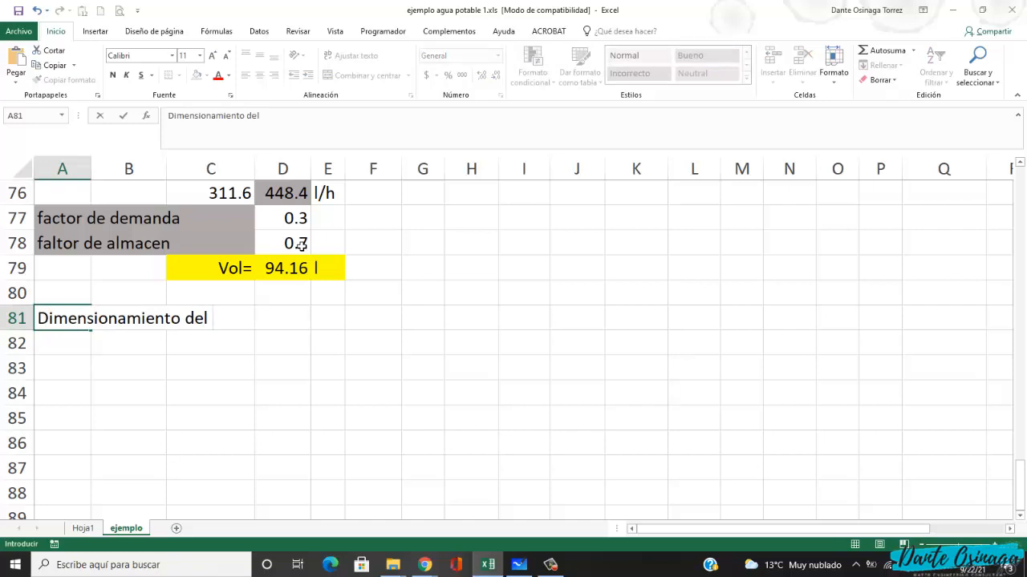
- Complete the heading in A81 so it reads "Dimensionamiento del Tanque hidroneumatico - hidrocell"
text(Tanque hidr)
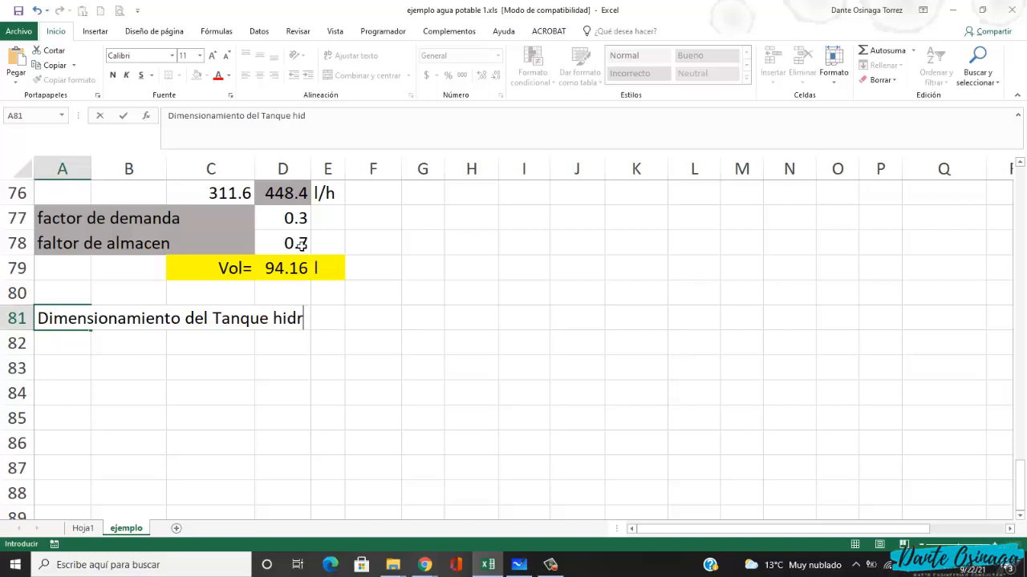
text(oneumatico)
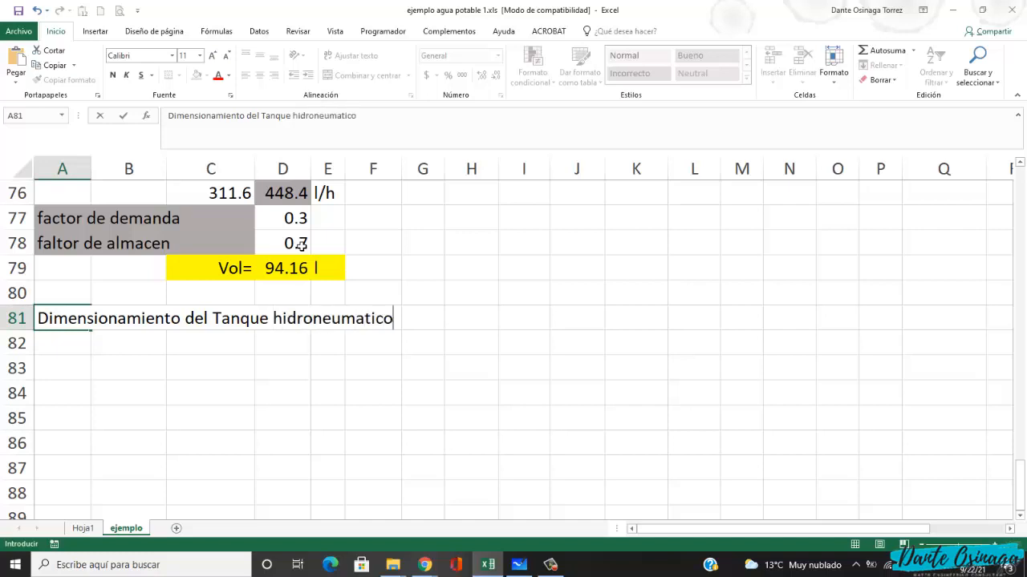
text( - hidrocell)
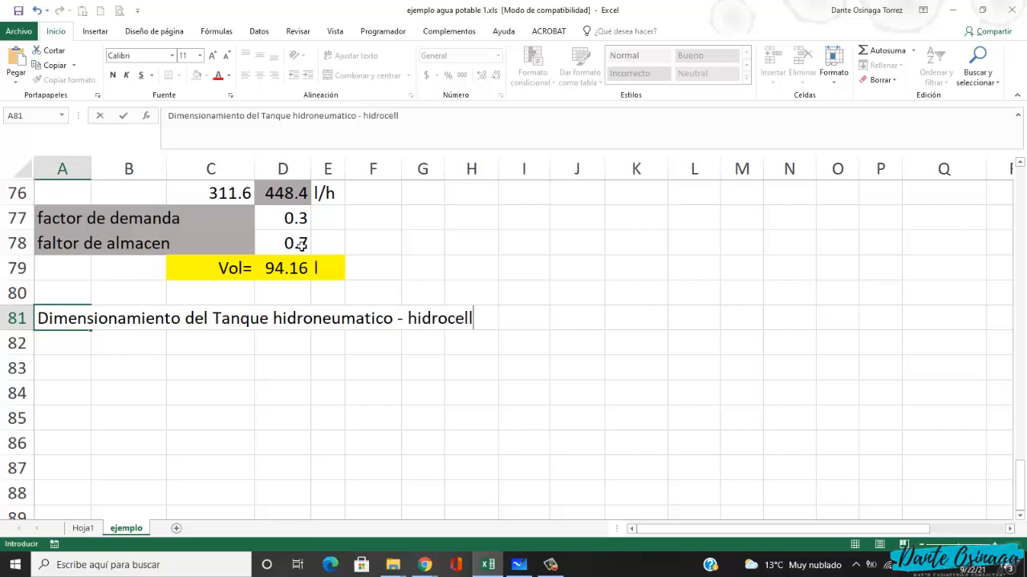
key(Return)
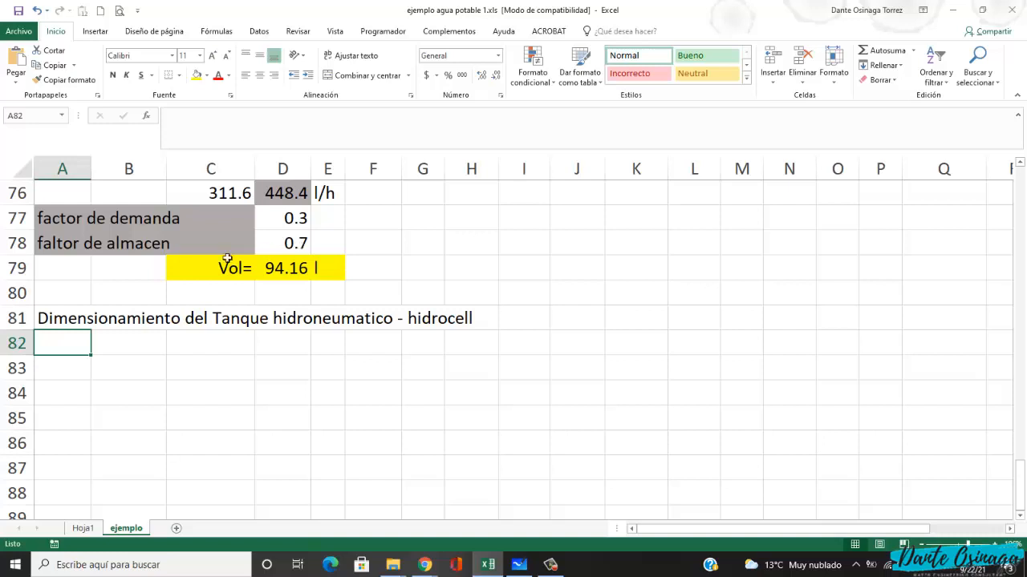
- Fill the heading range A81:H81 with a blue background
drag(85, 323, 478, 318)
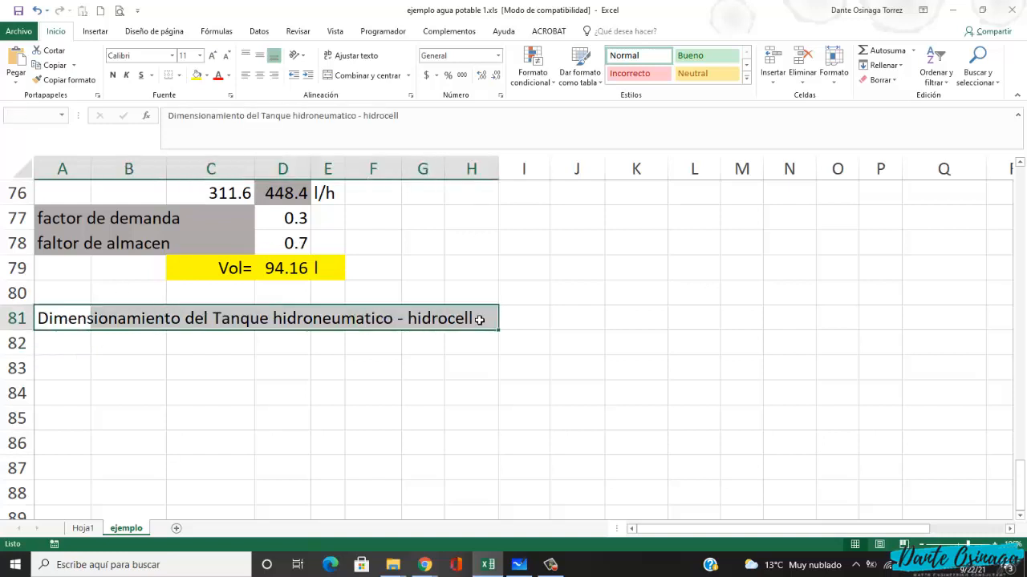
click(207, 79)
click(241, 138)
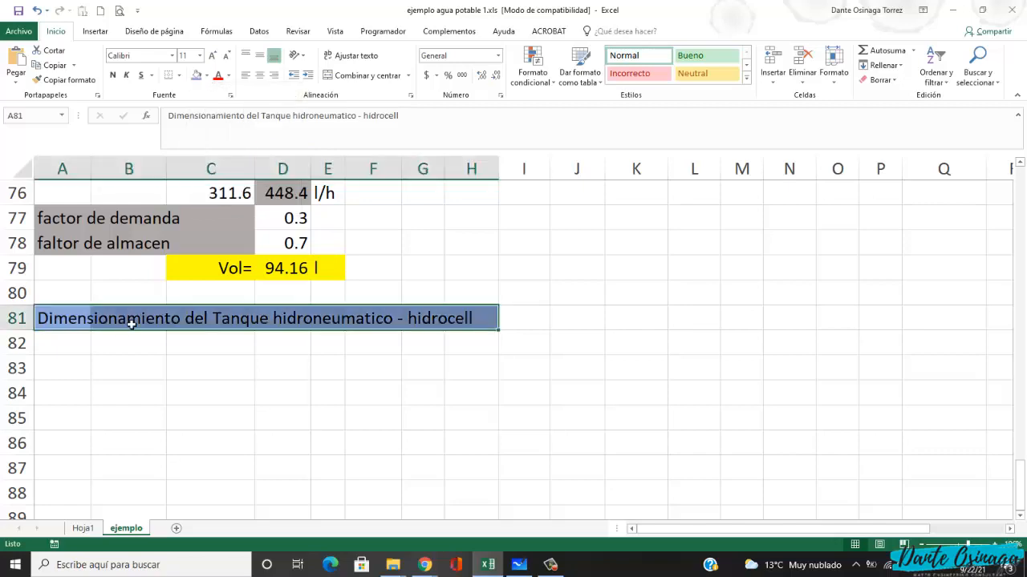
click(86, 346)
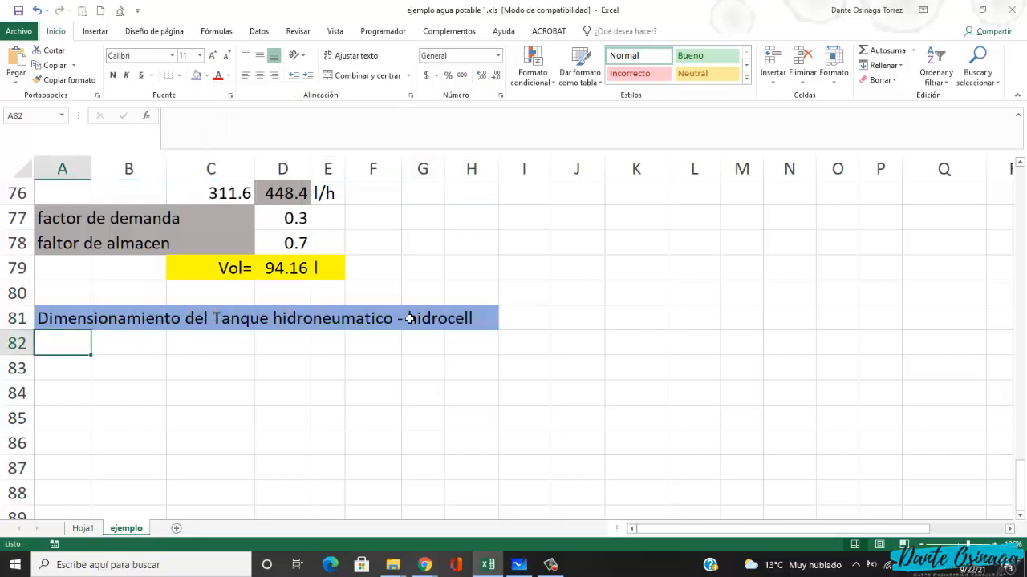
- Consult the tank formulas in Microsoft Whiteboard, return to Excel and enter the label R in A82
key(alt+Tab)
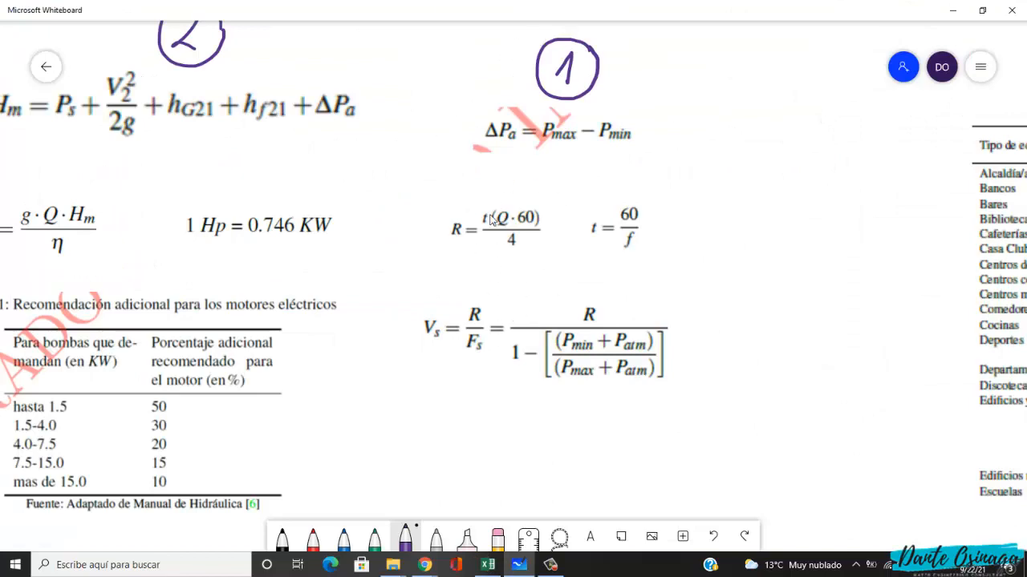
key(alt+Tab)
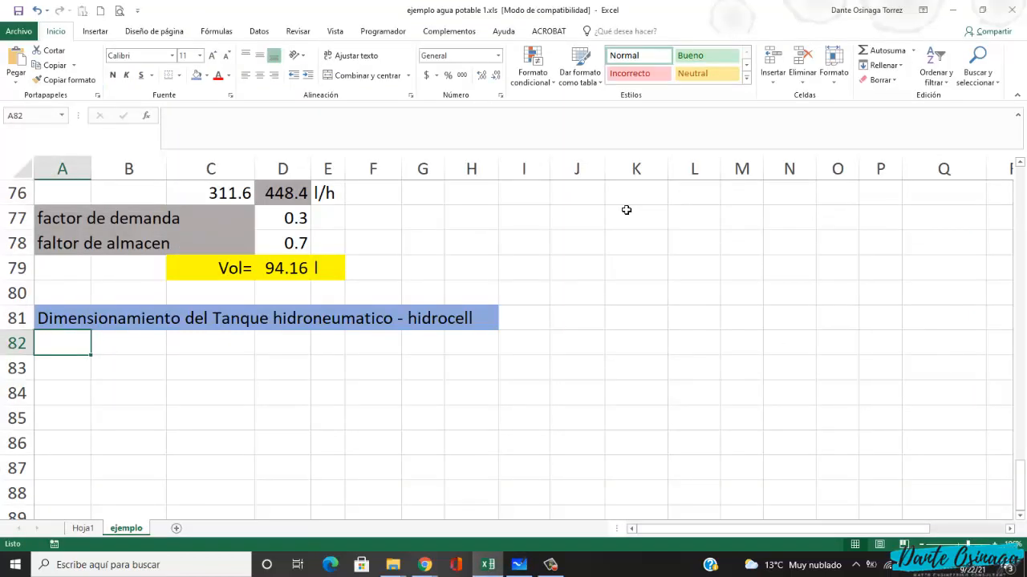
text(Relacion)
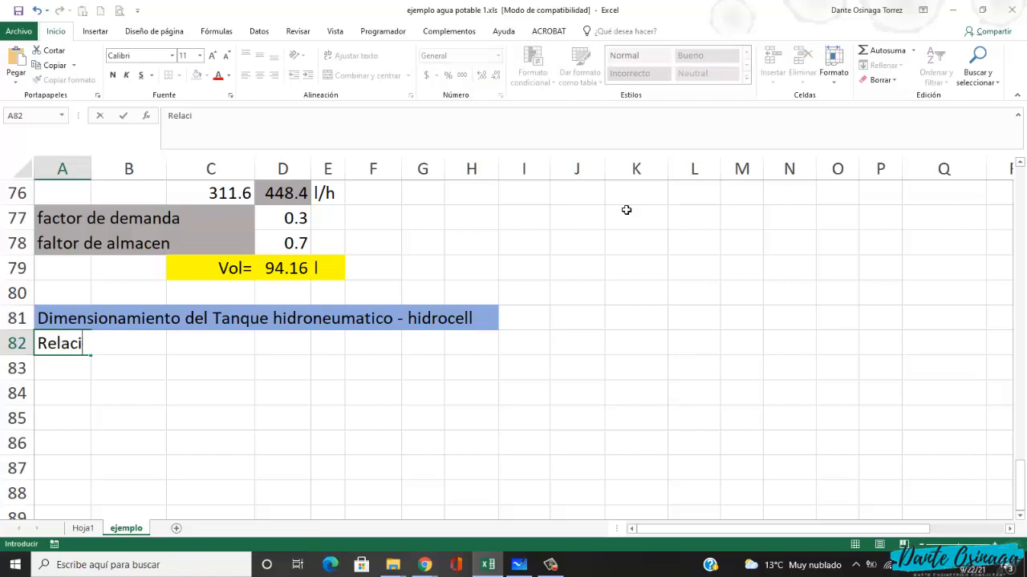
key(BackSpace)
key(BackSpace)
key(BackSpace)
key(BackSpace)
key(BackSpace)
key(BackSpace)
key(BackSpace)
key(Return)
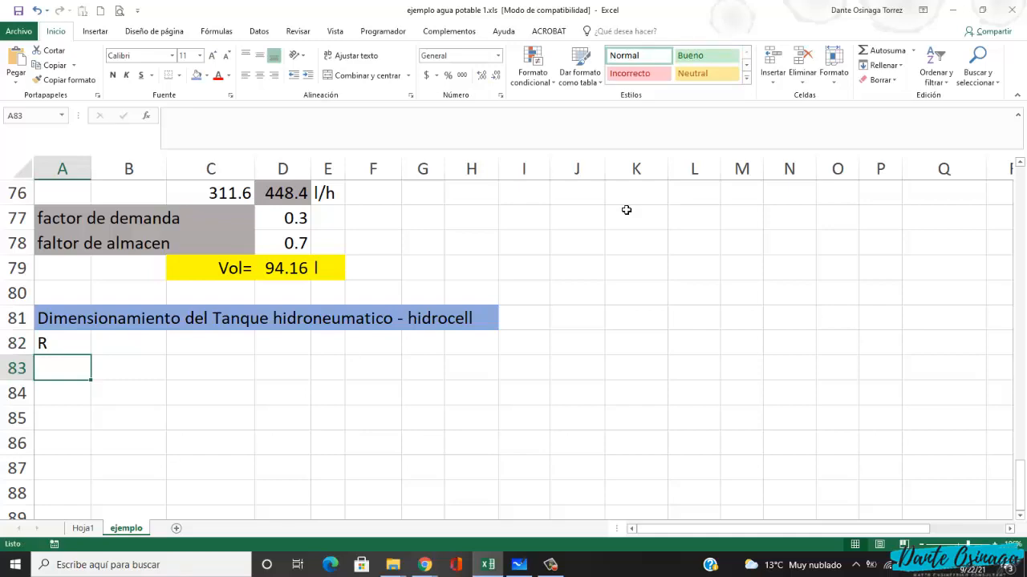
- Check the whiteboard formulas again and enter the variable labels t, f and Q in cells A83 to A85
key(alt+Tab)
key(alt+Tab)
text(t)
key(Return)
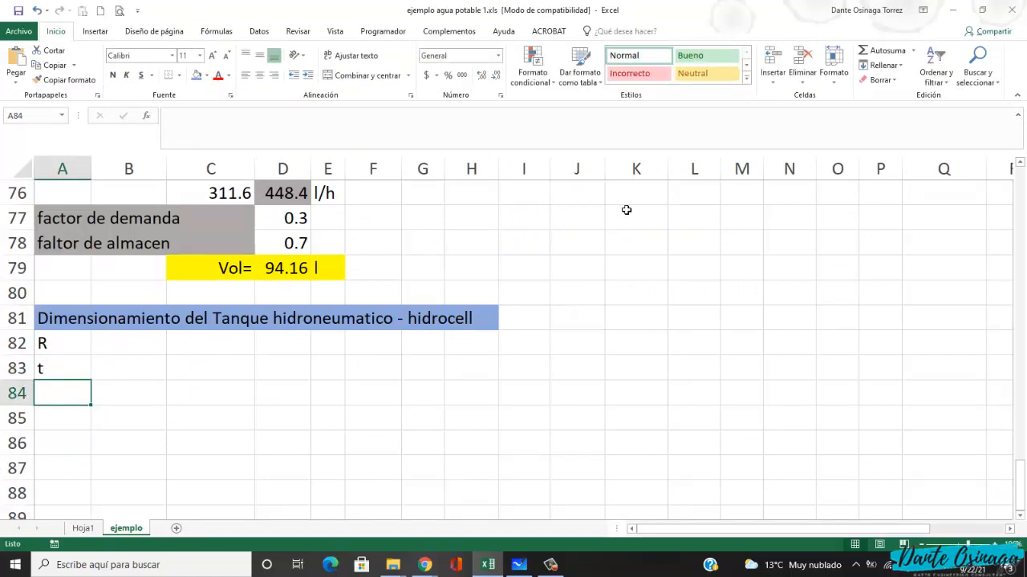
text(f)
key(Return)
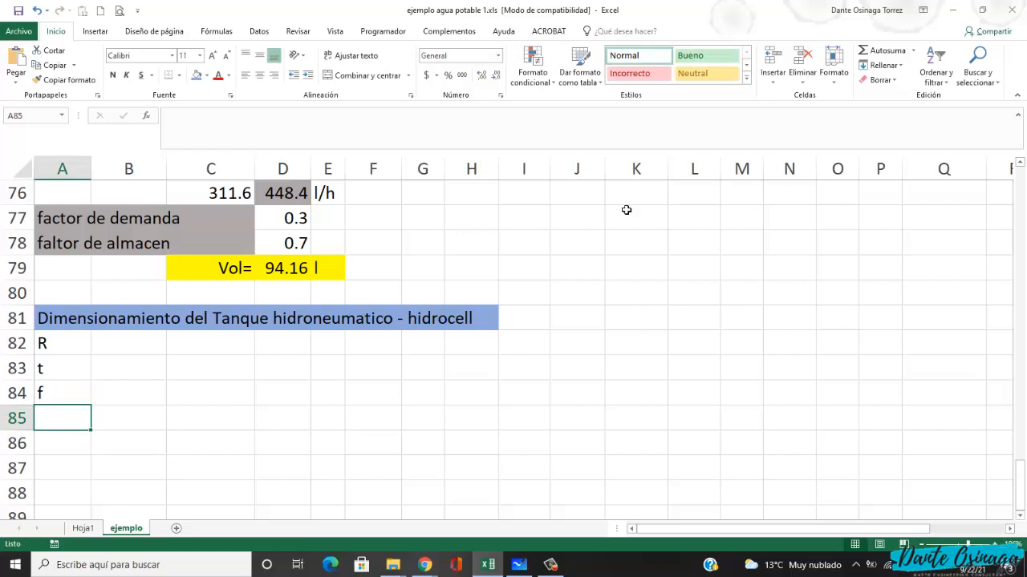
text(Q)
key(Tab)
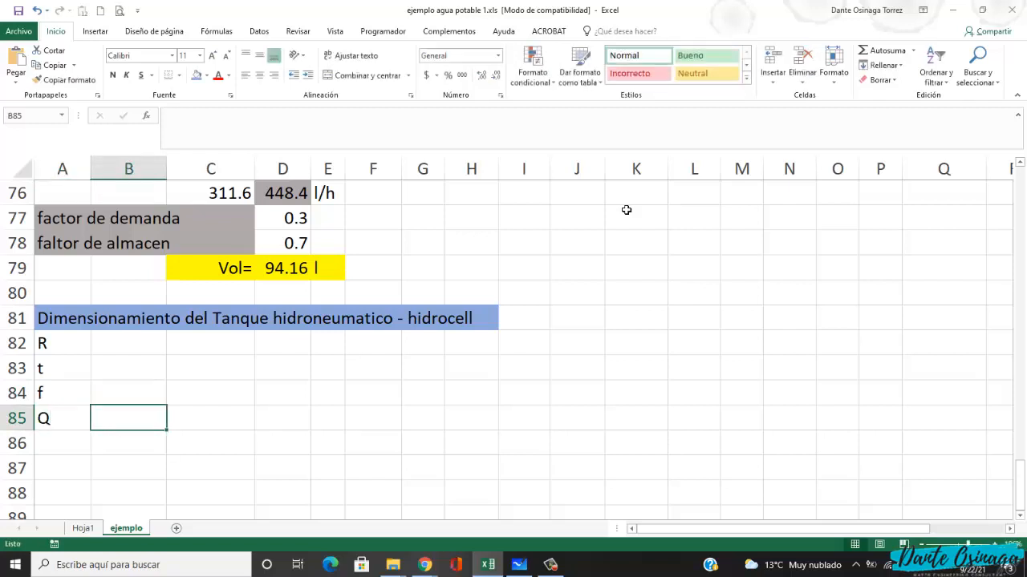
- Switch to Microsoft Whiteboard, draw a box around the formula t = 60/f and handwrite the range 4-6 beside it
key(Up)
key(Up)
key(Up)
key(Left)
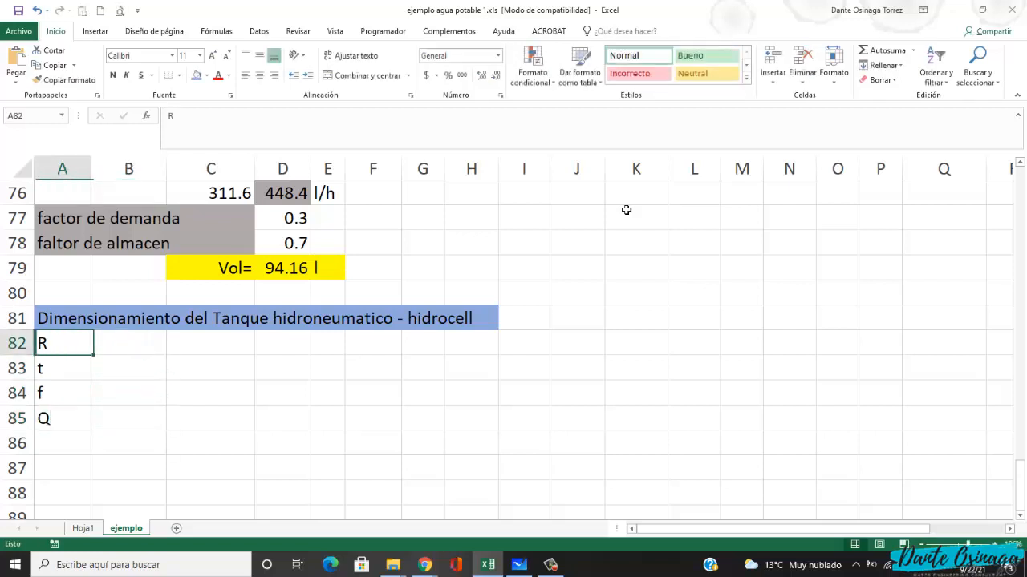
key(Right)
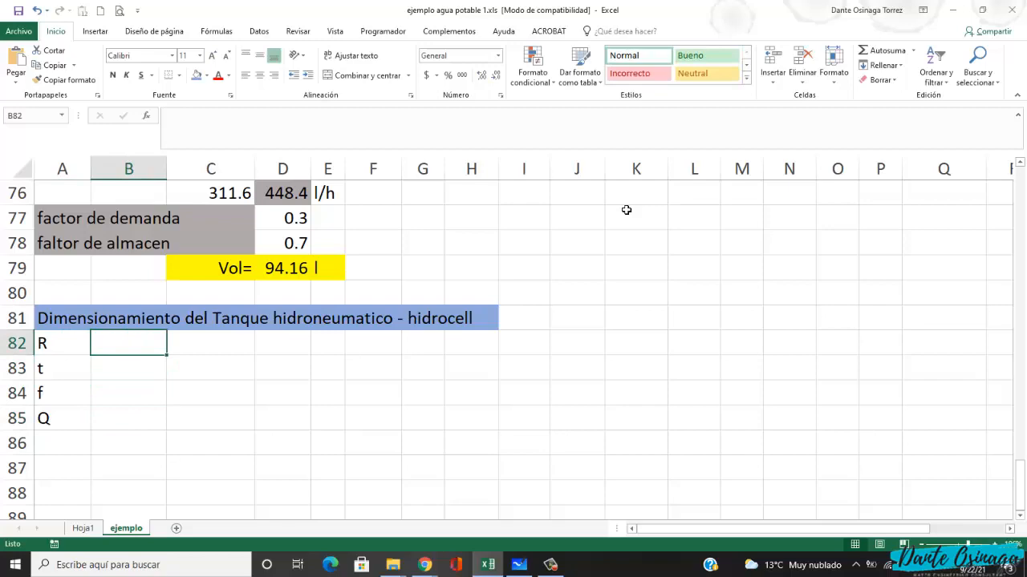
key(Down)
key(alt+Tab)
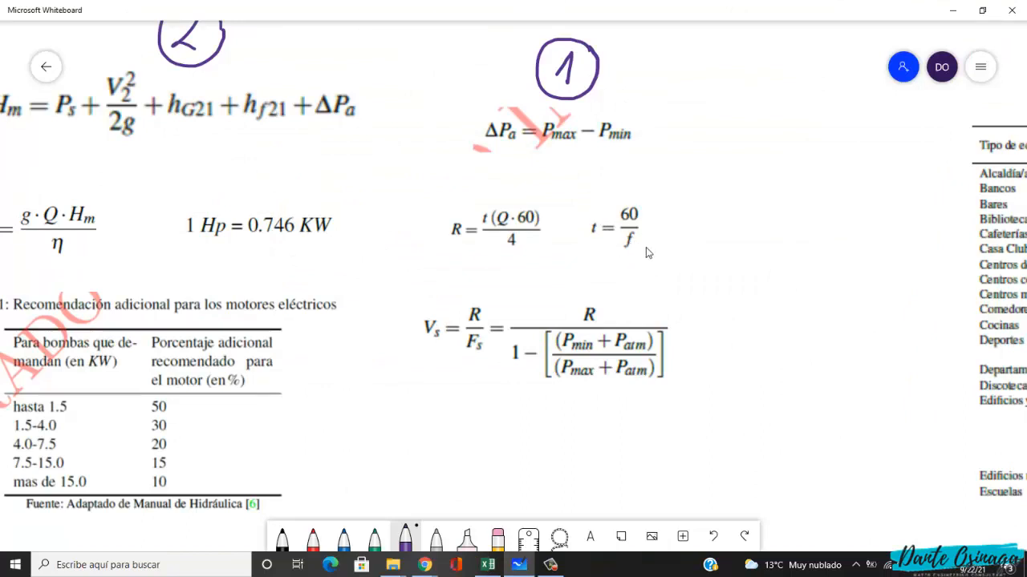
mouse_move(578, 191)
mouse_down()
mouse_move(560, 261)
mouse_move(642, 263)
mouse_move(673, 191)
mouse_move(663, 269)
mouse_up()
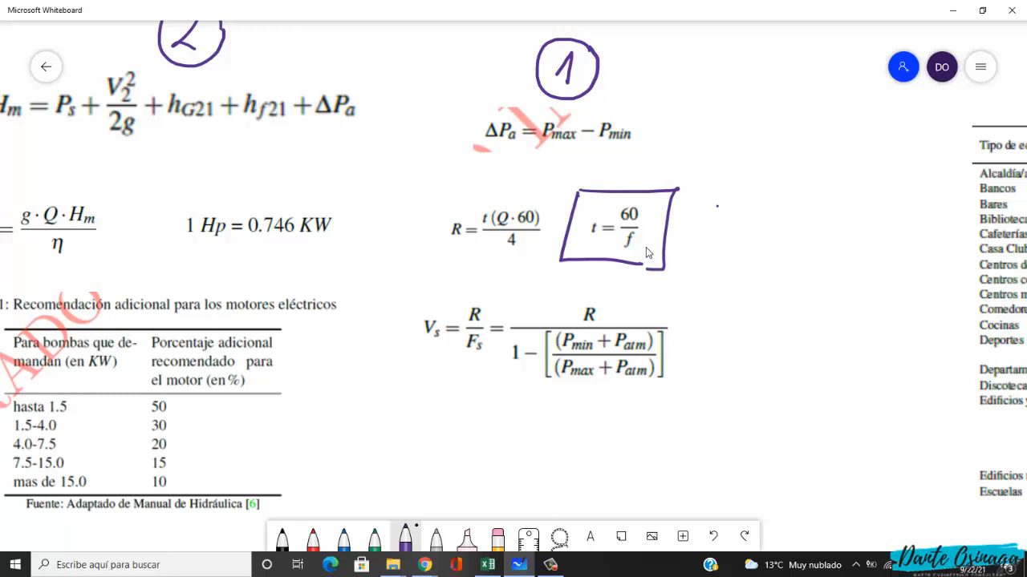
drag(717, 206, 732, 238)
drag(775, 207, 766, 226)
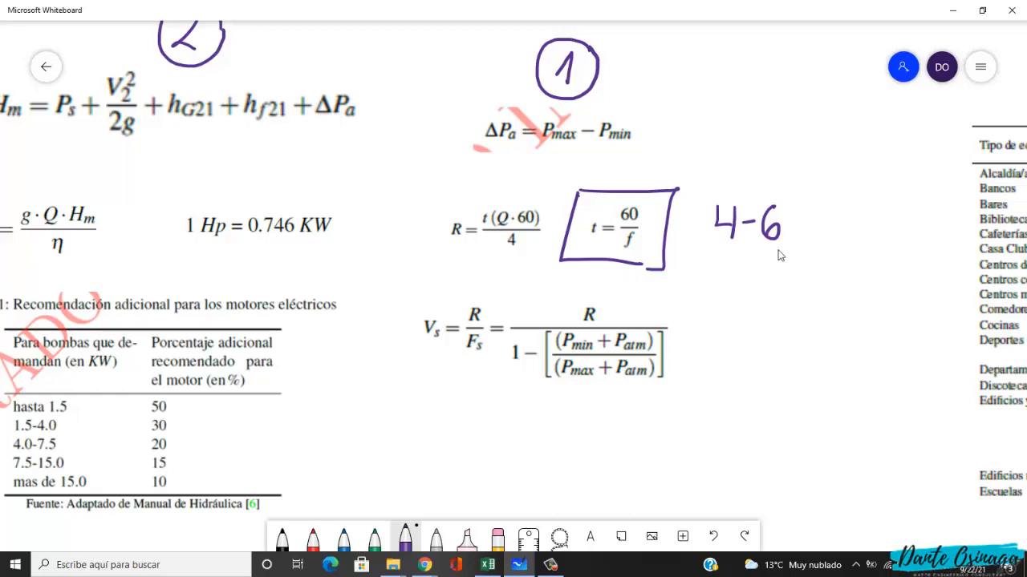
- Switch back to Excel and enter 6 as the value of f in B84
key(alt+Tab)
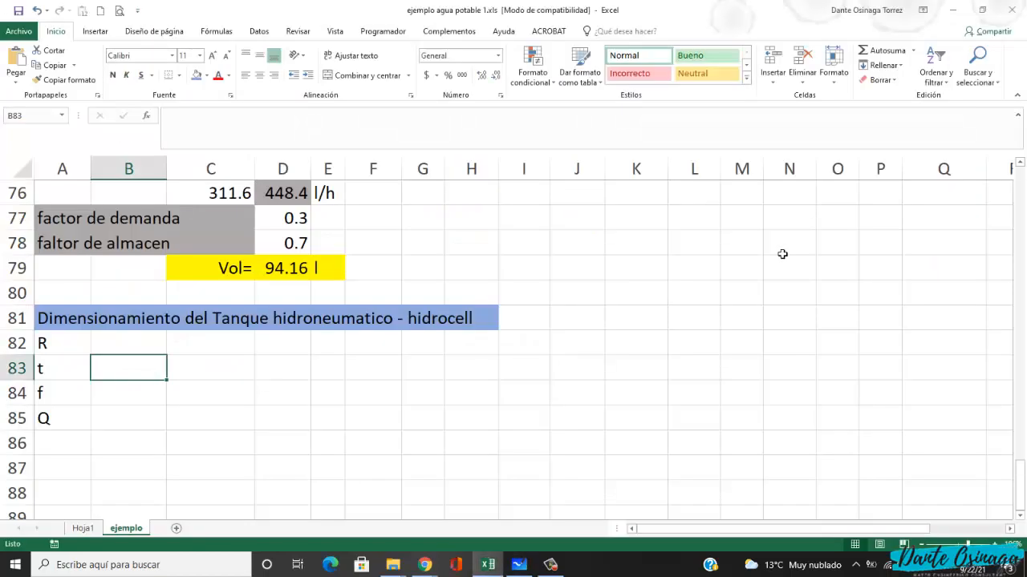
key(Down)
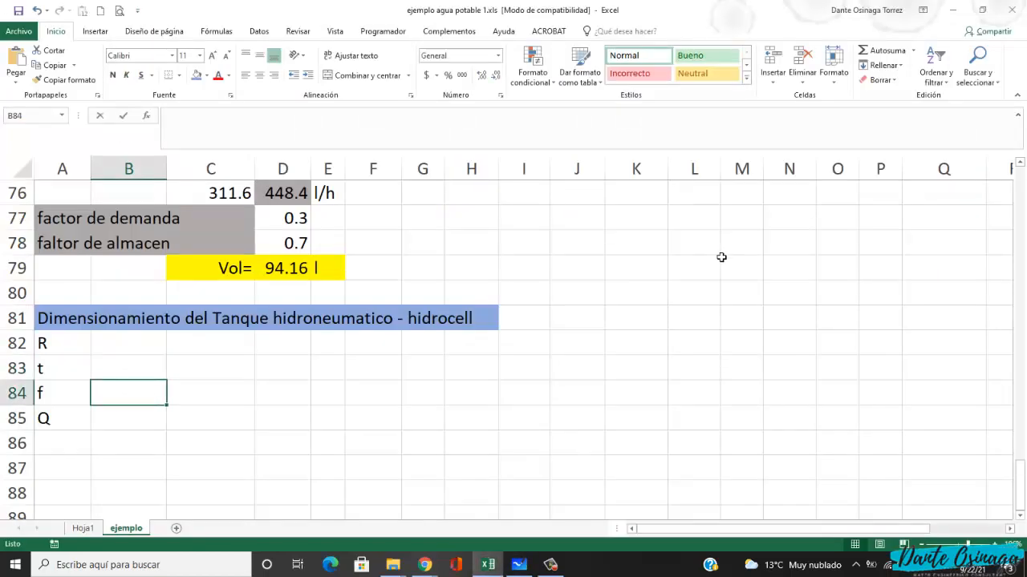
text(6)
key(Return)
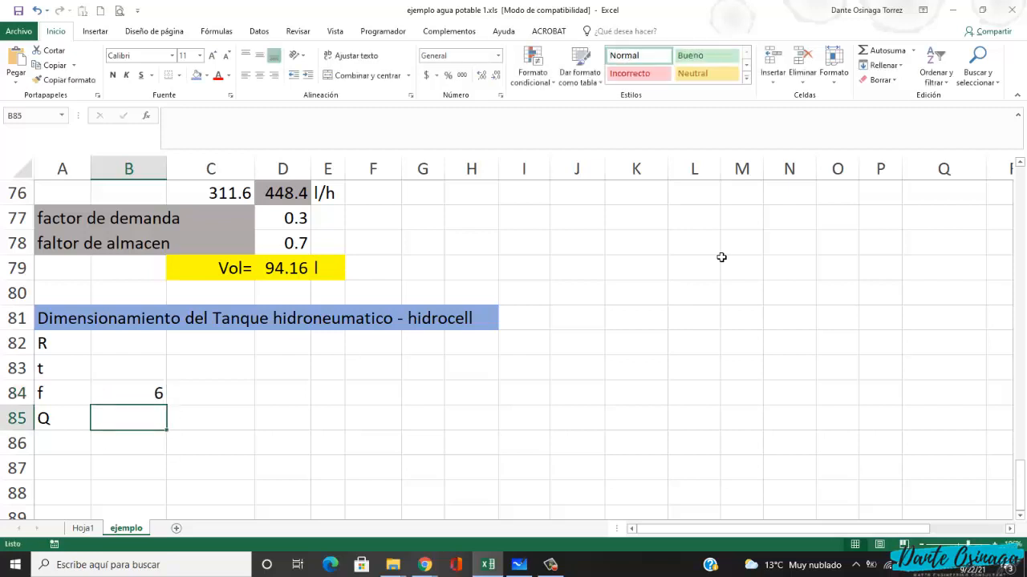
- Check the t formula on the whiteboard and begin the calculation in B83 with +60/
key(Up)
key(Up)
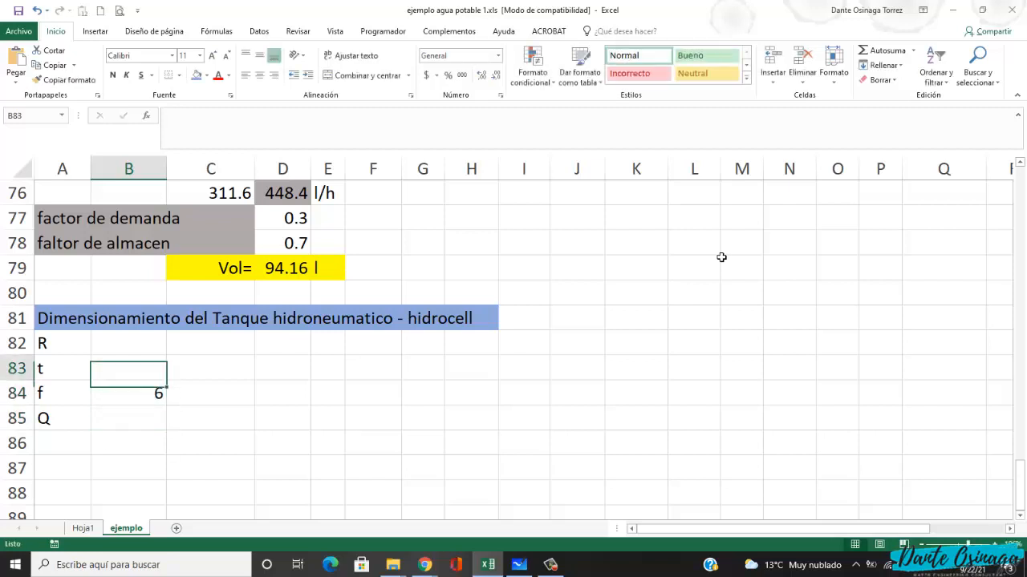
key(alt+Tab)
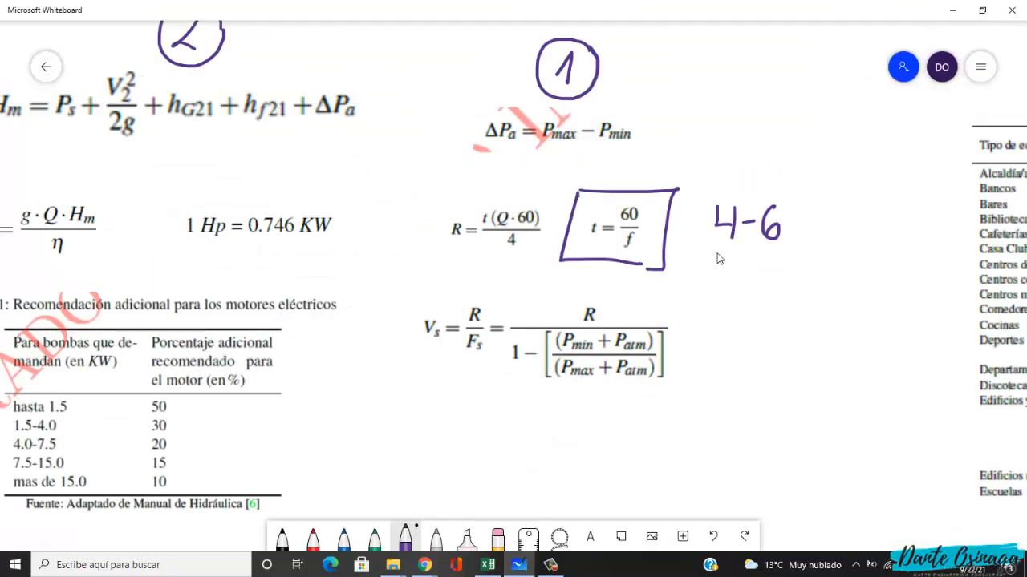
key(alt+Tab)
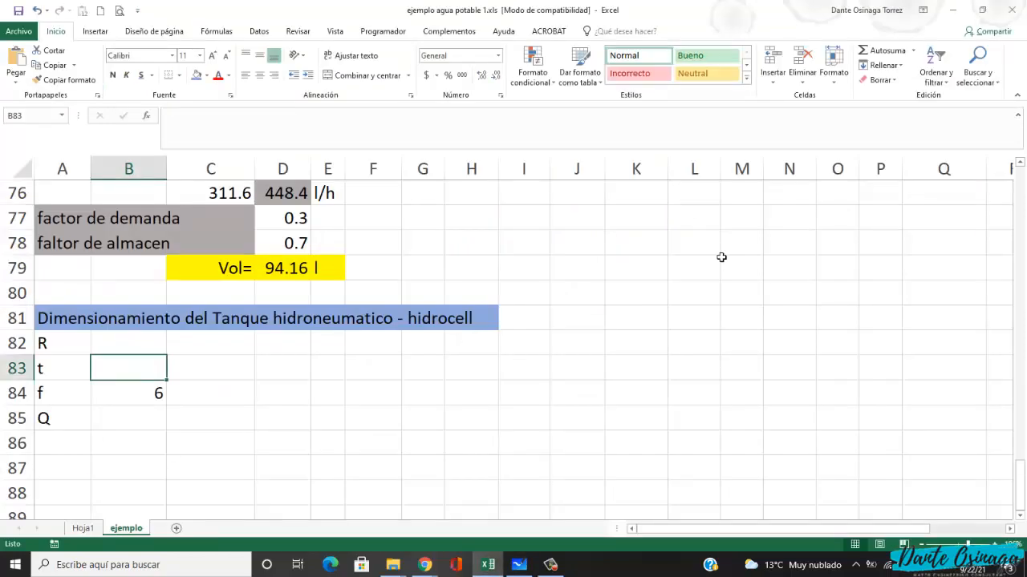
text(+)
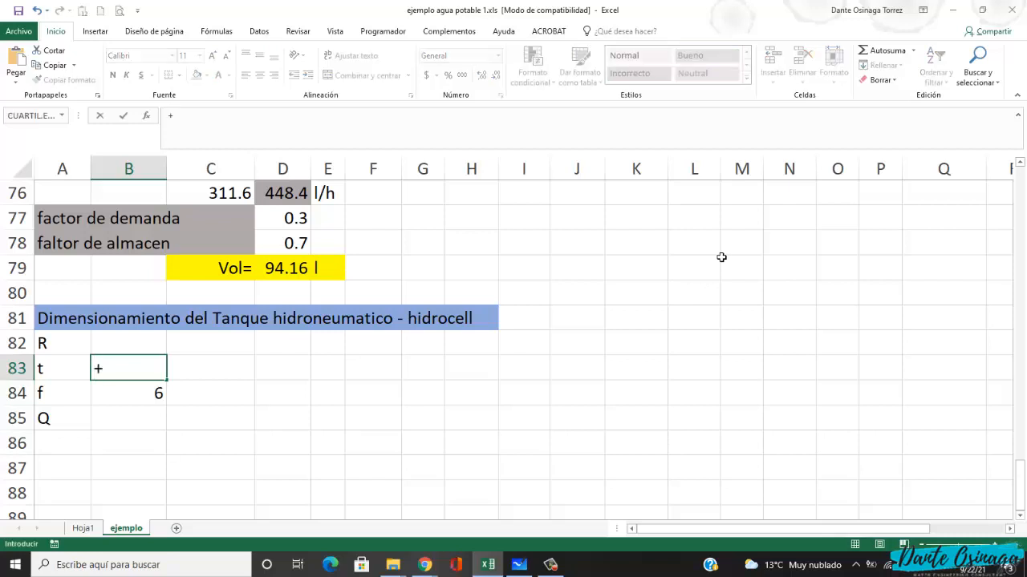
text(60/)
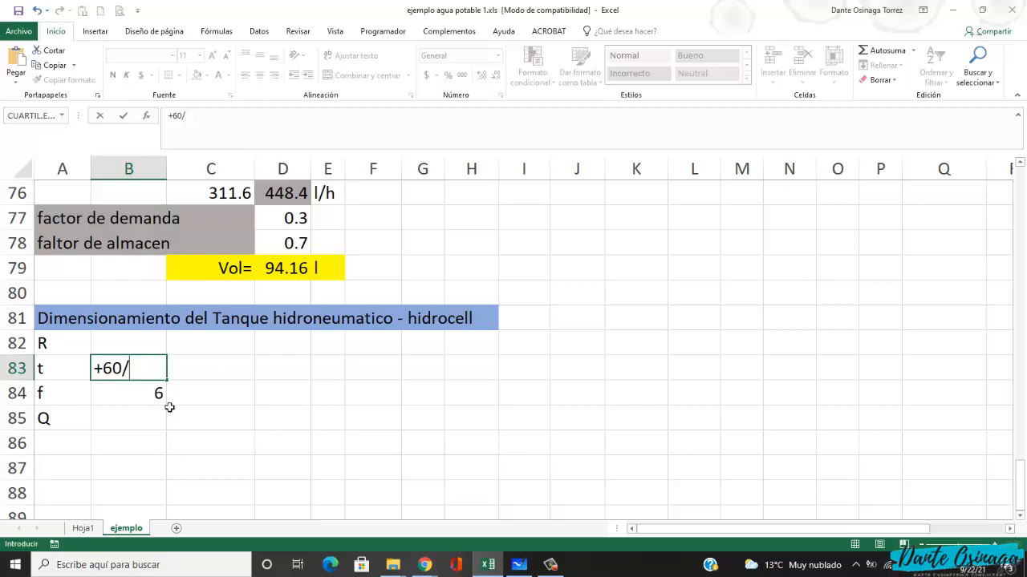
- Mark column B and row 84 in red ink to show where the f value's cell address comes from
mouse_move(147, 157)
mouse_down()
mouse_move(117, 175)
mouse_move(151, 164)
mouse_up()
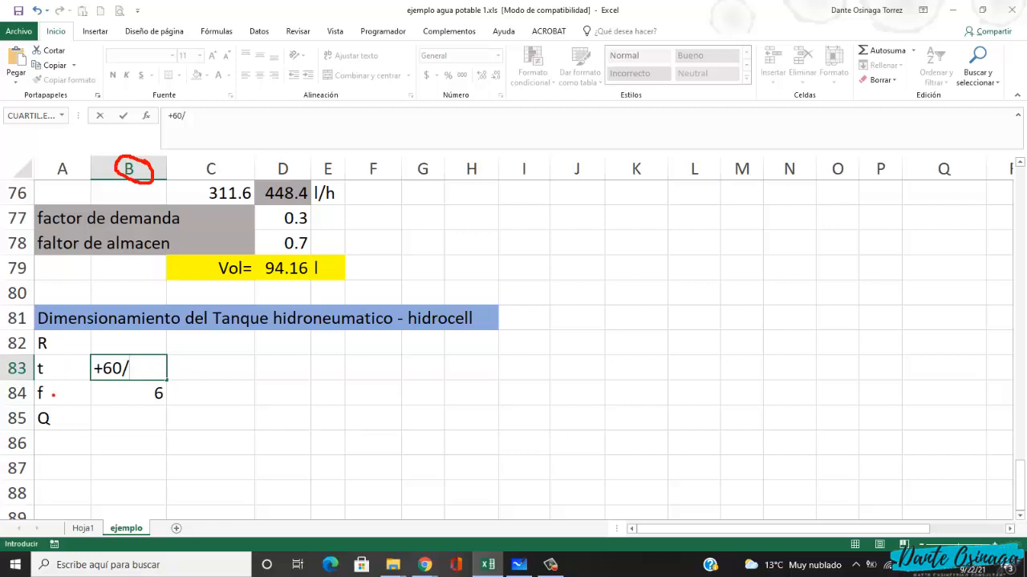
mouse_move(26, 386)
mouse_down()
mouse_move(6, 394)
mouse_move(146, 395)
mouse_up()
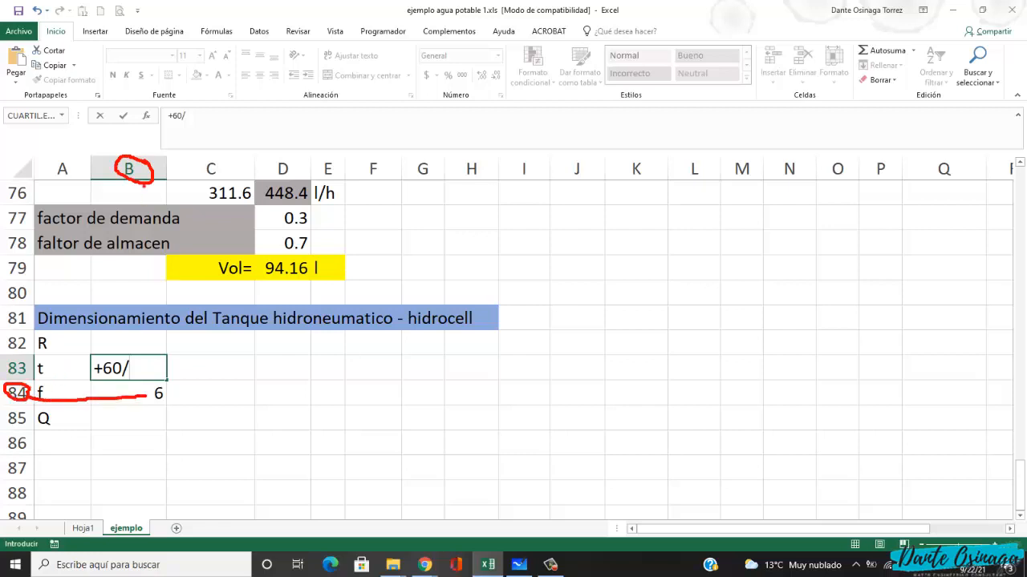
mouse_move(148, 181)
mouse_down()
mouse_move(186, 303)
mouse_move(161, 390)
mouse_up()
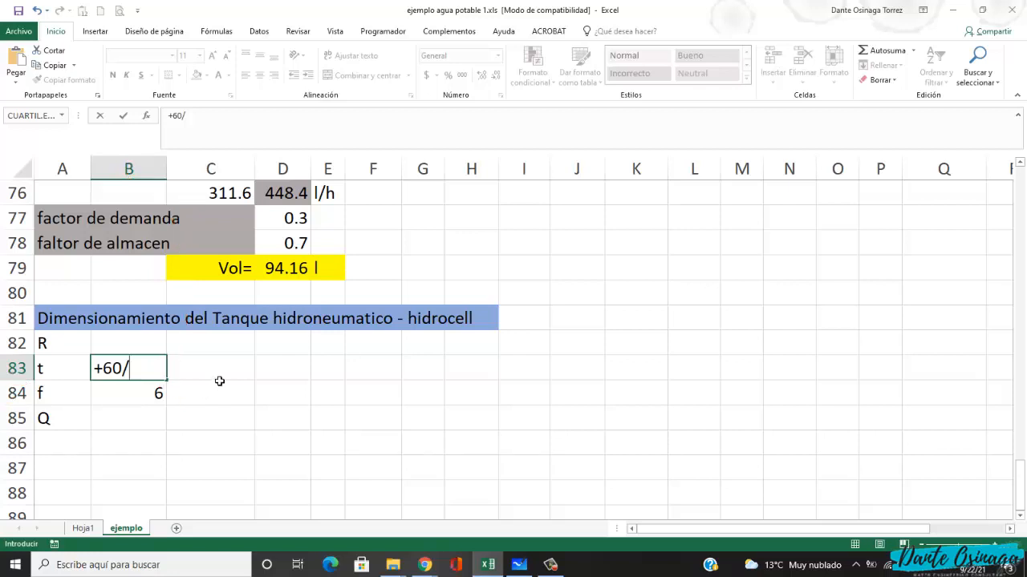
- Complete the formula in B83 with a reference to B84 and compare it with the t formula on the whiteboard
click(154, 394)
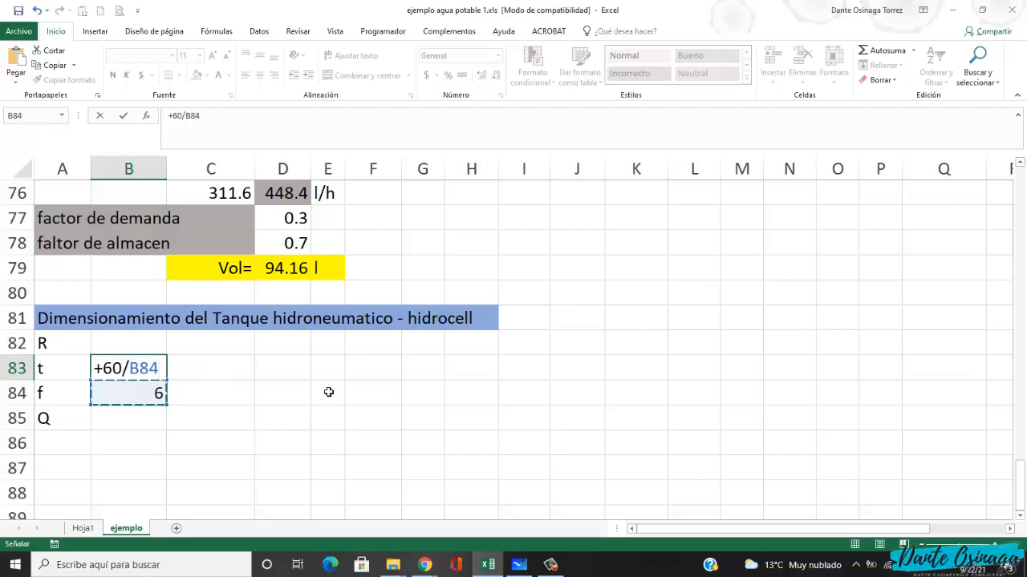
key(Return)
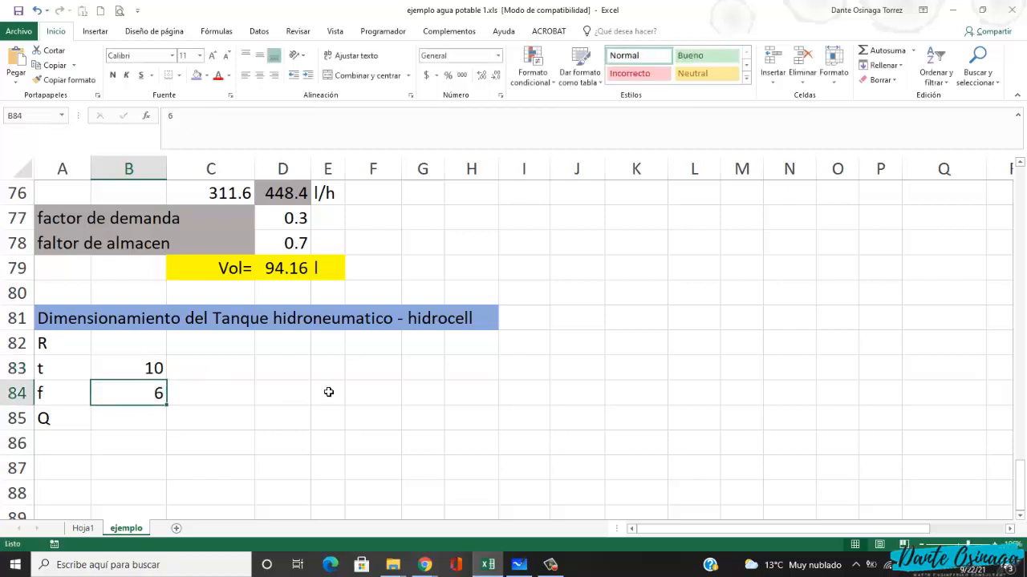
click(151, 371)
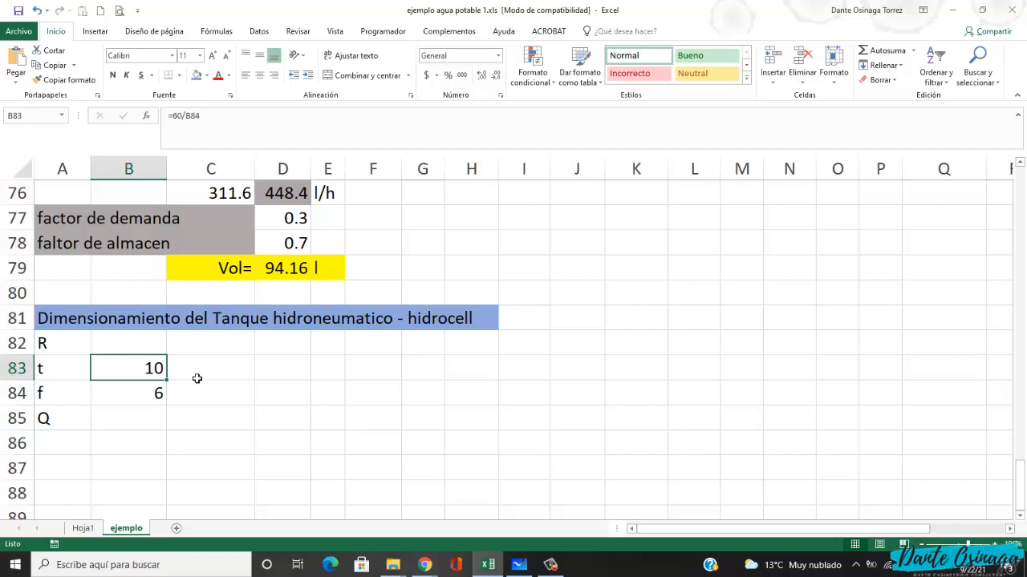
key(alt+Tab)
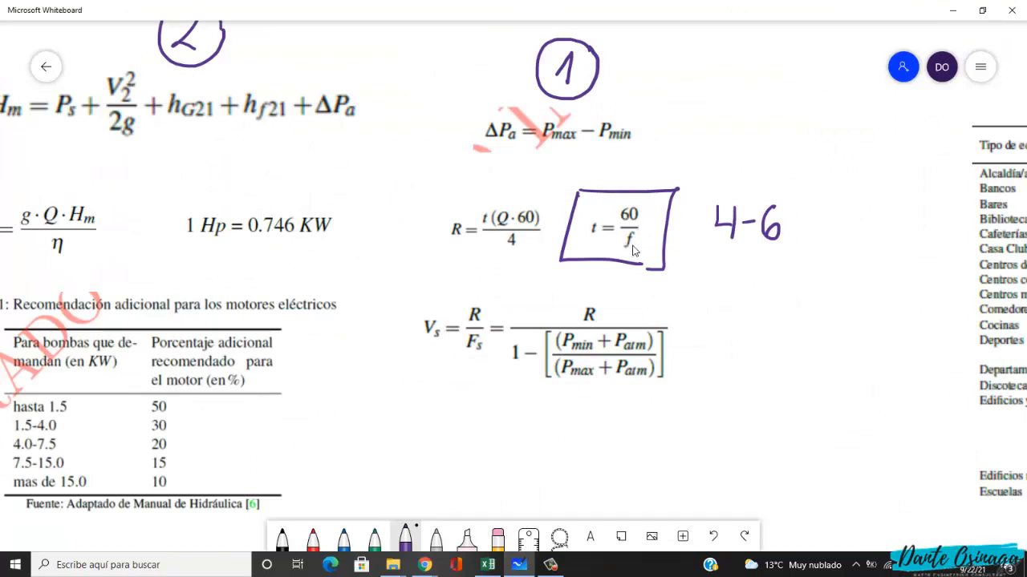
key(alt+Tab)
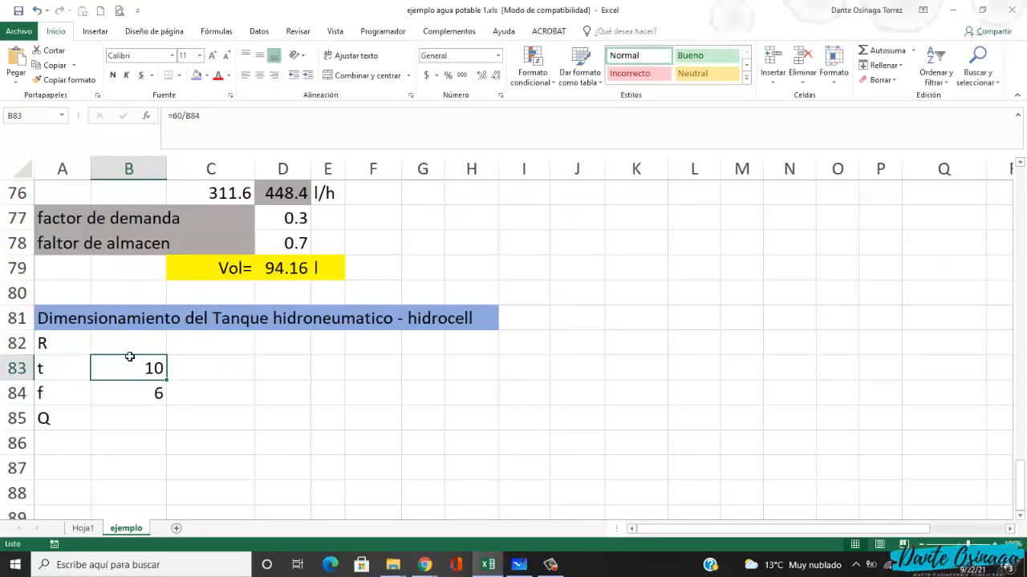
- Check the R formula on the whiteboard and enter the unit l/s for Q in C85
key(Up)
key(alt+Tab)
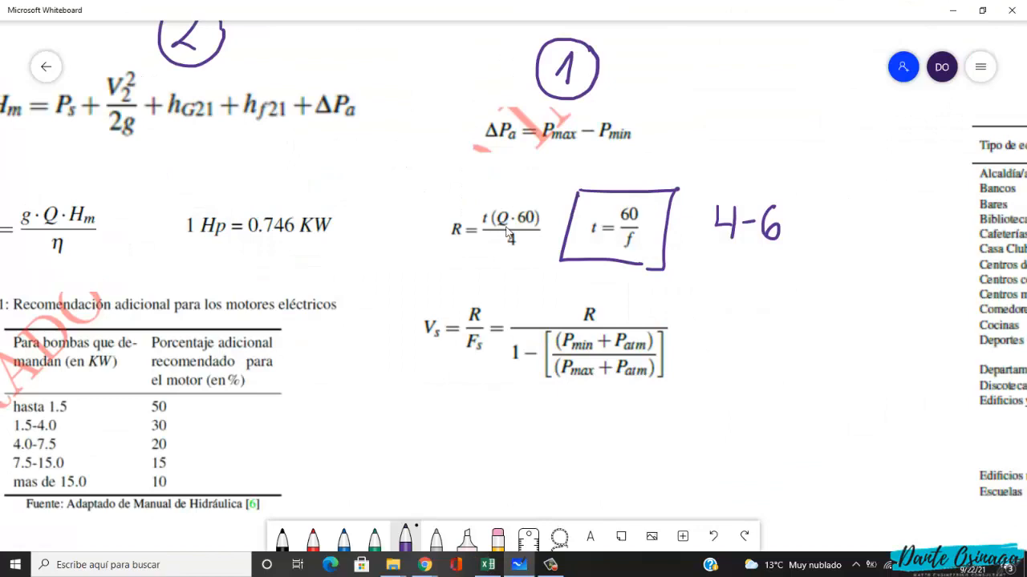
key(alt+Tab)
click(156, 420)
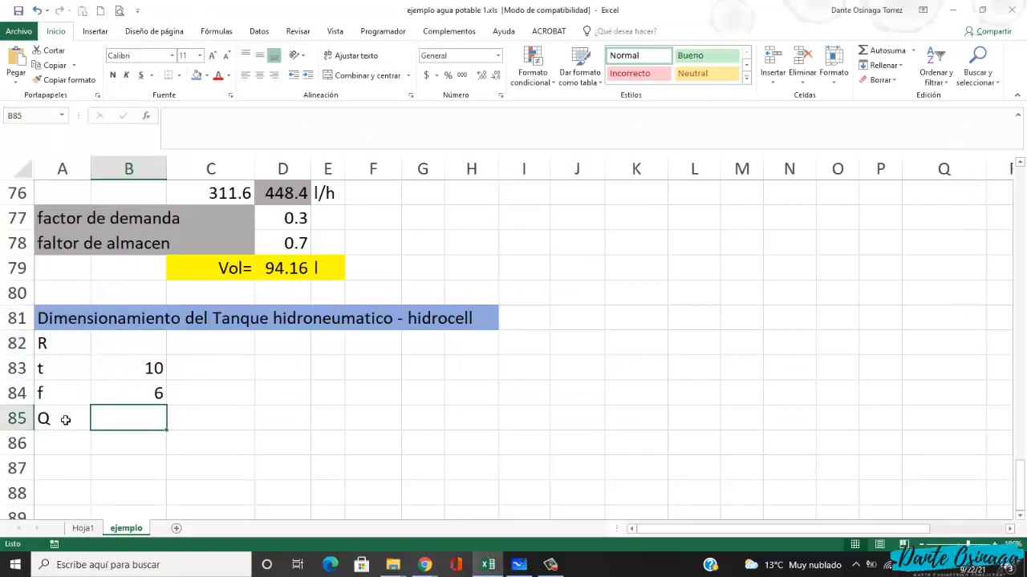
click(201, 424)
text(l)
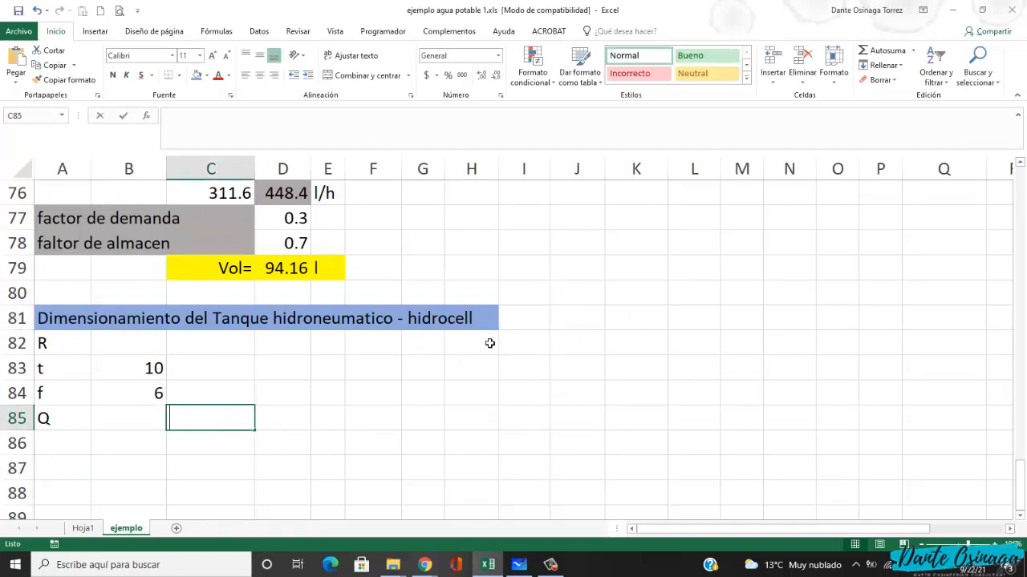
text(/s)
key(Up)
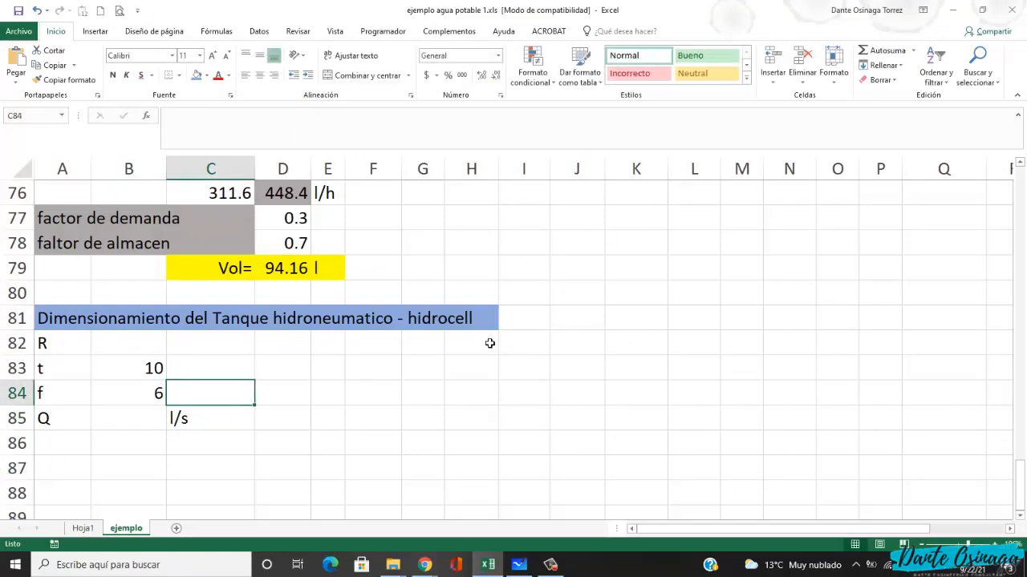
- Recheck the whiteboard and begin the formula for Q in B85 with +
key(alt+Tab)
key(alt+Tab)
click(140, 413)
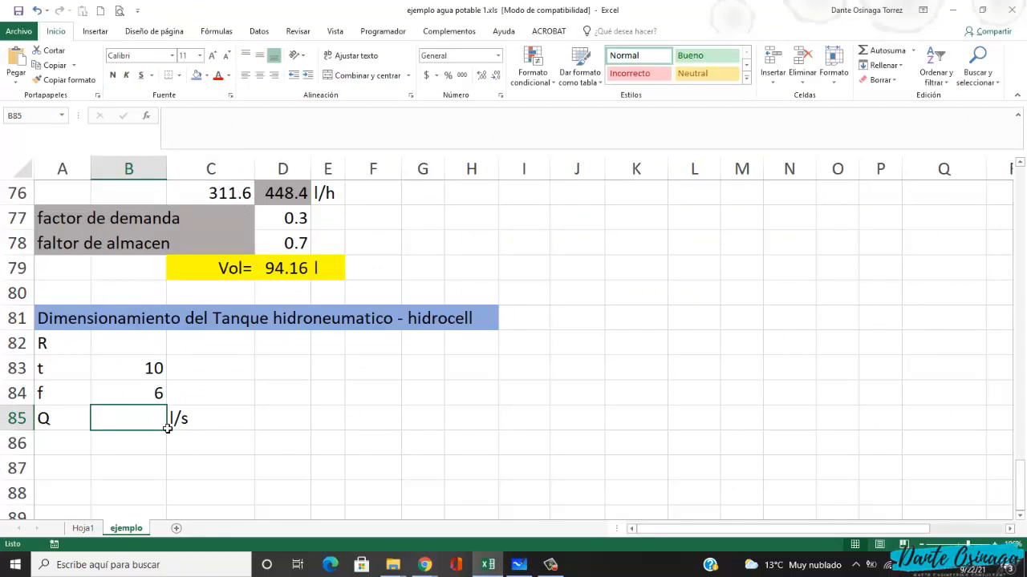
scroll(289, 434, up, 1)
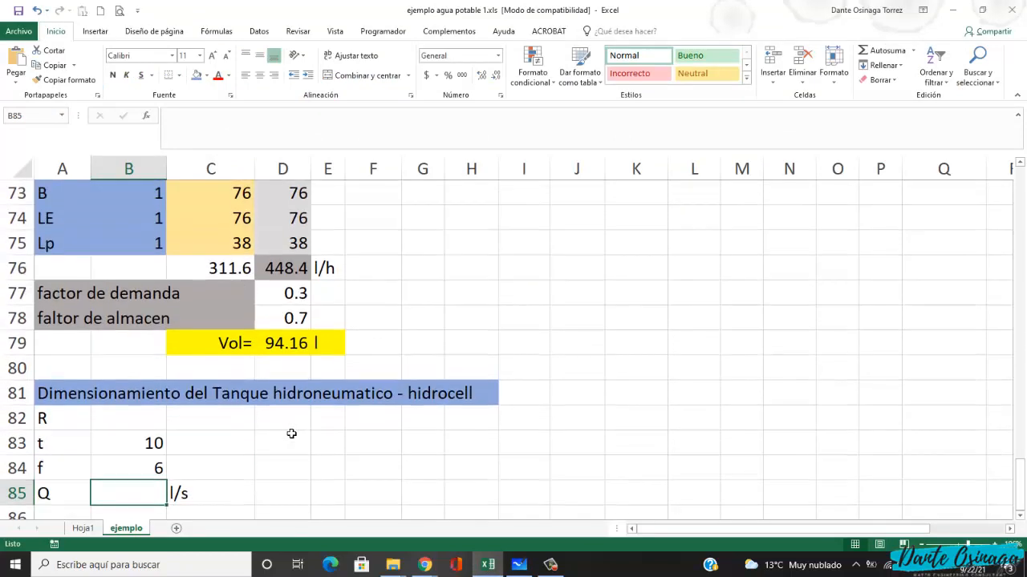
scroll(293, 434, down, 1)
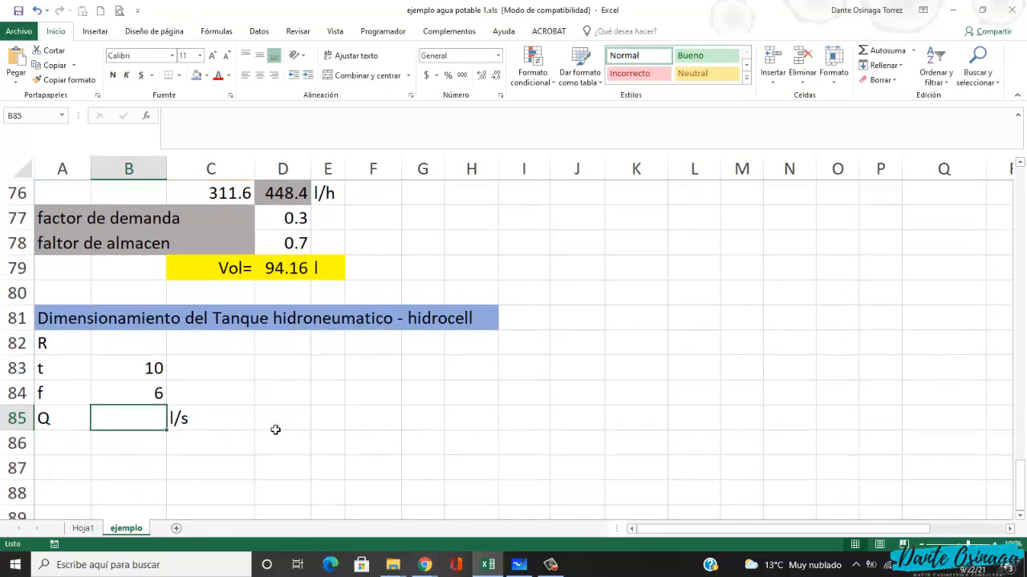
text(+)
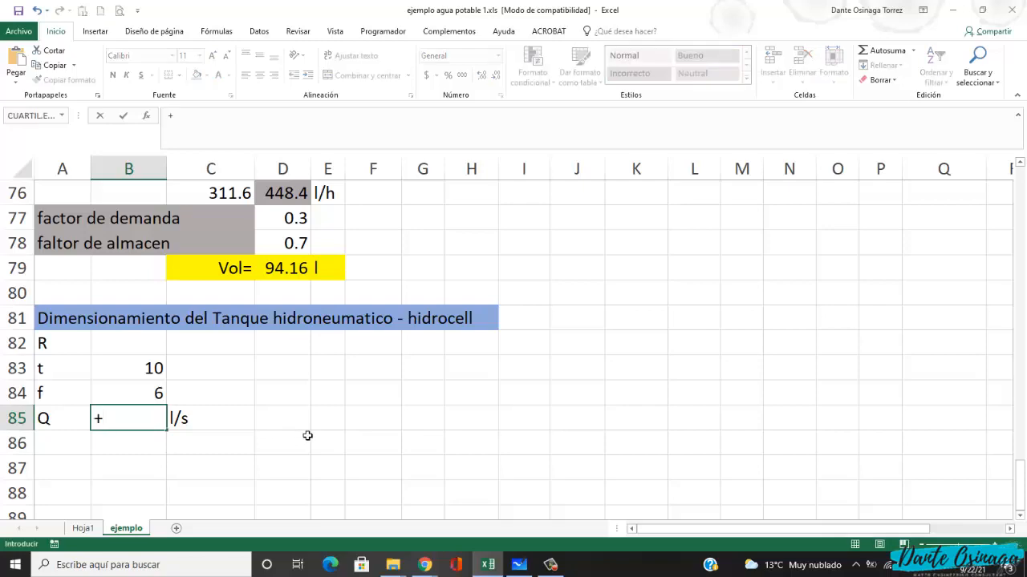
- Locate the flow column Caud. Q in l/s of the Datos basicos table and circle its header in red ink
scroll(307, 435, up, 10)
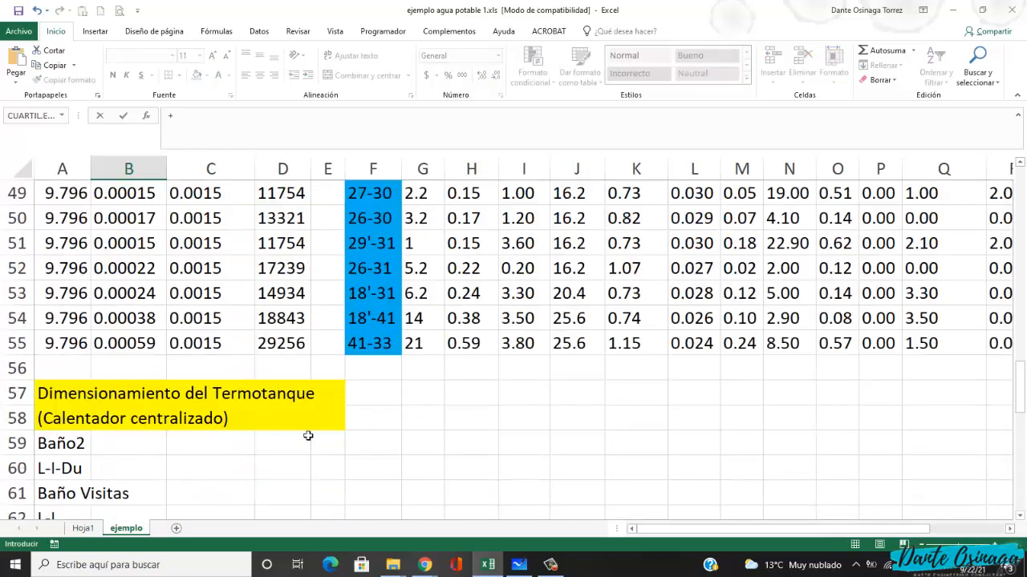
scroll(373, 235, up, 11)
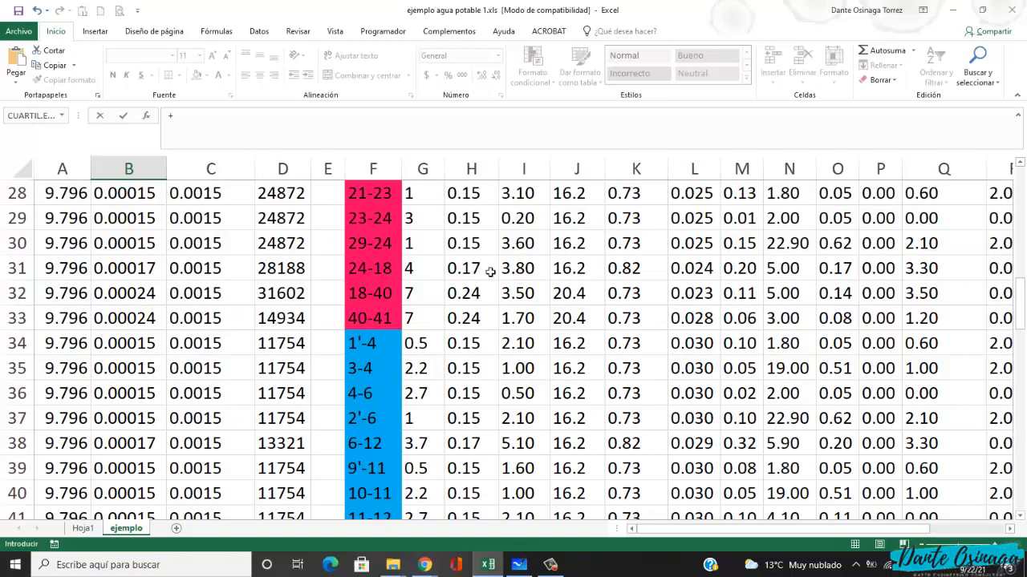
scroll(418, 302, down, 12)
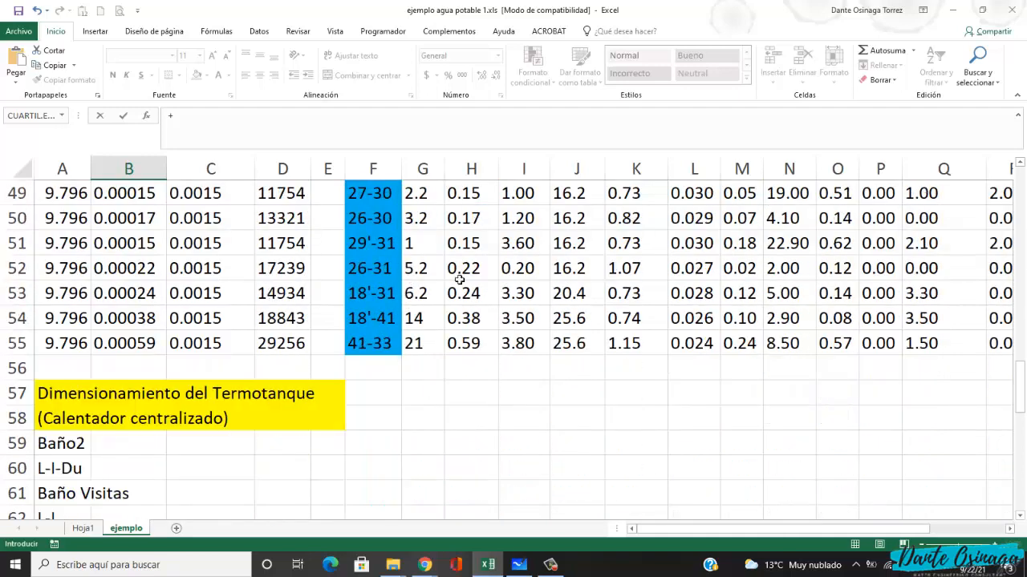
scroll(493, 382, up, 13)
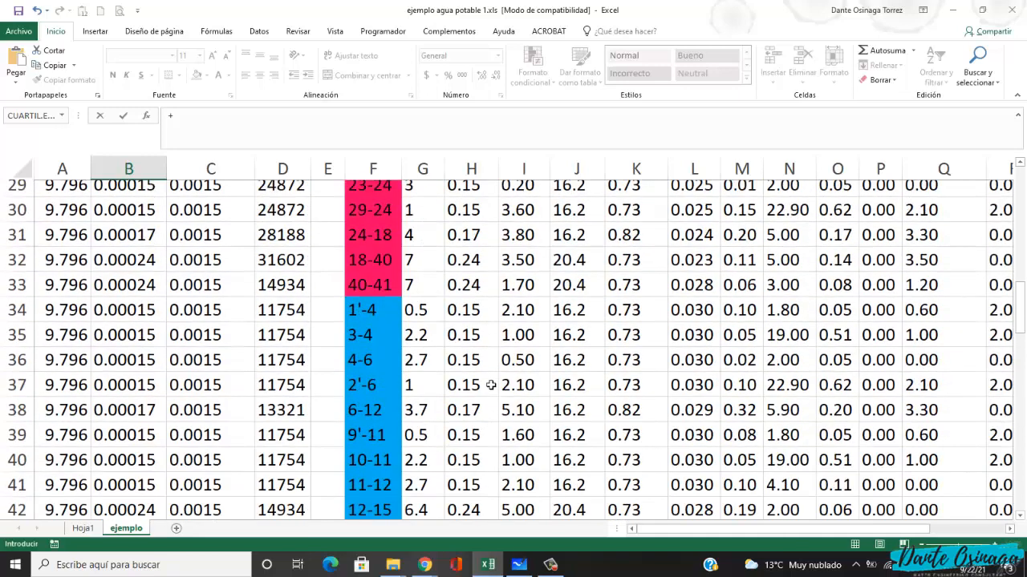
scroll(477, 342, down, 2)
scroll(477, 344, up, 1)
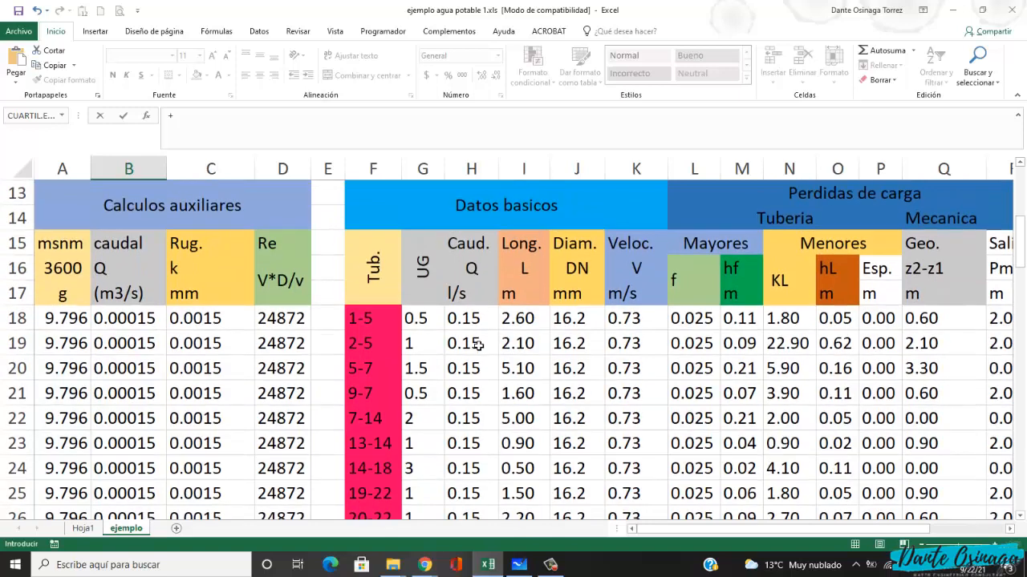
mouse_move(494, 295)
mouse_down()
mouse_move(499, 236)
mouse_move(455, 233)
mouse_move(443, 308)
mouse_move(491, 308)
mouse_up()
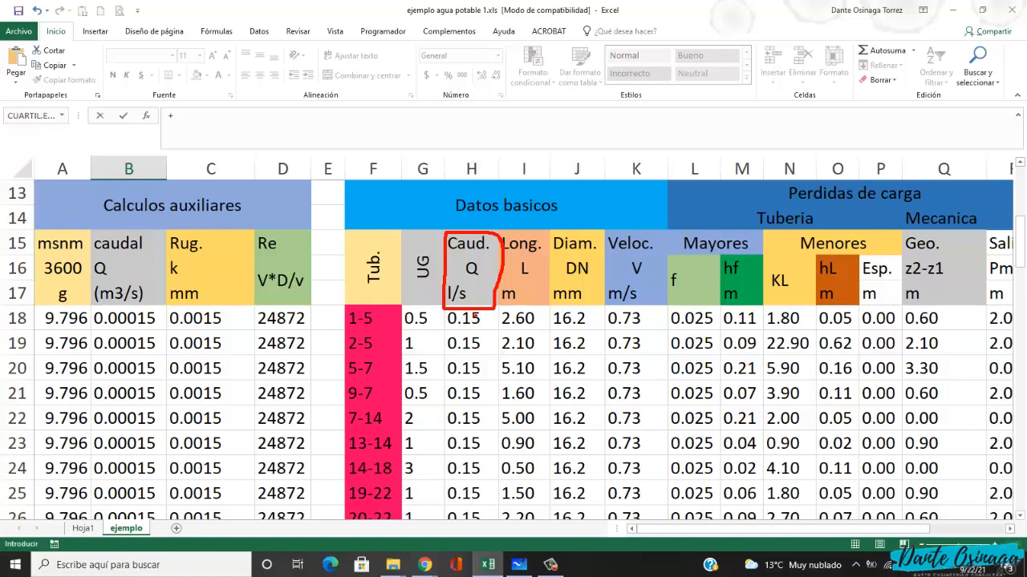
- Add a reference to H55, the flow of pipe 41-33, to the Q formula in B85
scroll(472, 338, down, 1)
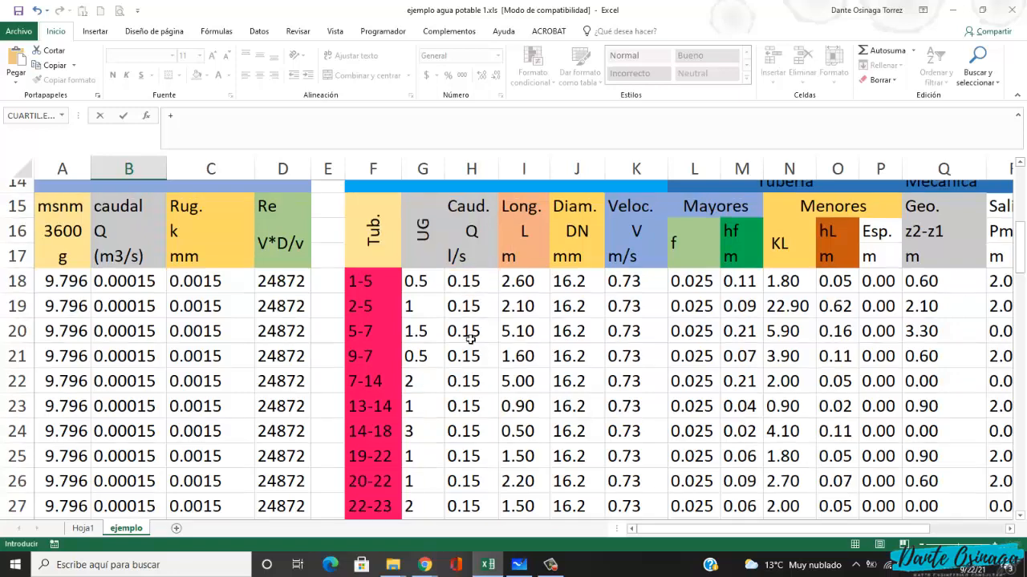
scroll(472, 341, down, 11)
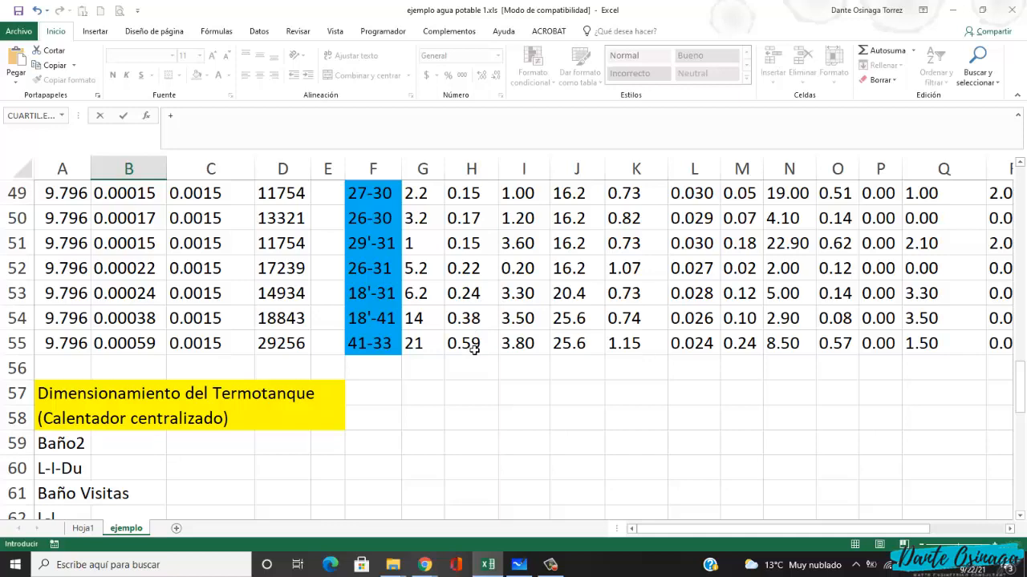
click(474, 350)
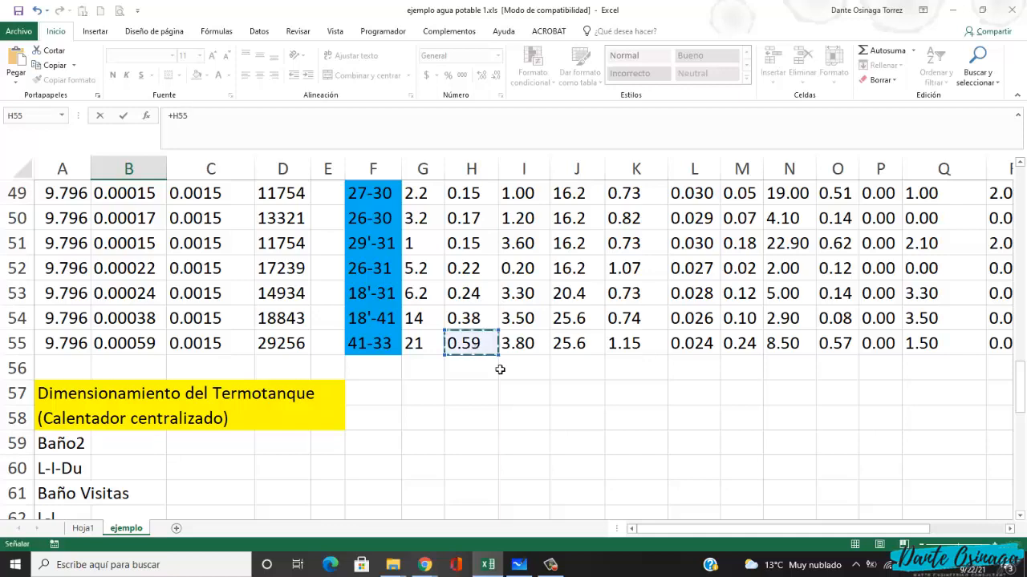
- Examine the pipe section between nodes 41 and 33 near the pump in the whiteboard diagram and return to Excel
click(517, 565)
drag(377, 353, 676, 310)
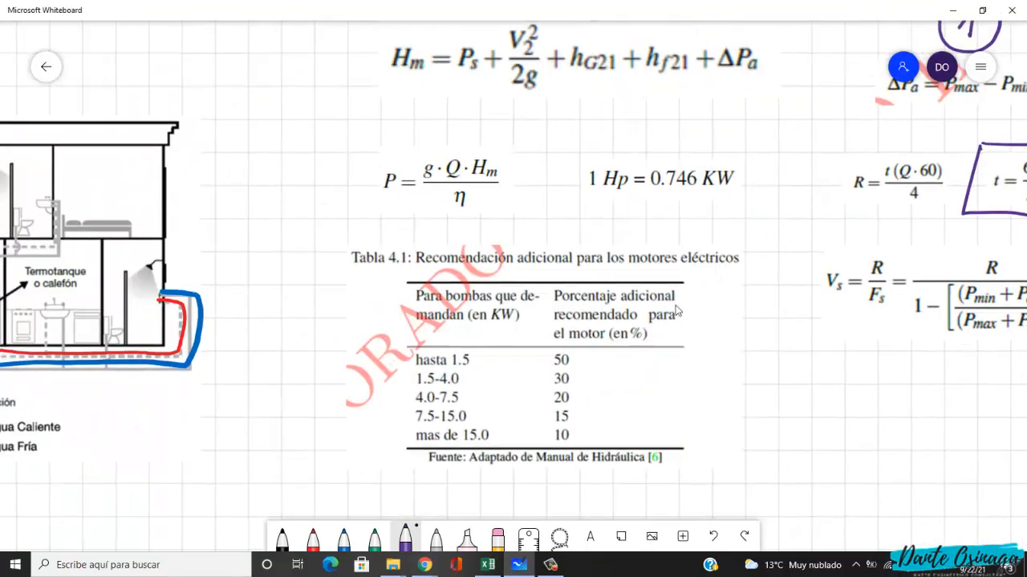
mouse_move(138, 218)
mouse_down()
mouse_move(361, 204)
mouse_move(793, 245)
mouse_up()
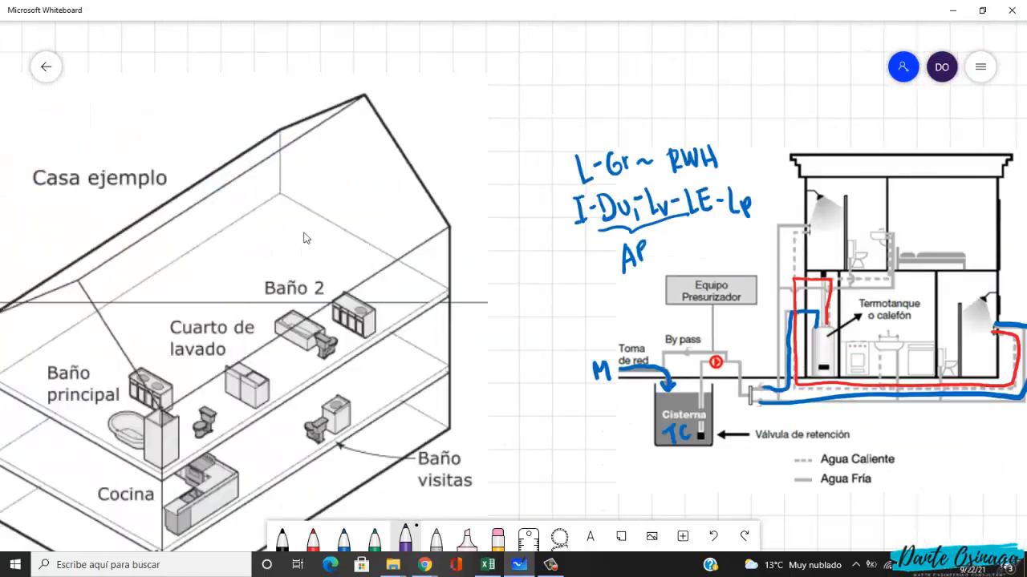
scroll(303, 237, left, 3)
drag(153, 361, 400, 104)
scroll(559, 377, down, 3)
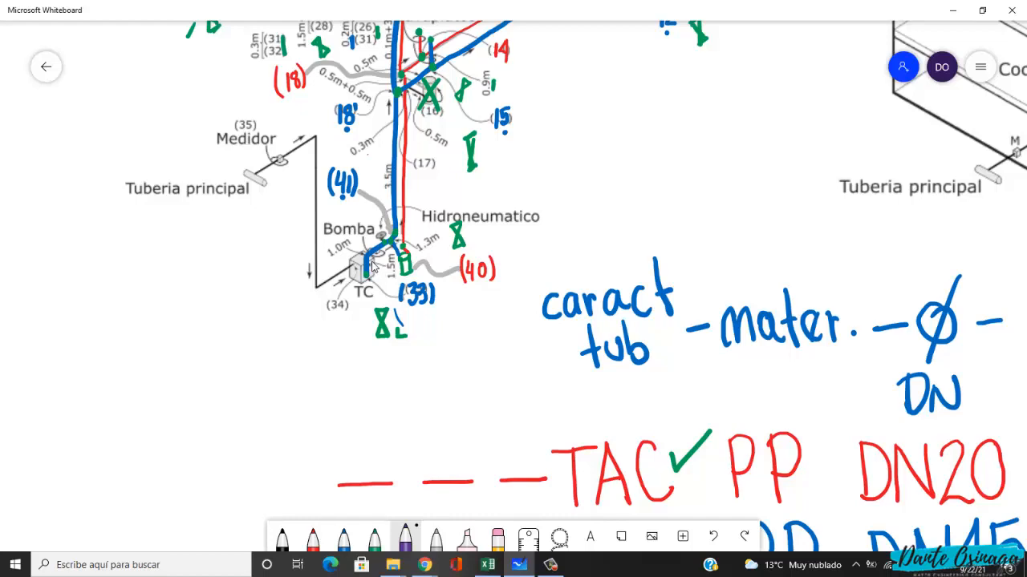
key(alt+Tab)
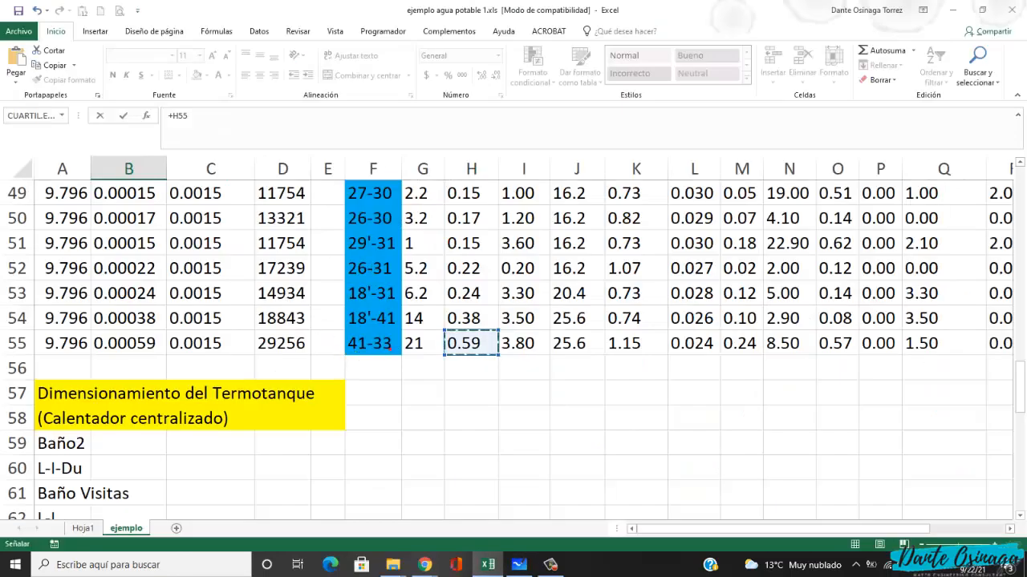
- Mark pipe 41-33, its flow in H55, column H and row 55 in red ink to show the reference's origin
mouse_move(398, 347)
mouse_down()
mouse_move(390, 331)
mouse_move(345, 337)
mouse_move(369, 360)
mouse_move(394, 343)
mouse_up()
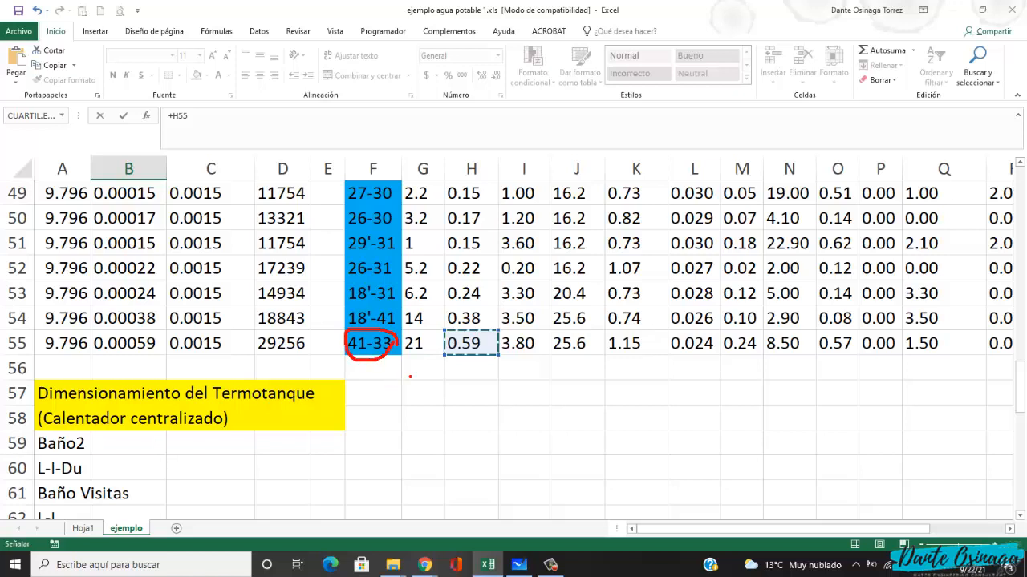
mouse_move(495, 331)
mouse_down()
mouse_move(475, 324)
mouse_move(441, 341)
mouse_move(473, 362)
mouse_move(492, 335)
mouse_up()
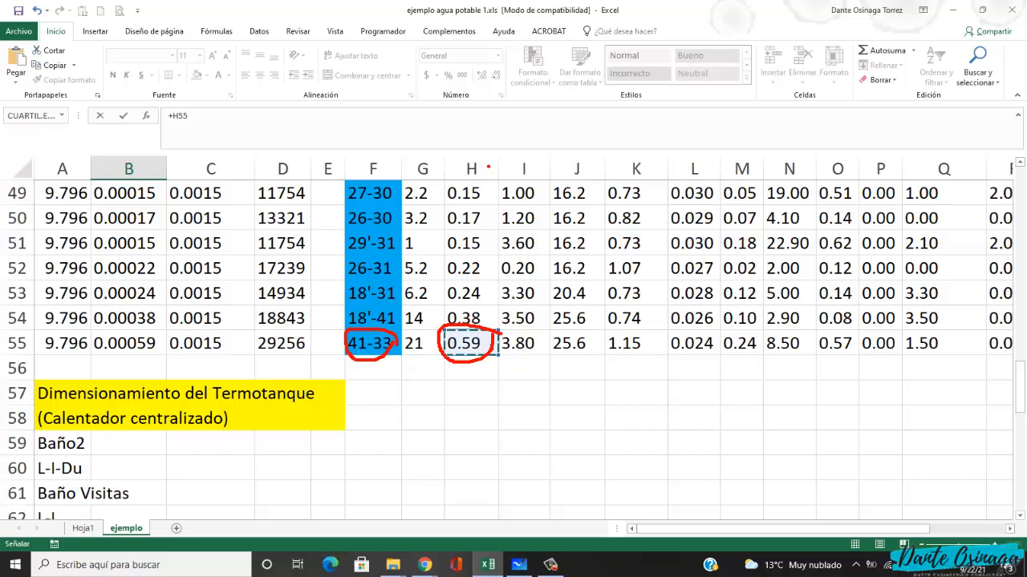
mouse_move(488, 167)
mouse_down()
mouse_move(485, 157)
mouse_move(452, 170)
mouse_move(497, 166)
mouse_move(488, 153)
mouse_up()
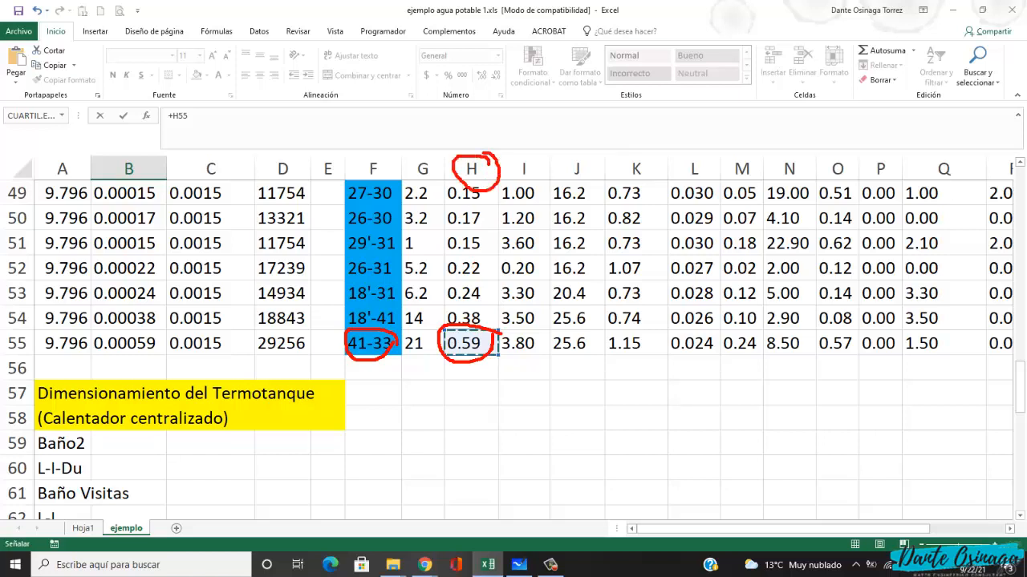
mouse_move(31, 336)
mouse_down()
mouse_move(5, 335)
mouse_move(37, 358)
mouse_move(33, 336)
mouse_move(280, 372)
mouse_move(441, 366)
mouse_up()
drag(483, 182, 473, 324)
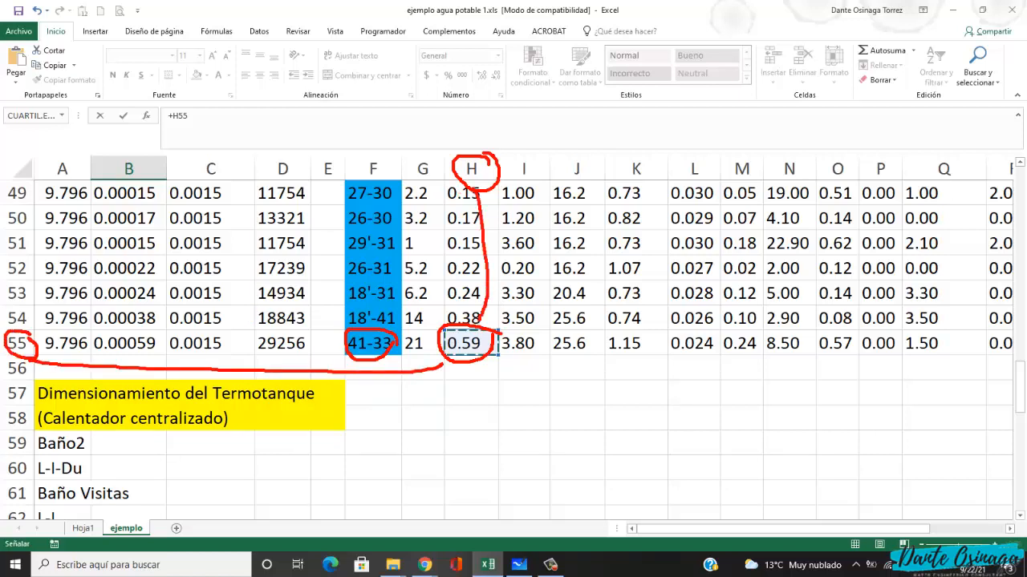
- Clear the red ink, confirm the Q formula in B85 and inspect its reference to H55
key(Escape)
key(Return)
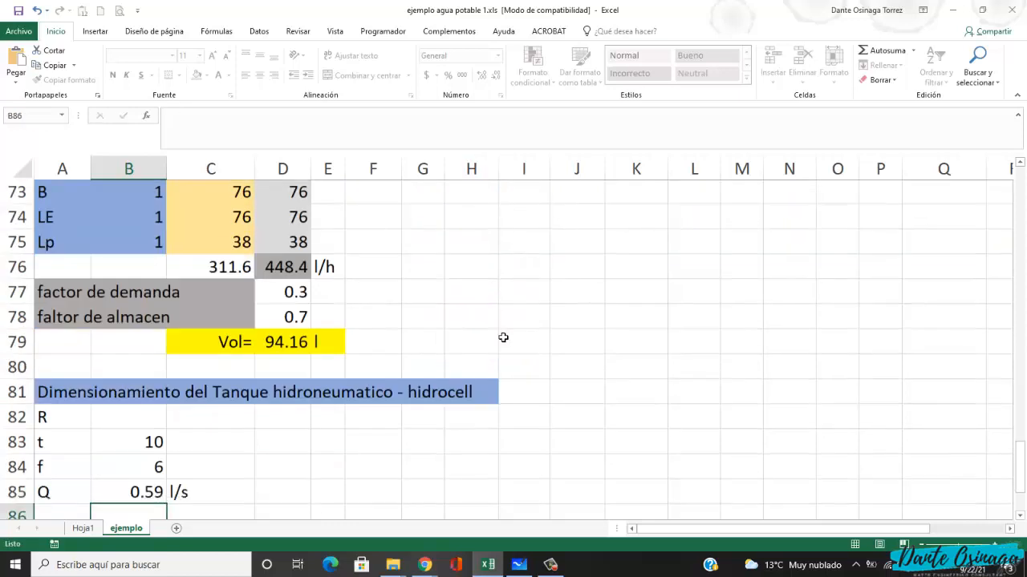
click(148, 476)
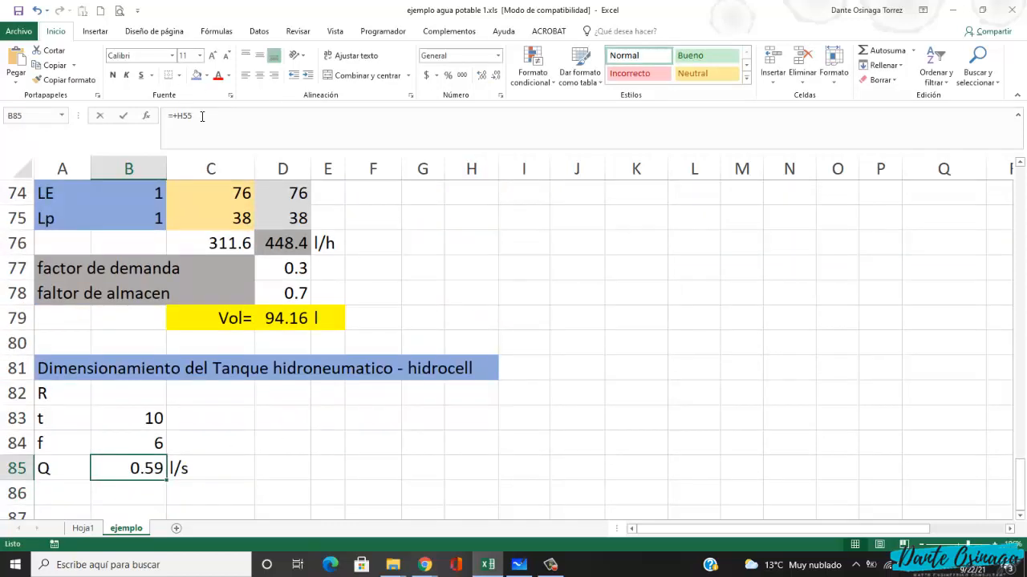
key(F2)
key(shift+Left)
key(shift+Left)
key(shift+Left)
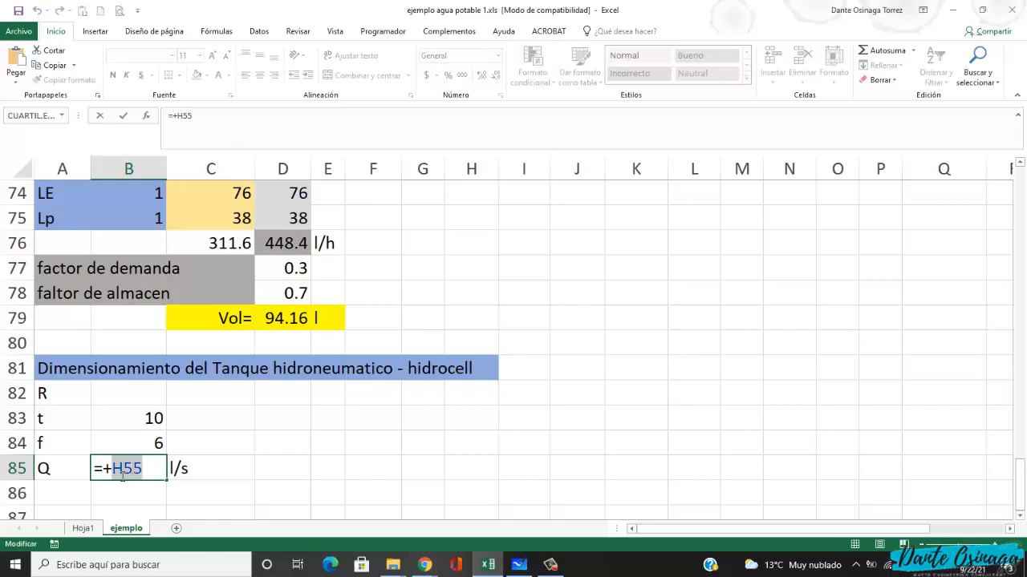
key(Escape)
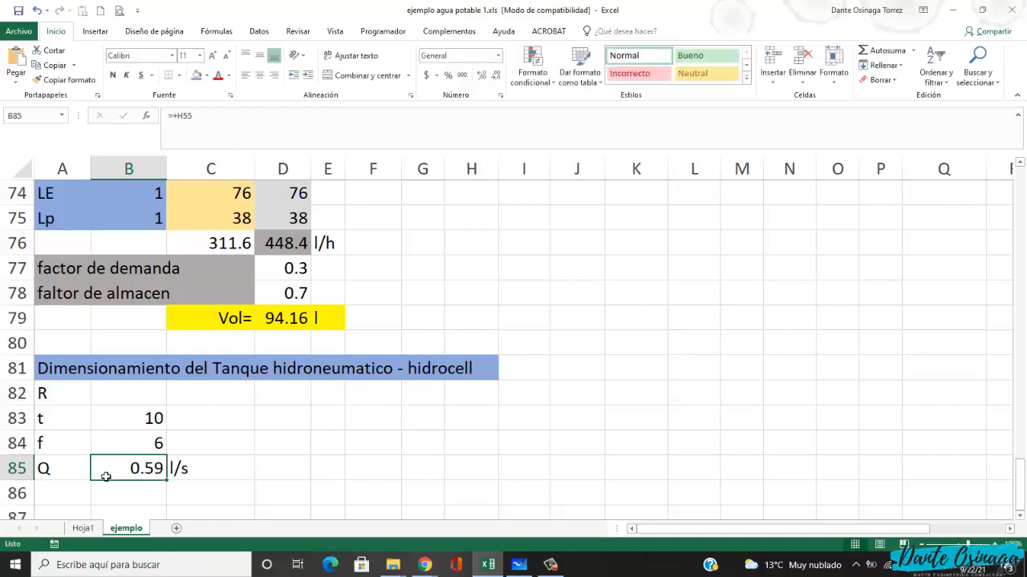
- Select B82 for the R value and look up the R formula on the whiteboard
click(202, 479)
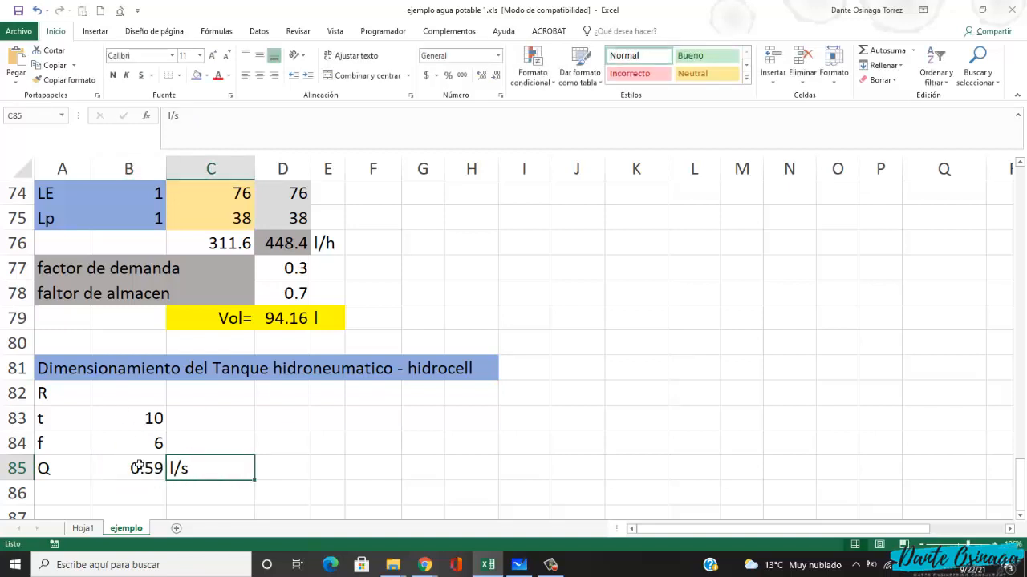
click(143, 401)
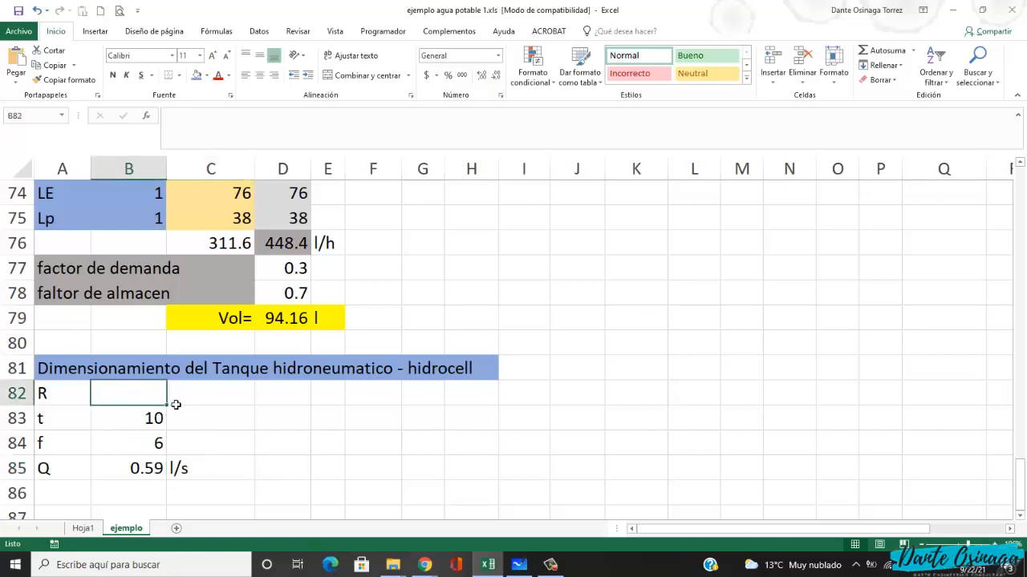
key(alt+Tab)
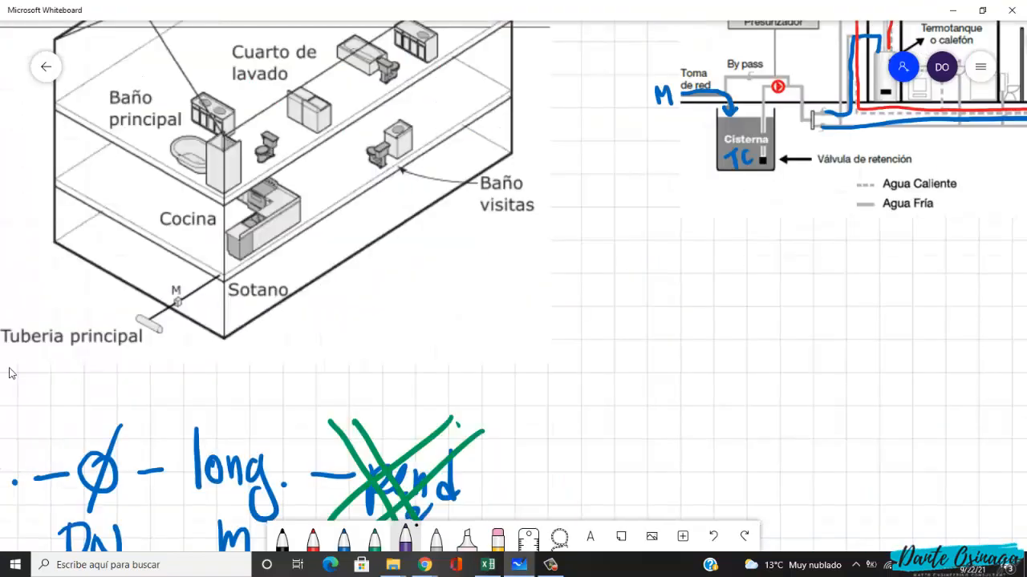
scroll(818, 344, right, 10)
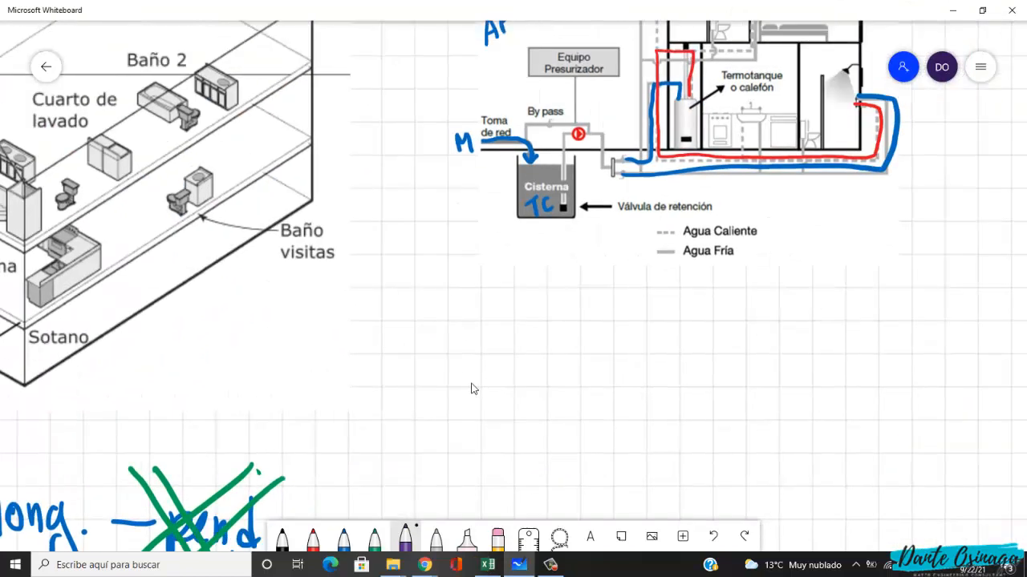
scroll(356, 412, right, 10)
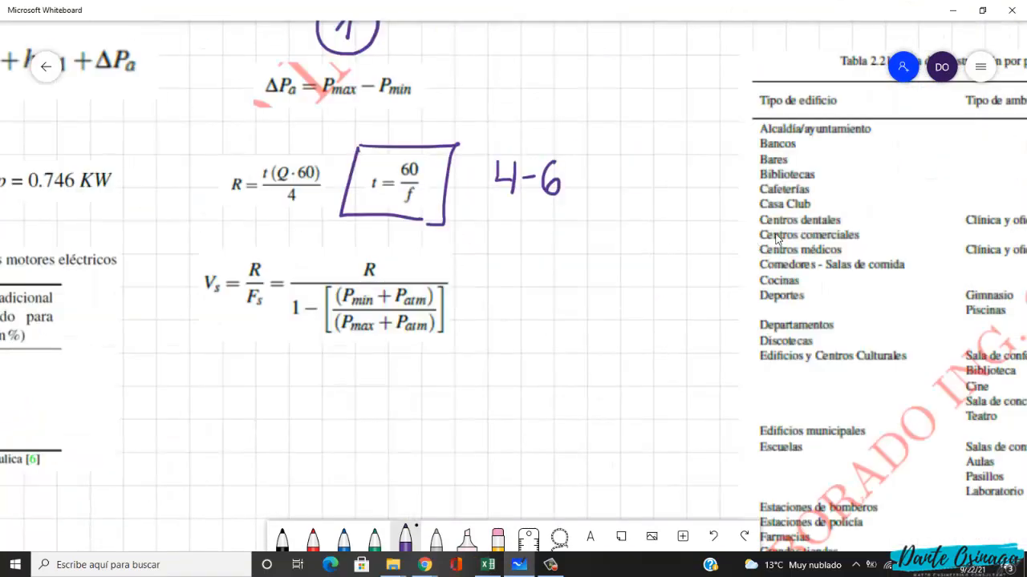
scroll(449, 291, left, 5)
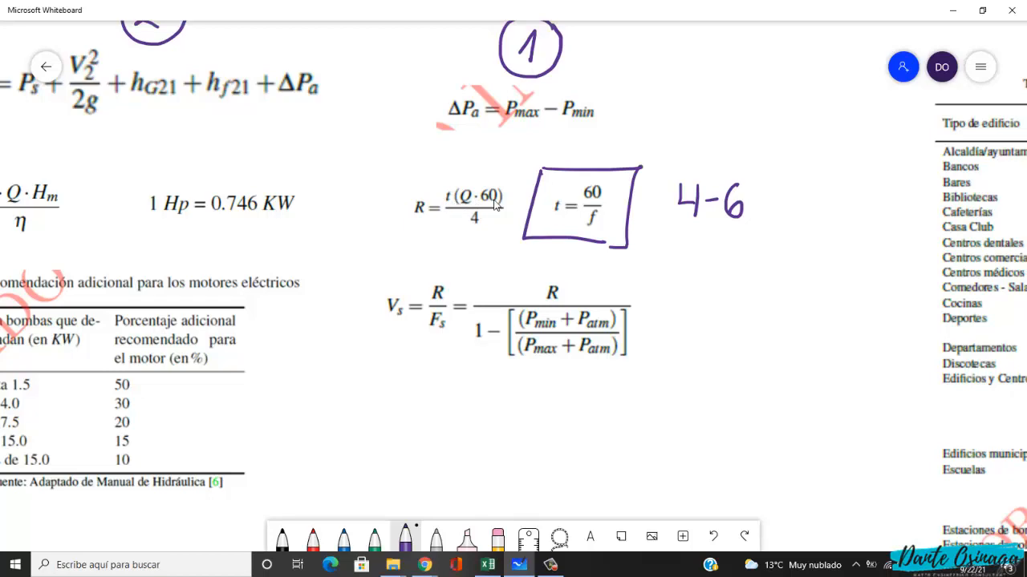
- Begin the R formula in B82 with +B83*, circling column B and row 83 in red ink
key(alt+Tab)
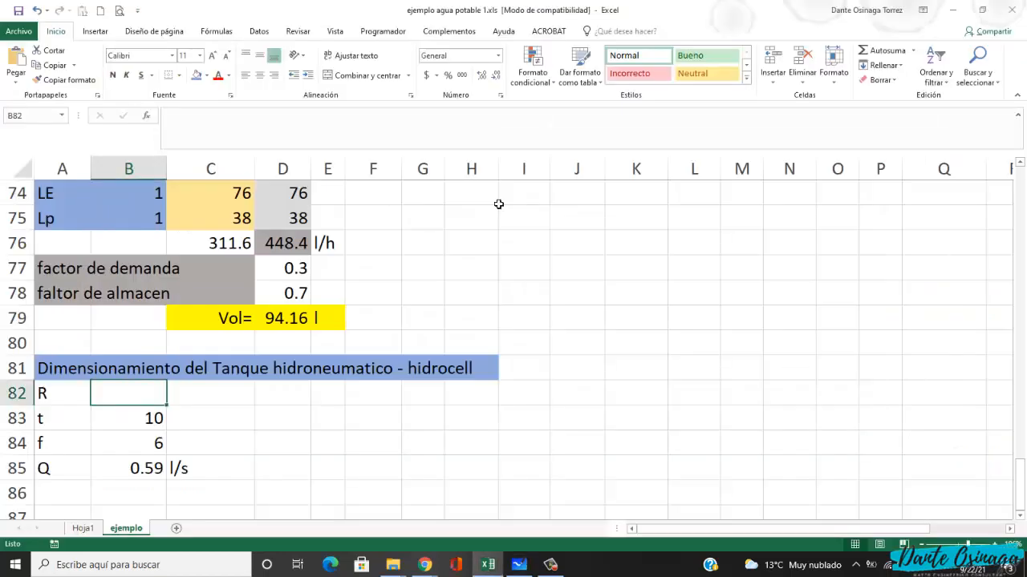
text(+)
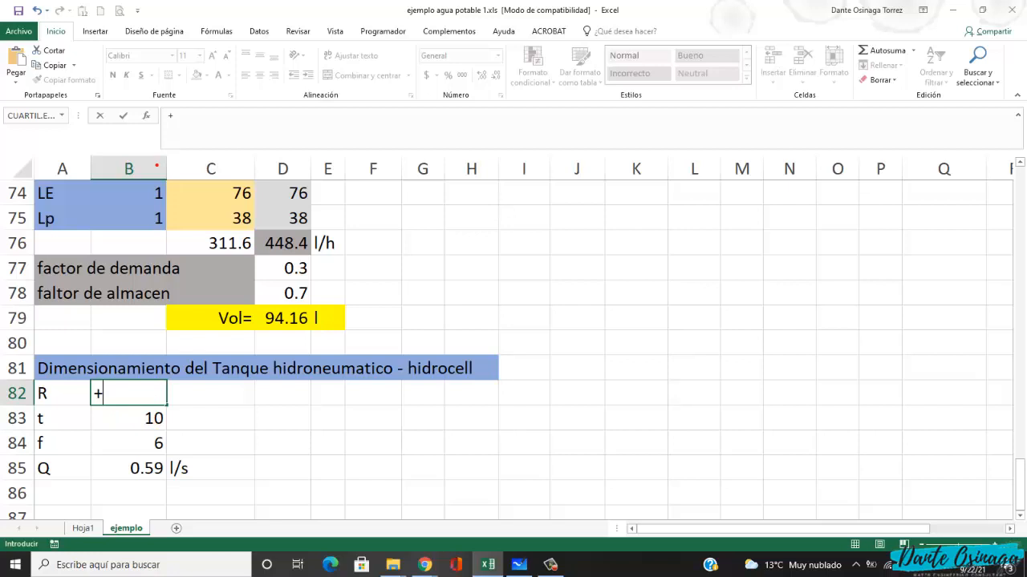
mouse_move(156, 166)
mouse_down()
mouse_move(121, 154)
mouse_move(147, 176)
mouse_up()
mouse_move(26, 413)
mouse_down()
mouse_move(16, 429)
mouse_move(29, 418)
mouse_up()
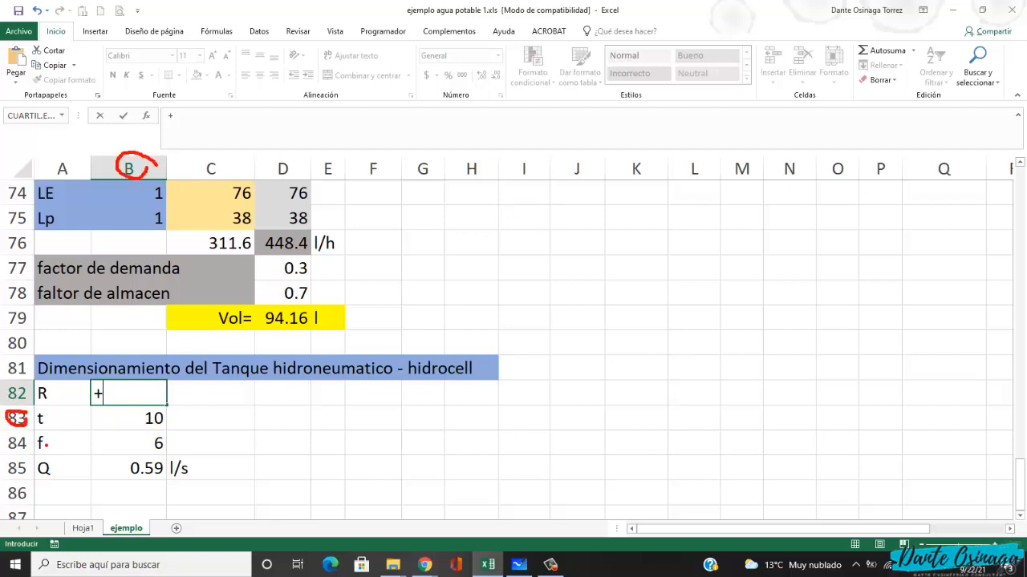
click(157, 419)
text(*)
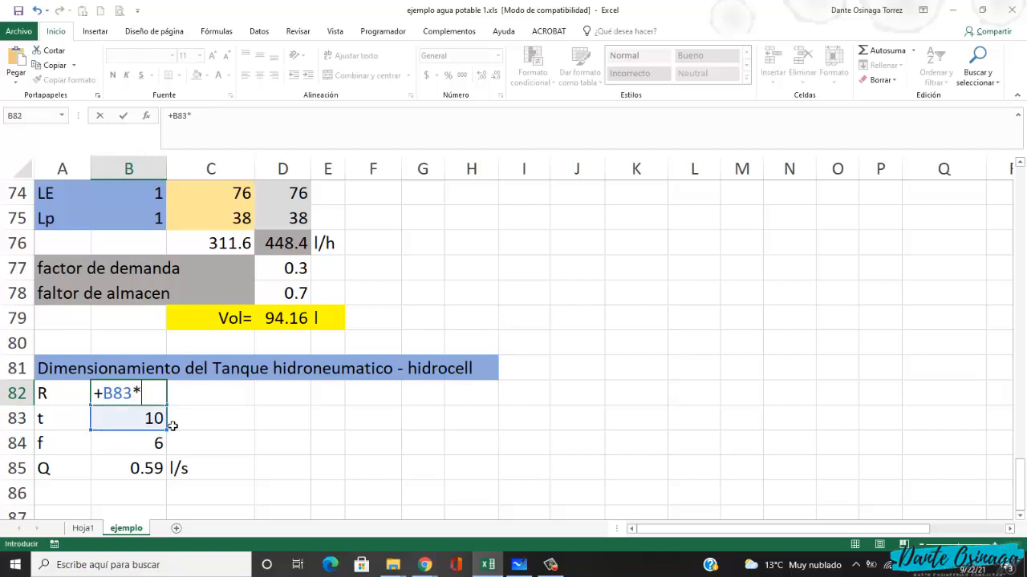
- Add the Q reference B85 to the R formula, circle column B and row 85 in red, and clear the ink
key(alt+Tab)
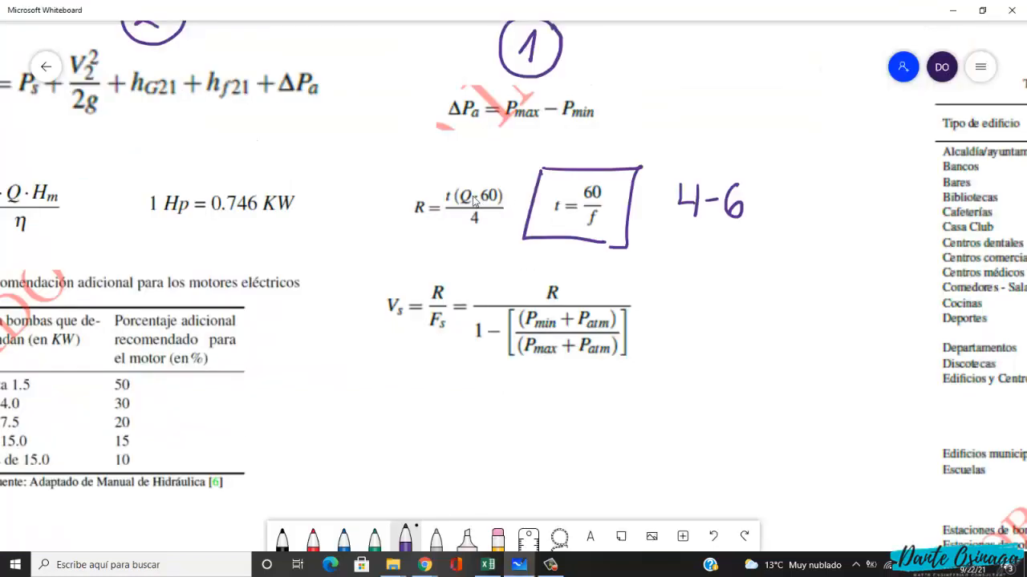
key(alt+Tab)
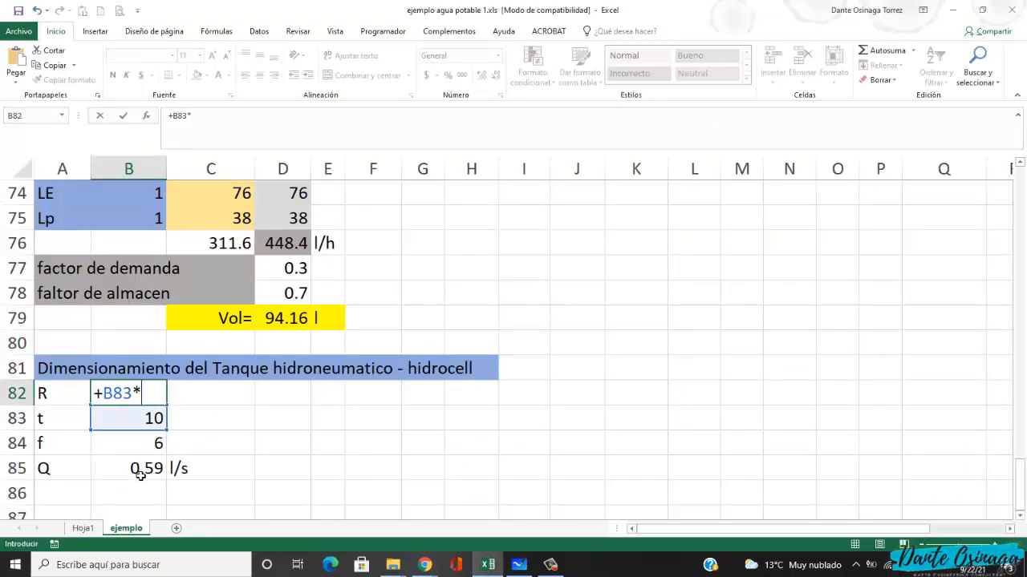
click(141, 471)
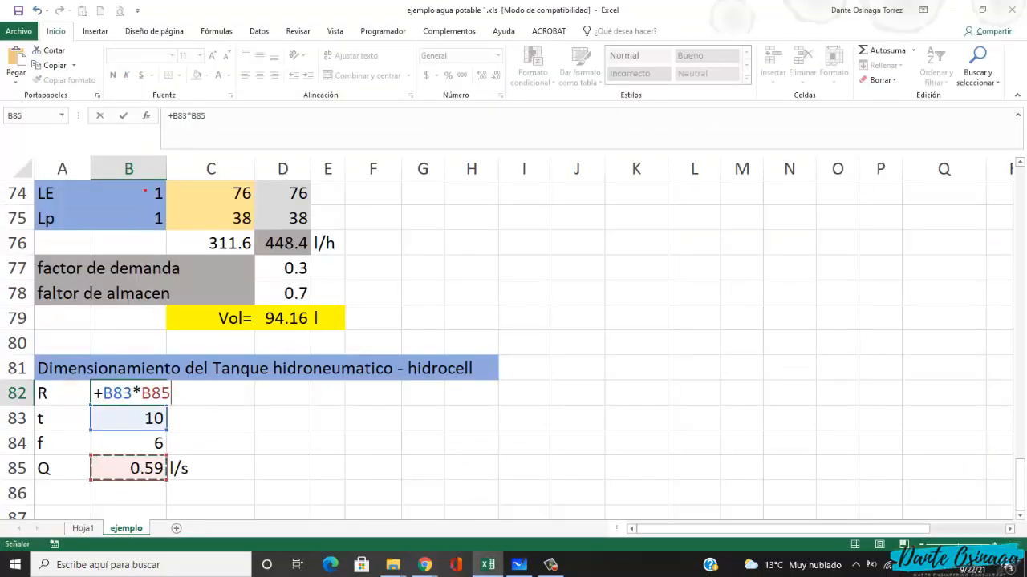
mouse_move(146, 175)
mouse_down()
mouse_move(143, 164)
mouse_move(111, 165)
mouse_move(144, 174)
mouse_up()
mouse_move(28, 457)
mouse_down()
mouse_move(3, 463)
mouse_move(24, 481)
mouse_move(33, 476)
mouse_up()
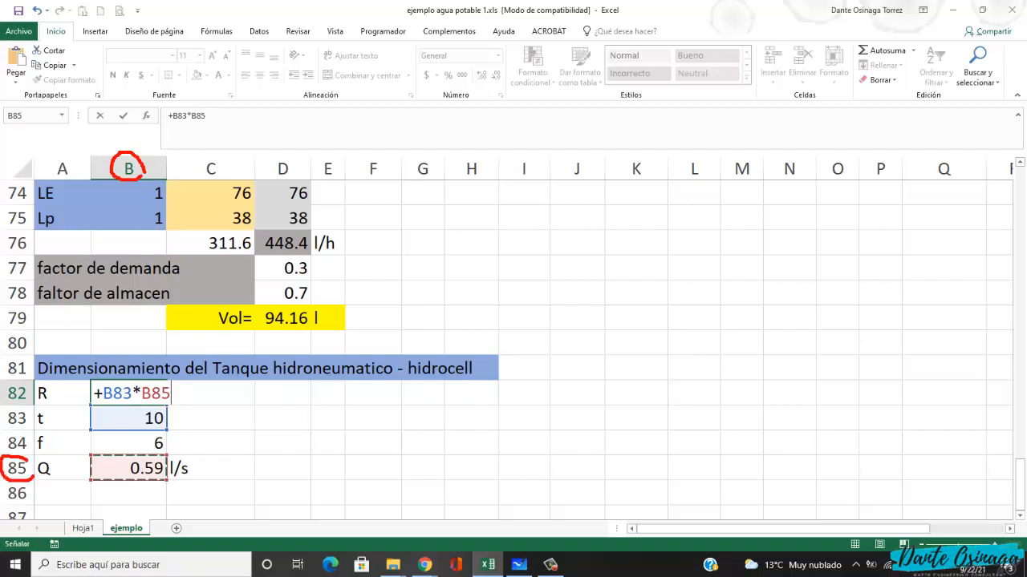
drag(146, 405, 167, 404)
key(Escape)
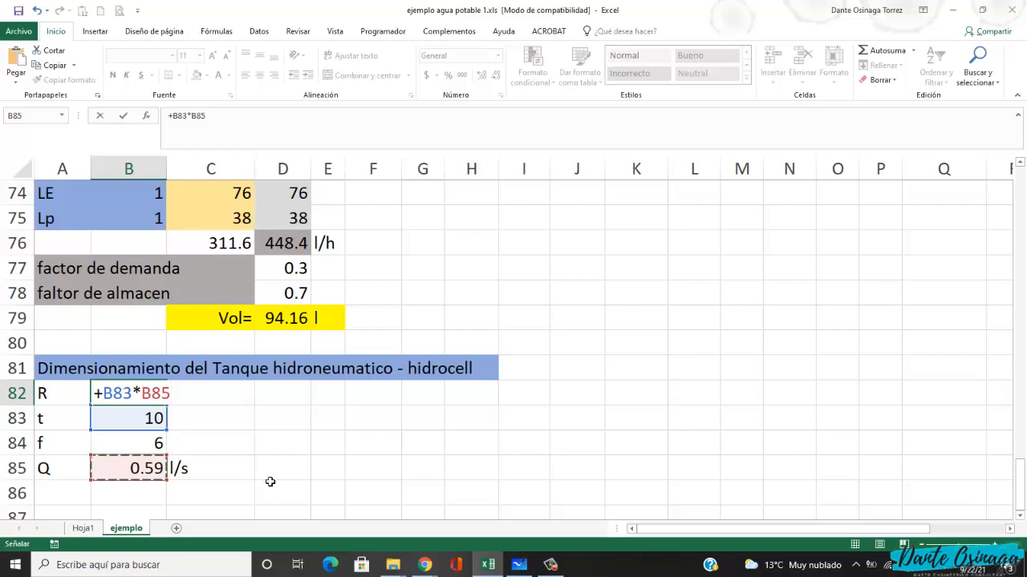
- Complete the R formula in B82 as +B83*B85*60/4, checking the divisor on the whiteboard
text(*60)
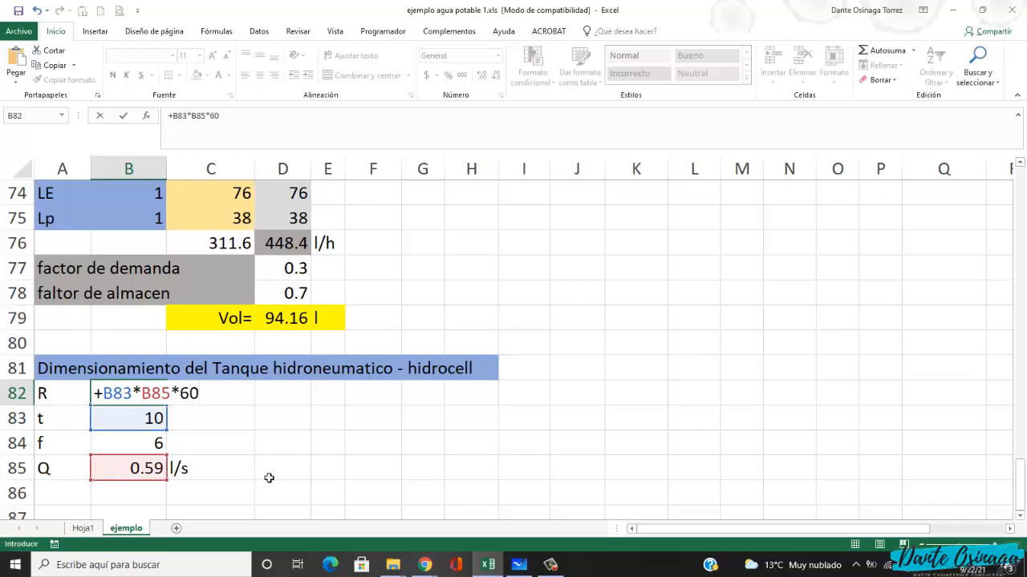
key(alt+Tab)
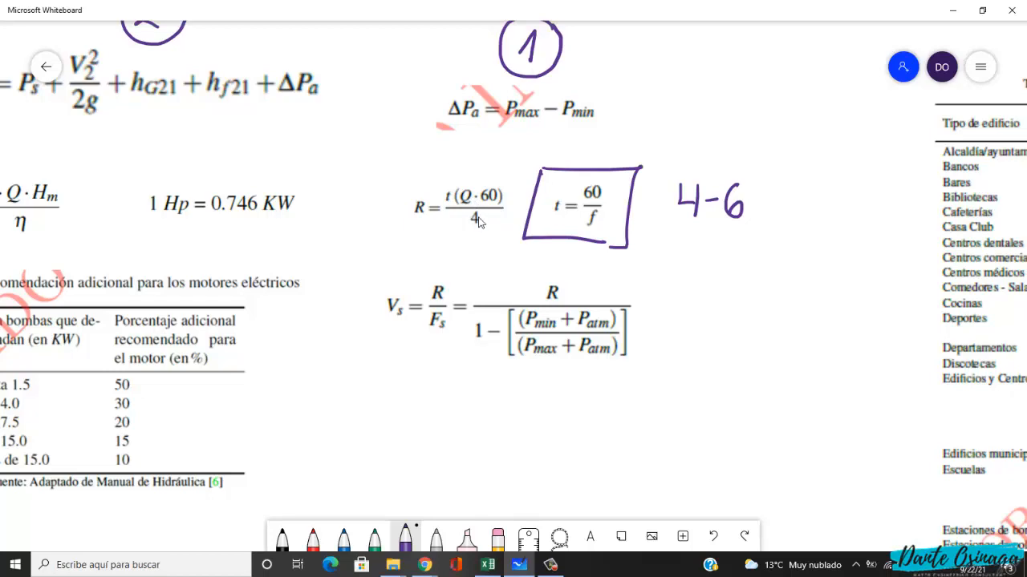
key(alt+Tab)
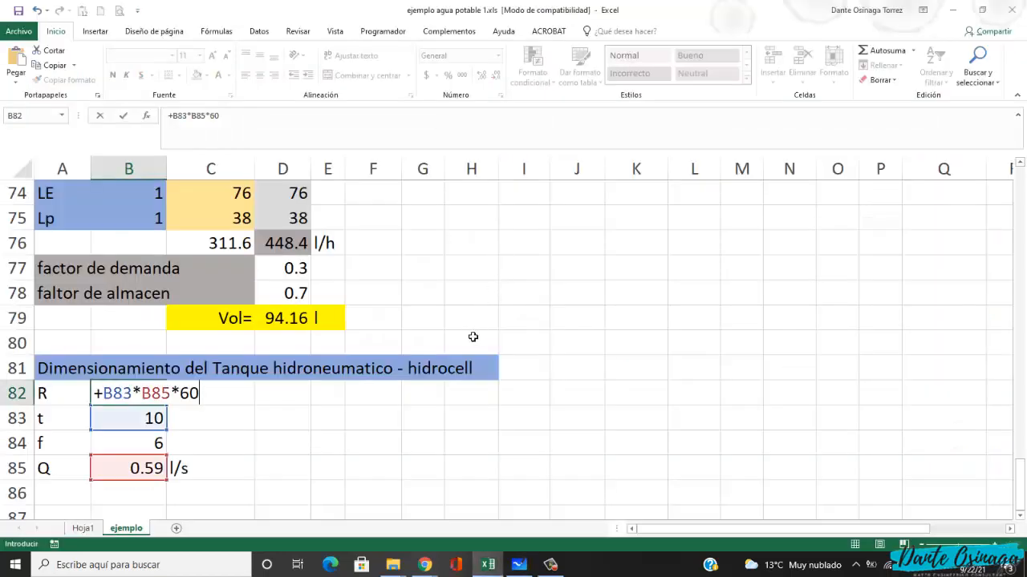
text(/4)
key(Return)
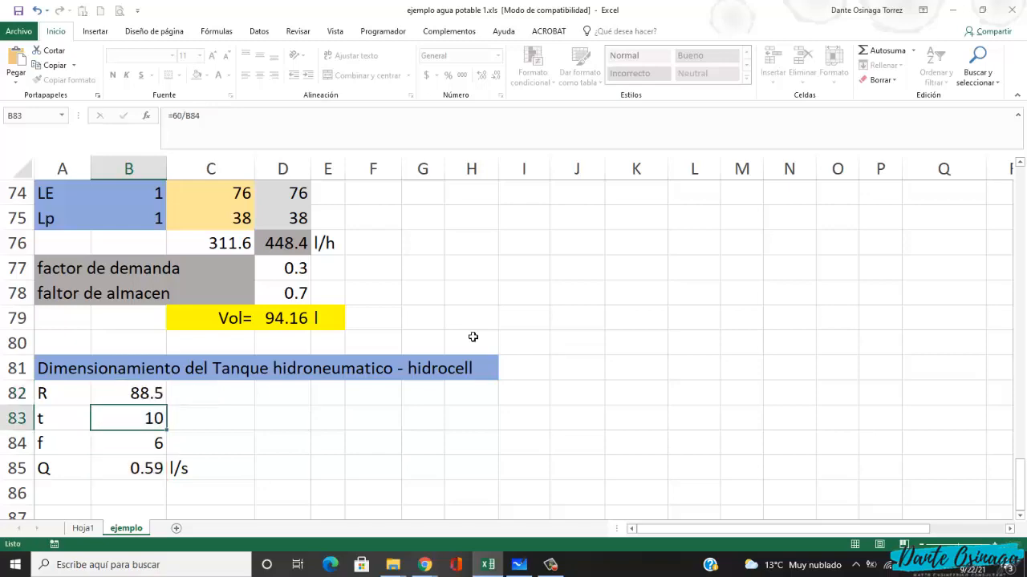
click(136, 397)
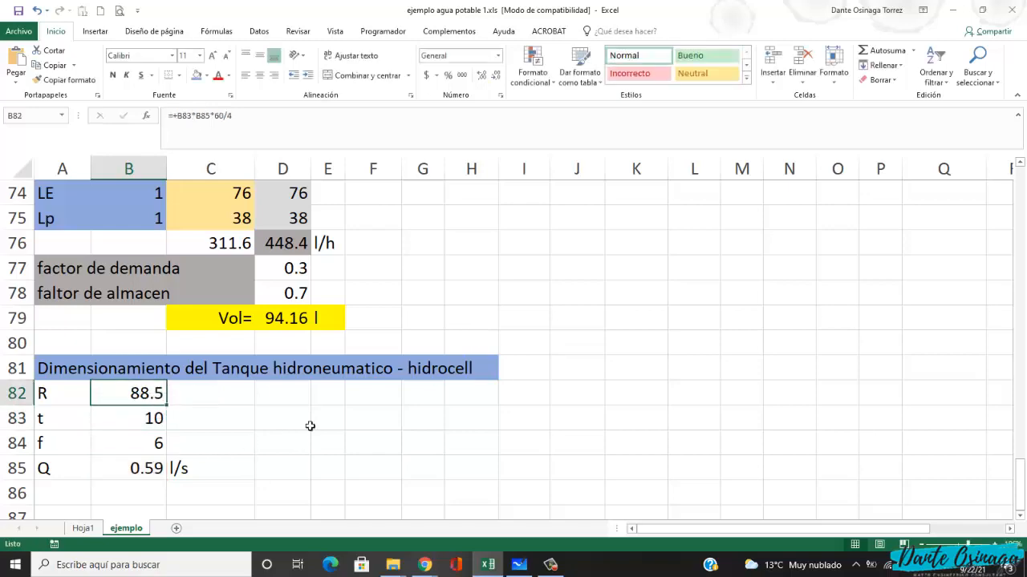
- Review the R, t and f cells in the tank sizing block, and switch to the formulas in Microsoft Whiteboard
key(alt+Tab)
key(alt+Tab)
scroll(264, 441, down, 1)
key(Down)
key(Down)
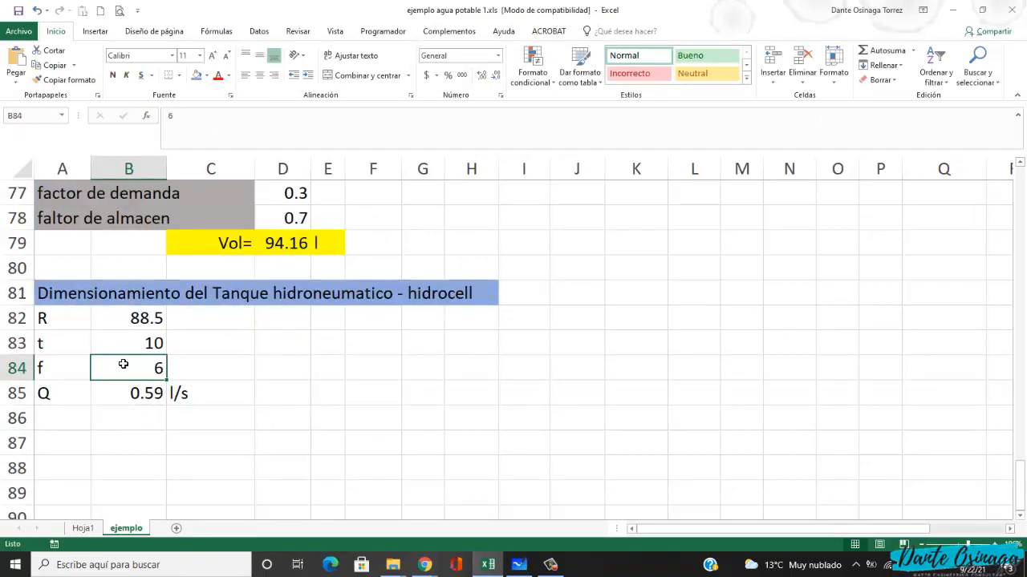
key(alt+Tab)
key(alt+Tab)
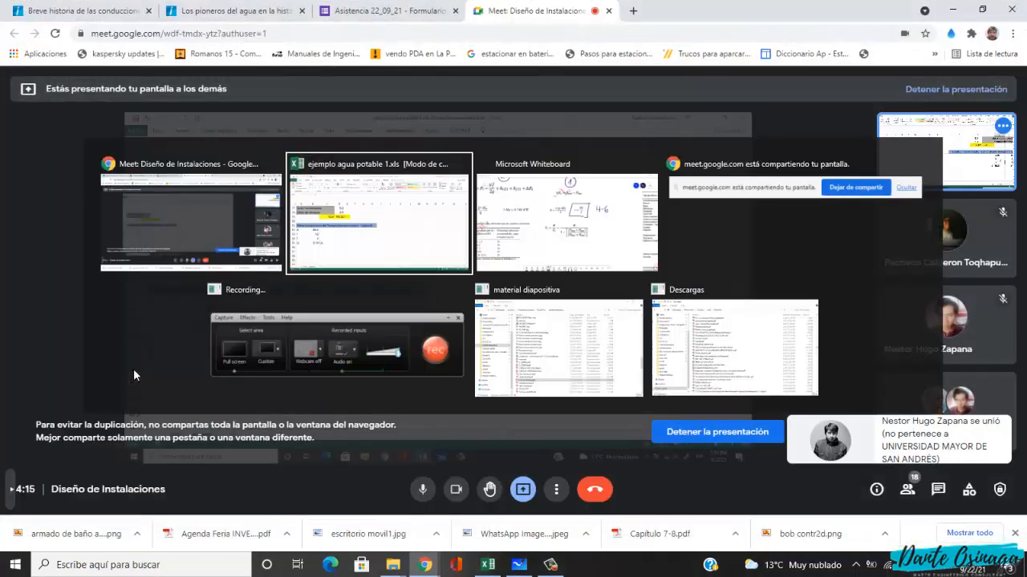
key(alt+Tab)
key(alt+Tab)
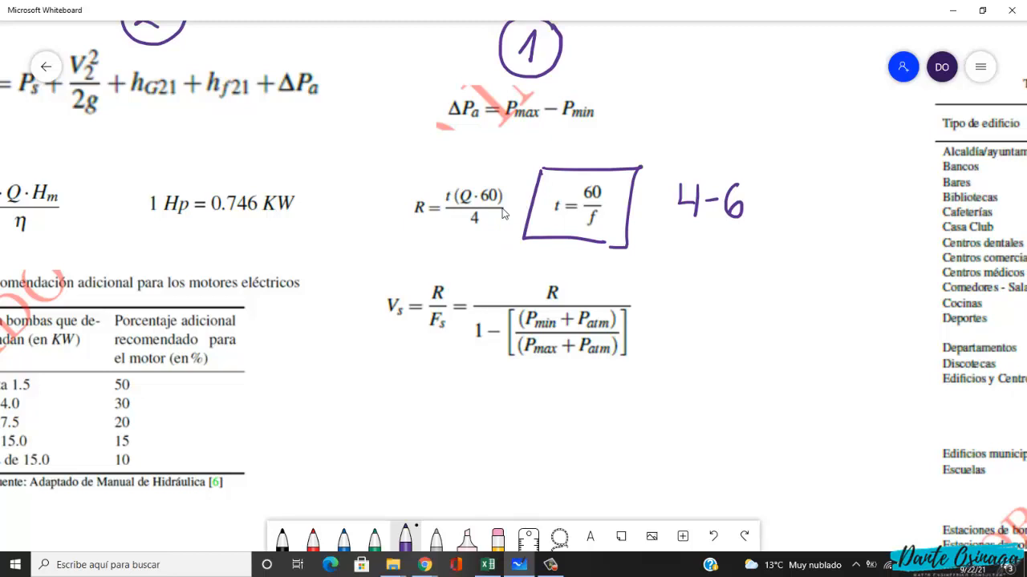
- Box the R formula, circle the Vs formula and cross out its R/Fs term in purple ink
mouse_move(391, 181)
mouse_down()
mouse_move(525, 181)
mouse_move(497, 239)
mouse_move(391, 242)
mouse_up()
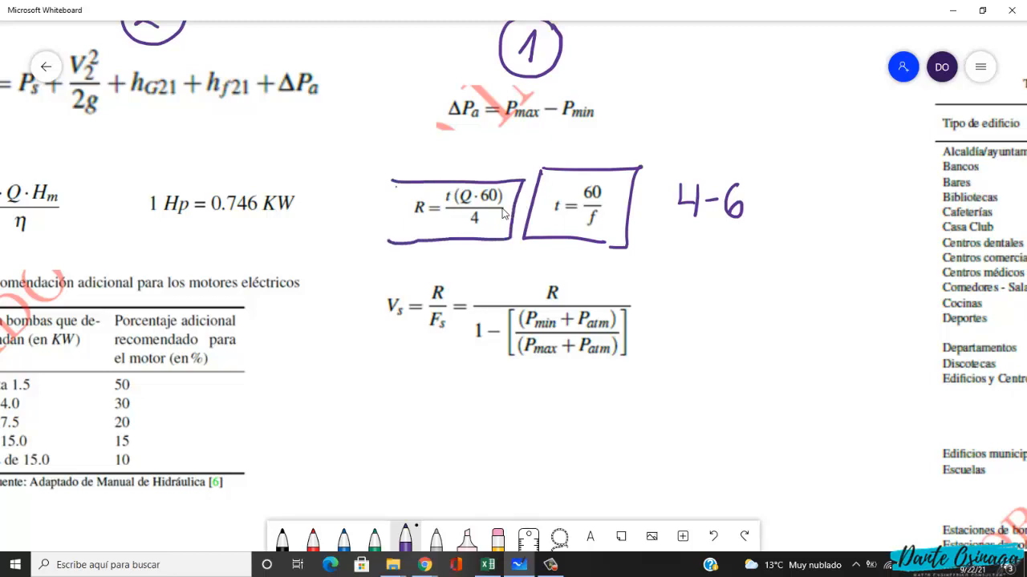
drag(393, 185, 390, 243)
mouse_move(378, 278)
mouse_down()
mouse_move(376, 340)
mouse_move(444, 387)
mouse_move(612, 385)
mouse_move(663, 351)
mouse_move(637, 268)
mouse_move(535, 252)
mouse_move(402, 259)
mouse_move(371, 274)
mouse_move(445, 333)
mouse_up()
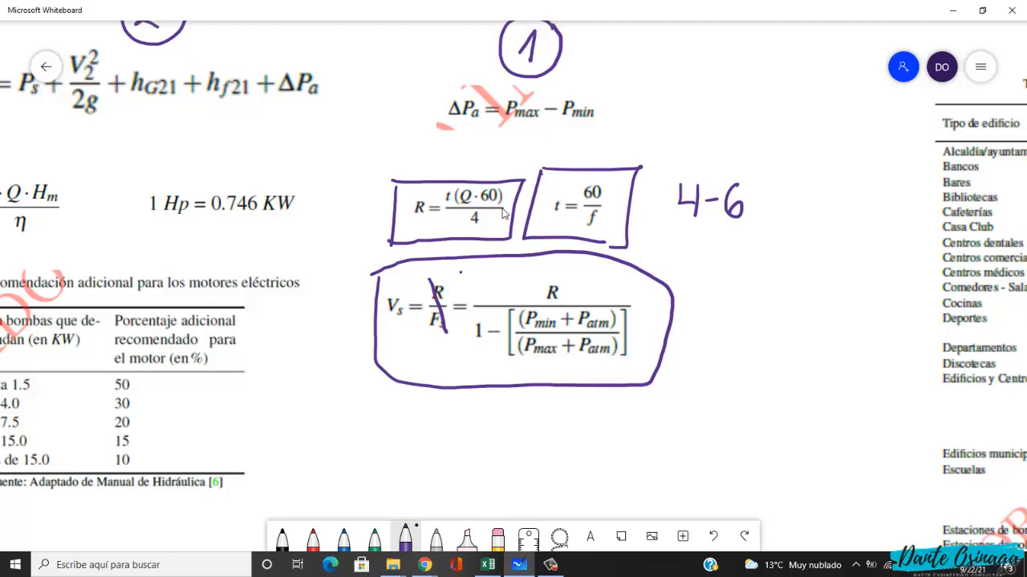
drag(461, 271, 422, 338)
- Mark Vs, R and the pressure terms of the Vs formula with purple underlines, an arrow and ticks
drag(497, 374, 606, 373)
mouse_move(570, 257)
mouse_down()
mouse_move(559, 277)
mouse_move(567, 274)
mouse_up()
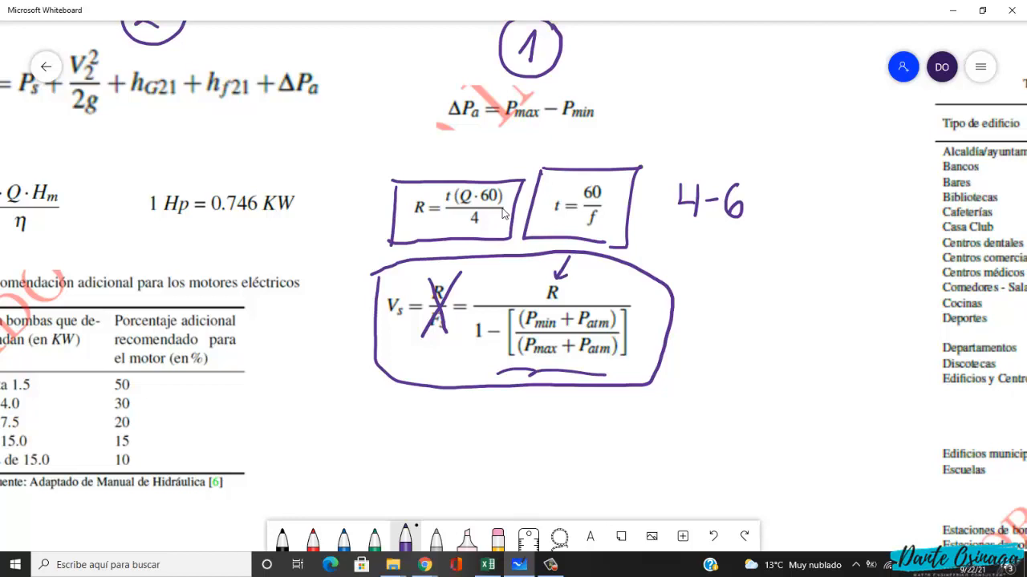
drag(385, 322, 411, 318)
drag(548, 317, 559, 310)
drag(608, 318, 629, 305)
- Return to Excel and enter the labels Pmin, Pmax and Patm in A86, A87 and A88
key(alt+Tab)
click(71, 415)
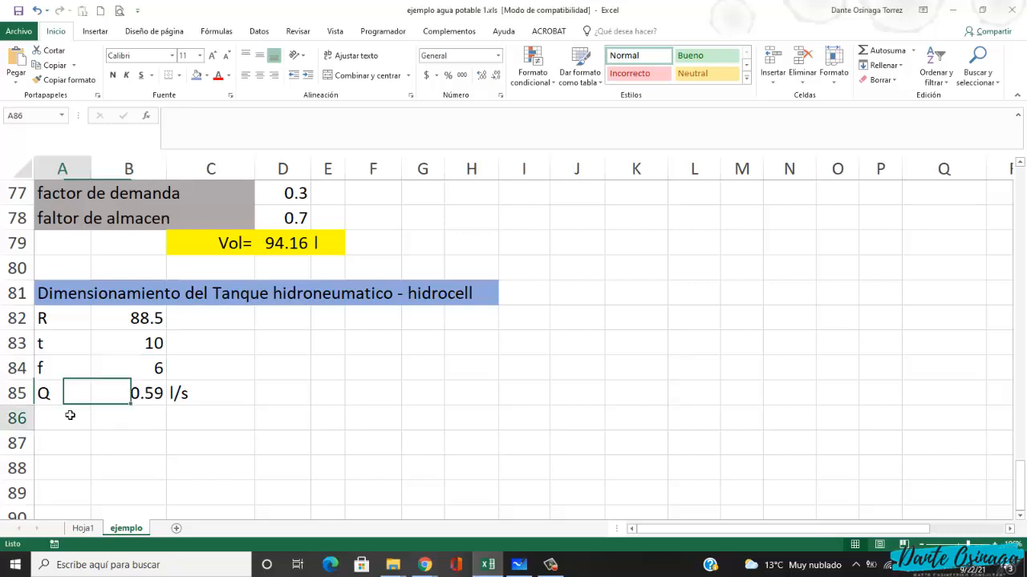
click(69, 441)
click(65, 429)
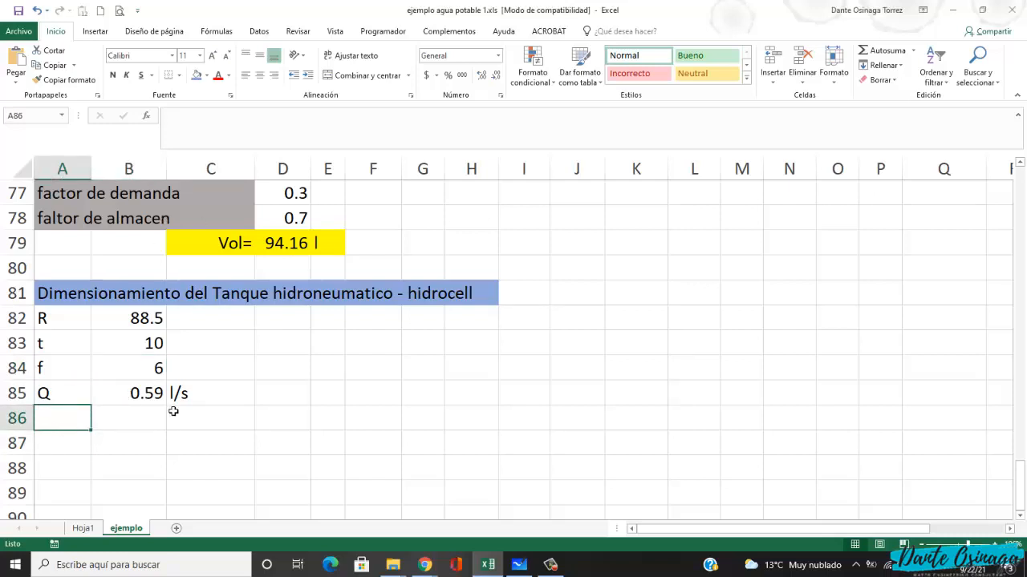
text(P)
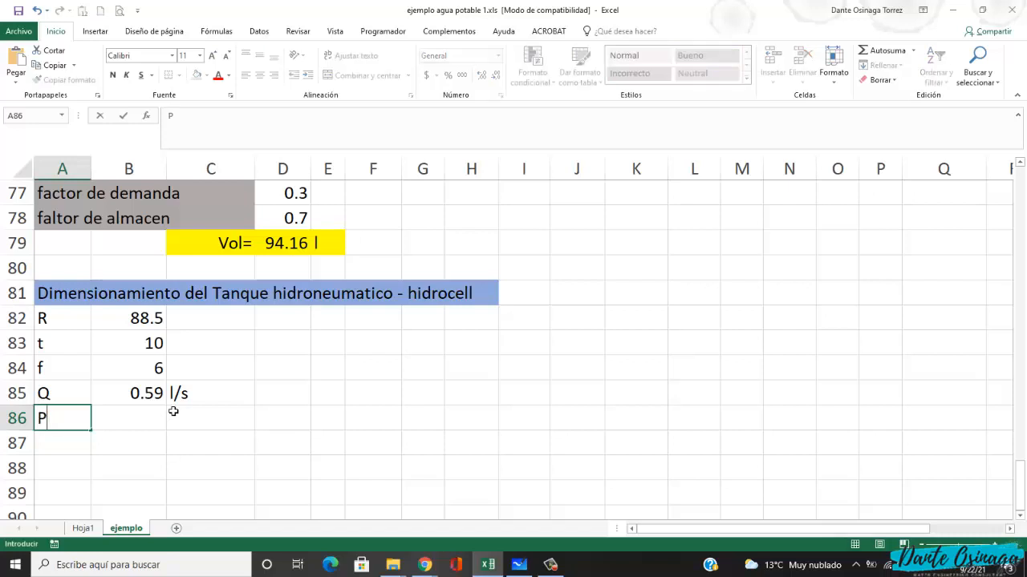
text(min)
key(Return)
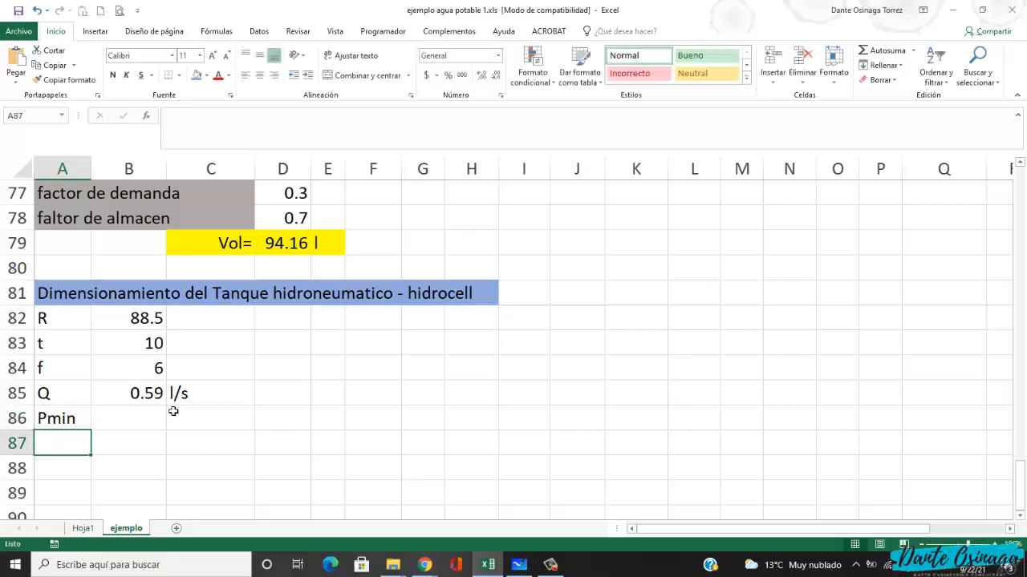
text(Pma)
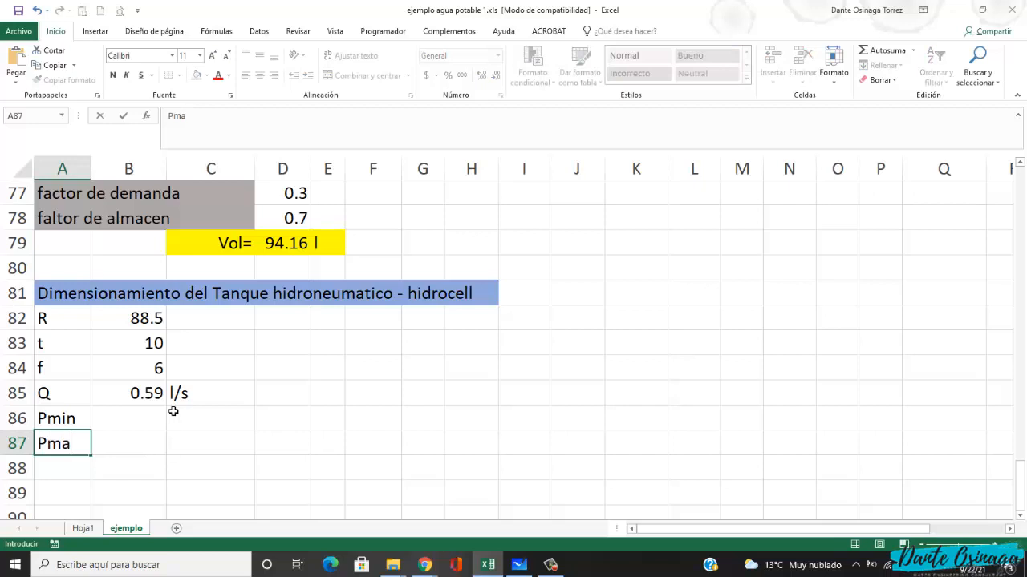
text(x)
key(Return)
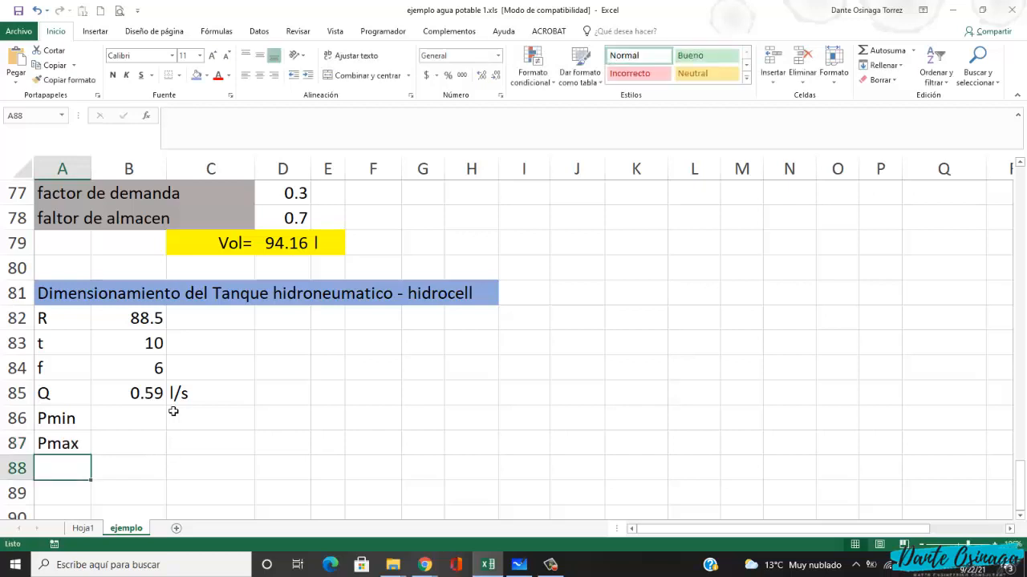
text(Patm)
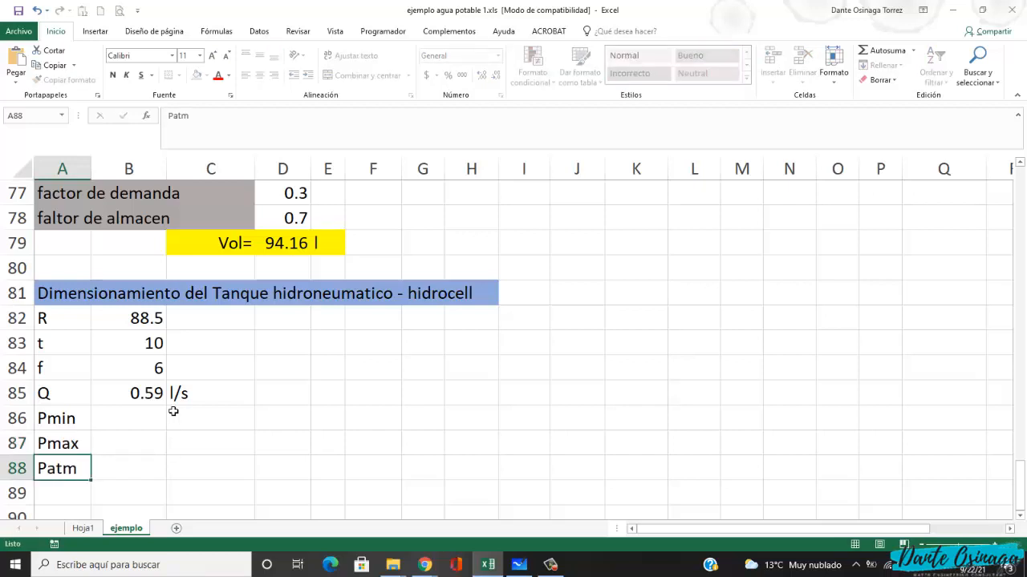
key(Return)
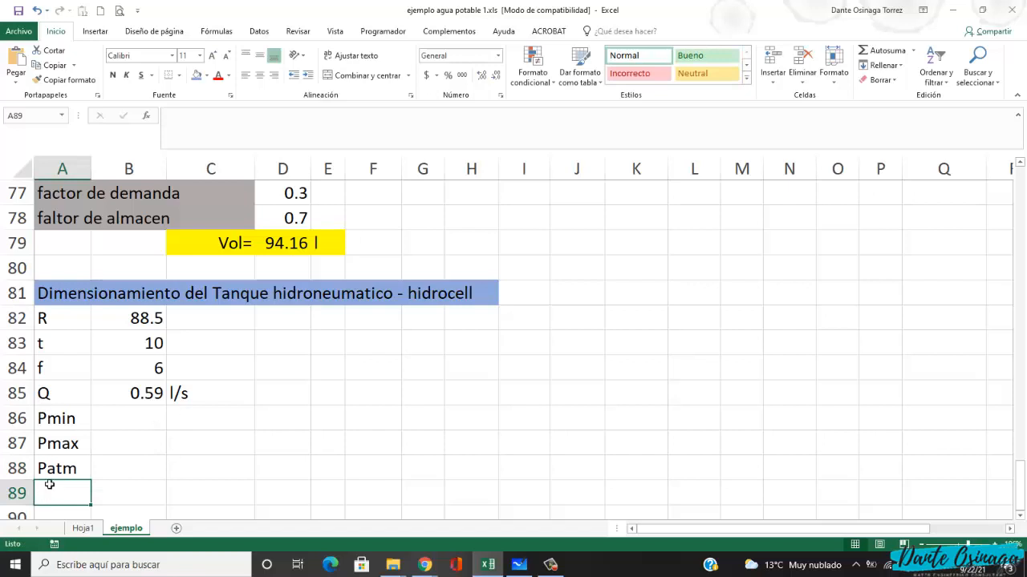
- Check the Vs formula in Microsoft Whiteboard, and back in Excel circle pipe section 41-33 in F55 in red
click(120, 415)
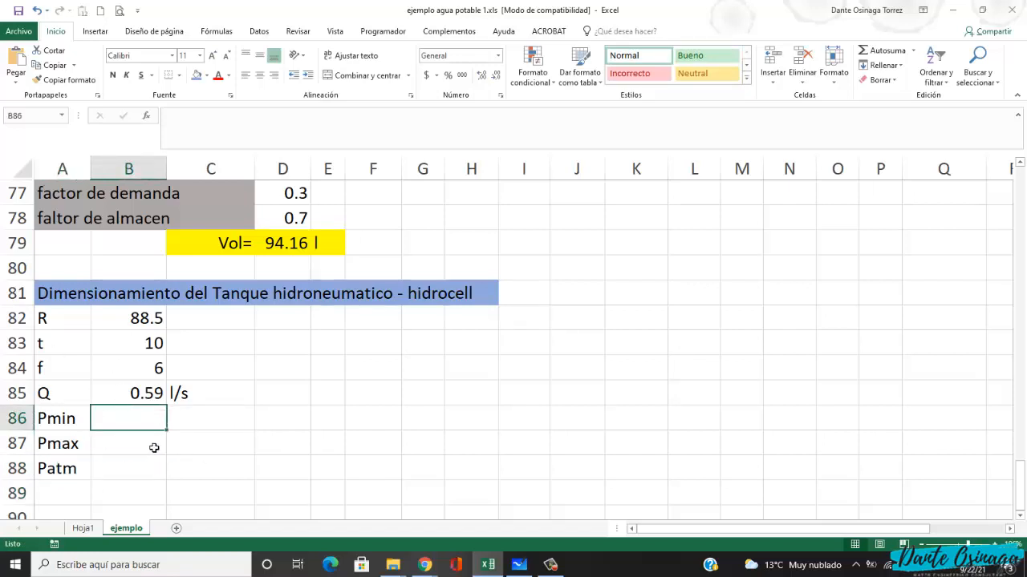
key(alt+Tab)
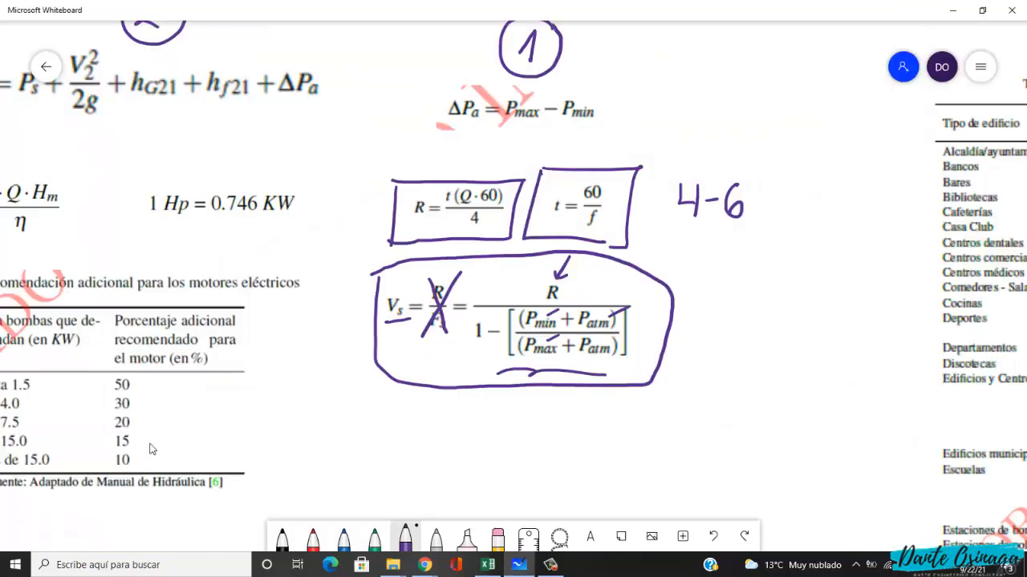
key(alt+Tab)
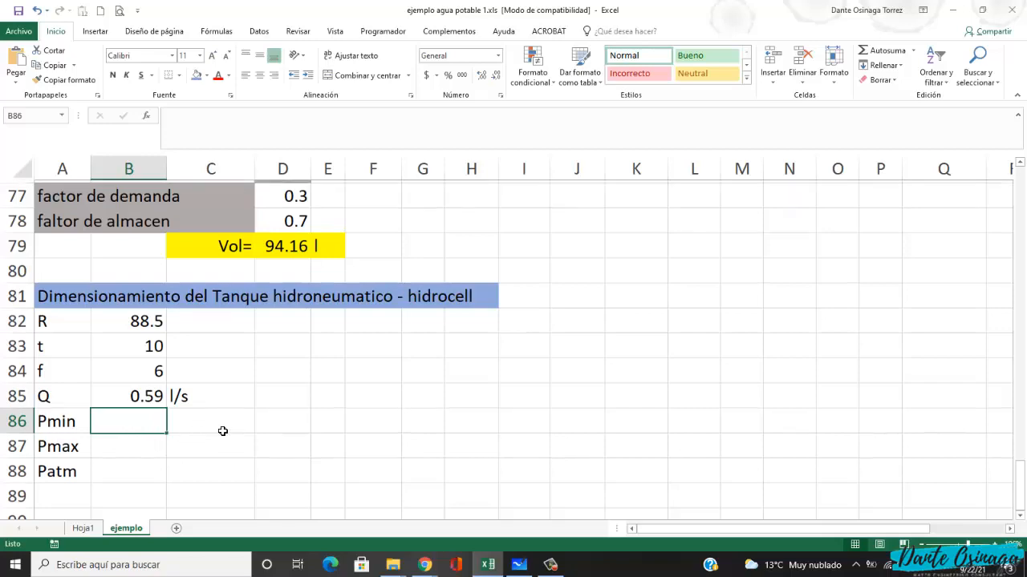
scroll(200, 429, up, 6)
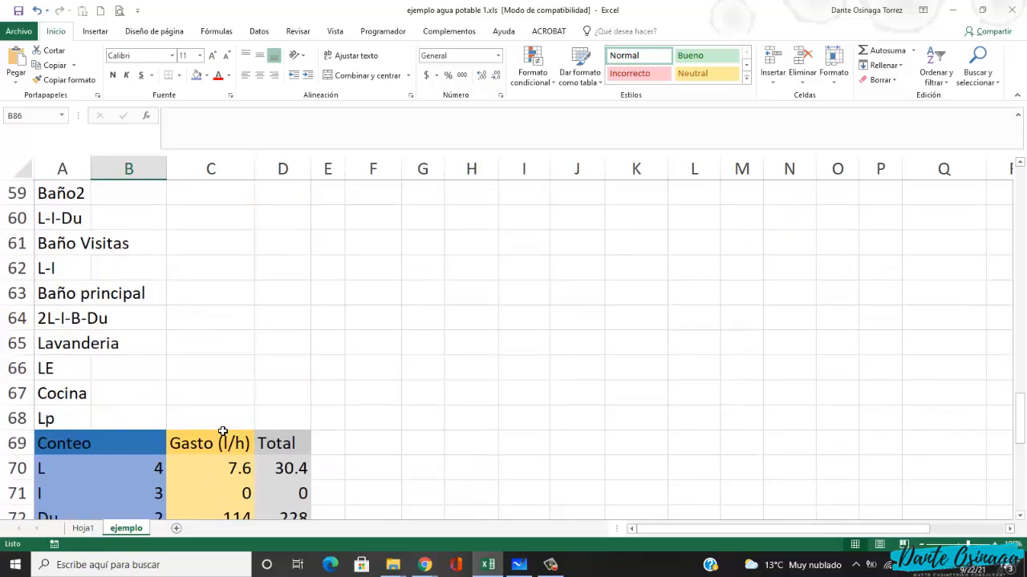
scroll(222, 432, up, 2)
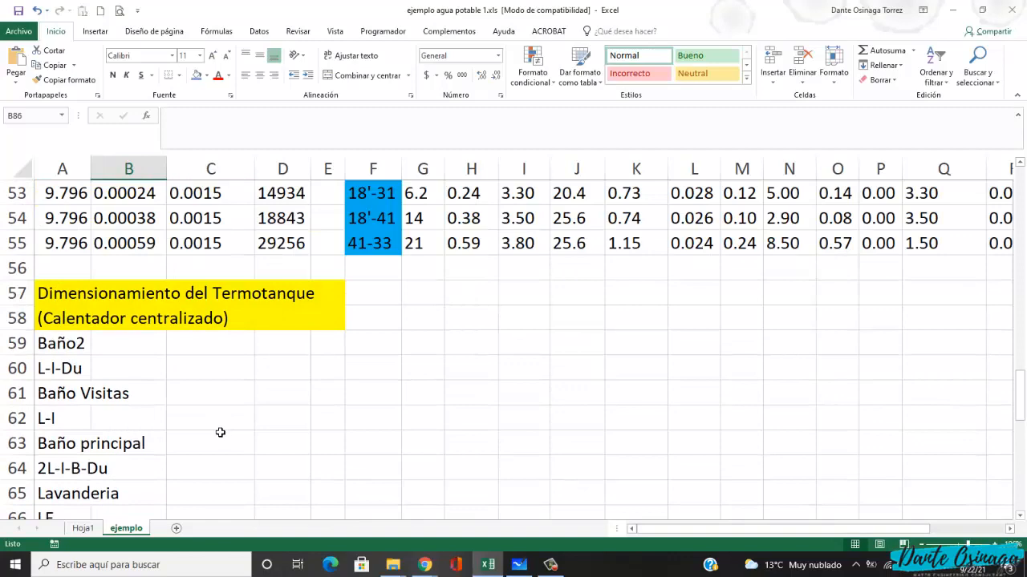
scroll(220, 432, up, 1)
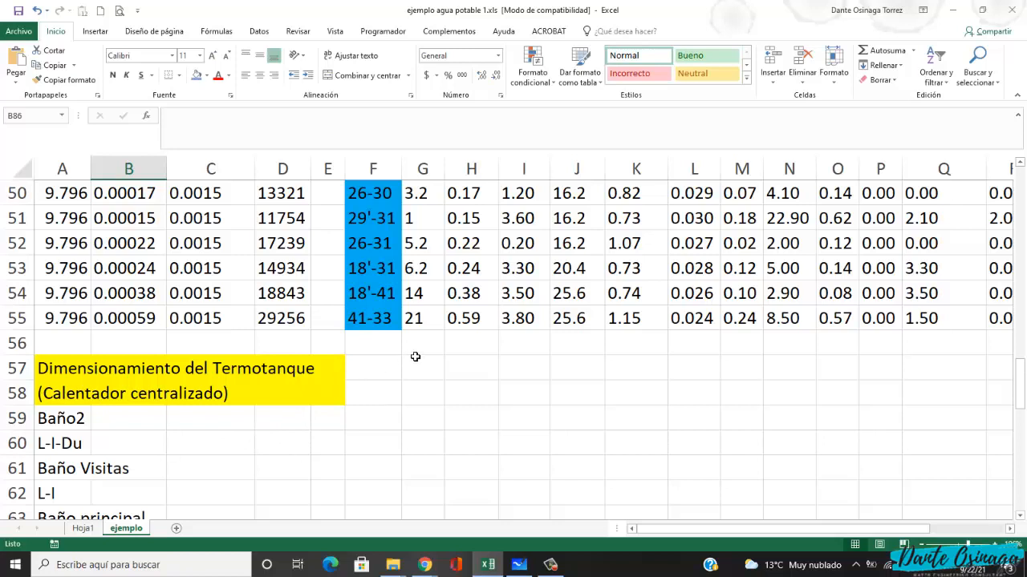
click(305, 322)
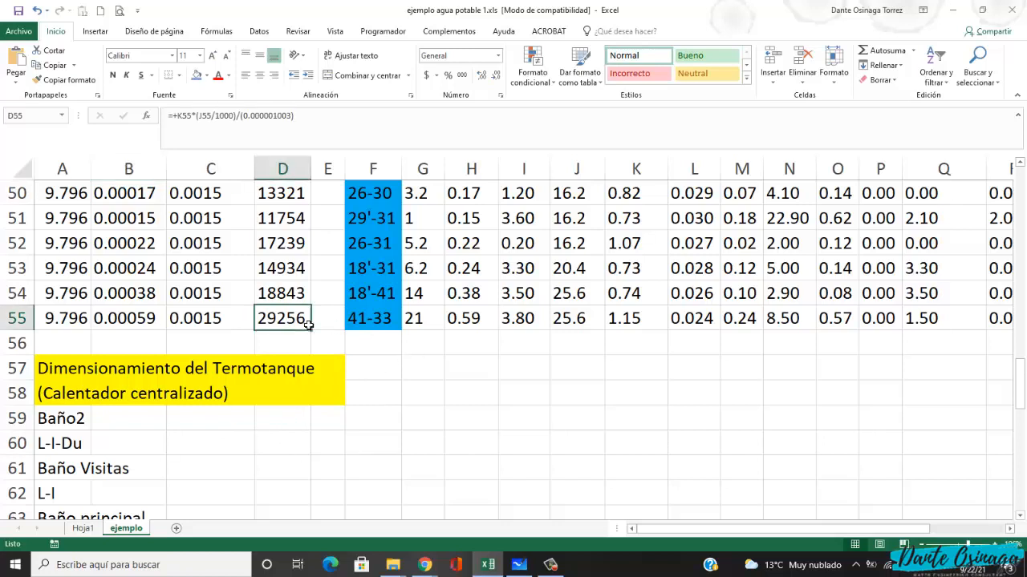
click(365, 323)
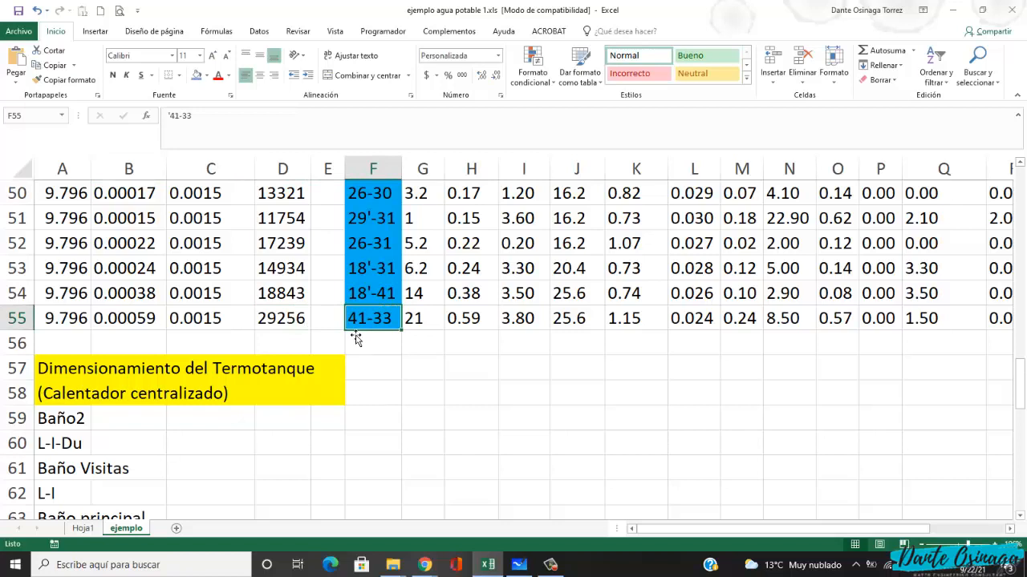
mouse_move(384, 341)
mouse_down()
mouse_move(398, 307)
mouse_move(341, 313)
mouse_move(385, 345)
mouse_up()
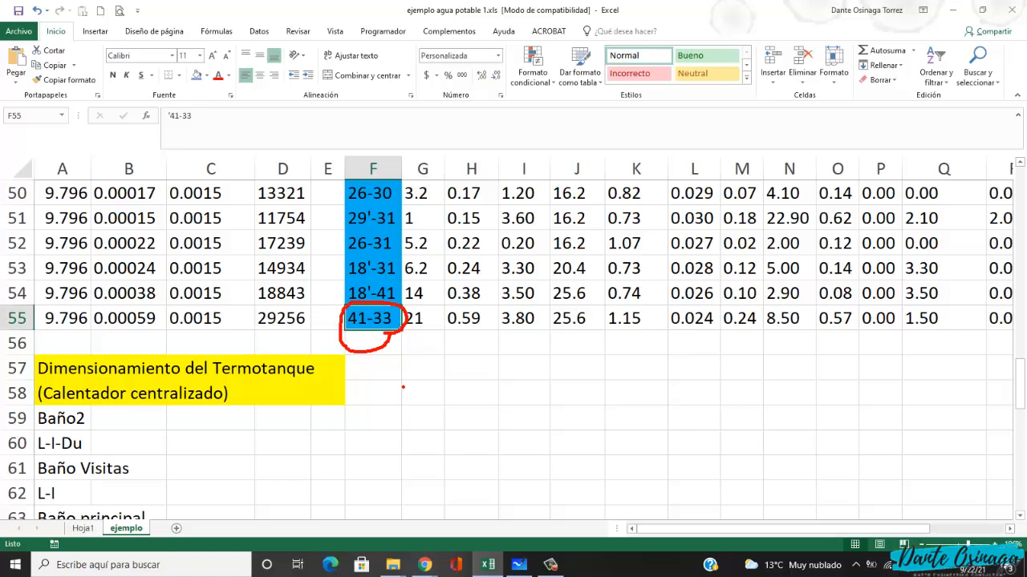
key(Escape)
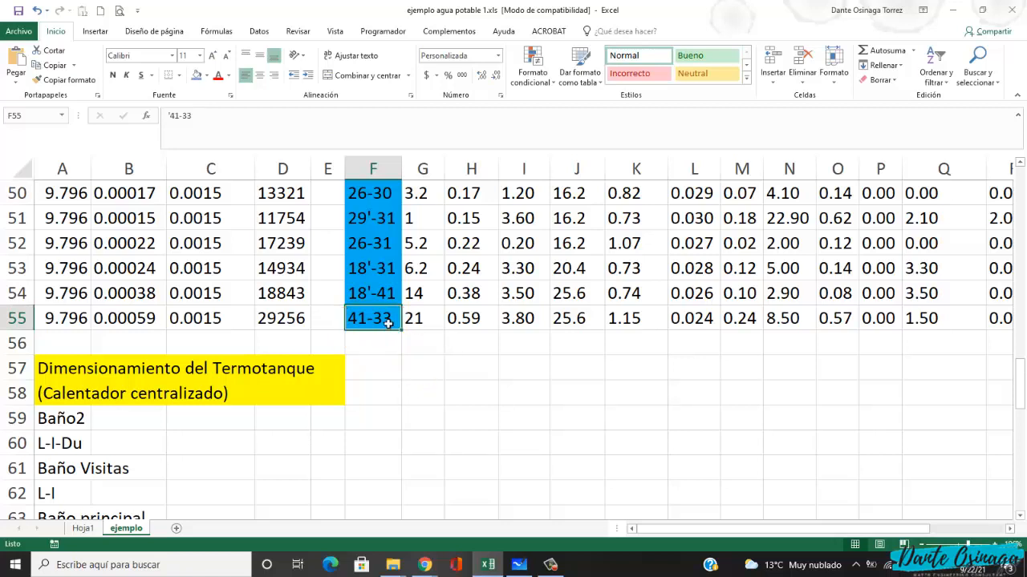
- Follow row 55 across to the accumulated pressure for punto 33 in S55 and circle it in red
key(Right)
key(Right)
key(Right)
key(Right)
key(Right)
key(Right)
key(Right)
key(Right)
key(Right)
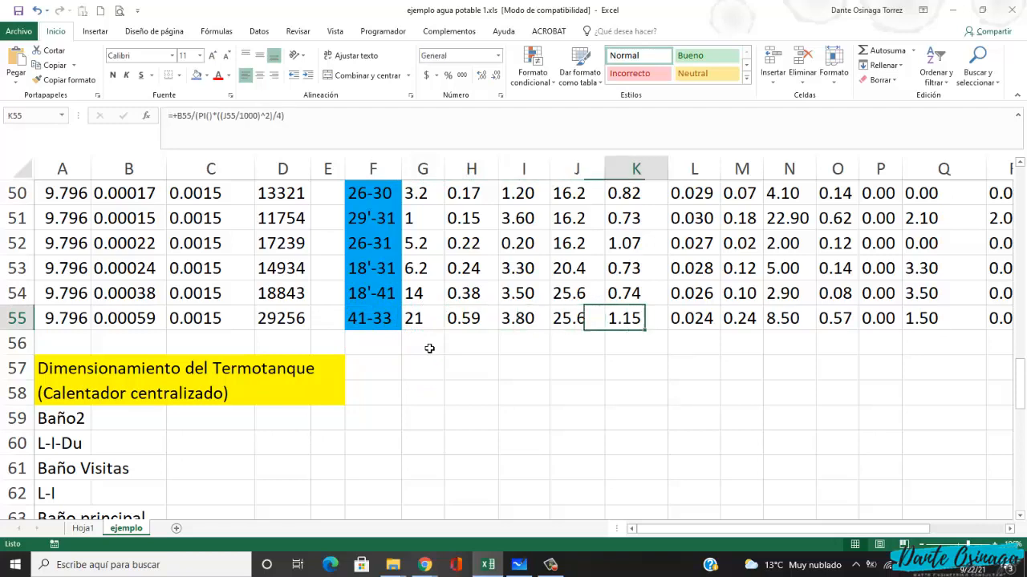
key(Right)
key(Right)
key(Right)
key(Right)
key(Right)
key(Right)
key(Right)
key(Right)
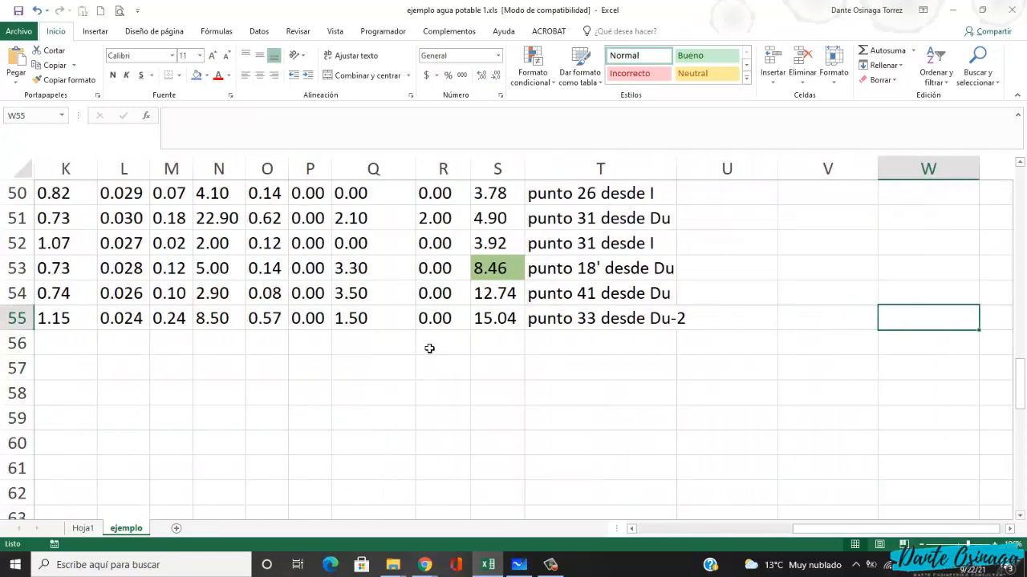
key(Left)
key(Left)
key(Left)
key(Left)
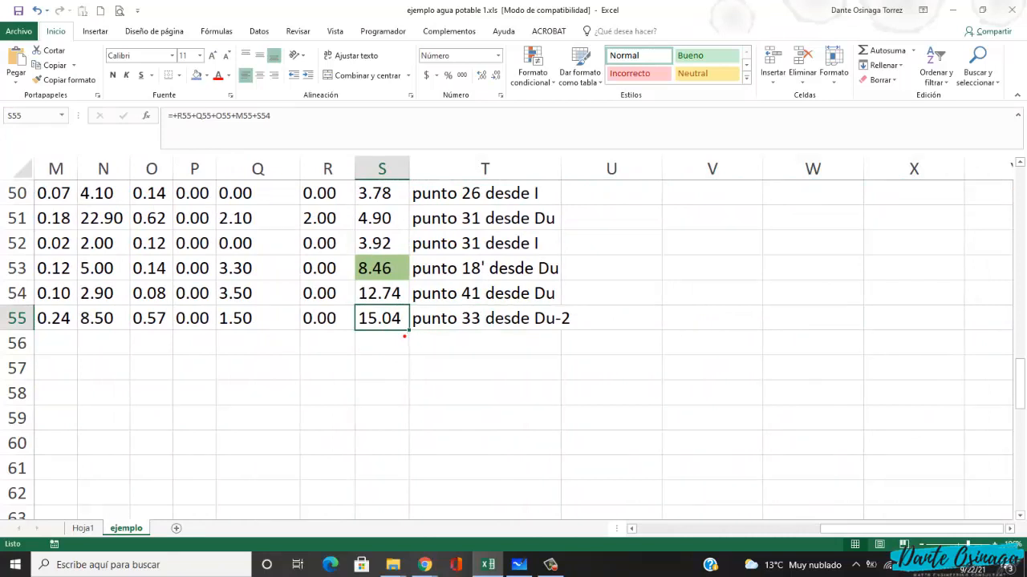
mouse_move(405, 337)
mouse_down()
mouse_move(374, 292)
mouse_move(357, 307)
mouse_move(393, 338)
mouse_up()
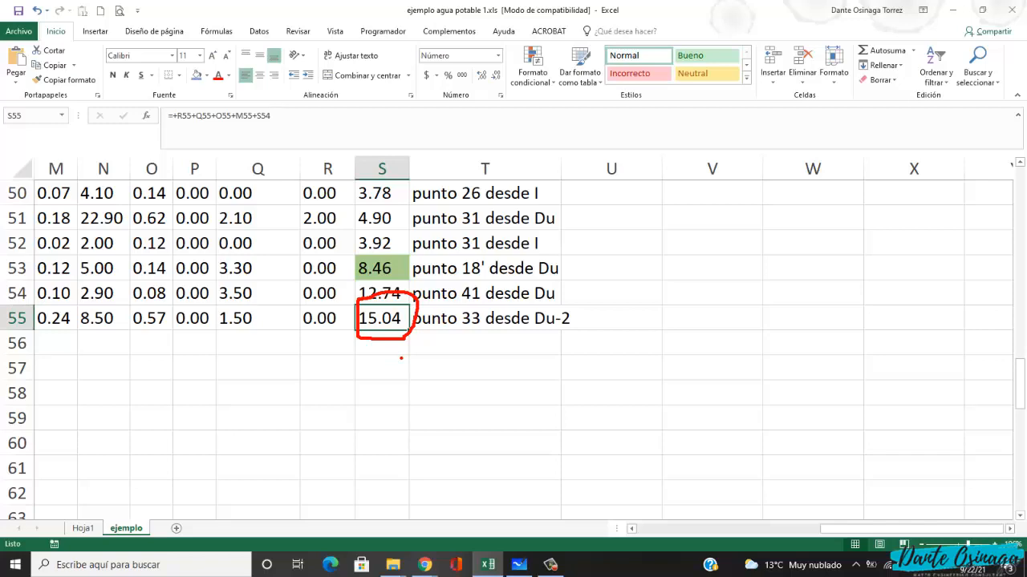
- Switch to the Google Meet call, admit the waiting participant and return to the Excel workbook
click(424, 565)
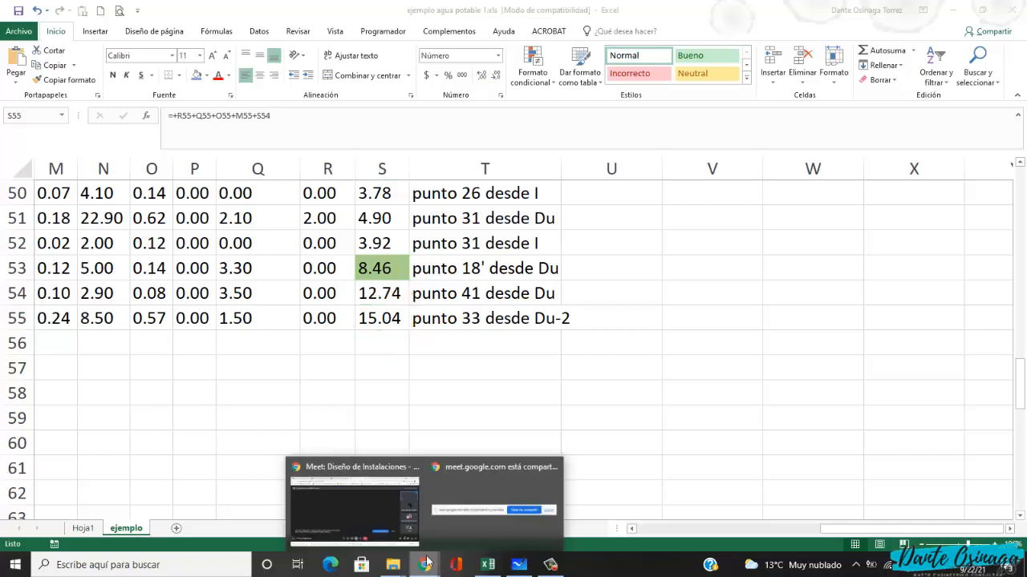
click(364, 522)
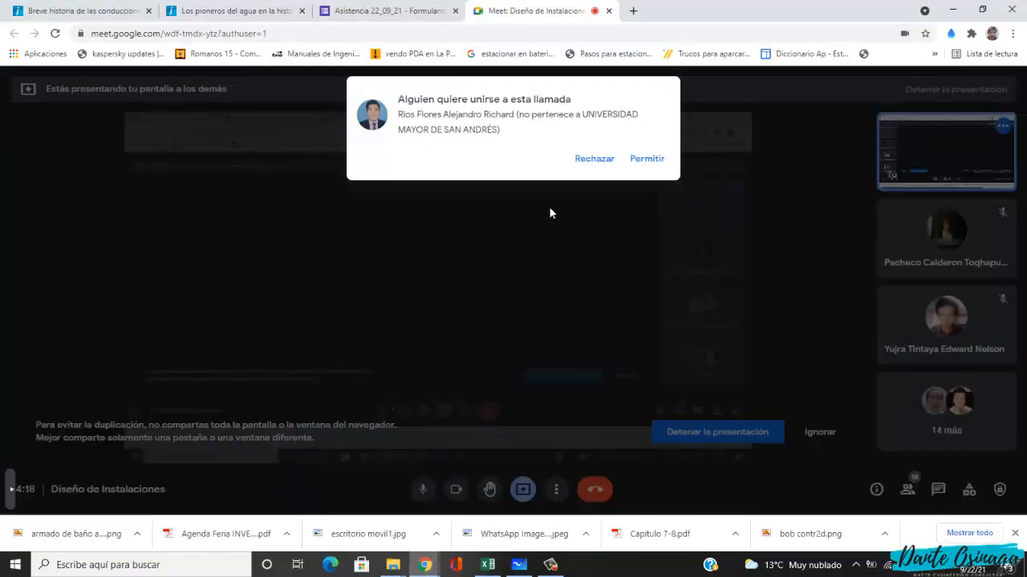
click(644, 159)
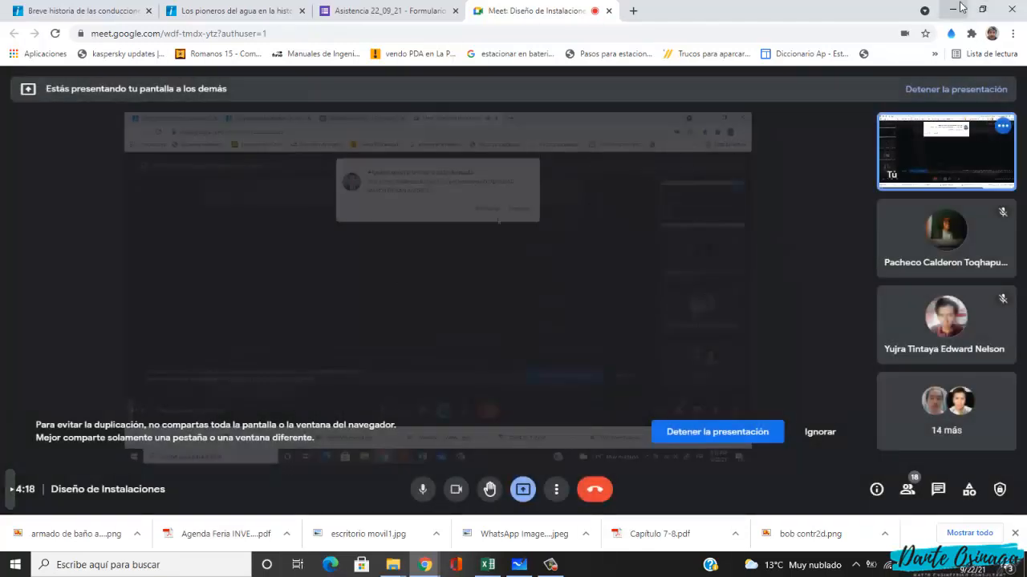
click(960, 7)
- Point out cell S55 by circling its column letter, row number and value in red, and clear the marks
click(381, 350)
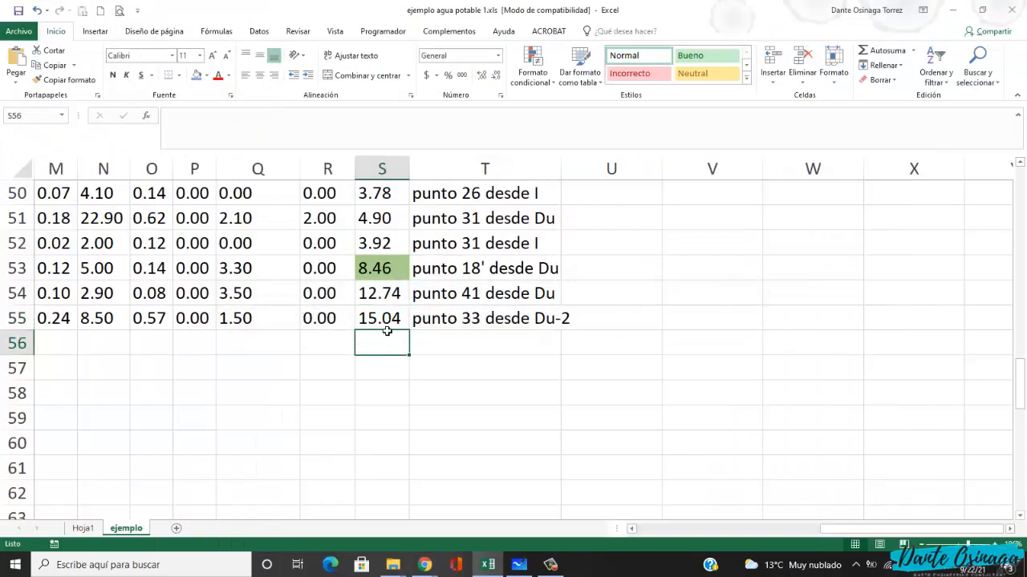
click(385, 325)
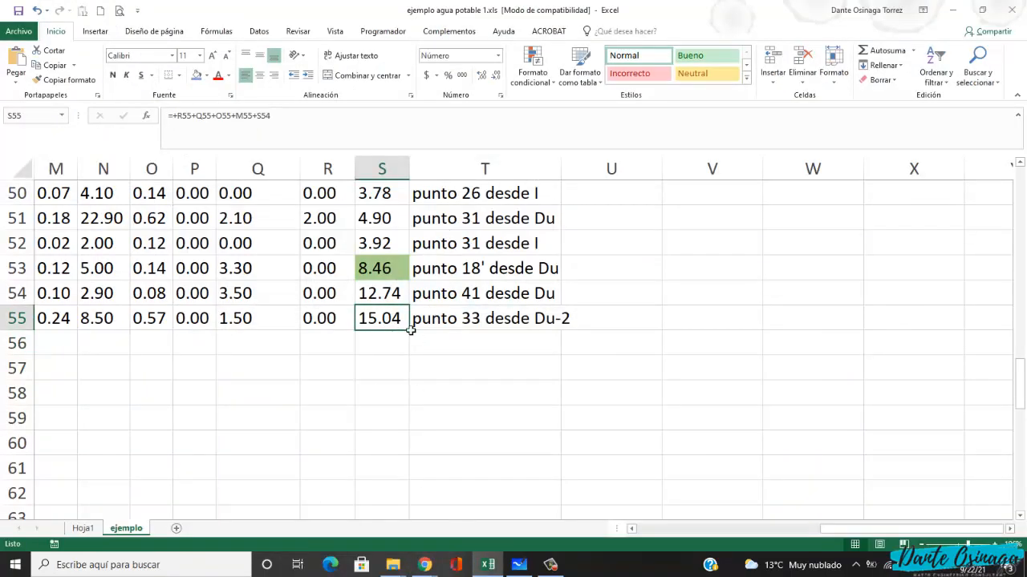
mouse_move(399, 175)
mouse_down()
mouse_move(396, 157)
mouse_move(359, 177)
mouse_move(396, 163)
mouse_up()
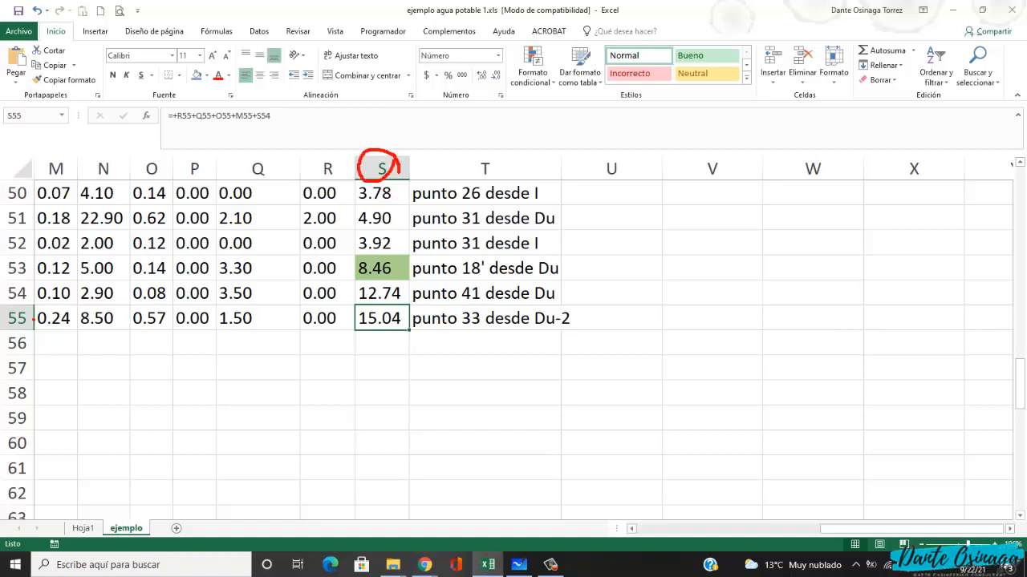
mouse_move(34, 318)
mouse_down()
mouse_move(3, 314)
mouse_move(31, 319)
mouse_up()
mouse_move(375, 328)
mouse_down()
mouse_move(412, 318)
mouse_move(349, 319)
mouse_up()
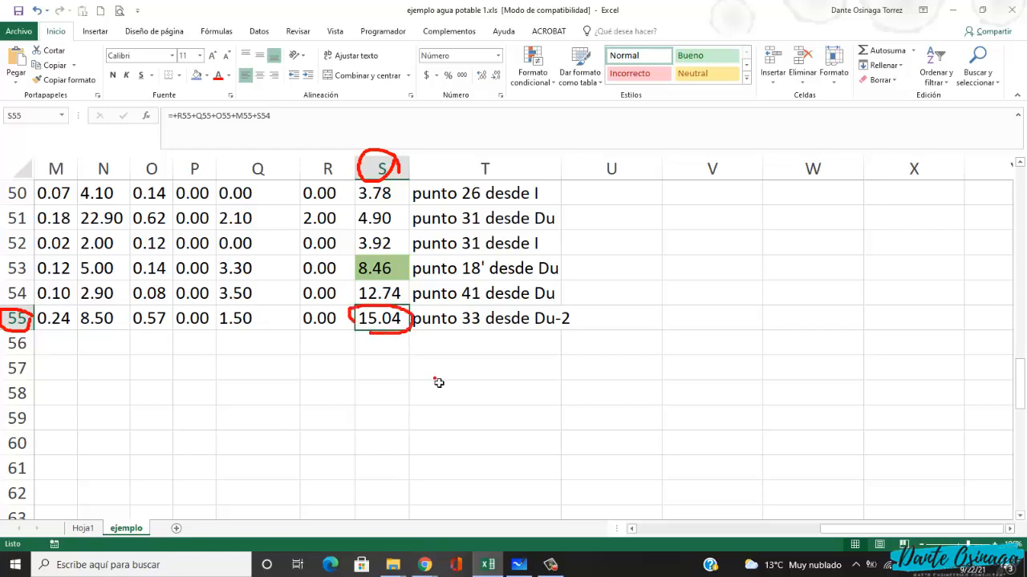
key(Escape)
- Enter the formula +S55 in B86 to link Pmin to the pressure at punto 33
key(Left)
key(Left)
key(Left)
key(Left)
key(Left)
key(Left)
key(Left)
key(Left)
key(Left)
key(Left)
key(Left)
key(Left)
key(Left)
key(Left)
key(Left)
key(Left)
key(Left)
key(Left)
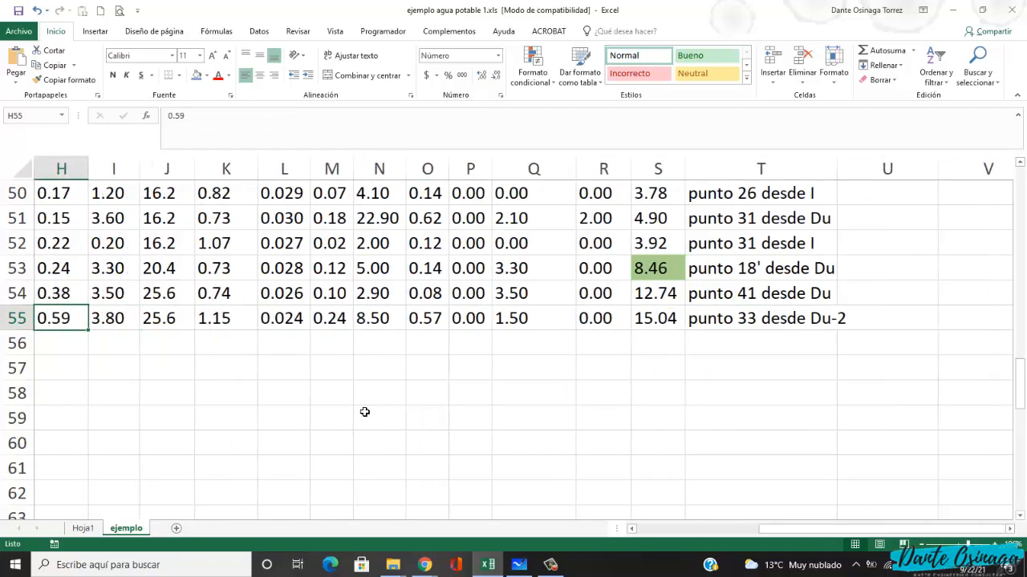
scroll(182, 408, down, 1)
scroll(142, 404, down, 9)
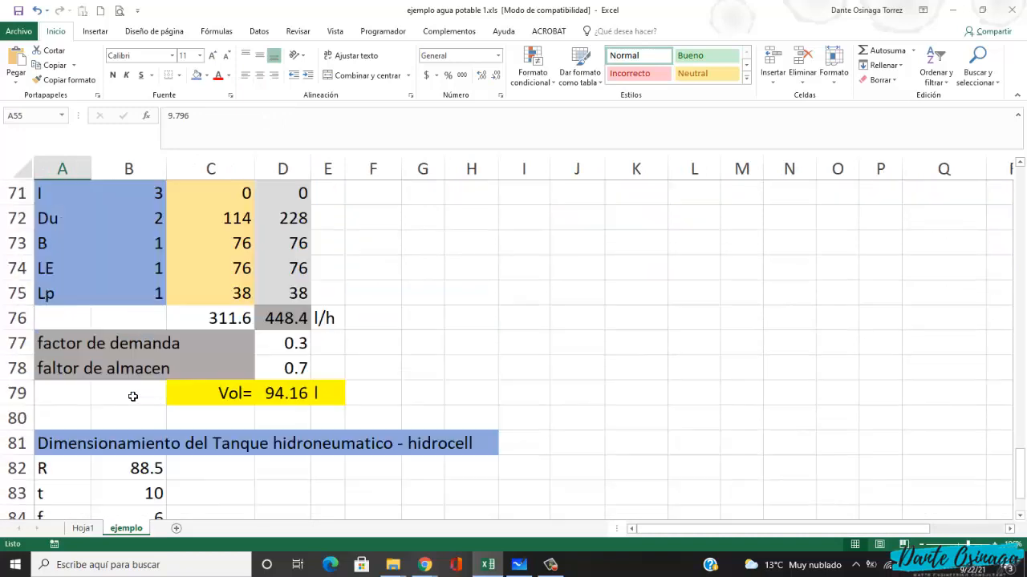
click(142, 346)
text(+)
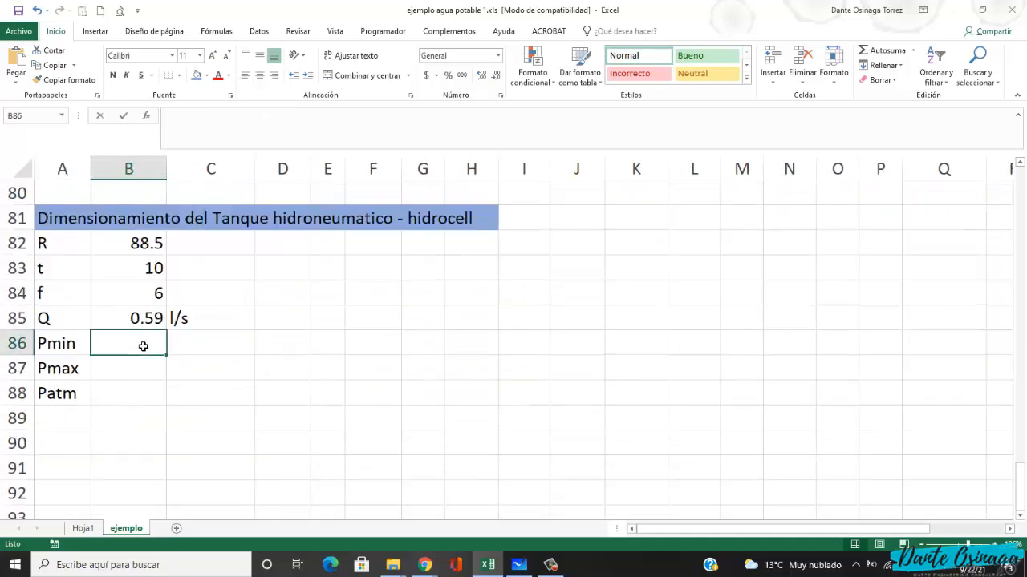
scroll(357, 353, up, 11)
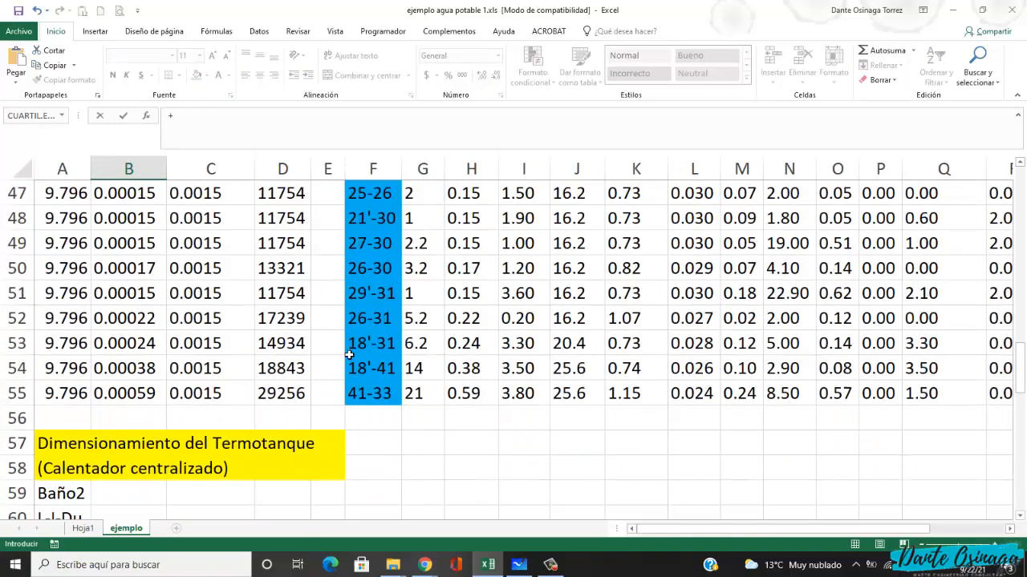
click(476, 393)
key(Right)
key(Right)
key(Right)
key(Right)
key(Right)
key(Right)
key(Right)
key(Right)
key(Right)
key(Right)
key(Right)
key(Right)
key(Right)
key(Right)
key(Right)
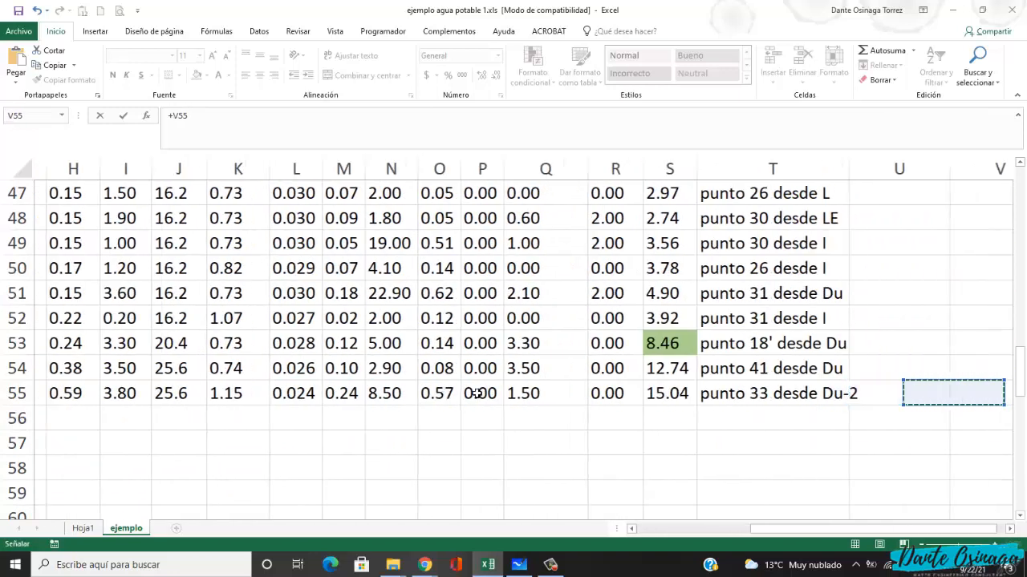
key(Left)
key(Left)
key(Left)
key(Left)
key(Left)
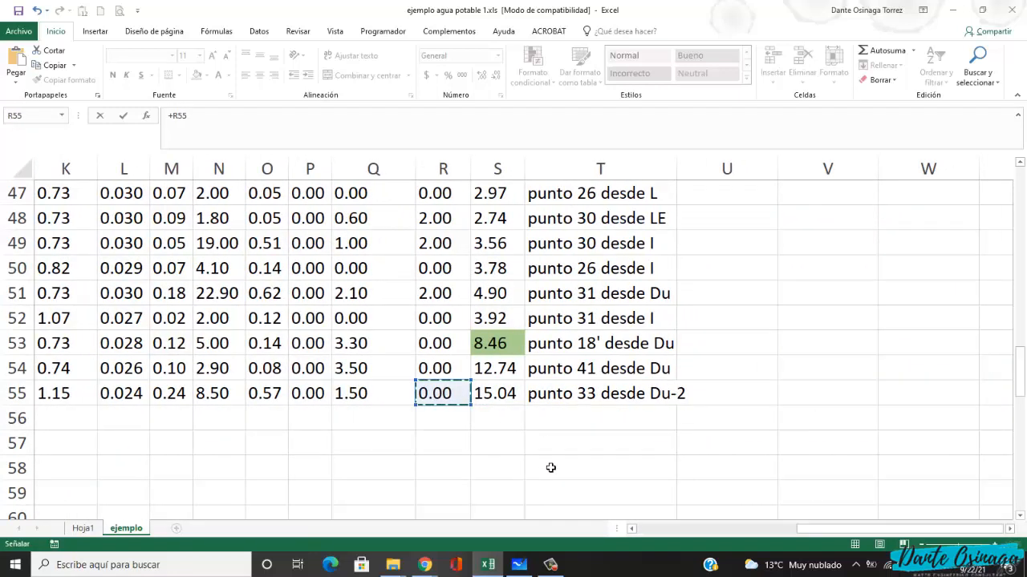
key(Right)
key(Return)
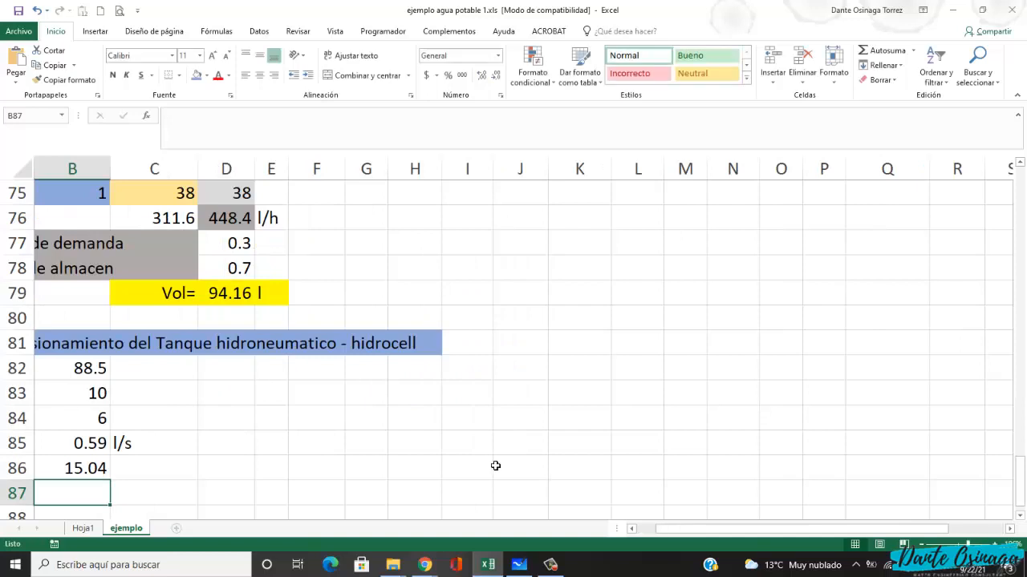
- Enter the unit mca in C86, C87 and C88 for Pmin, Pmax and Patm
key(Left)
key(Down)
key(Down)
key(Down)
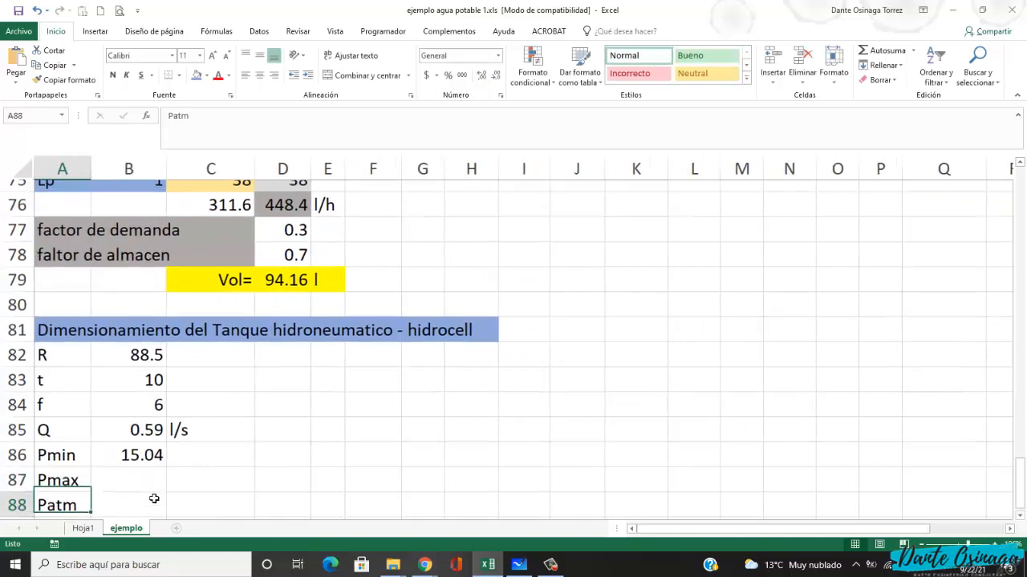
click(199, 400)
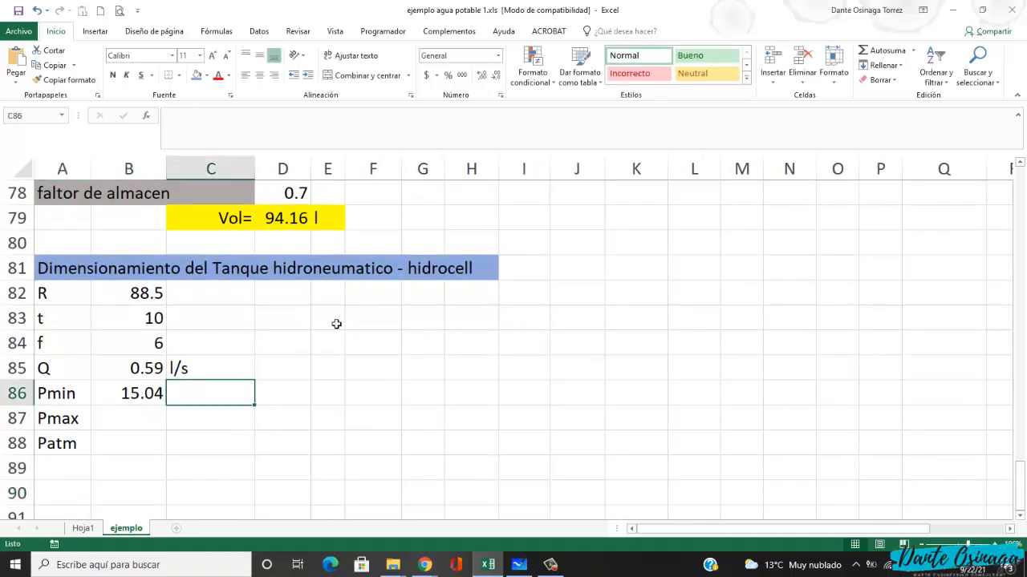
text(mca)
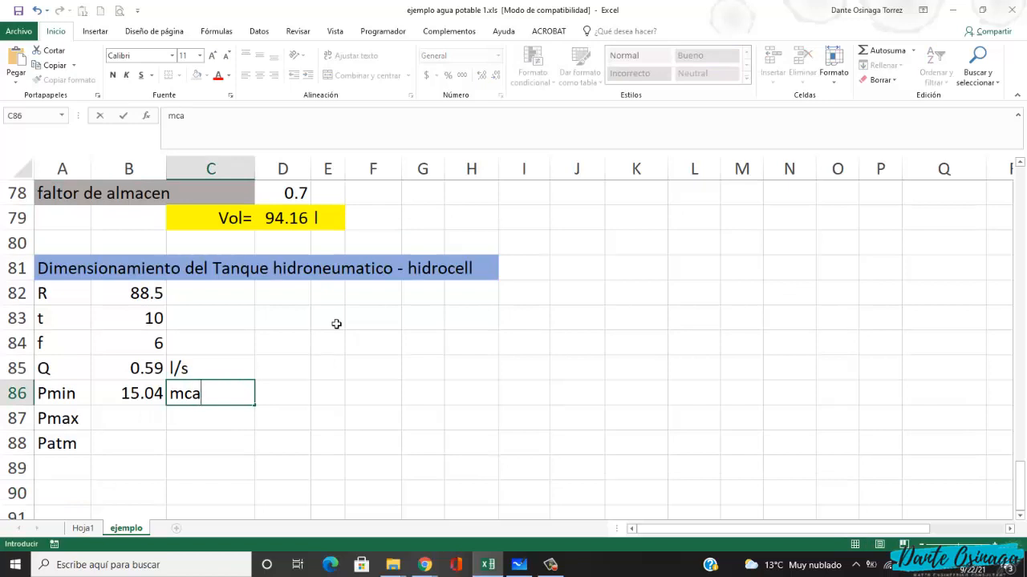
key(Return)
text(mca)
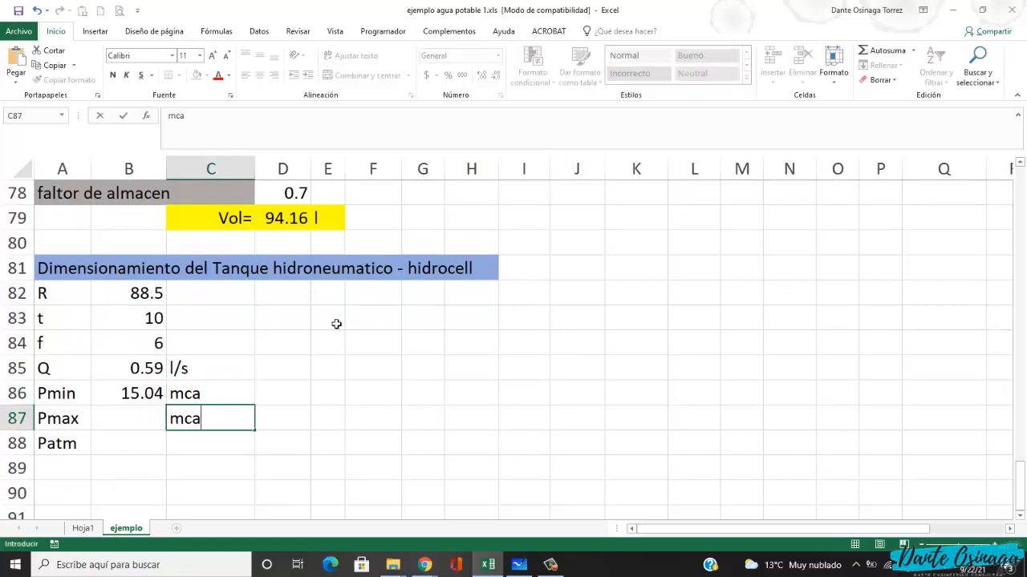
key(Return)
text(mca)
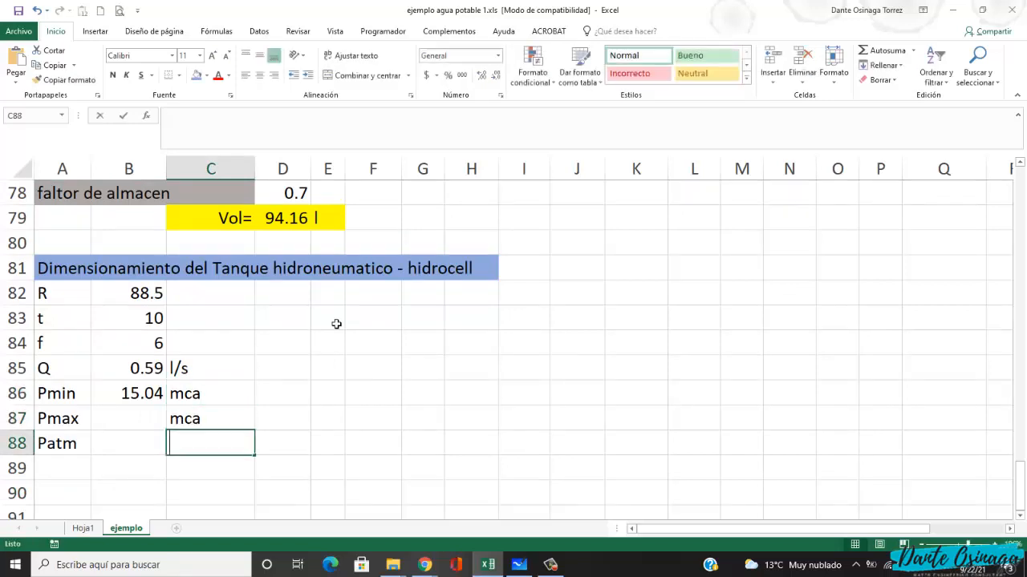
- Switch to Microsoft Whiteboard, underline Pmax and Pmin in the ΔPa formula and write 14 mca with an arrow under ΔPa
key(Left)
key(Up)
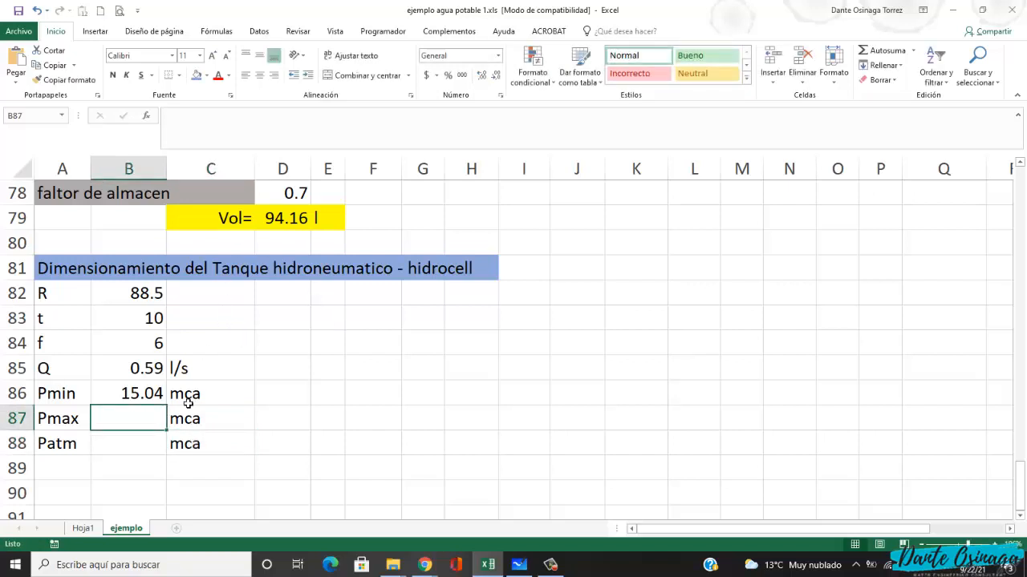
key(alt+Tab)
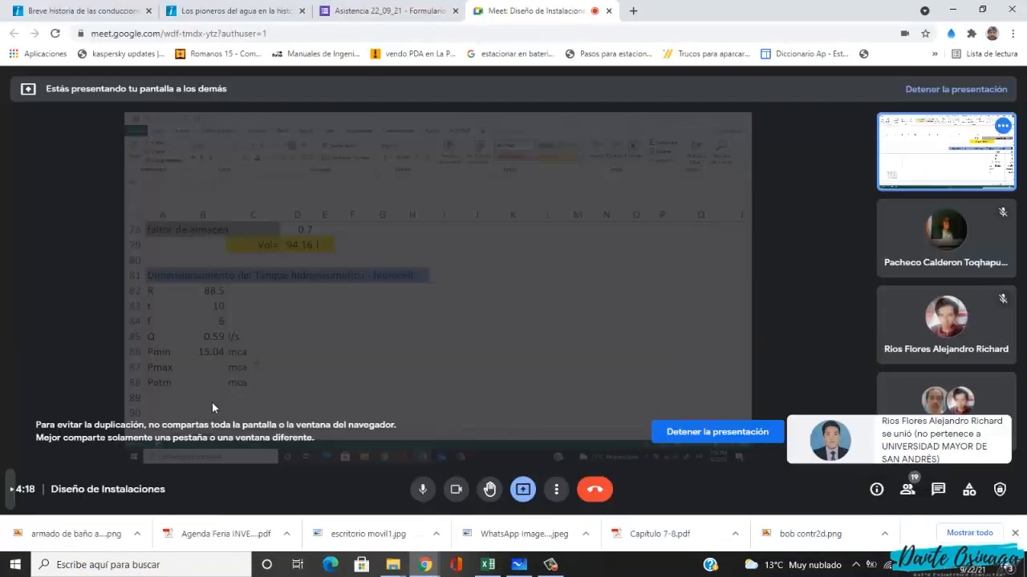
key(alt+Tab)
key(alt+Tab)
key(Tab)
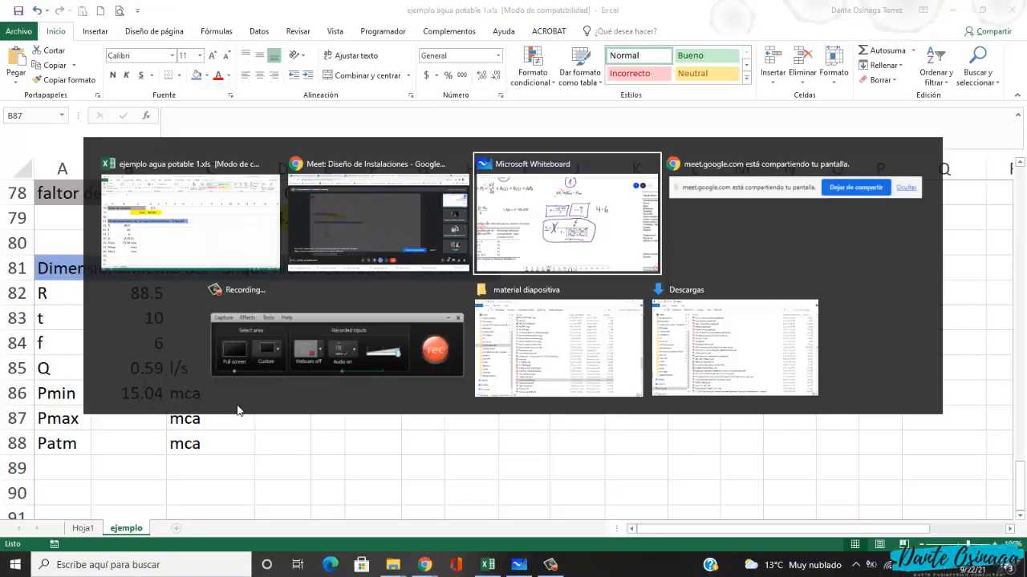
scroll(778, 292, up, 1)
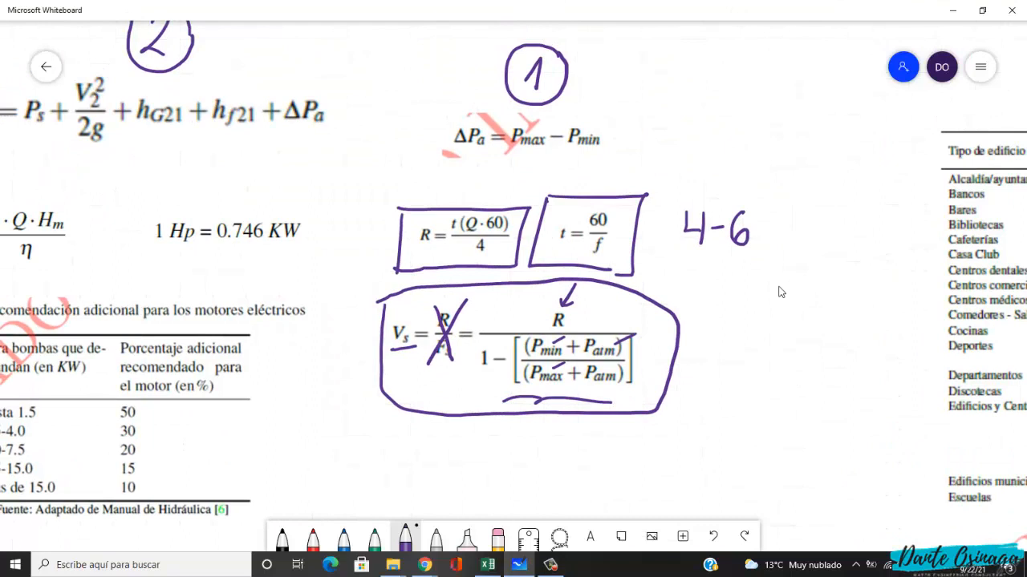
drag(510, 153, 553, 148)
drag(568, 154, 597, 156)
mouse_move(467, 150)
mouse_down()
mouse_move(465, 166)
mouse_move(472, 159)
mouse_up()
mouse_move(441, 175)
mouse_down()
mouse_move(440, 202)
mouse_move(462, 191)
mouse_move(457, 203)
mouse_move(513, 196)
mouse_up()
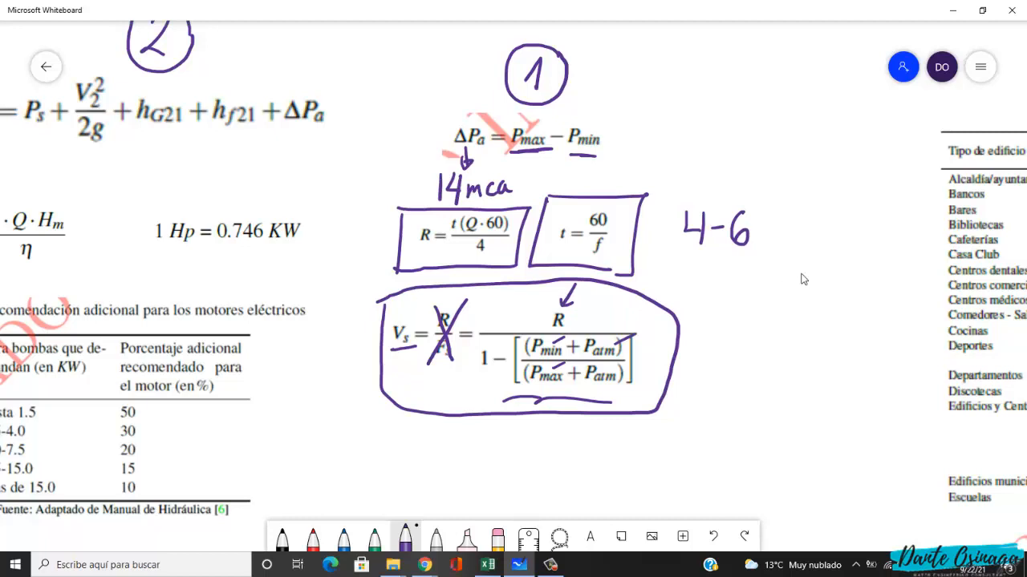
- Handwrite Pmax = Pmin + 14 beside the ΔPa formula and underline the Pmin + 14 part
drag(617, 107, 627, 165)
drag(648, 93, 651, 130)
mouse_move(646, 92)
mouse_down()
mouse_move(666, 128)
mouse_move(707, 128)
mouse_up()
mouse_move(709, 106)
mouse_down()
mouse_move(695, 130)
mouse_move(723, 97)
mouse_up()
mouse_move(711, 110)
mouse_down()
mouse_move(725, 105)
mouse_move(742, 126)
mouse_up()
mouse_move(738, 74)
mouse_down()
mouse_move(746, 97)
mouse_move(778, 112)
mouse_move(780, 91)
mouse_up()
mouse_move(786, 94)
mouse_down()
mouse_move(789, 108)
mouse_move(827, 110)
mouse_up()
mouse_move(844, 72)
mouse_down()
mouse_move(835, 98)
mouse_move(858, 95)
mouse_up()
drag(857, 69, 854, 117)
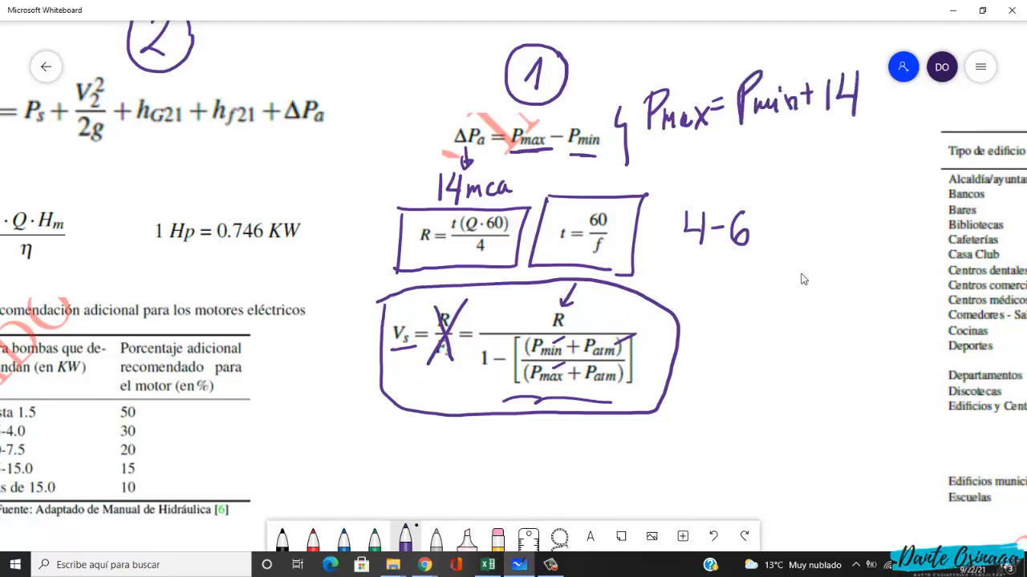
drag(733, 140, 841, 117)
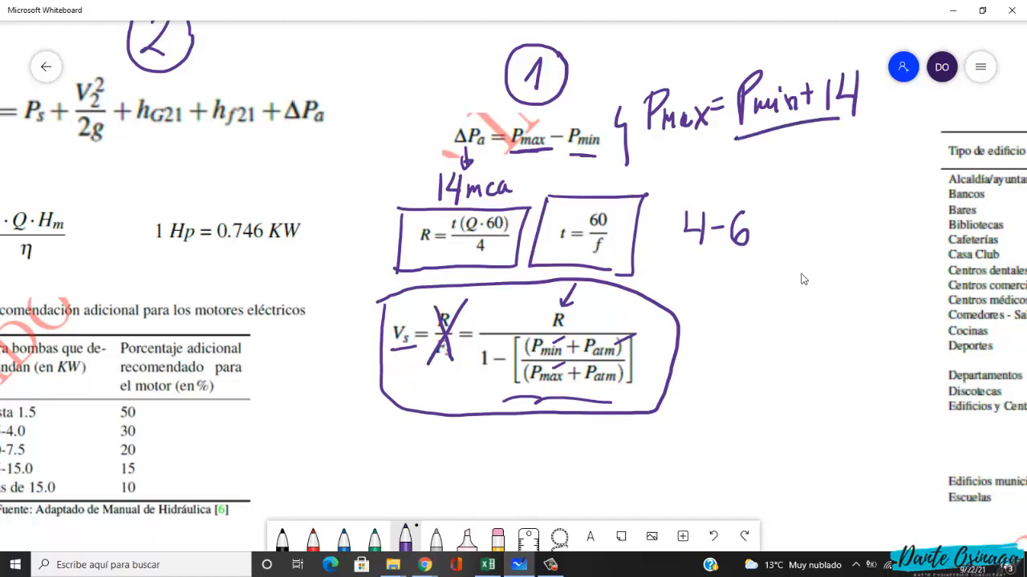
- Return to the Excel workbook and enter +B86+14 in B87 for Pmax, circling the B86 reference in red and clearing the marks
key(alt+Tab)
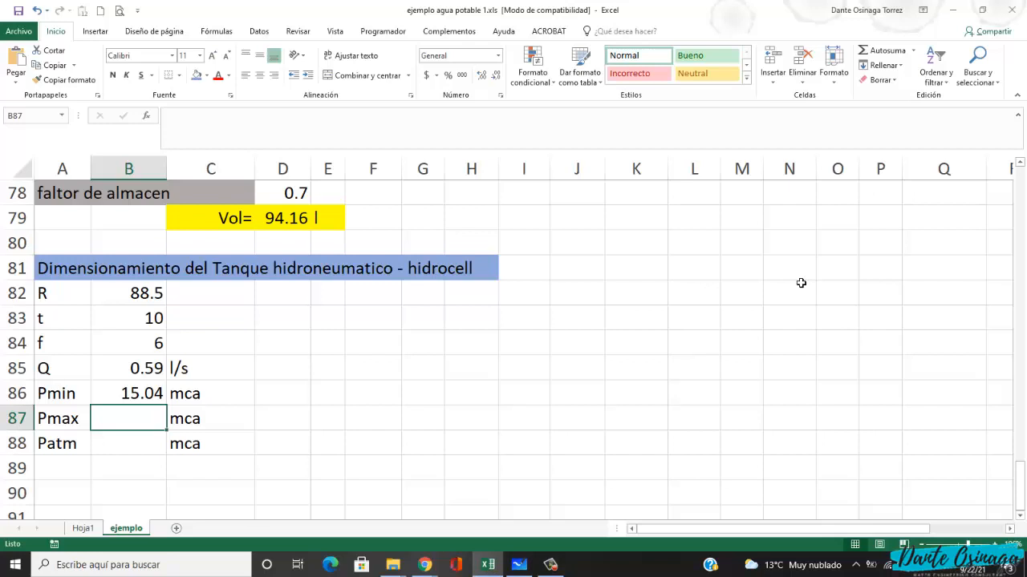
text(+)
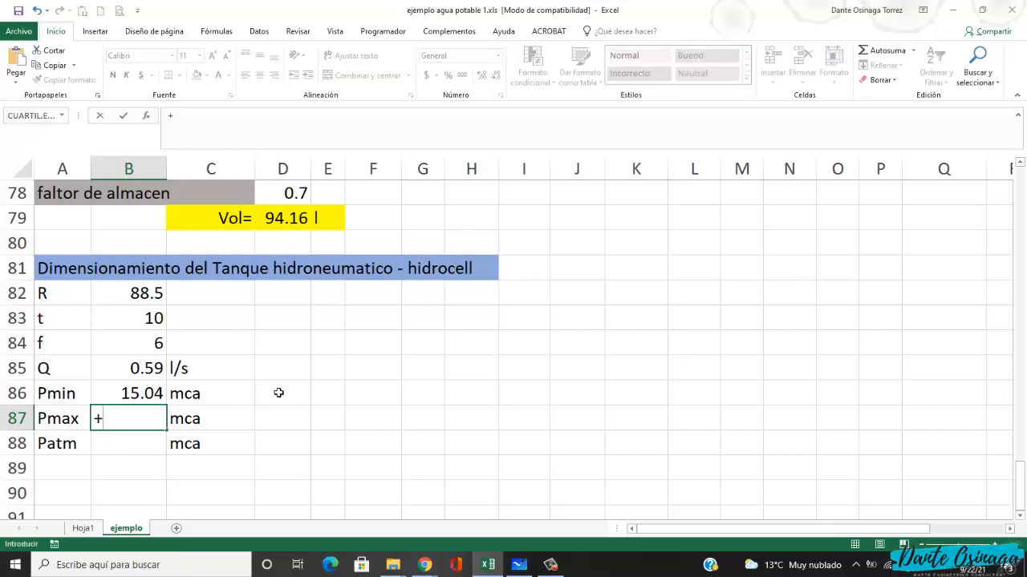
click(137, 395)
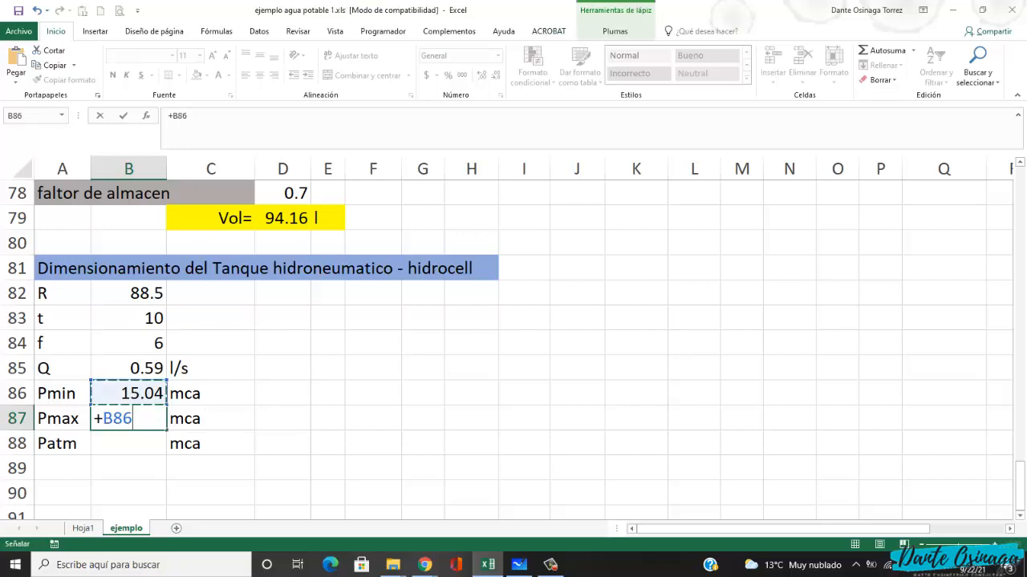
mouse_move(158, 382)
mouse_down()
mouse_move(90, 384)
mouse_move(150, 408)
mouse_move(167, 388)
mouse_up()
drag(134, 159, 122, 160)
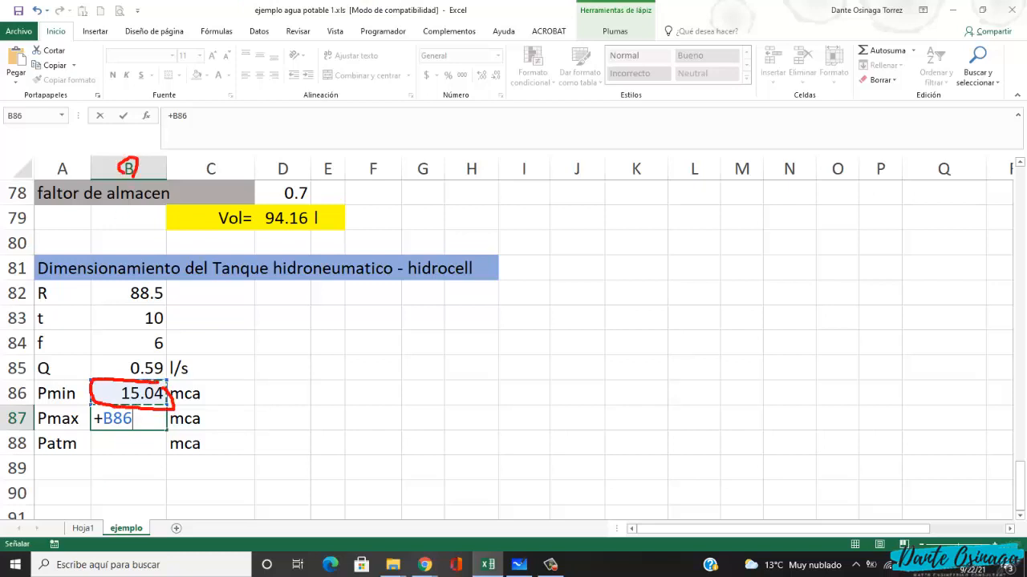
mouse_move(24, 388)
mouse_down()
mouse_move(3, 398)
mouse_move(31, 390)
mouse_up()
drag(108, 429, 139, 428)
key(Escape)
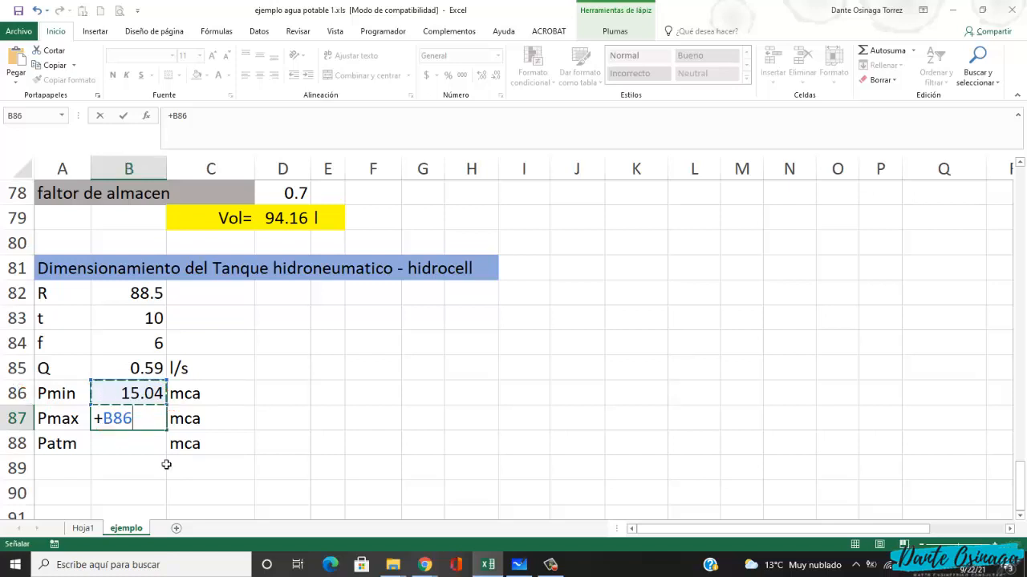
text(+14)
key(Return)
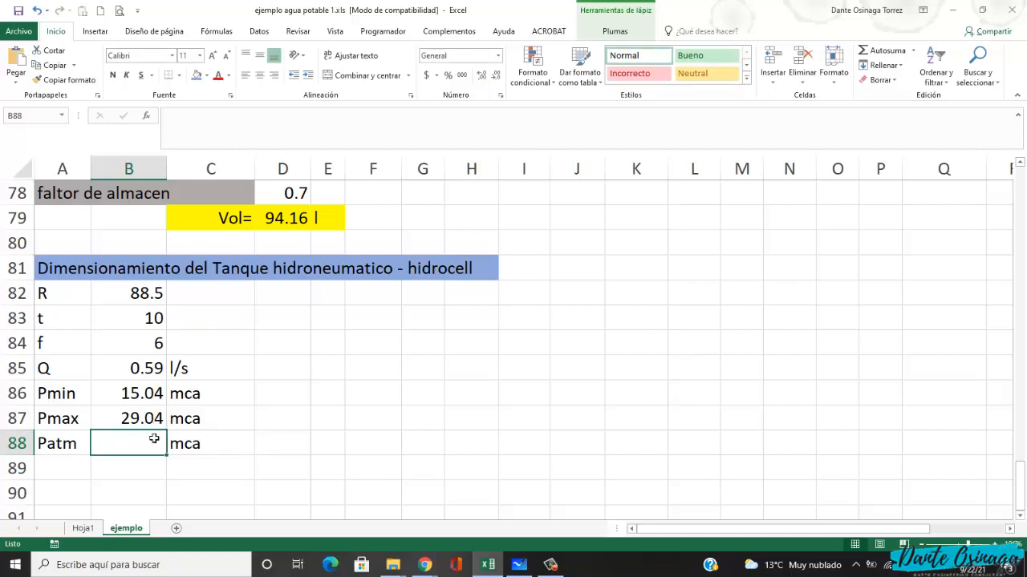
- Outline the Pmin and Pmax rows in red to point them out, and clear the marks
click(265, 397)
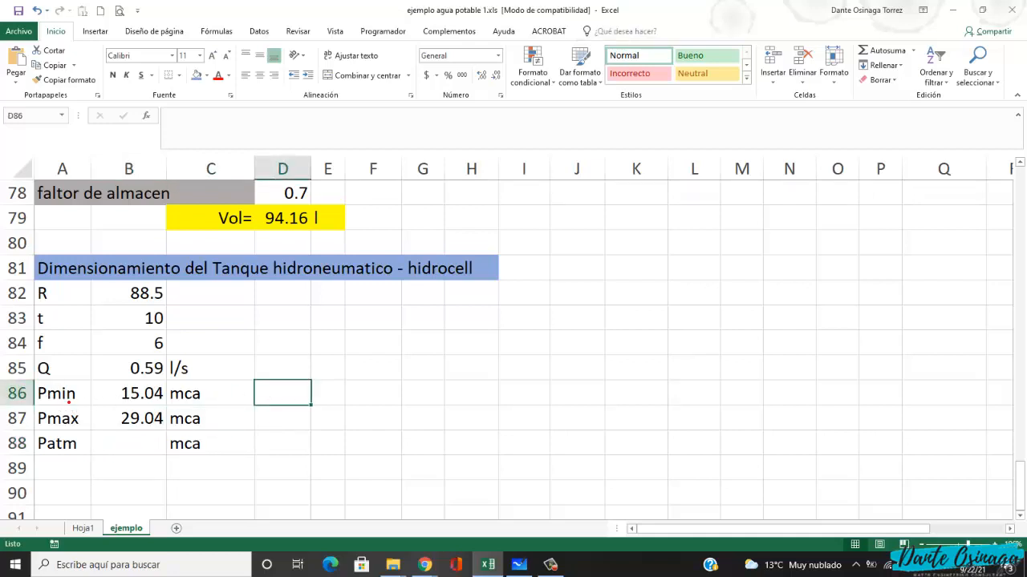
mouse_move(37, 389)
mouse_down()
mouse_move(102, 406)
mouse_move(207, 405)
mouse_move(207, 386)
mouse_move(39, 384)
mouse_up()
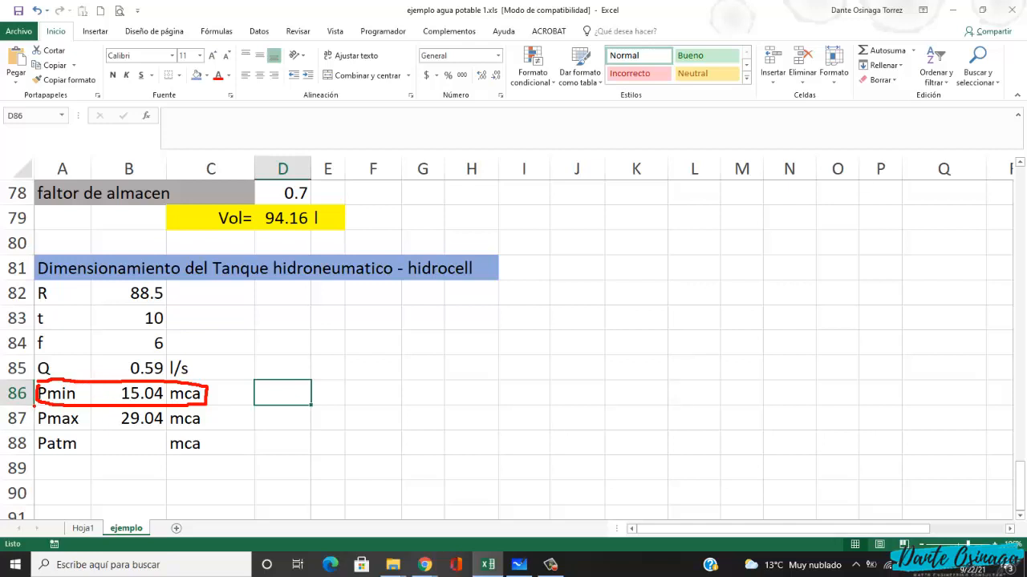
mouse_move(34, 406)
mouse_down()
mouse_move(36, 423)
mouse_move(50, 430)
mouse_move(130, 435)
mouse_move(193, 431)
mouse_move(206, 411)
mouse_up()
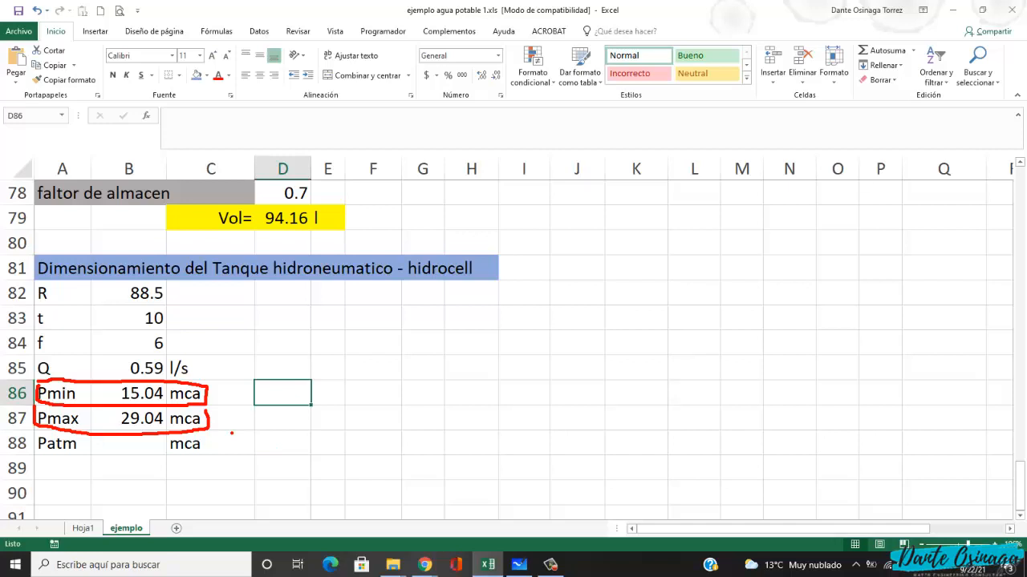
key(Escape)
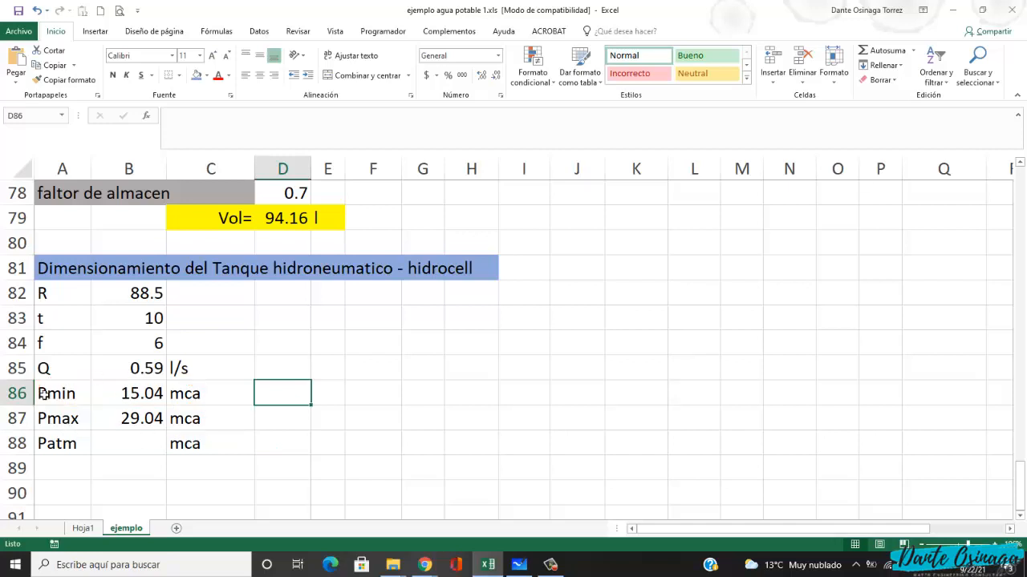
- Select B88 for Patm and switch to Microsoft Whiteboard to find Tabla 1.5 with atmospheric properties by altitude
click(145, 451)
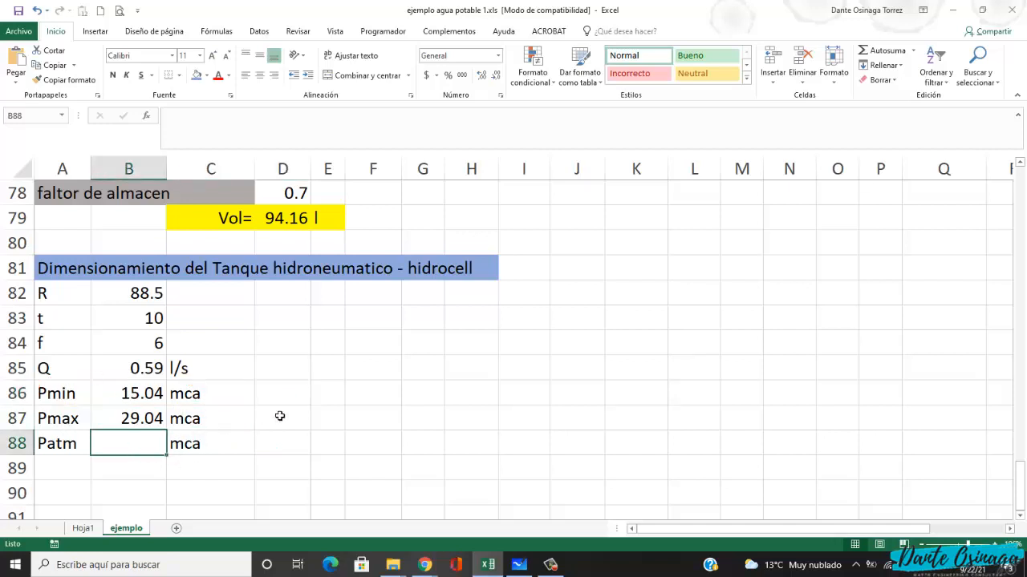
key(alt+Tab)
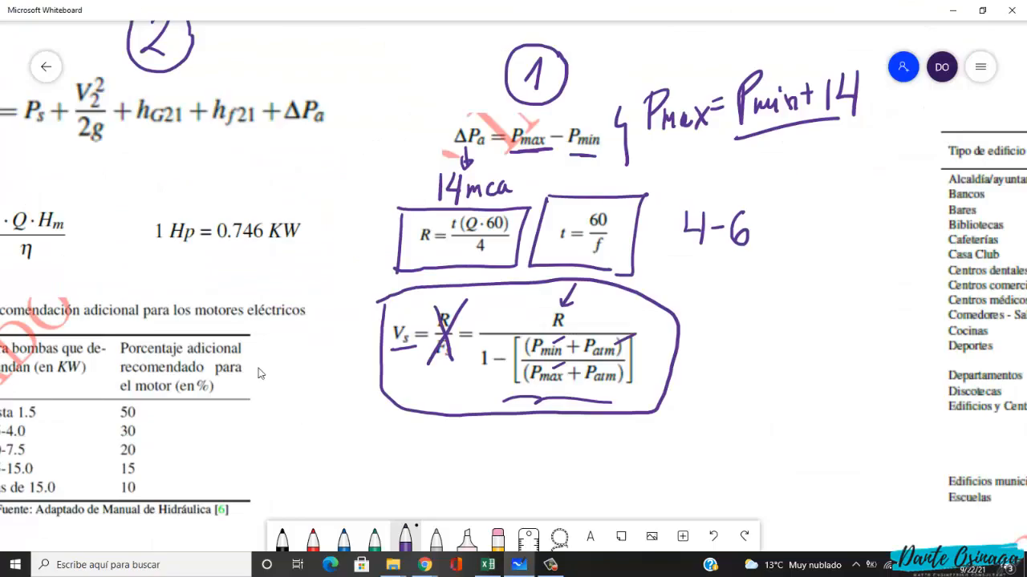
drag(272, 367, 433, 328)
drag(616, 299, 992, 265)
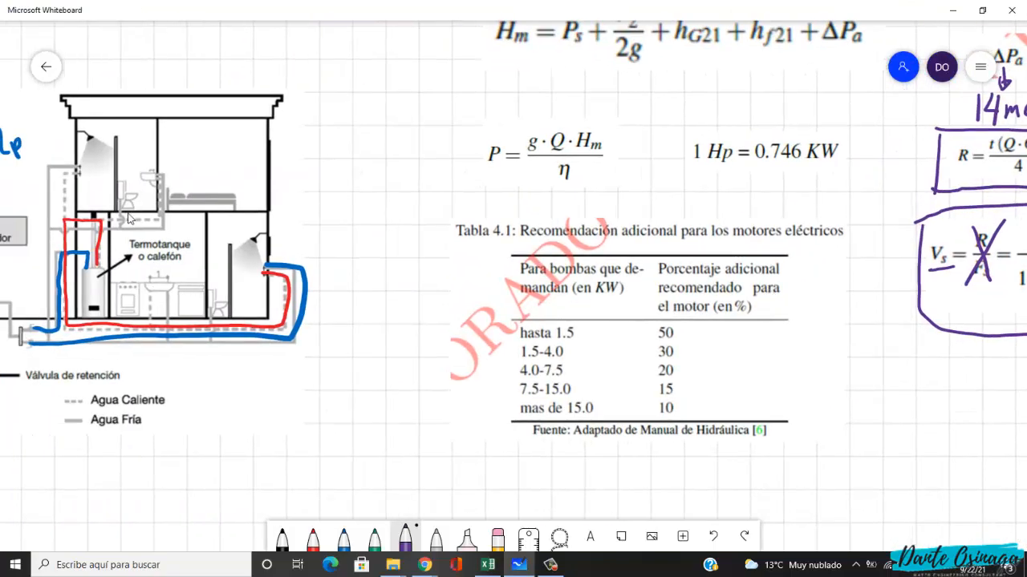
drag(638, 241, 915, 278)
drag(386, 220, 972, 274)
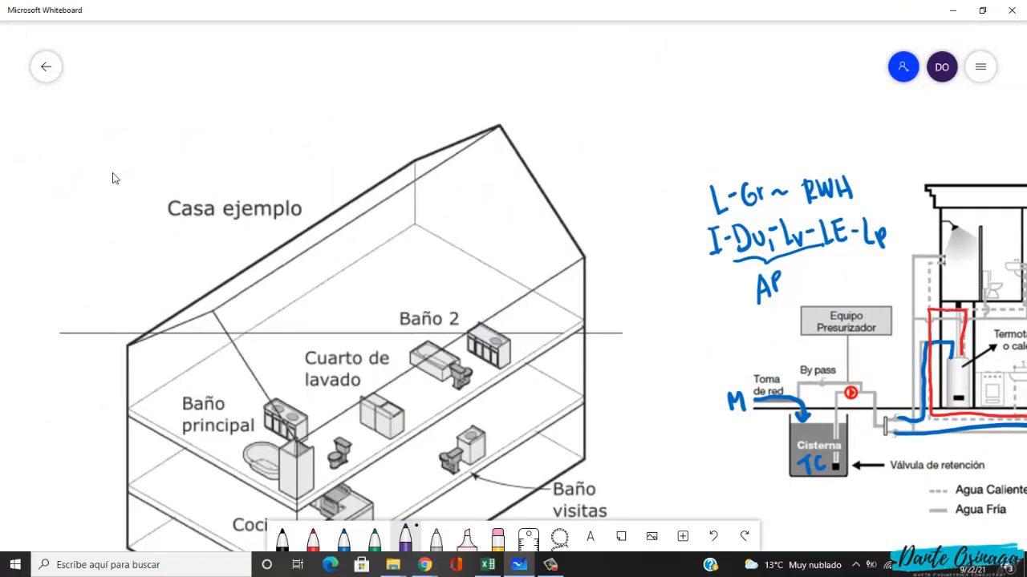
drag(152, 180, 185, 180)
scroll(745, 164, left, 10)
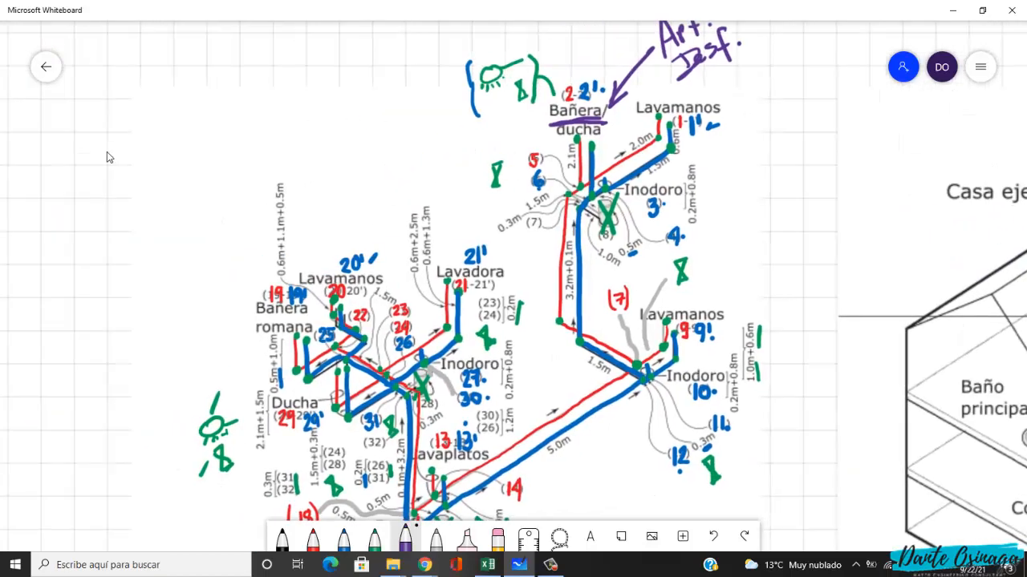
scroll(455, 123, left, 10)
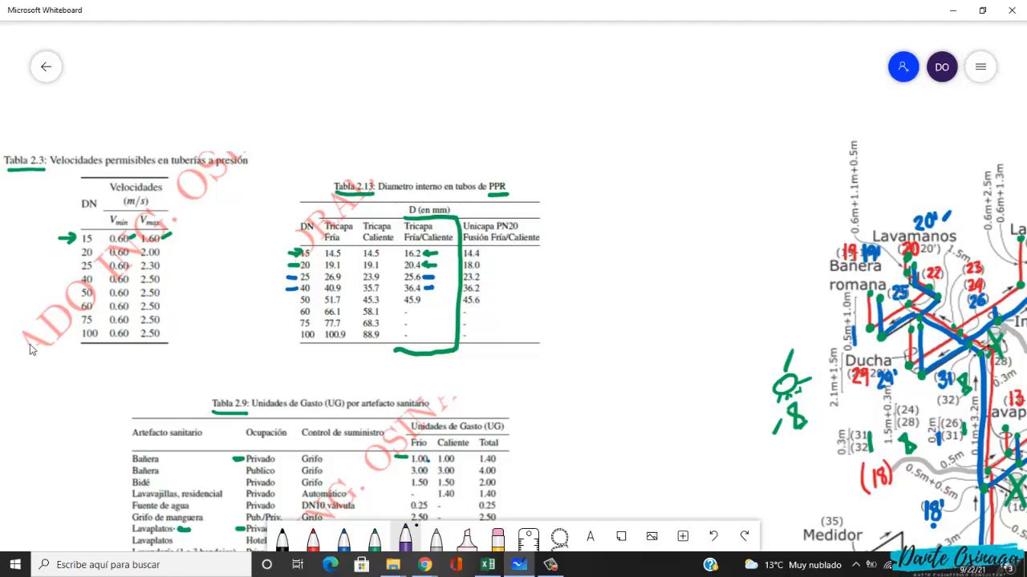
drag(67, 345, 857, 302)
drag(217, 303, 309, 293)
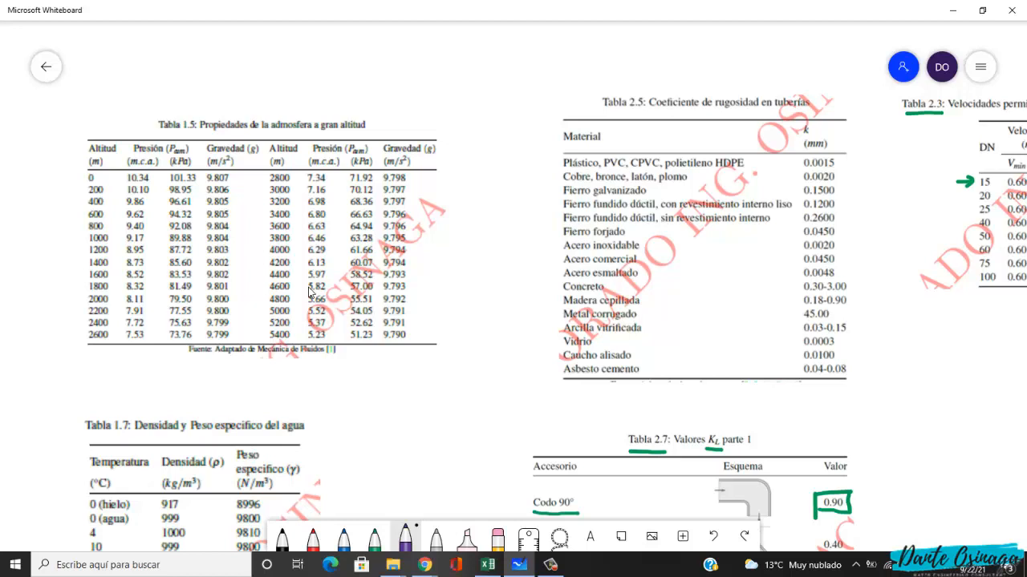
- Mark Tabla 1.5, its Presión and Gravedad headings and m.c.a. unit, and bracket the 3400 and 3600 m altitudes with their m.c.a. pressures
drag(164, 130, 197, 134)
drag(267, 208, 265, 224)
mouse_move(311, 154)
mouse_down()
mouse_move(312, 137)
mouse_move(367, 138)
mouse_move(370, 153)
mouse_move(442, 136)
mouse_up()
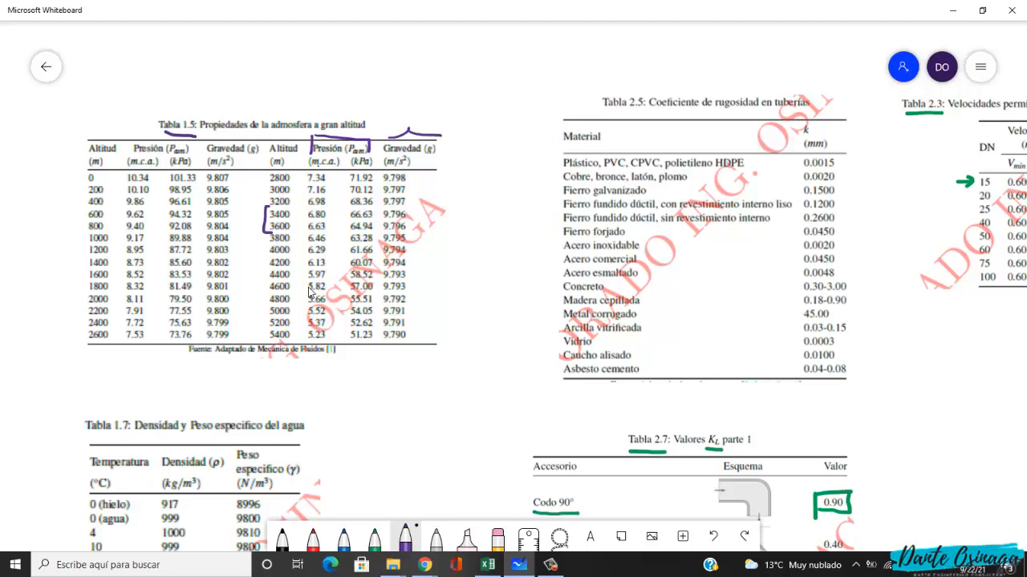
drag(320, 168, 336, 168)
drag(328, 209, 330, 234)
- Handwrite 6,80 - 6,63 above Tabla 1.5, underline it and link it to the note 3500 m
mouse_move(255, 56)
mouse_down()
mouse_move(247, 81)
mouse_move(300, 65)
mouse_move(295, 48)
mouse_move(353, 74)
mouse_up()
click(268, 82)
mouse_move(371, 40)
mouse_down()
mouse_move(362, 66)
mouse_move(382, 66)
mouse_up()
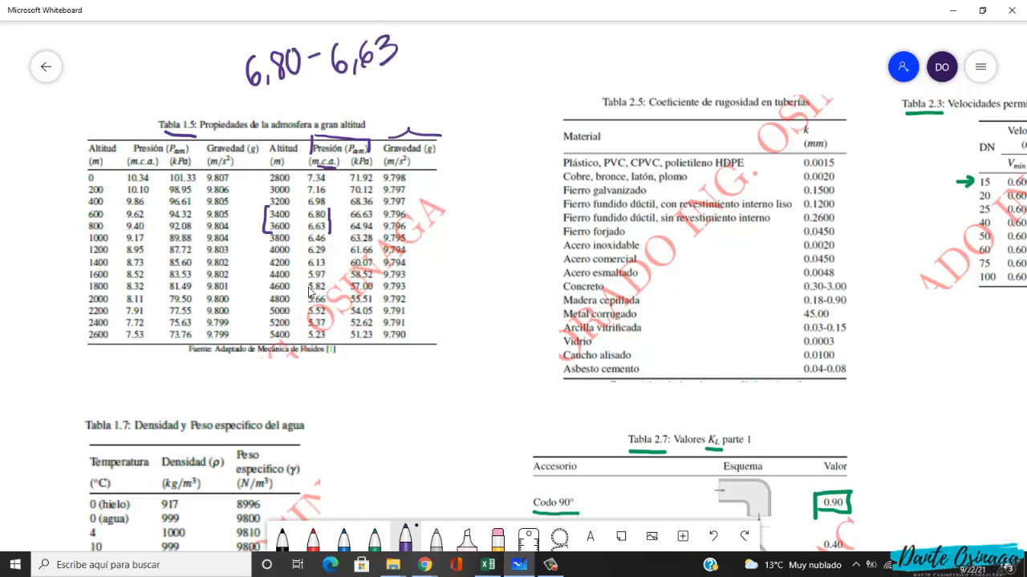
drag(278, 103, 397, 70)
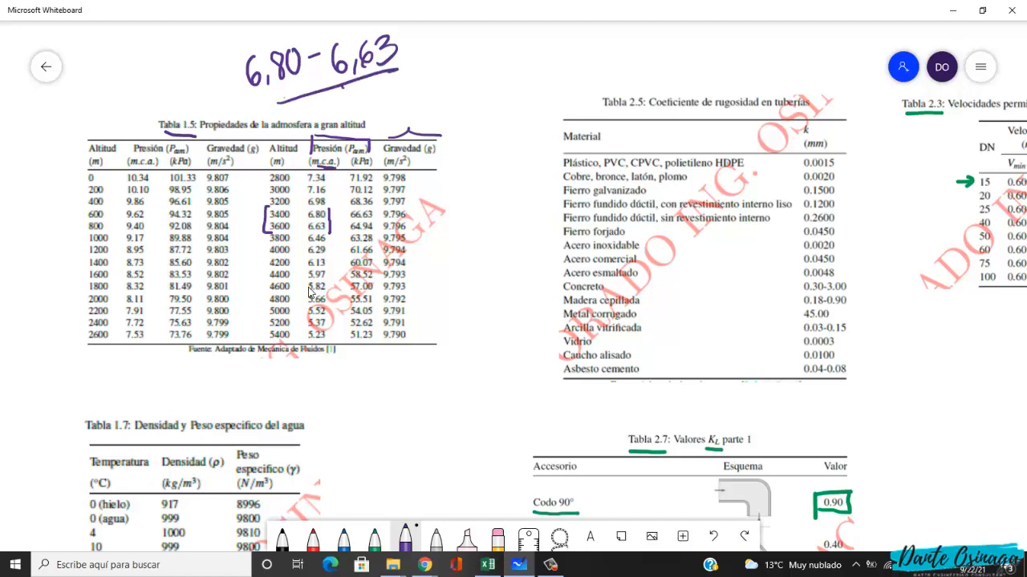
mouse_move(343, 88)
mouse_down()
mouse_move(418, 100)
mouse_move(406, 113)
mouse_up()
drag(434, 85, 430, 108)
mouse_move(459, 86)
mouse_down()
mouse_move(455, 96)
mouse_move(458, 86)
mouse_up()
drag(473, 78, 510, 80)
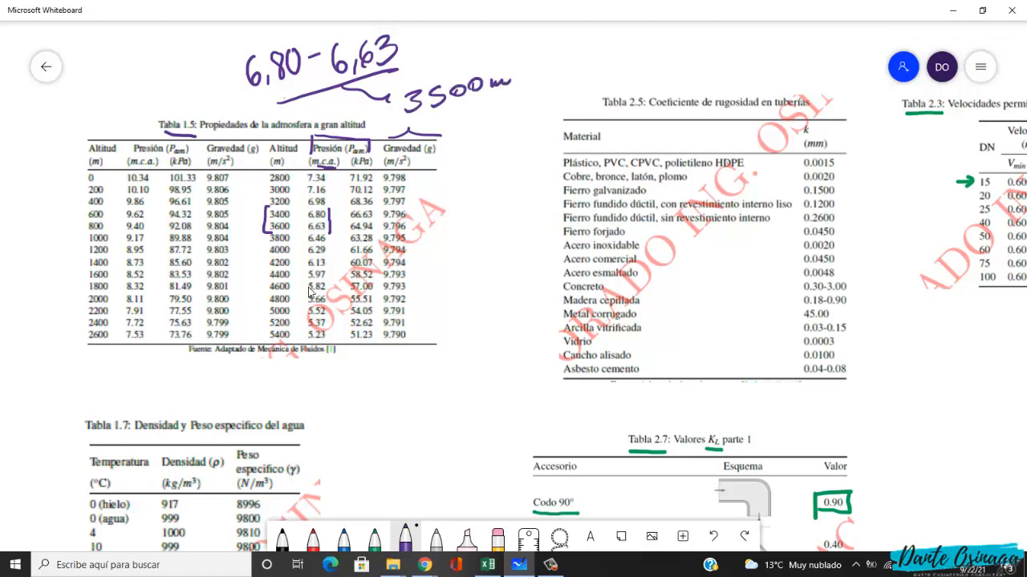
- Return to the Excel workbook and enter +(6.8+6.63)/2 in B88 for Patm, checking the pressures against Tabla 1.5
key(alt+Tab)
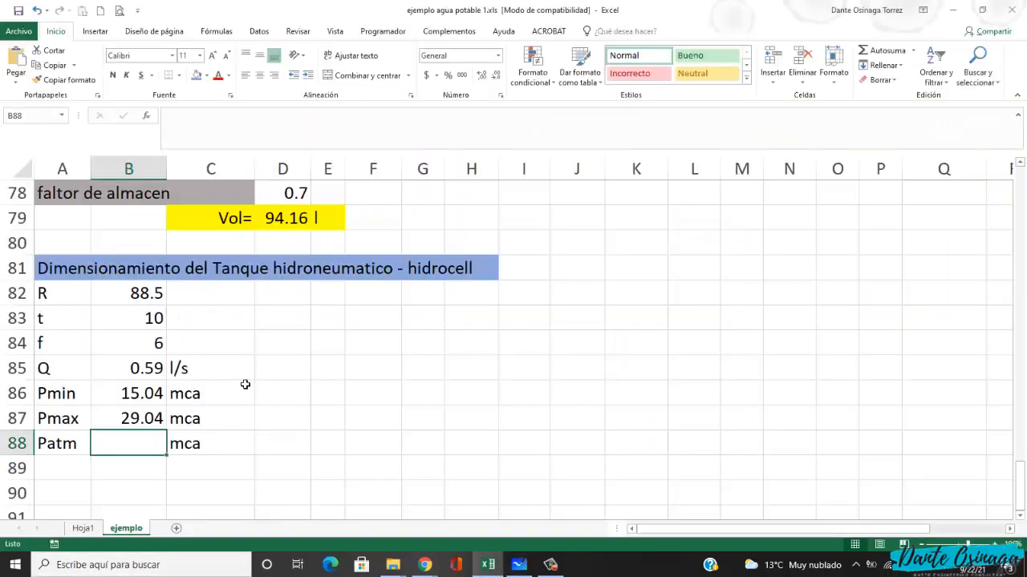
text(+)
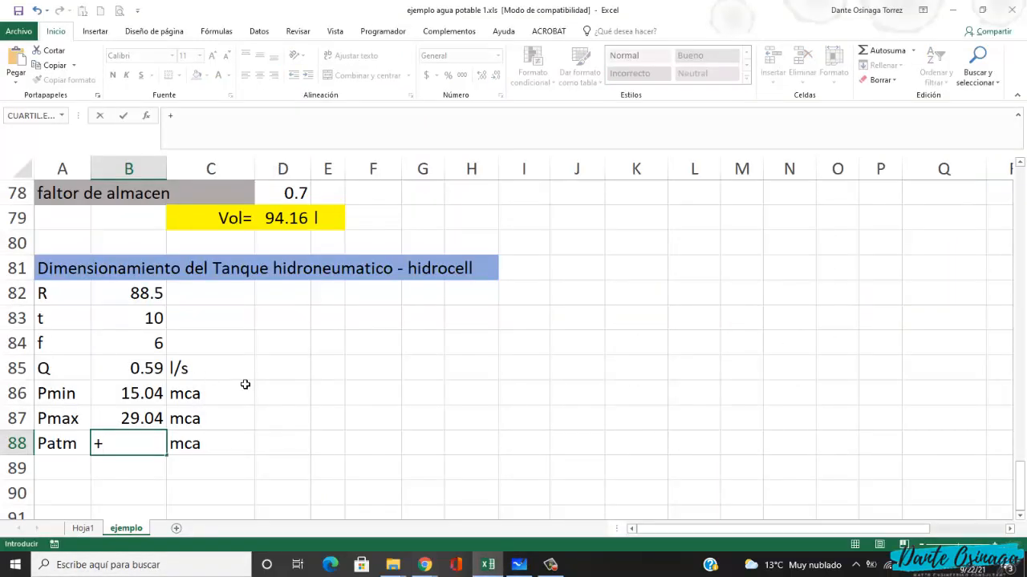
text(()
key(alt+Tab)
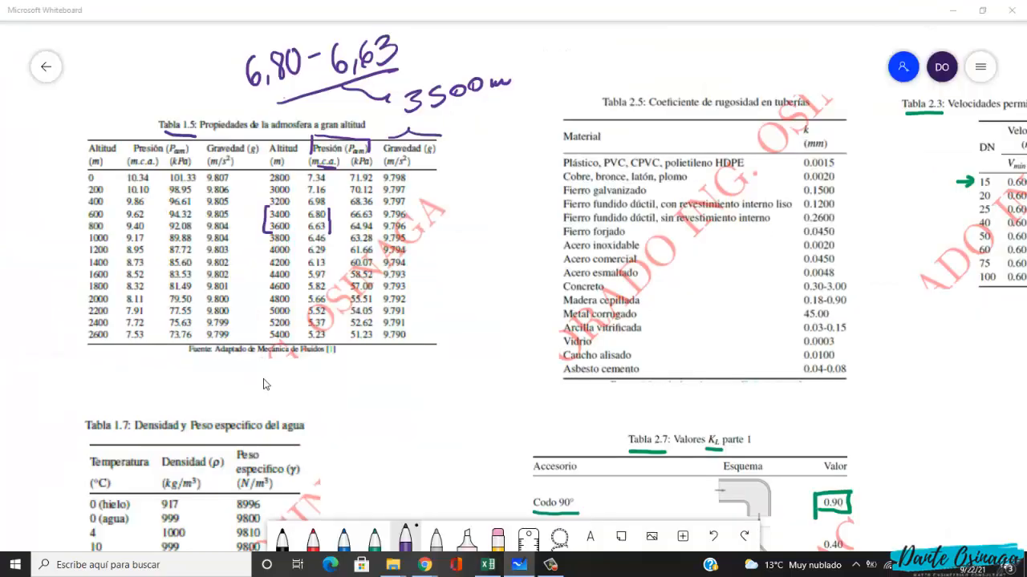
key(alt+Tab)
text(6.8+)
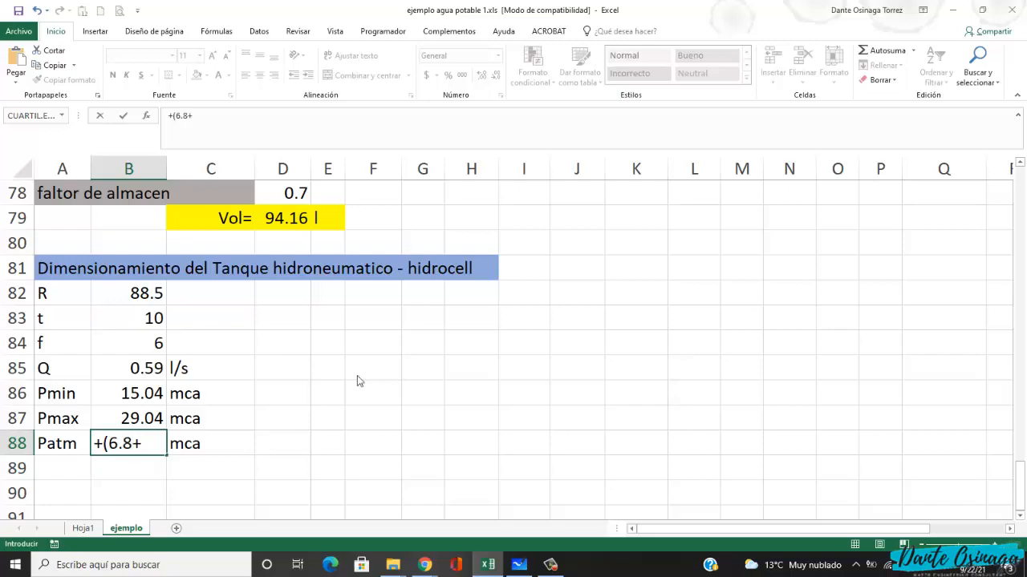
key(alt+Tab)
key(alt+Tab)
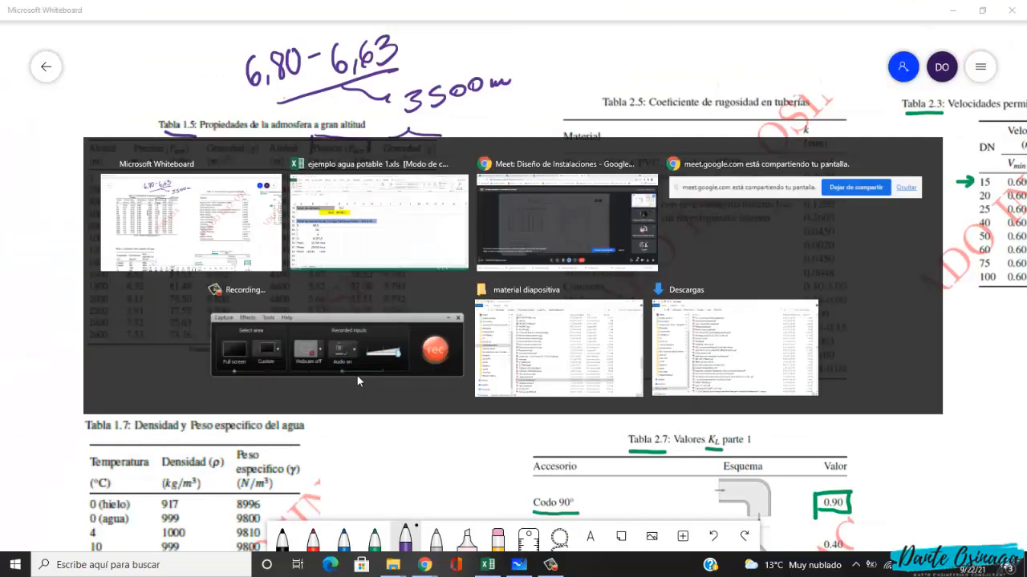
text(6.8+6.63))
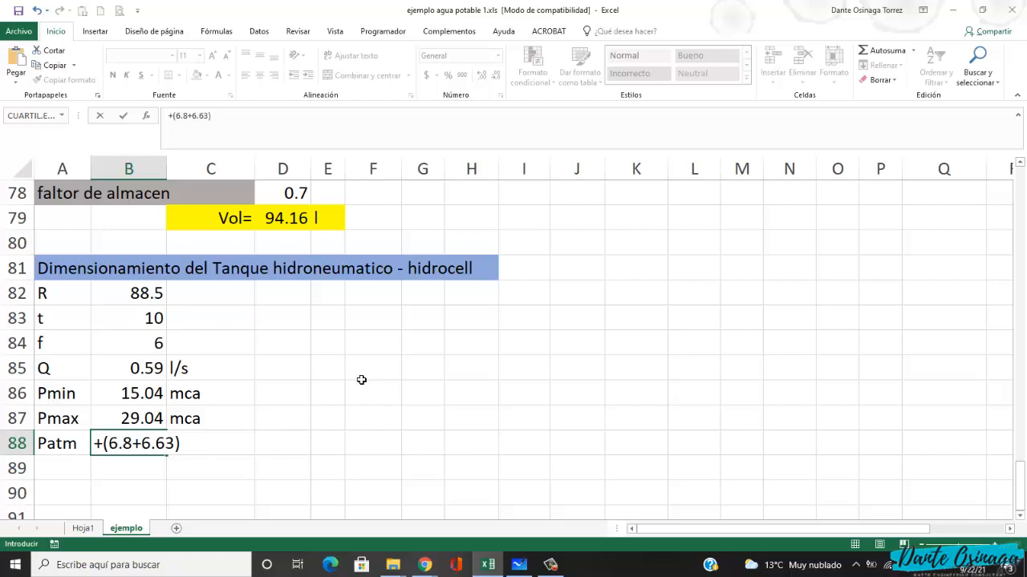
text(/2)
key(Return)
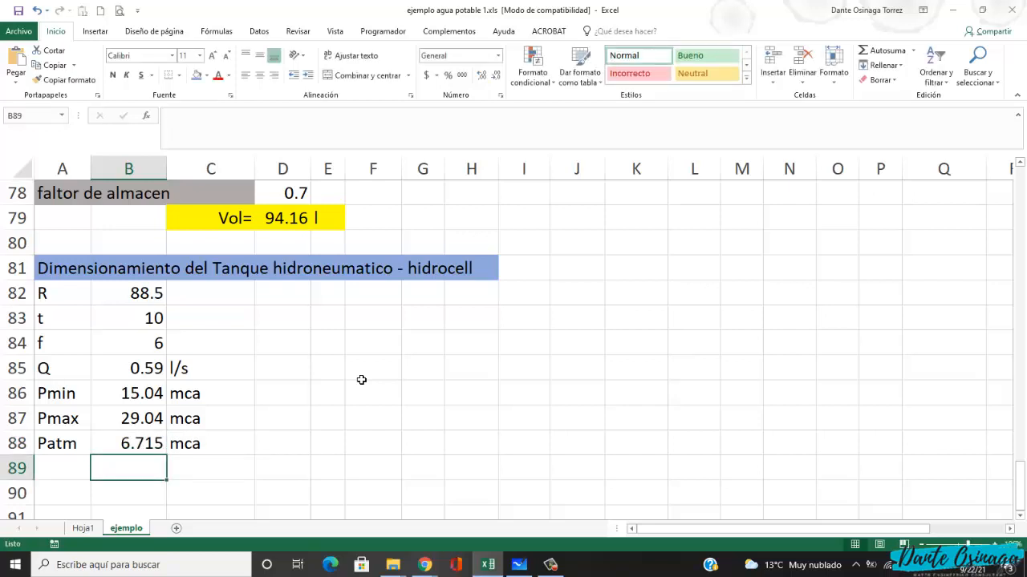
- Format the Patm value in B88 to display two decimal places
click(158, 443)
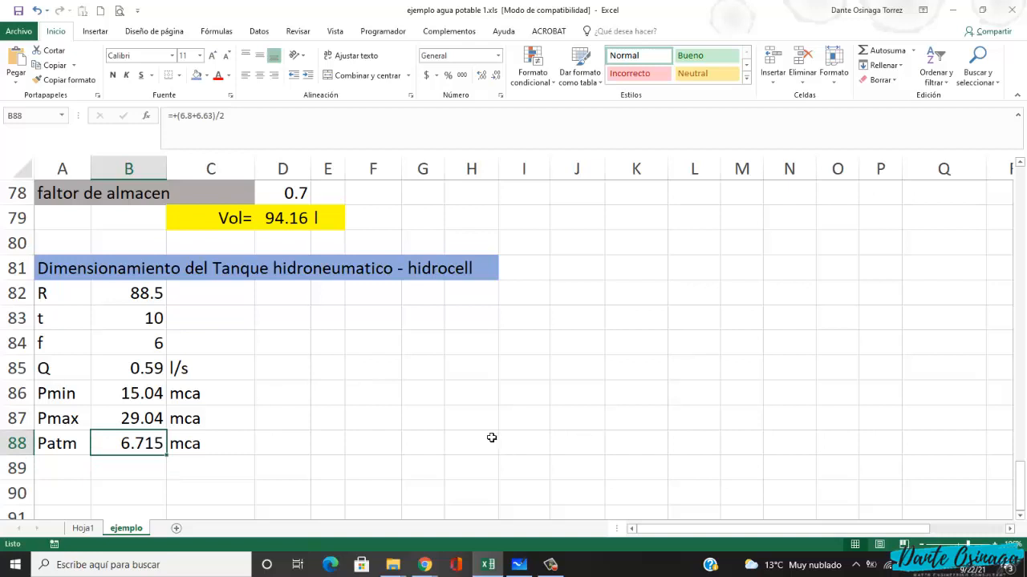
click(495, 78)
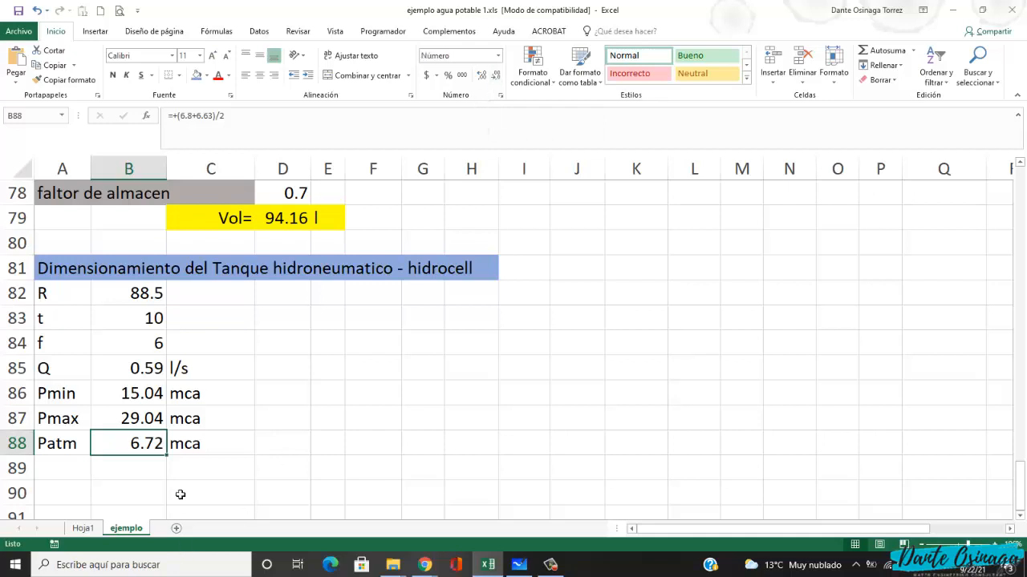
click(158, 468)
click(153, 447)
scroll(157, 419, down, 1)
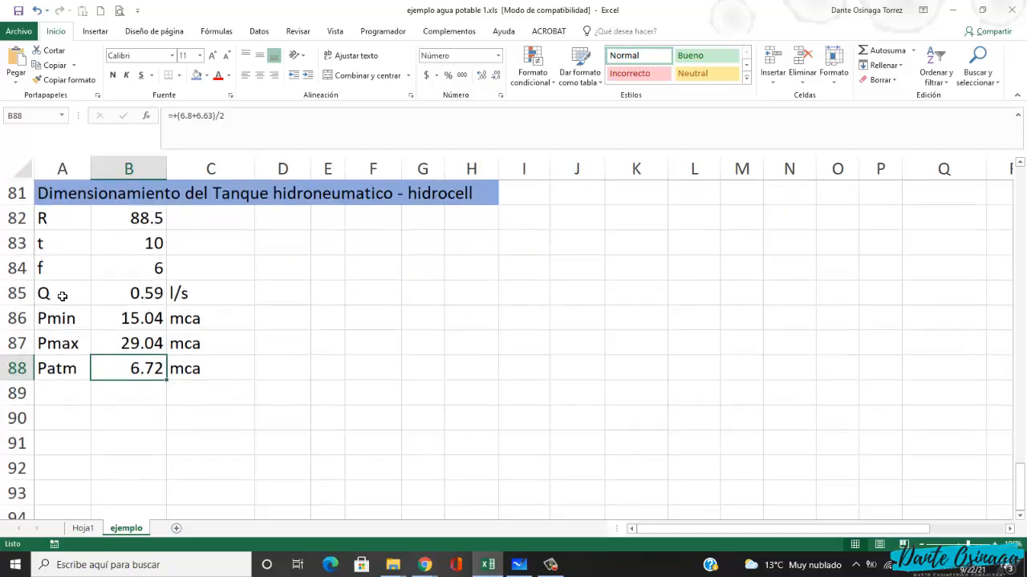
scroll(64, 289, up, 1)
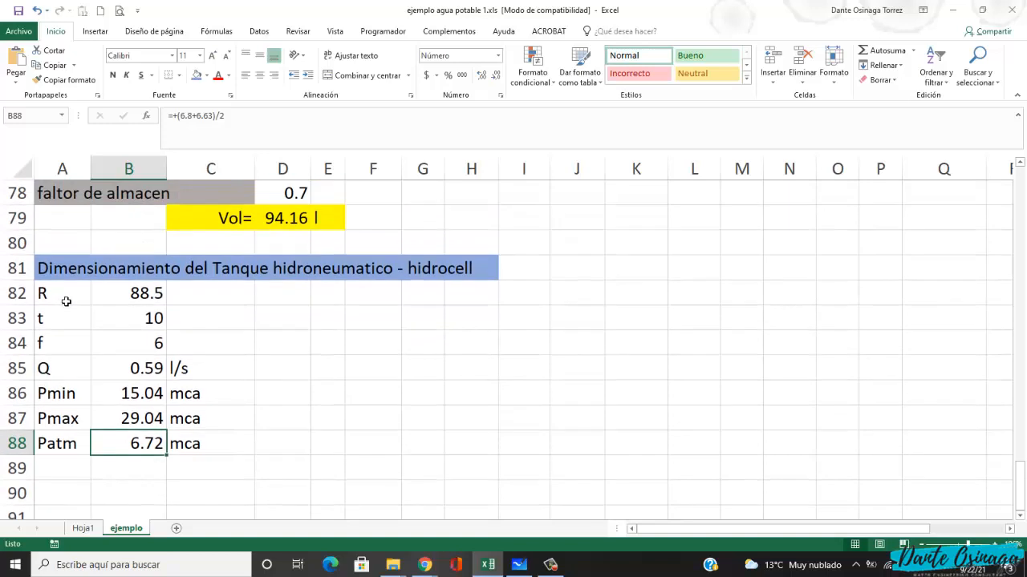
- Fill the R row A82:B82 with light green and the t, f and Q rows A83:B85 with light orange
drag(66, 298, 122, 300)
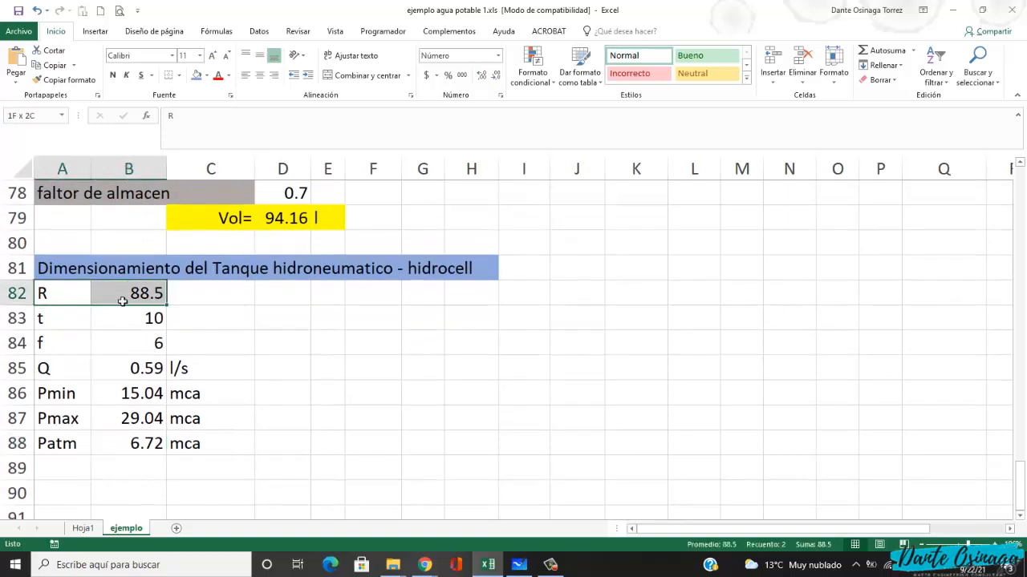
click(205, 77)
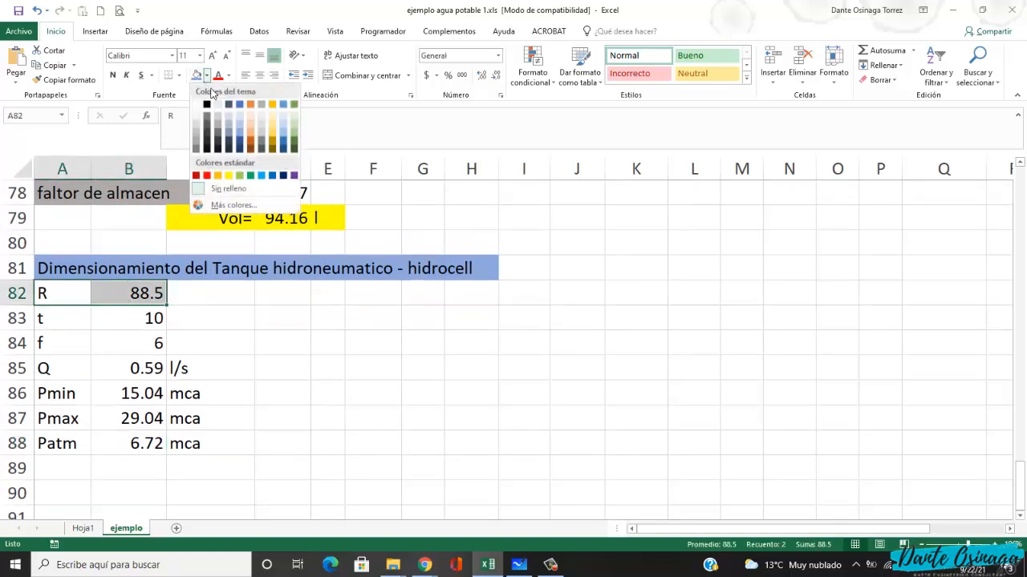
click(297, 131)
drag(89, 320, 161, 369)
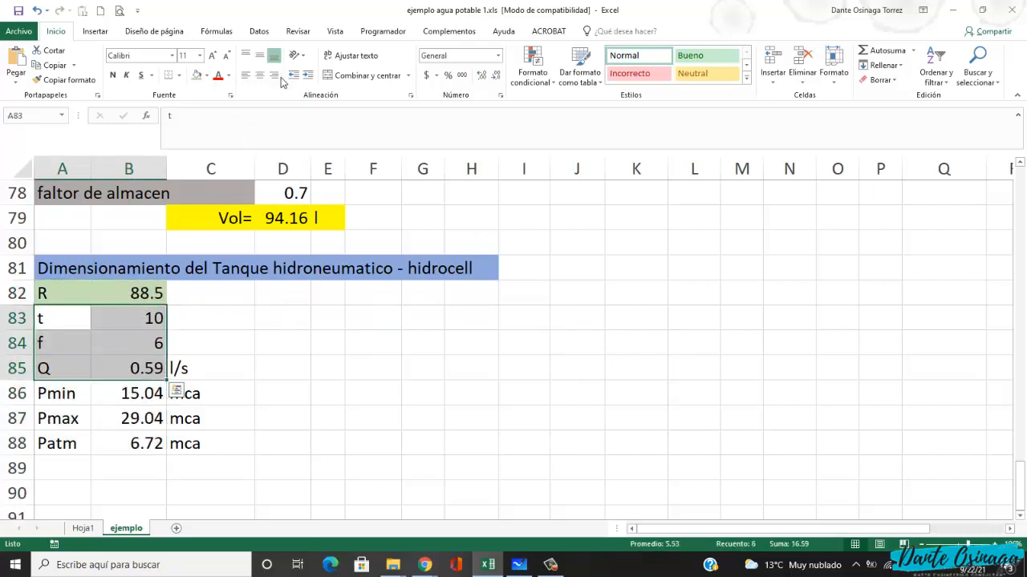
click(206, 75)
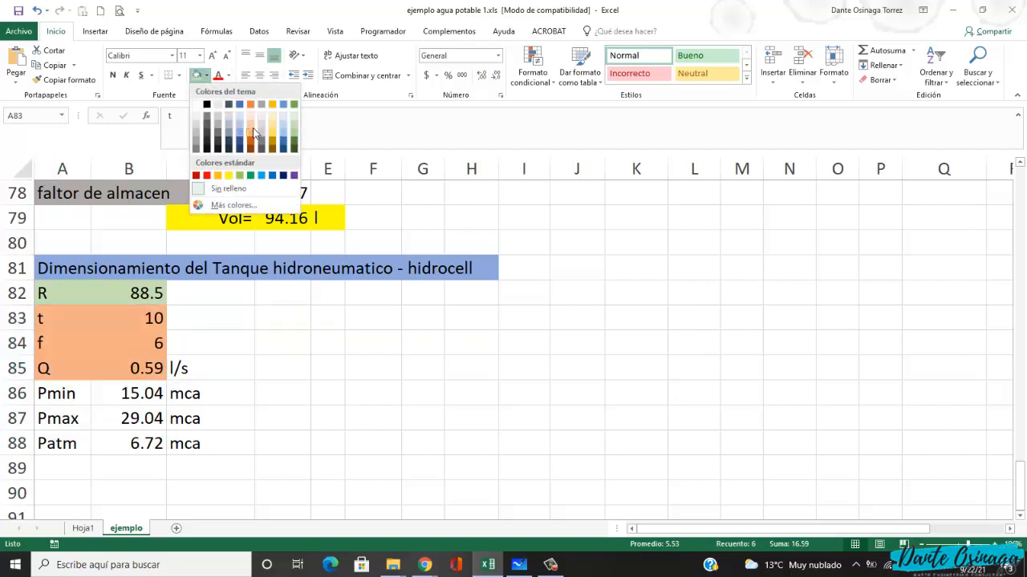
click(254, 132)
- Fill the Pmin, Pmax and Patm rows A86:B88 with light gold
drag(80, 395, 149, 441)
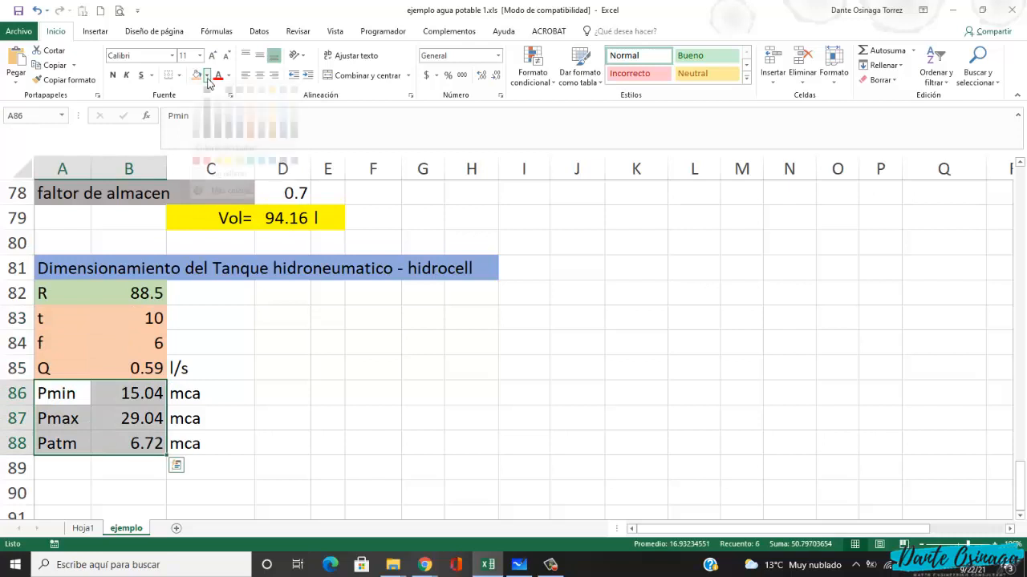
click(206, 75)
click(275, 133)
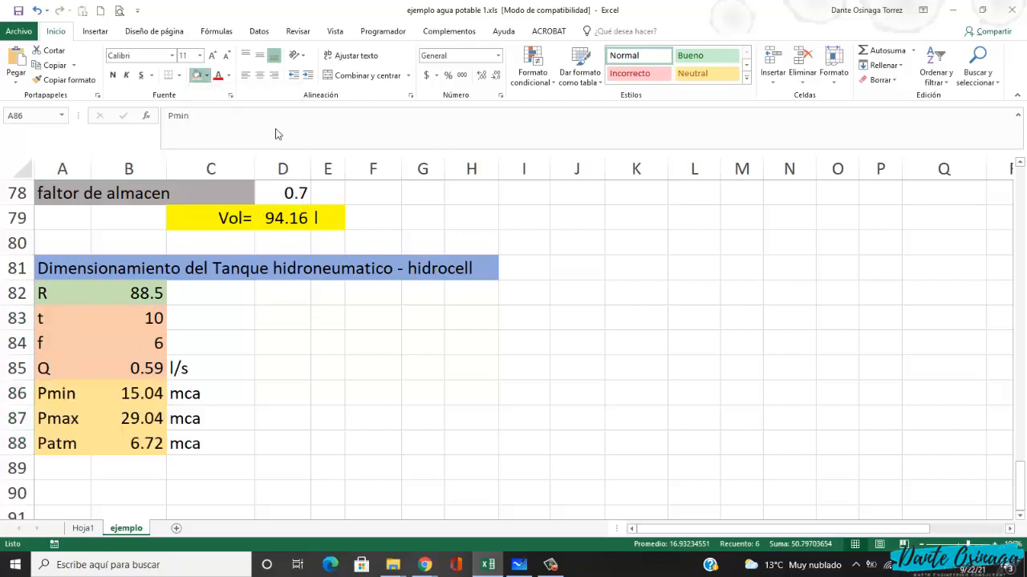
- Enter the label Vs in A89 and fill A89:C89 with light green
click(61, 473)
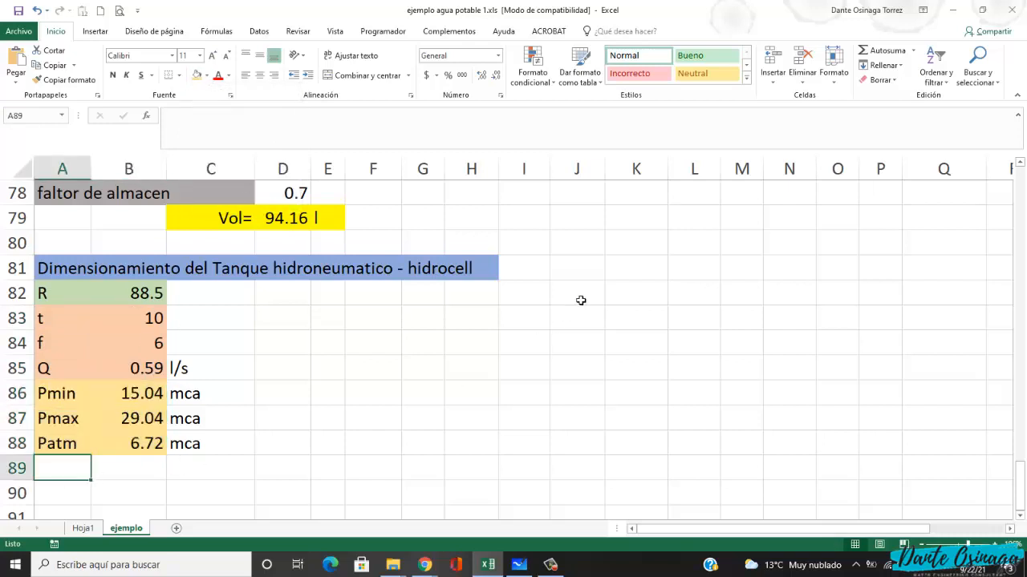
key(alt+Tab)
key(alt+Tab)
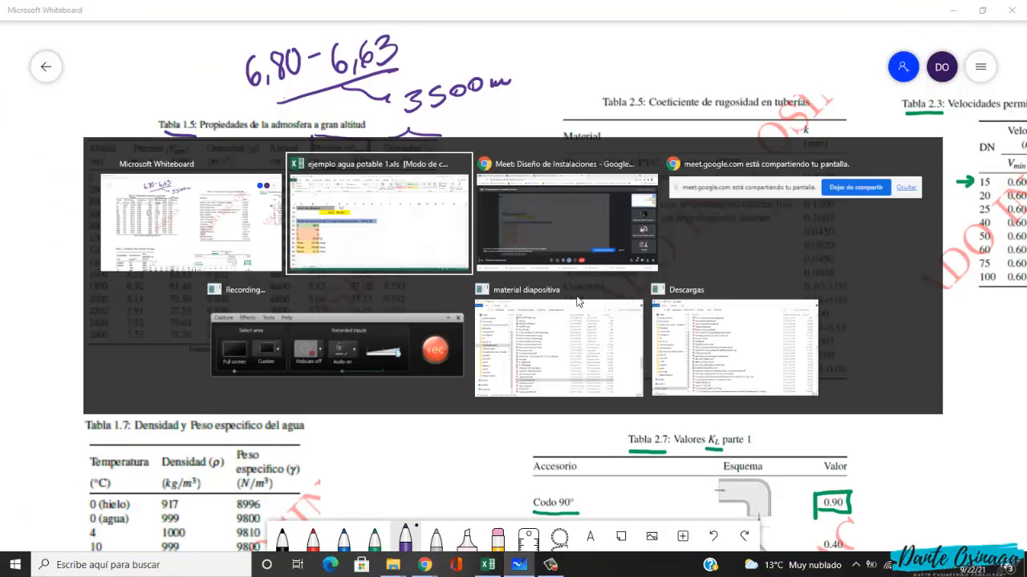
text(Vs)
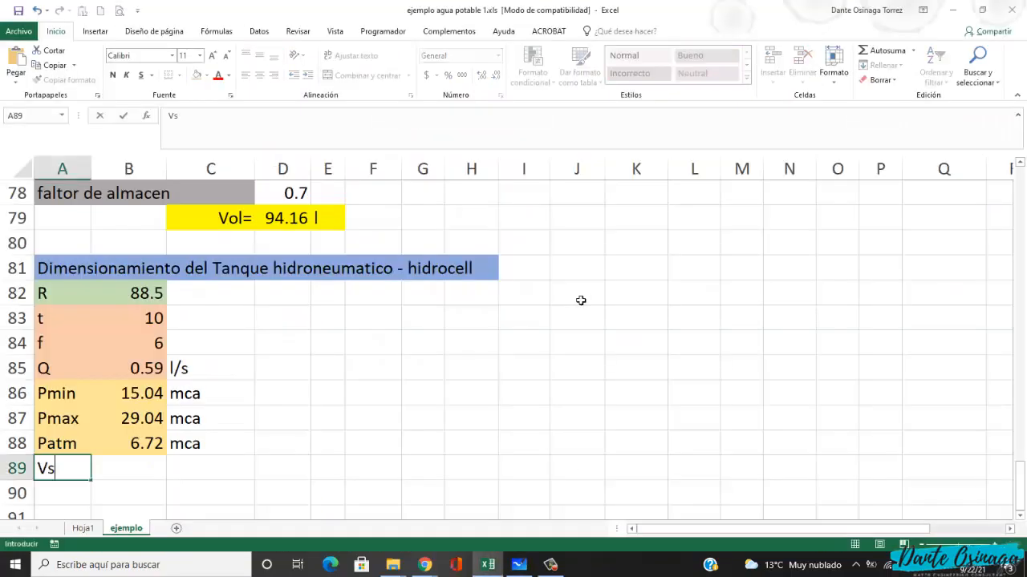
key(Tab)
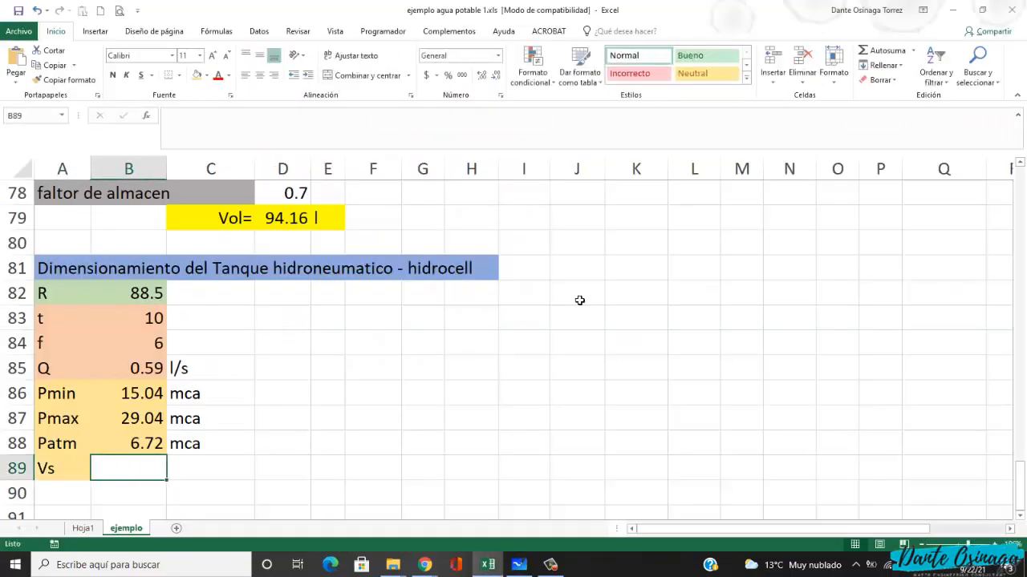
drag(80, 471, 173, 470)
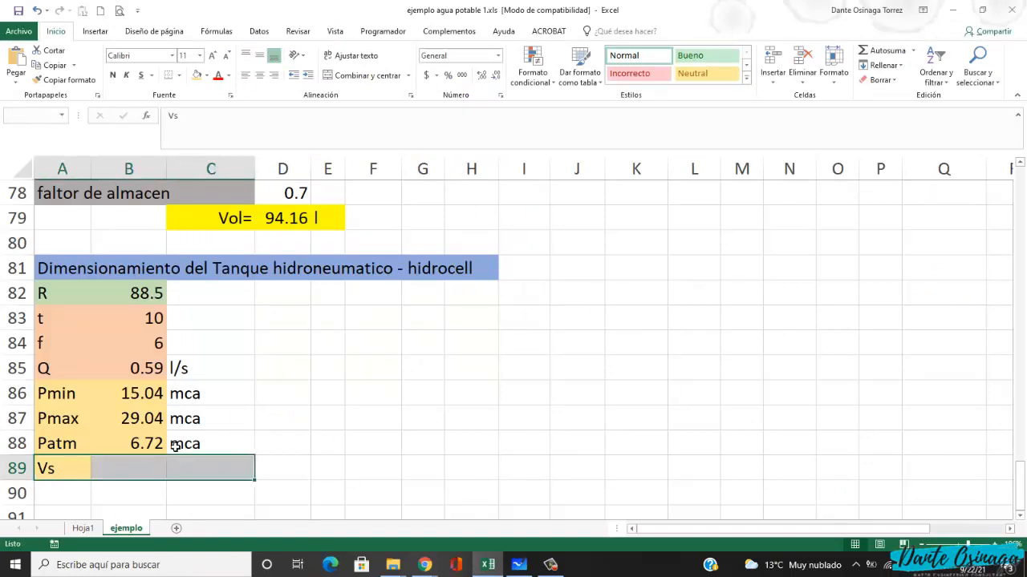
click(206, 76)
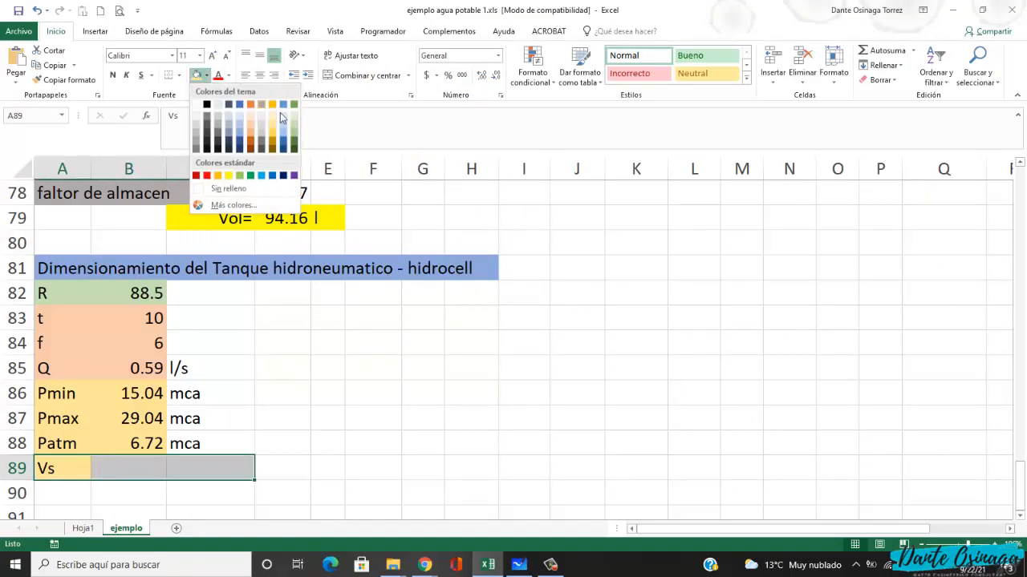
click(241, 365)
- Switch to Microsoft Whiteboard and find the circled Vs formula with R, Pmin, Pmax and Patm beside Tabla 4.1
key(alt+Tab)
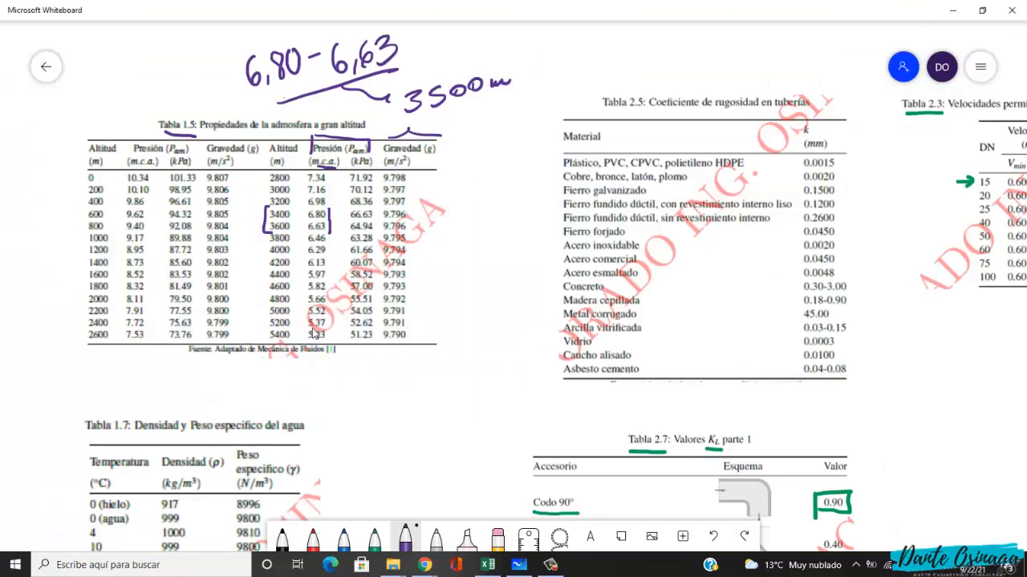
scroll(433, 309, up, 2)
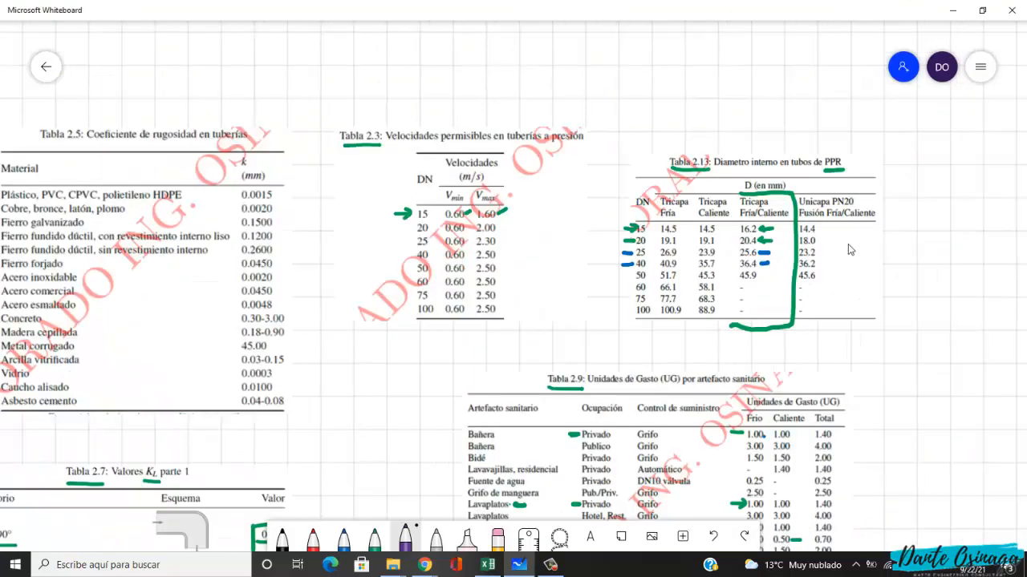
drag(849, 247, 1, 241)
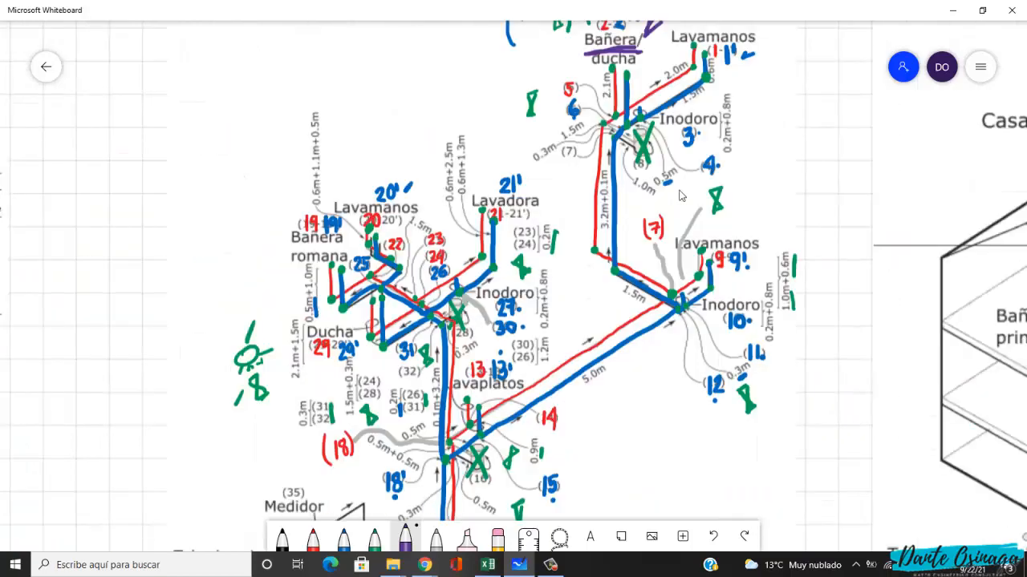
scroll(683, 196, right, 3)
drag(639, 195, 0, 193)
scroll(814, 222, right, 3)
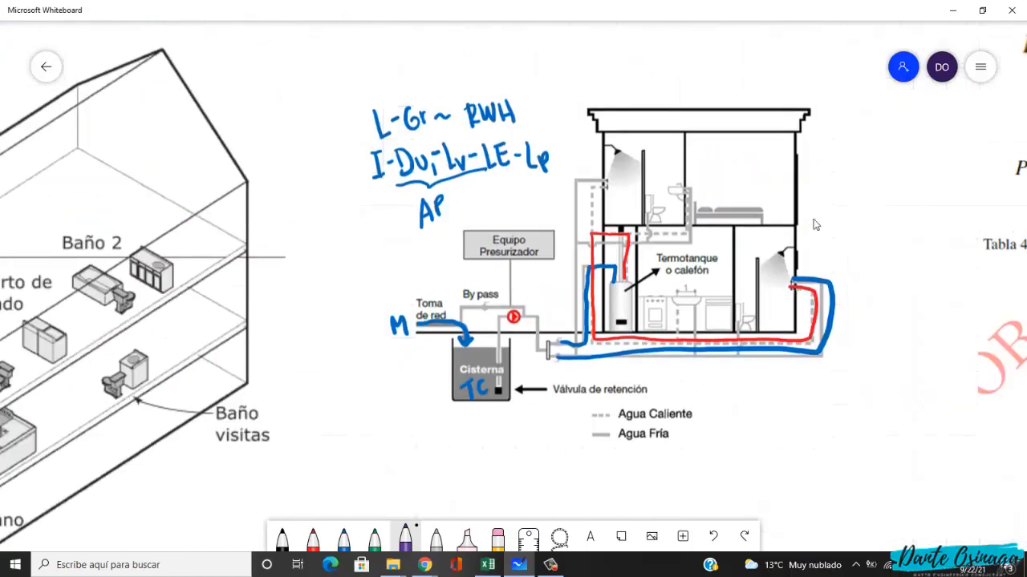
drag(880, 222, 259, 245)
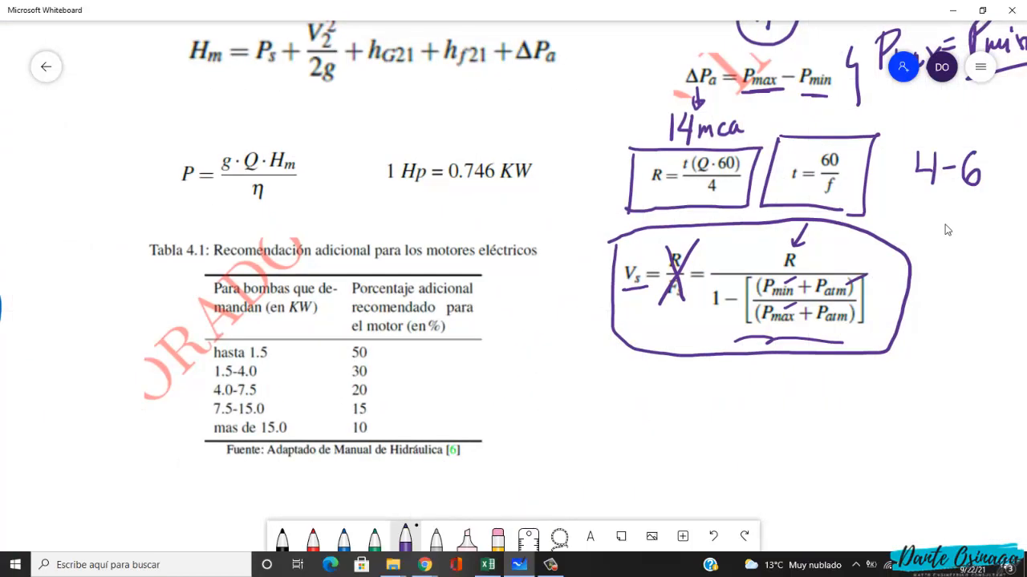
scroll(842, 253, right, 3)
scroll(875, 239, left, 3)
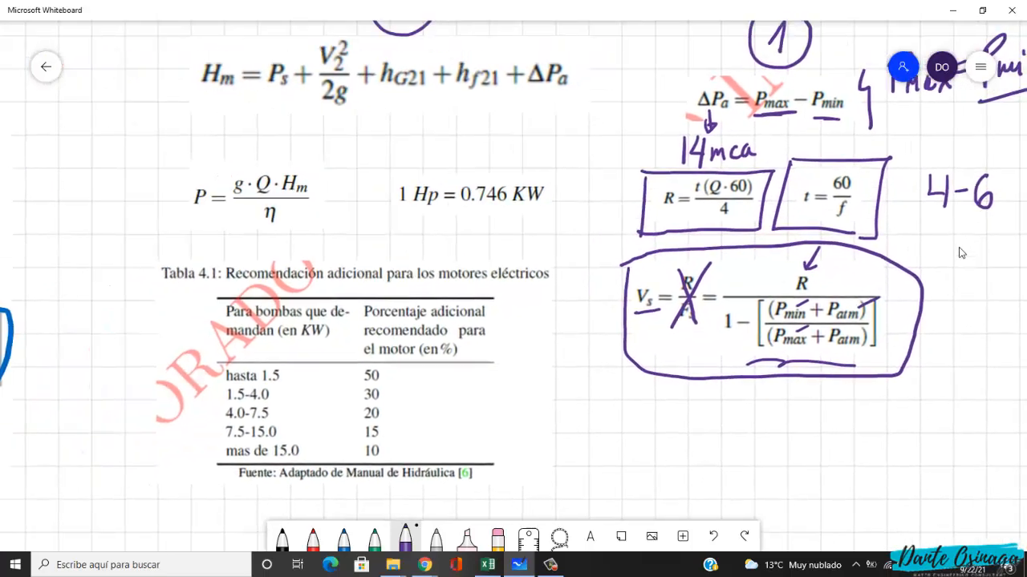
scroll(918, 227, down, 2)
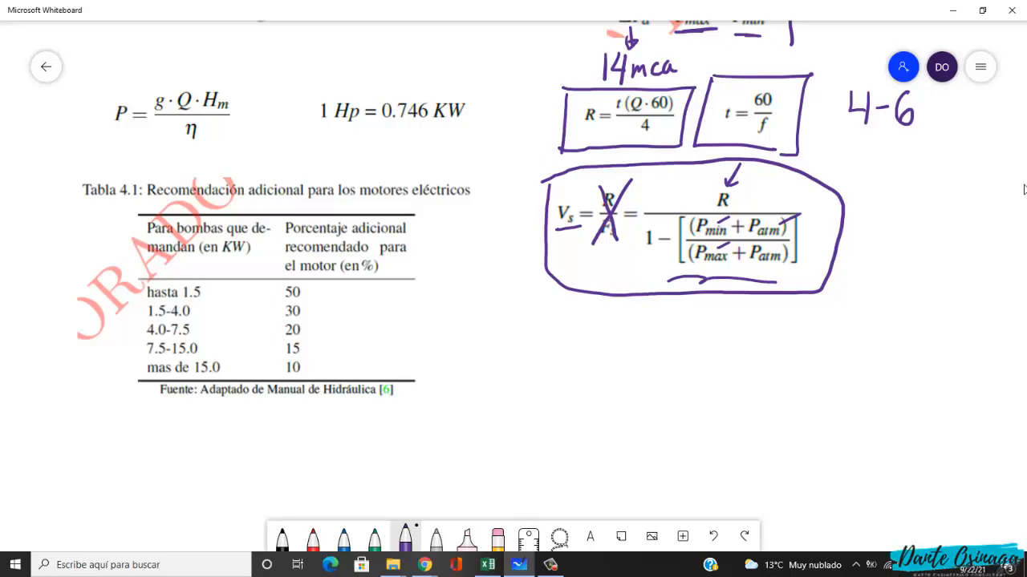
- Return to the Excel workbook and start the Vs formula in B89 with +B82/, checking the numerator against the Whiteboard formula
key(alt+Tab)
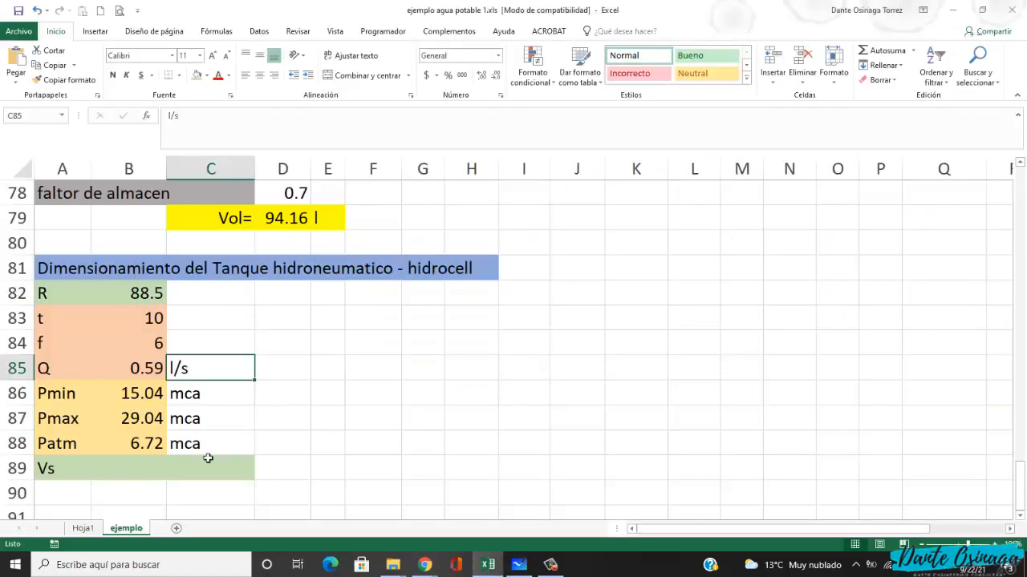
click(111, 474)
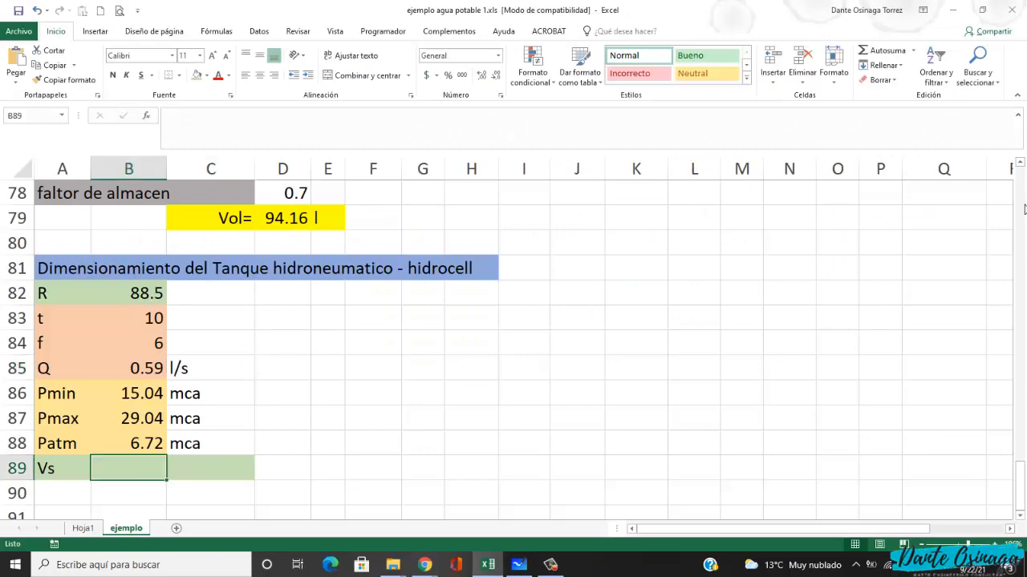
text(+)
key(alt+Tab)
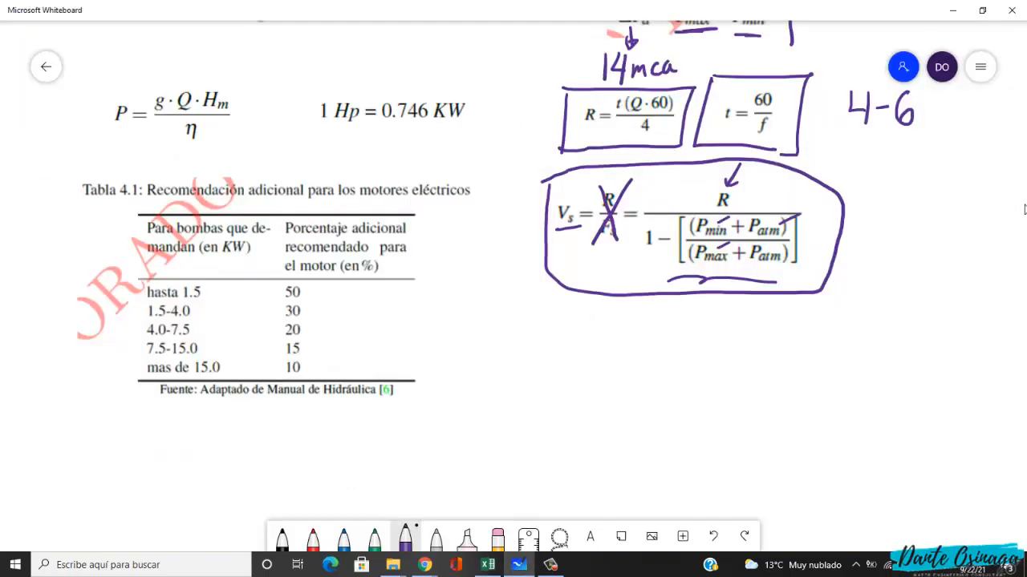
key(alt+Tab)
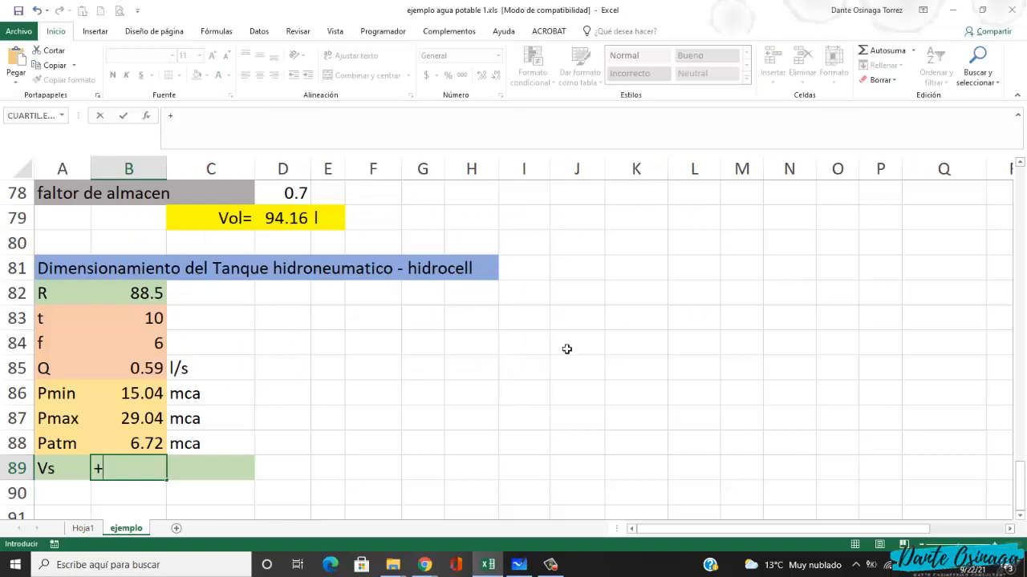
click(129, 298)
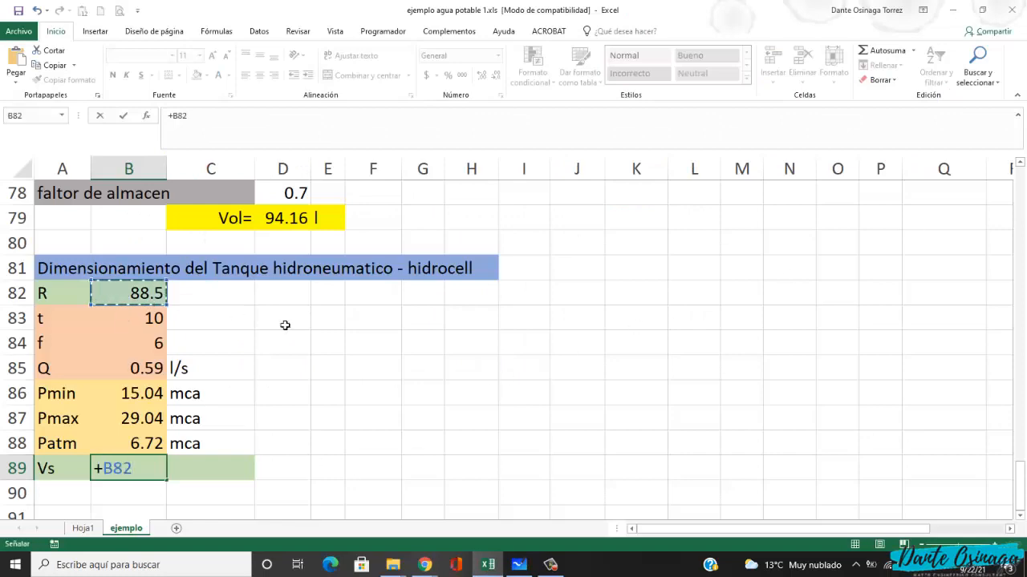
key(alt+Tab)
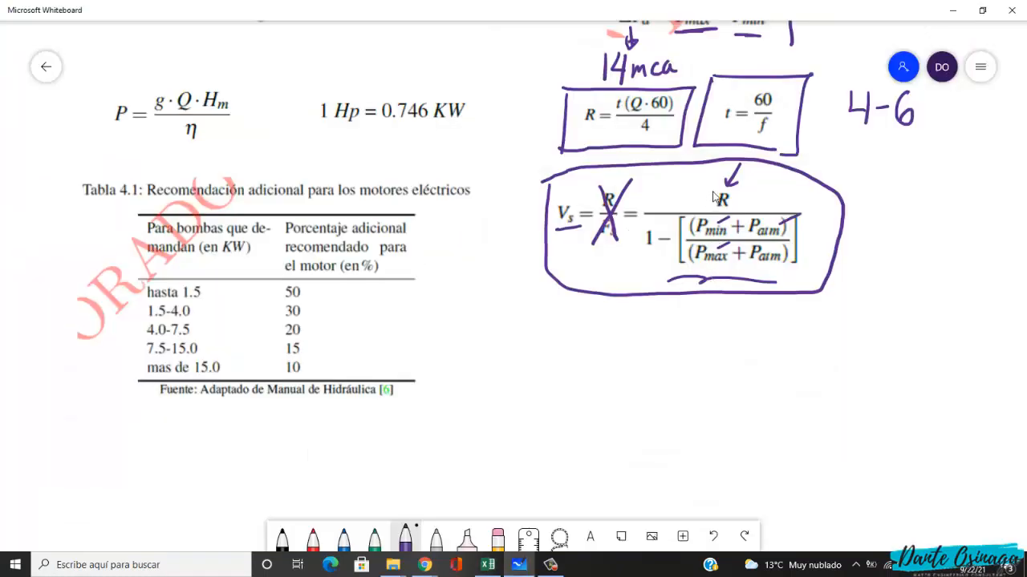
key(alt+Tab)
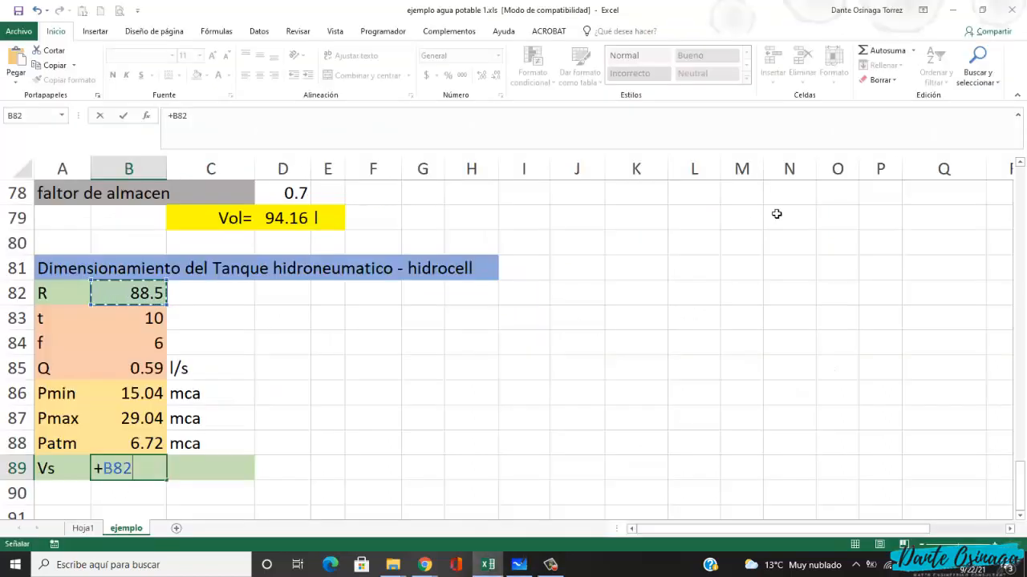
text(/)
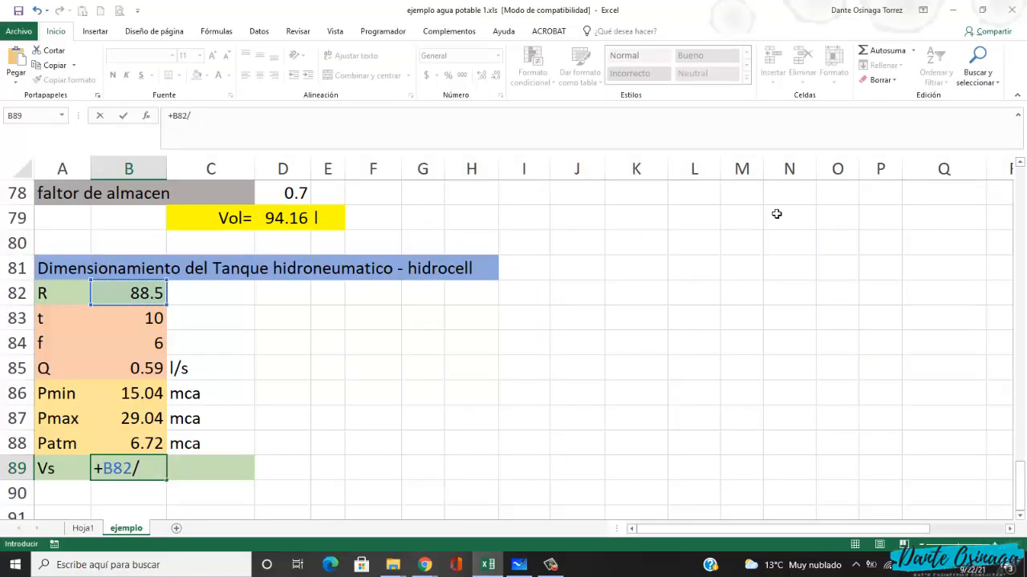
- Extend the Vs formula in B89 to +B82/(1-(, checking the denominator against the Vs formula in Microsoft Whiteboard
text((()
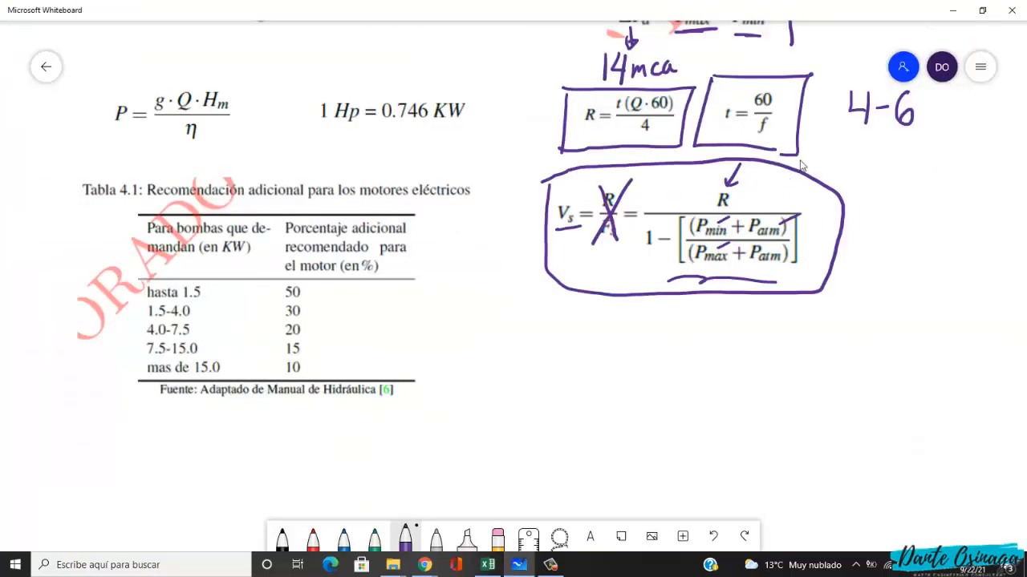
key(alt+Tab)
key(alt+Tab)
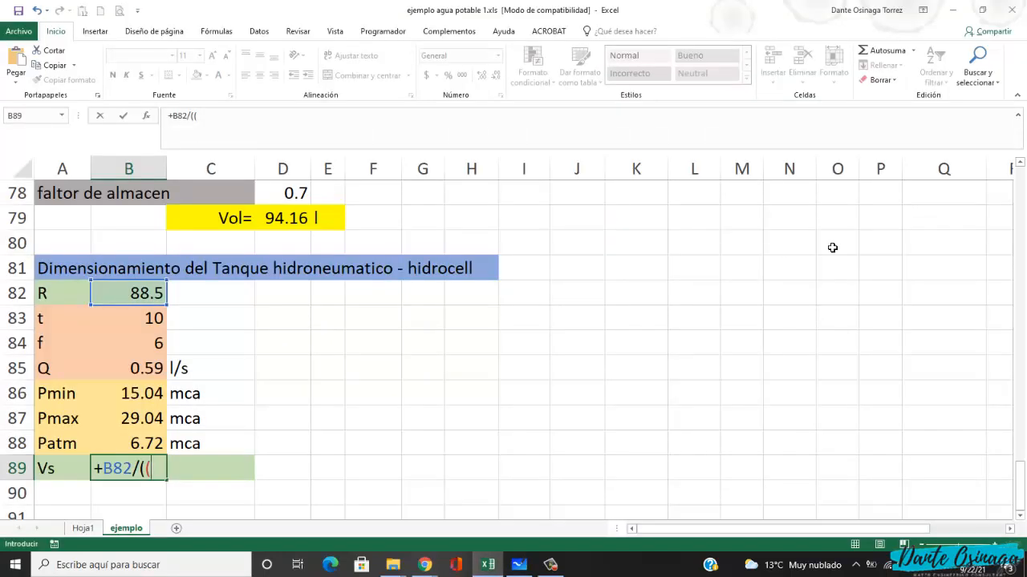
key(BackSpace)
text(1-)
key(alt+Tab)
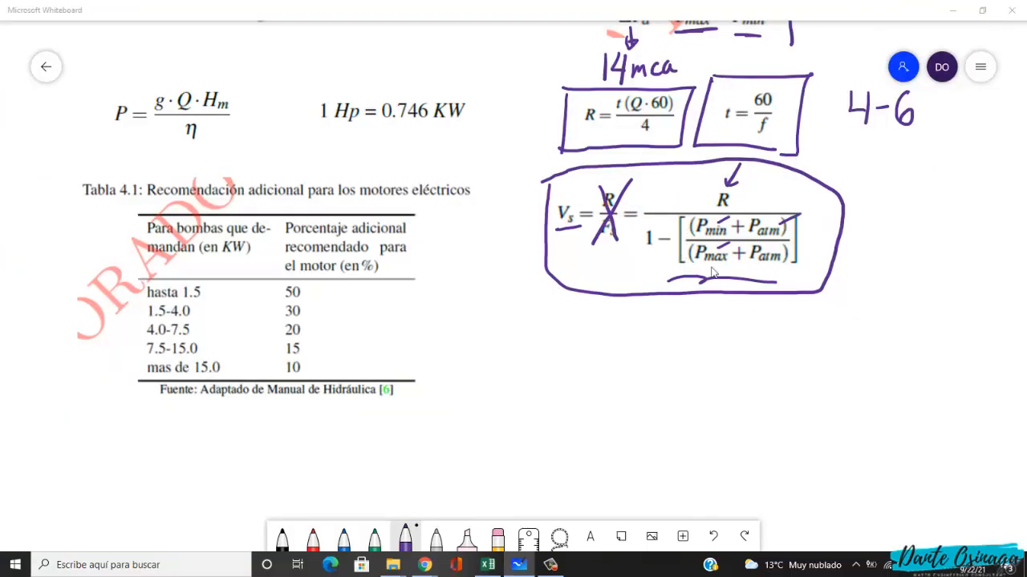
key(alt+Tab)
text(()
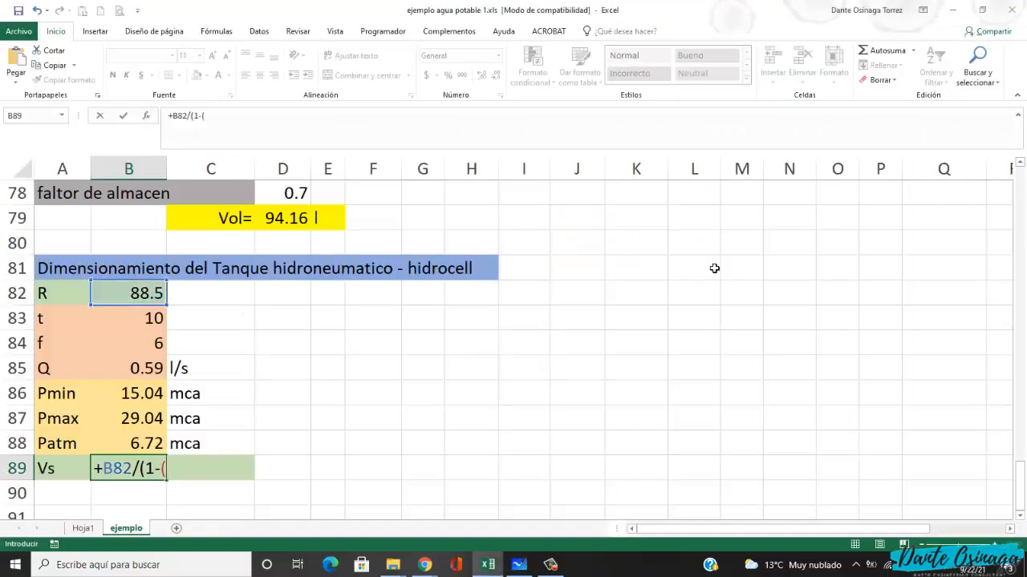
key(alt+Tab)
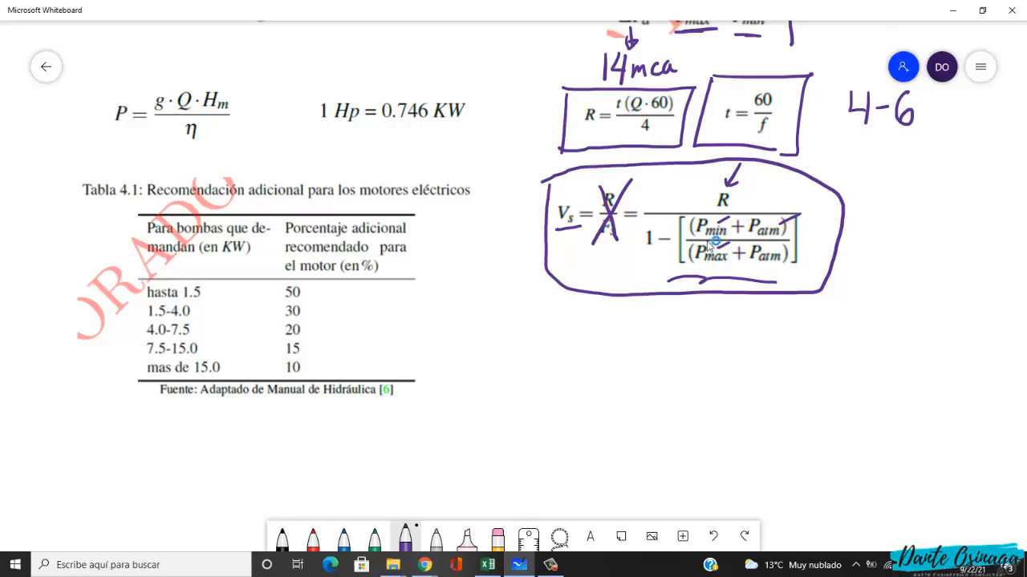
key(alt+Tab)
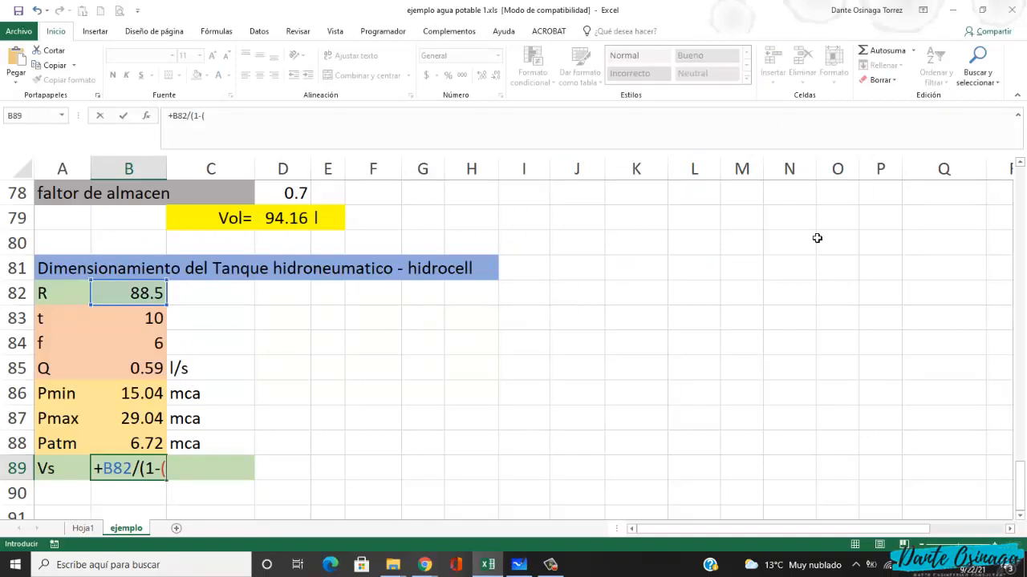
- Add the Pmin plus Patm term (B86+B88) to the Vs formula in B89
text(()
click(154, 396)
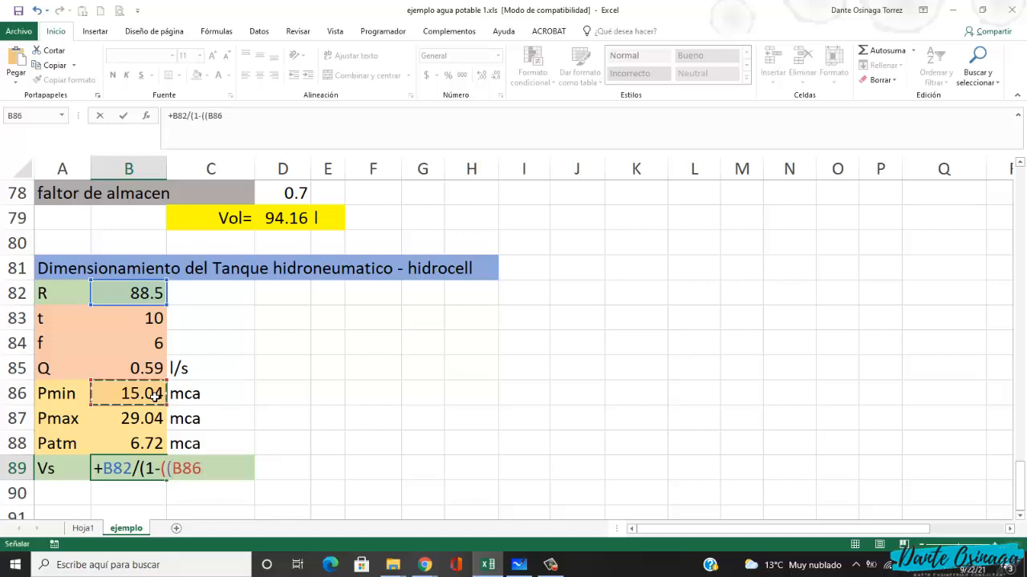
text(+)
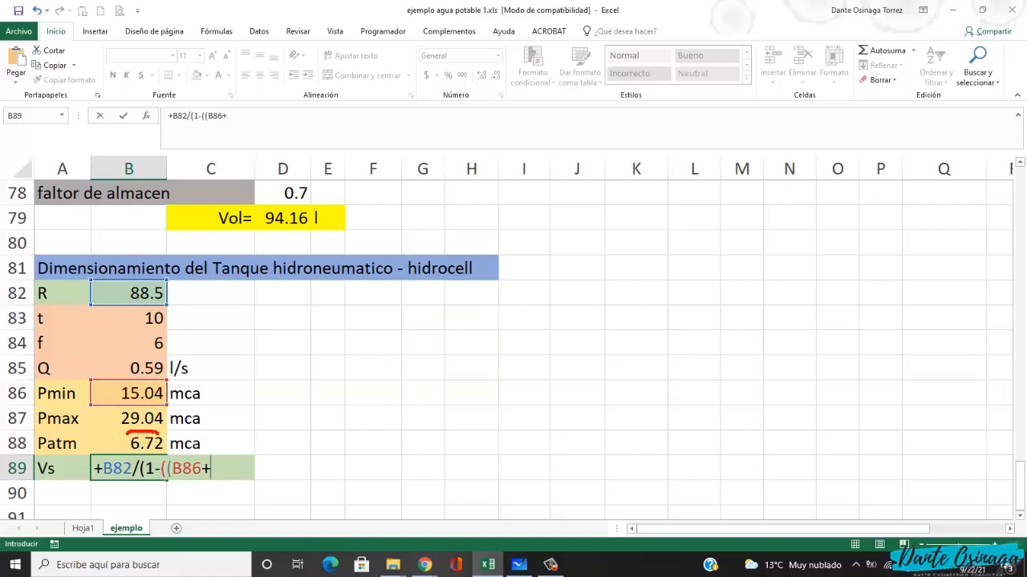
drag(127, 437, 142, 454)
mouse_move(29, 438)
mouse_down()
mouse_move(7, 433)
mouse_move(27, 456)
mouse_up()
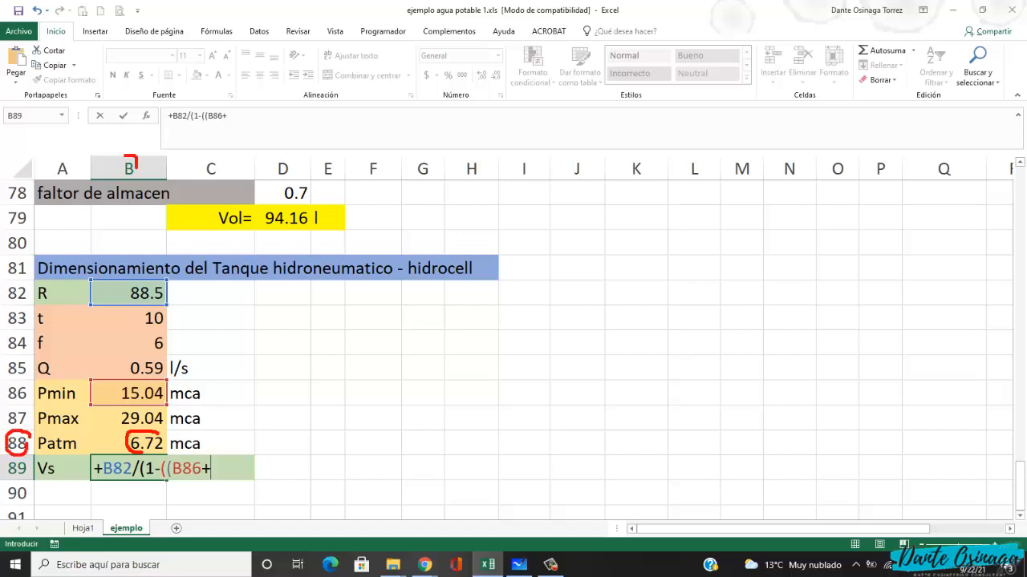
drag(125, 158, 143, 170)
key(Escape)
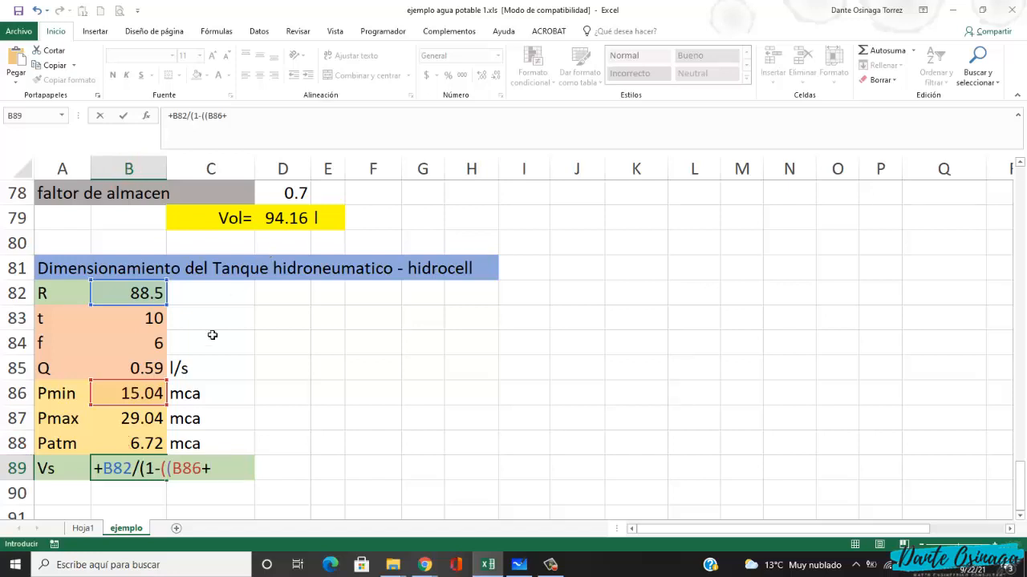
click(140, 446)
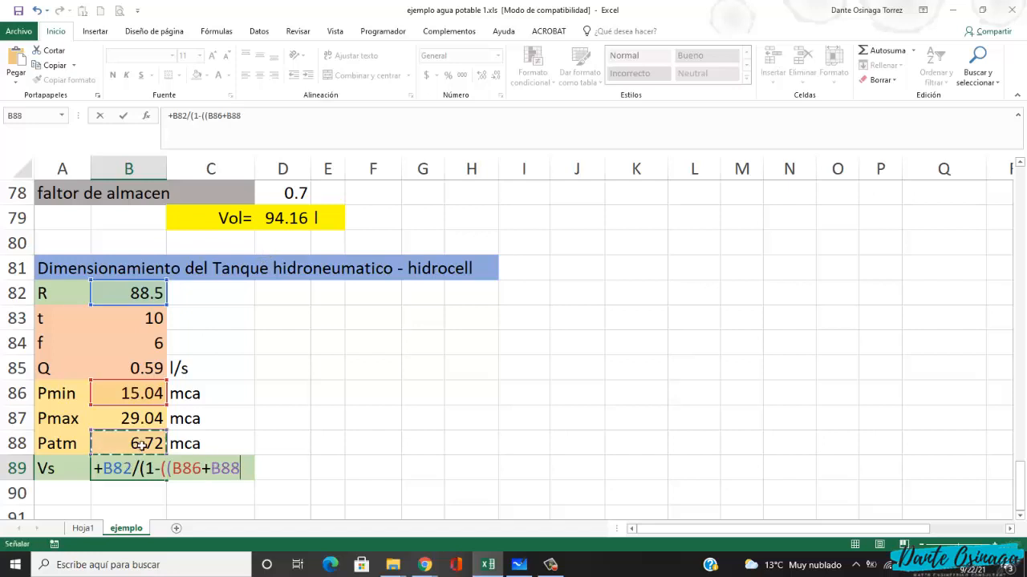
text())
- Complete the Vs formula in B89 as +B82/(1-((B86+B88)/(B87+B88))), checking the fraction against the Whiteboard formula
key(alt+Tab)
key(alt+Tab)
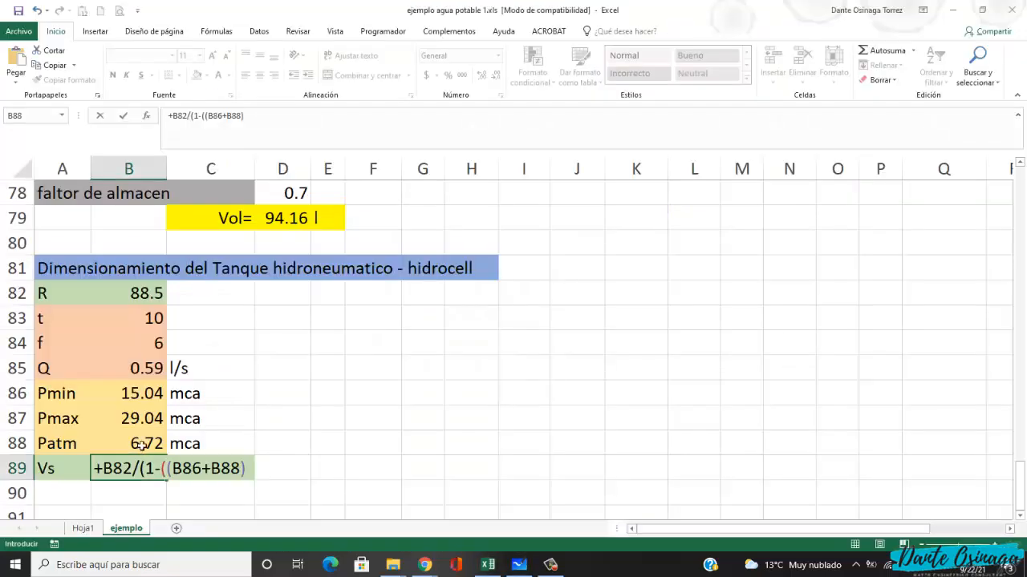
text(/)
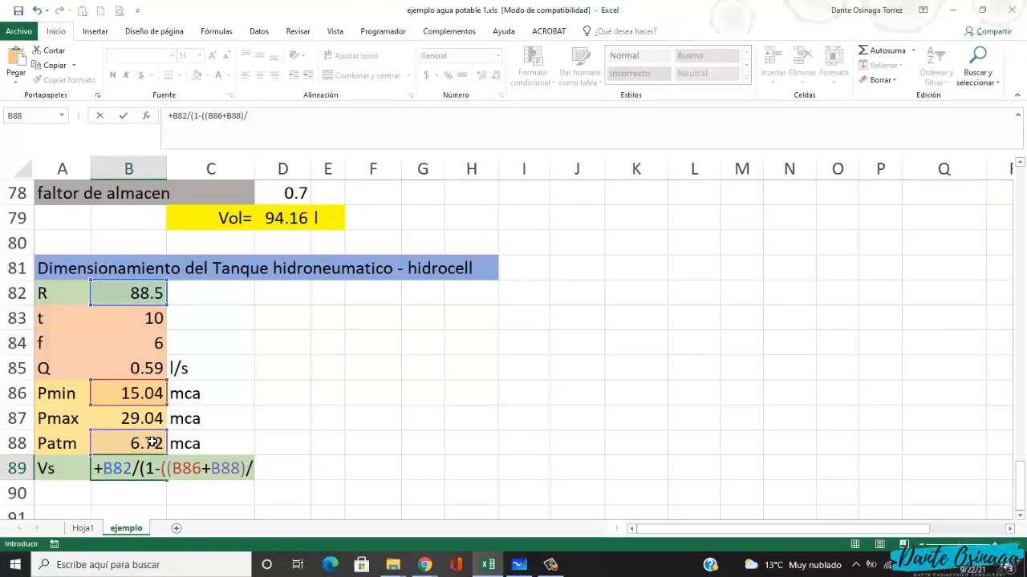
text(()
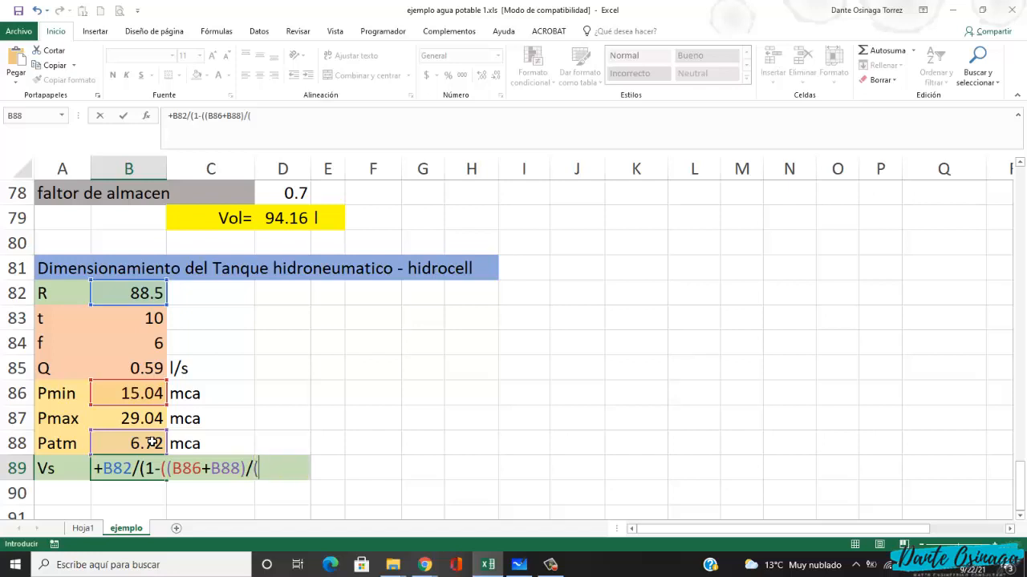
click(134, 418)
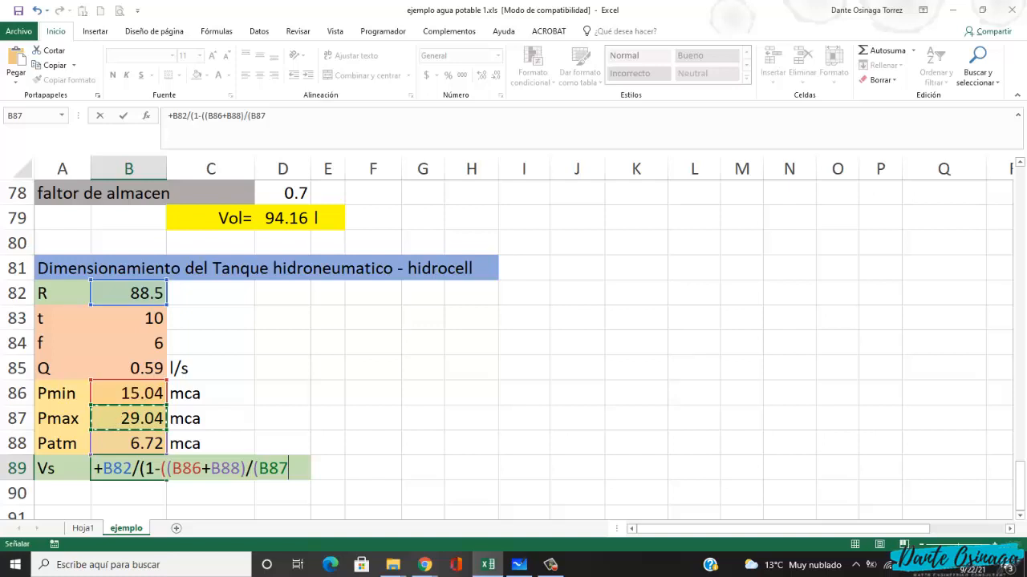
mouse_move(35, 418)
mouse_down()
mouse_move(9, 405)
mouse_move(19, 430)
mouse_move(33, 414)
mouse_up()
text(+)
mouse_move(142, 152)
mouse_down()
mouse_move(129, 154)
mouse_move(120, 176)
mouse_move(141, 158)
mouse_up()
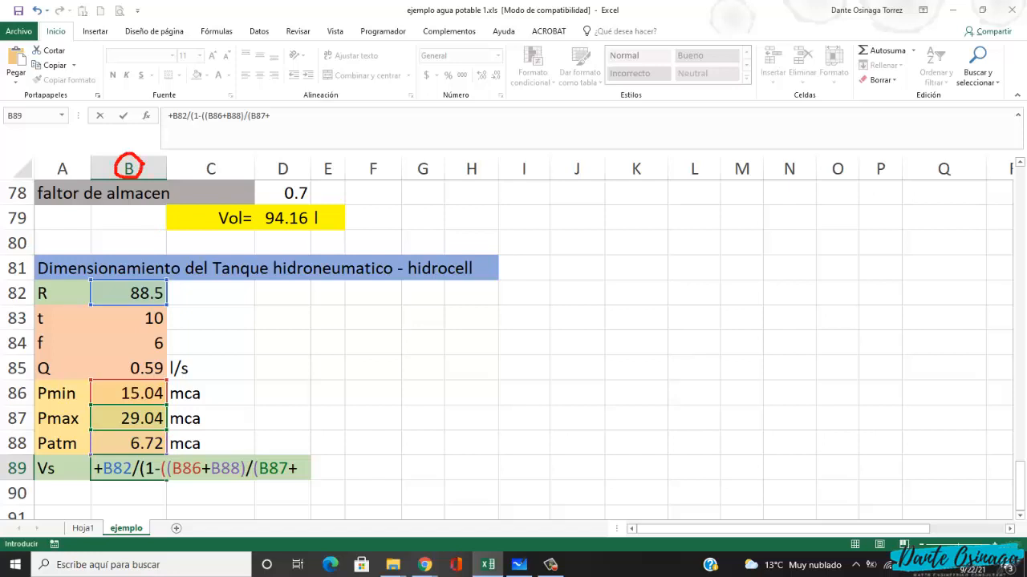
mouse_move(37, 443)
mouse_down()
mouse_move(24, 428)
mouse_move(4, 449)
mouse_move(32, 438)
mouse_up()
drag(102, 449, 142, 440)
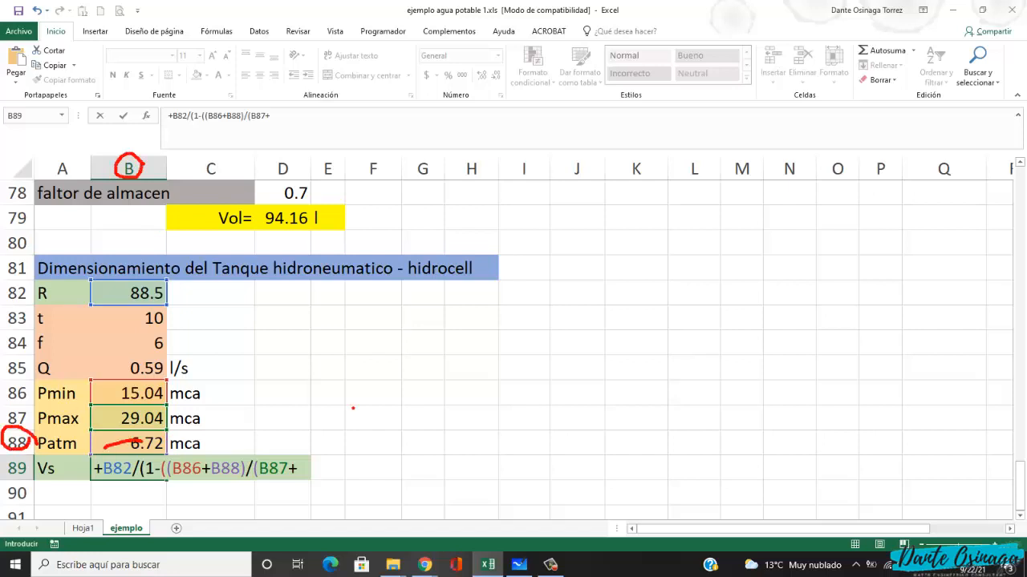
click(154, 442)
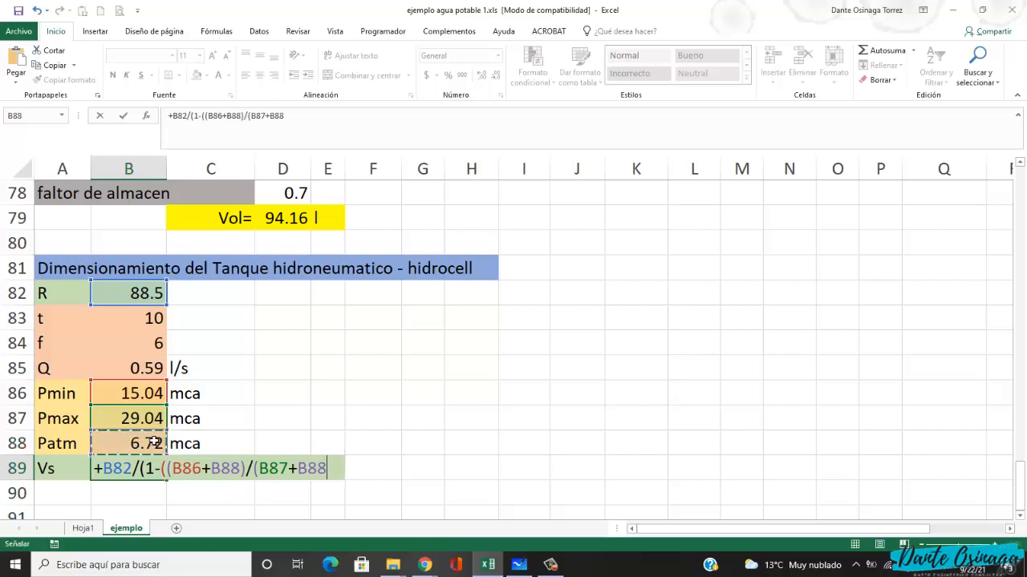
text()))
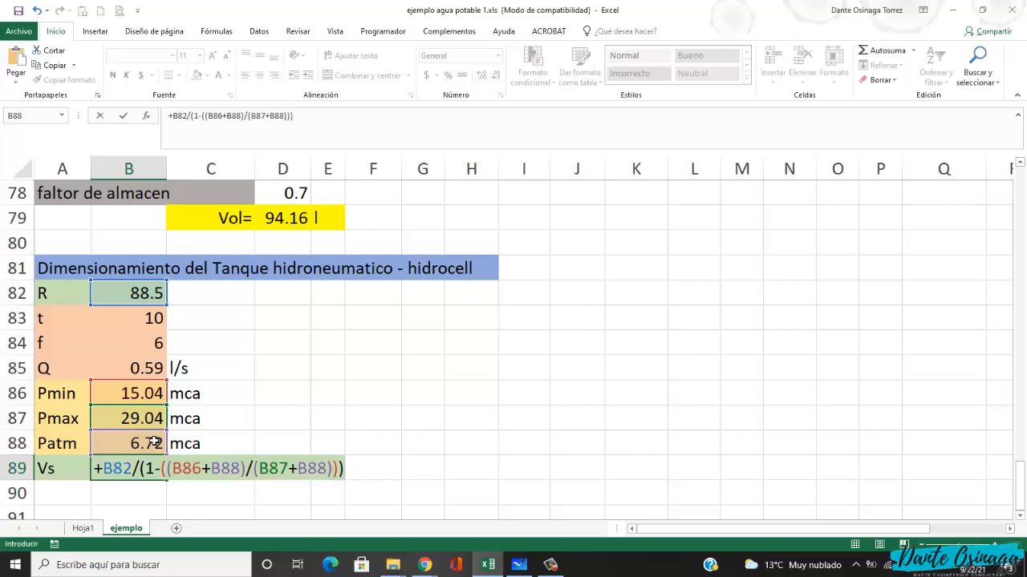
key(Return)
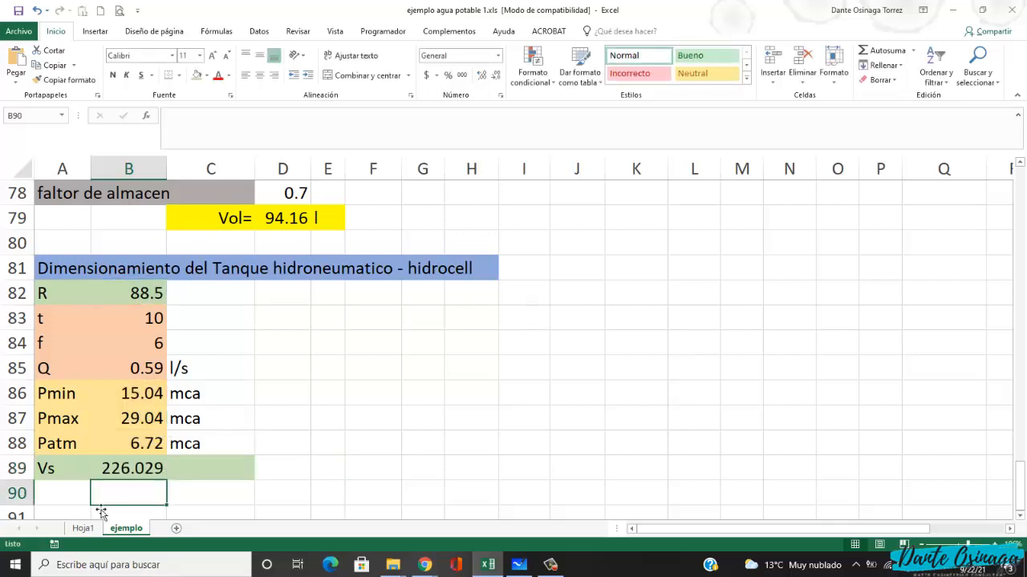
- Enter the unit l for Vs in C89
click(209, 476)
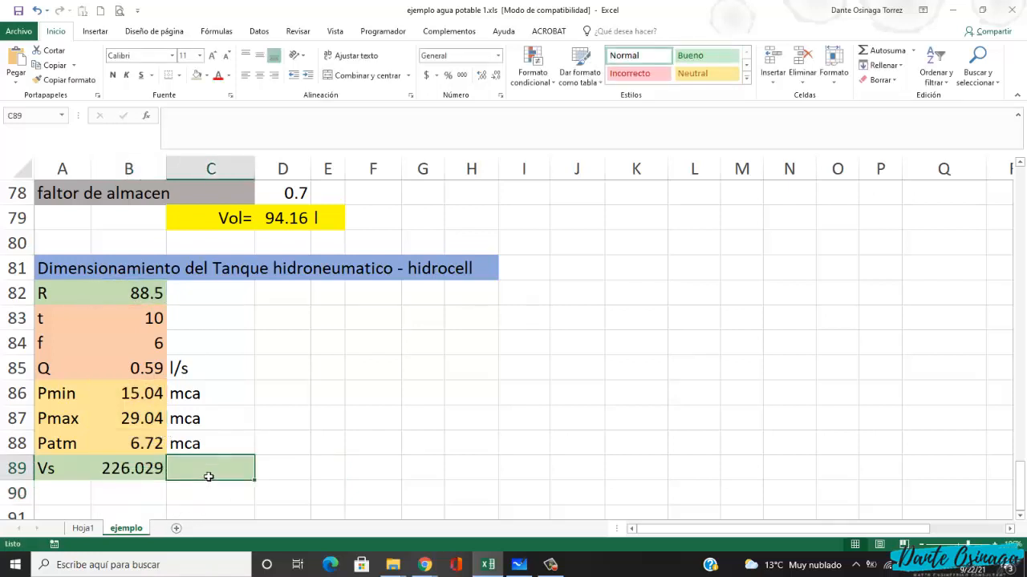
text(l/s)
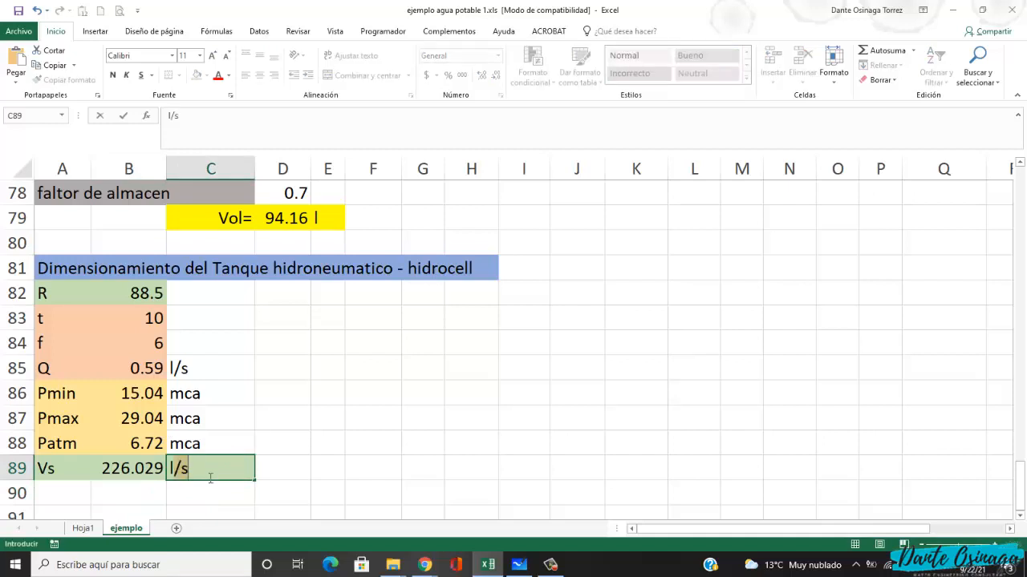
key(XF86AudioLowerVolume)
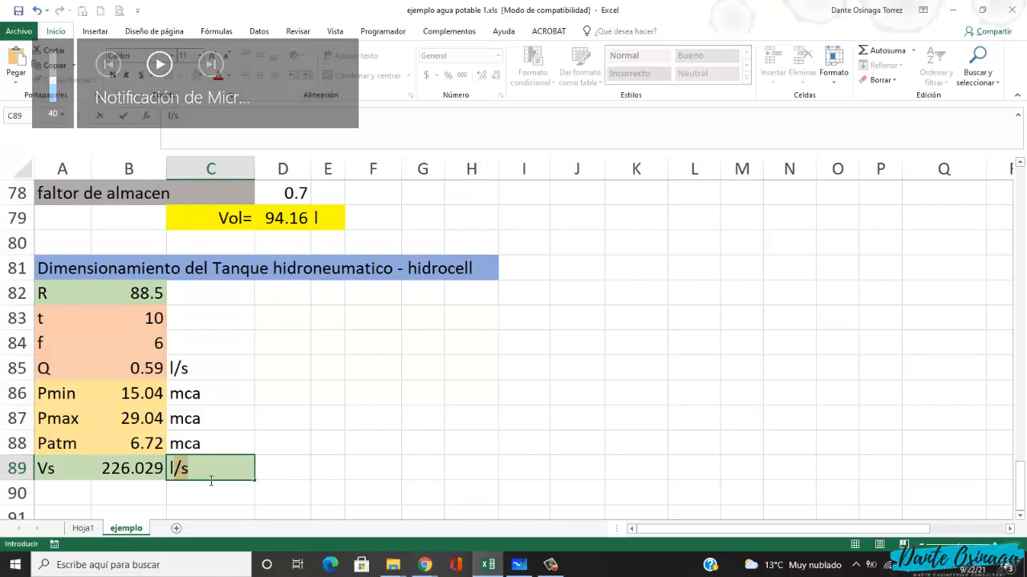
key(BackSpace)
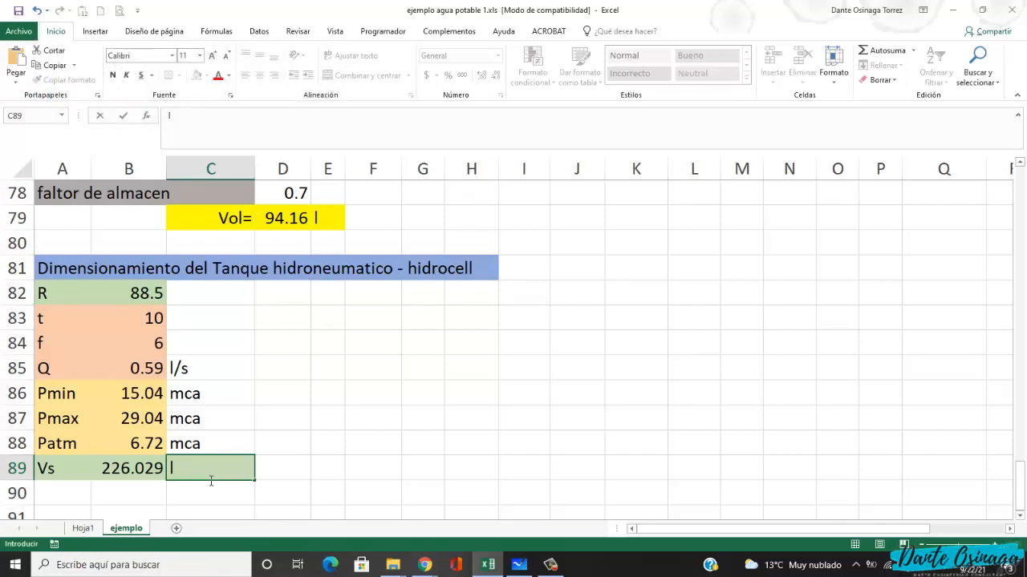
key(Return)
- Set the frequency f in B84 to 4 to recalculate the tank volume
click(158, 496)
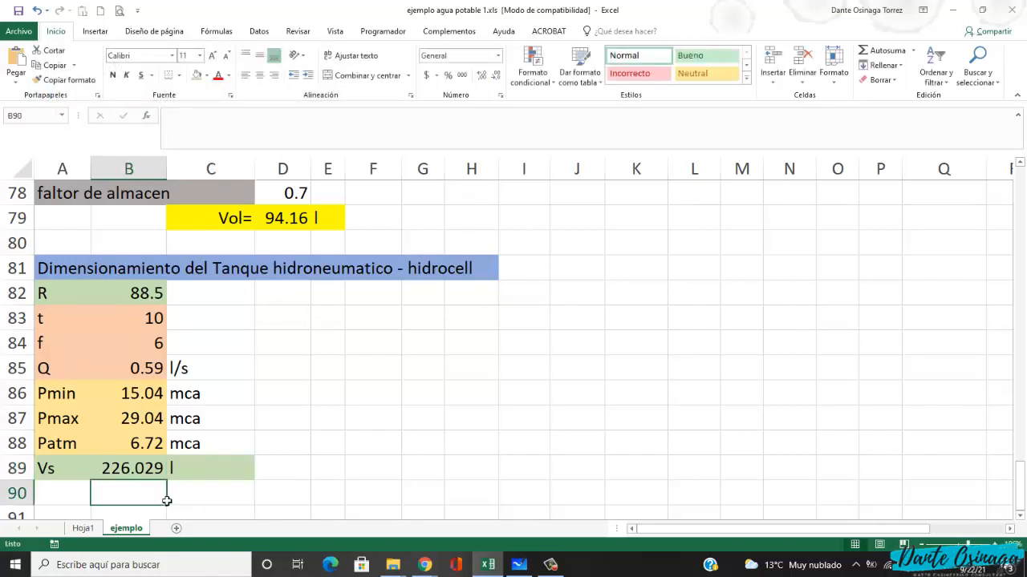
scroll(166, 500, down, 1)
click(65, 430)
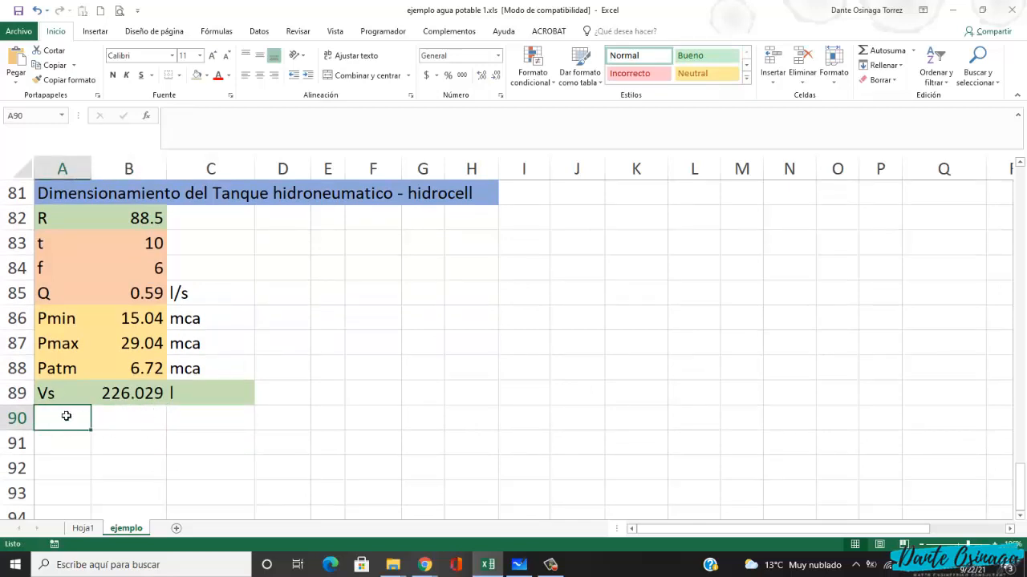
click(67, 394)
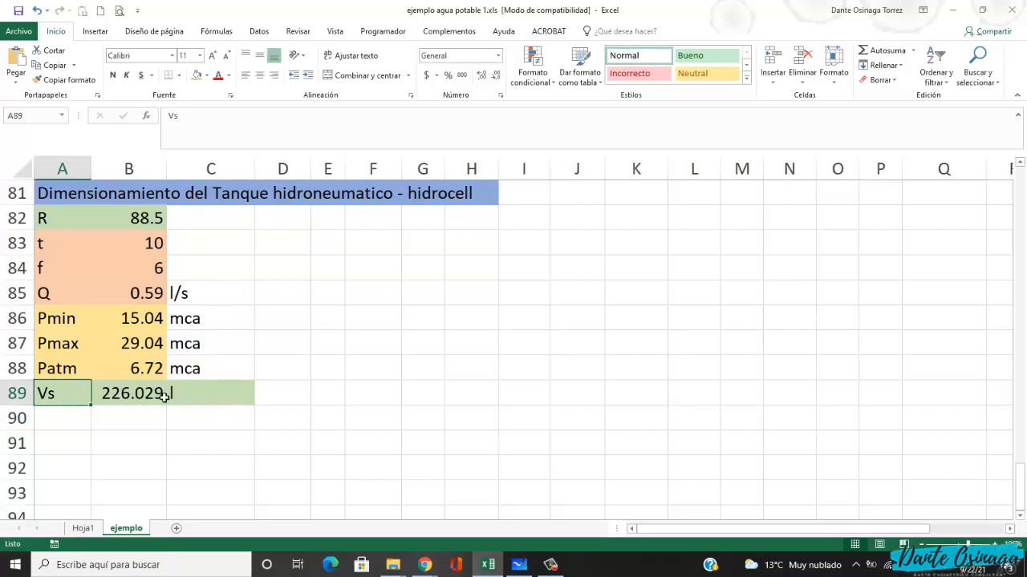
click(141, 272)
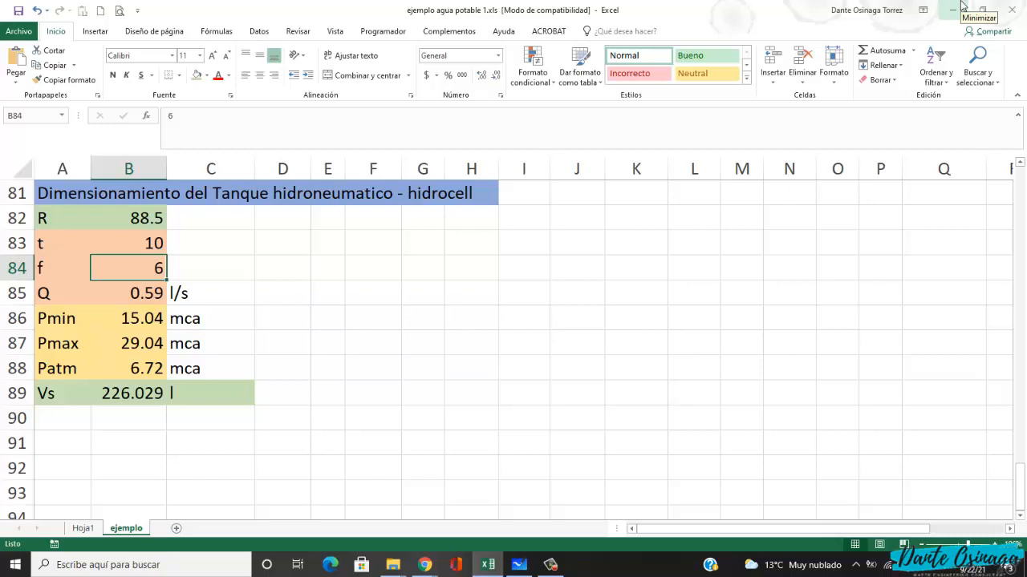
text(4)
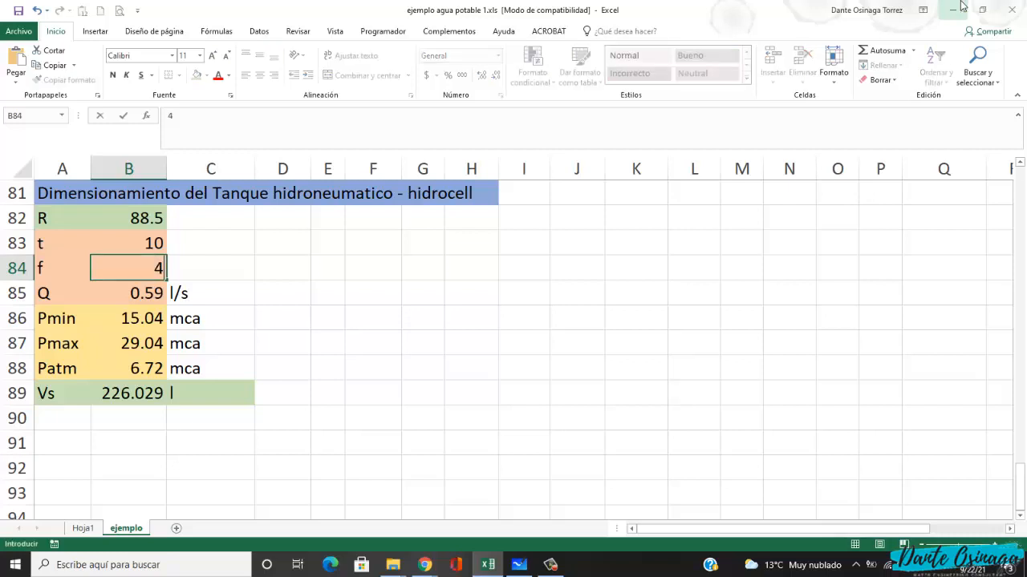
key(Return)
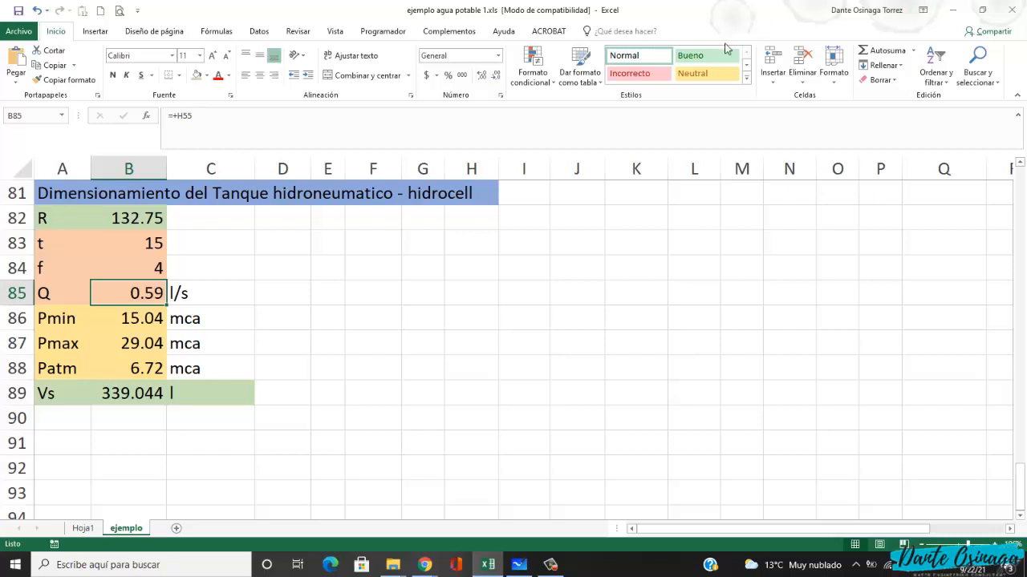
- Enter the unit min for t in C83
click(145, 246)
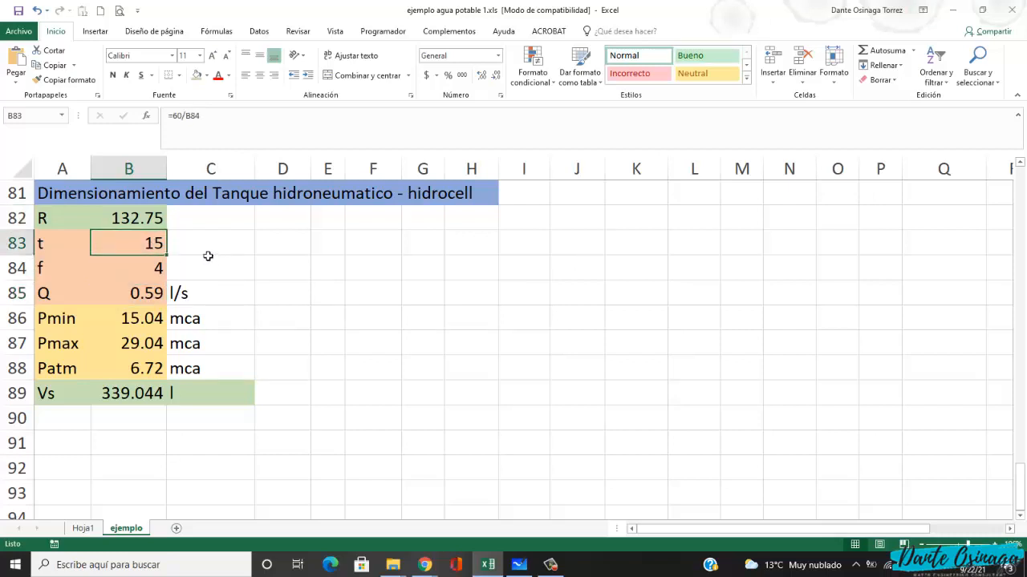
click(207, 251)
click(147, 271)
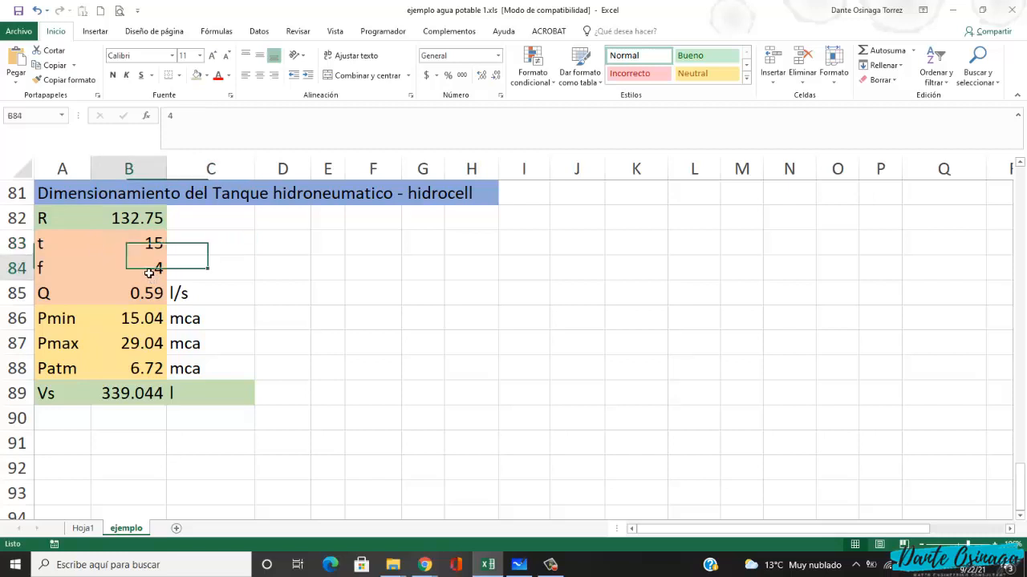
click(197, 253)
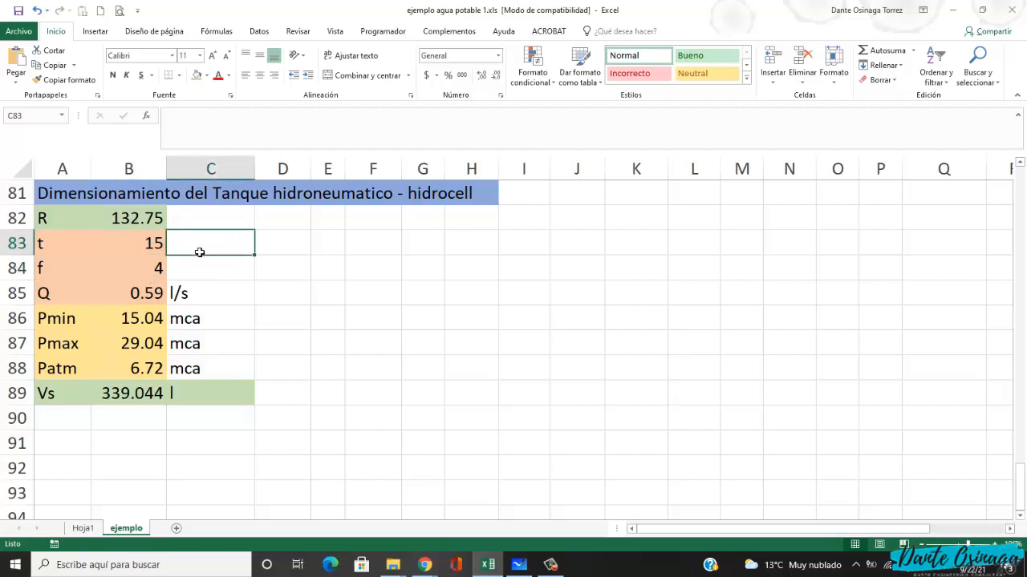
text(min)
key(Return)
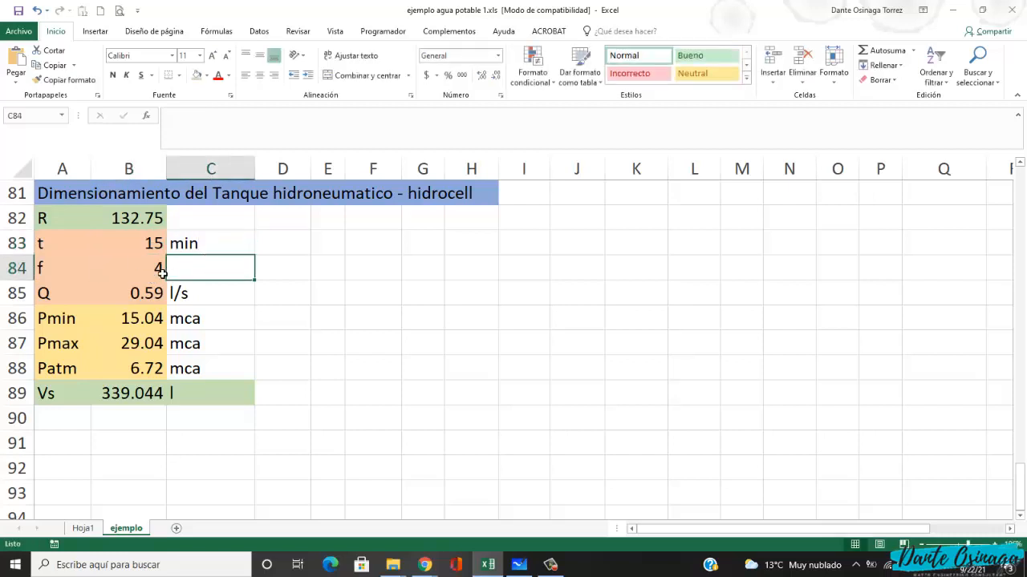
- Enter the unit ciclos for f in C84
click(164, 268)
key(Right)
text(c)
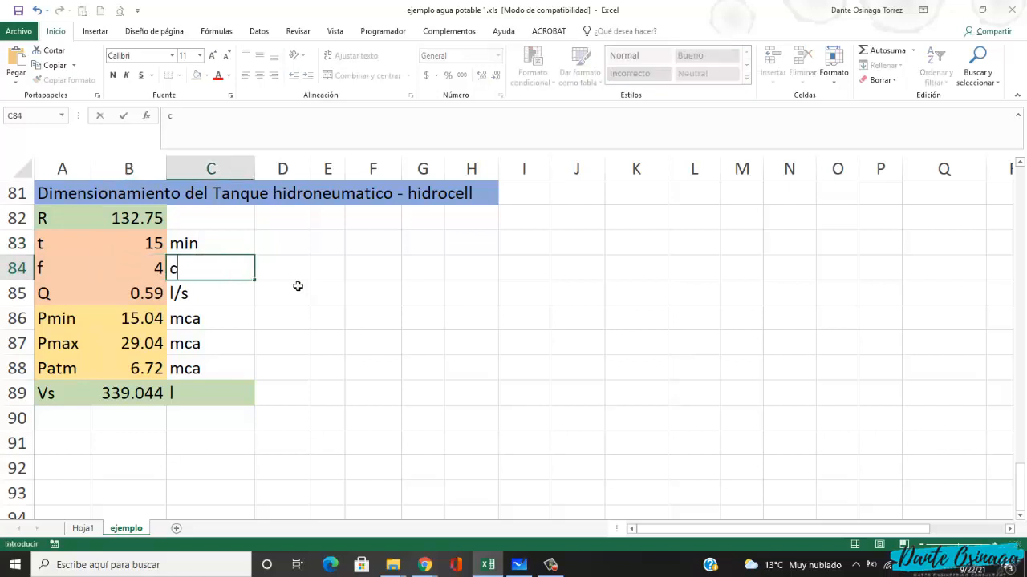
text(iclos)
key(Return)
key(Up)
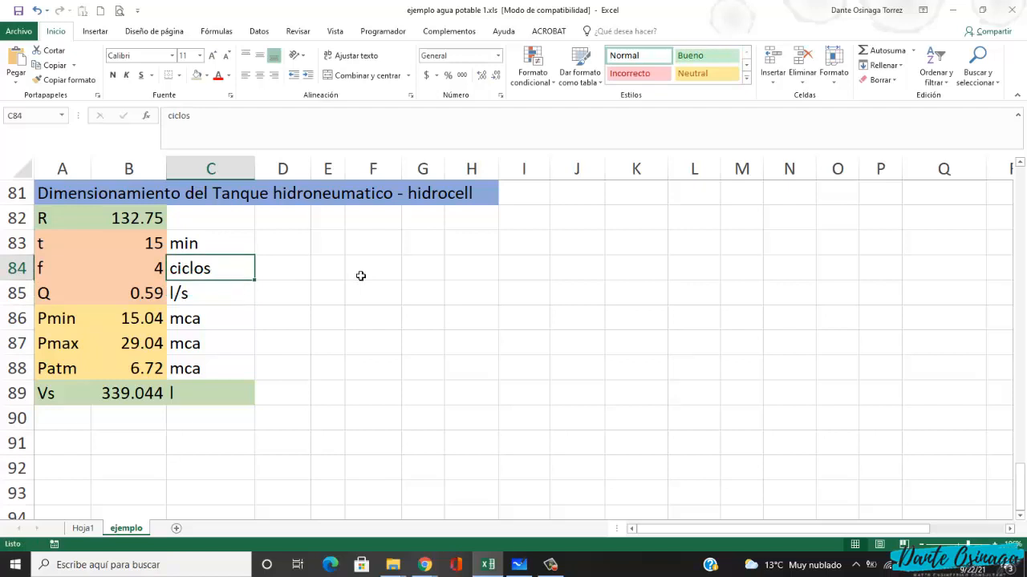
- Set the frequency f in B84 to 6 to recalculate the tank volume Vs
click(128, 396)
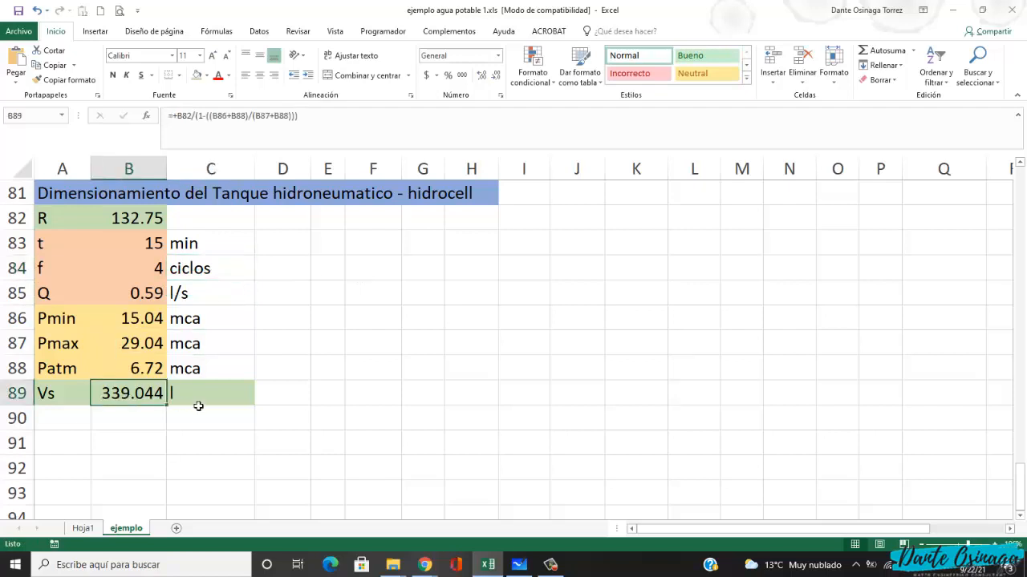
key(Up)
key(Up)
key(Up)
key(Up)
key(Up)
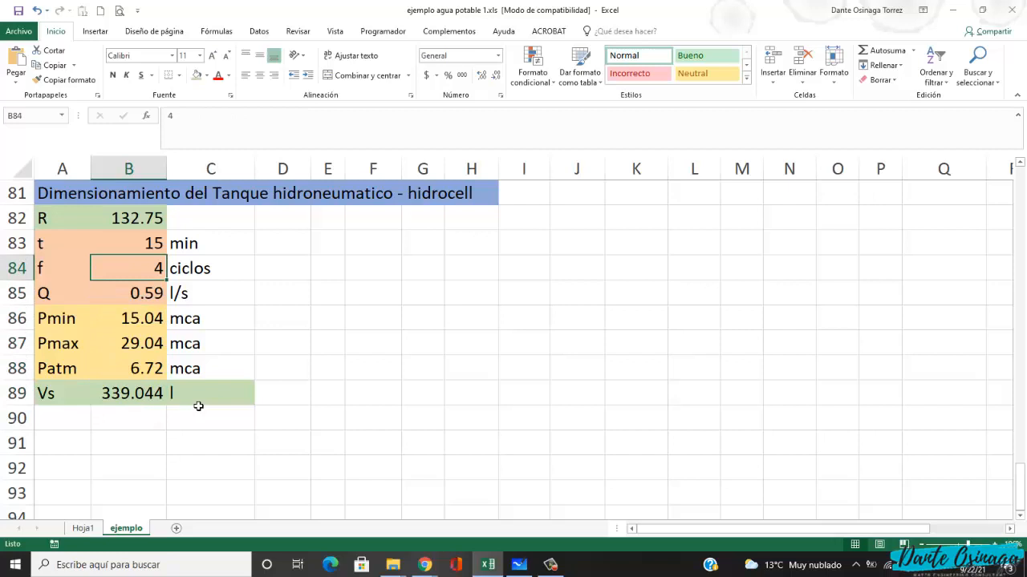
text(6)
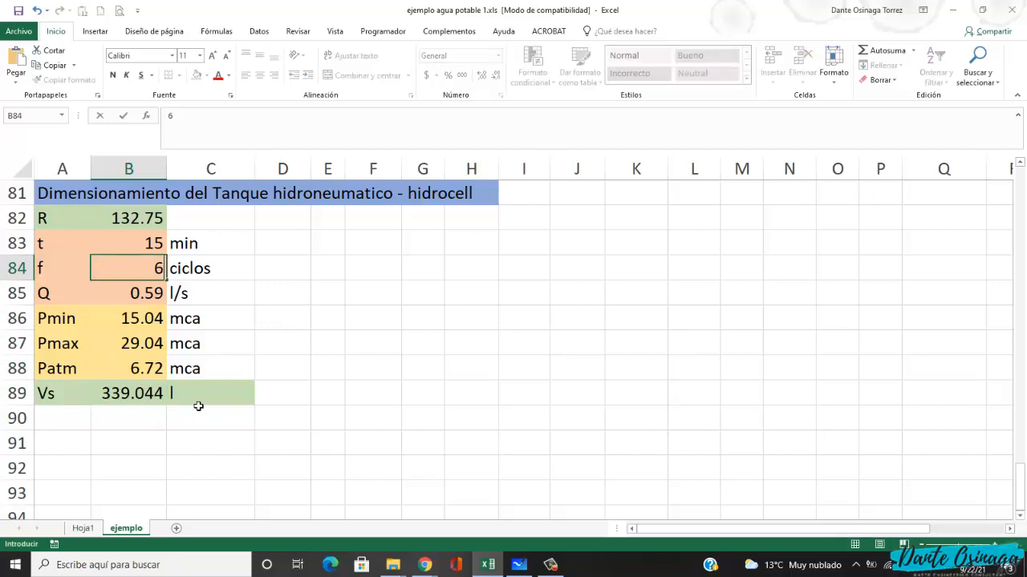
key(Return)
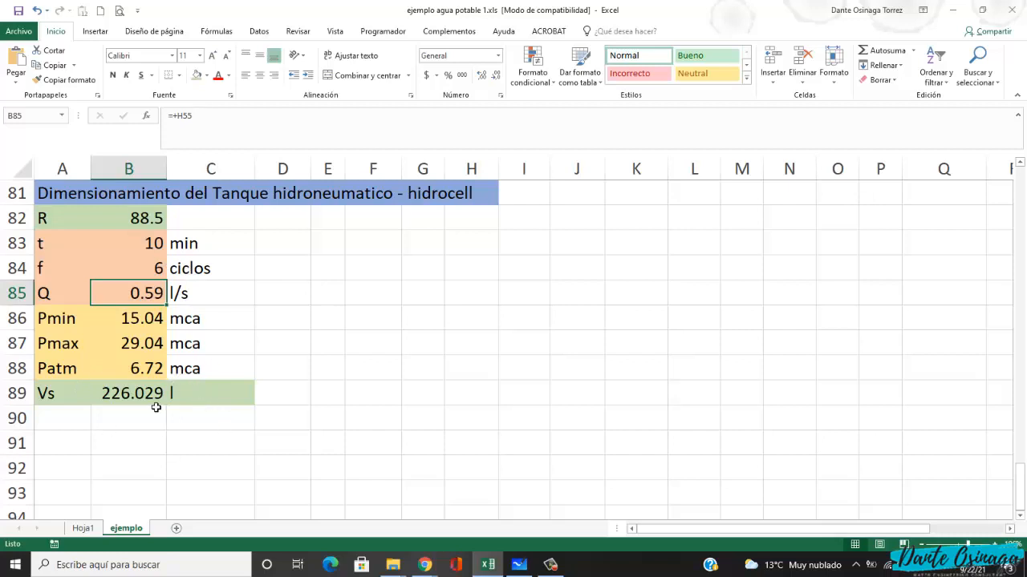
click(229, 400)
click(305, 400)
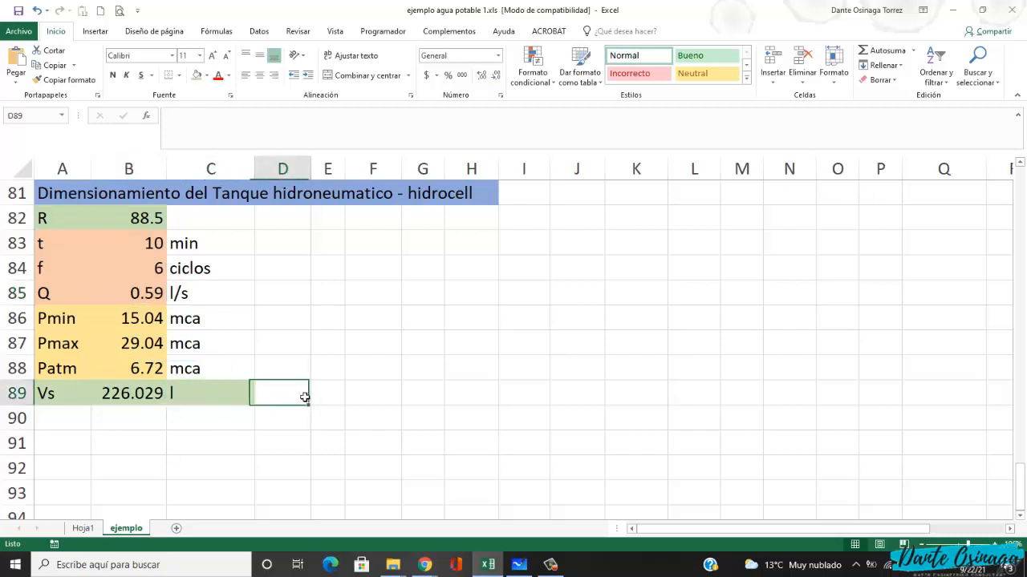
click(229, 419)
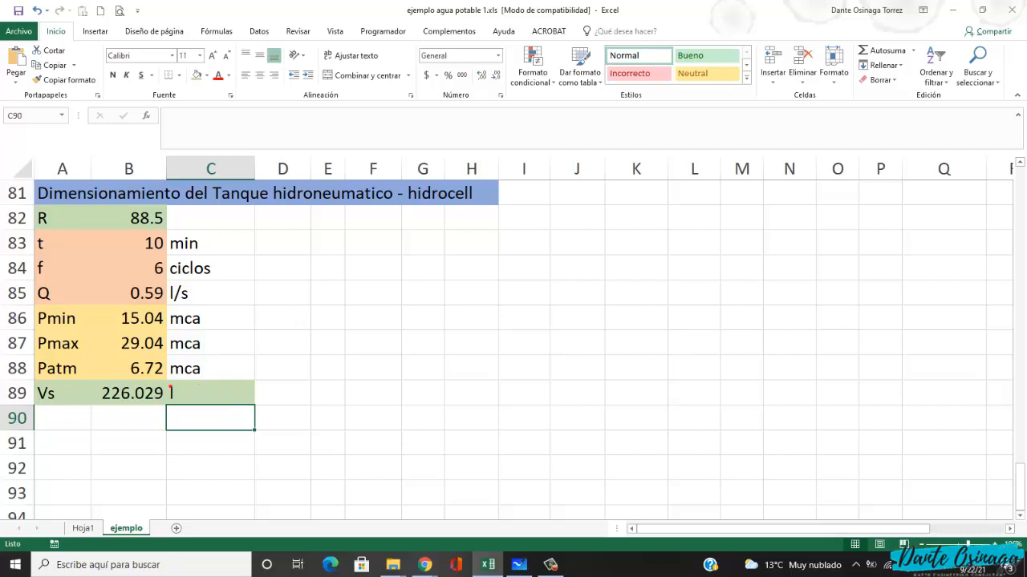
mouse_move(172, 388)
mouse_down()
mouse_move(101, 381)
mouse_move(107, 411)
mouse_move(176, 401)
mouse_move(168, 380)
mouse_up()
- Format the Vs result in B89 as a number with two decimals
click(133, 403)
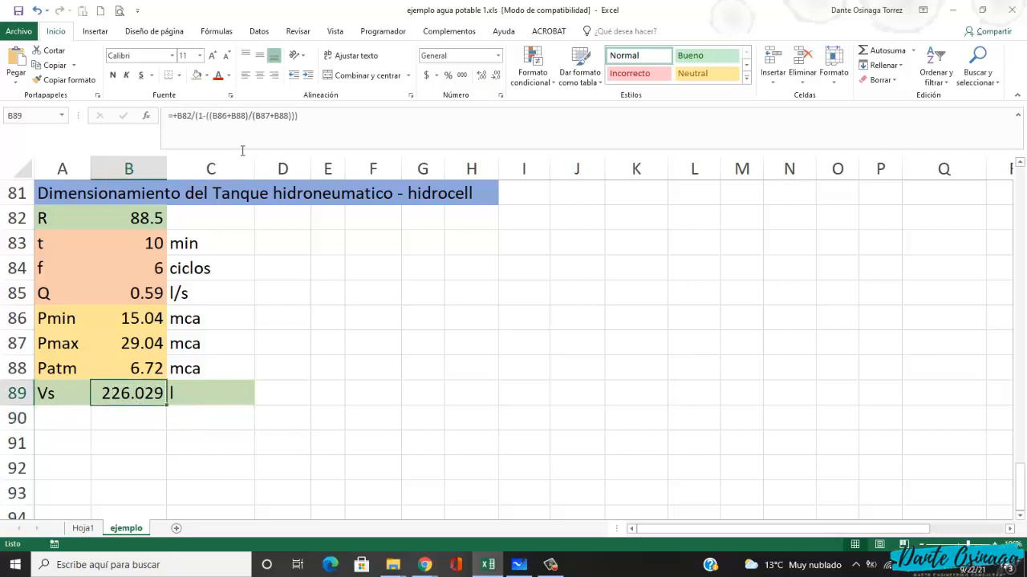
click(495, 75)
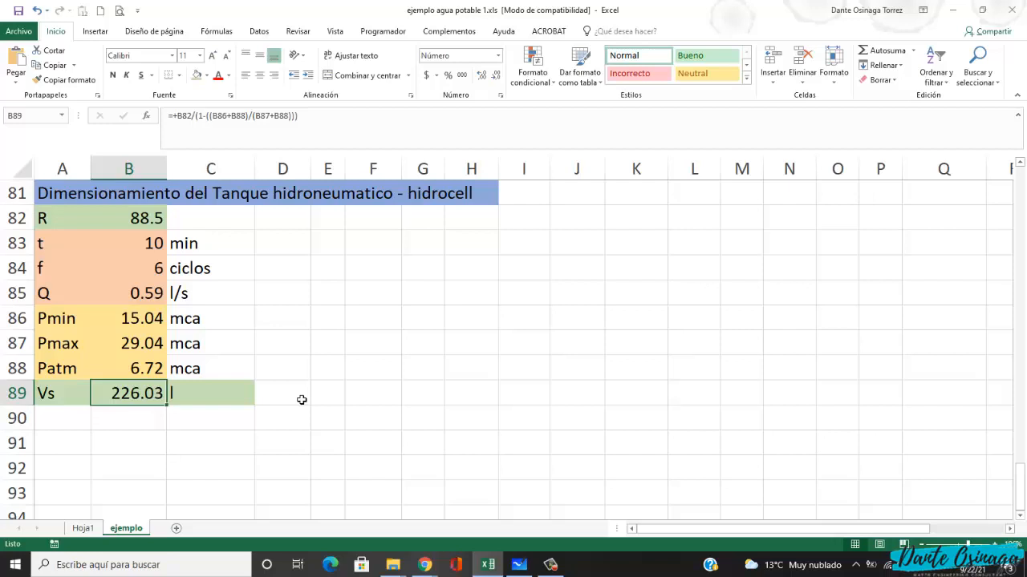
- Enter the heading Dimensionamiento de la Bomba in A91, below the hydropneumatic tank table
click(72, 427)
click(74, 449)
click(138, 443)
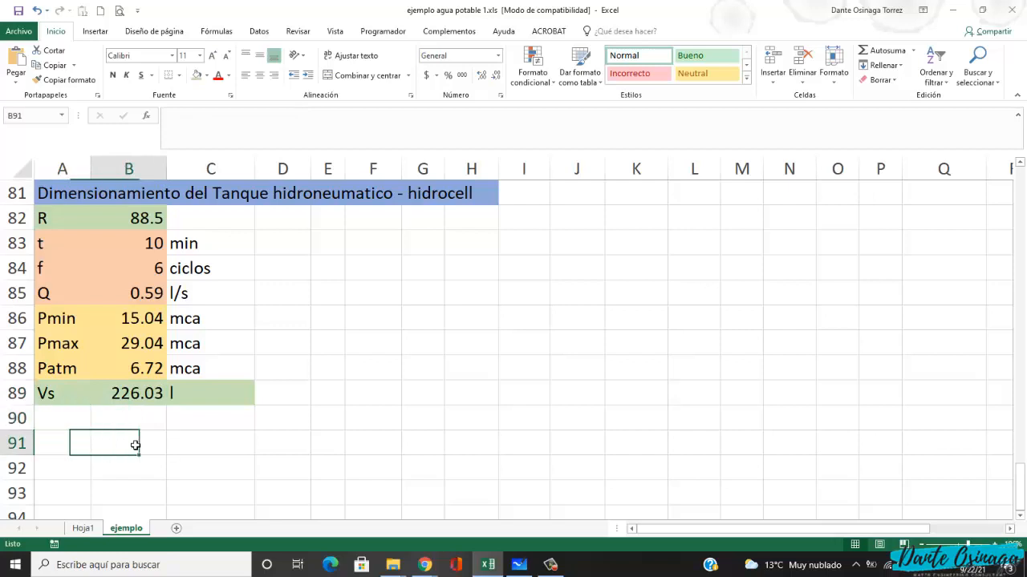
click(220, 444)
click(88, 444)
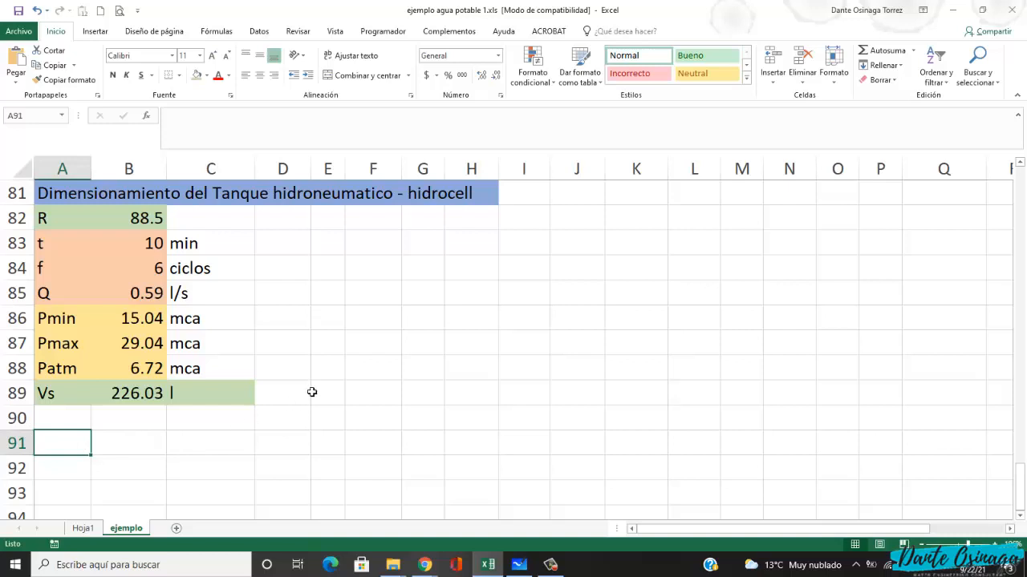
text(Dimensionamiento)
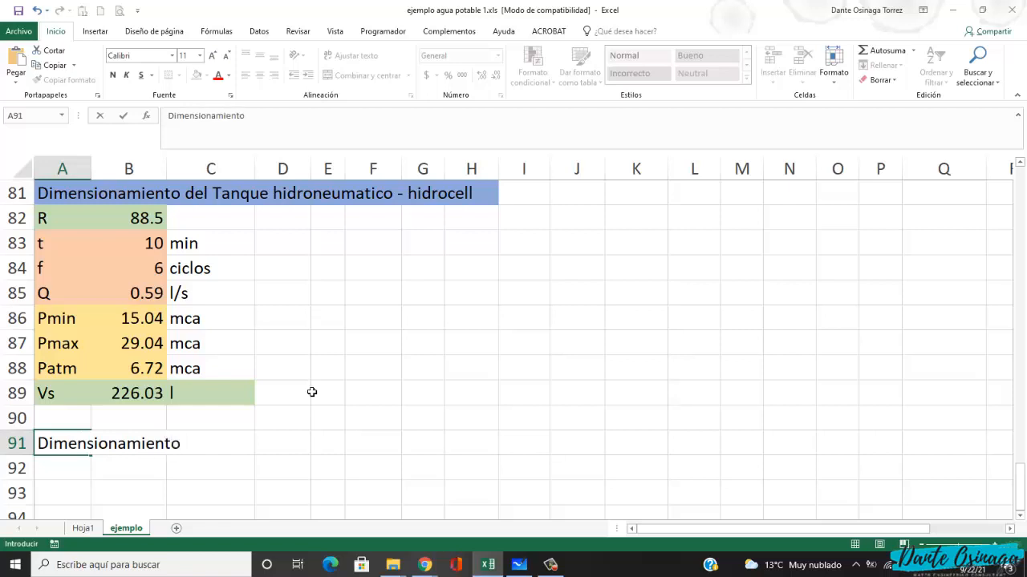
text( de la bom)
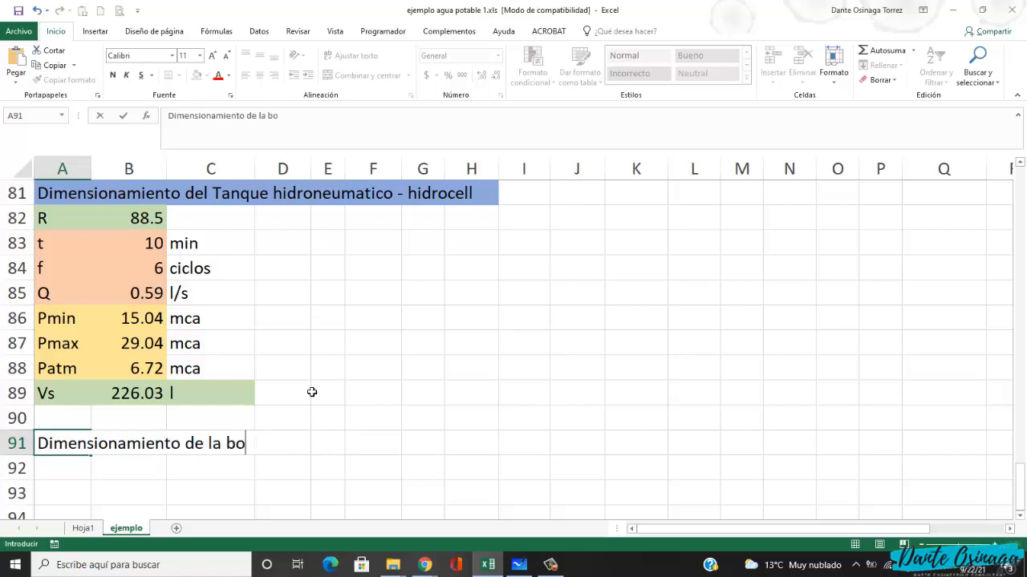
key(BackSpace)
key(BackSpace)
key(BackSpace)
text(Bomba)
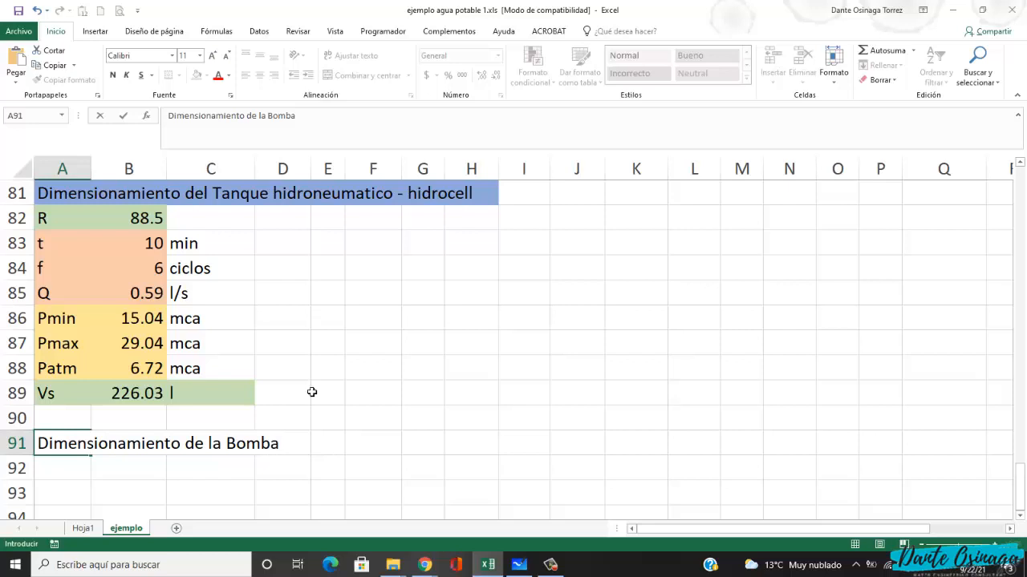
key(Return)
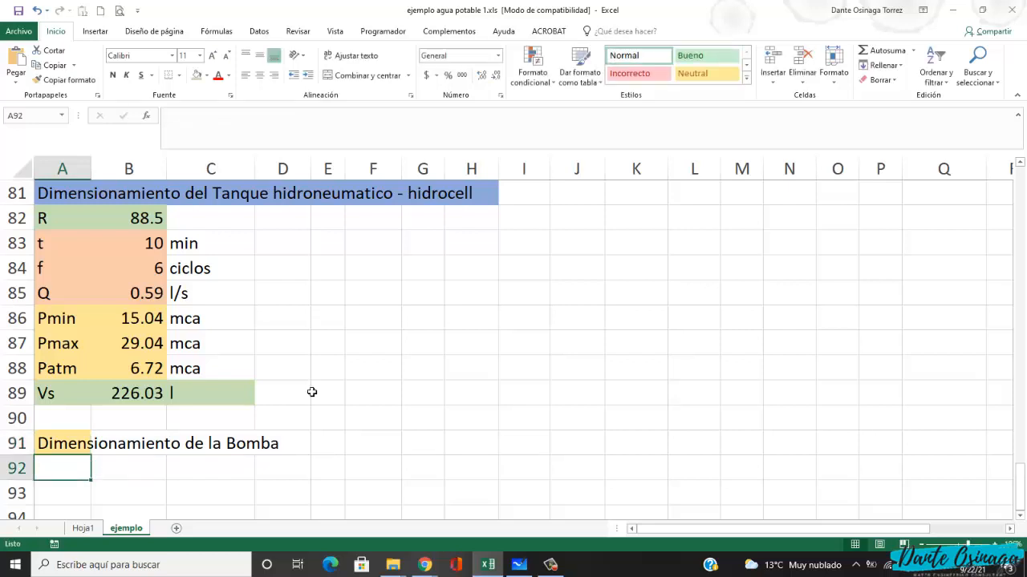
- Fill the pump heading range A91:D91 with the same blue as the tank heading
drag(95, 443, 280, 444)
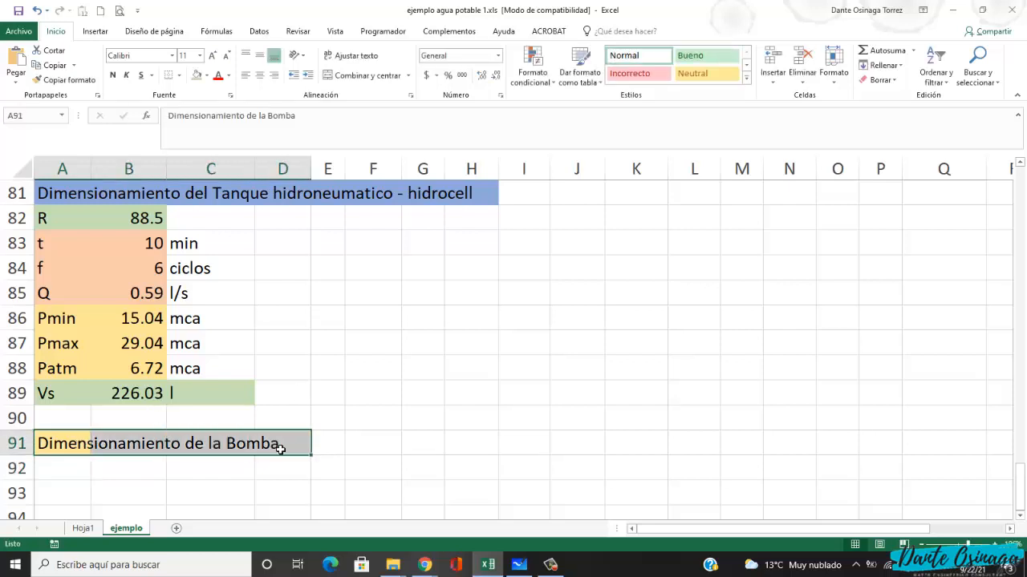
click(206, 75)
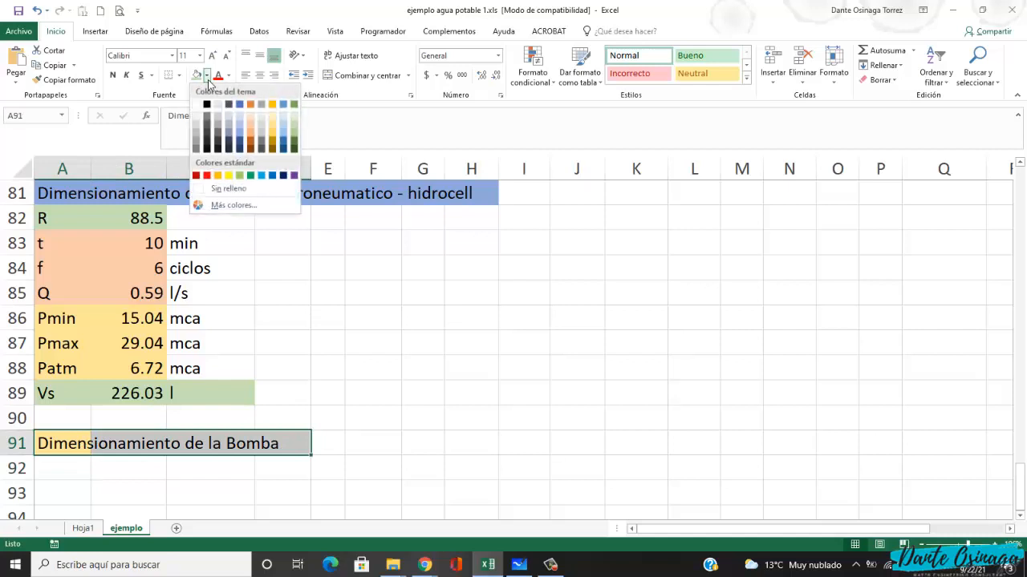
click(240, 138)
click(303, 376)
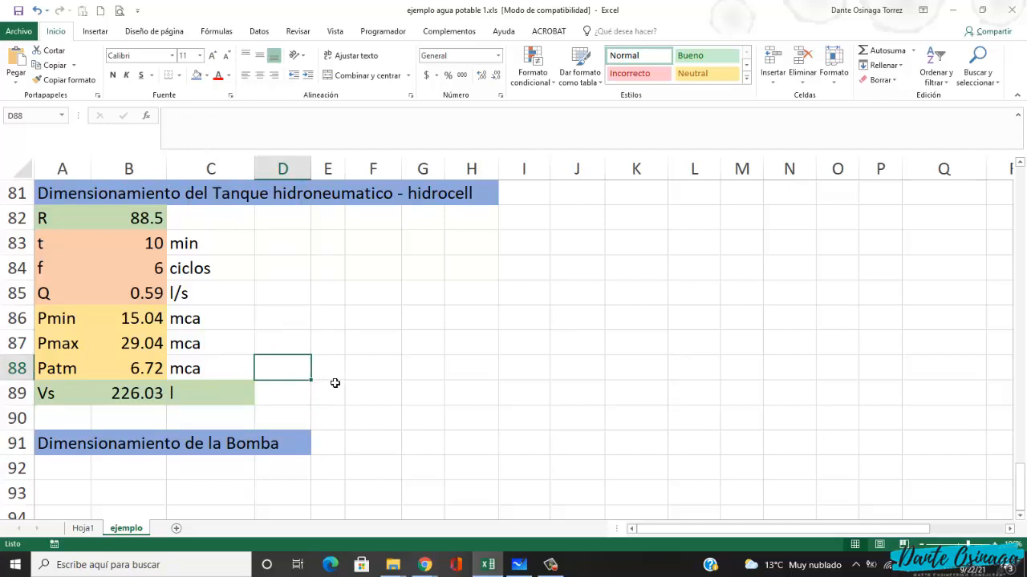
- Select A92 below the pump heading and circle the Pmin row of the tank table for review
scroll(346, 381, down, 1)
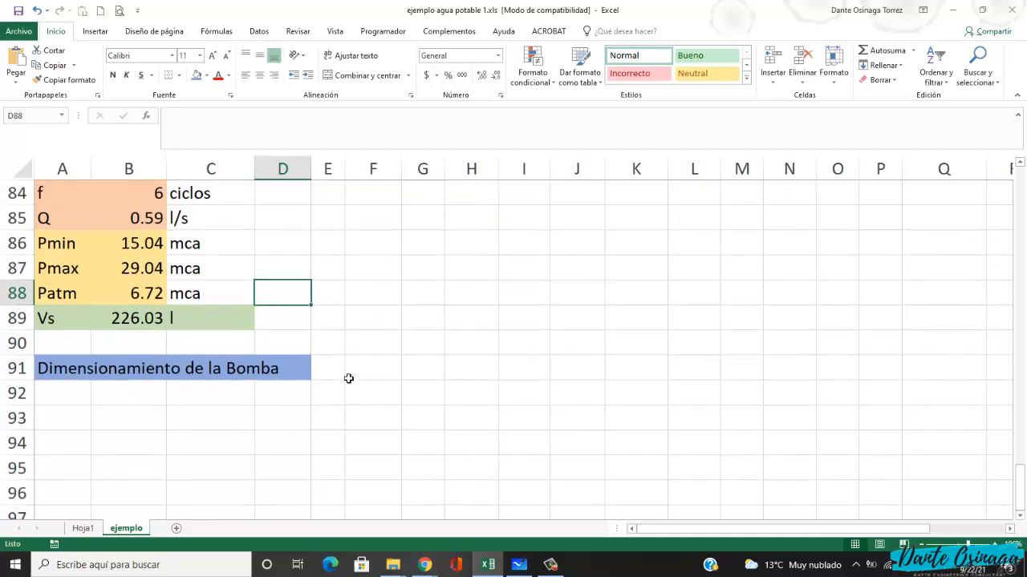
scroll(348, 379, up, 1)
click(78, 472)
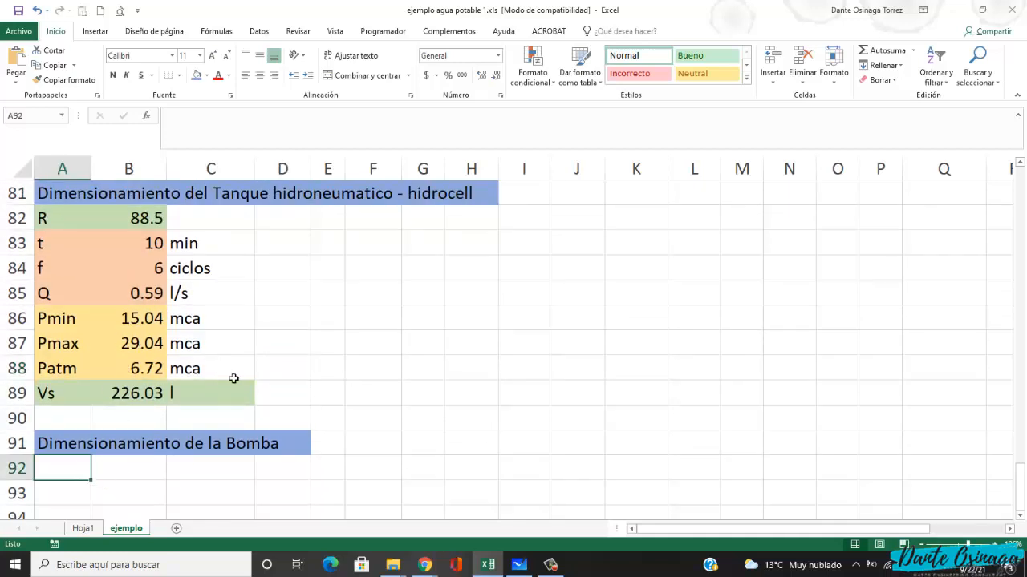
scroll(233, 384, up, 1)
scroll(236, 393, down, 1)
mouse_move(233, 316)
mouse_down()
mouse_move(31, 307)
mouse_move(32, 322)
mouse_move(56, 332)
mouse_move(213, 328)
mouse_move(230, 318)
mouse_up()
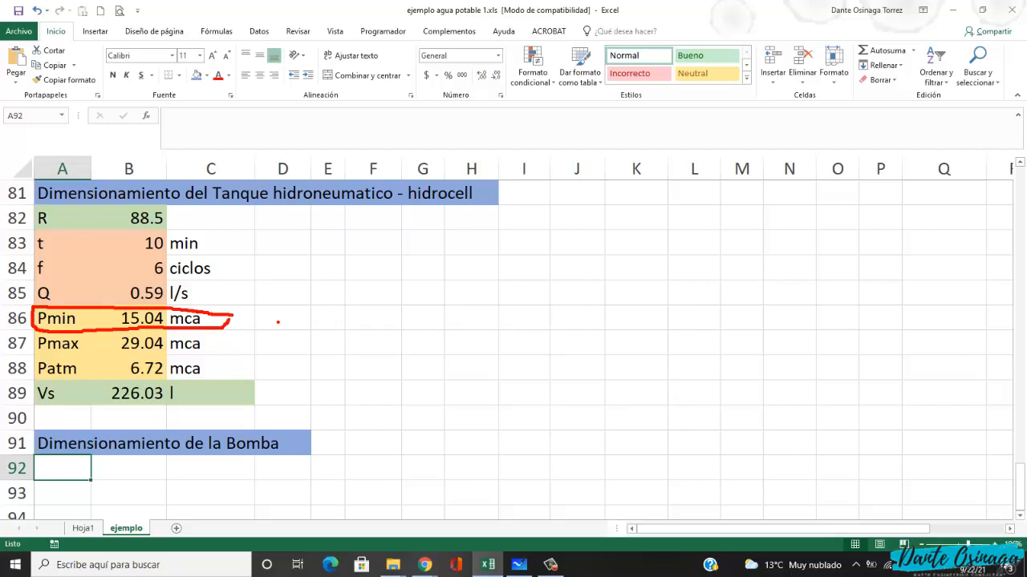
key(Escape)
- Examine the pressure in S55 for segment 41-33 of the network table and return to the pump section
scroll(386, 336, up, 5)
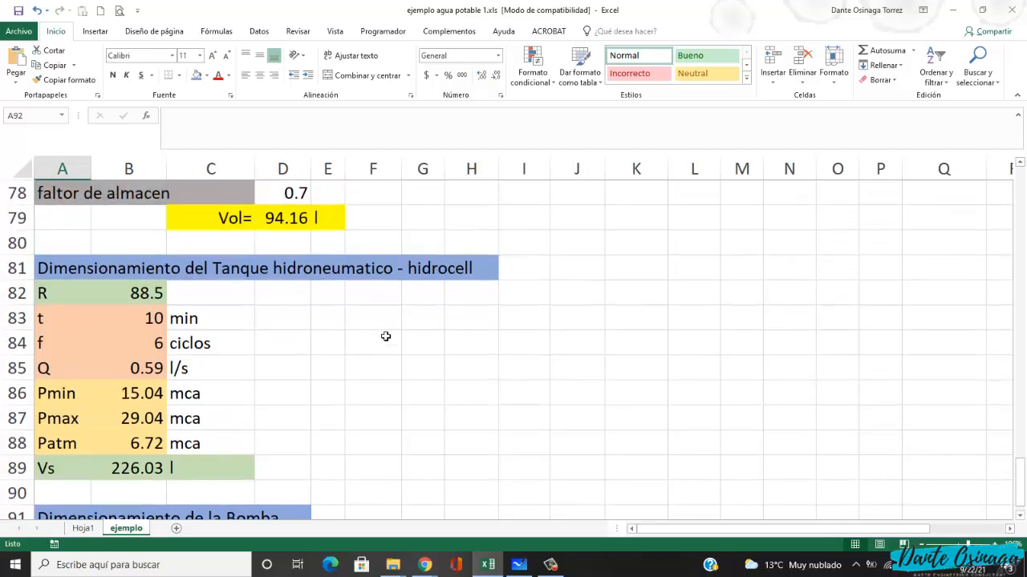
scroll(386, 337, up, 8)
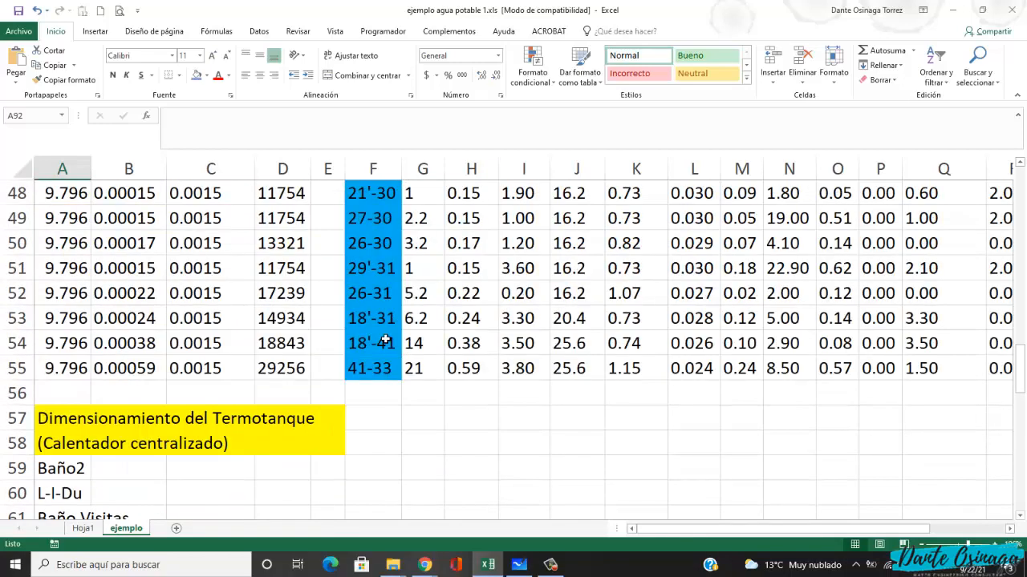
scroll(386, 353, down, 1)
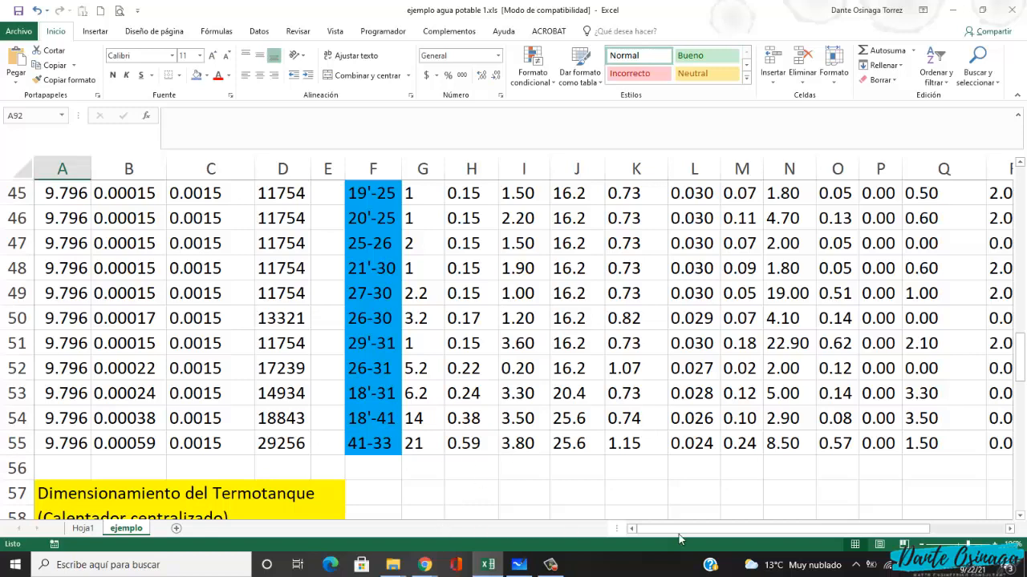
drag(712, 531, 787, 533)
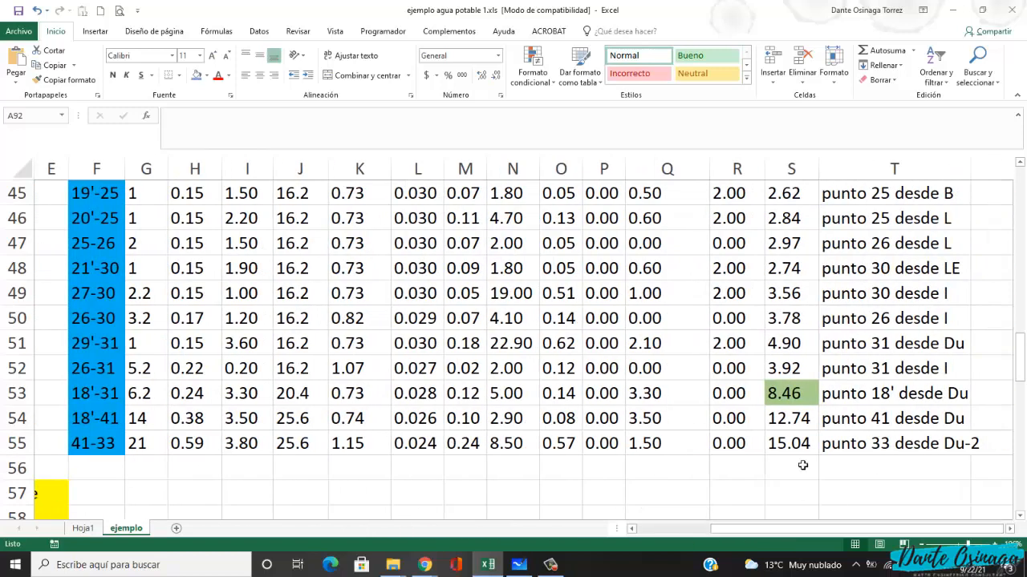
mouse_move(820, 450)
mouse_down()
mouse_move(811, 431)
mouse_move(764, 439)
mouse_move(800, 461)
mouse_move(822, 447)
mouse_up()
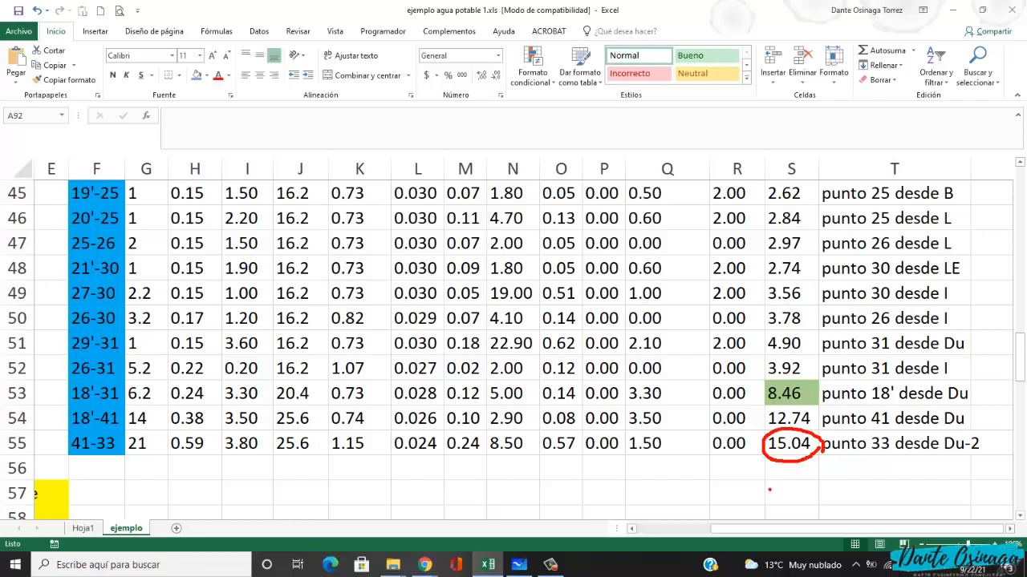
mouse_move(769, 479)
mouse_down()
mouse_move(776, 504)
mouse_move(779, 475)
mouse_move(798, 502)
mouse_up()
key(Escape)
scroll(307, 449, down, 1)
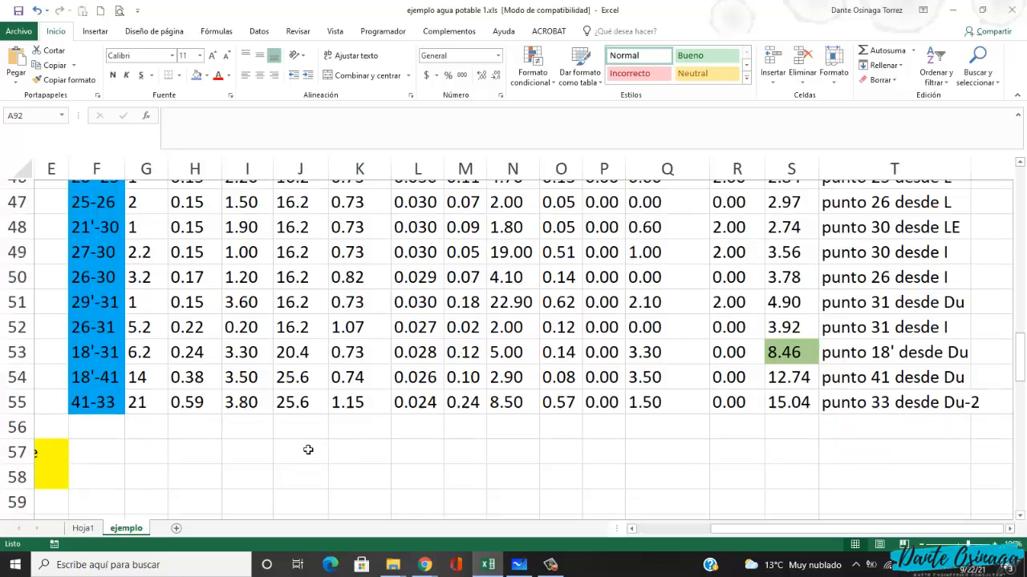
scroll(664, 532, left, 3)
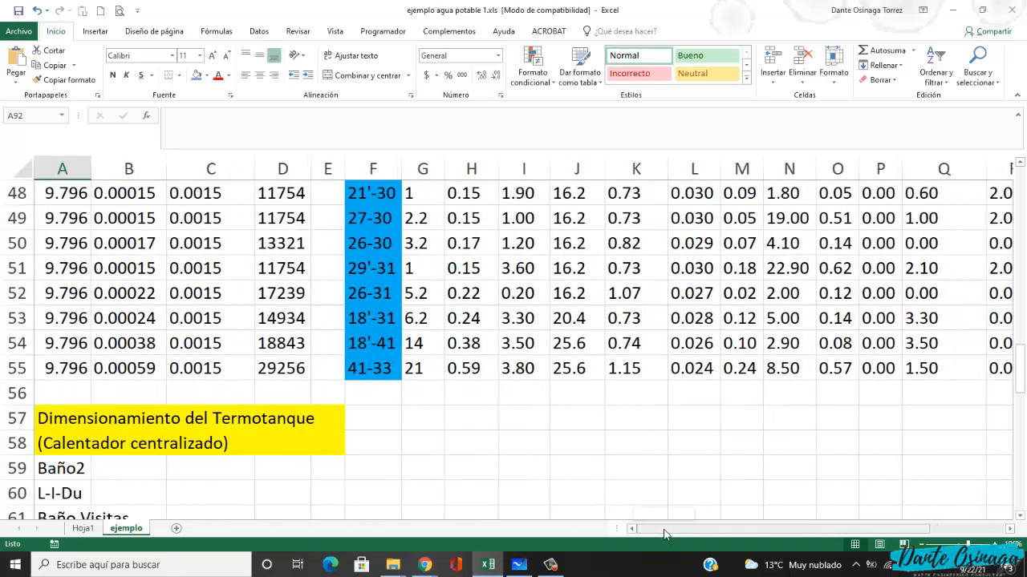
scroll(401, 461, down, 9)
scroll(285, 436, down, 3)
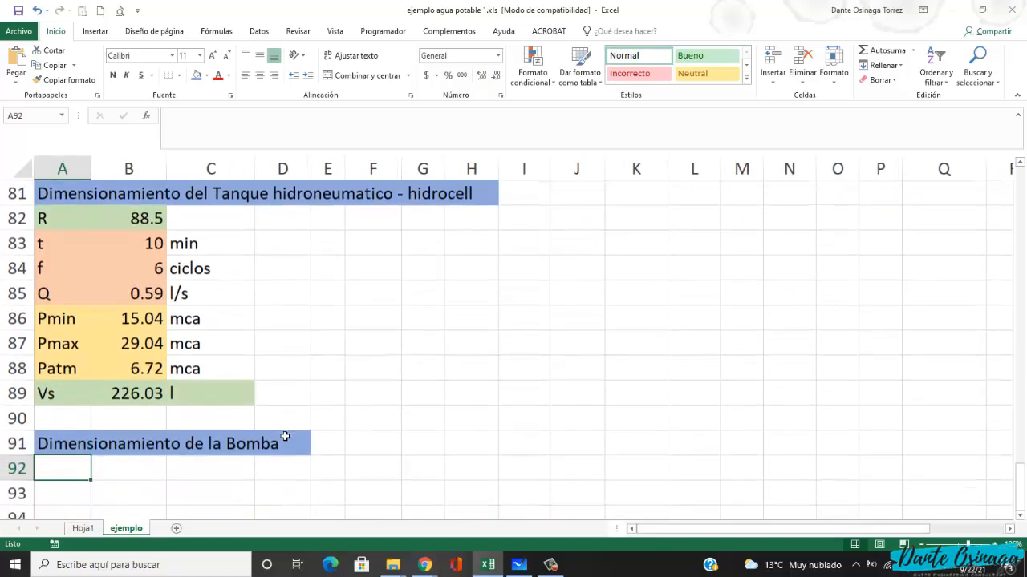
scroll(293, 424, up, 1)
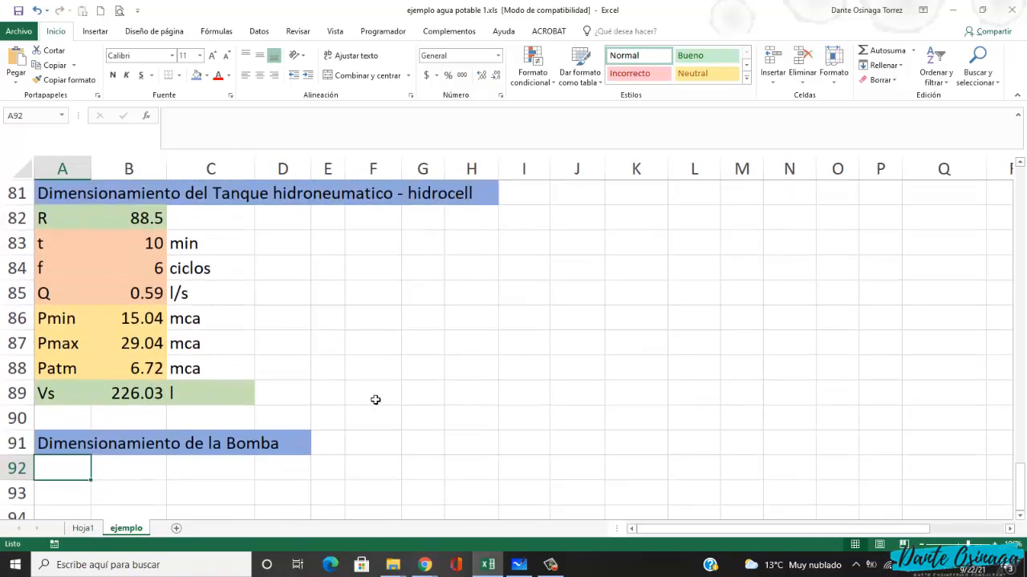
- Switch to Microsoft Whiteboard, tick g, Q and η in the power formula, write 67% beside η and draw an arrow pointing to Hm
click(518, 565)
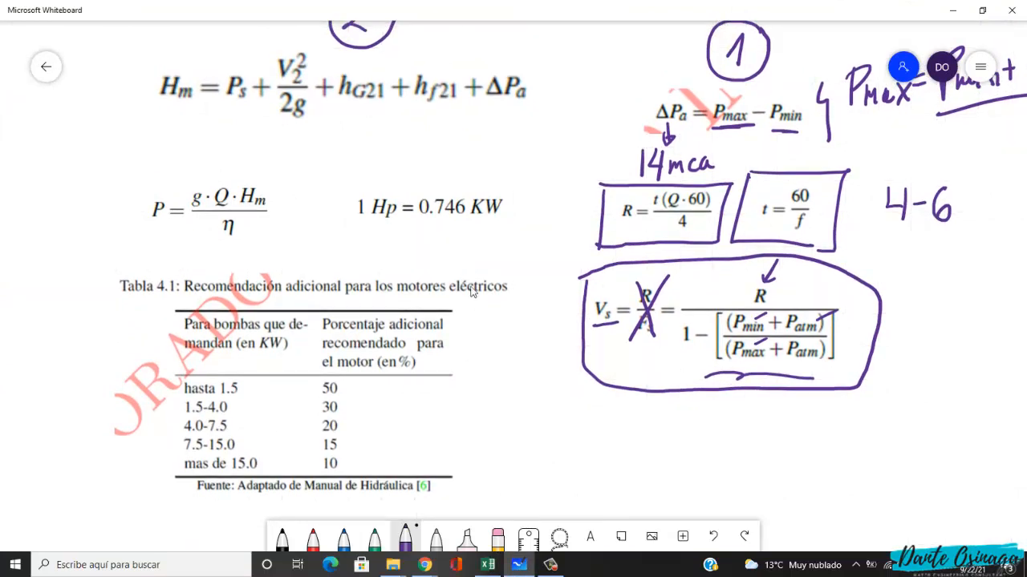
scroll(481, 321, up, 2)
scroll(484, 328, down, 1)
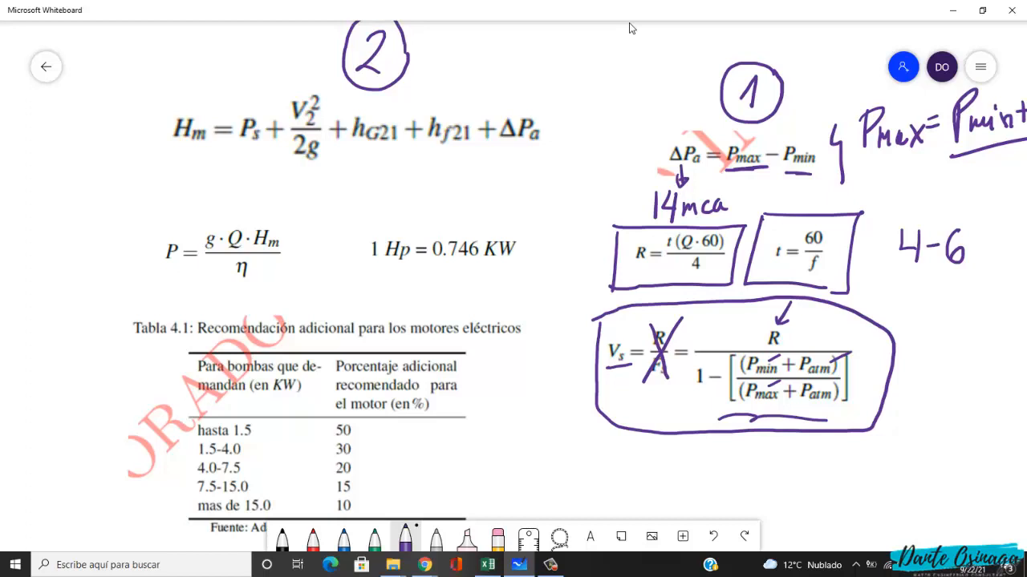
drag(210, 223, 241, 196)
drag(241, 215, 264, 208)
drag(248, 275, 261, 272)
mouse_move(291, 273)
mouse_down()
mouse_move(280, 303)
mouse_move(282, 291)
mouse_move(308, 308)
mouse_move(311, 289)
mouse_up()
mouse_move(329, 280)
mouse_down()
mouse_move(328, 305)
mouse_move(345, 297)
mouse_up()
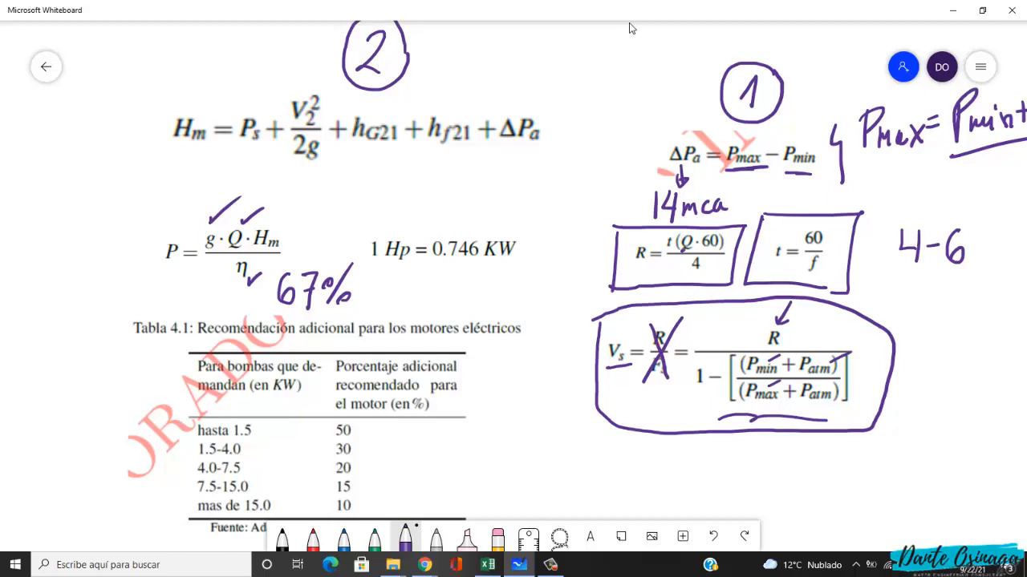
mouse_move(138, 127)
mouse_down()
mouse_move(164, 129)
mouse_move(152, 138)
mouse_up()
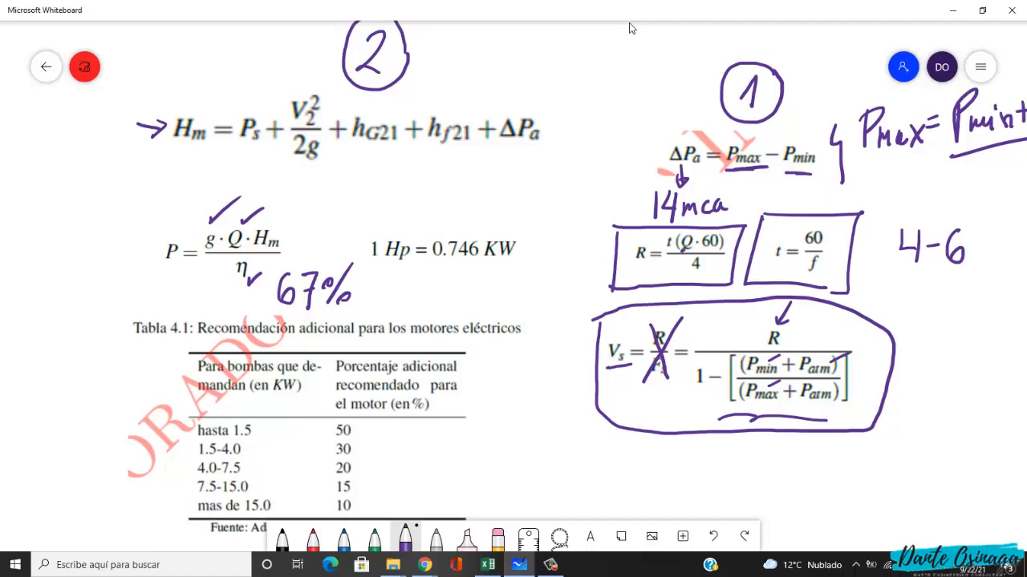
- Bracket the terms from Ps to ΔPa in the Hm formula, label the bracket Pmax and tick Hm in the power formula
drag(357, 147, 386, 161)
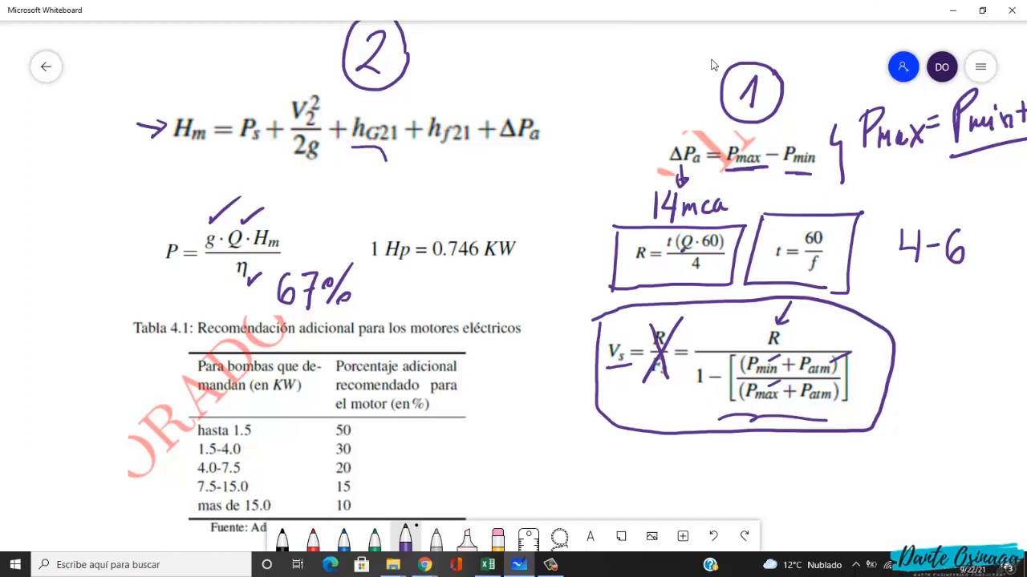
drag(634, 204, 664, 185)
mouse_move(385, 155)
mouse_down()
mouse_move(390, 172)
mouse_move(410, 160)
mouse_move(531, 162)
mouse_move(545, 149)
mouse_up()
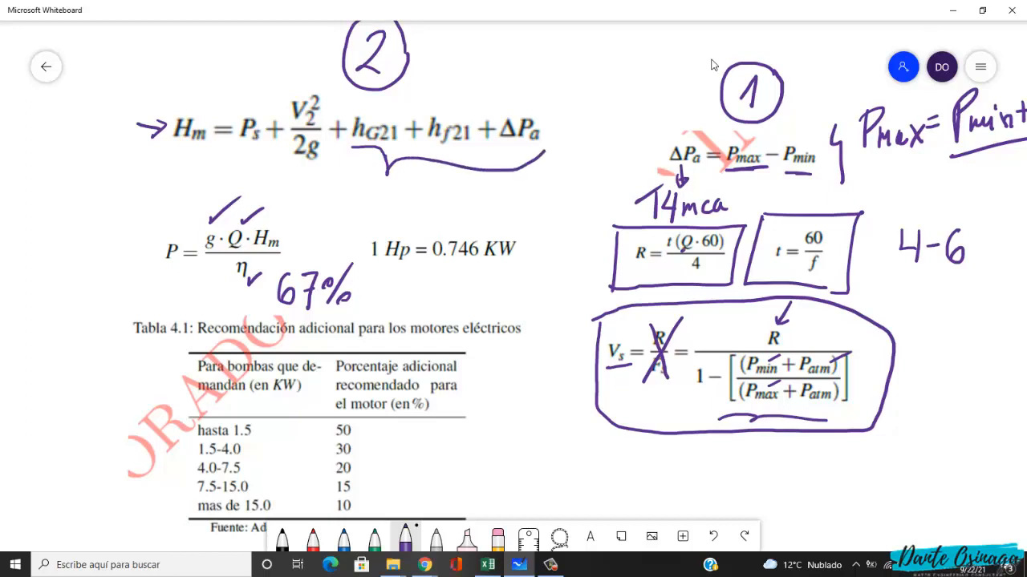
mouse_move(240, 144)
mouse_down()
mouse_move(358, 157)
mouse_move(378, 211)
mouse_move(382, 197)
mouse_up()
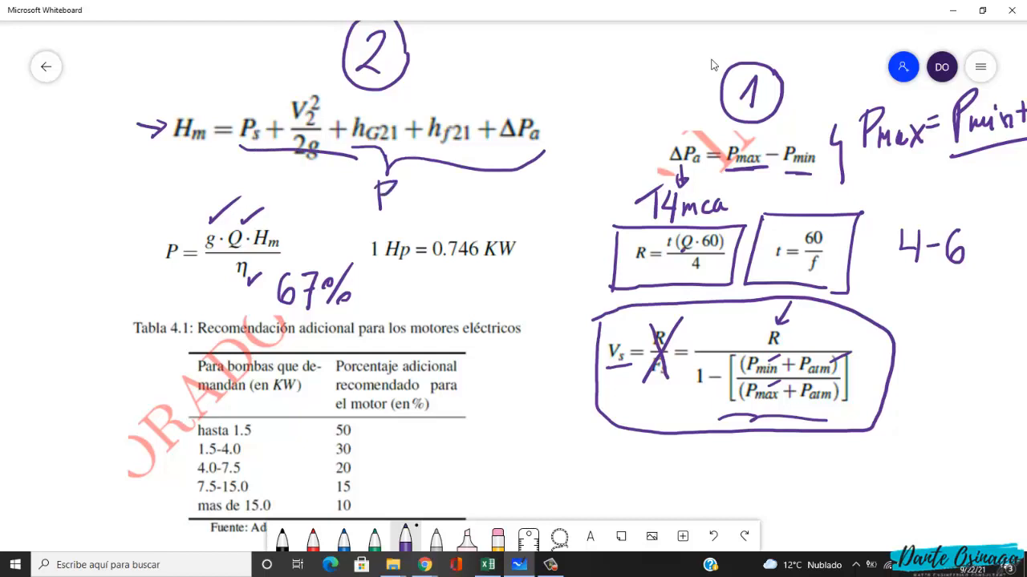
mouse_move(388, 209)
mouse_down()
mouse_move(406, 197)
mouse_move(409, 208)
mouse_move(415, 195)
mouse_move(427, 211)
mouse_move(445, 209)
mouse_move(430, 210)
mouse_up()
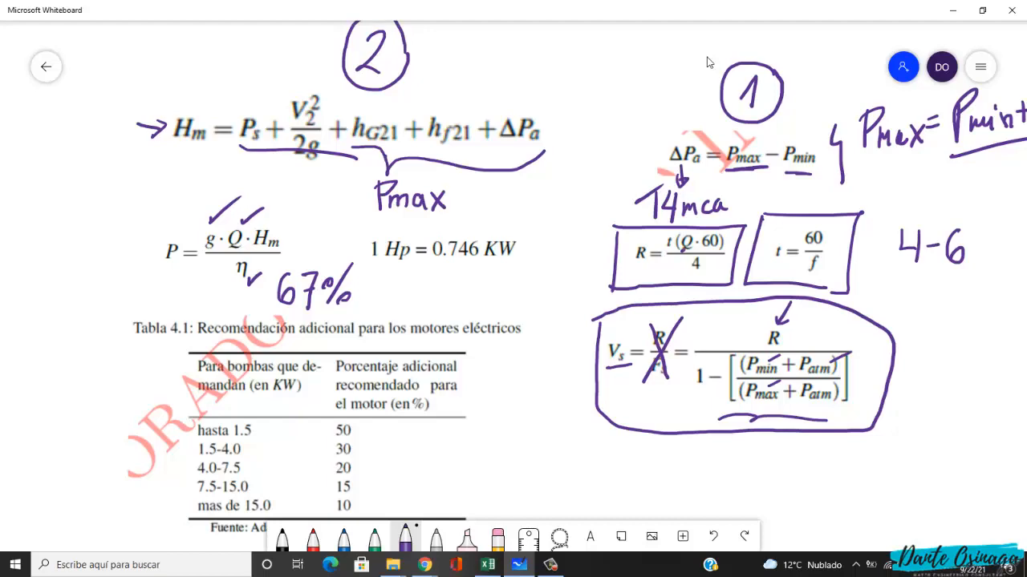
drag(282, 228, 322, 215)
- Switch to Excel and enter the labels g in A92 and Q in A93 below the pump heading, following the power formula
key(alt+Tab)
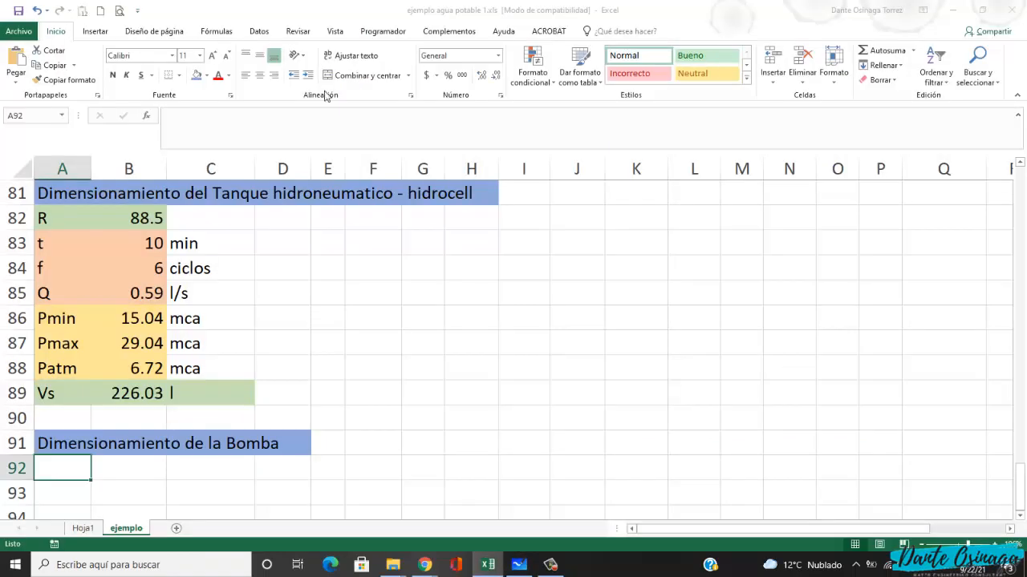
scroll(183, 434, down, 1)
key(alt+Tab)
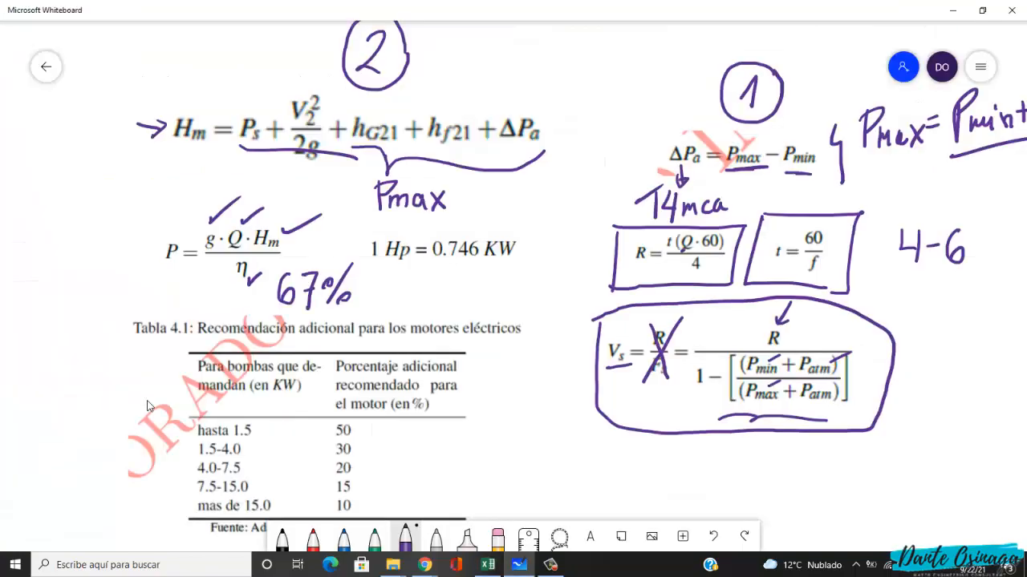
key(alt+Tab)
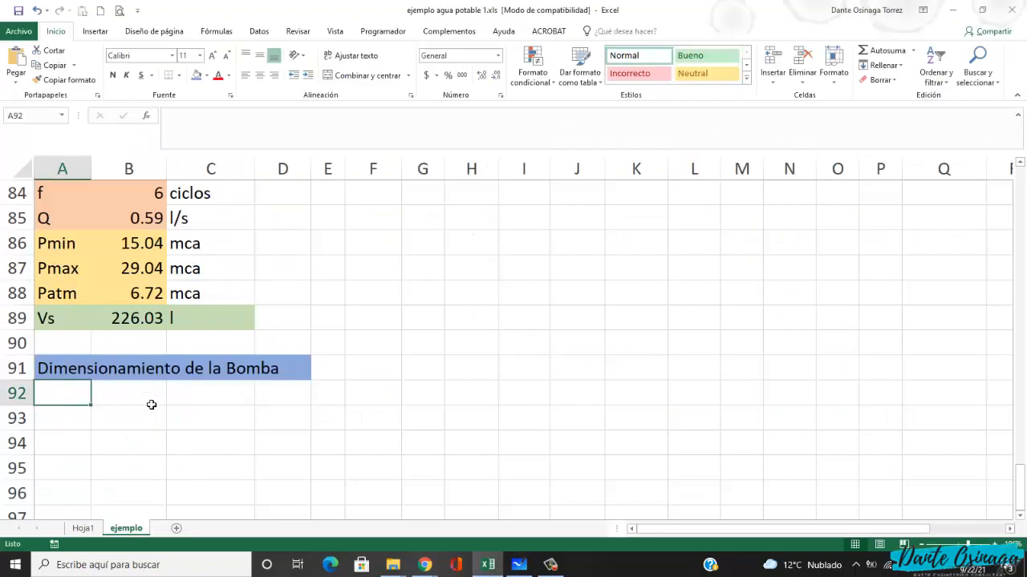
text(g)
key(Return)
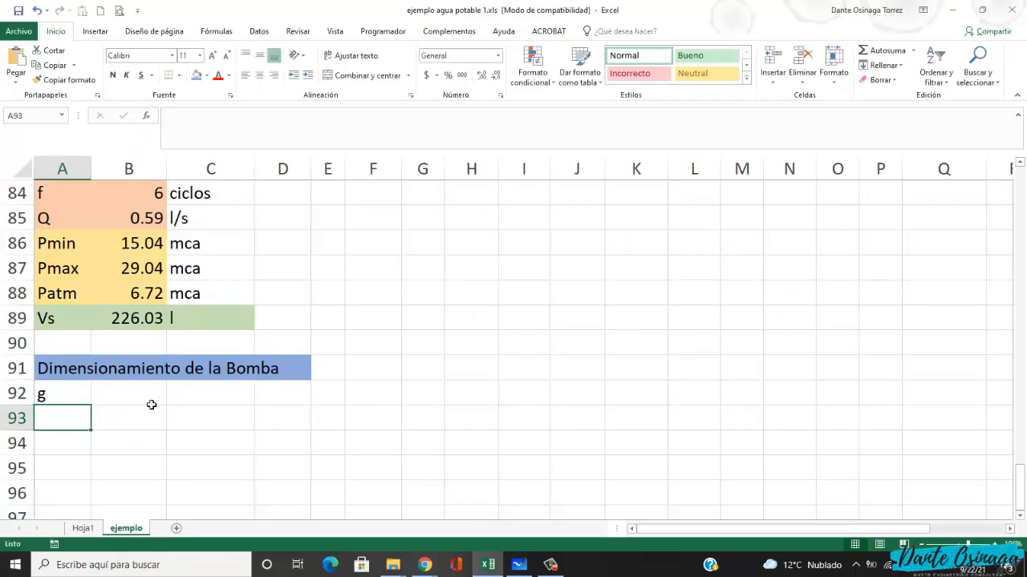
key(alt+Tab)
key(alt+Tab)
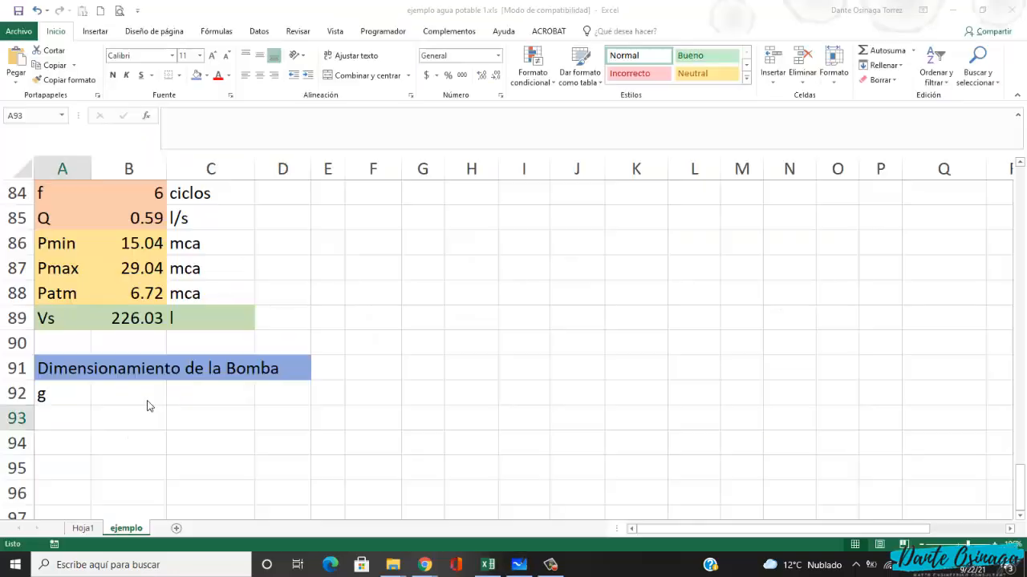
text(Q)
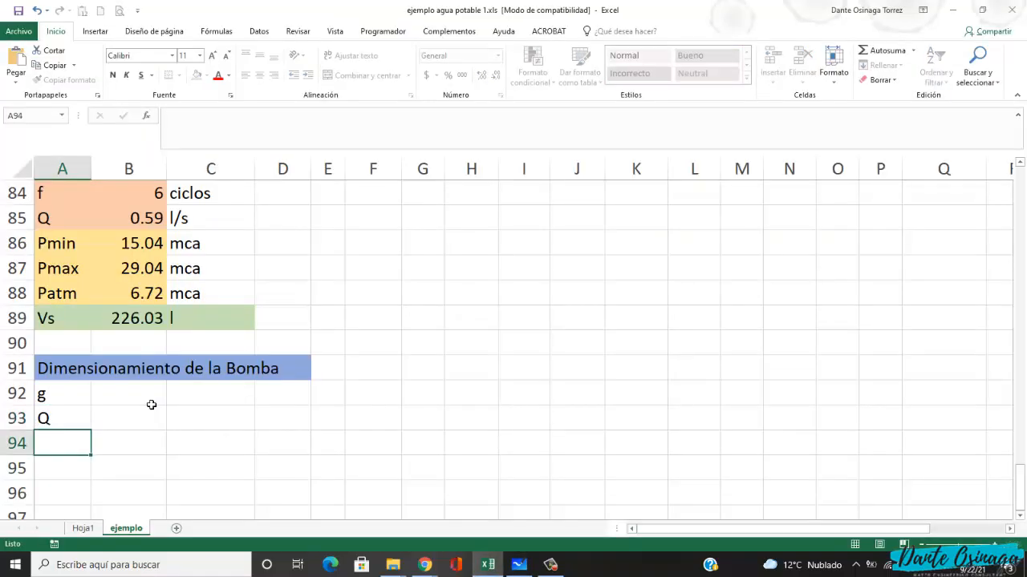
key(Return)
- Enter the labels Hm in A94 and n in A95, checking them against the Whiteboard power formula
key(alt+Tab)
key(alt+Tab)
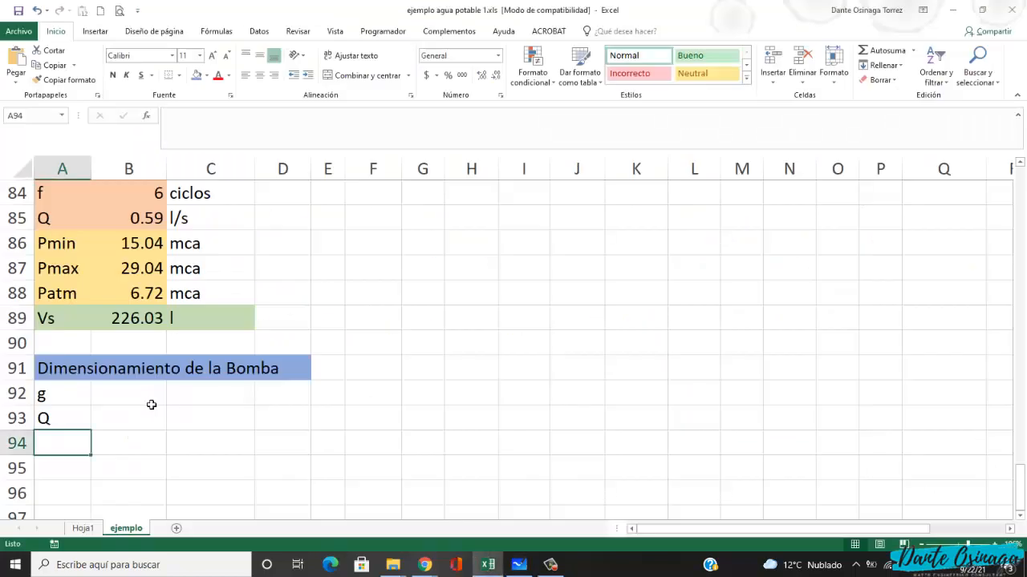
text(Hm)
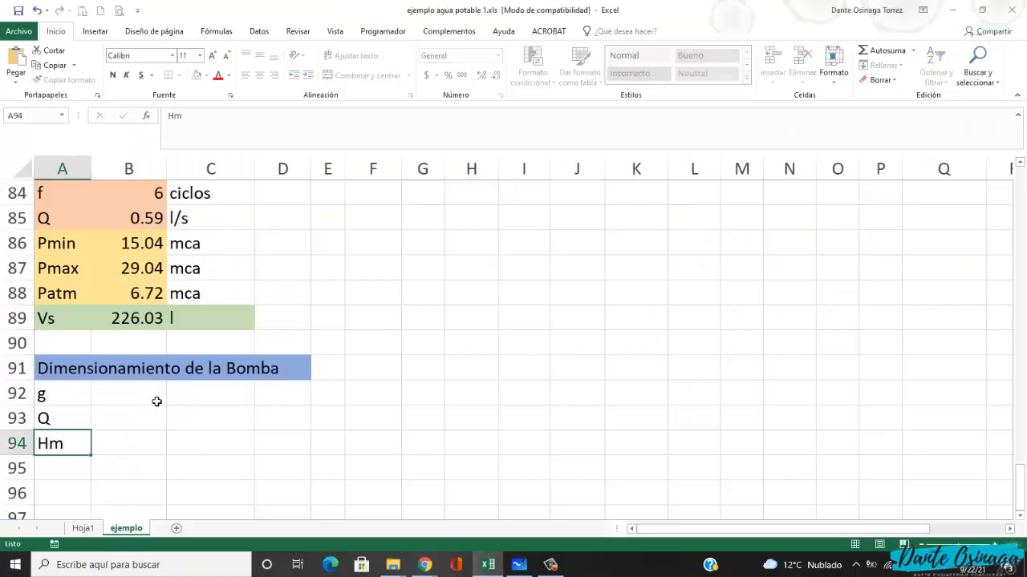
key(Return)
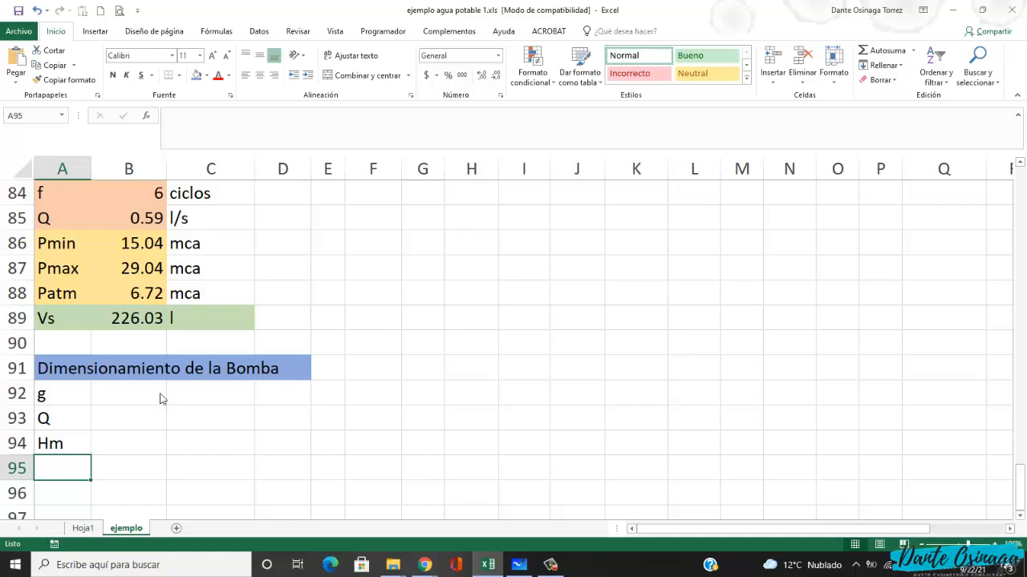
key(alt+Tab)
key(alt+Tab)
key(F2)
text(n)
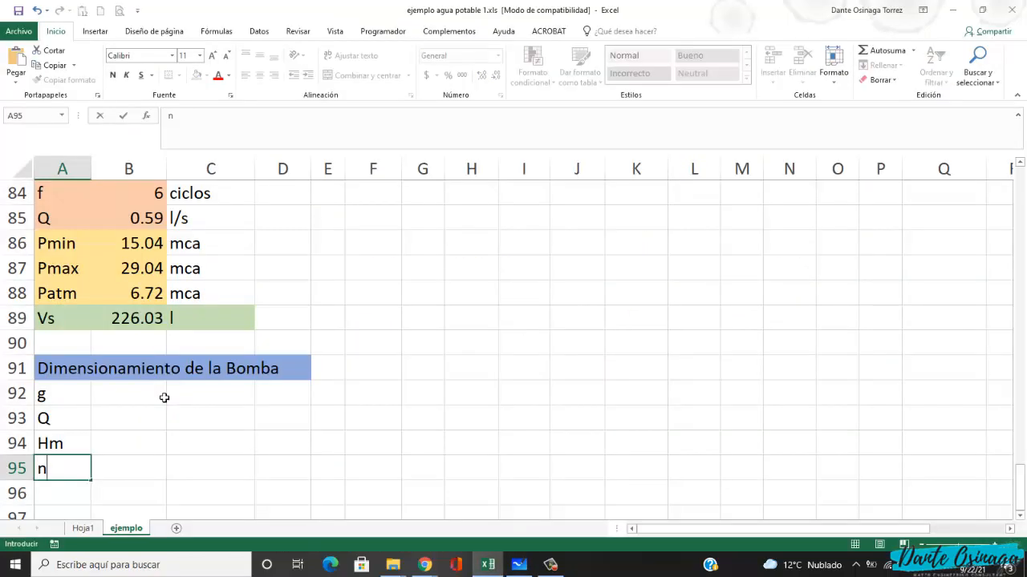
key(Tab)
- Start a formula in B92 beside g, circle the g heading of the advanced pipe table and mark its first four values
key(Up)
key(Up)
key(Up)
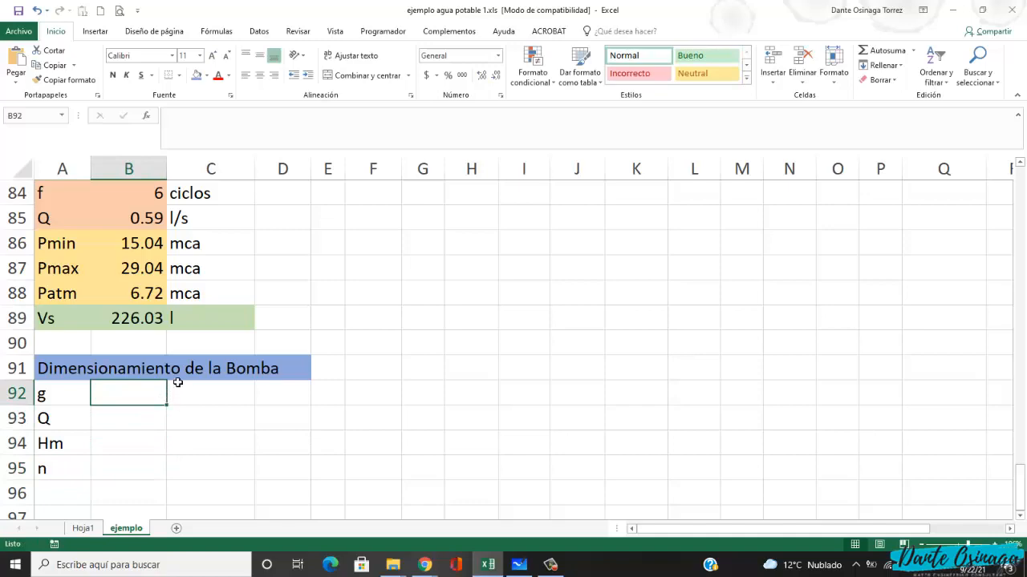
text(+)
scroll(153, 393, up, 1)
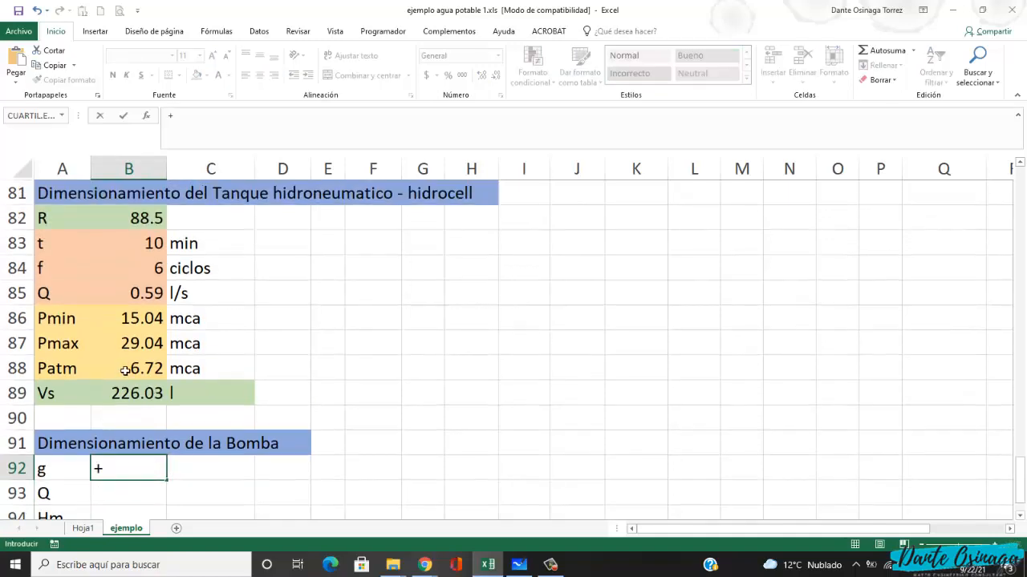
scroll(126, 346, up, 9)
scroll(126, 346, up, 3)
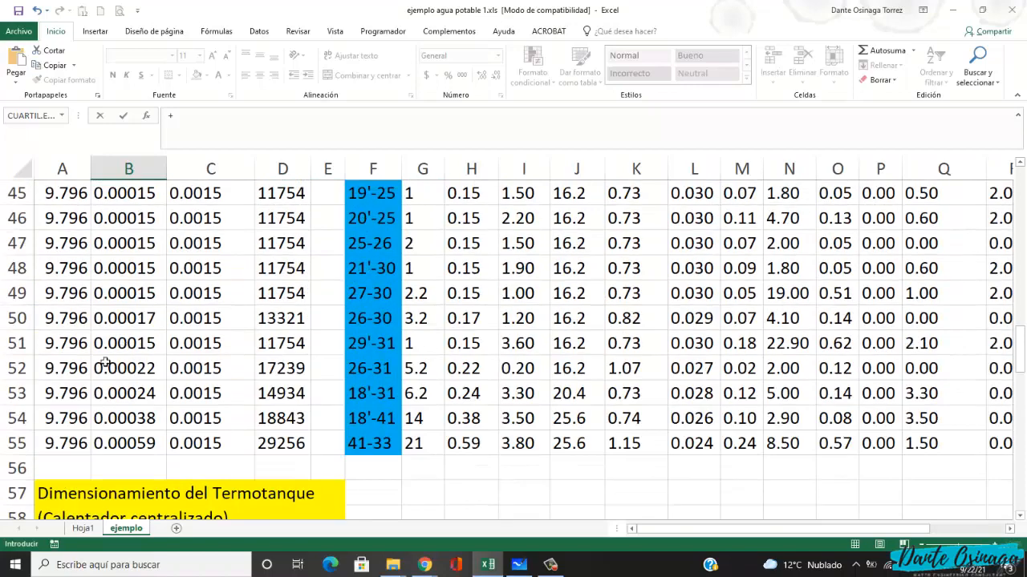
scroll(67, 305, up, 7)
scroll(66, 305, up, 5)
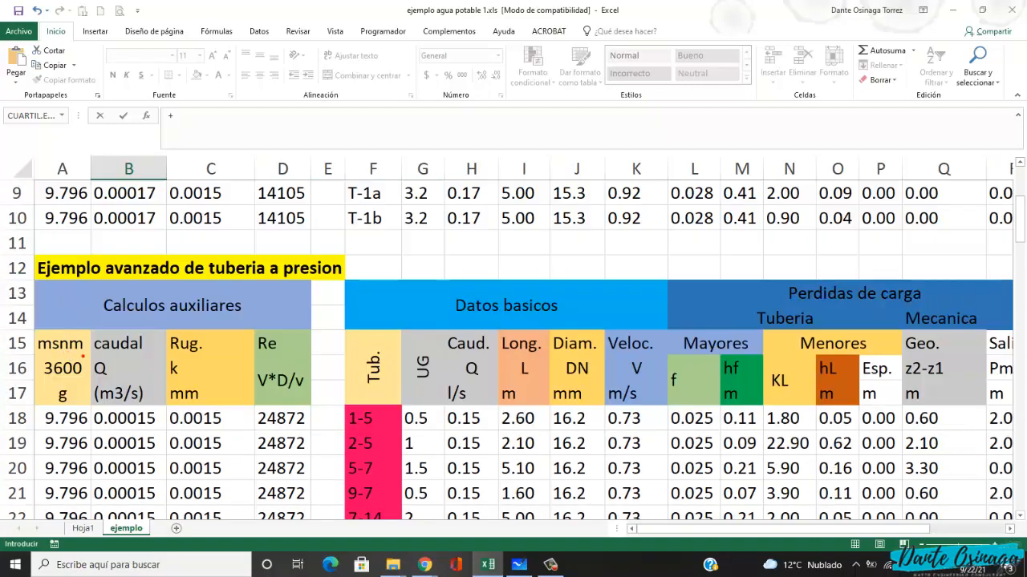
mouse_move(79, 395)
mouse_down()
mouse_move(51, 387)
mouse_move(77, 398)
mouse_up()
drag(37, 420, 43, 411)
mouse_move(35, 446)
mouse_down()
mouse_move(48, 442)
mouse_move(40, 461)
mouse_up()
drag(32, 502, 41, 489)
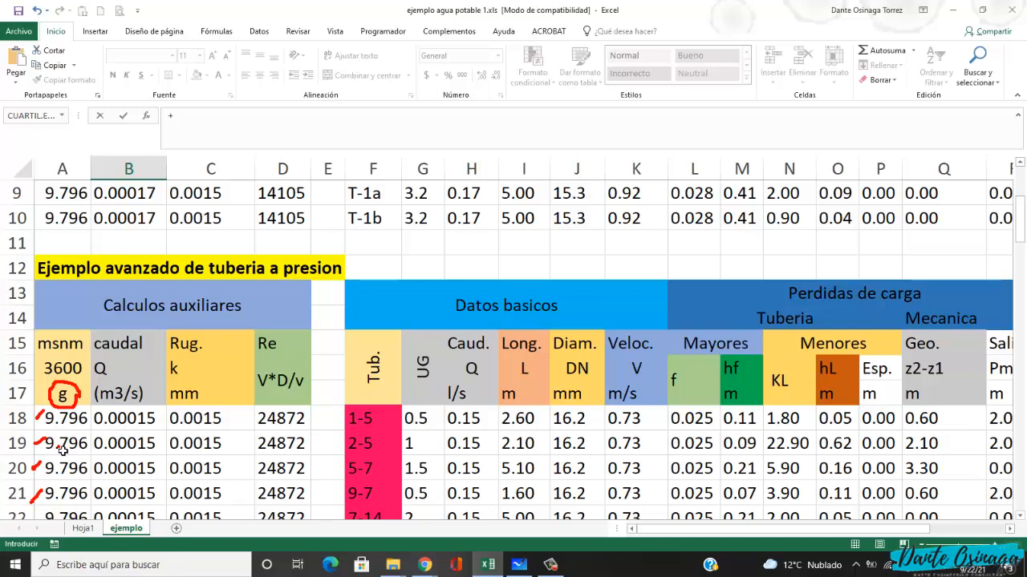
- Clear the red markings and reference cell A18 of the g column in the B92 formula
key(Escape)
scroll(74, 429, down, 1)
click(64, 345)
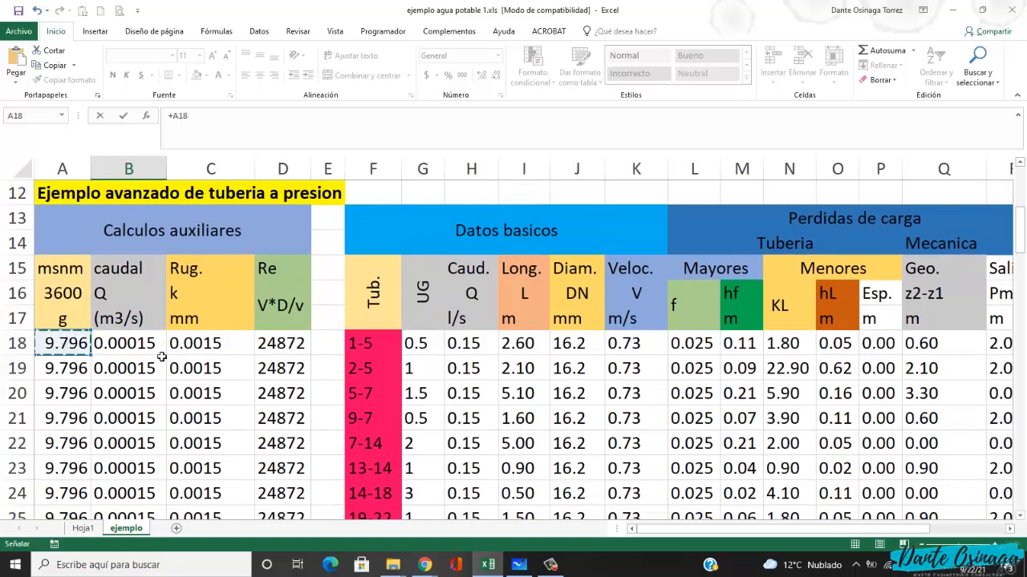
- Confirm the link from g in B92 to A18 and begin a formula for Q in B93
key(Return)
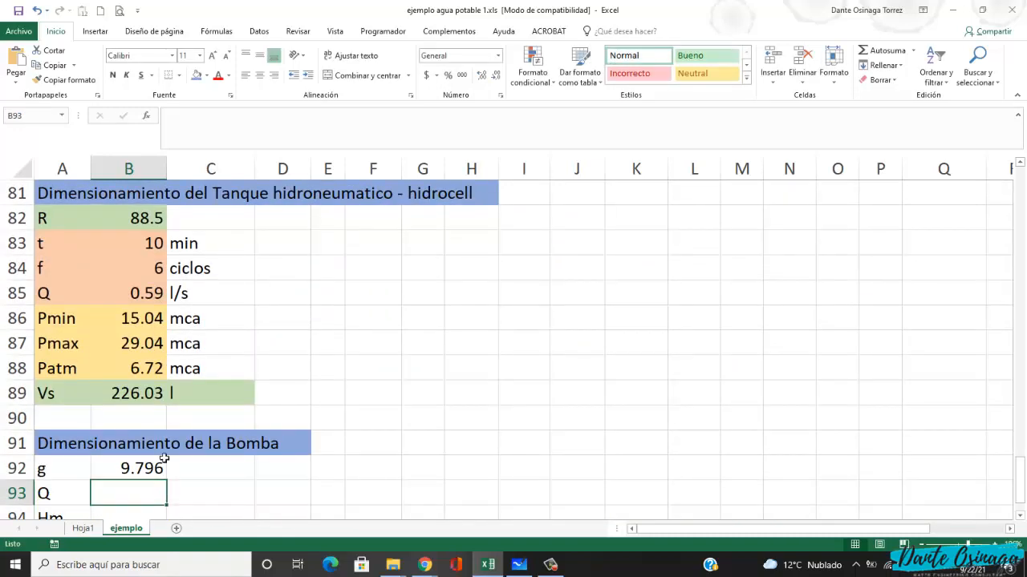
scroll(178, 423, down, 1)
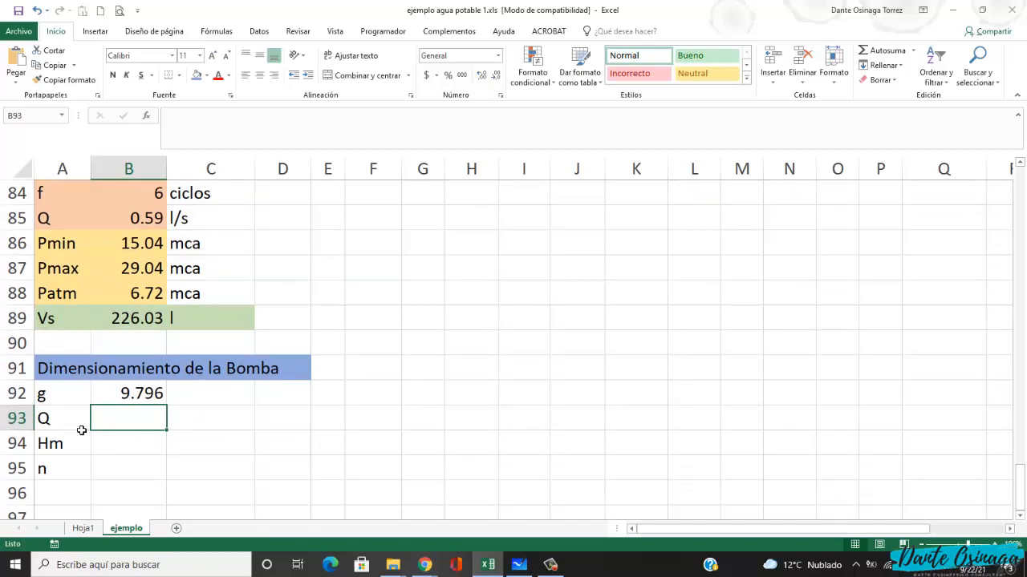
text(+)
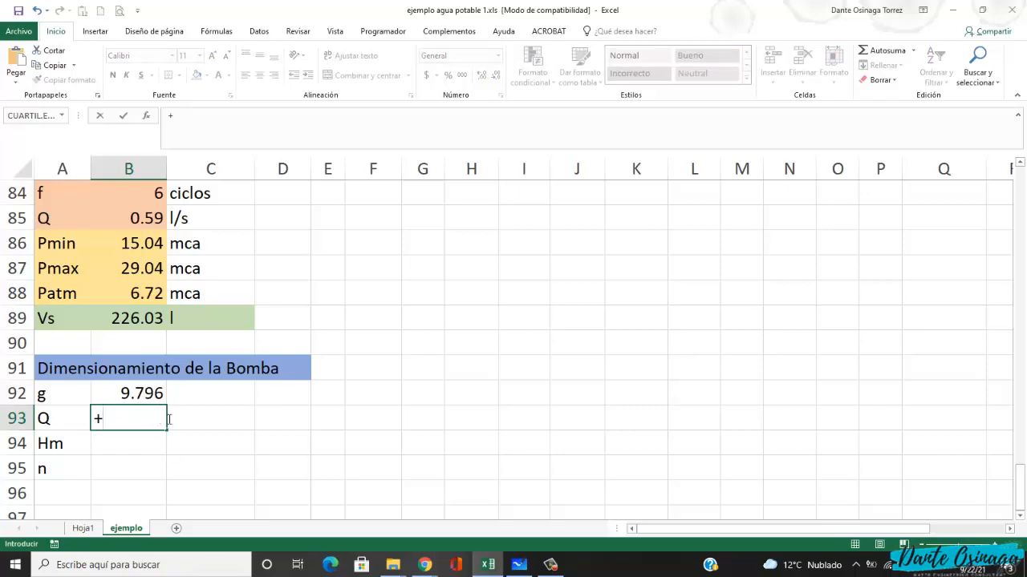
- Switch to Microsoft Whiteboard and examine the pump formulas, the house installation diagram and the pipe network around the pump
key(alt+Tab)
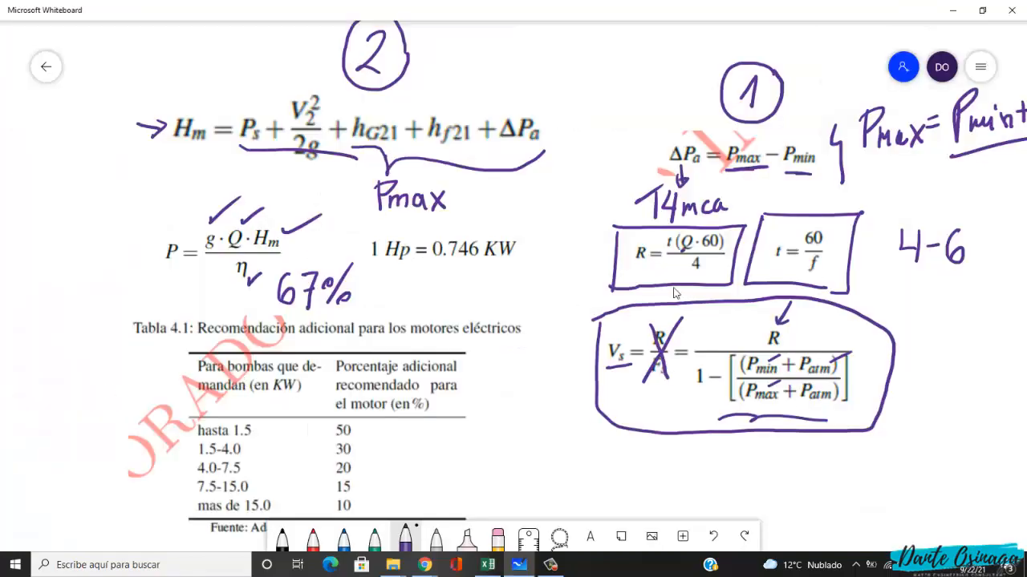
drag(402, 327, 882, 252)
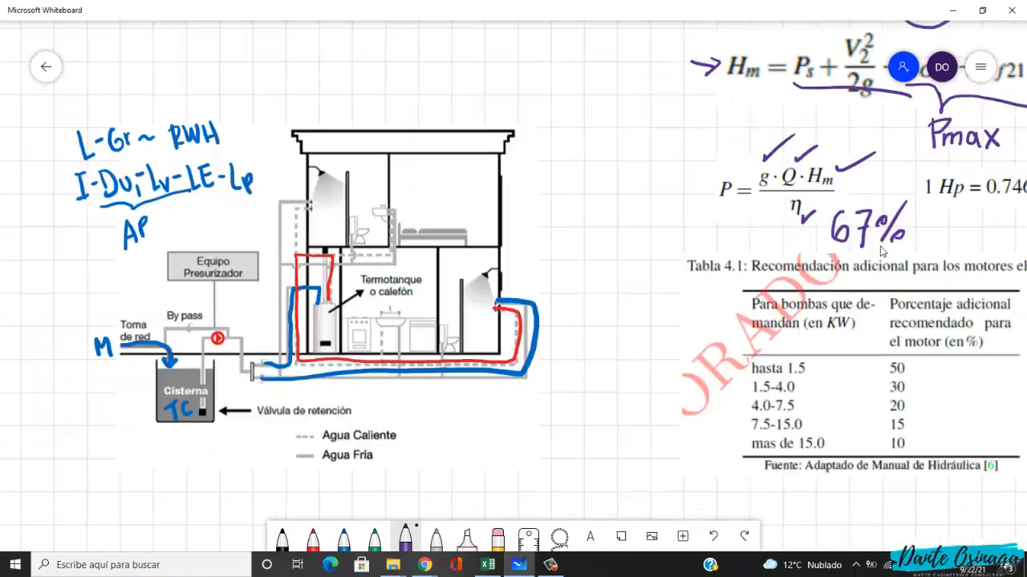
scroll(882, 251, left, 10)
scroll(864, 242, down, 3)
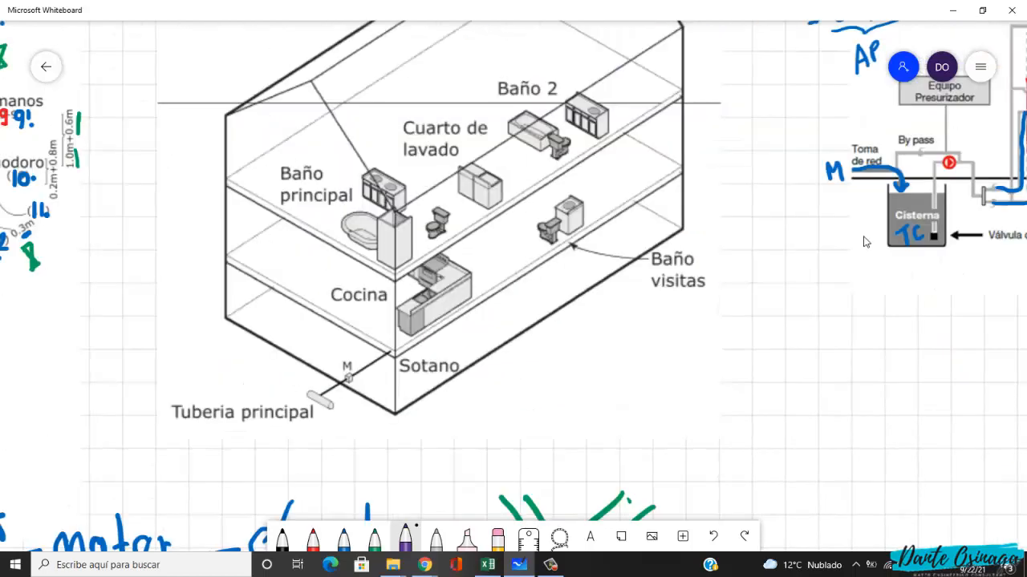
scroll(191, 332, left, 7)
scroll(509, 292, down, 1)
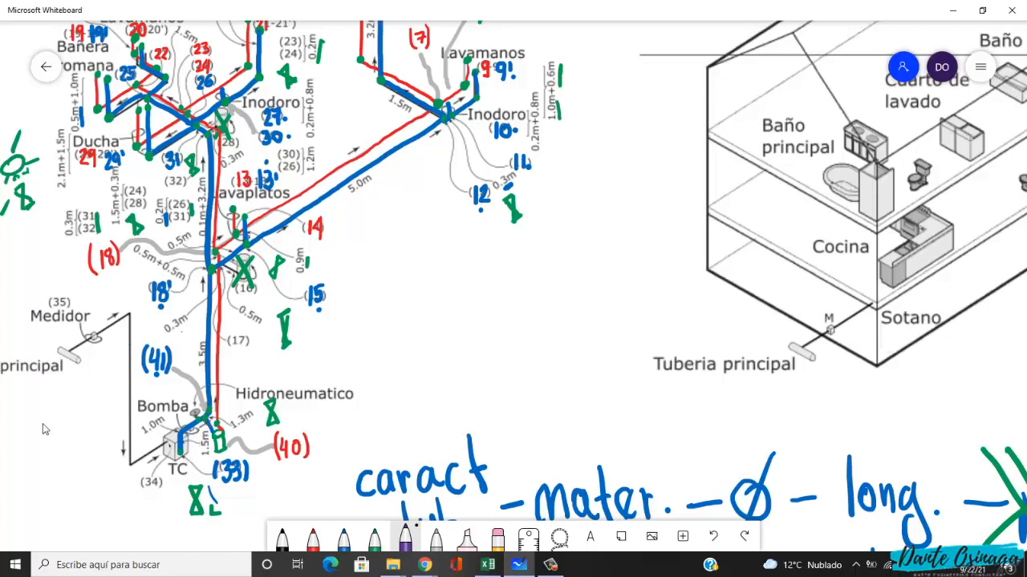
scroll(542, 361, right, 10)
scroll(542, 361, right, 15)
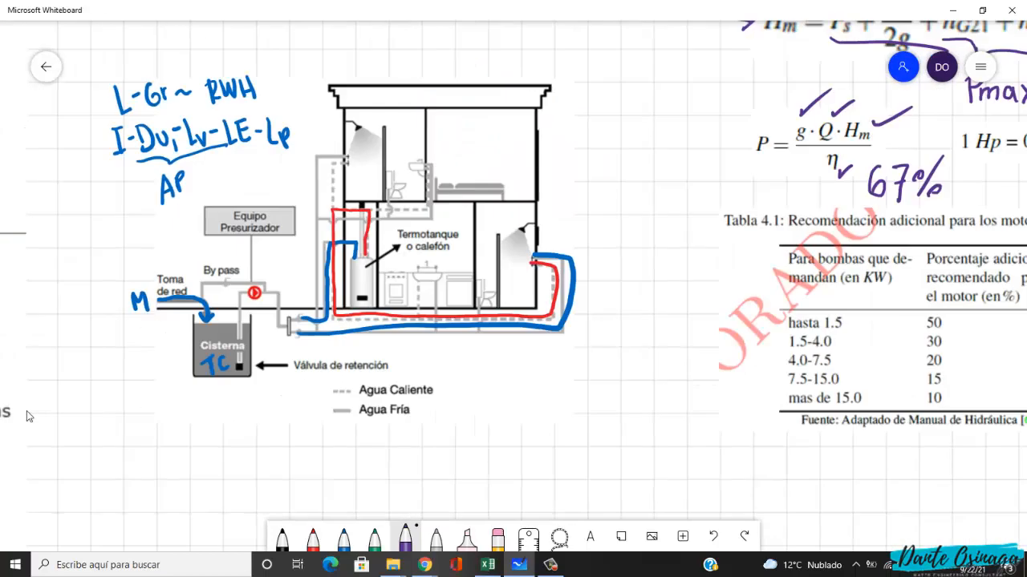
scroll(923, 310, right, 5)
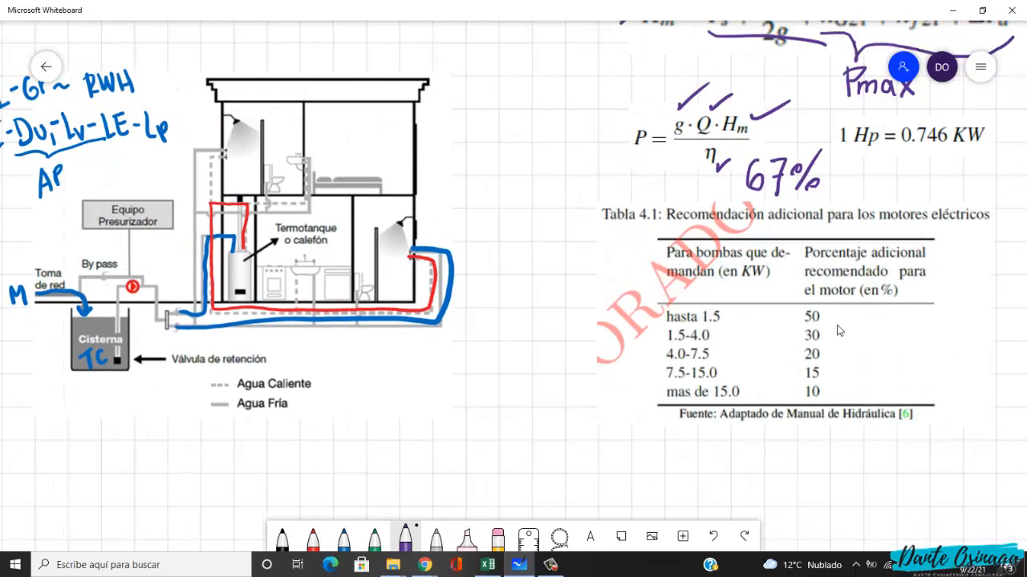
- Return to Excel and set the pump's Q in B93 equal to the tank flow in B85
key(alt+Tab)
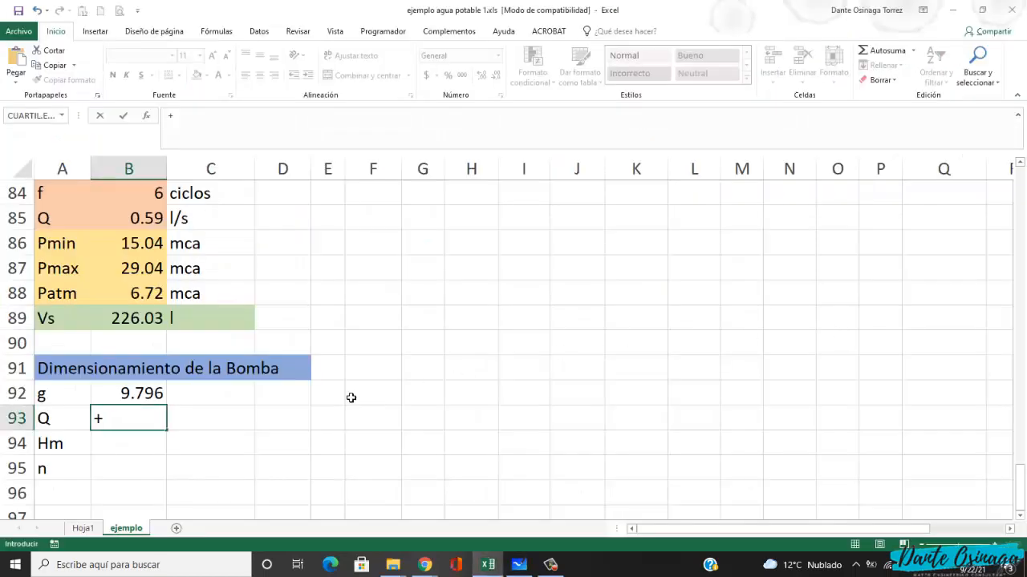
click(126, 221)
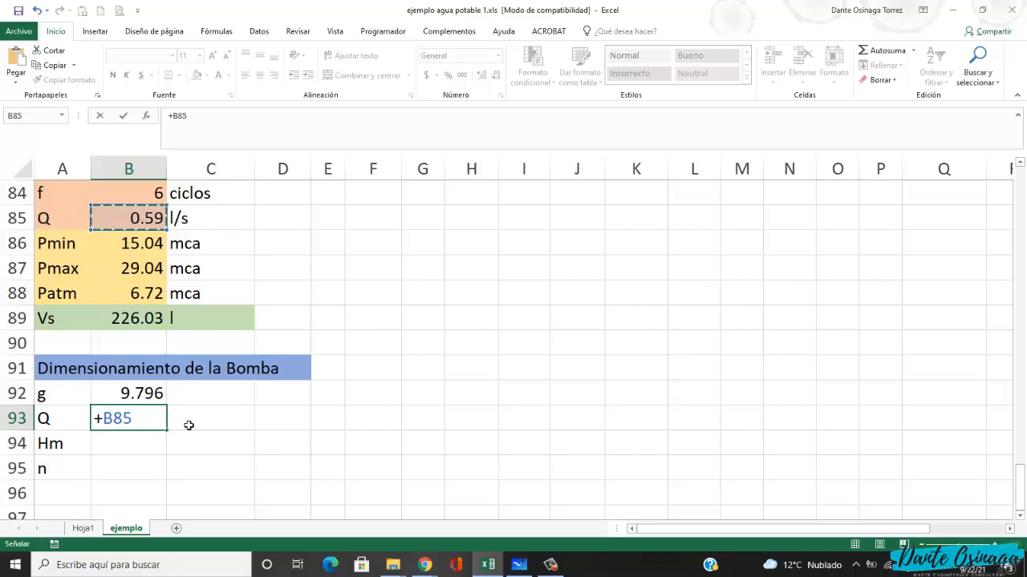
key(Return)
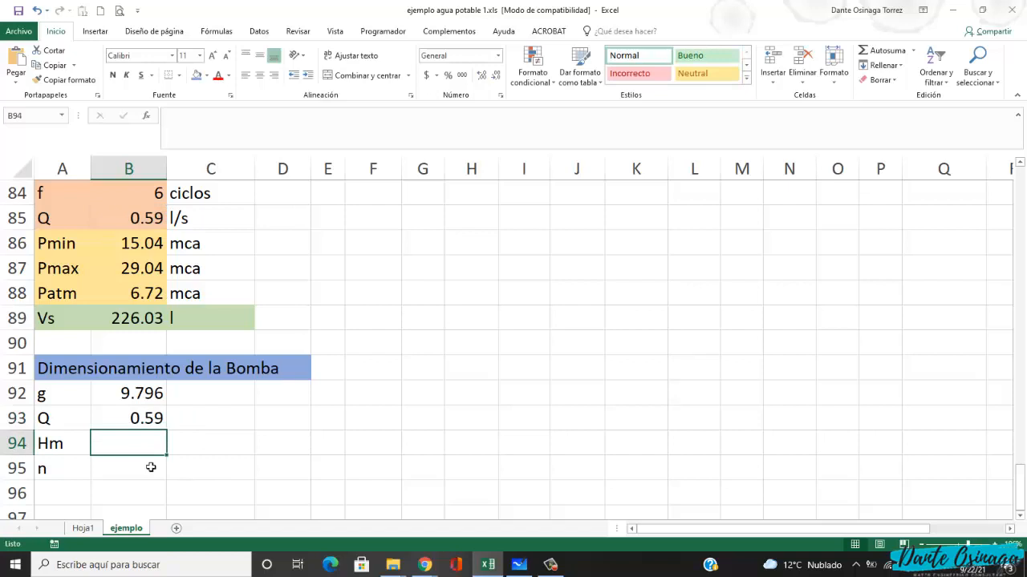
- Set Hm in B94 equal to Pmax in B87, circling the Pmax value with temporary screen marks
text(+)
click(132, 269)
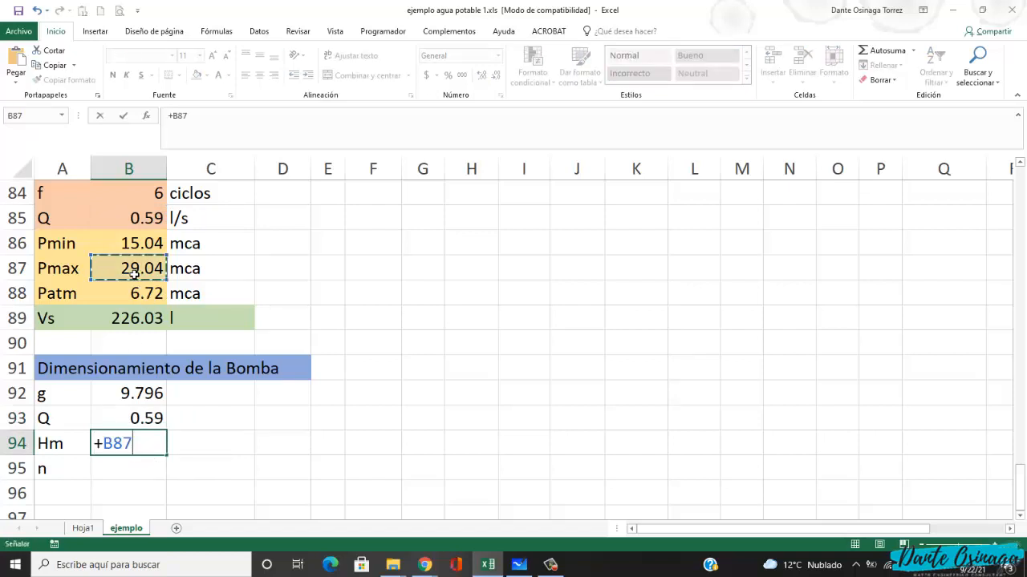
mouse_move(164, 261)
mouse_down()
mouse_move(111, 262)
mouse_move(166, 265)
mouse_up()
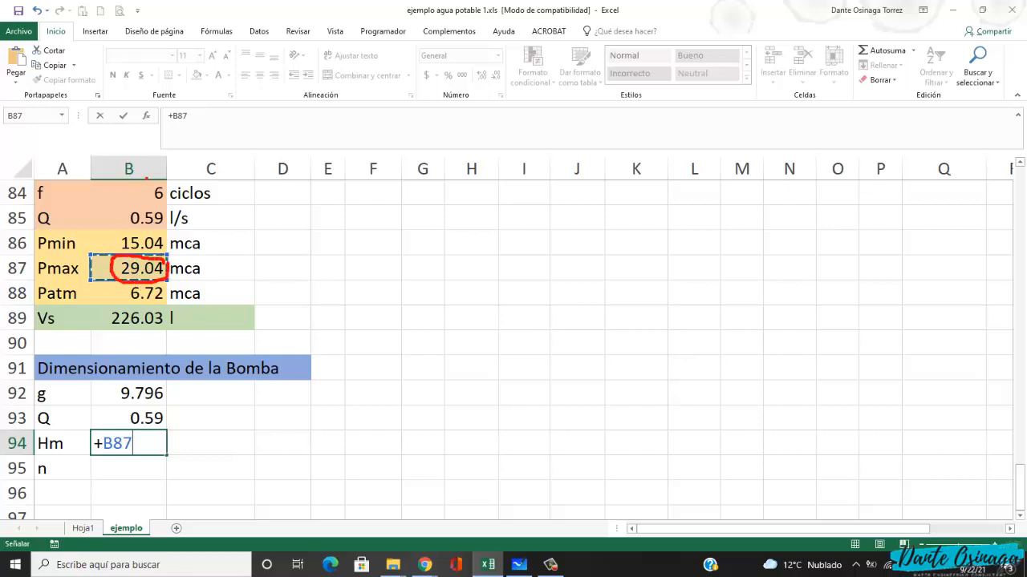
mouse_move(146, 172)
mouse_down()
mouse_move(120, 155)
mouse_move(141, 176)
mouse_up()
mouse_move(34, 257)
mouse_down()
mouse_move(7, 257)
mouse_move(34, 279)
mouse_up()
key(Escape)
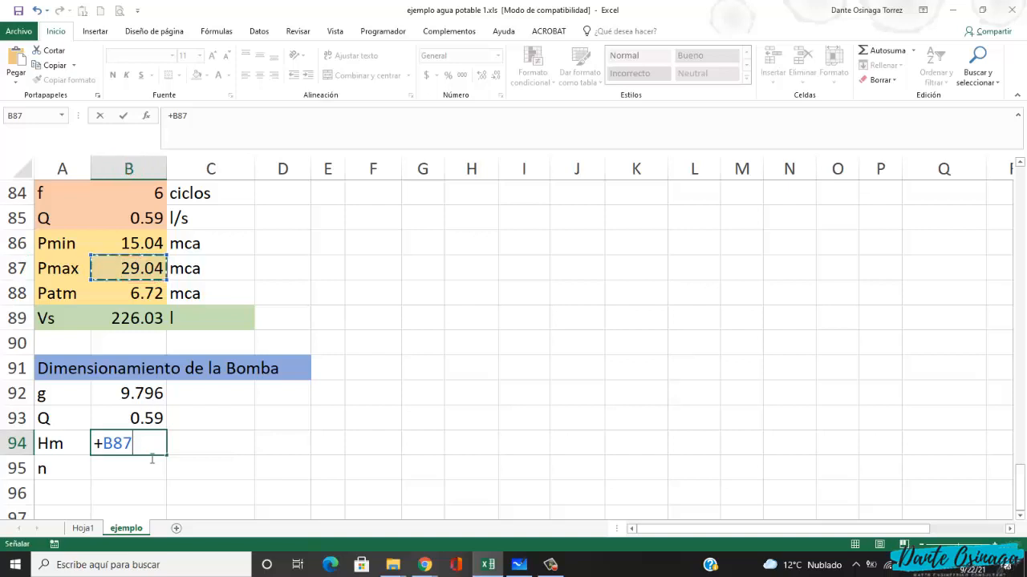
key(Return)
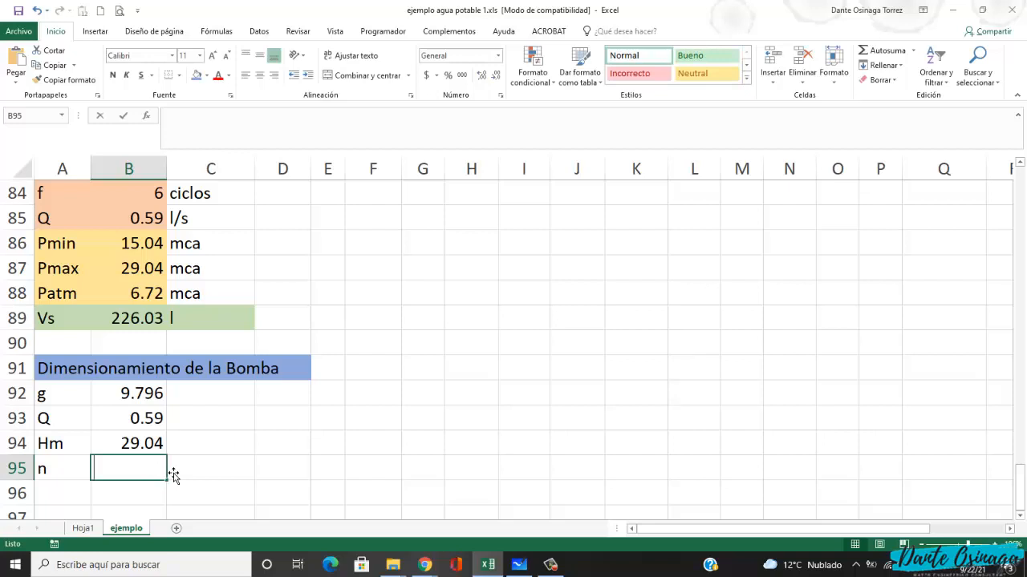
- Enter 67% as the pump efficiency n in B95
text(67)
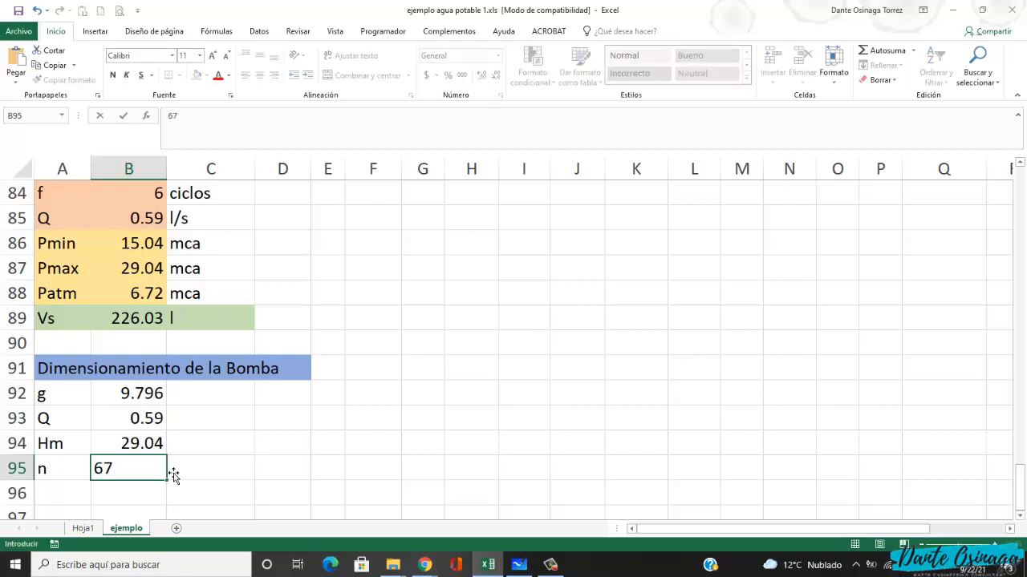
text(%)
key(Return)
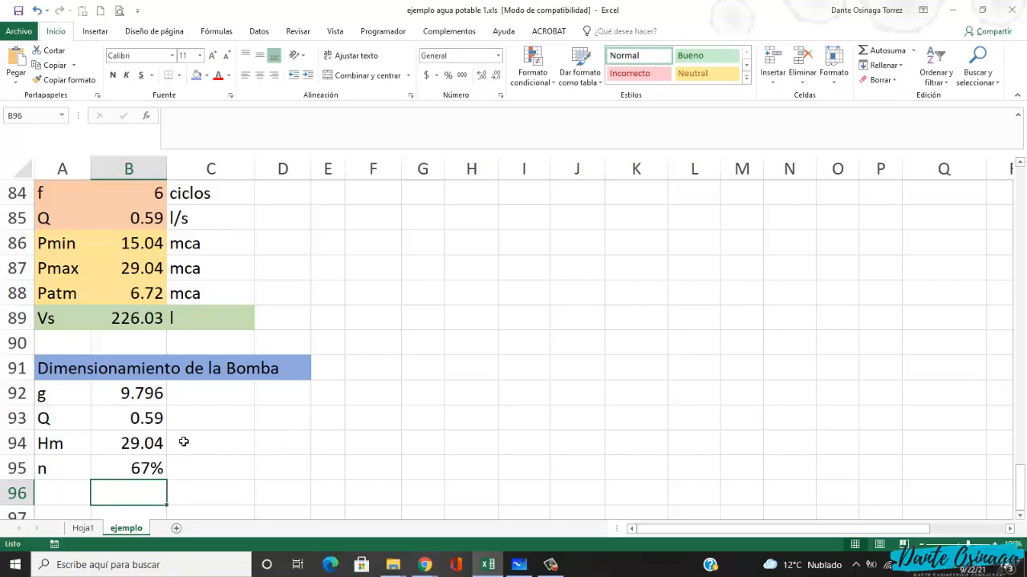
- Label row 96 below the efficiency as P in column A, with the unit W in column C
scroll(184, 444, down, 1)
click(73, 427)
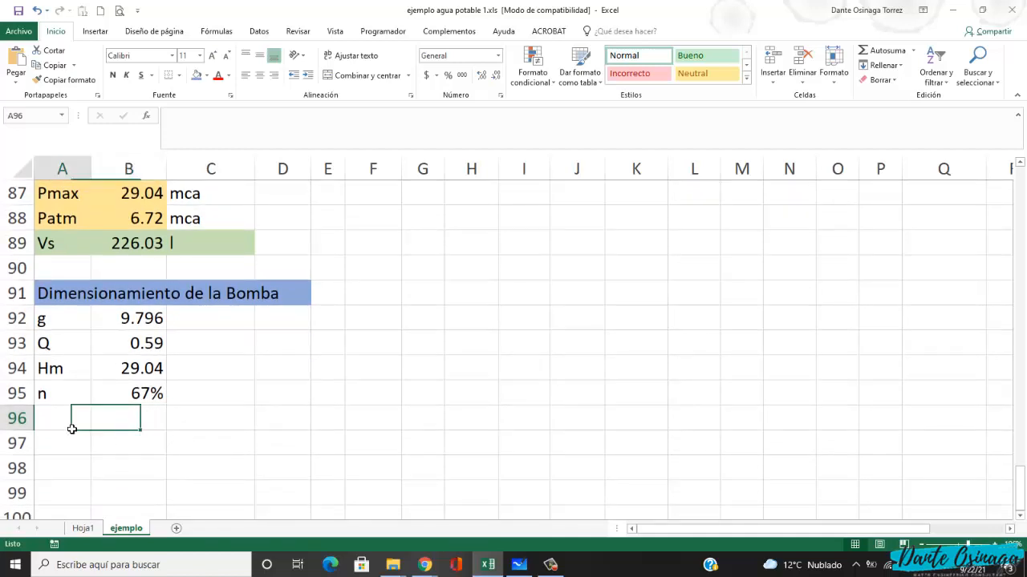
text(P)
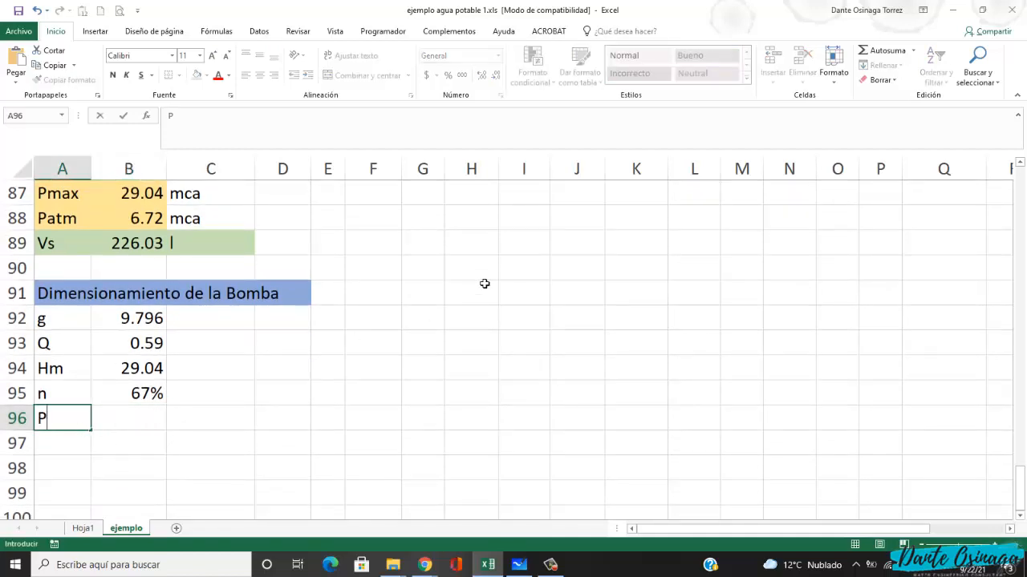
key(Tab)
key(Tab)
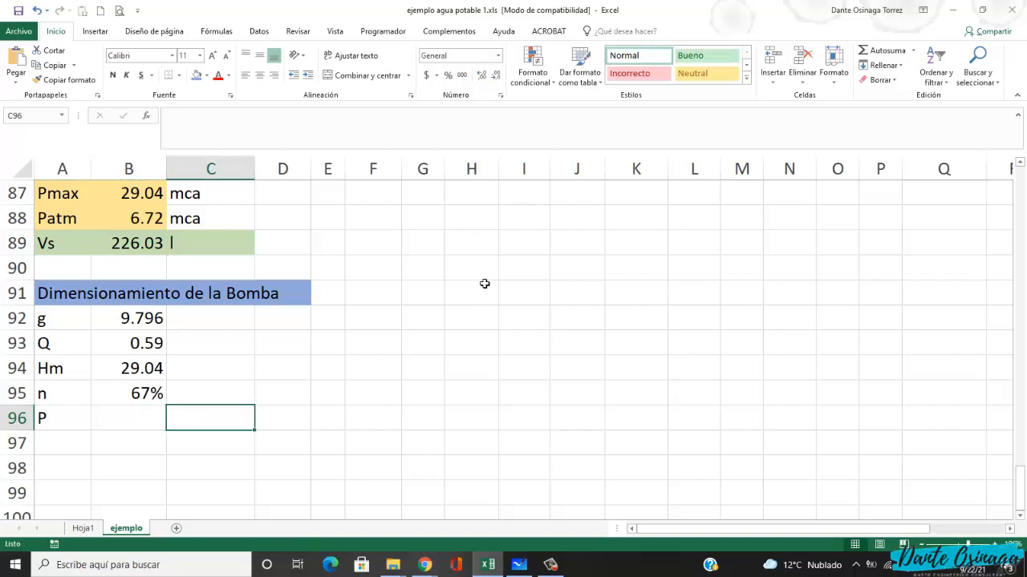
text(W)
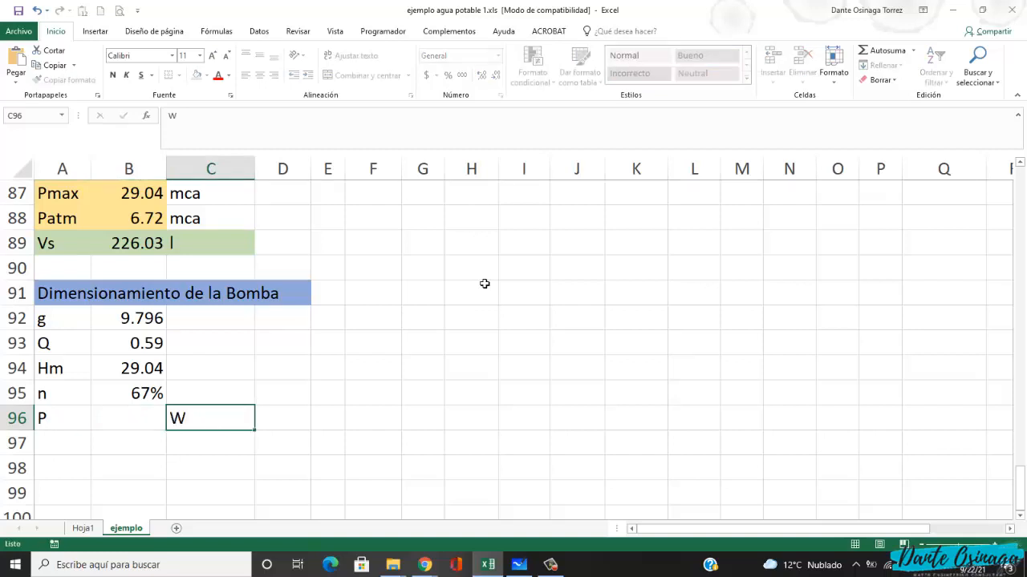
key(Return)
- Check the power formula in Microsoft Whiteboard, then begin P in B96 back in Excel with +B92*B93
click(131, 418)
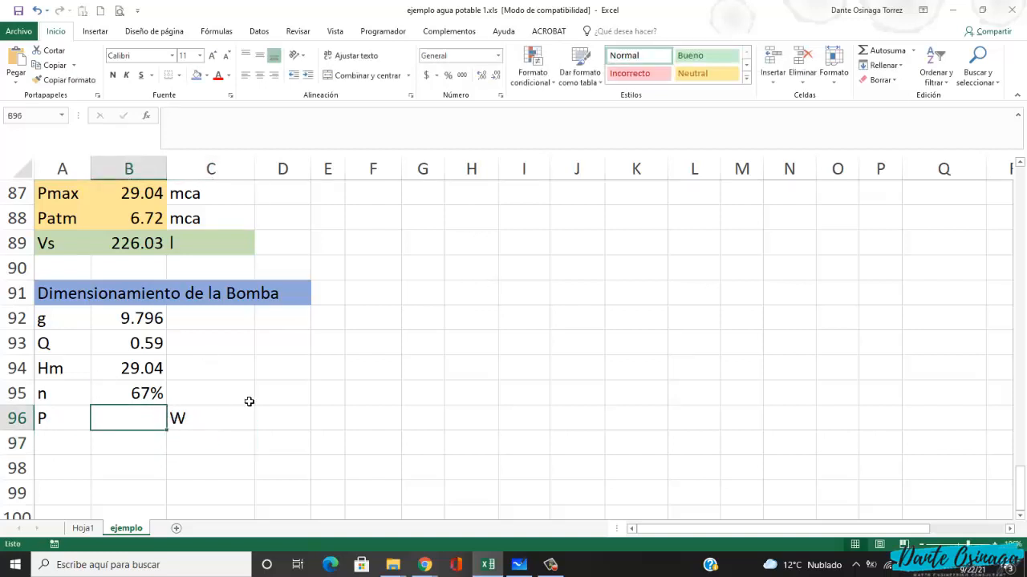
key(alt+Tab)
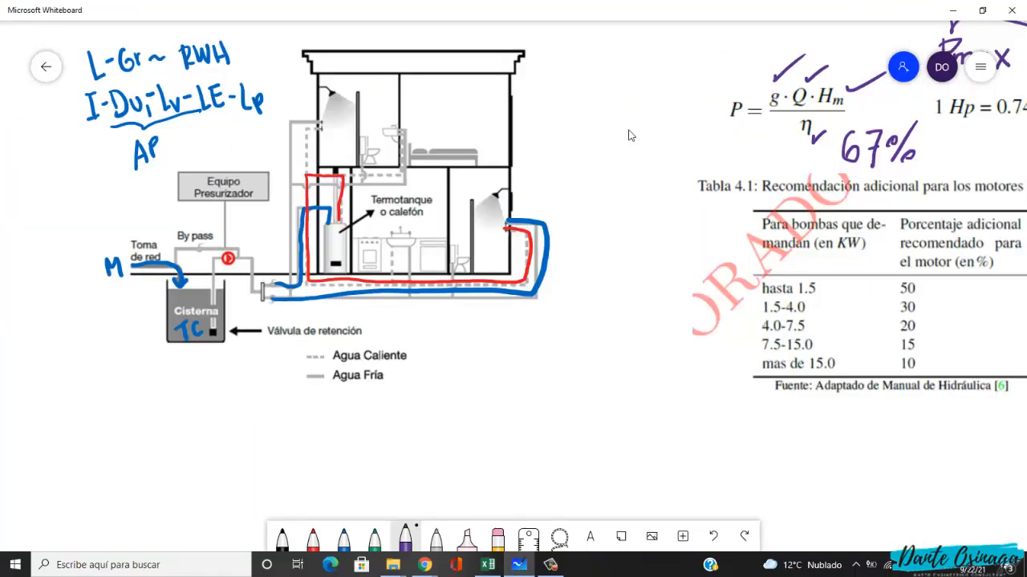
scroll(562, 241, down, 3)
scroll(561, 241, right, 3)
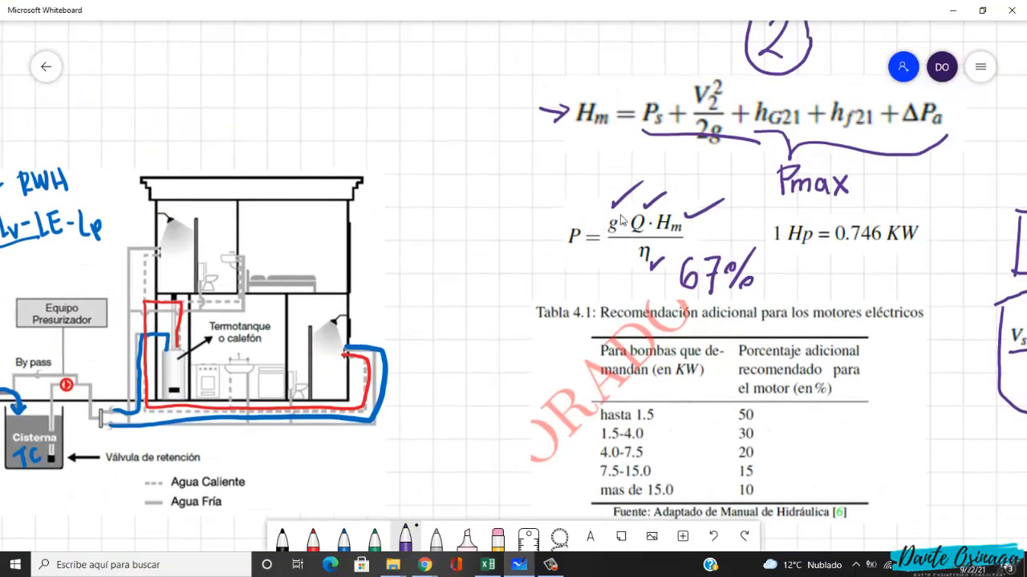
key(alt+Tab)
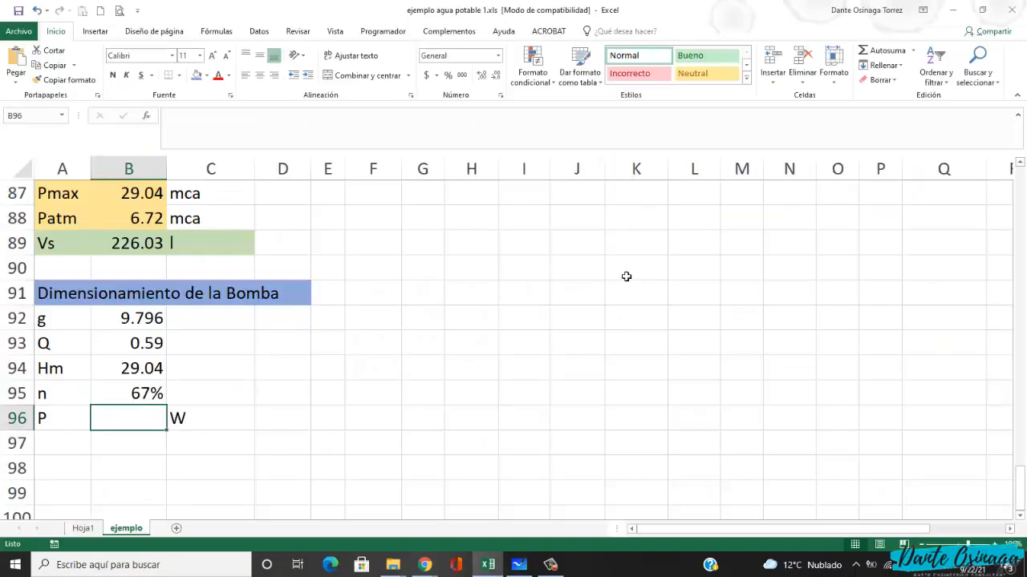
text(+)
click(150, 322)
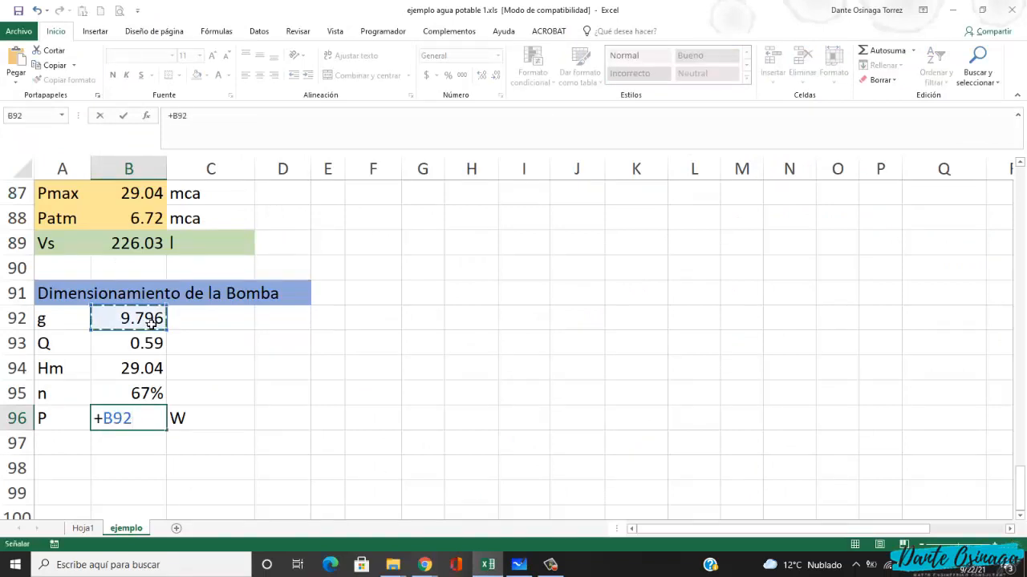
text(*)
click(142, 344)
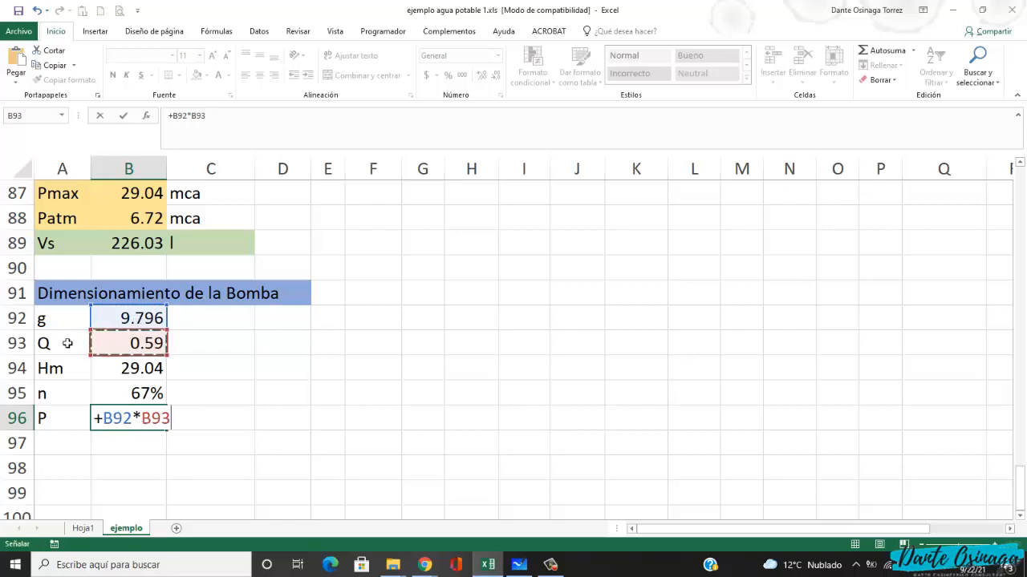
- Complete the power formula P in B96 as +B92*B93*B94/B95, marking column B and row 95 with temporary screen marks
key(alt+Tab)
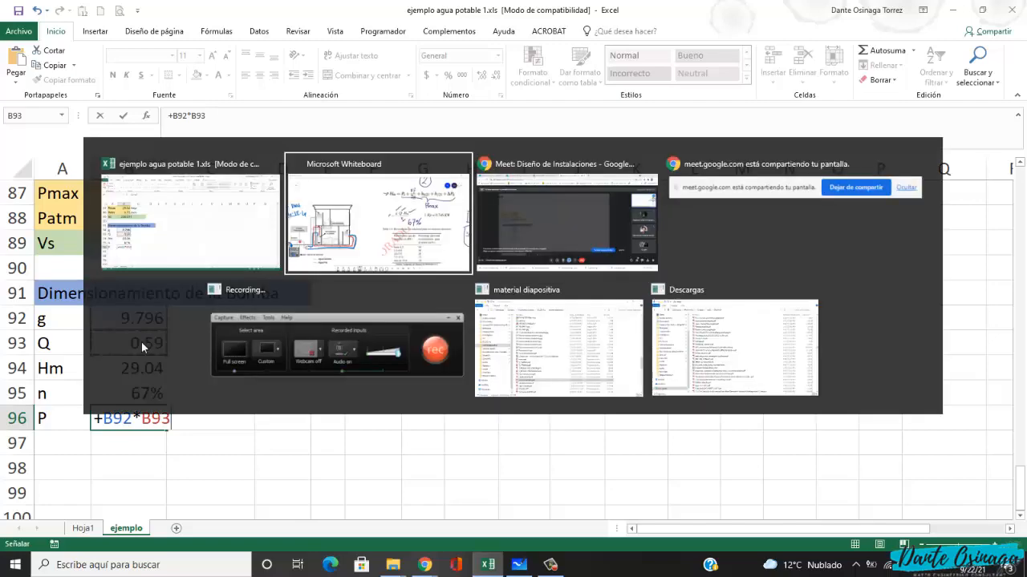
key(alt+Tab)
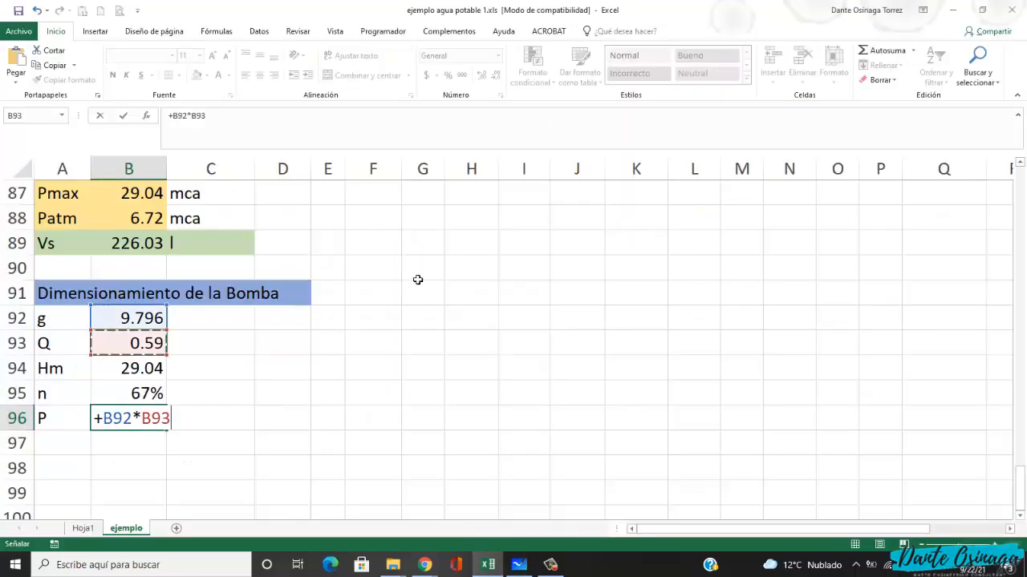
text(*)
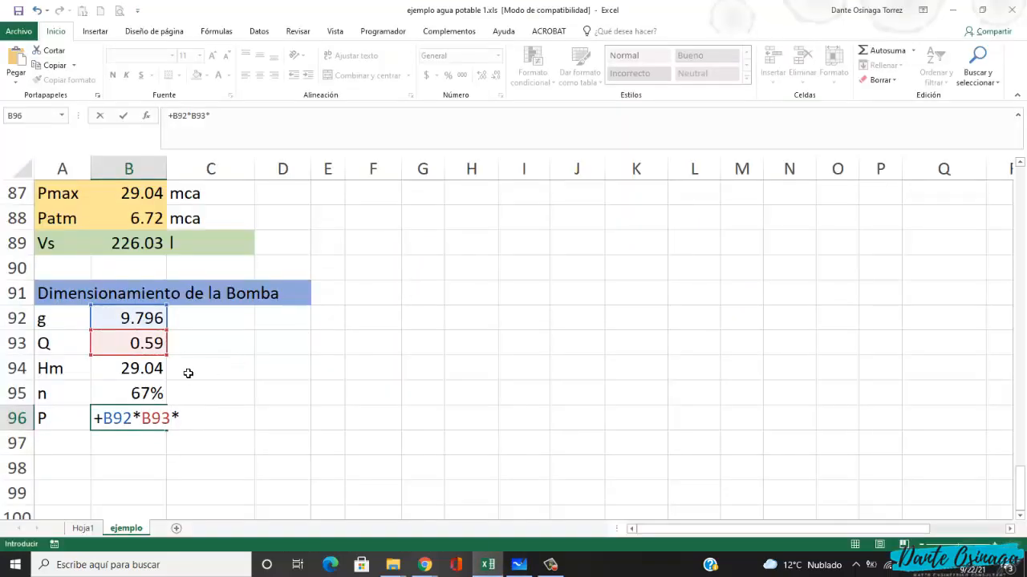
click(159, 373)
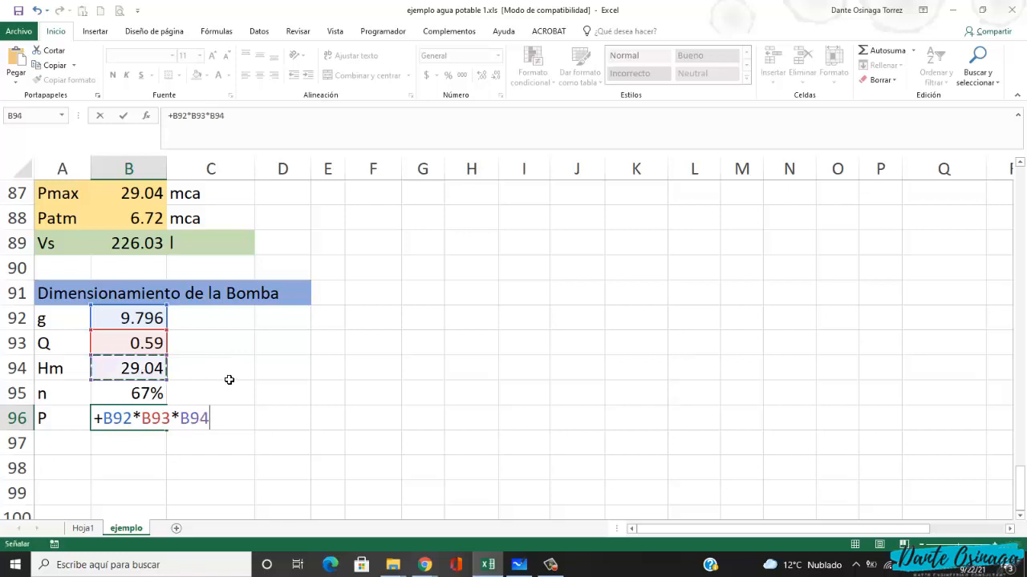
text(/)
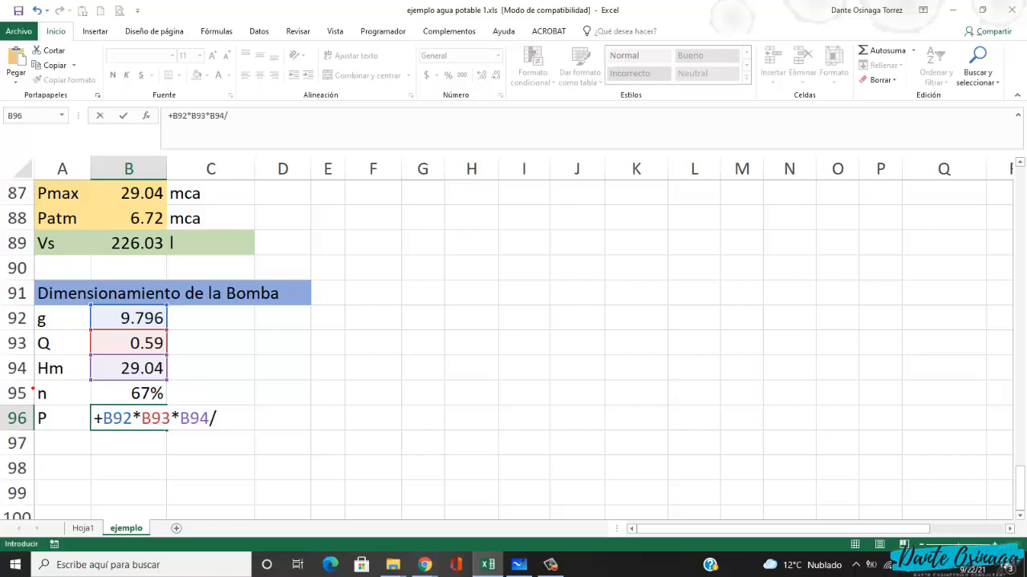
drag(137, 174, 115, 174)
mouse_move(16, 384)
mouse_down()
mouse_move(10, 408)
mouse_move(27, 386)
mouse_move(118, 394)
mouse_up()
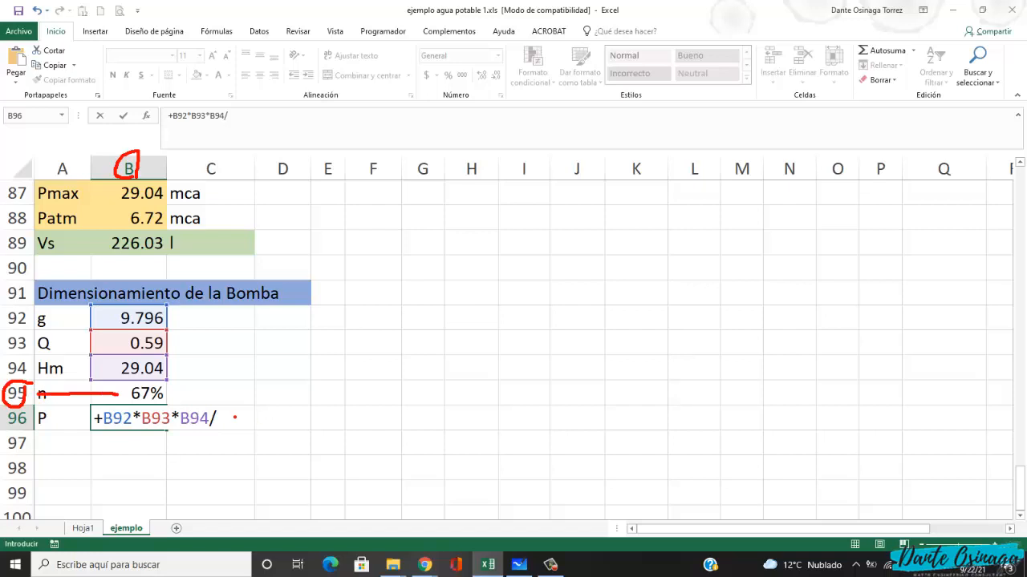
click(156, 393)
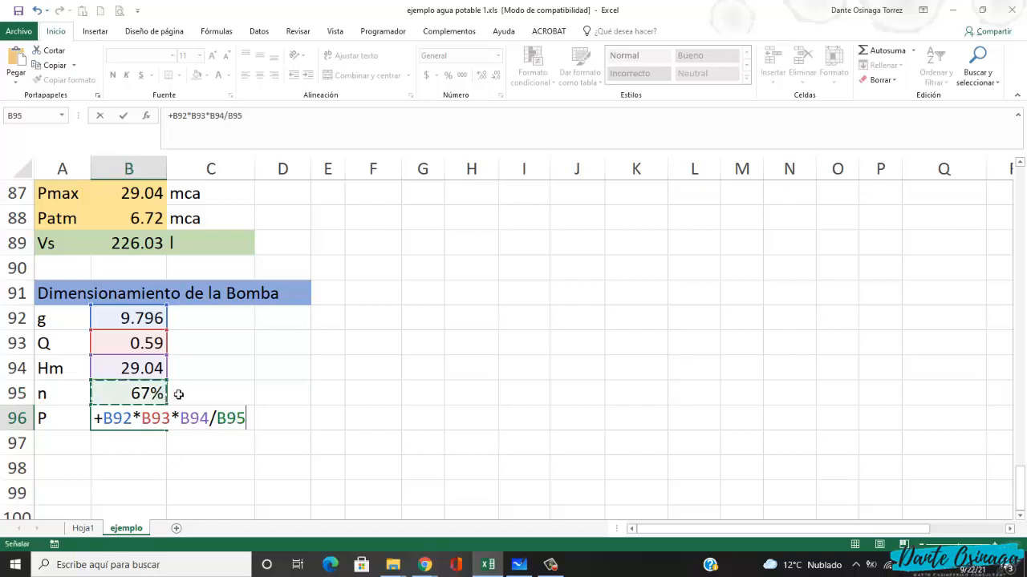
key(Return)
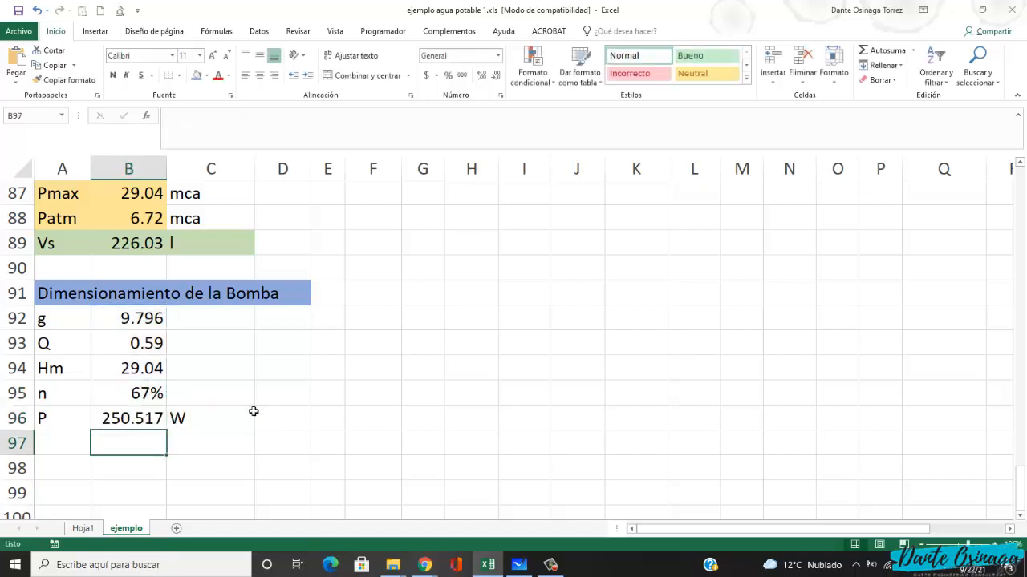
- Reduce the power P in B96 to one decimal place
click(142, 418)
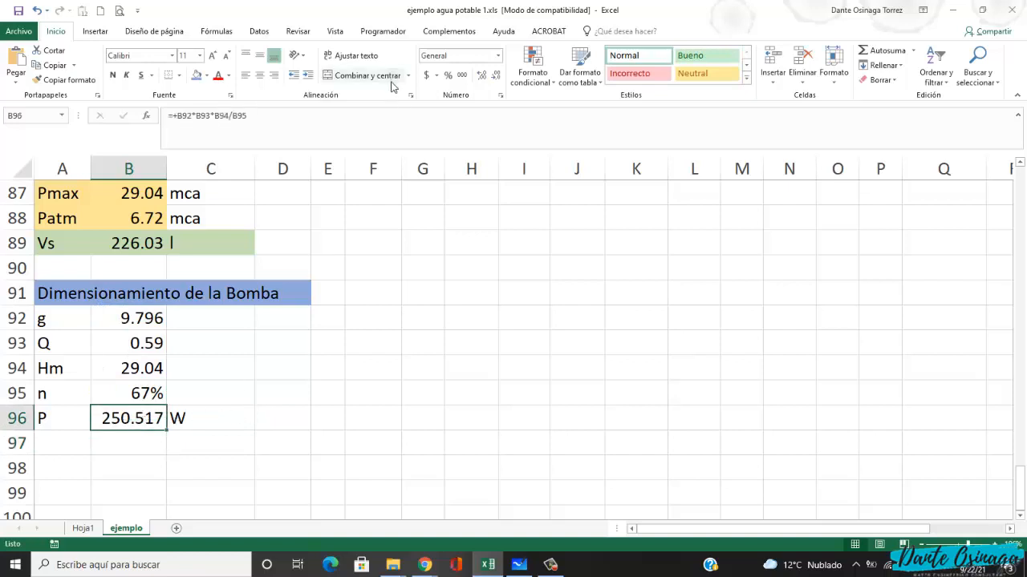
click(497, 77)
click(497, 77)
click(145, 450)
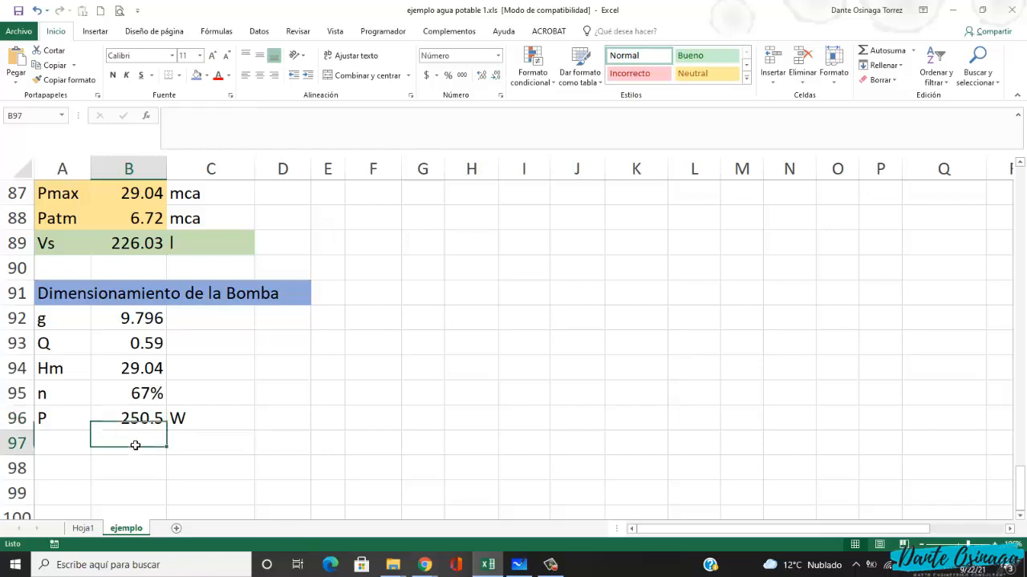
- Switch to Microsoft Whiteboard and underline the Tabla 4.1 label of the additional motor power recommendations in purple
click(77, 438)
key(alt+Tab)
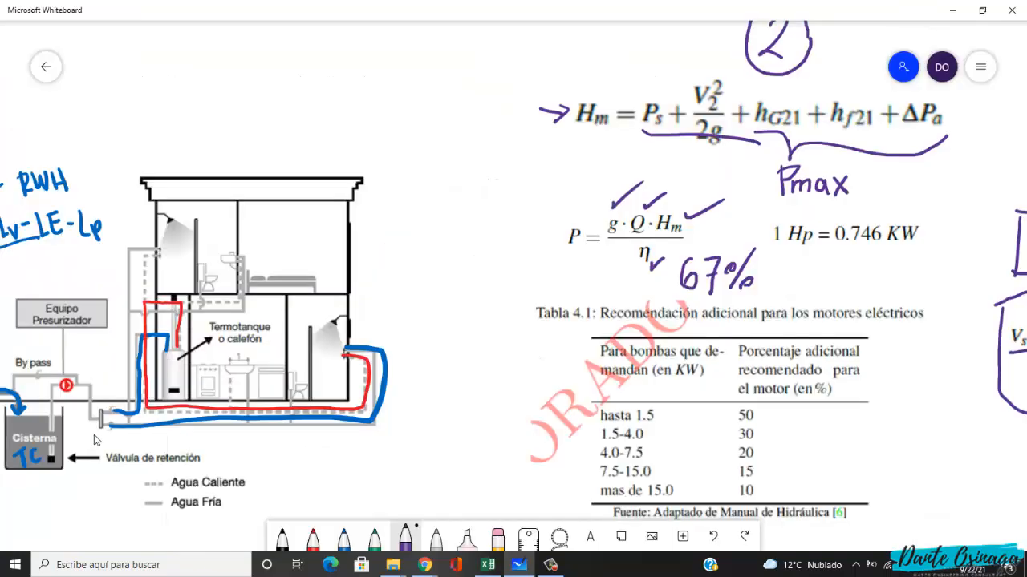
scroll(433, 241, down, 2)
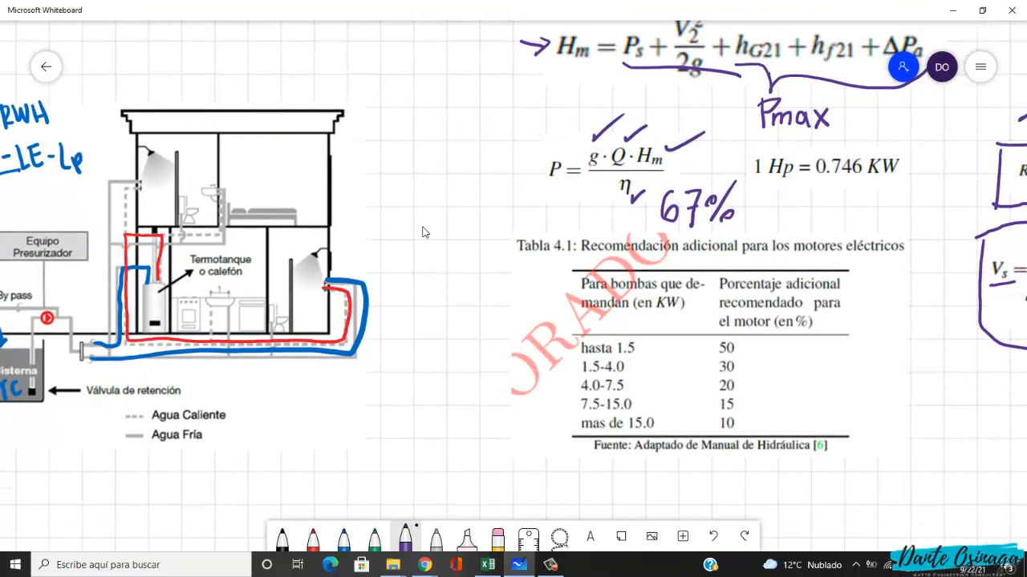
scroll(347, 249, right, 2)
drag(347, 244, 284, 177)
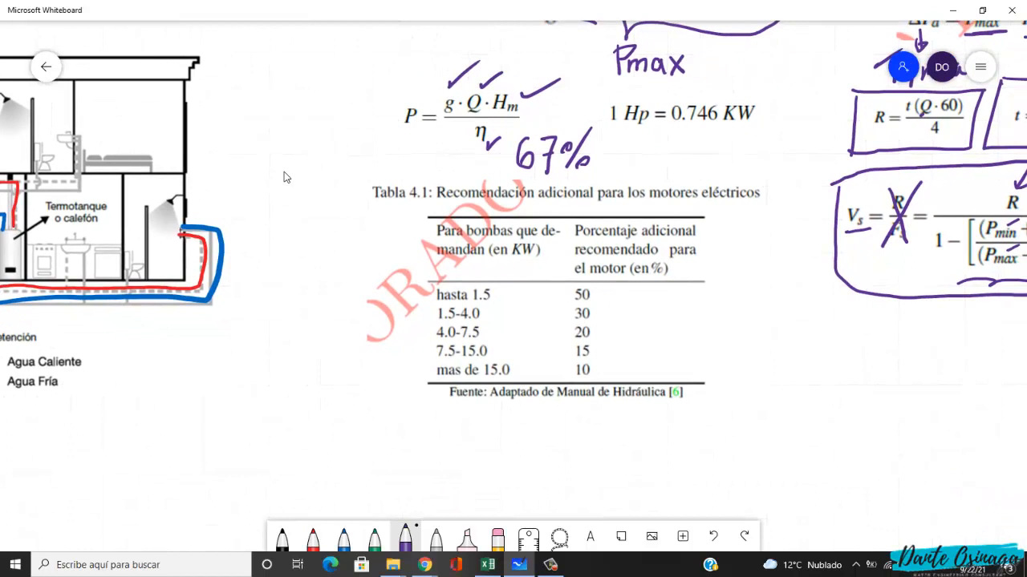
mouse_move(366, 212)
mouse_down()
mouse_move(430, 216)
mouse_move(381, 218)
mouse_up()
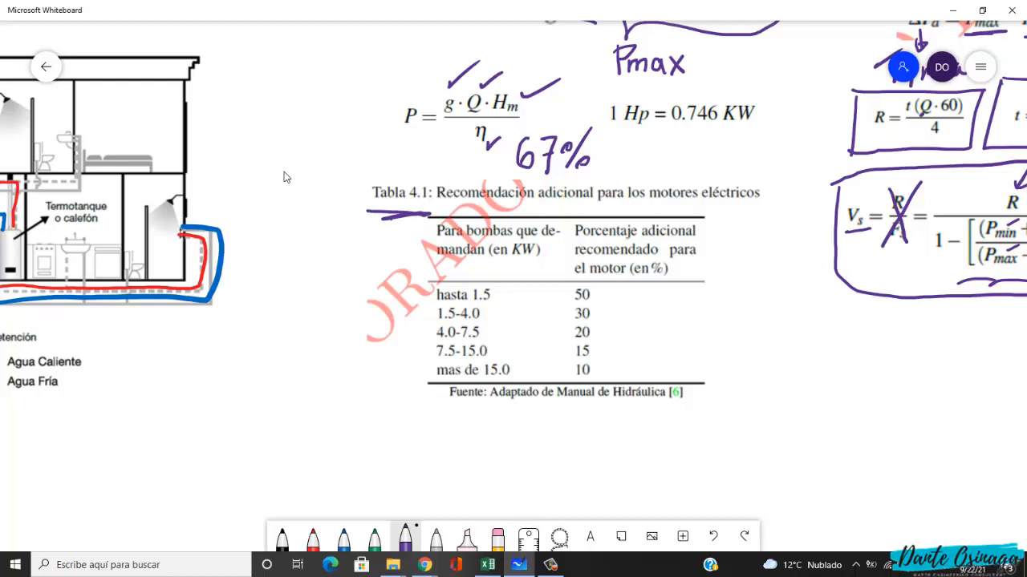
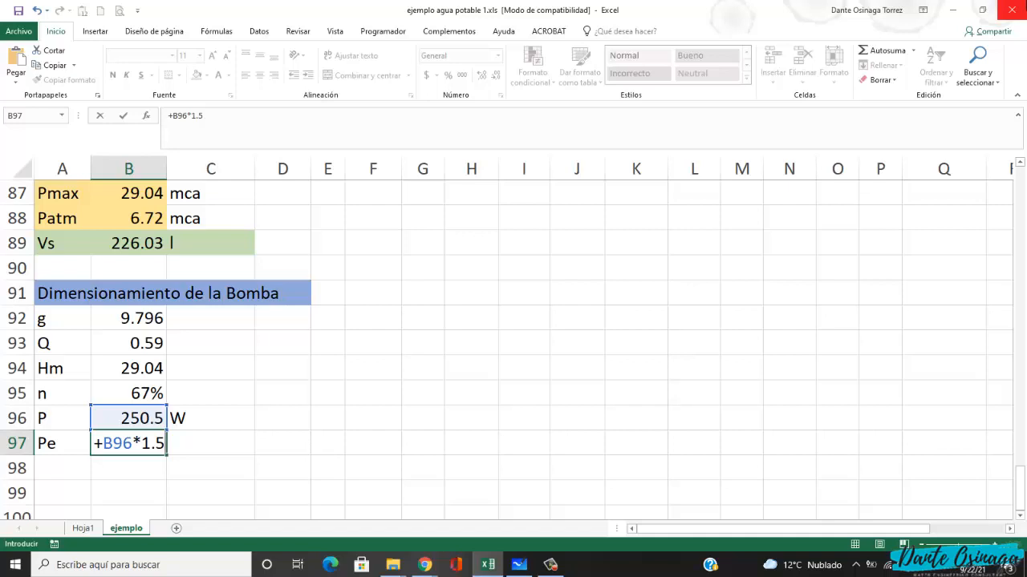
- Finish the Pe formula in B97 as +B96*1.5/1000 and enter its unit kW in C97
text(/1000)
key(Return)
key(Up)
key(Right)
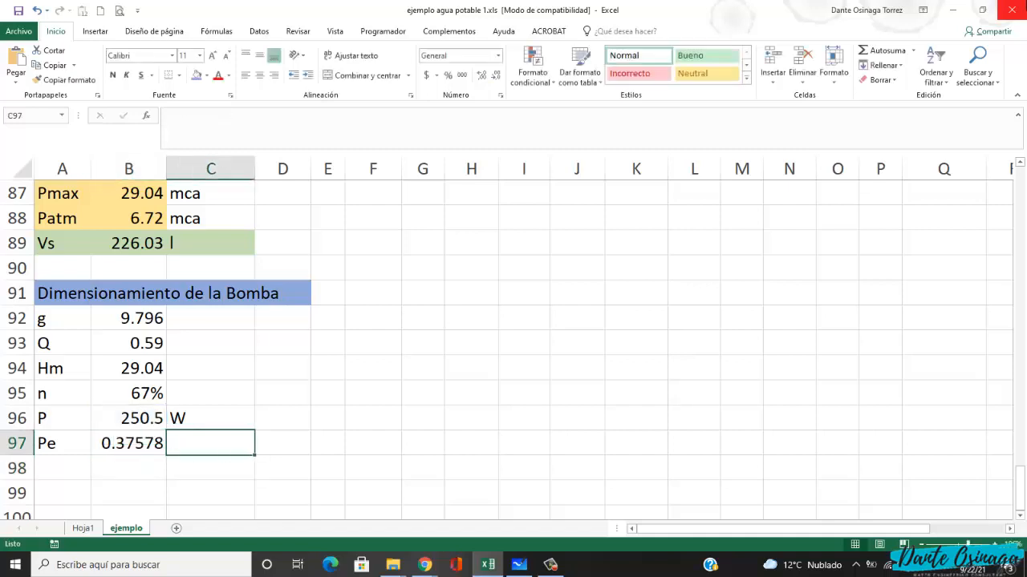
text(kW)
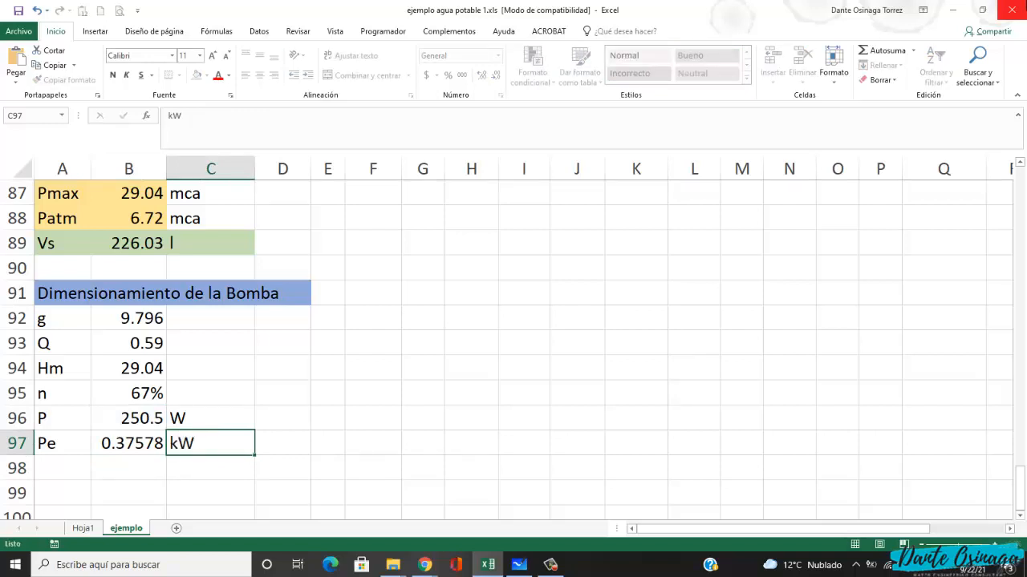
key(Return)
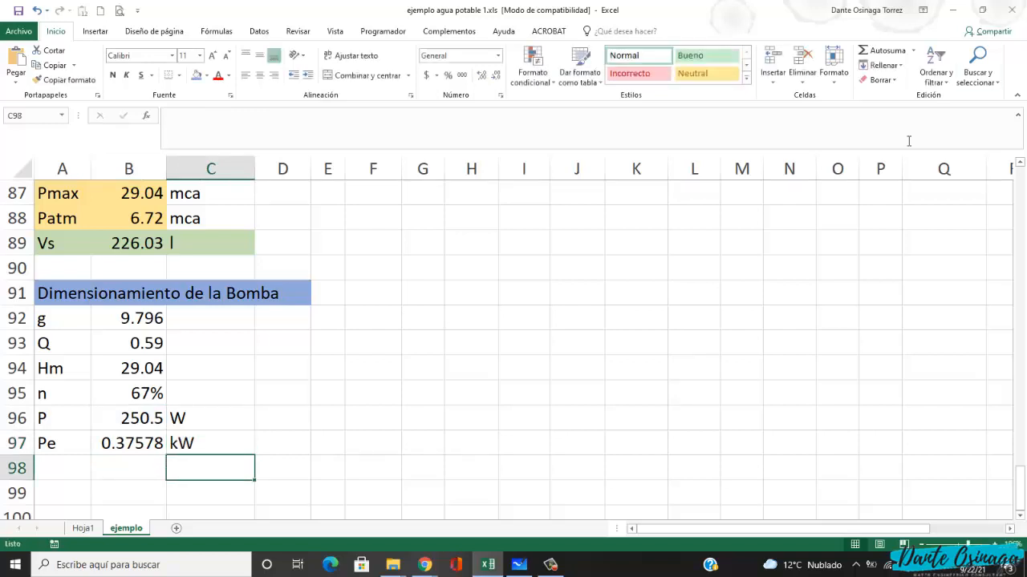
- Reduce the Pe value in B97 to two decimal places
click(135, 448)
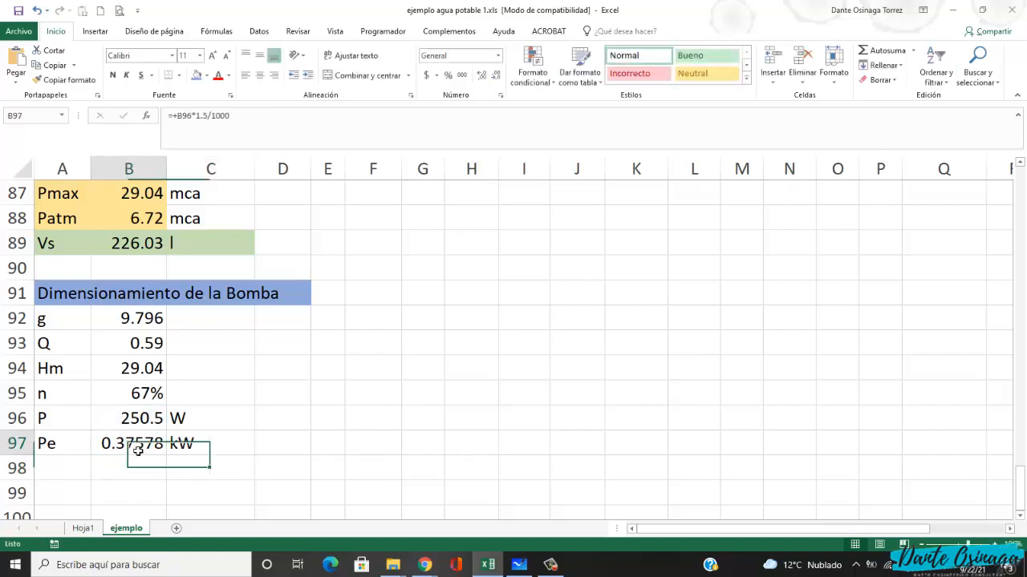
click(497, 81)
click(496, 81)
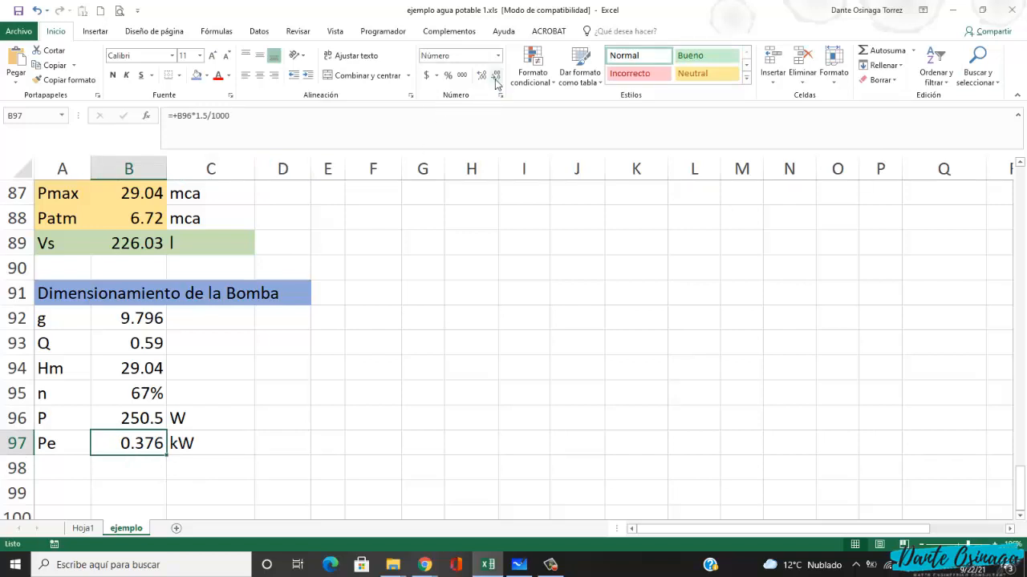
click(497, 81)
click(225, 423)
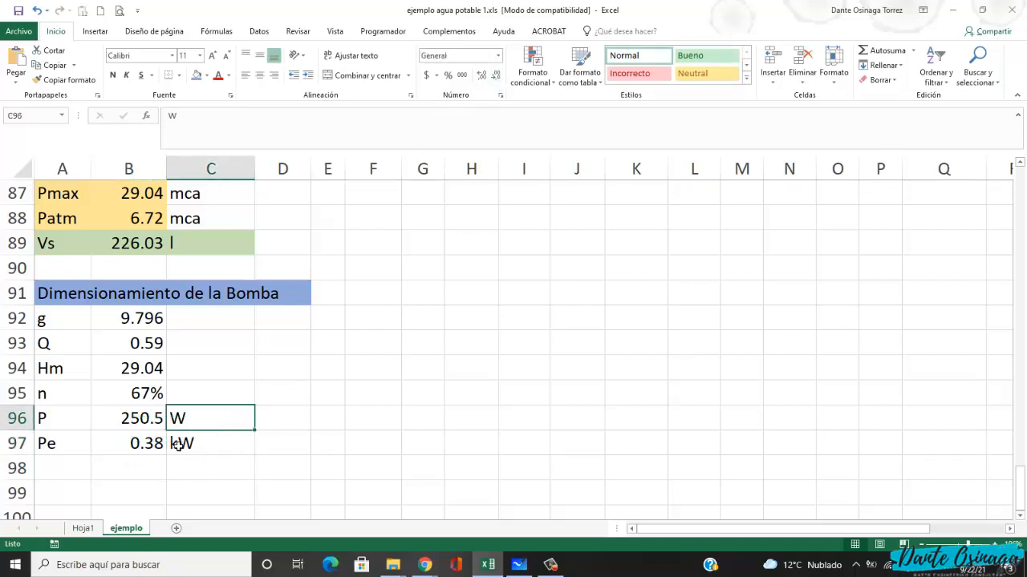
click(154, 427)
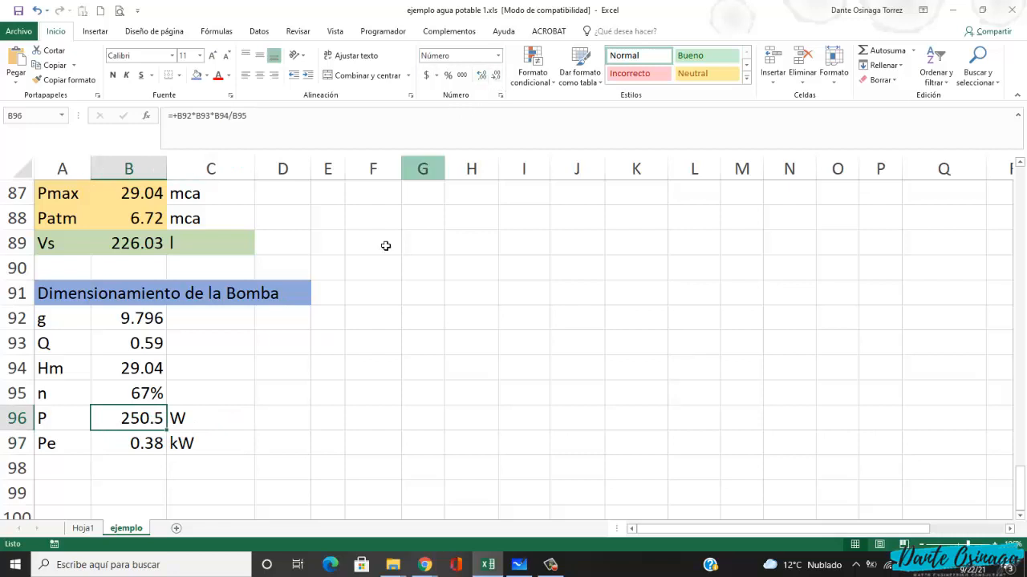
scroll(227, 346, down, 1)
click(58, 397)
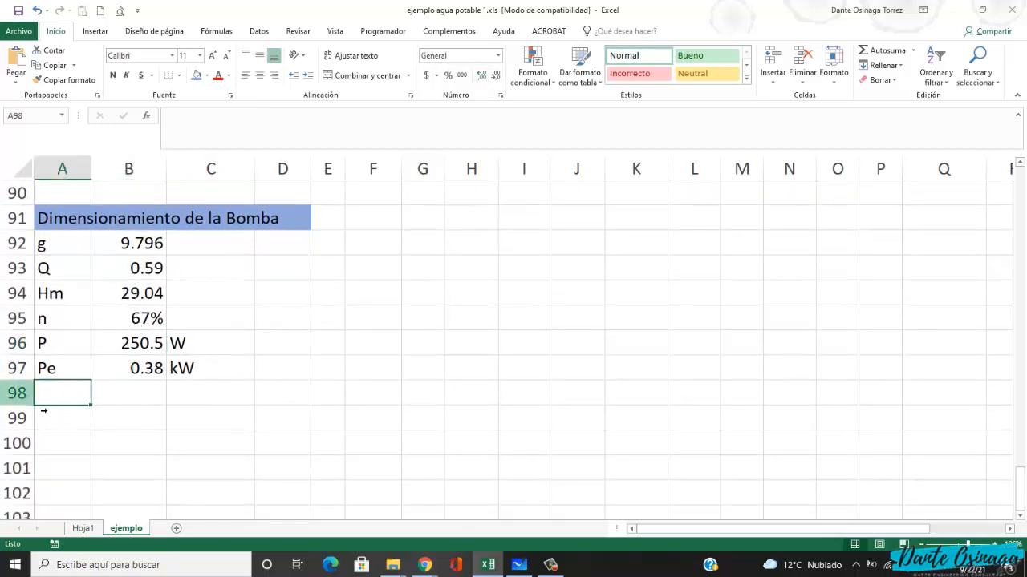
drag(54, 375, 190, 377)
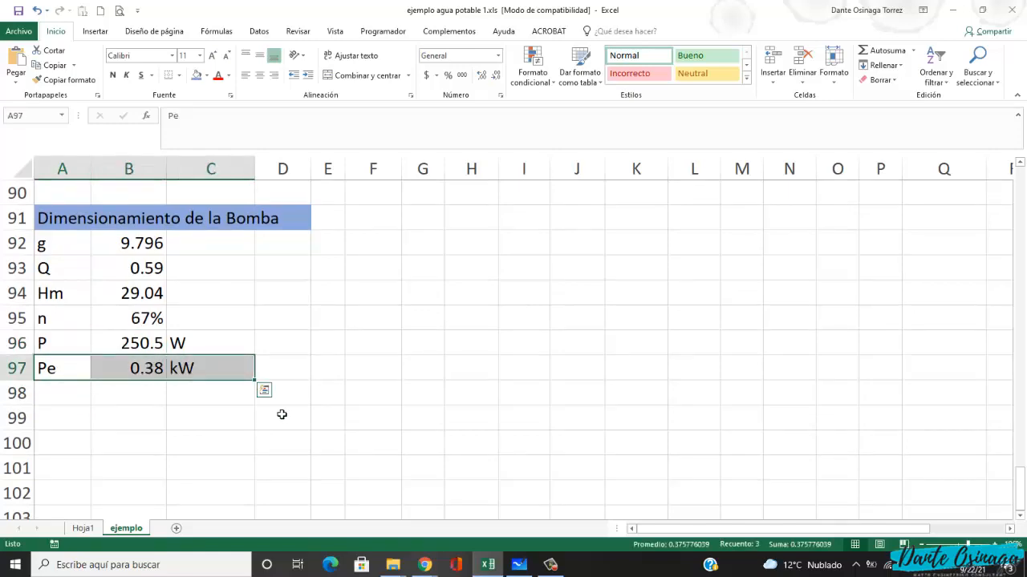
- Switch to Microsoft Whiteboard and draw a purple box around the 1 Hp = 0.746 KW conversion beside the power formula
key(alt+Tab)
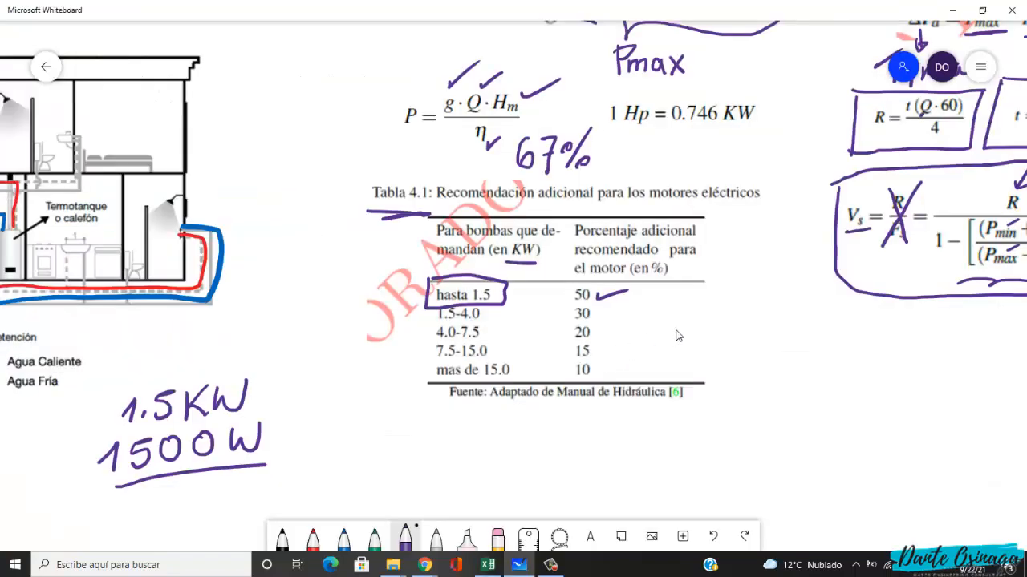
scroll(559, 398, up, 2)
scroll(559, 399, left, 3)
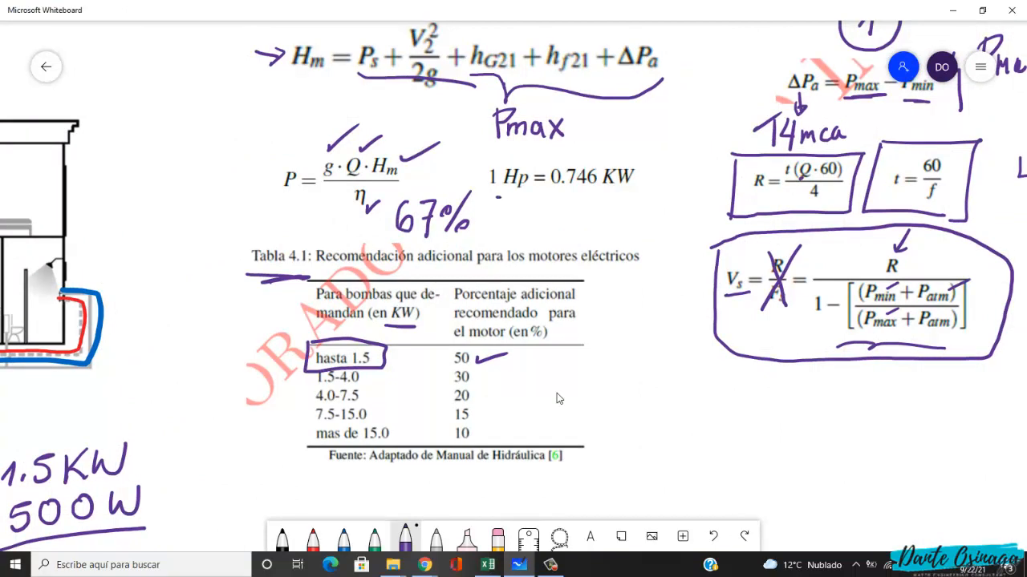
mouse_move(498, 197)
mouse_down()
mouse_move(657, 192)
mouse_move(630, 153)
mouse_move(515, 147)
mouse_move(470, 185)
mouse_move(507, 195)
mouse_up()
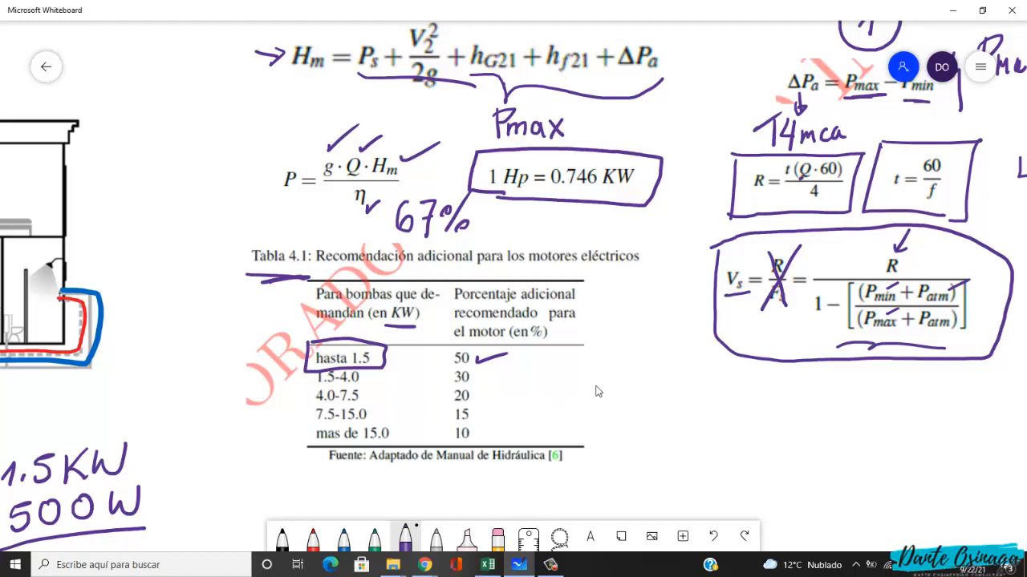
- Return to Excel and label row 98 as Pe in column A, with the unit Hp in column C
key(alt+Tab)
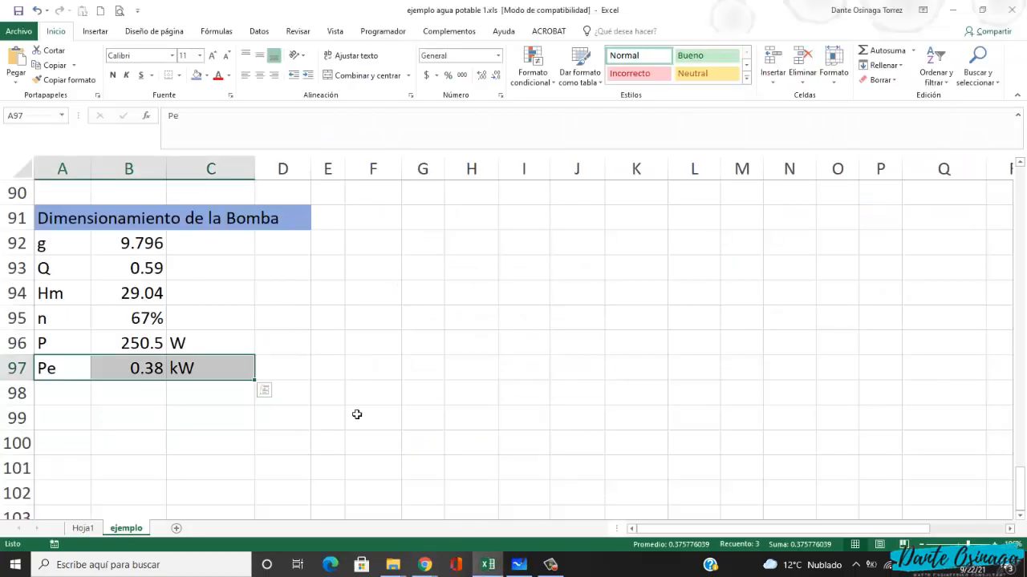
click(64, 394)
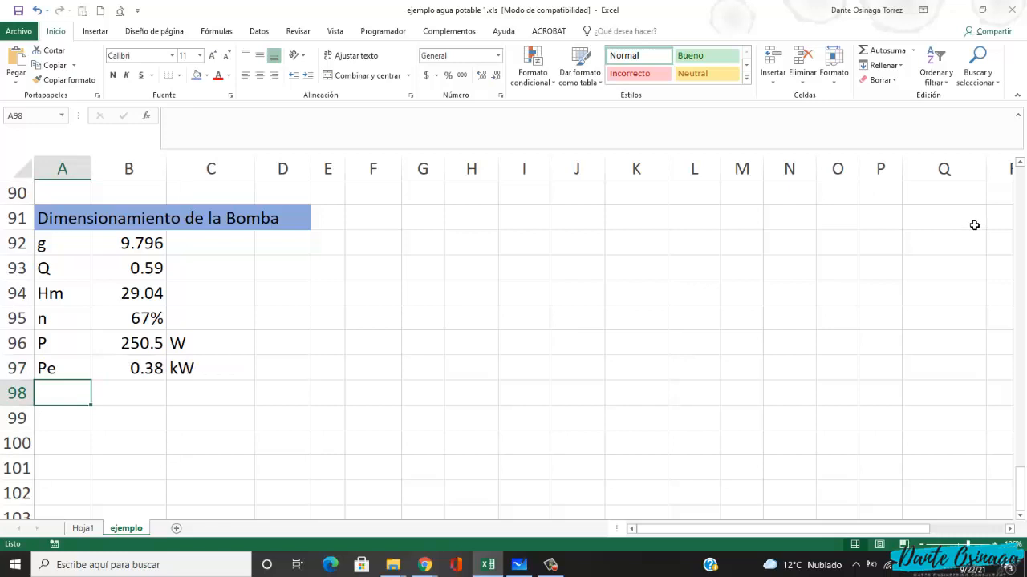
text(Pe)
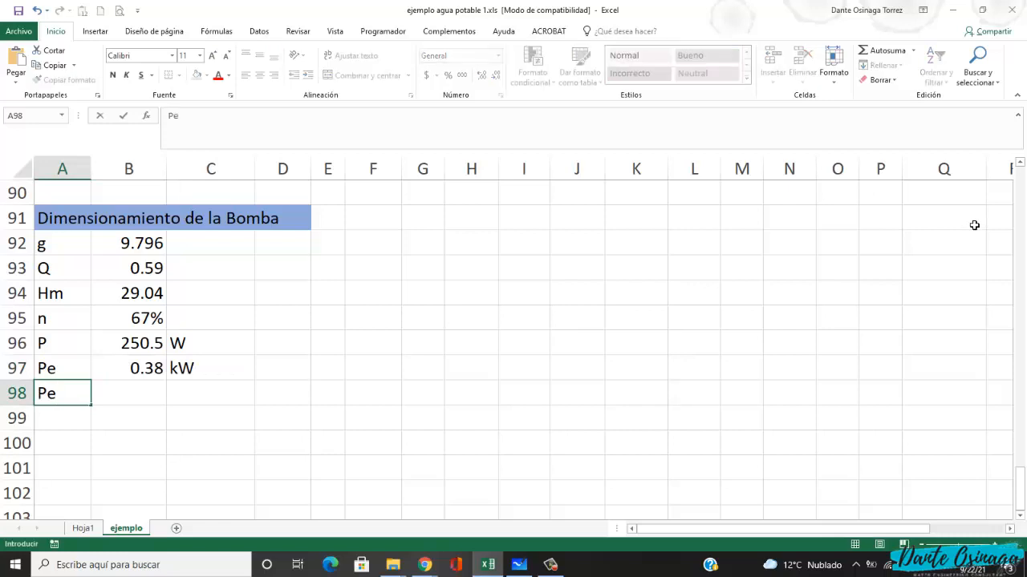
key(Tab)
key(Tab)
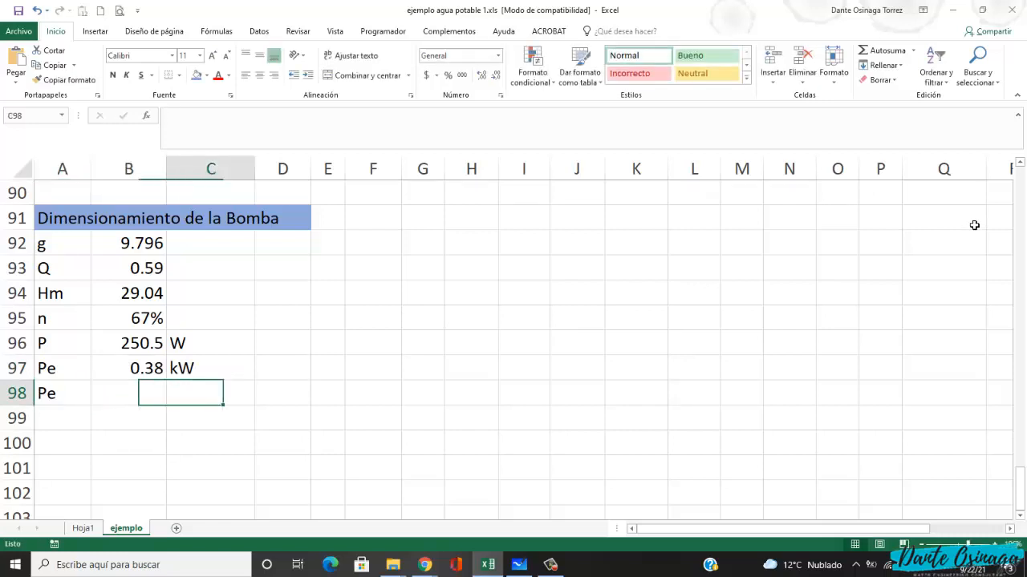
text(Hp)
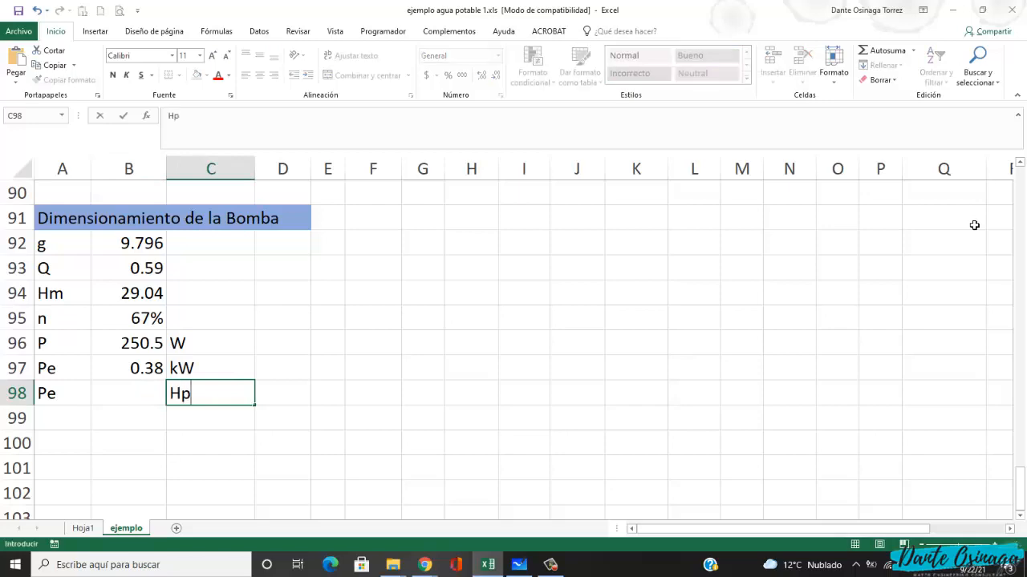
key(Return)
- Convert the motor power to Hp in B98 with the formula +B97/0.746, checking the conversion factor on the whiteboard
key(alt+Tab)
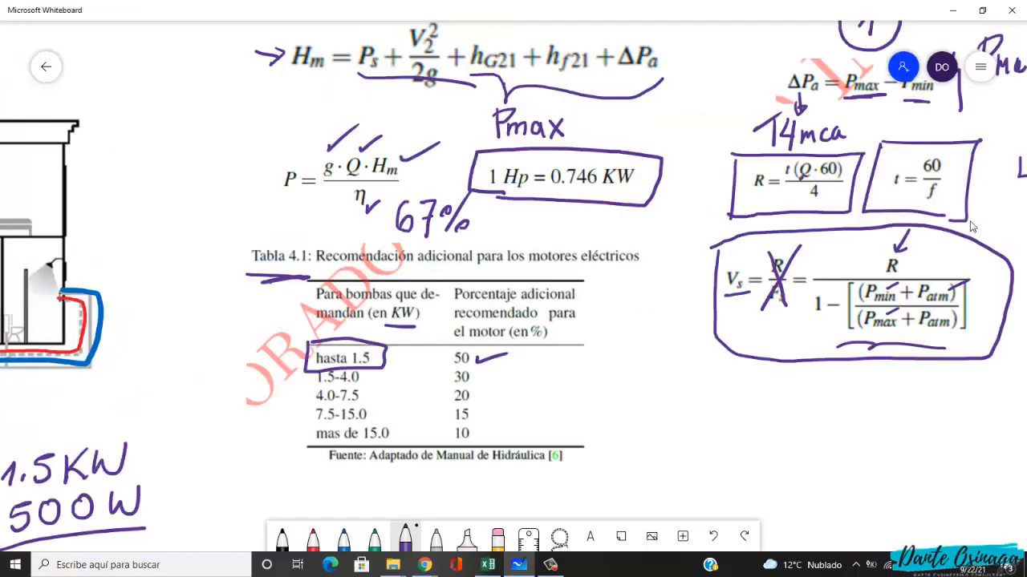
key(alt+Tab)
key(Up)
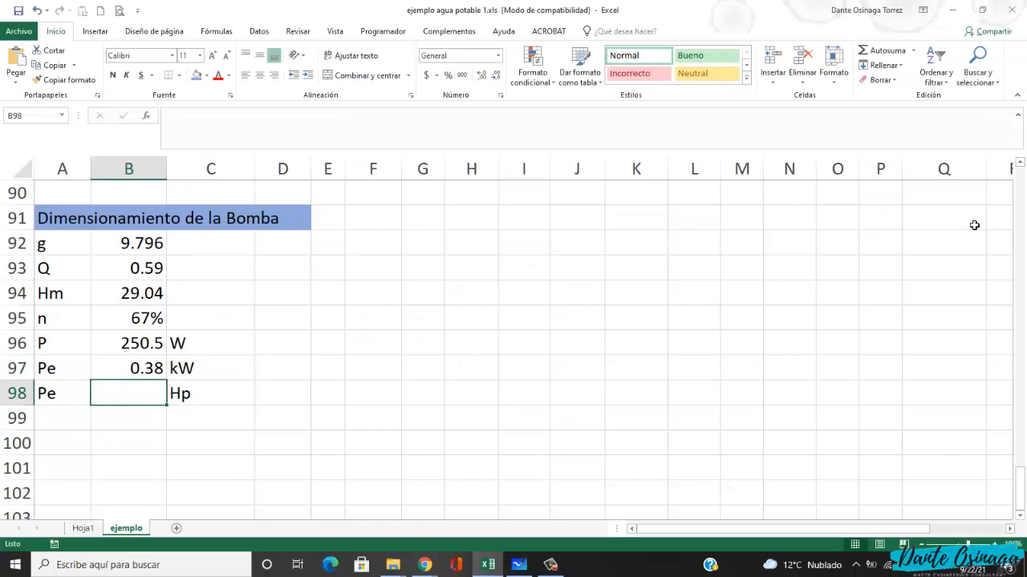
key(alt+Tab)
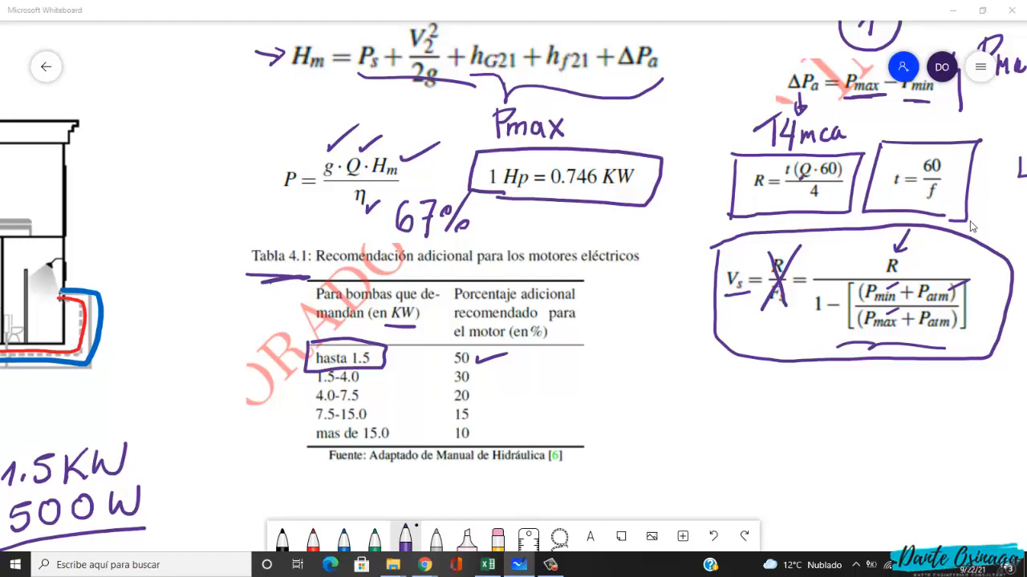
key(alt+Tab)
text(+)
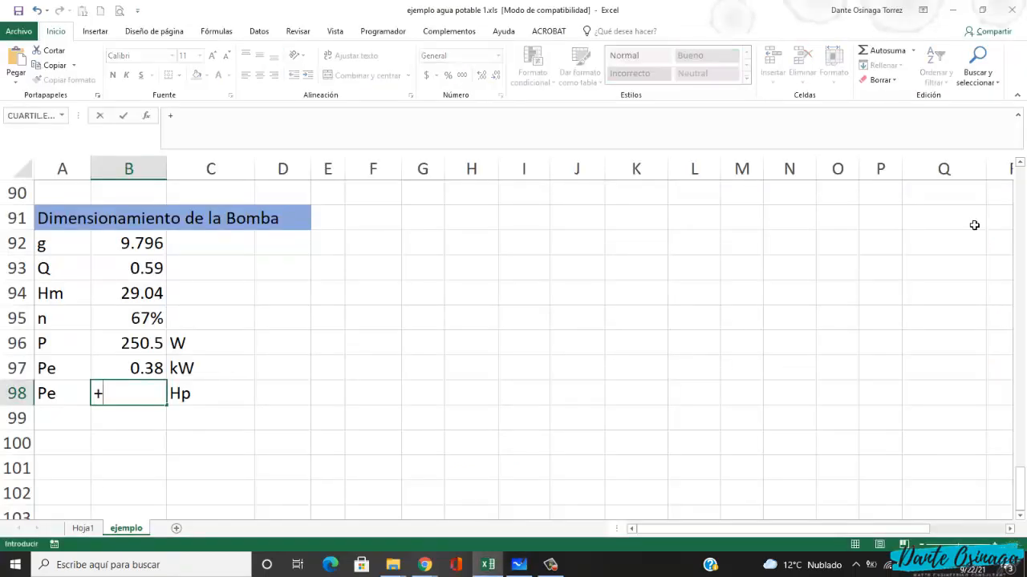
key(Up)
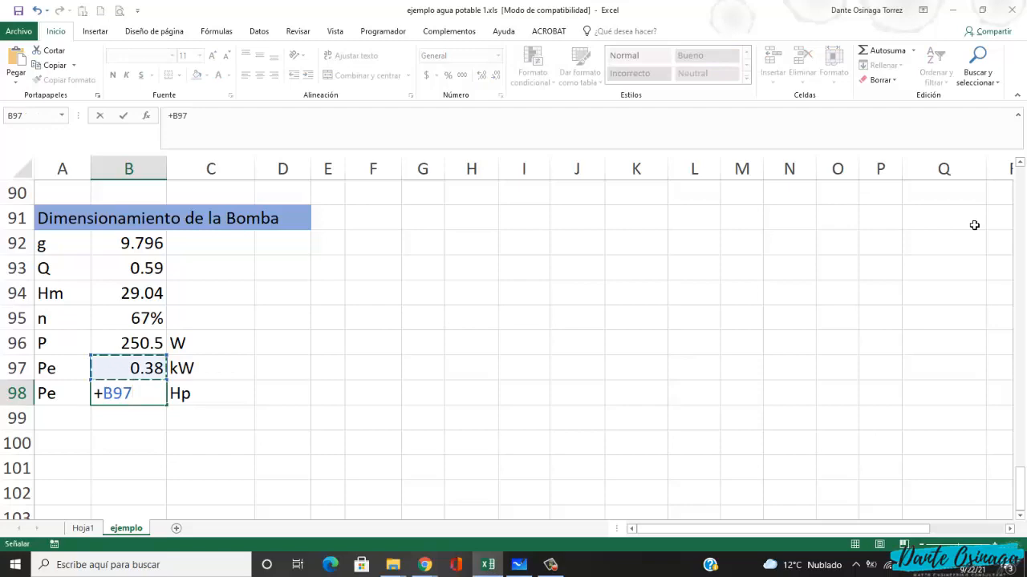
text(/)
key(alt+Tab)
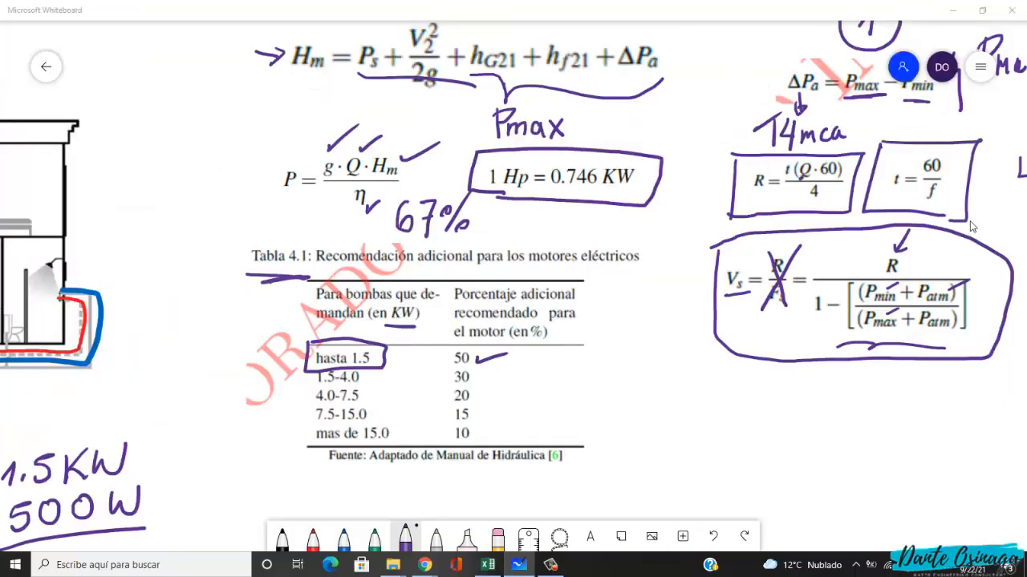
key(alt+Tab)
text(0.)
key(alt+Tab)
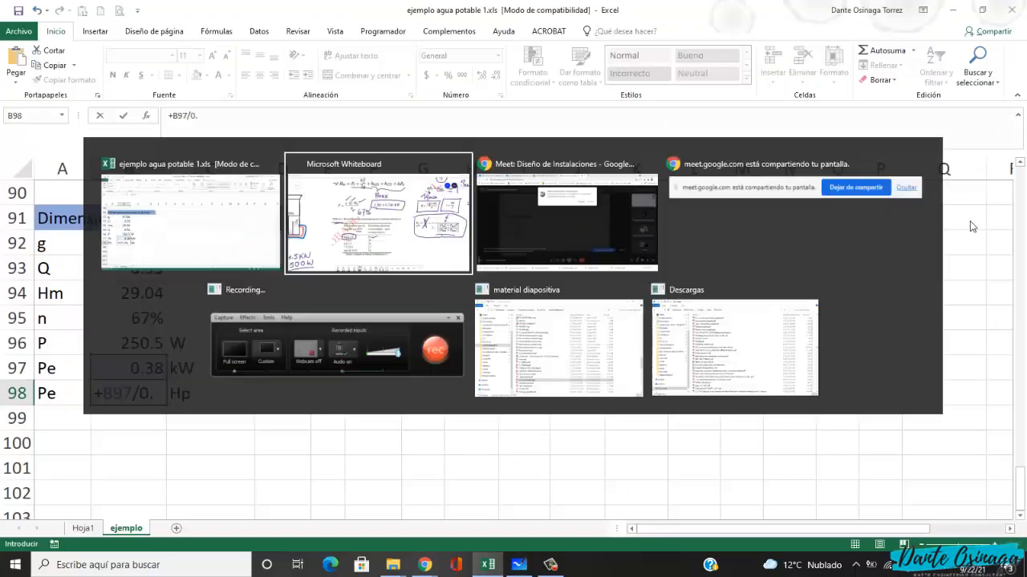
key(alt+Tab)
text(74)
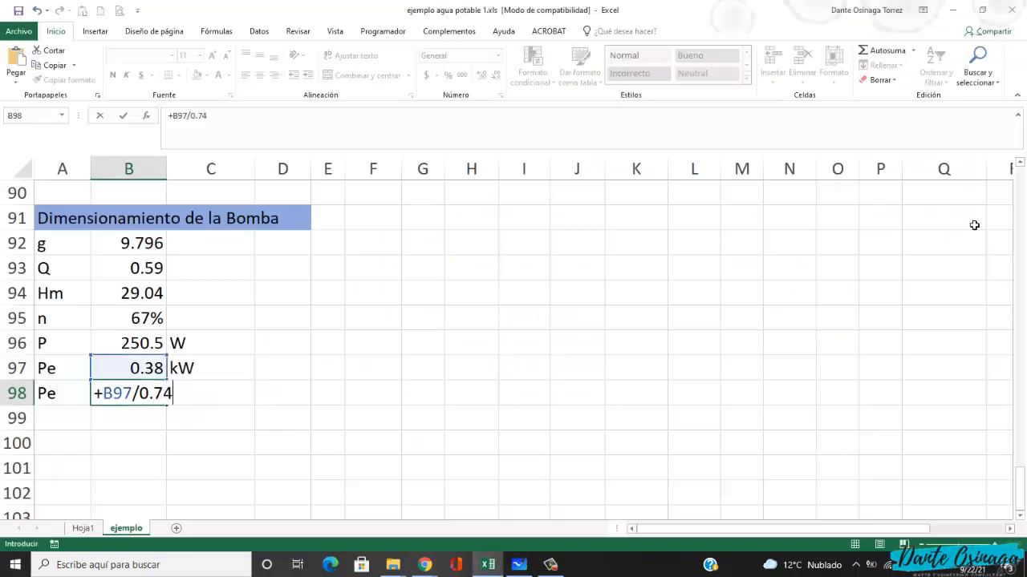
text(6)
key(Return)
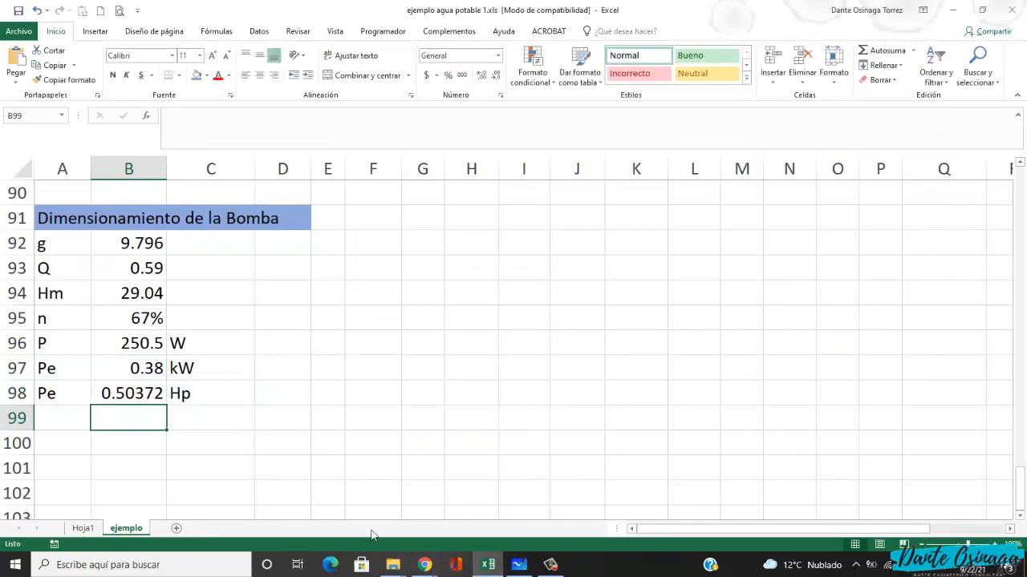
- Reduce the Pe value in B98 to two decimal places
click(161, 397)
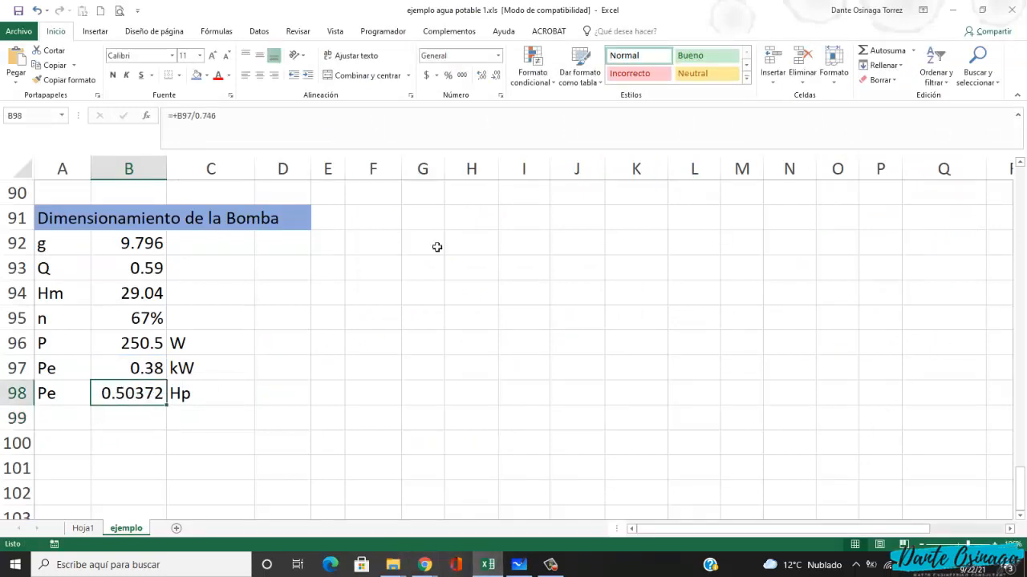
click(496, 76)
click(496, 75)
click(498, 75)
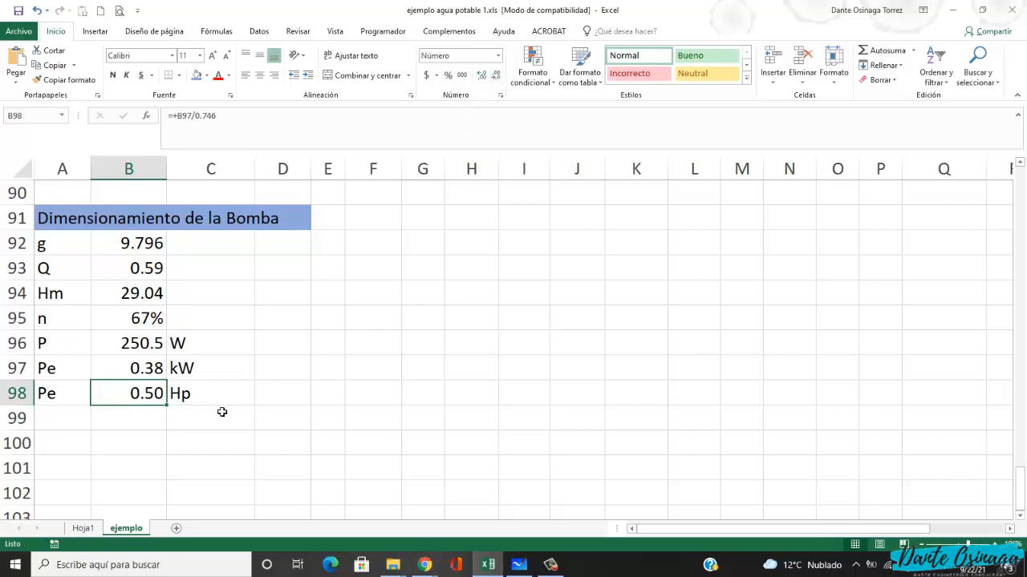
click(167, 425)
click(163, 419)
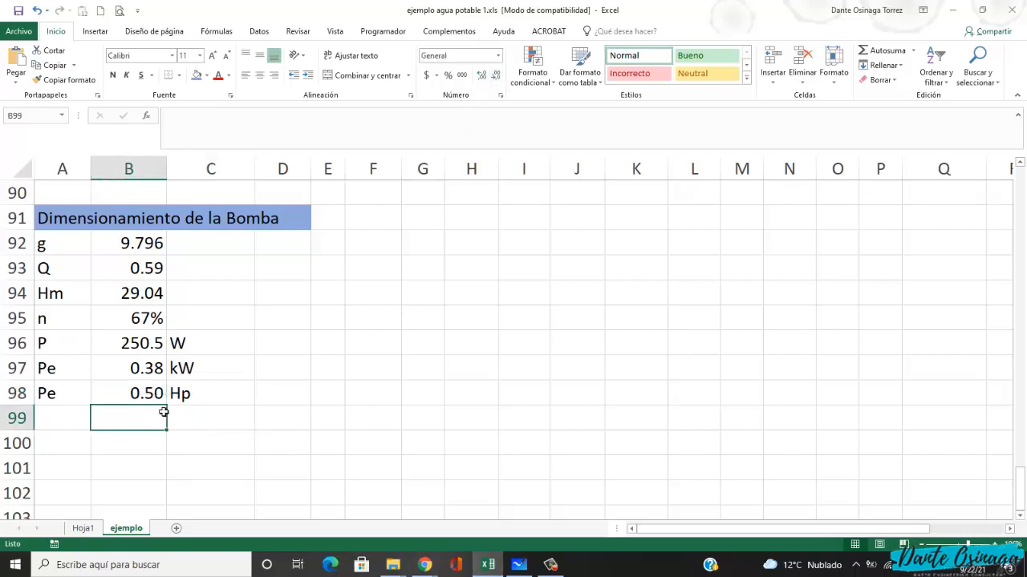
- Check the Google Meet call in Chrome and return to the Excel workbook
click(421, 564)
click(377, 524)
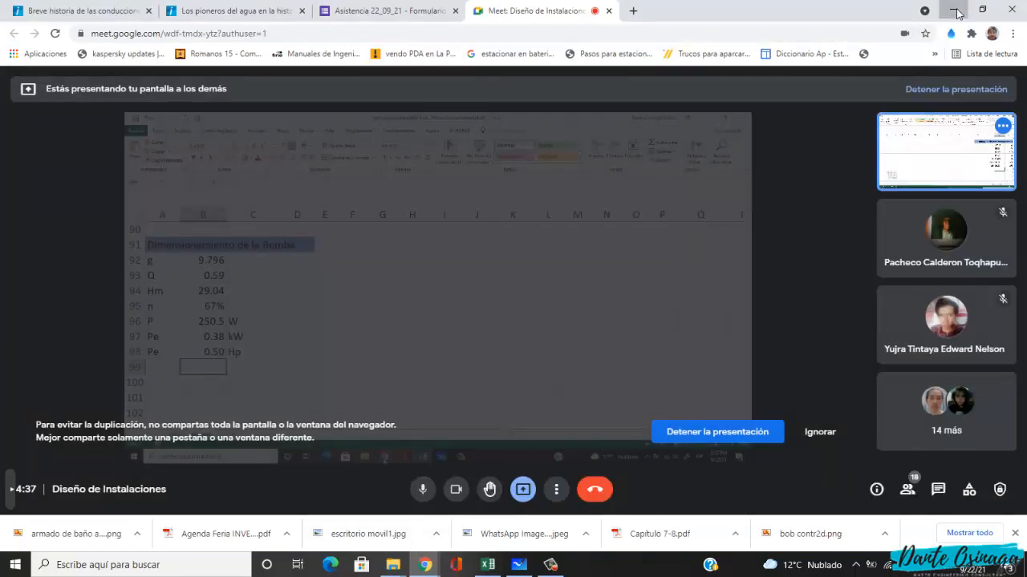
click(952, 10)
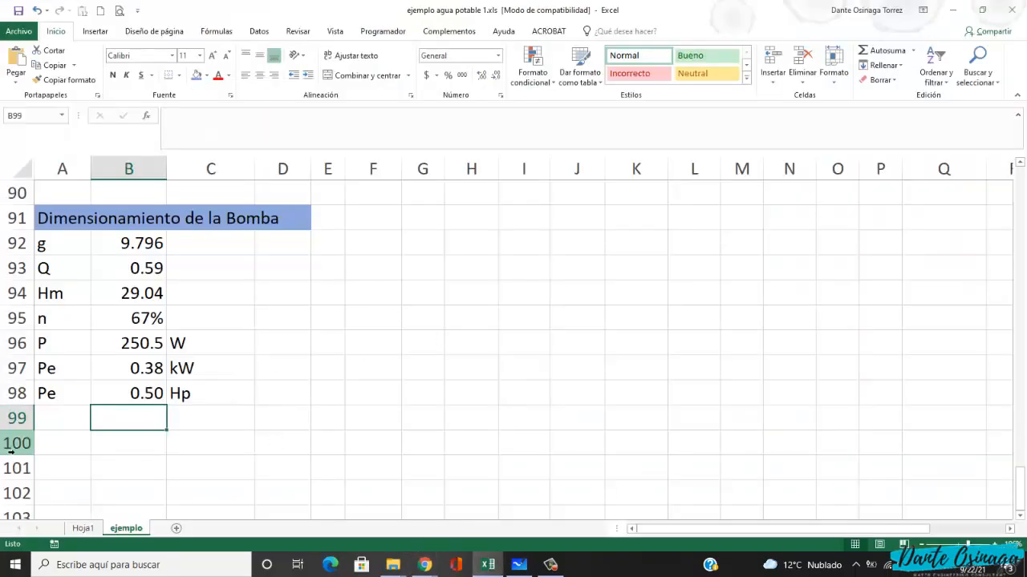
- Fill both Pe result rows, A97:C98, with green
drag(63, 376, 184, 392)
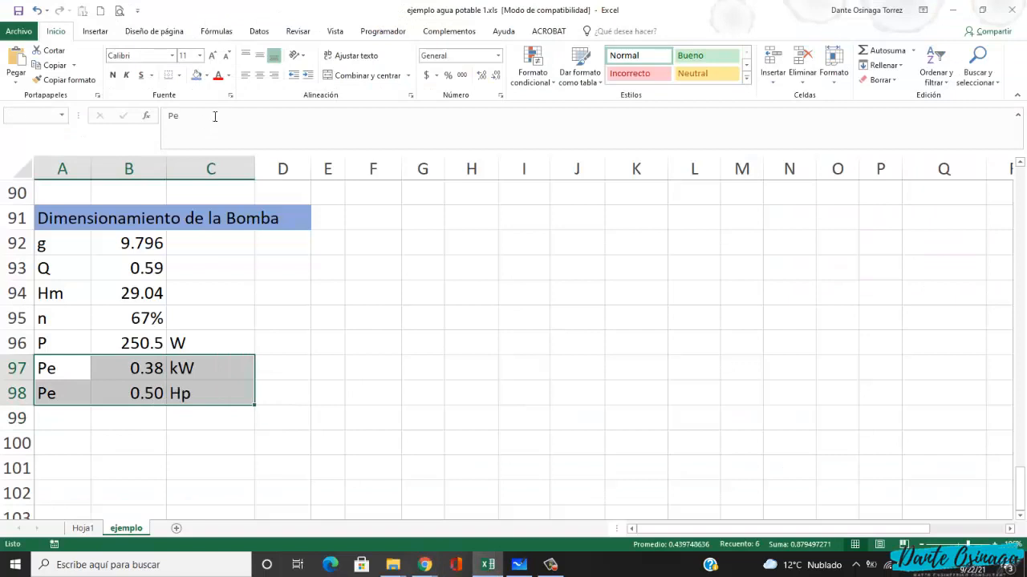
click(206, 75)
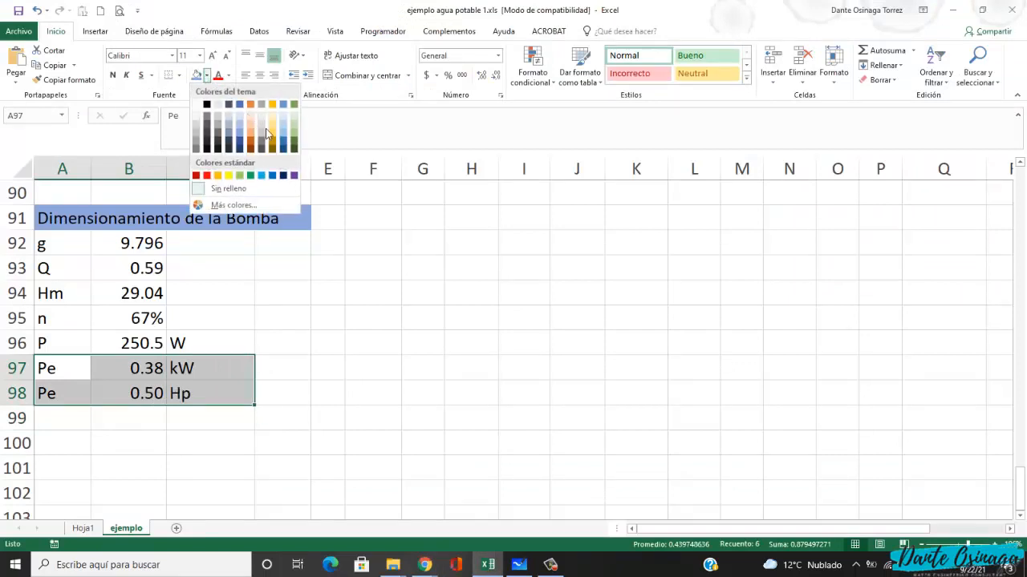
click(294, 131)
click(316, 319)
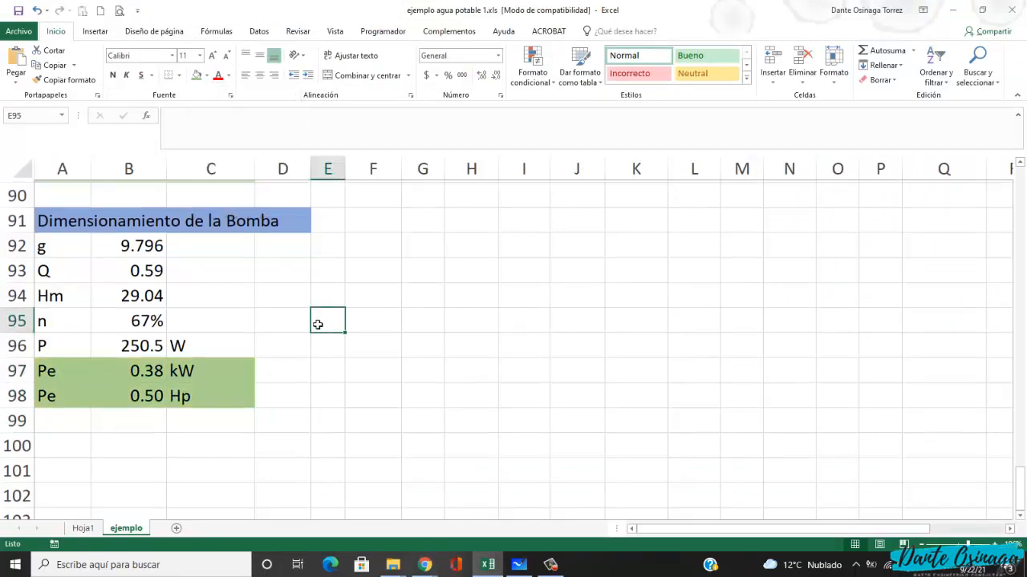
- Fill the pump input and power cells A92:B96 with light gold
scroll(317, 325, up, 1)
drag(50, 329, 151, 419)
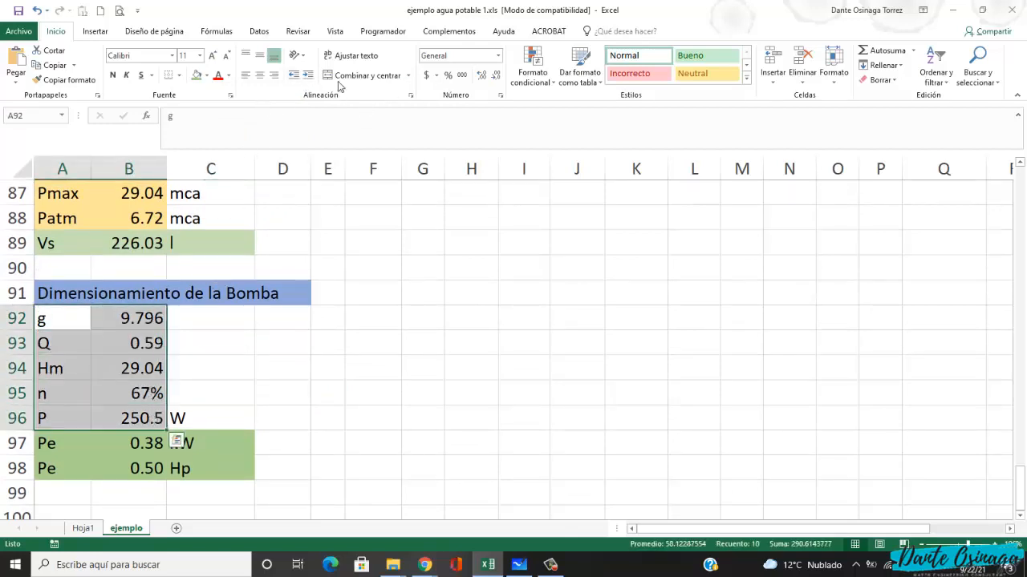
click(206, 75)
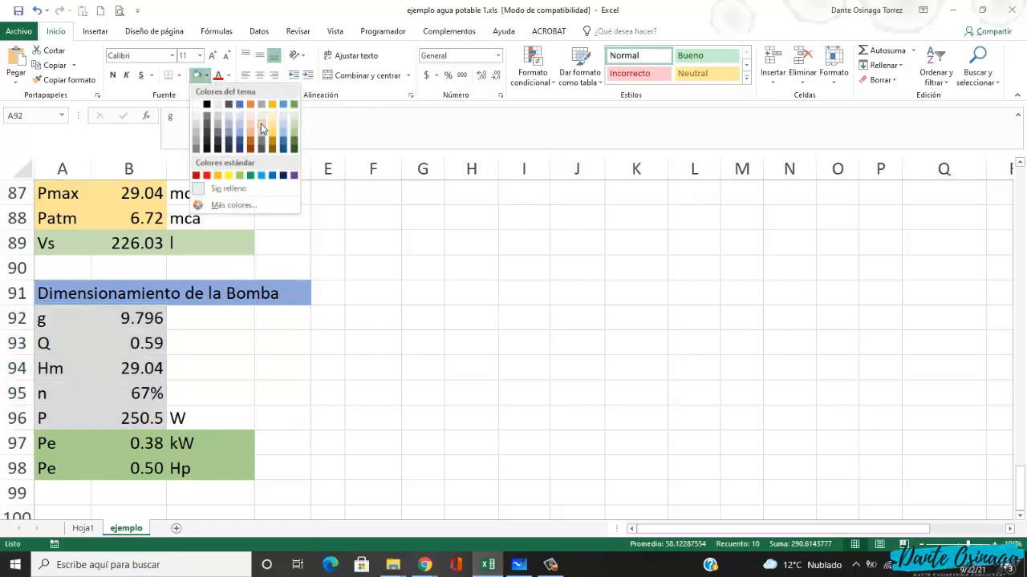
click(269, 124)
click(330, 353)
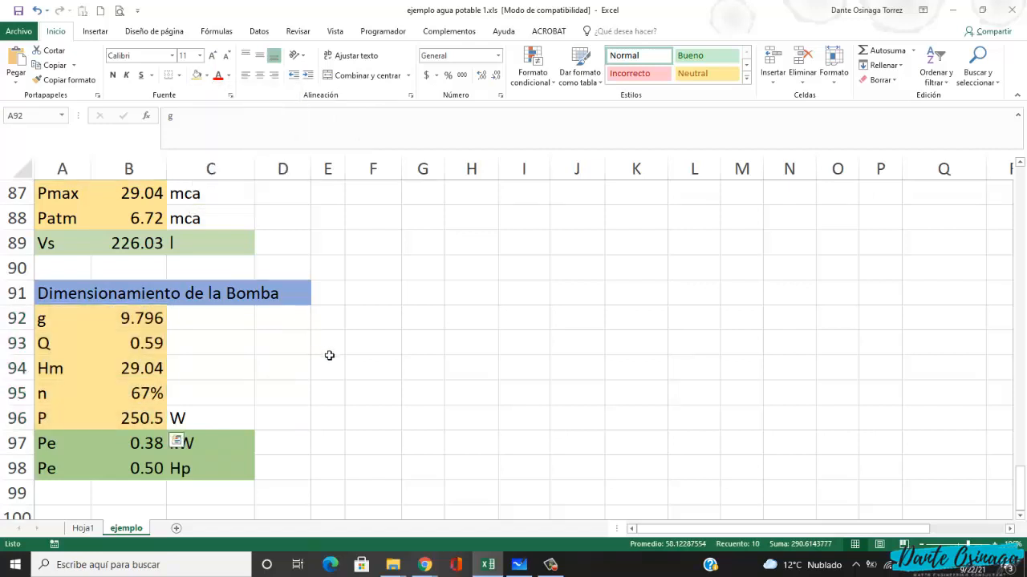
scroll(339, 361, up, 1)
scroll(340, 361, down, 3)
scroll(339, 361, up, 2)
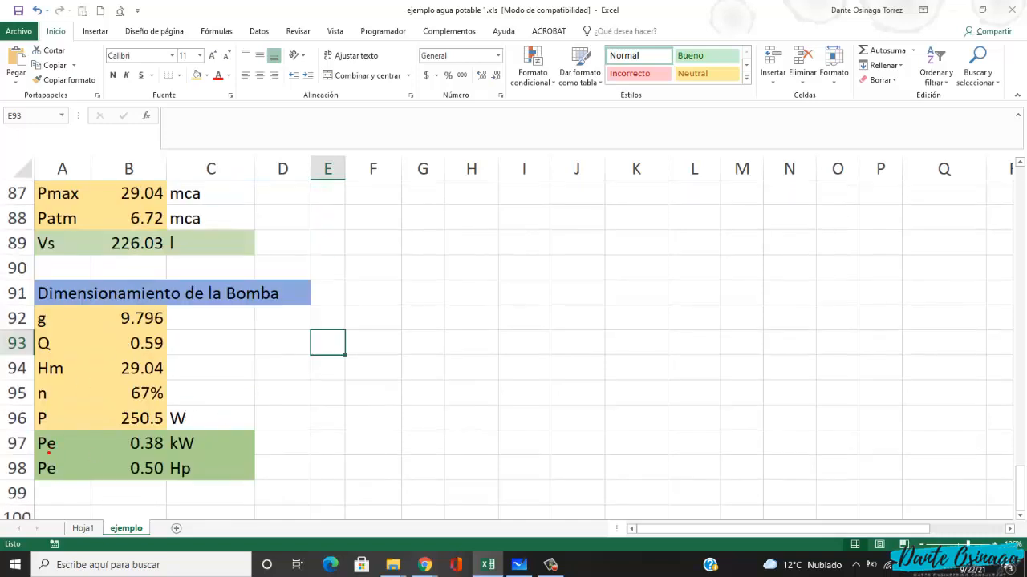
- Mark the kW and Hp motor power results with temporary red check marks and clear the marks
drag(200, 444, 232, 431)
drag(198, 440, 198, 451)
mouse_move(198, 465)
mouse_down()
mouse_move(203, 474)
mouse_move(261, 437)
mouse_up()
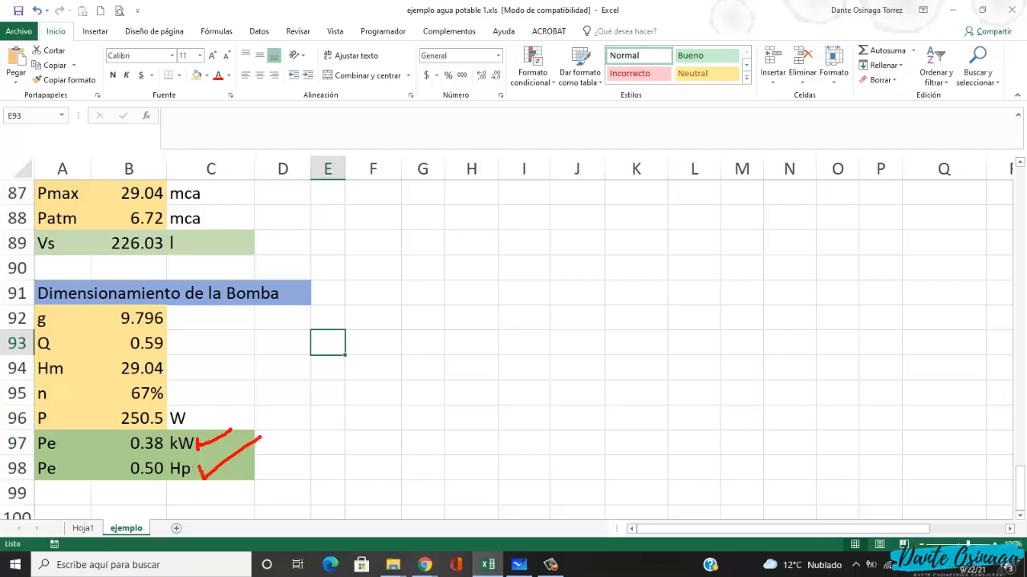
key(Escape)
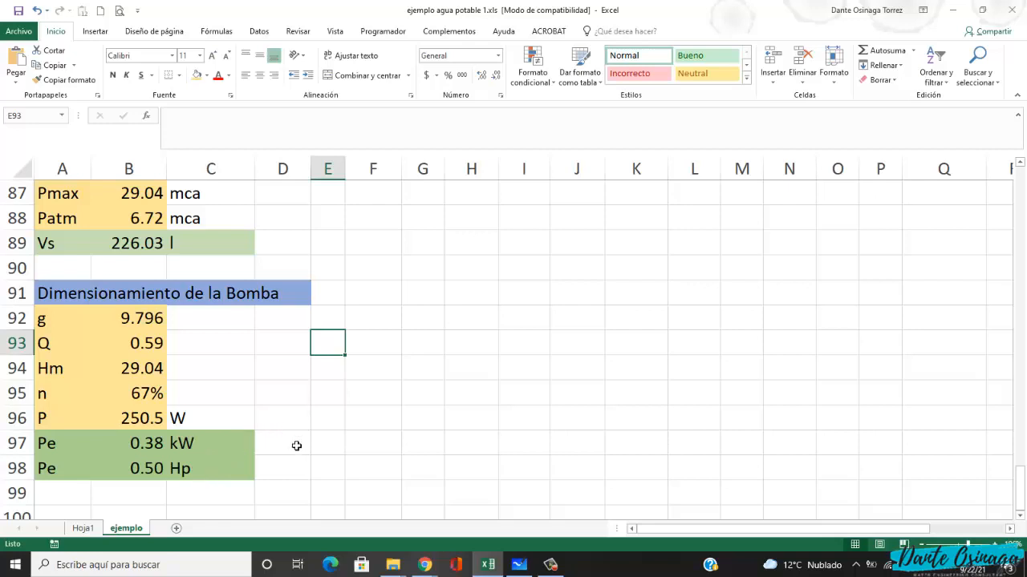
- Review the hydropneumatic tank and pump sizing sections in rows 81 to 98
click(302, 449)
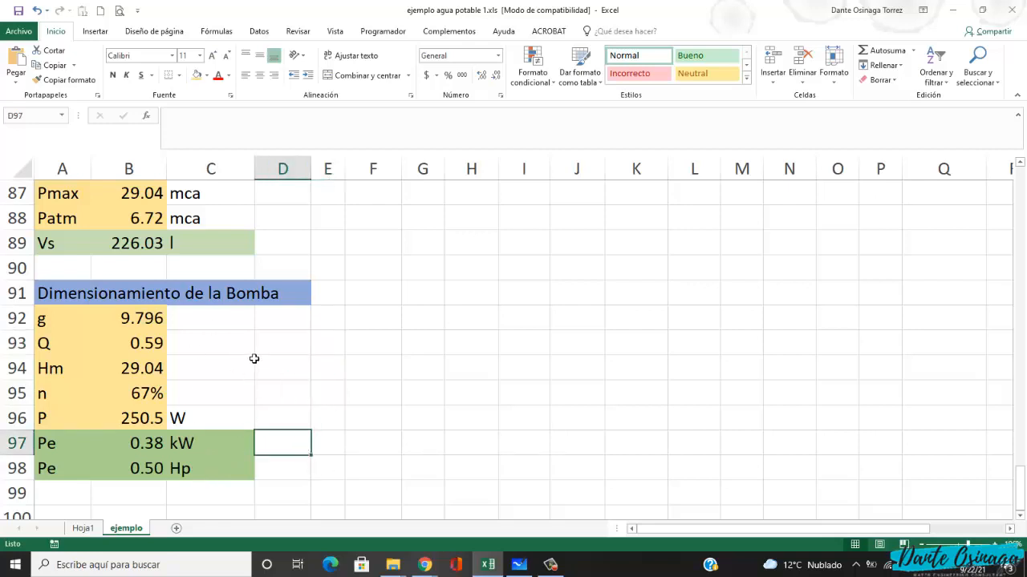
scroll(253, 363, up, 1)
scroll(275, 355, up, 3)
scroll(282, 358, down, 2)
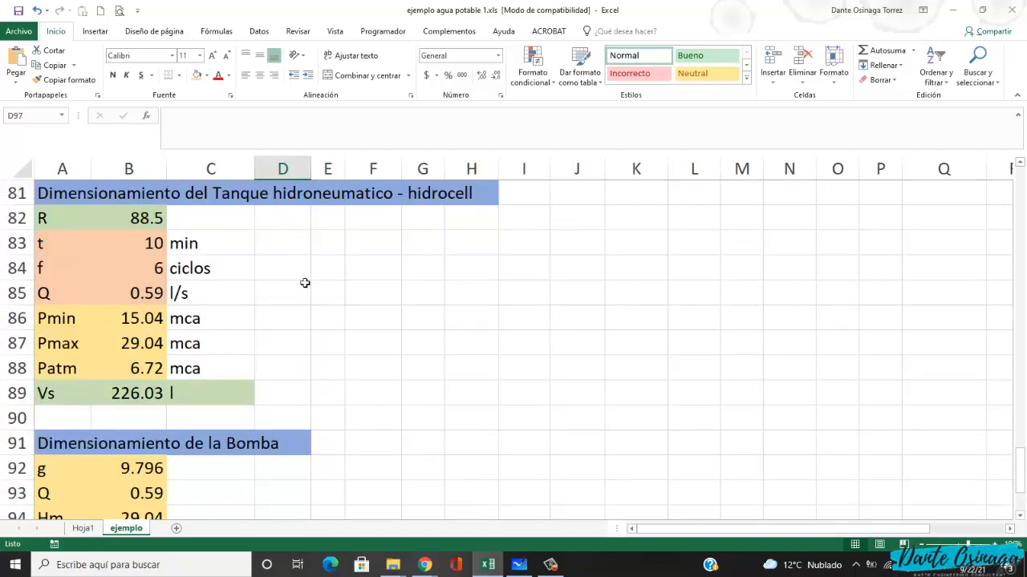
scroll(305, 284, down, 2)
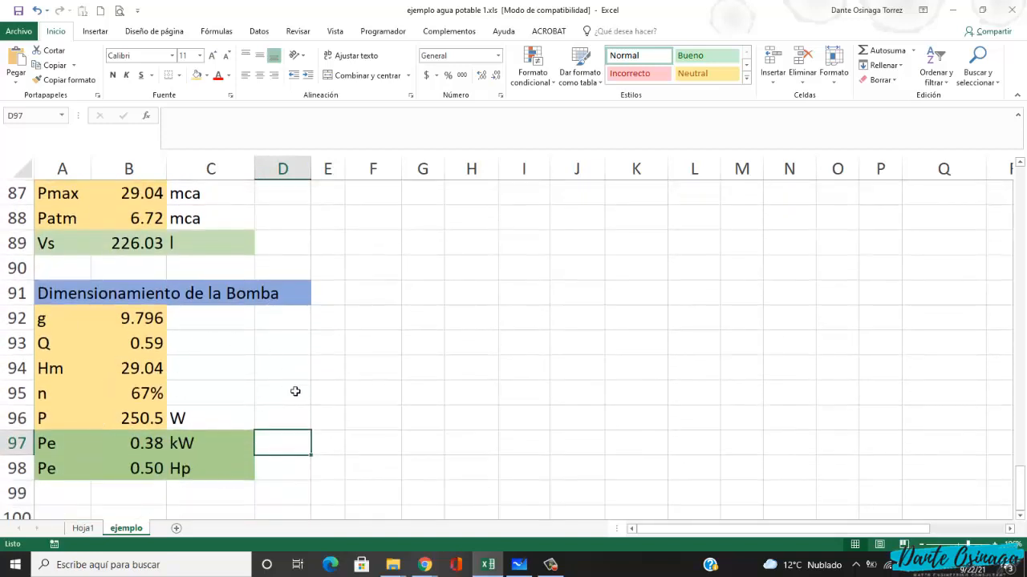
scroll(293, 389, down, 1)
click(97, 433)
click(80, 437)
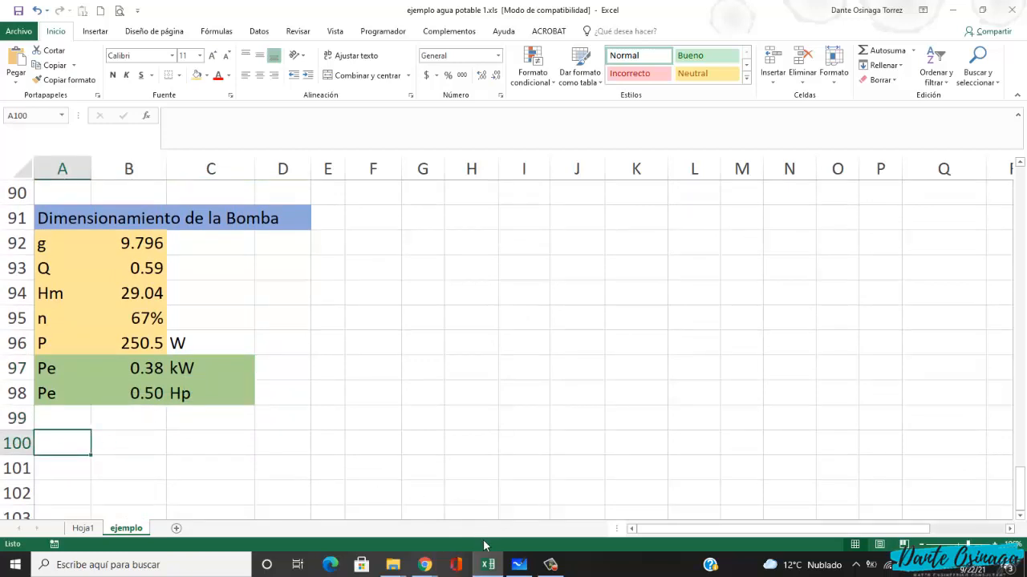
- Switch to Microsoft Whiteboard and delete the purple box around the 1 Hp = 0.746 KW conversion
click(518, 565)
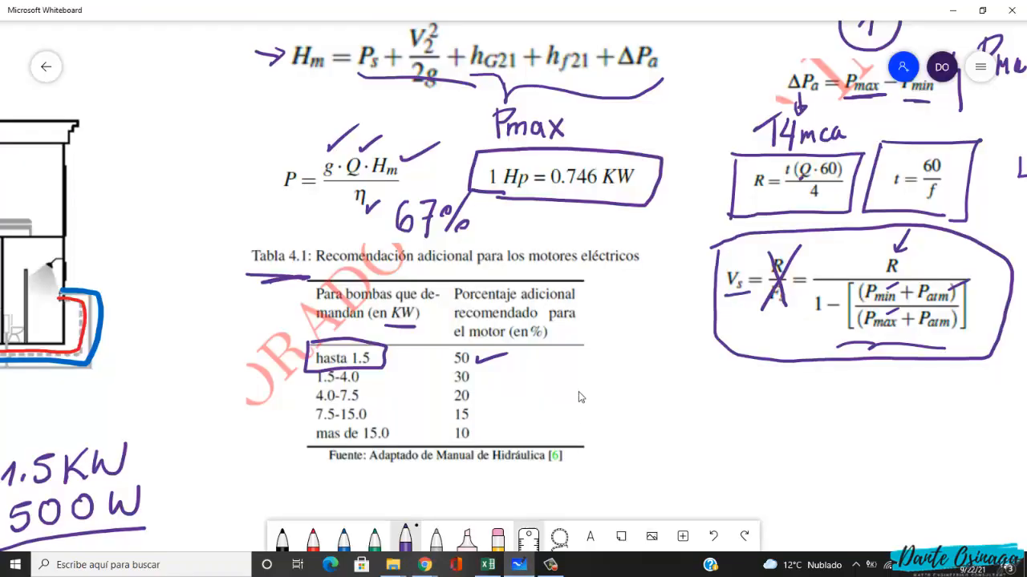
scroll(576, 413, up, 1)
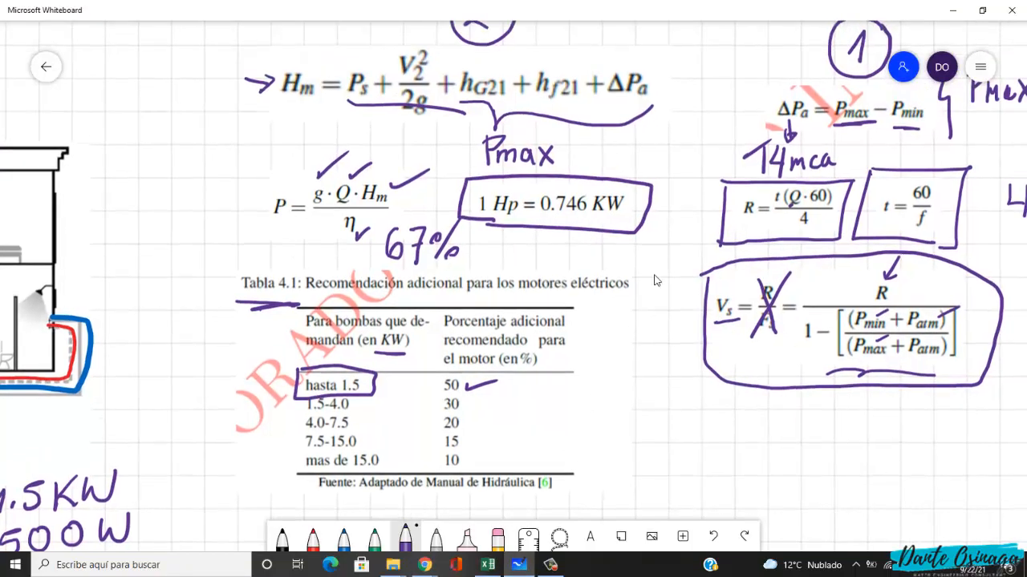
click(523, 232)
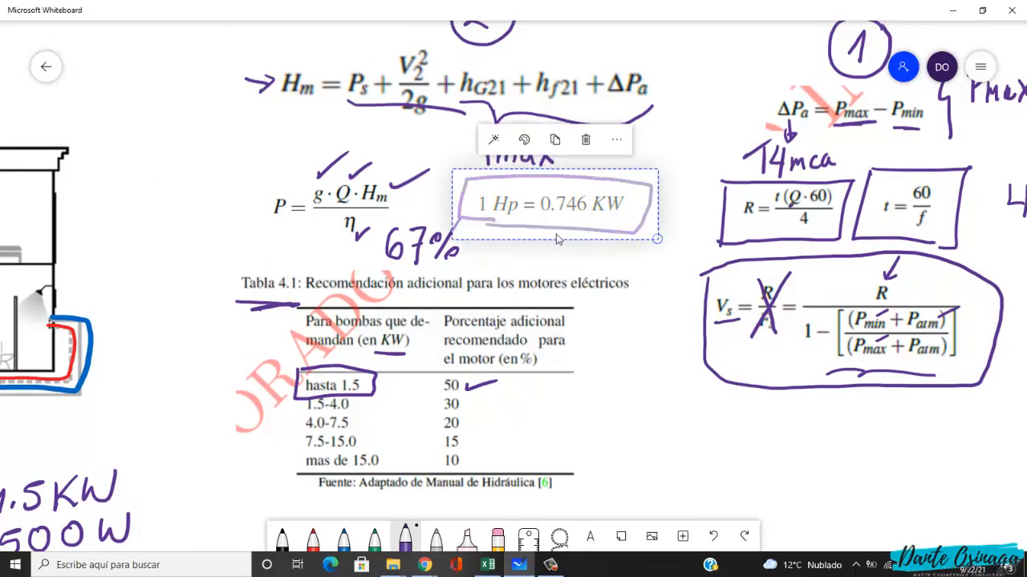
click(565, 241)
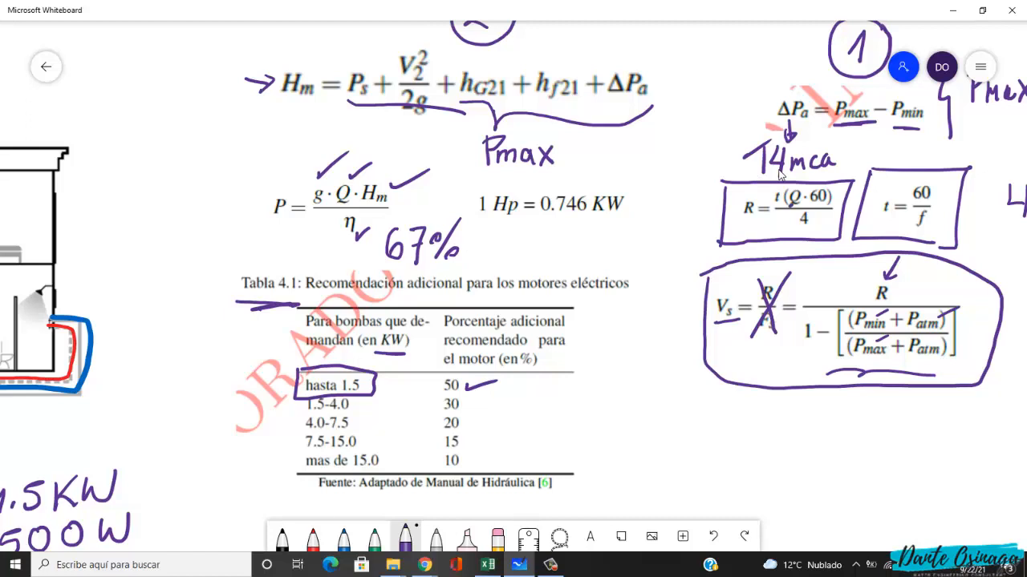
- Draw a red box around the 1 Hp = 0.746 KW conversion and underline Hp and 0.746 in red
click(313, 539)
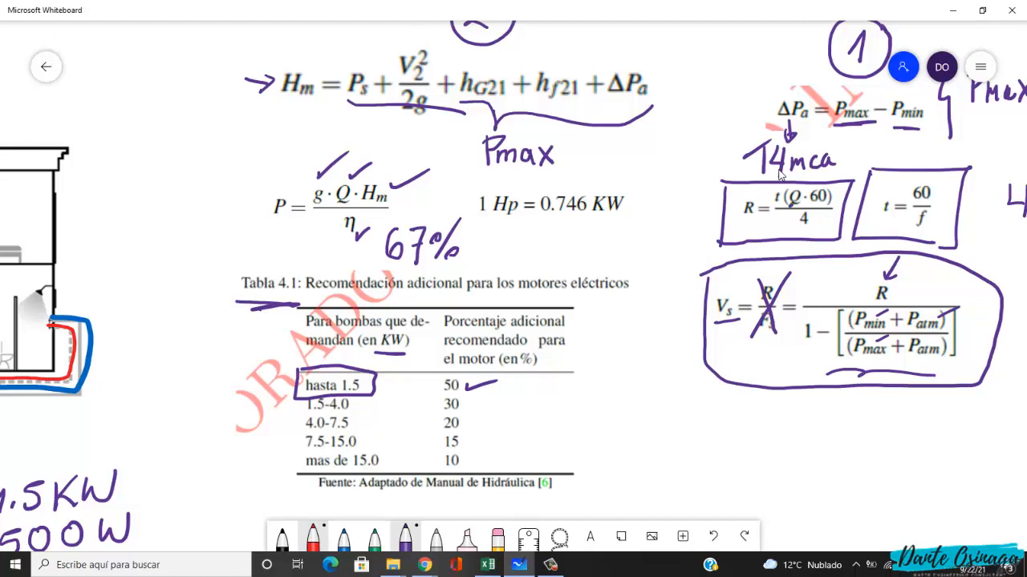
mouse_move(470, 180)
mouse_down()
mouse_move(603, 174)
mouse_move(645, 193)
mouse_move(636, 244)
mouse_move(477, 244)
mouse_move(458, 191)
mouse_move(470, 177)
mouse_up()
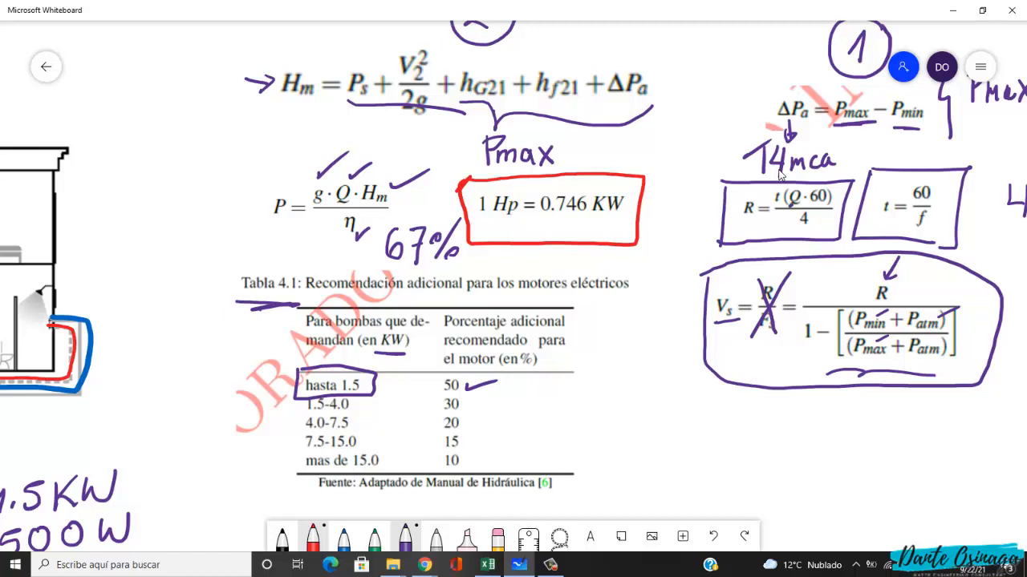
drag(482, 226, 576, 216)
drag(595, 246, 526, 208)
scroll(526, 209, down, 2)
scroll(526, 209, right, 2)
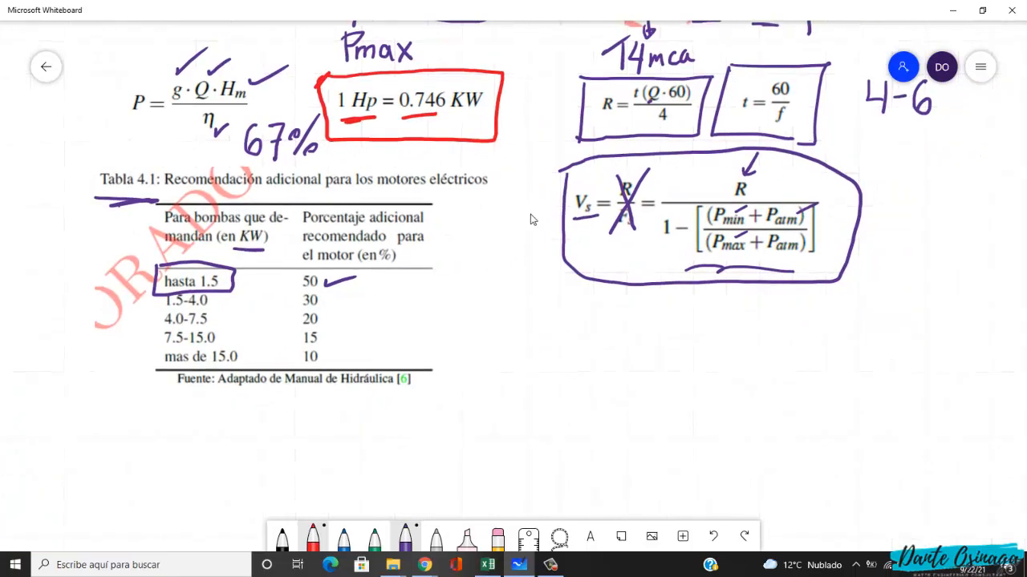
key(alt+Tab)
key(alt+Tab)
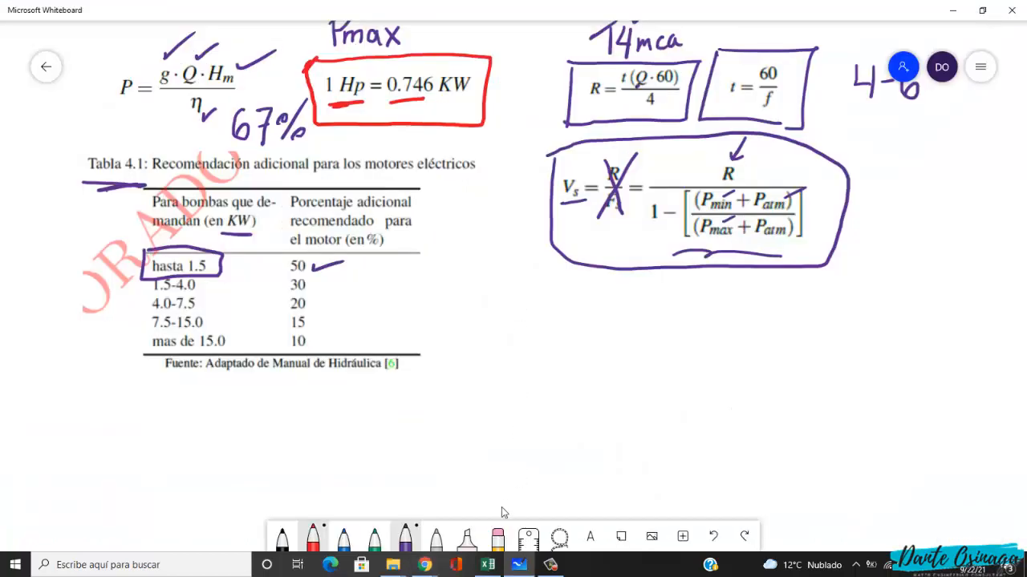
- Switch to Excel and check the formula behind the kW motor power Pe in cell B97
click(488, 565)
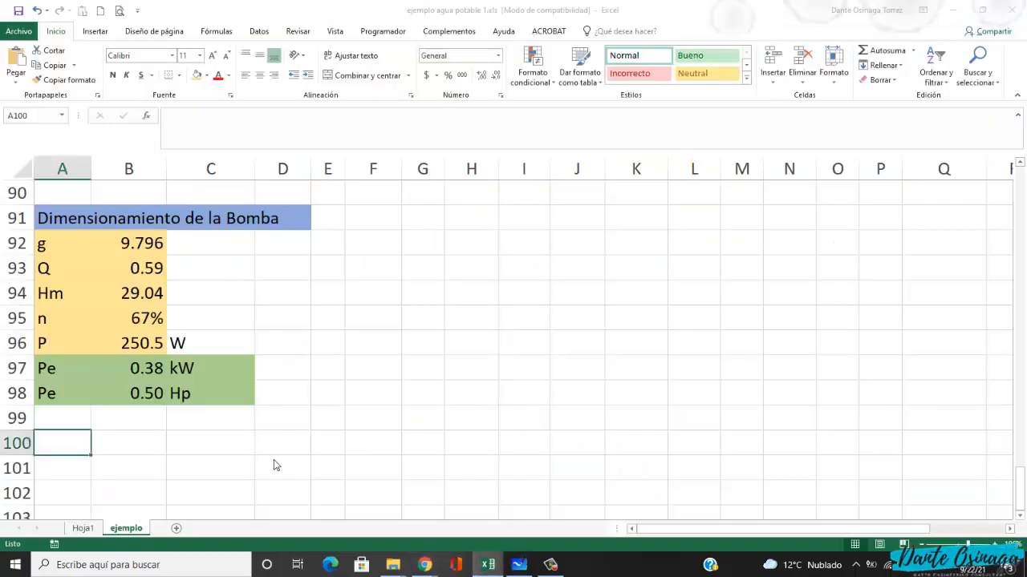
click(156, 430)
click(96, 392)
click(129, 368)
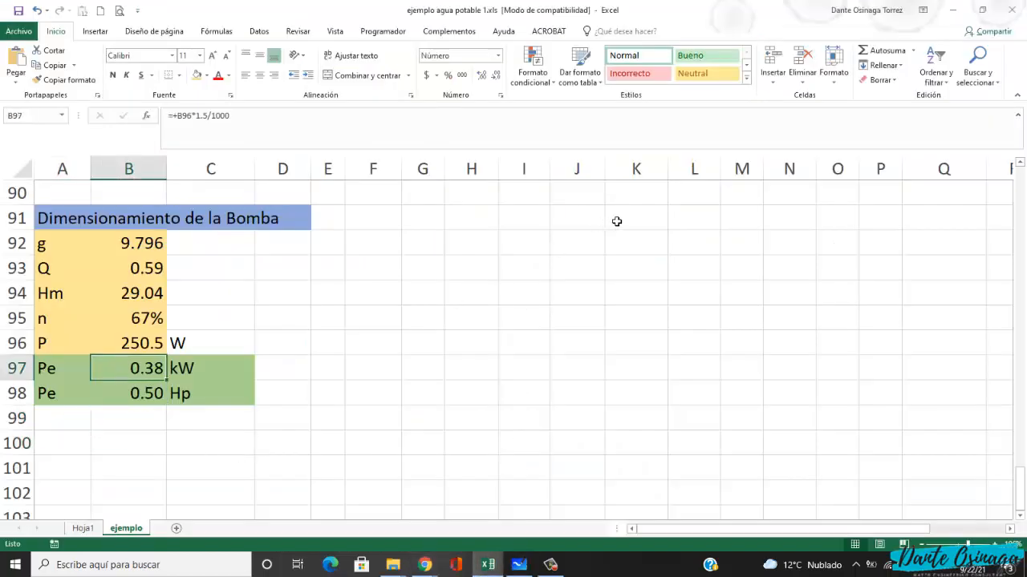
- Return to Microsoft Whiteboard and write P = 250.5 W in red below the Vs formula, checking the value in the Excel sheet
key(alt+Tab)
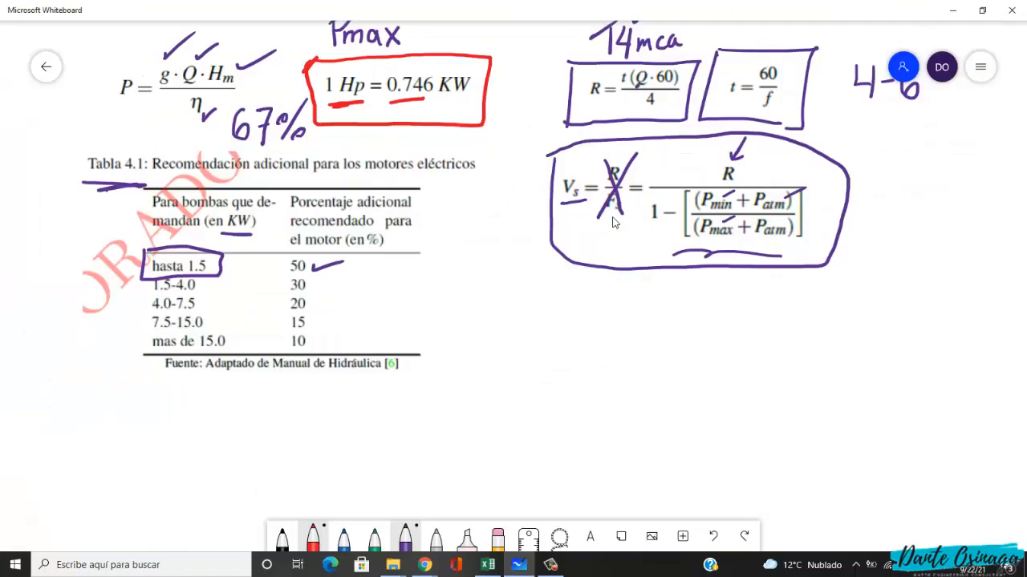
mouse_move(513, 322)
mouse_down()
mouse_move(514, 367)
mouse_move(539, 329)
mouse_move(517, 346)
mouse_move(600, 332)
mouse_move(611, 353)
mouse_up()
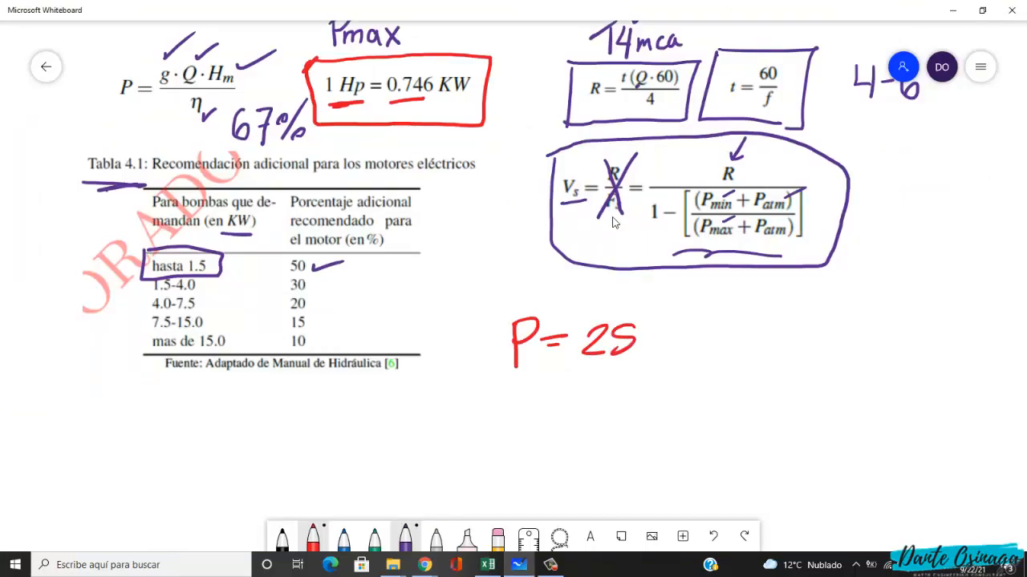
drag(658, 325, 656, 328)
key(alt+Tab)
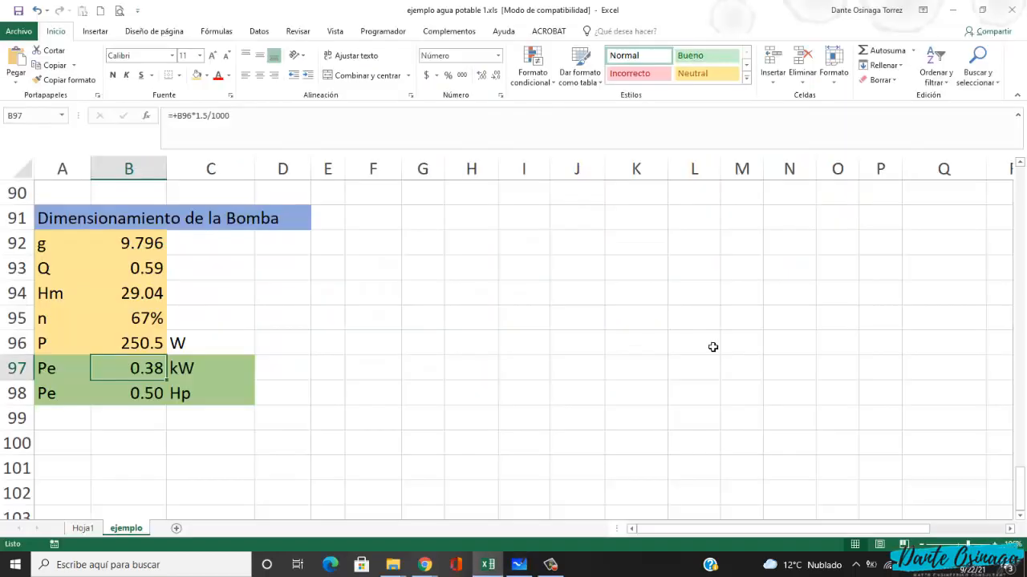
key(alt+Tab)
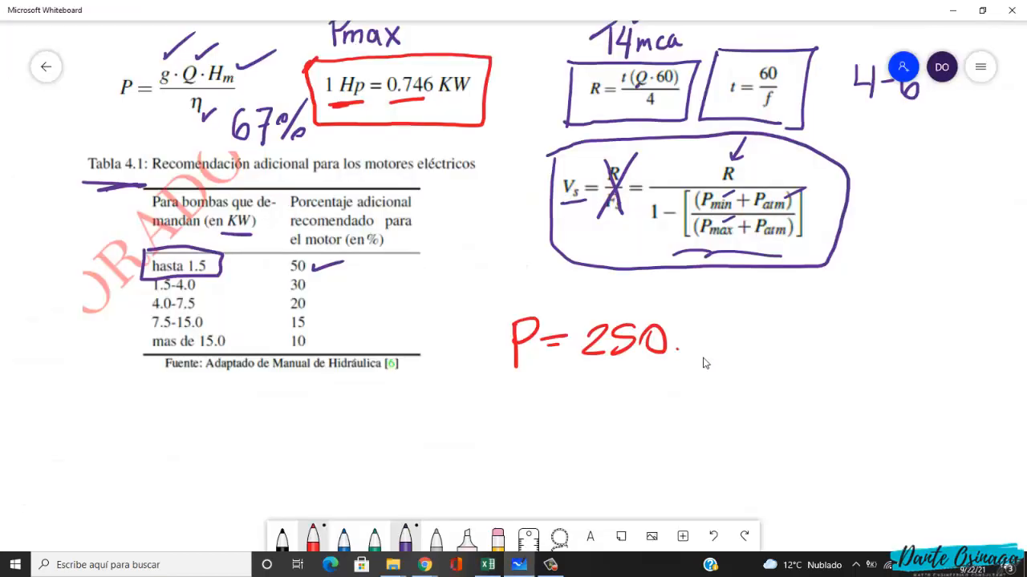
mouse_move(709, 321)
mouse_down()
mouse_move(693, 350)
mouse_move(756, 312)
mouse_up()
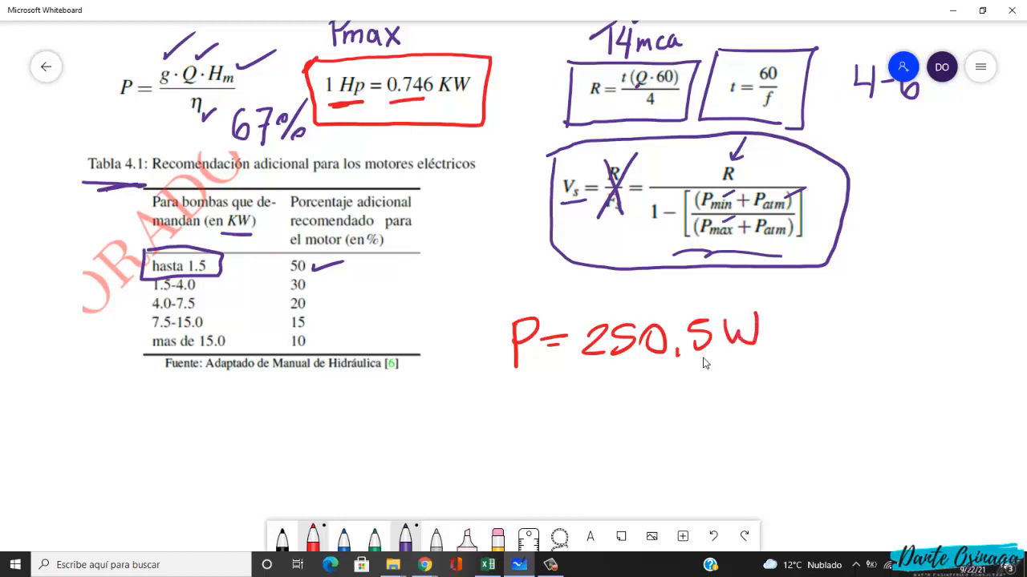
- Write Pe = 250,5 x 1,5 in red below the P value, consulting the 50% motor allowance in Tabla 4.1
mouse_move(520, 381)
mouse_down()
mouse_move(528, 428)
mouse_move(526, 404)
mouse_move(557, 427)
mouse_move(550, 410)
mouse_move(589, 397)
mouse_up()
drag(572, 407, 591, 406)
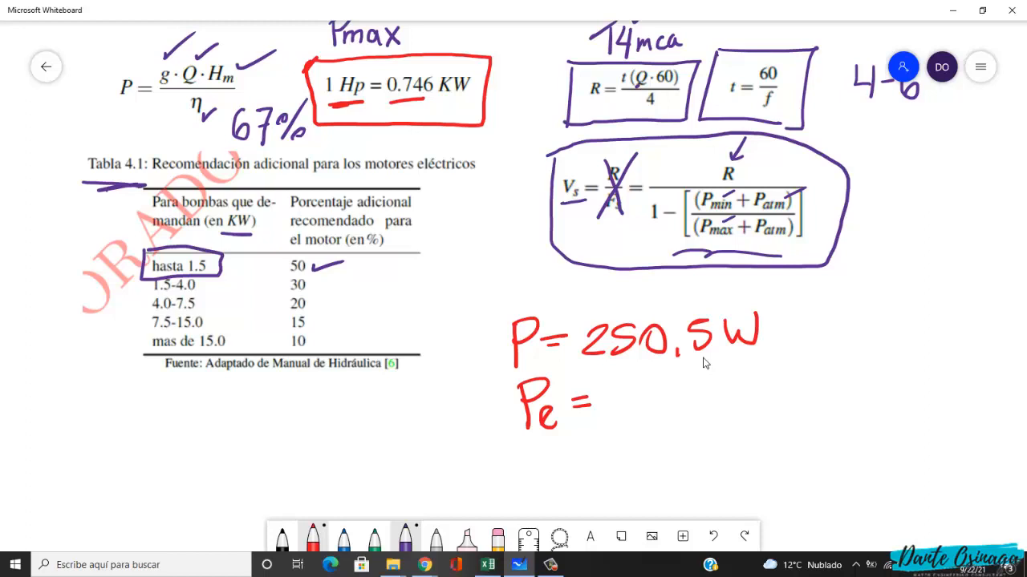
drag(303, 359, 429, 317)
scroll(429, 317, left, 5)
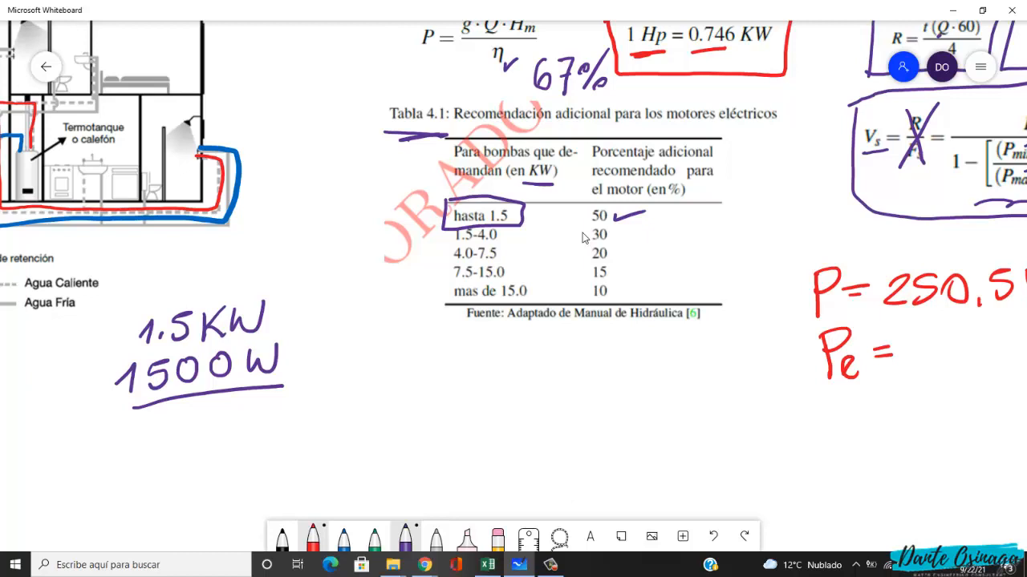
scroll(583, 238, up, 1)
scroll(583, 237, right, 1)
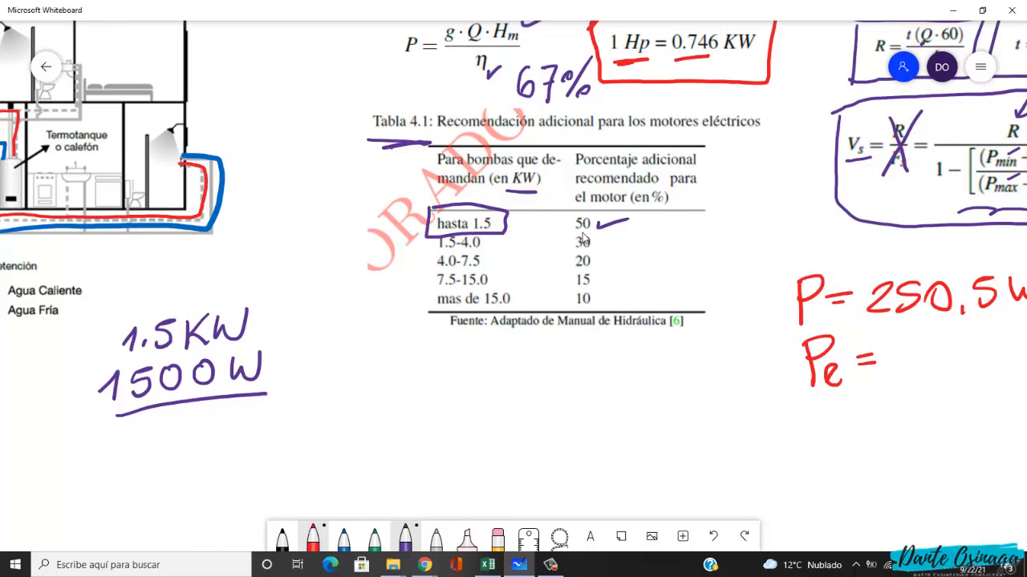
mouse_move(212, 281)
mouse_down()
mouse_move(195, 313)
mouse_move(202, 303)
mouse_up()
drag(889, 327, 665, 322)
scroll(664, 323, right, 2)
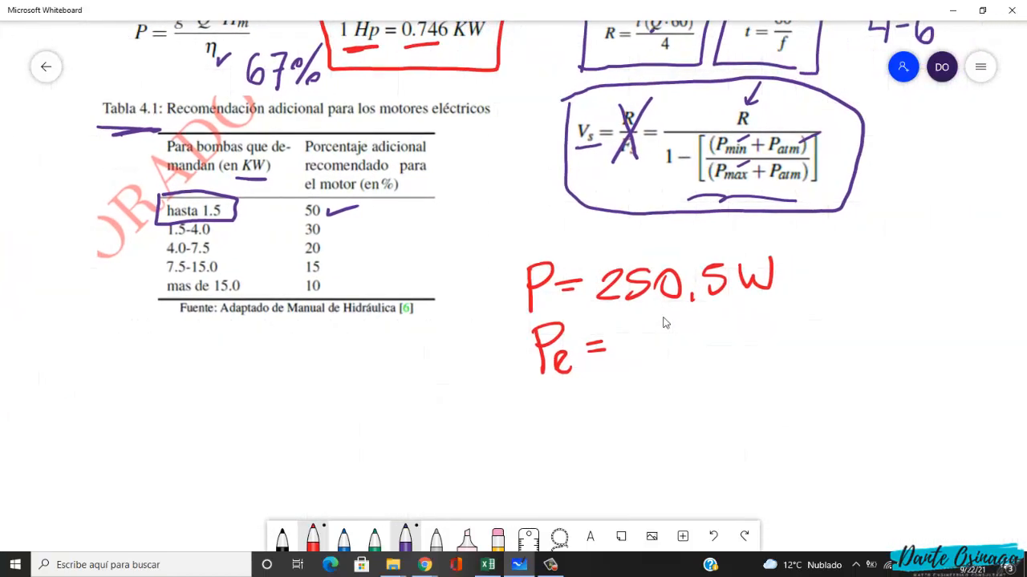
mouse_move(624, 345)
mouse_down()
mouse_move(640, 342)
mouse_move(618, 370)
mouse_move(644, 370)
mouse_up()
mouse_move(671, 337)
mouse_down()
mouse_move(652, 348)
mouse_move(648, 370)
mouse_move(695, 336)
mouse_move(710, 374)
mouse_up()
mouse_move(731, 329)
mouse_down()
mouse_move(720, 333)
mouse_move(720, 365)
mouse_up()
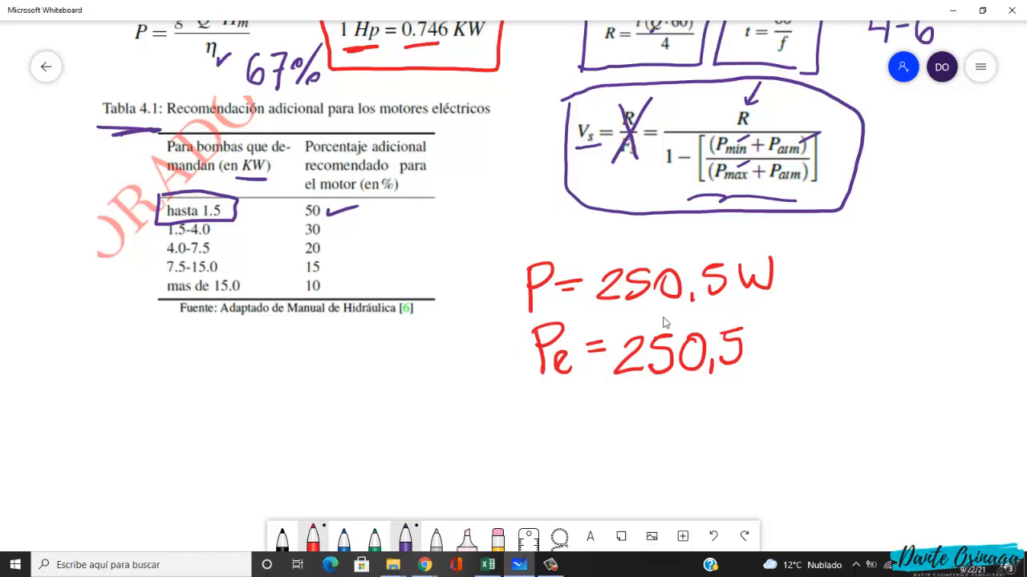
mouse_move(758, 337)
mouse_down()
mouse_move(775, 352)
mouse_move(760, 355)
mouse_move(822, 357)
mouse_up()
mouse_move(859, 316)
mouse_down()
mouse_move(836, 329)
mouse_move(852, 351)
mouse_move(838, 350)
mouse_up()
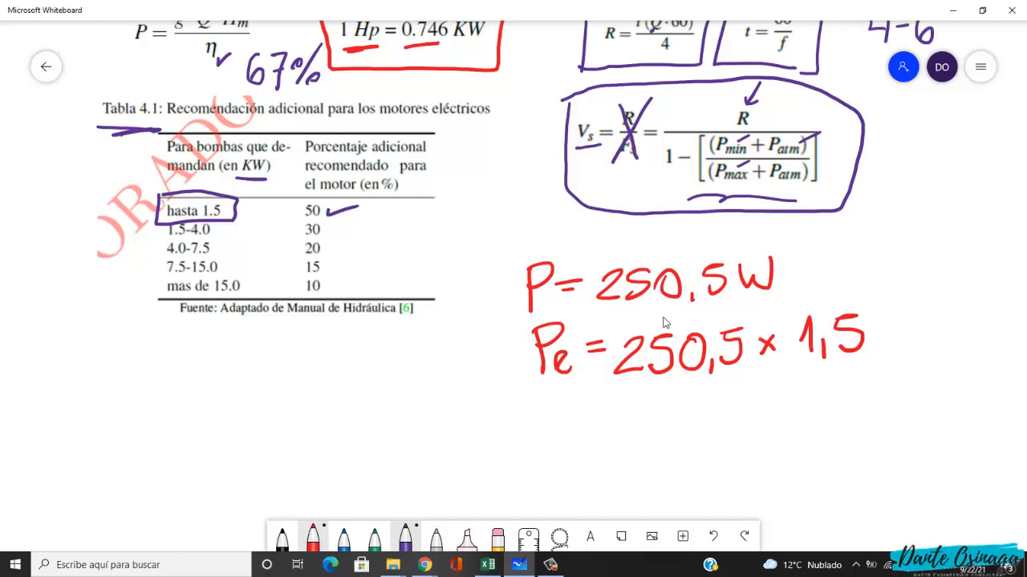
- Complete the Pe expression with a fraction bar, the denominator 1000 and the unit KW in red
drag(633, 392, 863, 375)
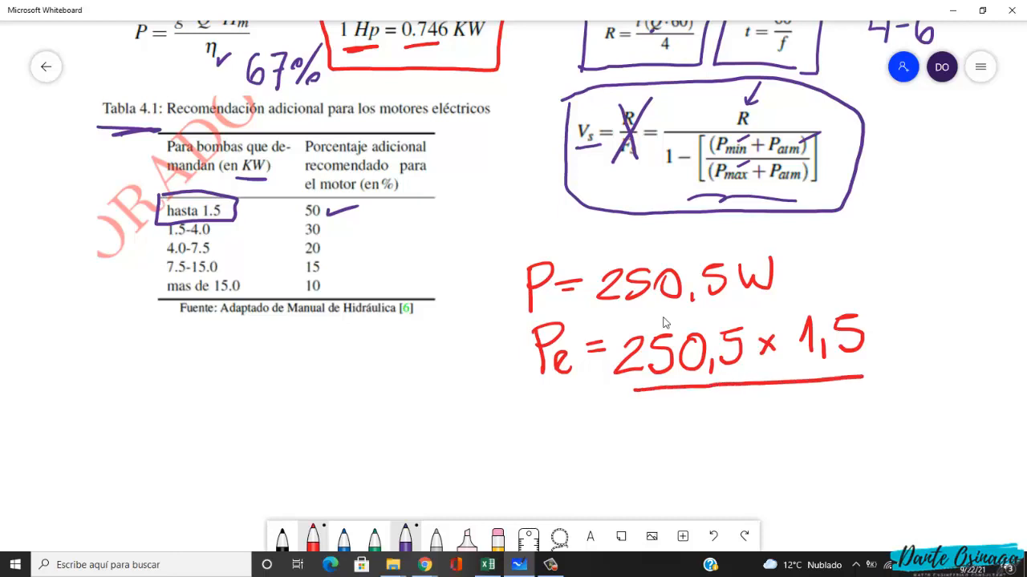
drag(695, 412, 714, 434)
mouse_move(745, 400)
mouse_down()
mouse_move(746, 429)
mouse_move(744, 398)
mouse_up()
drag(773, 398, 807, 397)
mouse_move(906, 348)
mouse_down()
mouse_move(906, 381)
mouse_move(910, 367)
mouse_move(931, 379)
mouse_move(977, 338)
mouse_up()
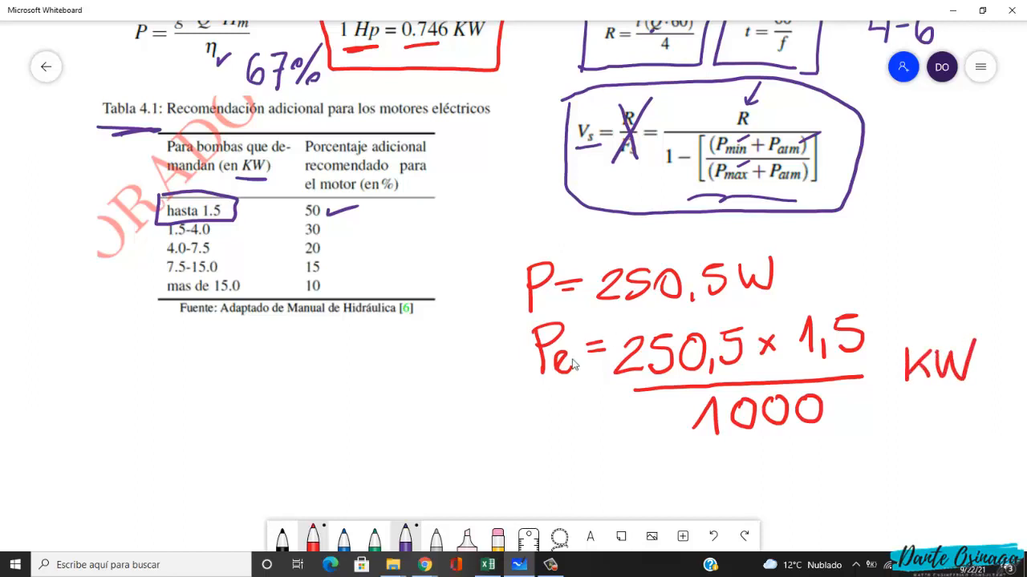
- Enclose the W unit of P and the KW unit of Pe in red square brackets
drag(783, 266, 650, 245)
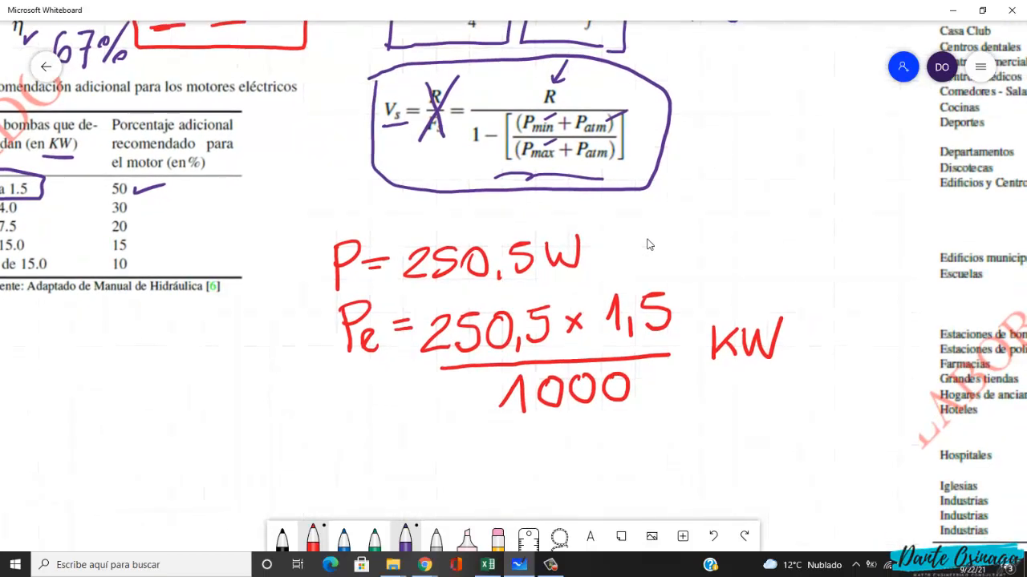
mouse_move(554, 224)
mouse_down()
mouse_move(539, 271)
mouse_move(594, 268)
mouse_up()
mouse_move(709, 304)
mouse_down()
mouse_move(689, 305)
mouse_move(703, 366)
mouse_up()
drag(772, 303, 790, 376)
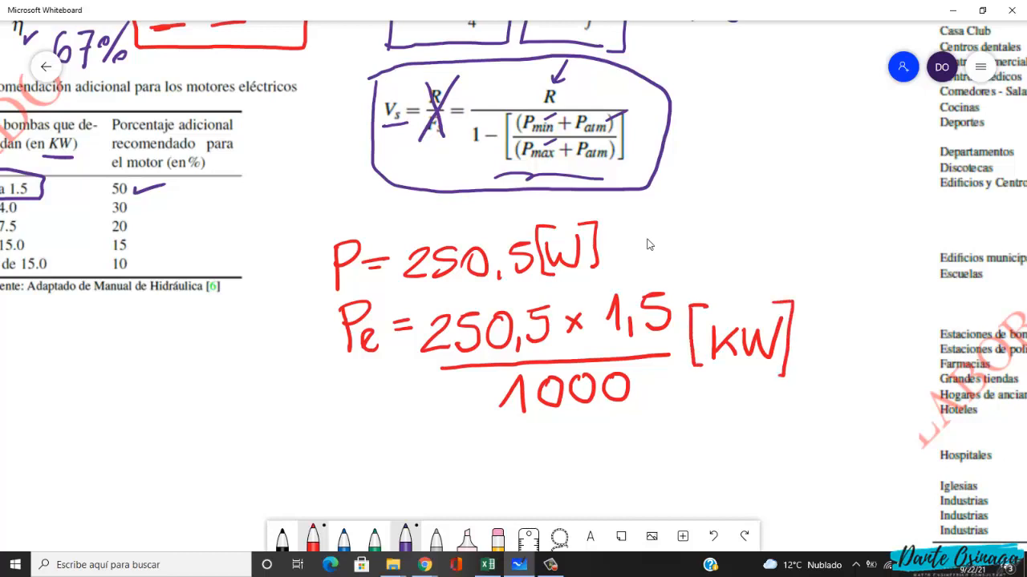
- Write the result Pe = 0,38 [KW] in red below the fraction, taking the value from the Excel sheet
drag(363, 417, 368, 471)
mouse_move(362, 417)
mouse_down()
mouse_move(385, 416)
mouse_move(371, 439)
mouse_move(408, 460)
mouse_move(440, 434)
mouse_move(441, 444)
mouse_up()
click(401, 436)
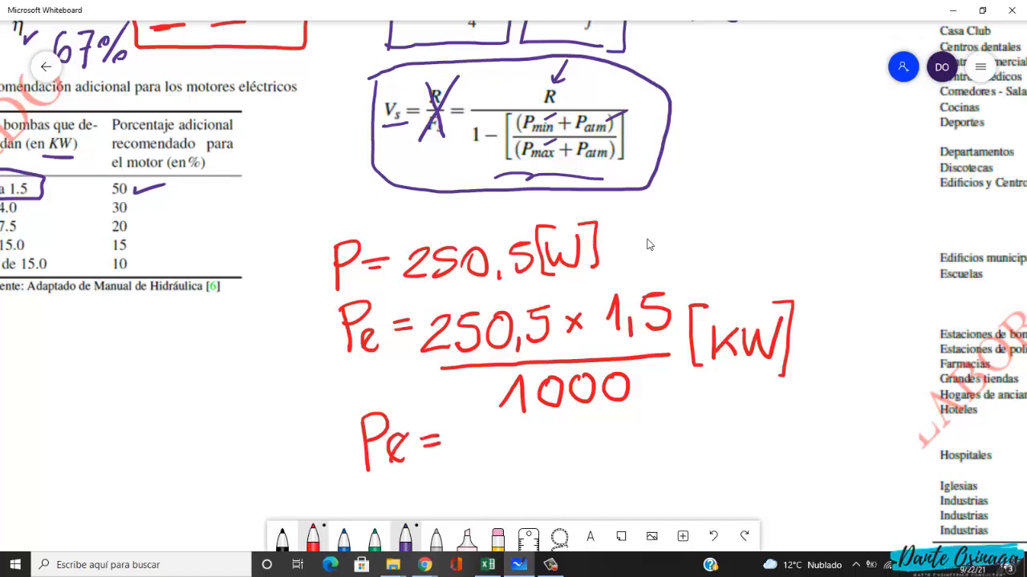
key(alt+Tab)
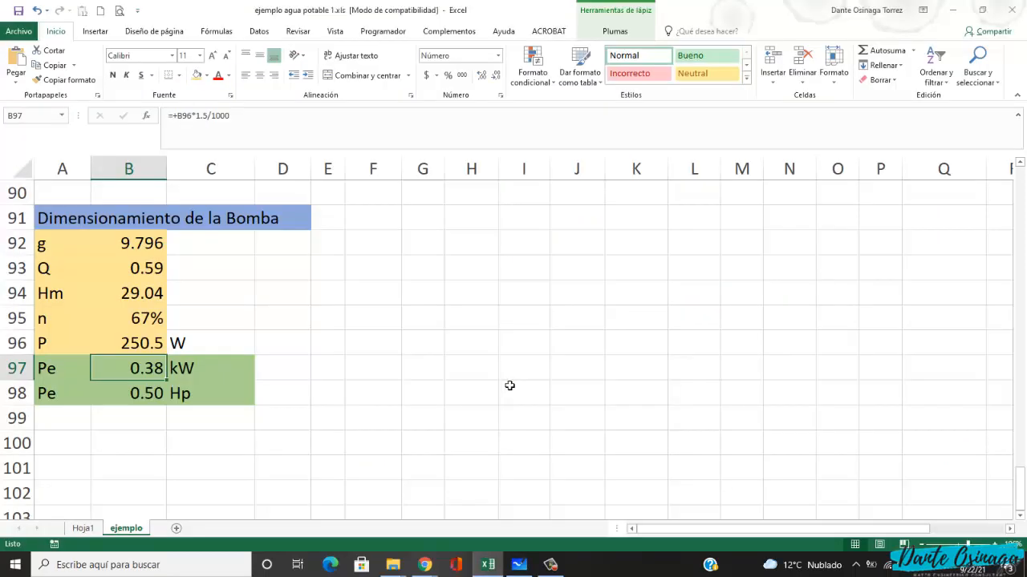
key(alt+Tab)
mouse_move(466, 430)
mouse_down()
mouse_move(459, 466)
mouse_move(468, 427)
mouse_move(489, 473)
mouse_up()
drag(498, 432, 502, 464)
mouse_move(553, 427)
mouse_down()
mouse_move(538, 444)
mouse_move(552, 426)
mouse_move(579, 463)
mouse_up()
mouse_move(602, 427)
mouse_down()
mouse_move(604, 460)
mouse_move(619, 454)
mouse_move(634, 419)
mouse_move(659, 457)
mouse_move(647, 460)
mouse_up()
mouse_move(583, 411)
mouse_down()
mouse_move(566, 414)
mouse_move(587, 472)
mouse_up()
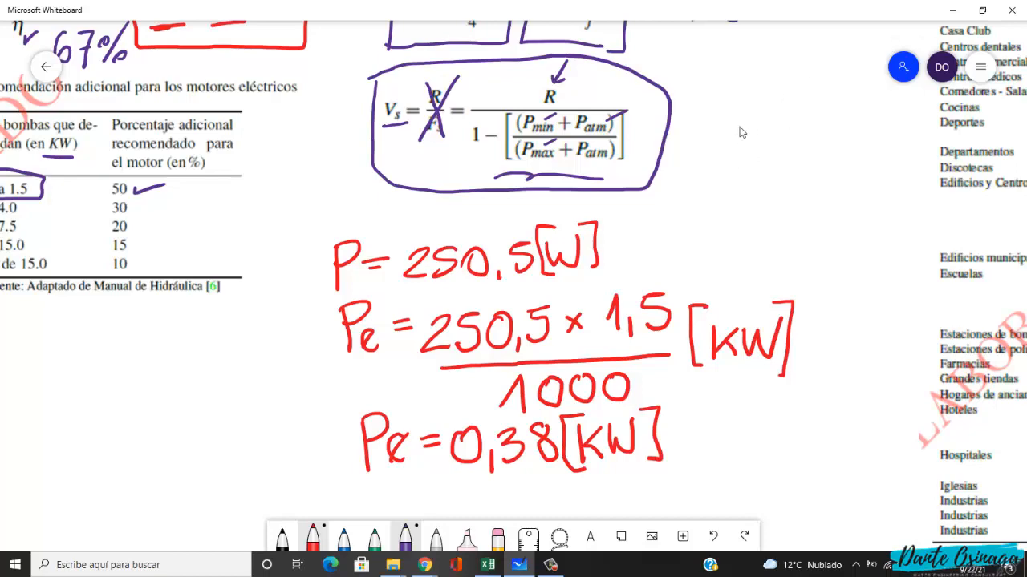
- Select the blue pen for writing the Hp conversion beside the 0,38 KW result
scroll(738, 125, down, 3)
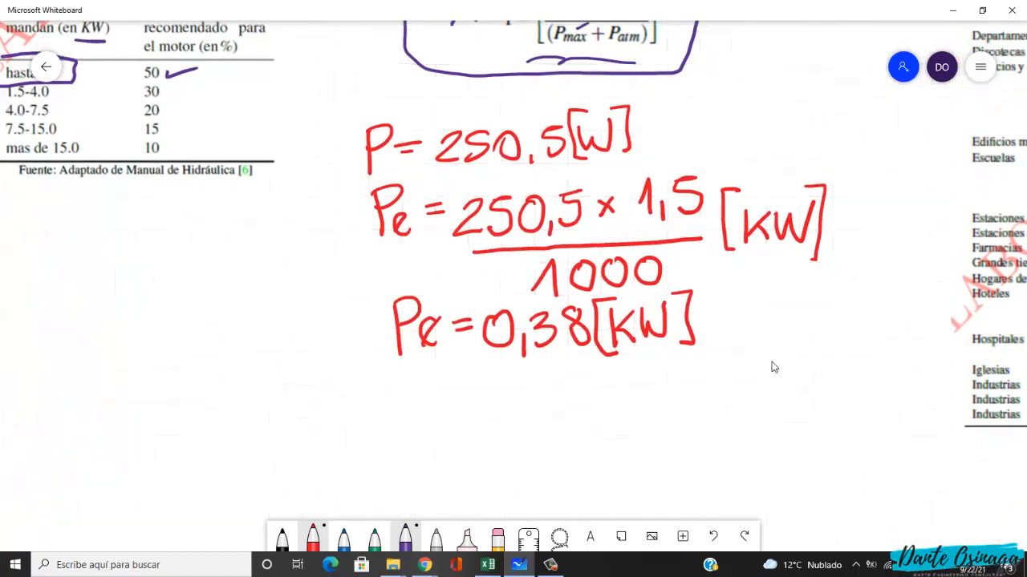
scroll(758, 317, down, 3)
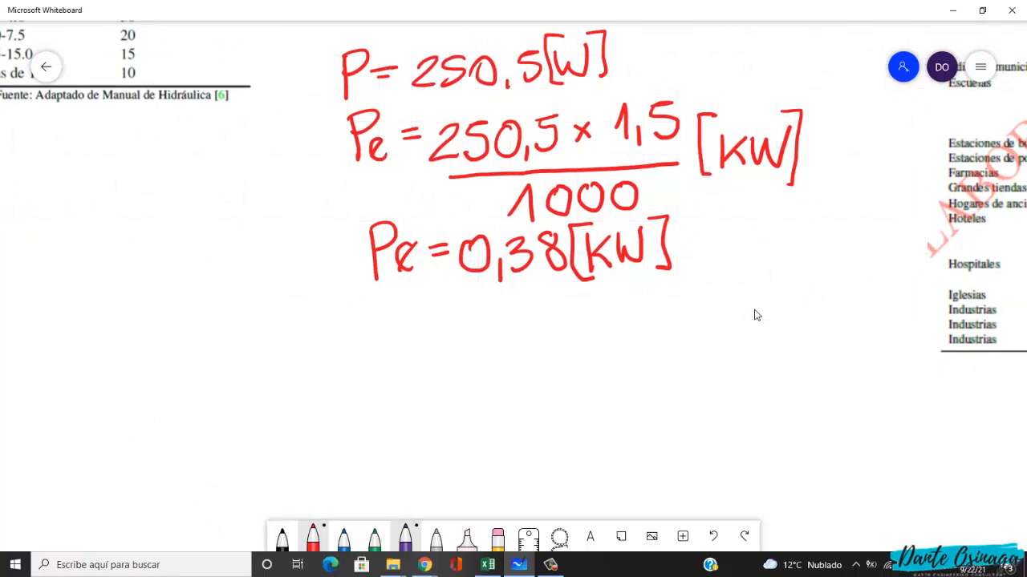
click(345, 539)
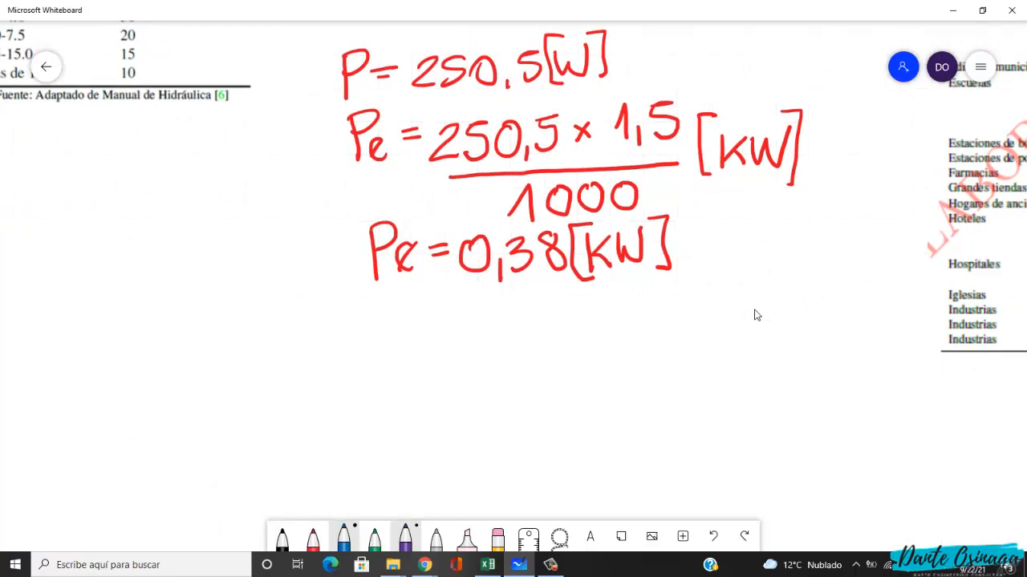
scroll(300, 367, up, 6)
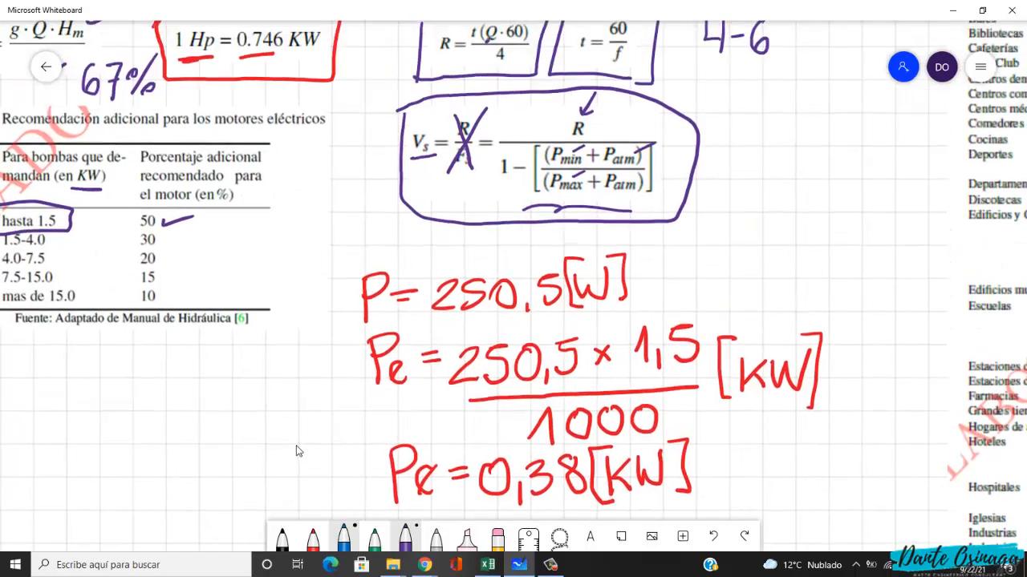
scroll(269, 396, down, 2)
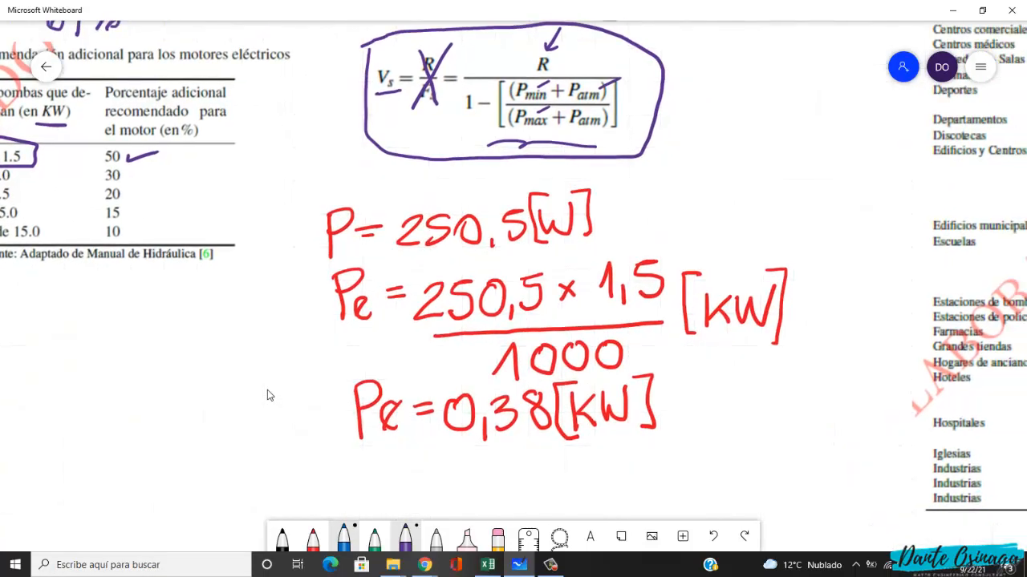
mouse_move(728, 393)
mouse_down()
mouse_move(739, 379)
mouse_move(744, 417)
mouse_up()
mouse_move(761, 368)
mouse_down()
mouse_move(762, 409)
mouse_move(778, 409)
mouse_up()
drag(792, 362, 794, 414)
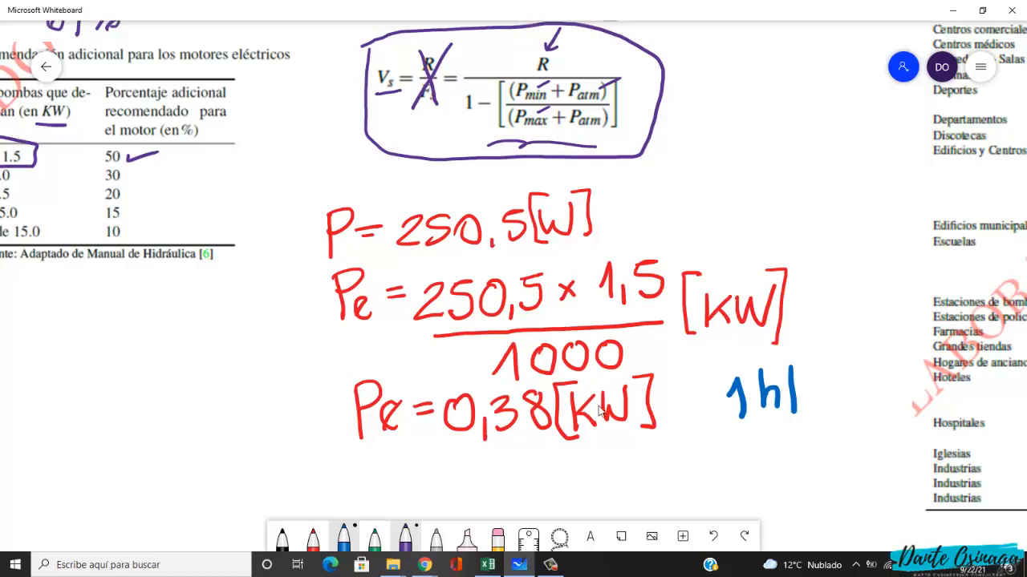
click(759, 401)
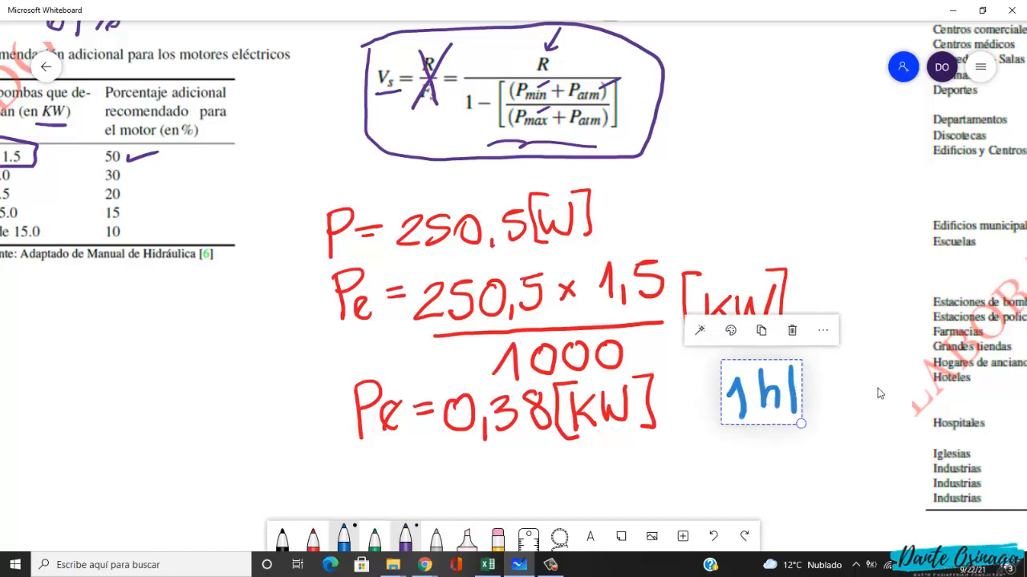
key(Delete)
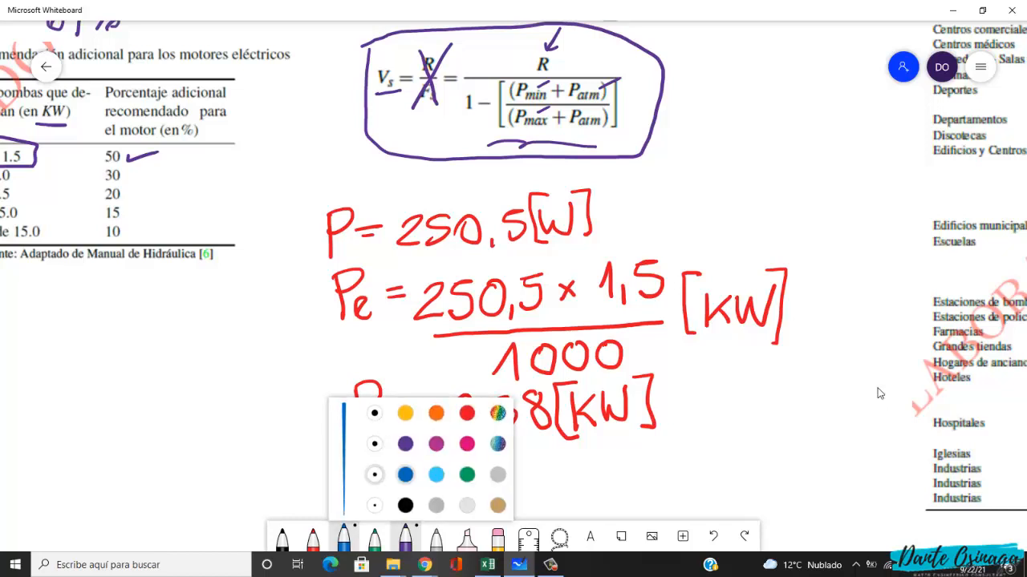
- Write a multiplication sign and 1 Hp above a fraction bar in blue beside Pe = 0,38 [KW]
mouse_move(673, 424)
mouse_down()
mouse_move(686, 441)
mouse_move(672, 442)
mouse_up()
mouse_move(736, 408)
mouse_down()
mouse_move(747, 376)
mouse_move(751, 418)
mouse_up()
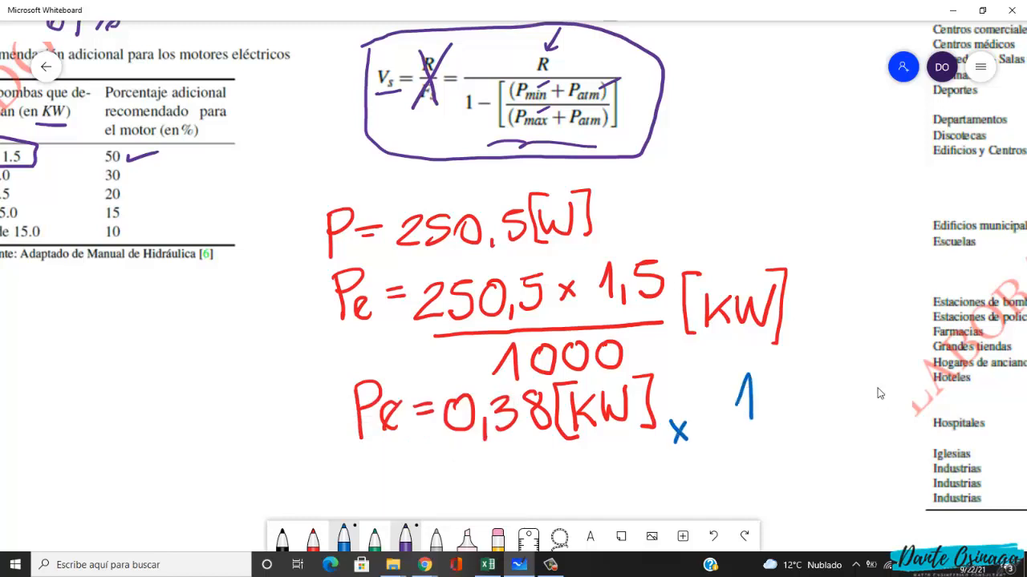
mouse_move(769, 371)
mouse_down()
mouse_move(772, 417)
mouse_move(791, 413)
mouse_up()
mouse_move(772, 394)
mouse_down()
mouse_move(788, 393)
mouse_move(811, 418)
mouse_move(813, 399)
mouse_up()
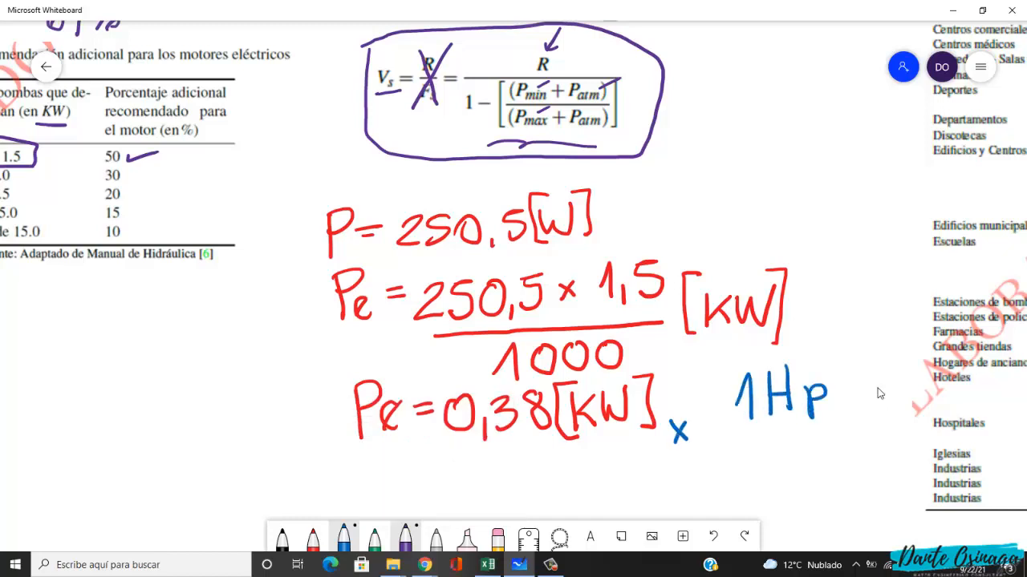
drag(739, 433, 822, 423)
- Write the denominator 0,746 KW in blue and cross out the KW units in the denominator and the 0,38 result
mouse_move(759, 457)
mouse_down()
mouse_move(750, 489)
mouse_move(760, 455)
mouse_move(779, 497)
mouse_up()
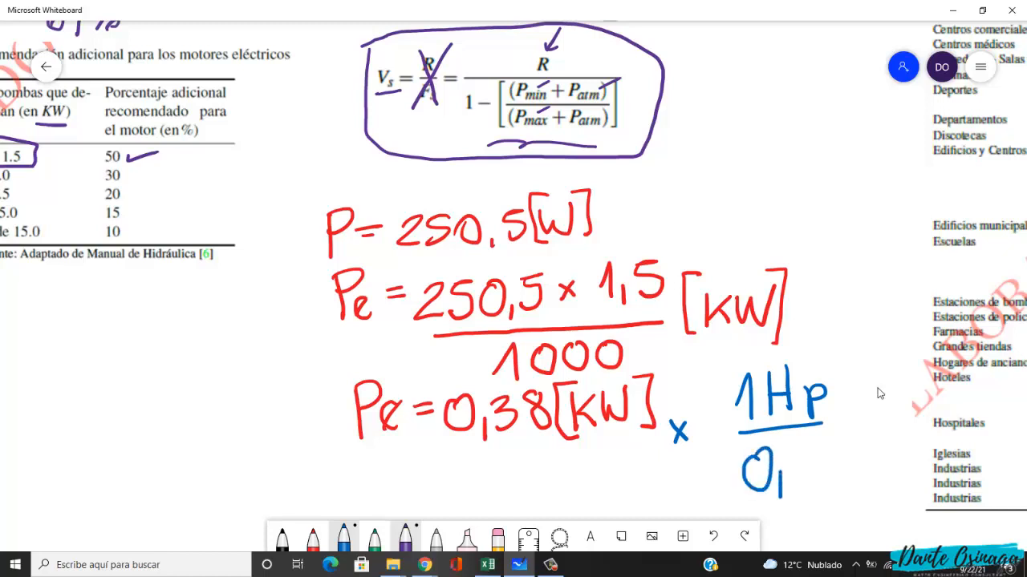
drag(790, 454, 799, 488)
scroll(244, 313, up, 2)
drag(245, 341, 146, 114)
mouse_move(740, 367)
mouse_down()
mouse_move(733, 386)
mouse_move(744, 399)
mouse_up()
mouse_move(748, 369)
mouse_down()
mouse_move(742, 419)
mouse_move(762, 401)
mouse_move(790, 419)
mouse_up()
mouse_move(807, 371)
mouse_down()
mouse_move(809, 411)
mouse_move(829, 379)
mouse_move(752, 436)
mouse_up()
drag(462, 373, 560, 322)
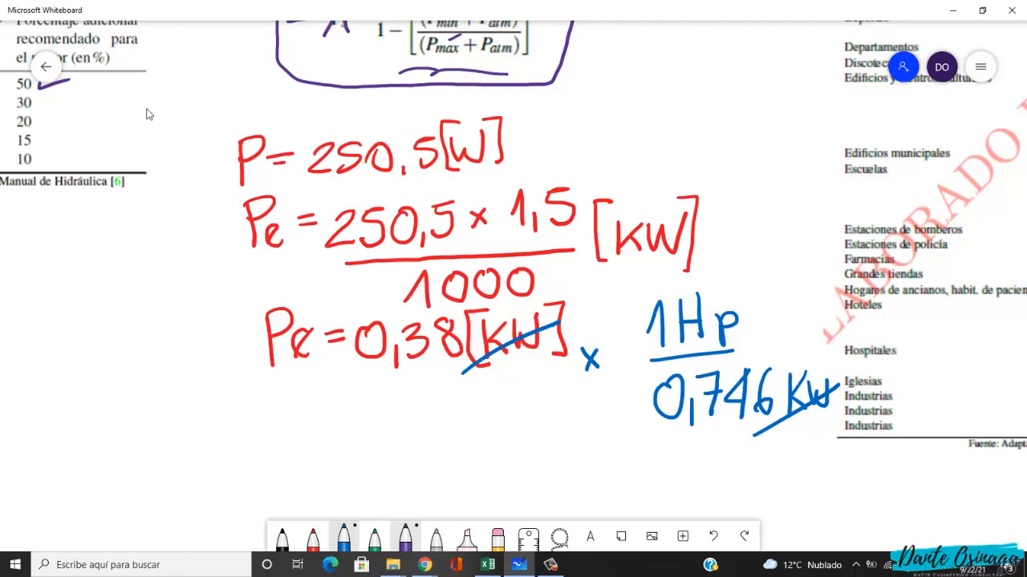
- Start a new line in red below the kW result by writing Pe = 0,38
click(312, 539)
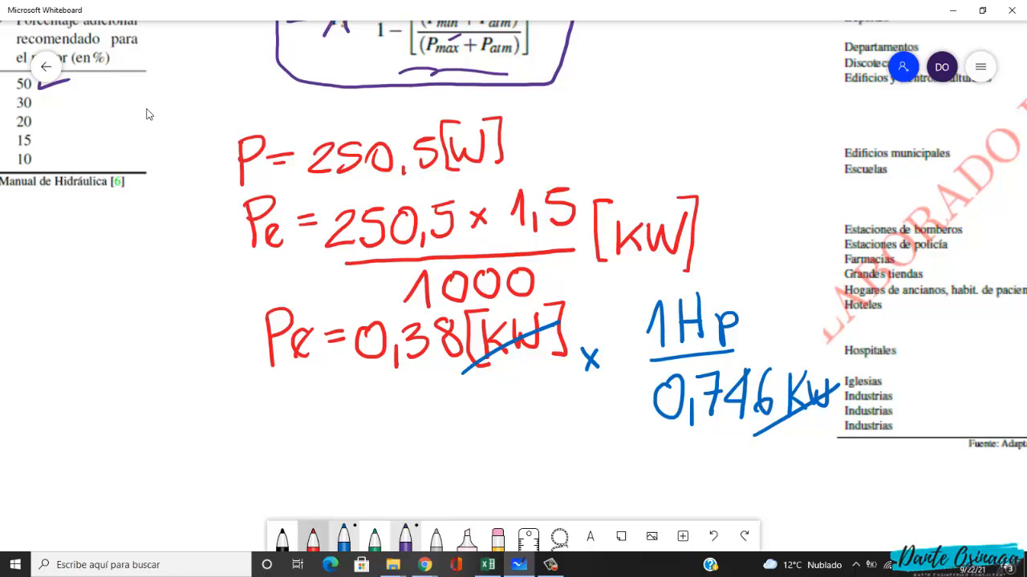
mouse_move(287, 438)
mouse_down()
mouse_move(294, 489)
mouse_move(290, 460)
mouse_move(331, 460)
mouse_move(332, 481)
mouse_move(318, 485)
mouse_up()
mouse_move(345, 459)
mouse_down()
mouse_move(363, 453)
mouse_move(365, 463)
mouse_up()
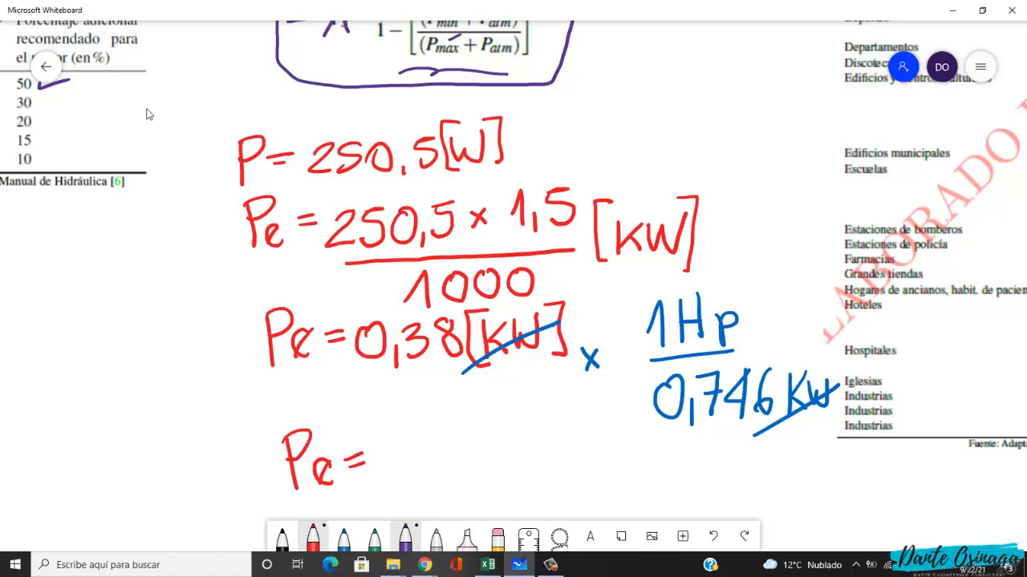
mouse_move(398, 433)
mouse_down()
mouse_move(416, 475)
mouse_move(428, 470)
mouse_up()
mouse_move(463, 430)
mouse_down()
mouse_move(453, 442)
mouse_move(463, 433)
mouse_up()
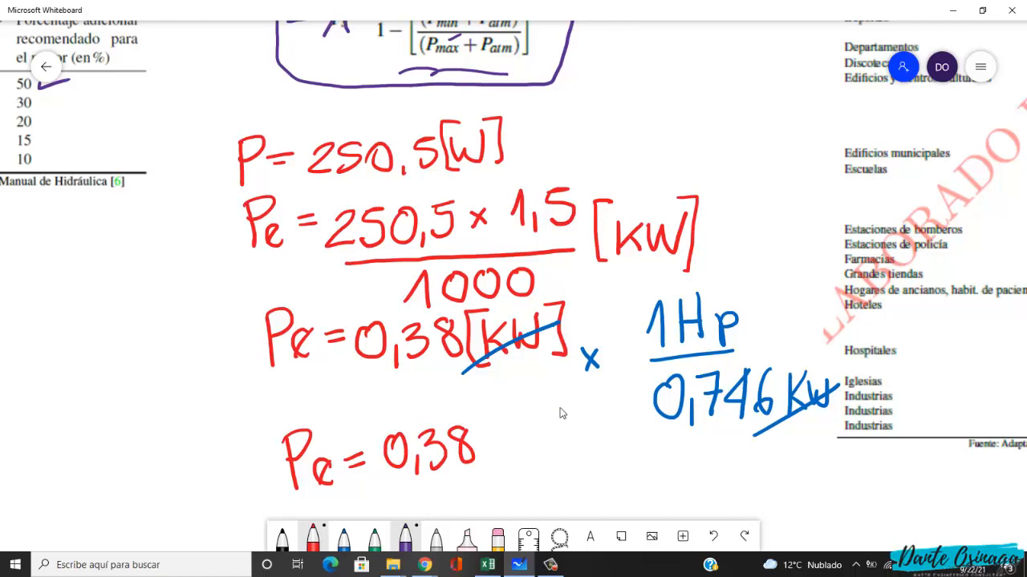
- Add a fraction bar under the new line's 0,38 and write the denominator 0,746 in red
drag(556, 470, 501, 249)
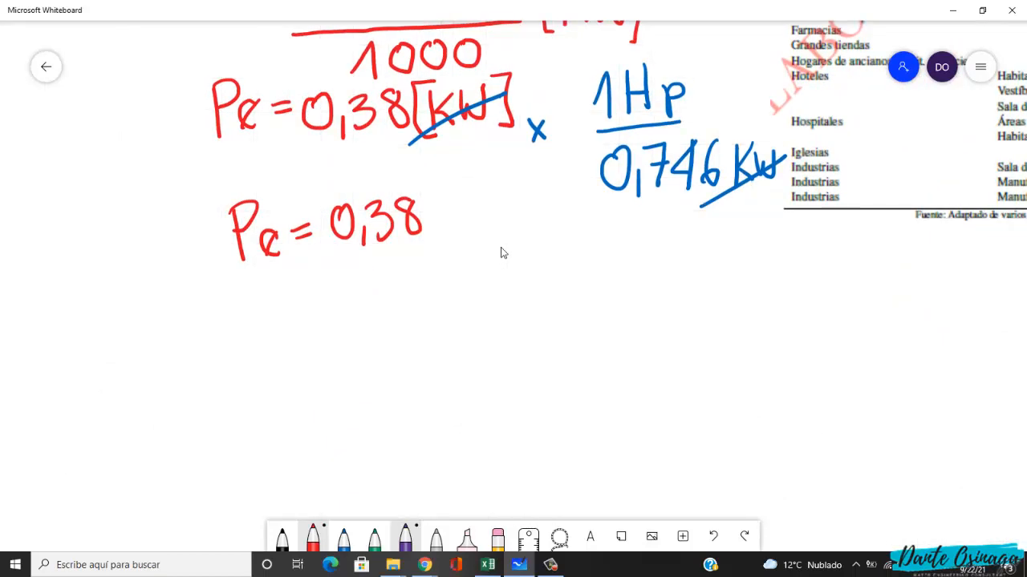
drag(338, 264, 438, 257)
drag(345, 287, 348, 285)
drag(377, 318, 377, 341)
mouse_move(380, 291)
mouse_down()
mouse_move(391, 287)
mouse_move(391, 332)
mouse_up()
drag(417, 283, 428, 305)
drag(425, 284, 425, 324)
mouse_move(447, 277)
mouse_down()
mouse_move(435, 320)
mouse_move(445, 323)
mouse_up()
- Write the unit Hp in square brackets beside the 0,38 over 0,746 fraction
drag(485, 227, 493, 280)
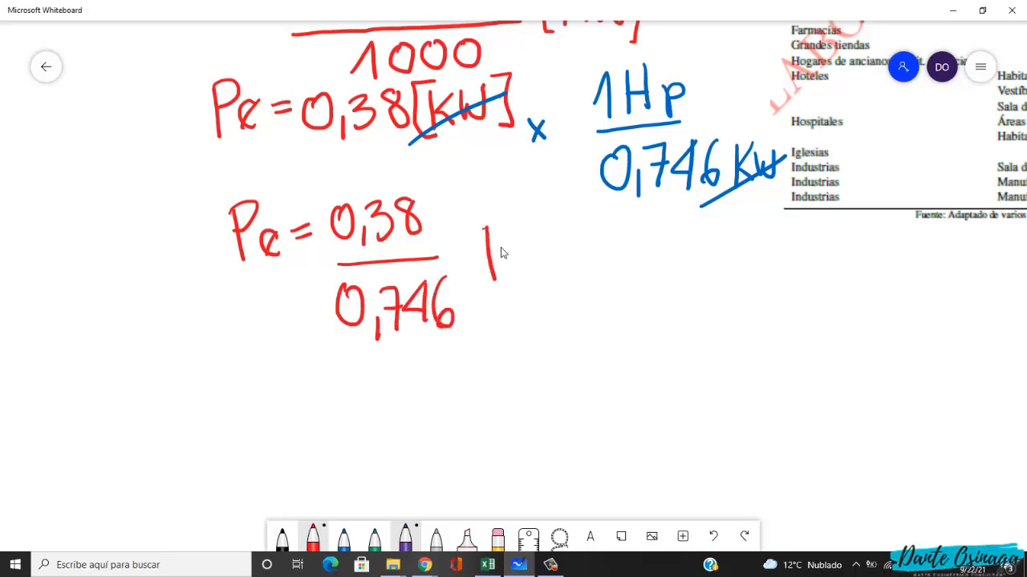
drag(517, 218, 519, 269)
drag(491, 254, 517, 253)
mouse_move(529, 245)
mouse_down()
mouse_move(533, 284)
mouse_move(534, 262)
mouse_up()
drag(552, 212, 546, 277)
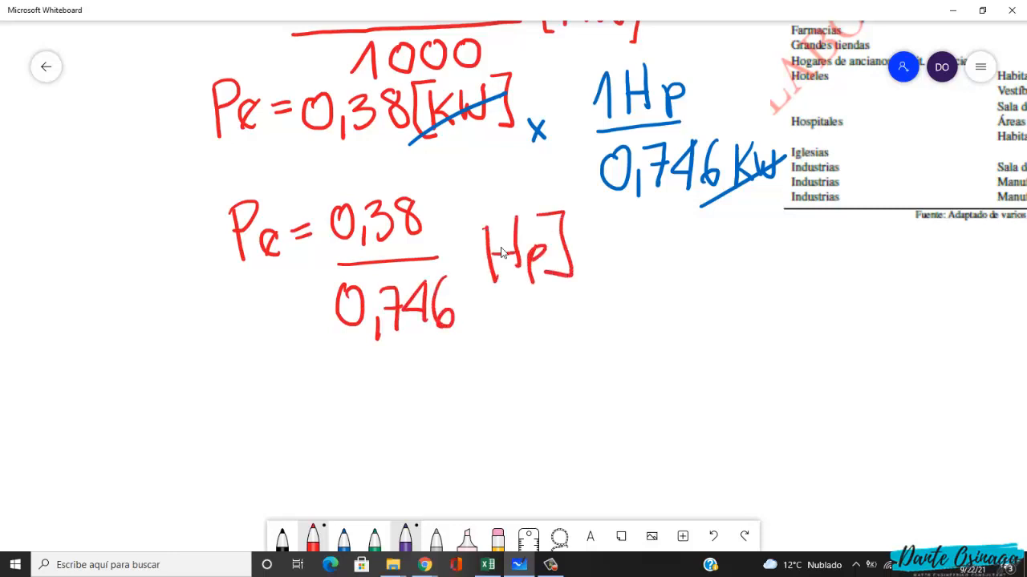
mouse_move(491, 212)
mouse_down()
mouse_move(467, 213)
mouse_move(506, 286)
mouse_up()
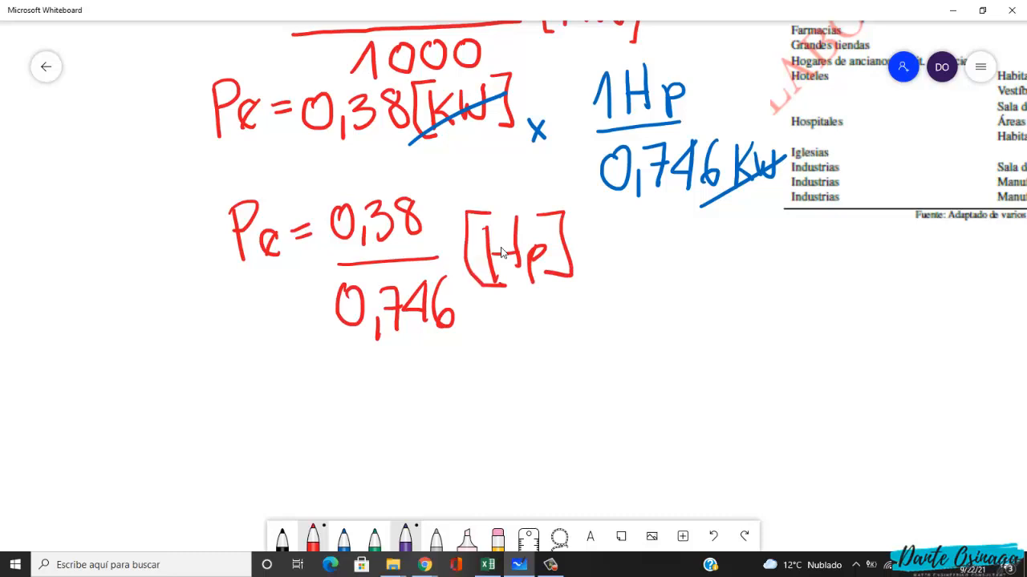
- Complete the conversion line in red with the result = 0,5 [Hp]
drag(587, 269, 616, 266)
drag(597, 275, 621, 274)
drag(670, 254, 685, 304)
mouse_move(712, 247)
mouse_down()
mouse_move(696, 249)
mouse_move(698, 284)
mouse_up()
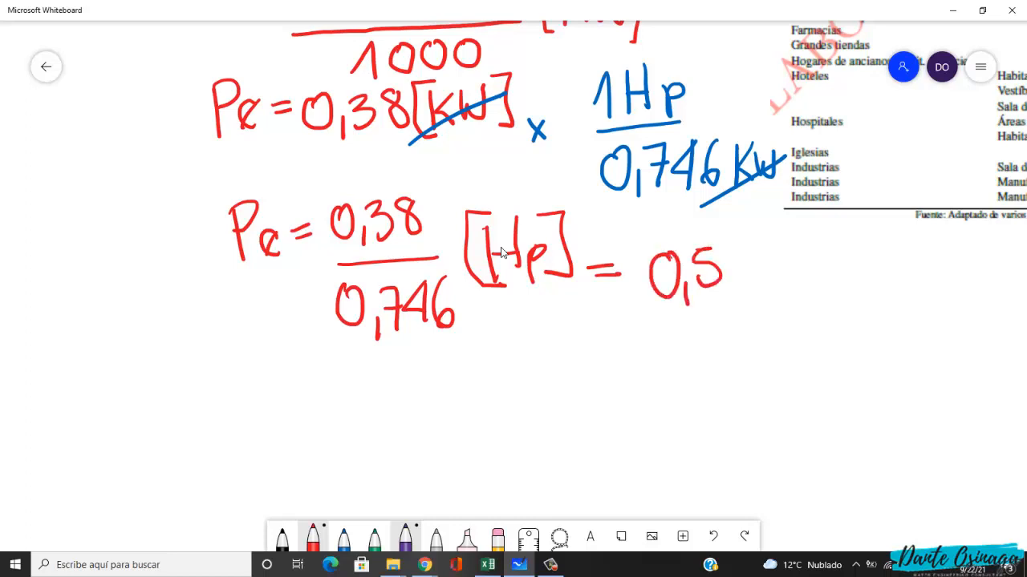
drag(749, 247, 747, 298)
mouse_move(774, 240)
mouse_down()
mouse_move(775, 290)
mouse_move(776, 278)
mouse_up()
mouse_move(788, 268)
mouse_down()
mouse_move(789, 303)
mouse_move(792, 290)
mouse_up()
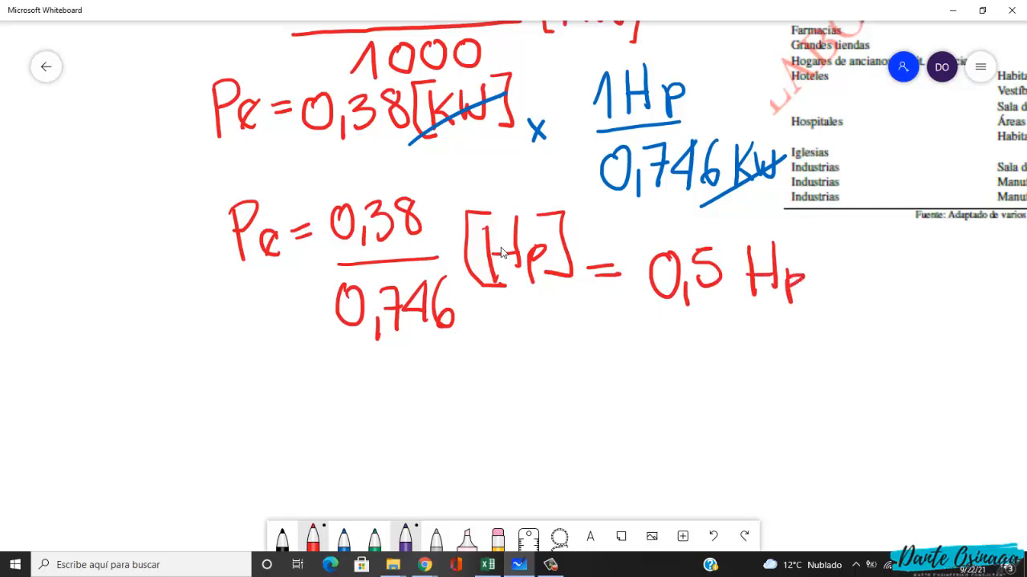
drag(796, 240, 814, 306)
mouse_move(757, 233)
mouse_down()
mouse_move(736, 309)
mouse_move(765, 310)
mouse_up()
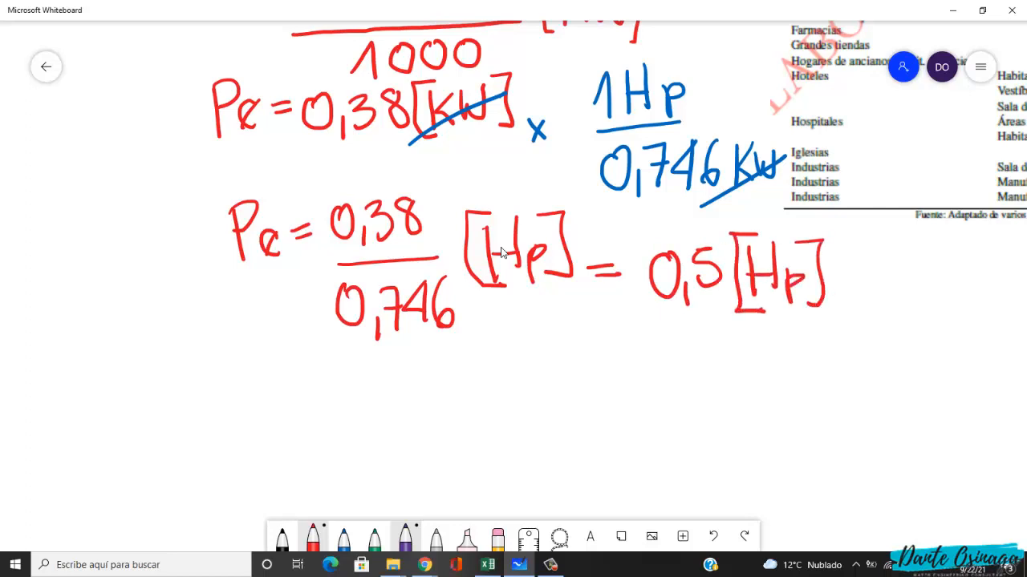
- Trace the supply pipe from Tuberia principal through Medidor to the TC tank in black on the isometric pipe diagram
drag(275, 344, 303, 434)
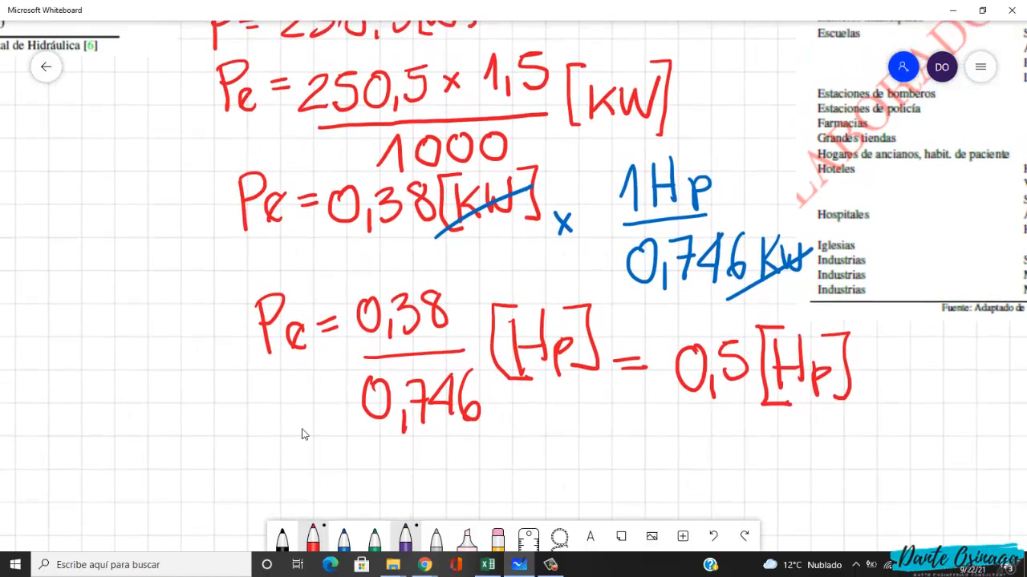
scroll(303, 434, down, 6)
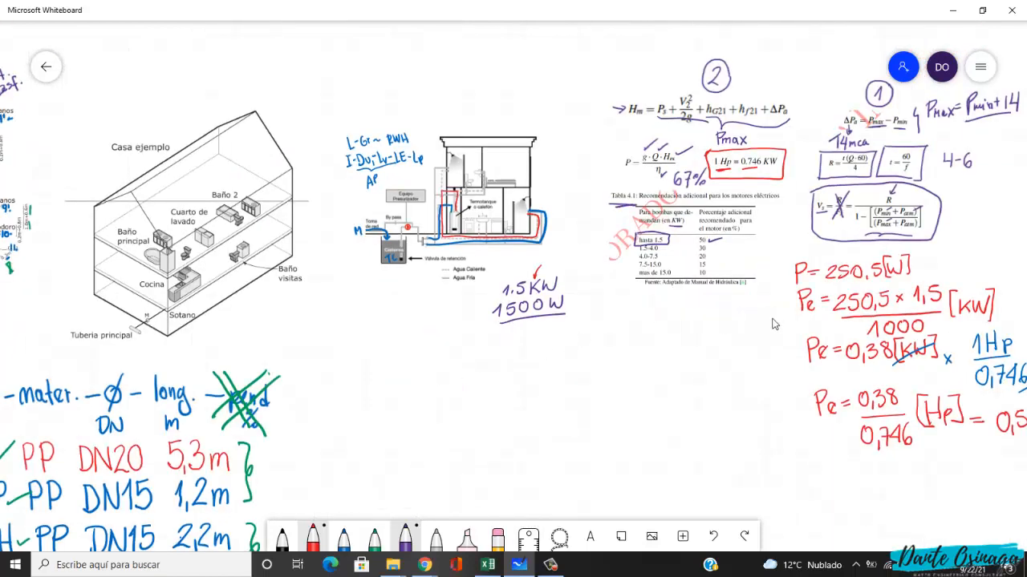
scroll(790, 313, left, 5)
scroll(790, 313, down, 1)
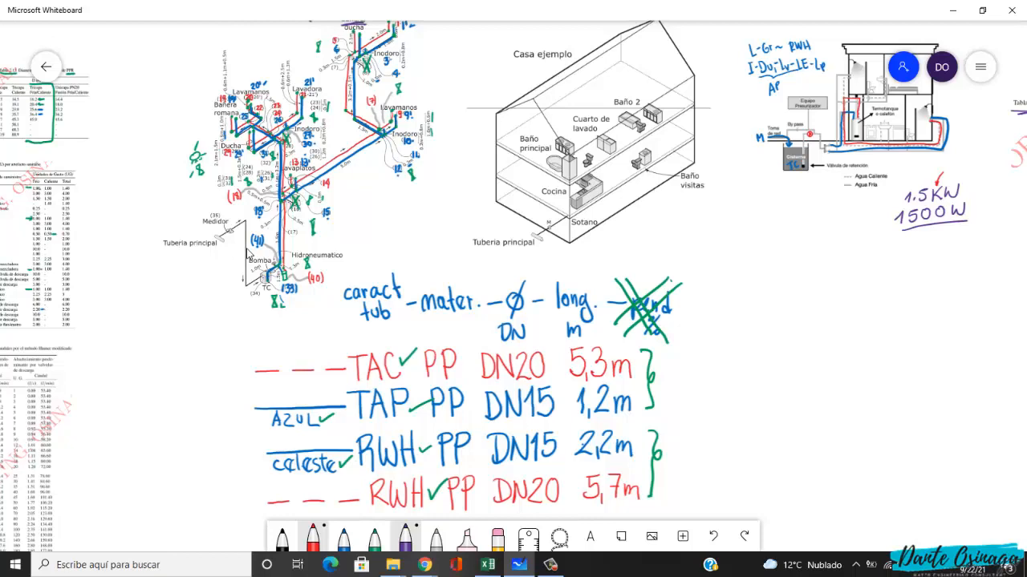
scroll(247, 255, up, 2)
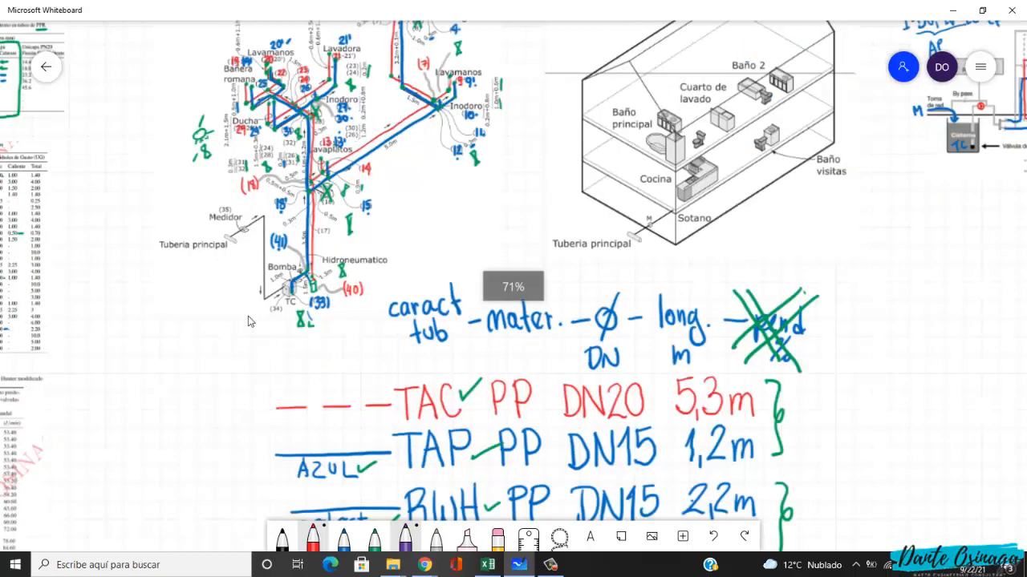
scroll(285, 287, up, 1)
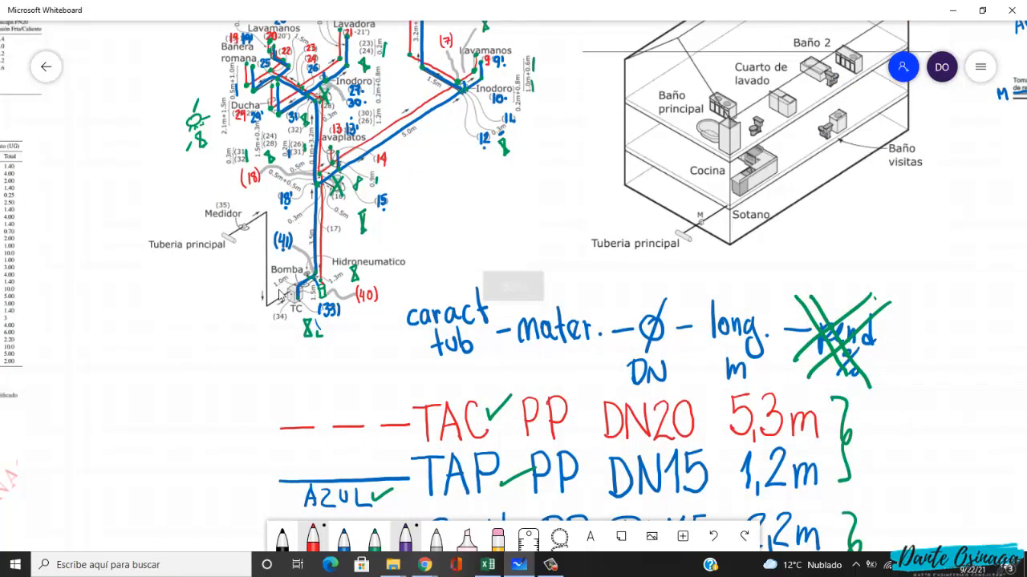
scroll(283, 296, up, 1)
scroll(416, 311, up, 2)
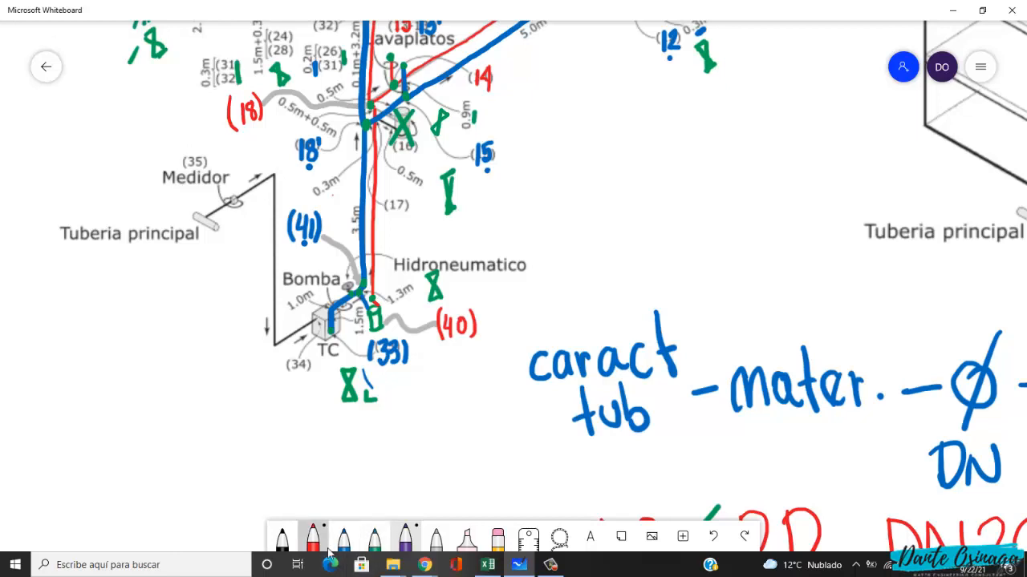
click(282, 539)
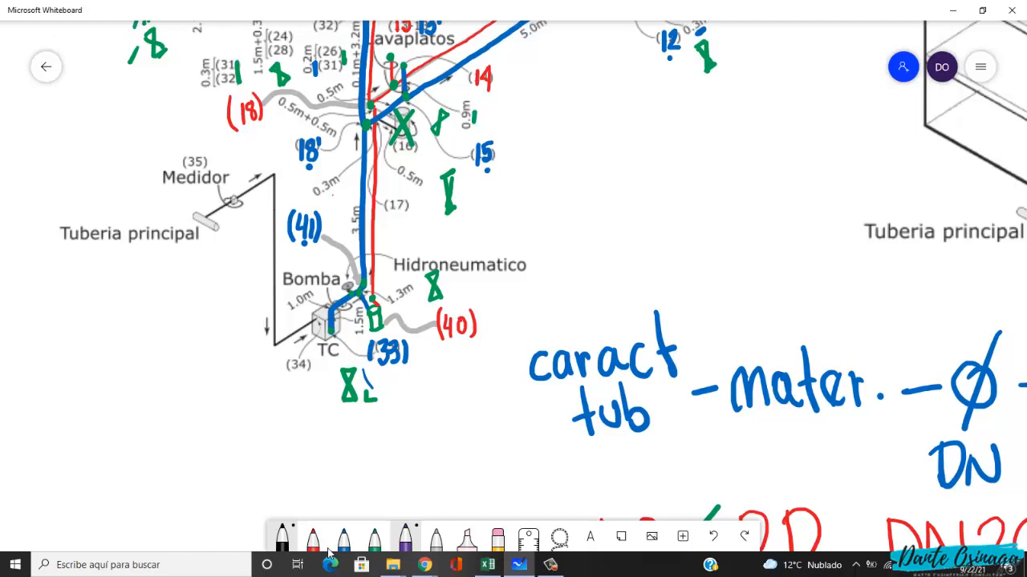
mouse_move(204, 219)
mouse_down()
mouse_move(274, 173)
mouse_move(274, 337)
mouse_move(312, 320)
mouse_up()
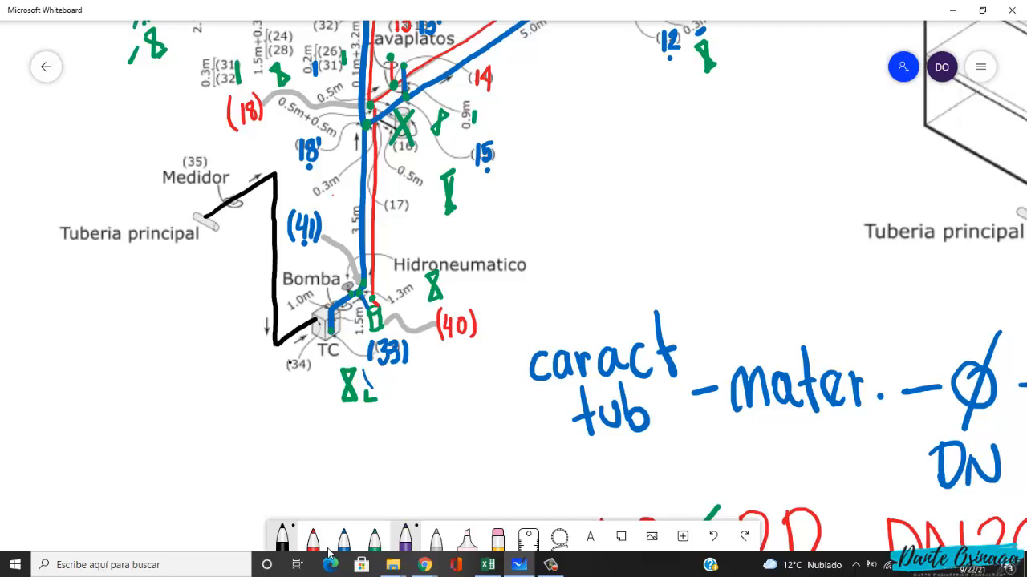
- Write over the labels 34, 35 and TC in black and add (M) beside the Medidor label
mouse_move(290, 358)
mouse_down()
mouse_move(300, 361)
mouse_move(290, 385)
mouse_move(314, 367)
mouse_up()
drag(308, 361, 313, 382)
mouse_move(186, 148)
mouse_down()
mouse_move(194, 154)
mouse_move(187, 165)
mouse_up()
drag(208, 143, 199, 164)
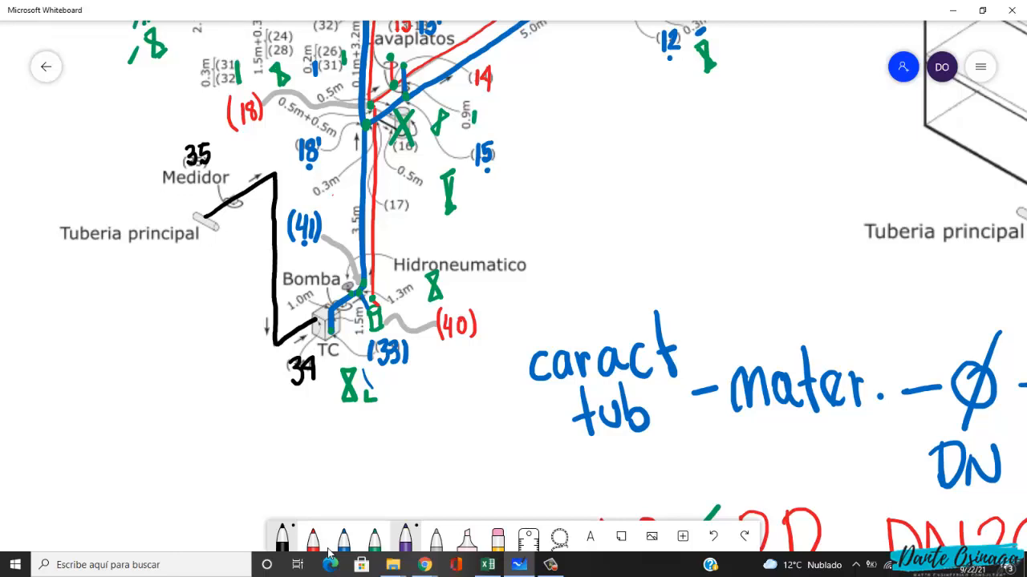
mouse_move(129, 151)
mouse_down()
mouse_move(129, 171)
mouse_move(138, 163)
mouse_move(150, 174)
mouse_move(119, 172)
mouse_move(124, 180)
mouse_up()
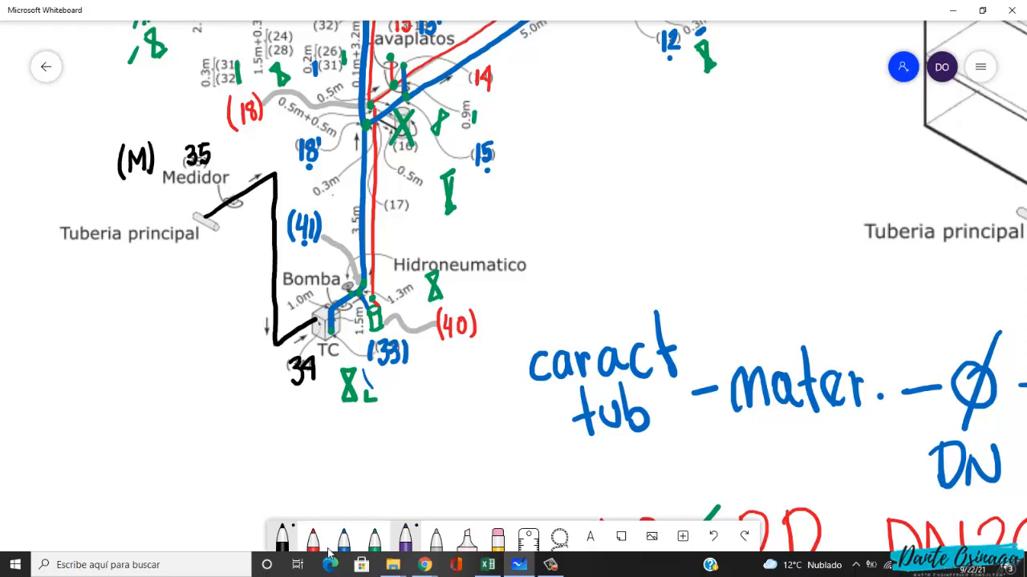
drag(316, 346, 330, 343)
mouse_move(322, 344)
mouse_down()
mouse_move(322, 360)
mouse_move(337, 360)
mouse_up()
- Trace the Toma de red inlet arrow and the M and TC labels in black on the pressurised house diagram
scroll(637, 259, right, 3)
scroll(636, 259, up, 1)
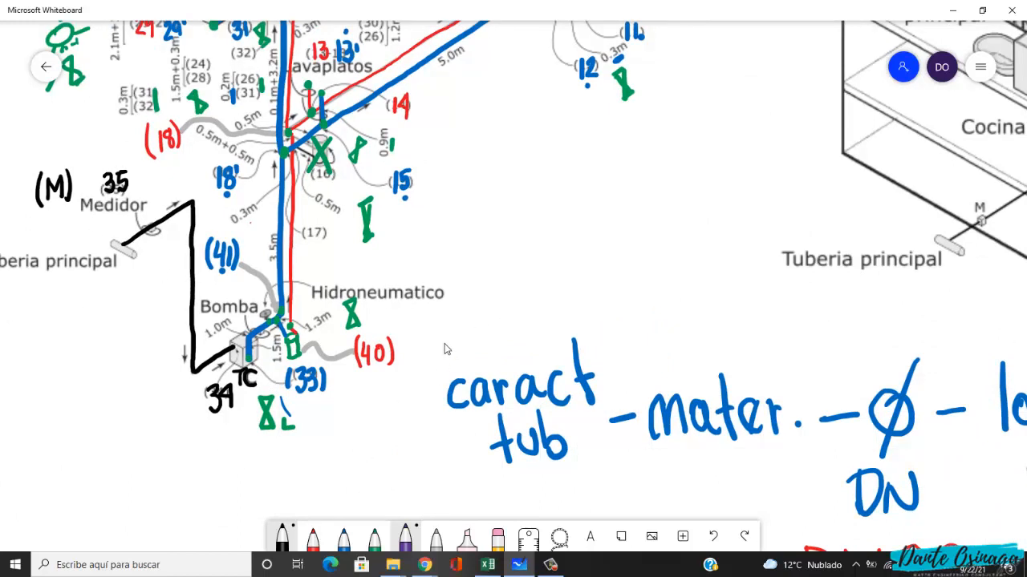
scroll(479, 310, down, 1)
scroll(479, 310, left, 1)
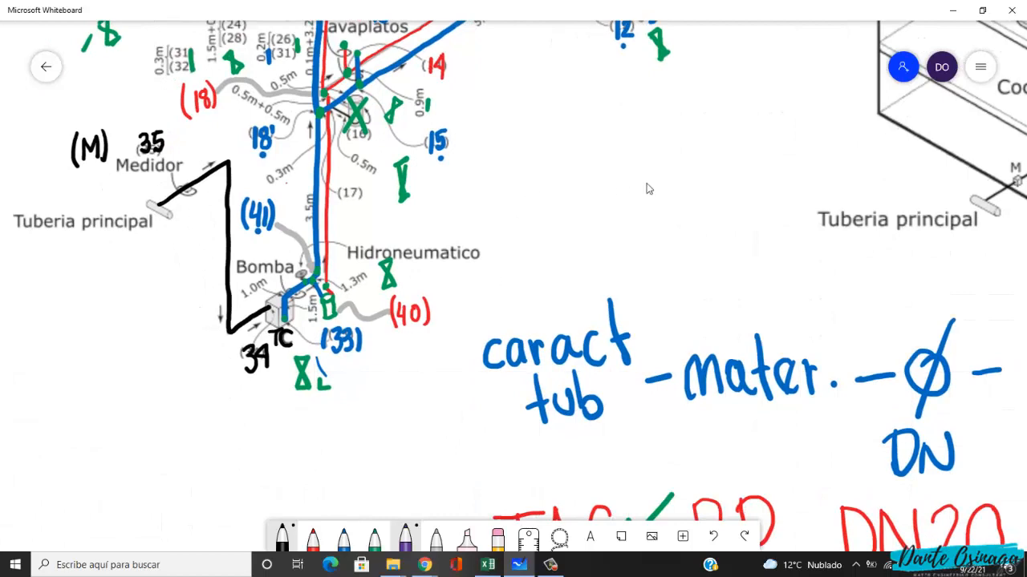
scroll(646, 188, right, 5)
scroll(162, 266, right, 4)
scroll(162, 267, up, 1)
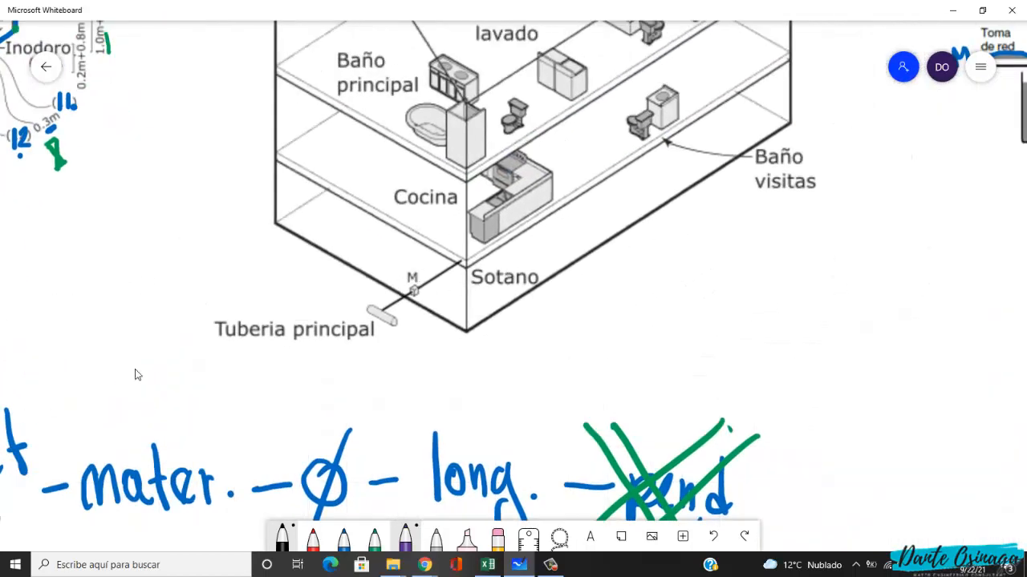
scroll(69, 385, right, 5)
scroll(69, 385, up, 1)
scroll(218, 365, right, 12)
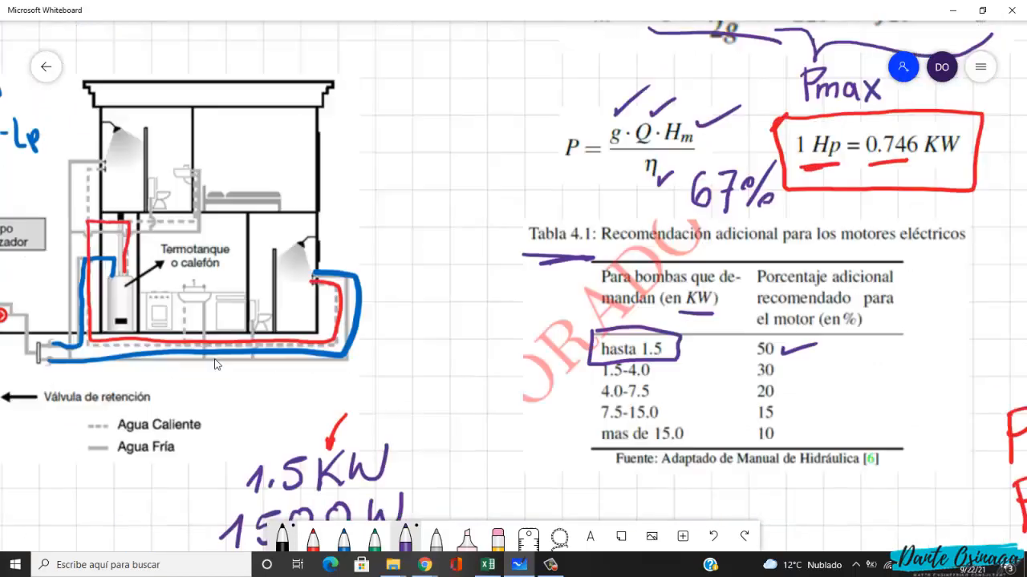
scroll(219, 365, up, 1)
scroll(199, 431, left, 6)
scroll(199, 431, down, 1)
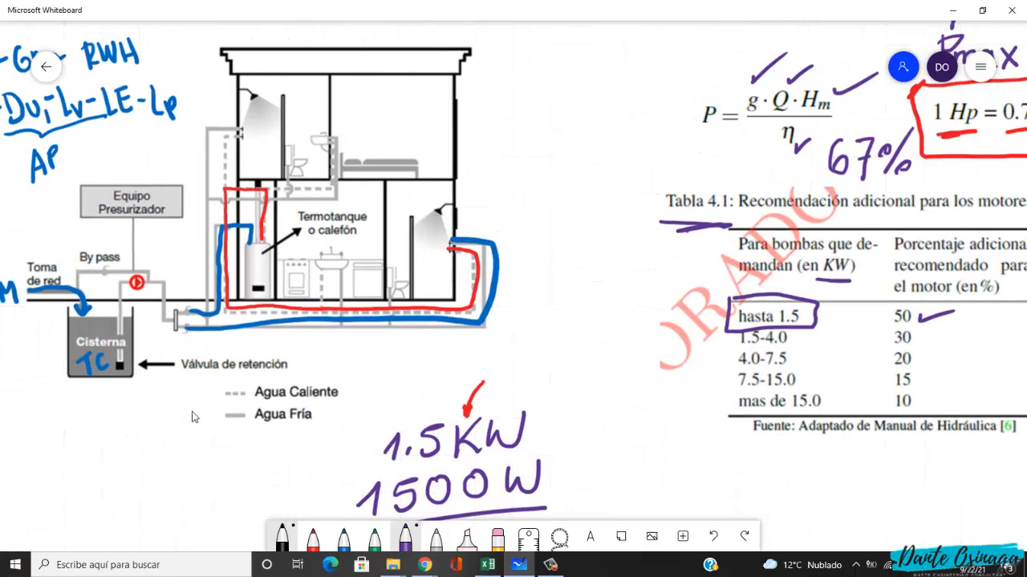
scroll(193, 417, left, 1)
scroll(193, 417, down, 1)
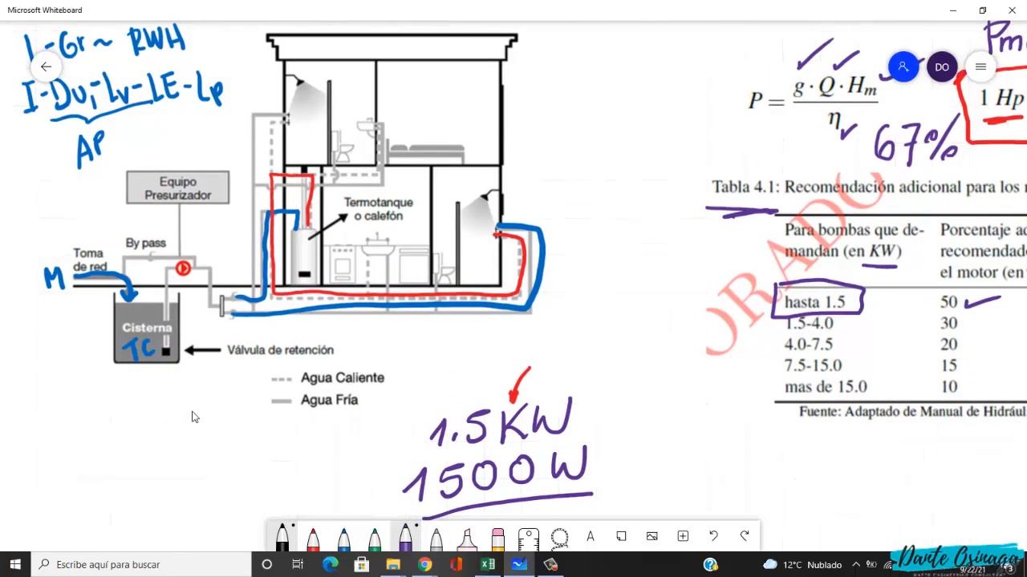
mouse_move(76, 273)
mouse_down()
mouse_move(130, 279)
mouse_move(129, 300)
mouse_move(124, 287)
mouse_move(140, 289)
mouse_up()
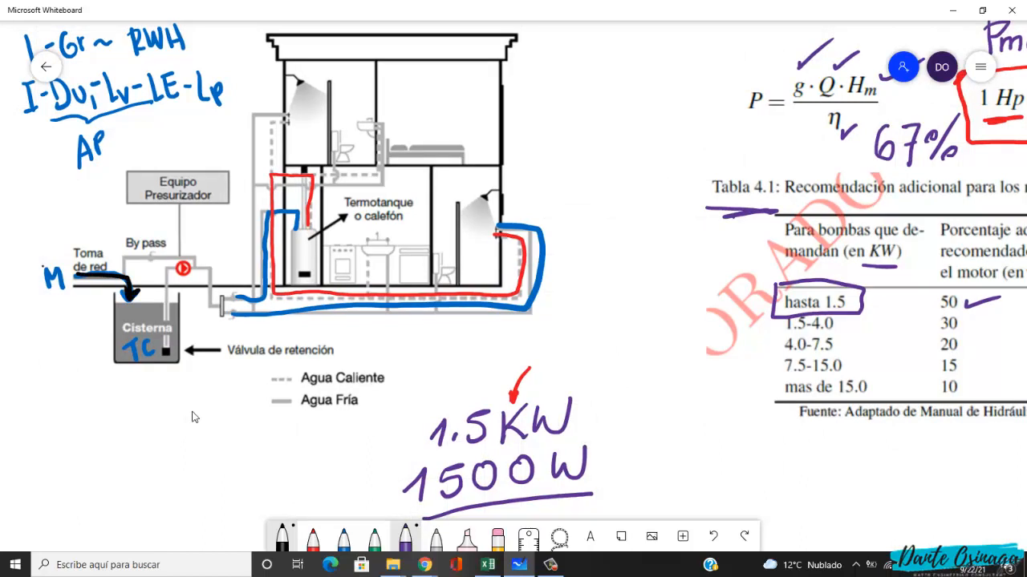
mouse_move(42, 265)
mouse_down()
mouse_move(46, 293)
mouse_move(61, 263)
mouse_move(61, 283)
mouse_up()
mouse_move(132, 337)
mouse_down()
mouse_move(133, 355)
mouse_move(141, 339)
mouse_move(157, 354)
mouse_up()
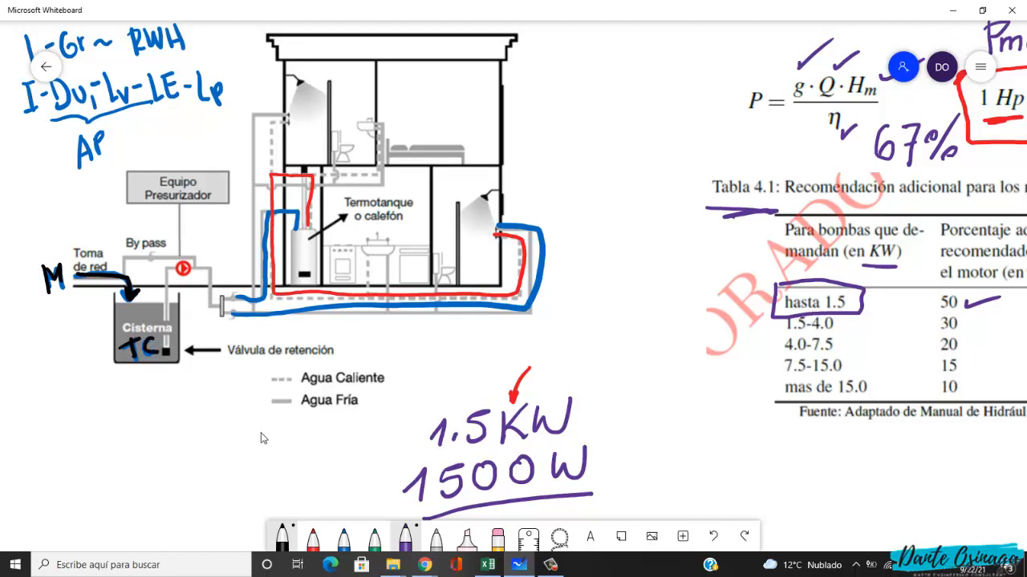
- Draw a black arrow pointing up to the Cisterna with a question mark at its tail
mouse_move(207, 417)
mouse_down()
mouse_move(210, 371)
mouse_move(295, 329)
mouse_move(378, 238)
mouse_up()
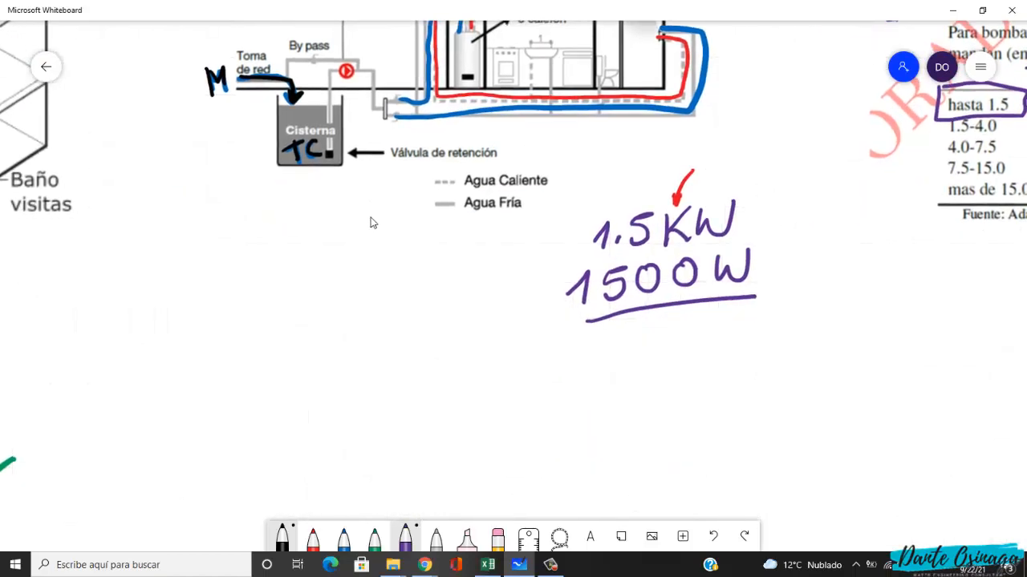
mouse_move(281, 176)
mouse_down()
mouse_move(247, 250)
mouse_move(282, 173)
mouse_move(280, 189)
mouse_up()
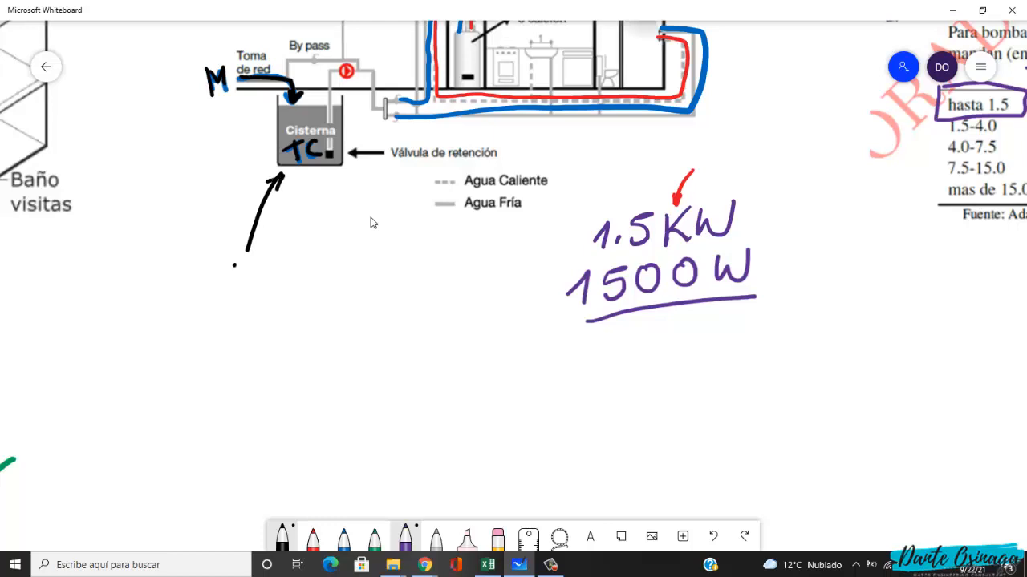
drag(234, 265, 241, 280)
click(239, 292)
- Delete the handwritten 1.5KW and 1500W notes below the house diagram, including the red arrow
click(650, 245)
key(Delete)
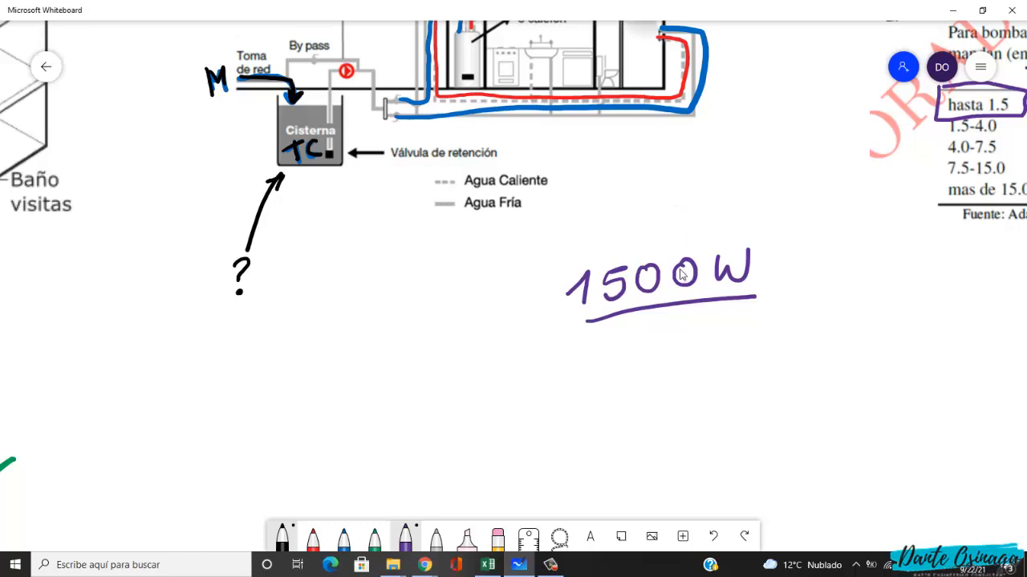
click(695, 311)
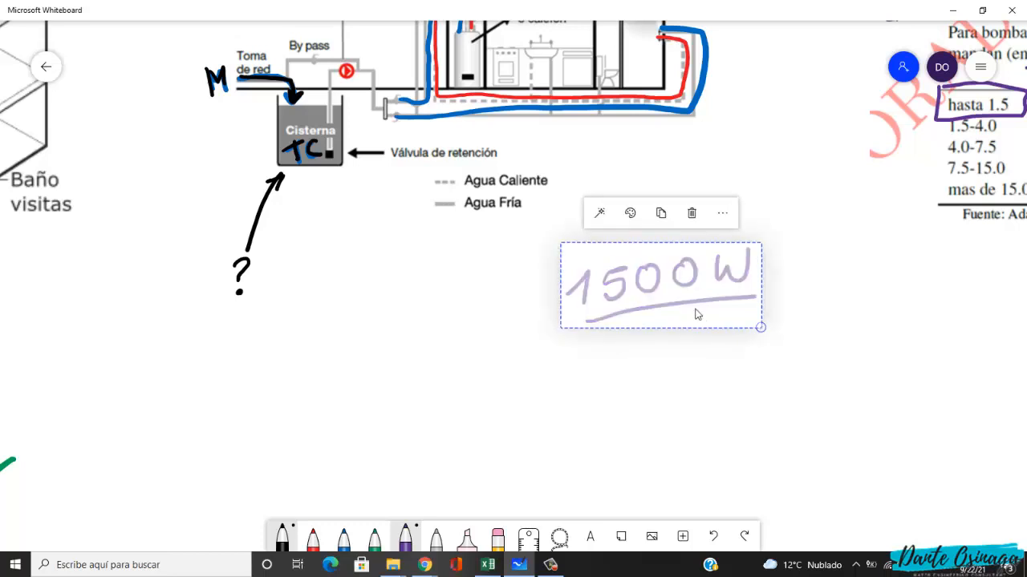
key(Delete)
drag(572, 275, 550, 289)
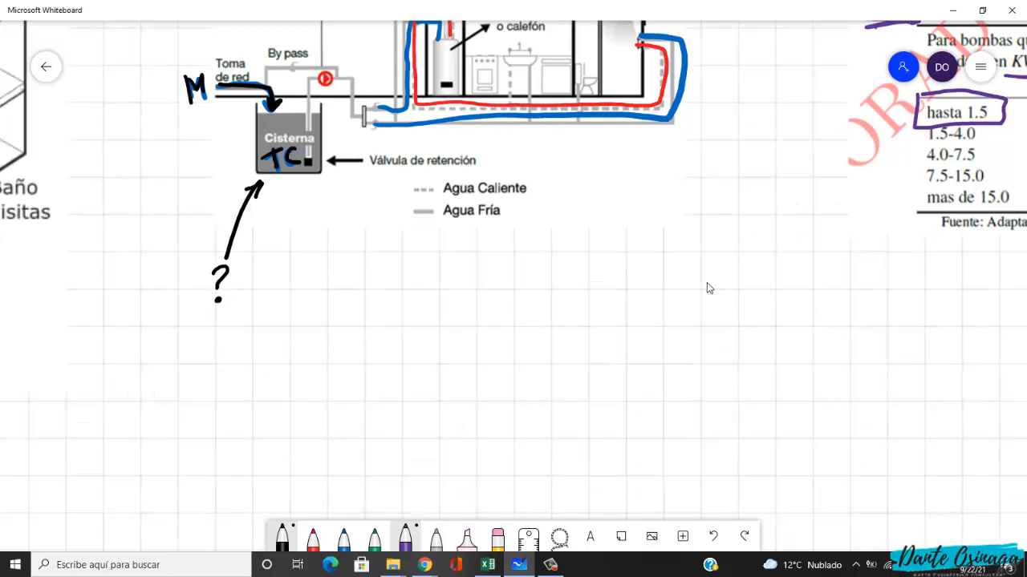
drag(708, 287, 685, 304)
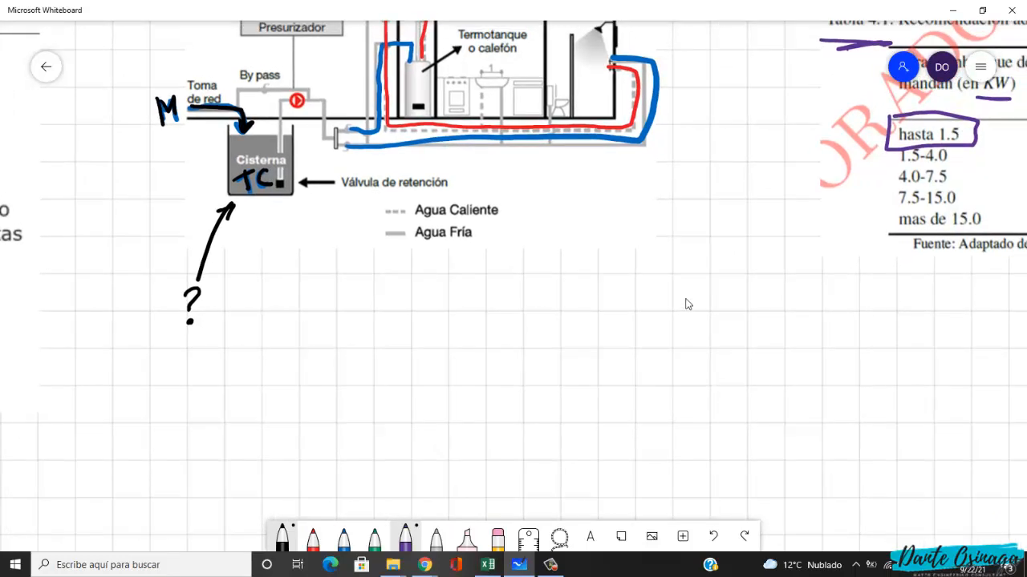
drag(639, 356, 40, 382)
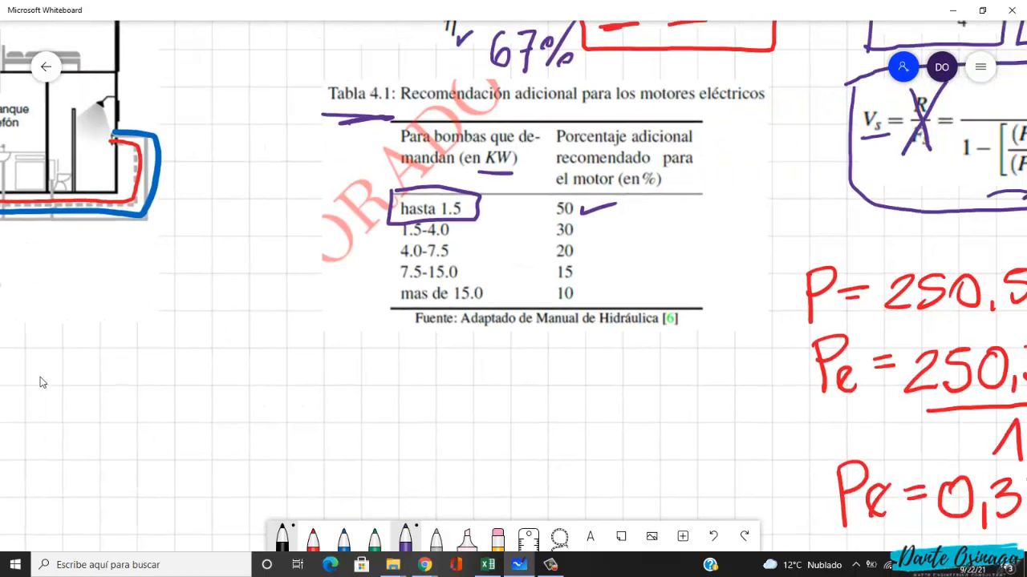
- Underline the captions Tabla 2.23 and Tabla 2.24 in black above the minimum cold water storage tables
drag(779, 247, 1, 293)
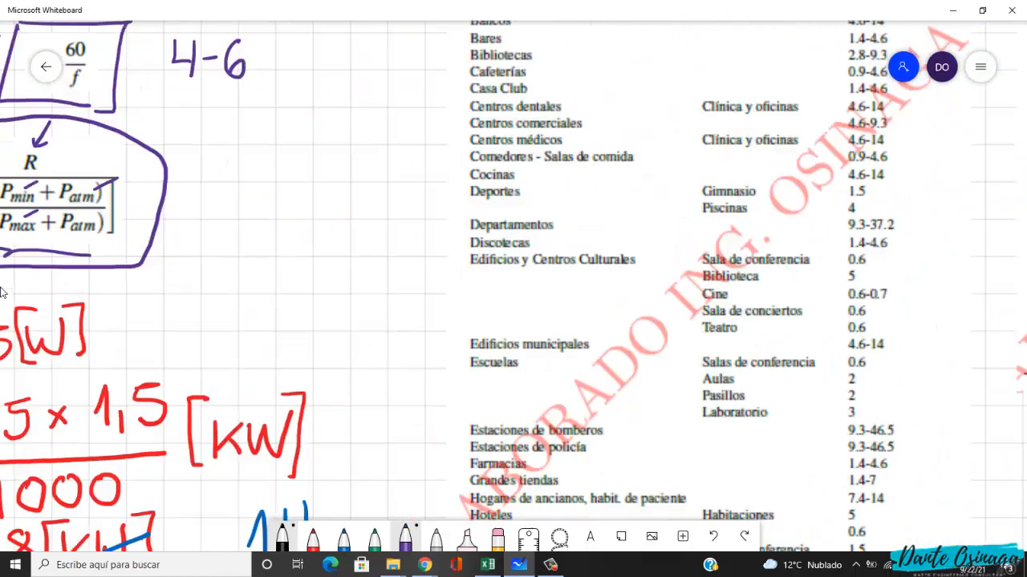
drag(601, 222, 293, 337)
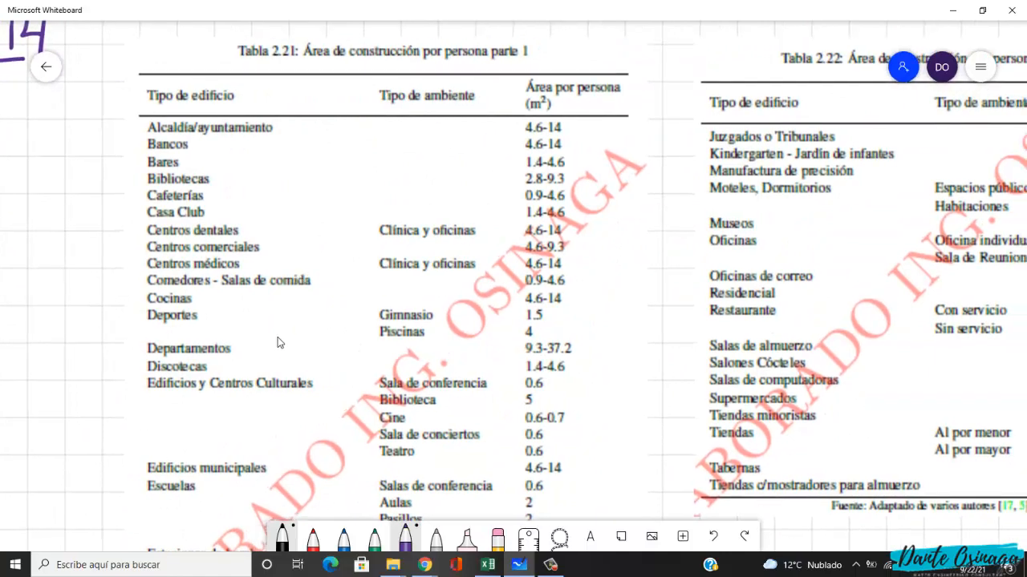
drag(612, 240, 404, 196)
scroll(401, 192, down, 4)
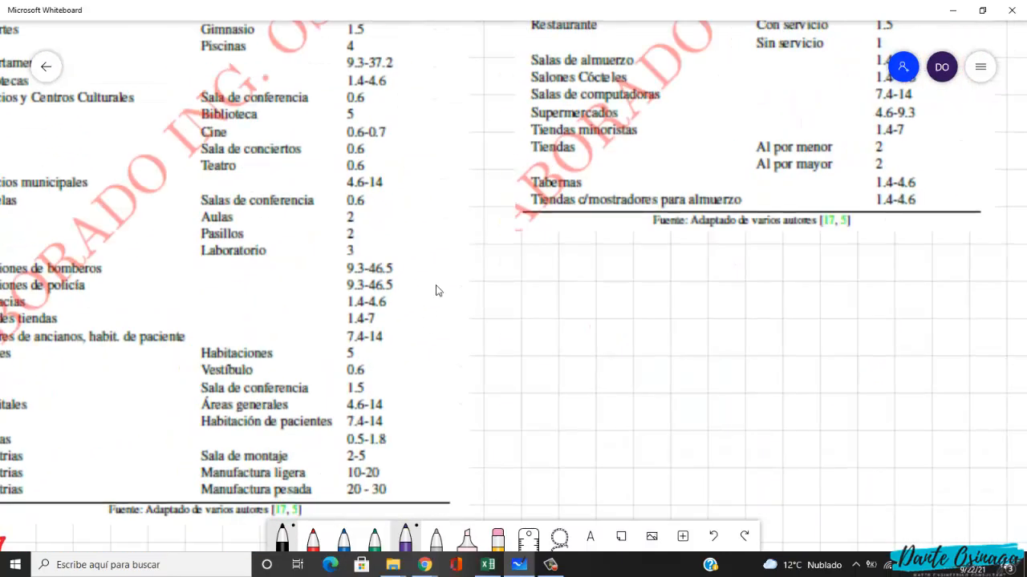
drag(437, 289, 490, 299)
scroll(475, 78, down, 4)
scroll(491, 299, up, 2)
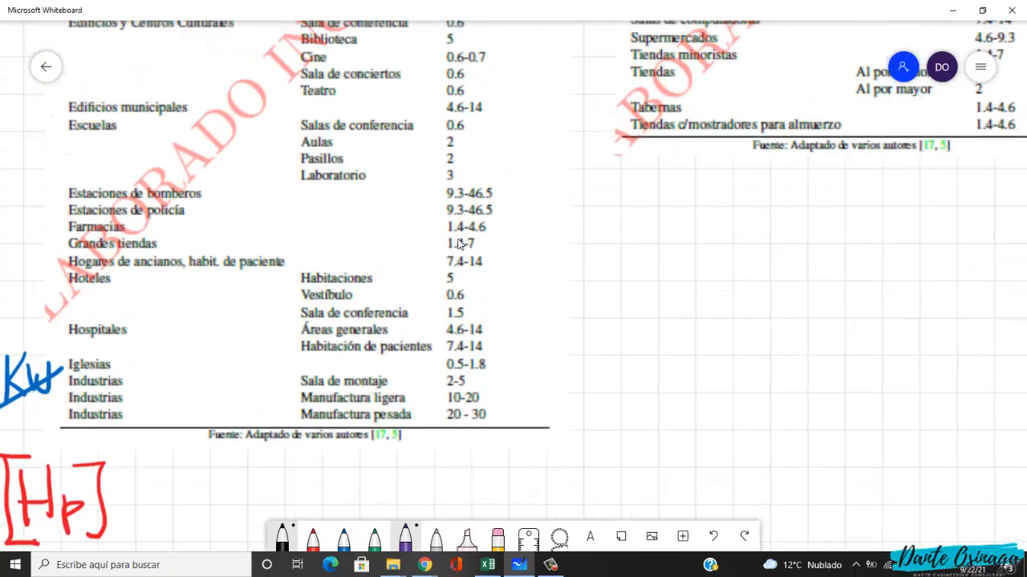
drag(503, 214, 459, 245)
scroll(458, 245, down, 2)
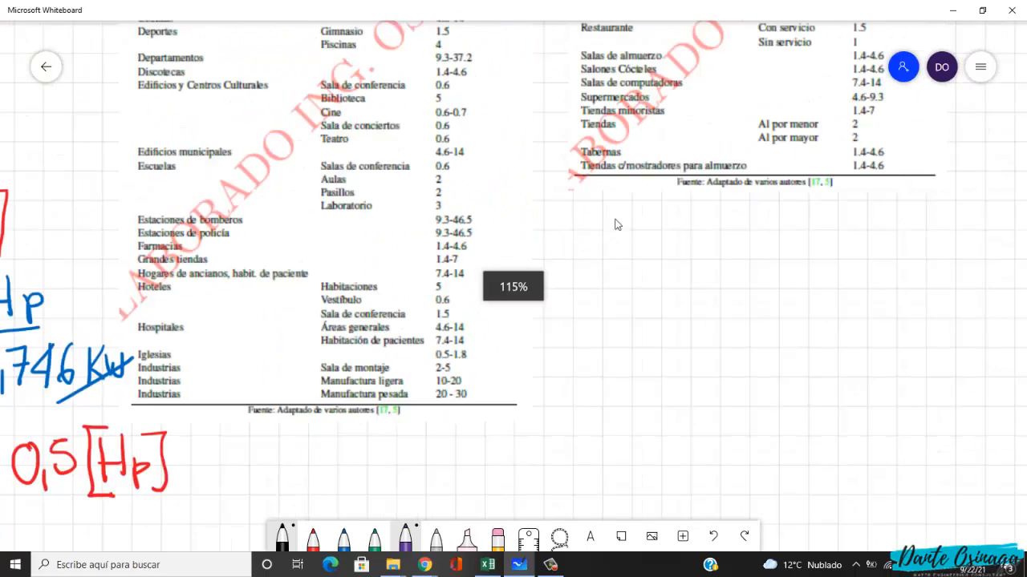
scroll(501, 257, down, 10)
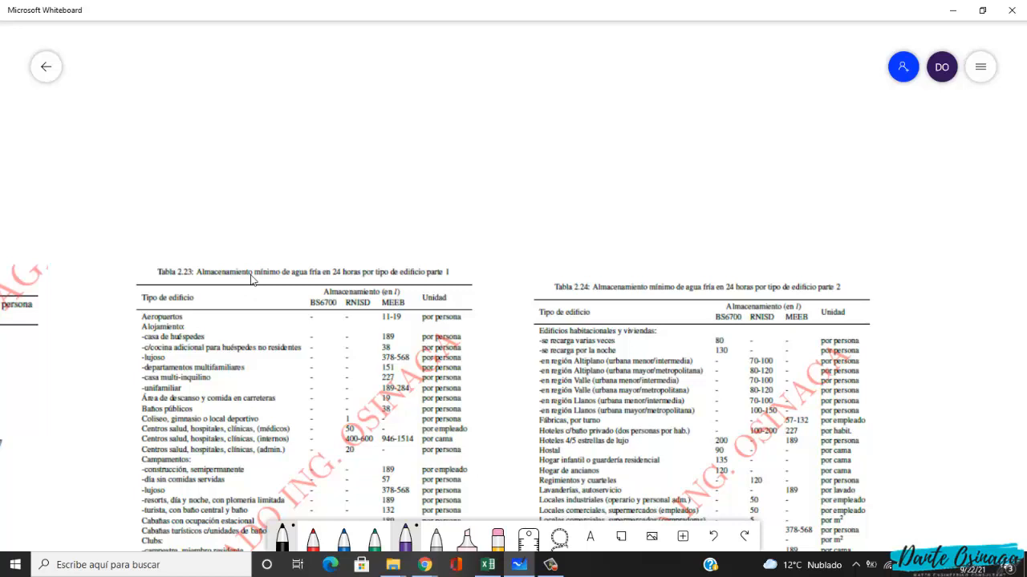
drag(160, 279, 189, 282)
drag(555, 294, 584, 295)
- Underline 24 horas and mínimo in the title of Tabla 2.23 and add a tick mark at its end
scroll(223, 289, up, 5)
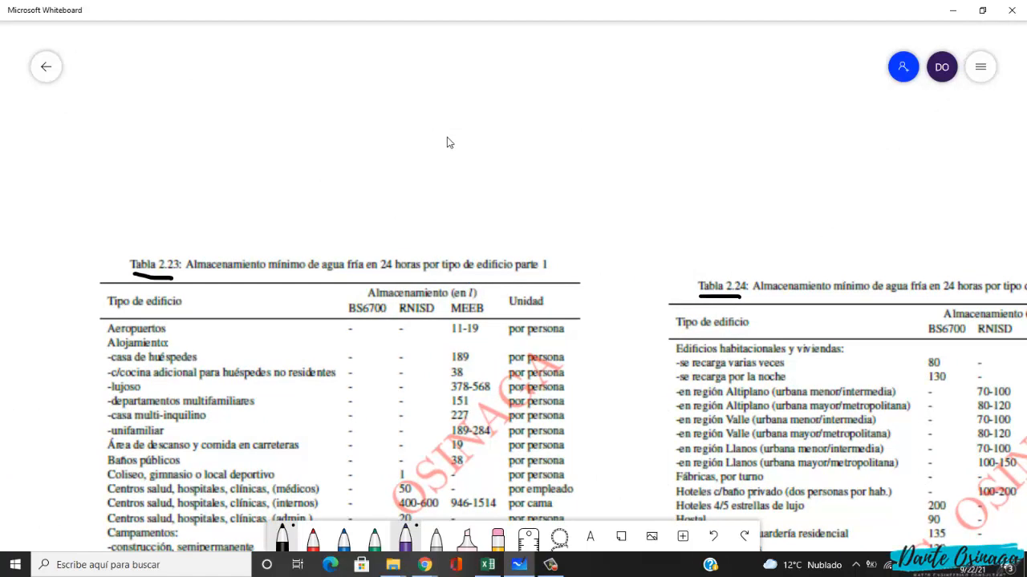
drag(381, 274, 423, 277)
drag(553, 264, 569, 256)
drag(328, 321, 333, 214)
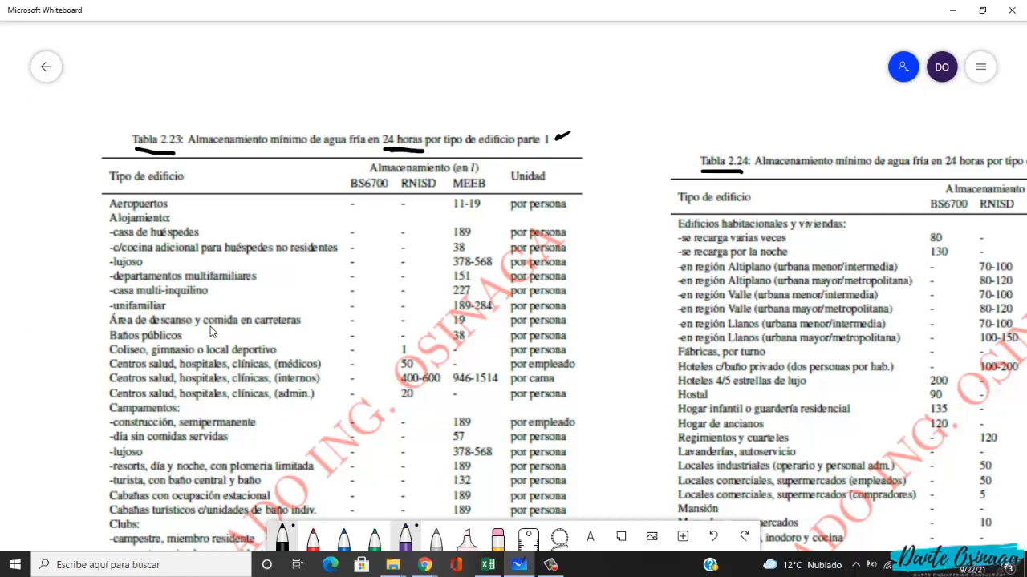
drag(273, 148, 303, 148)
- Underline 11-19 and por persona in the Aeropuertos row of Tabla 2.23
drag(197, 303, 188, 229)
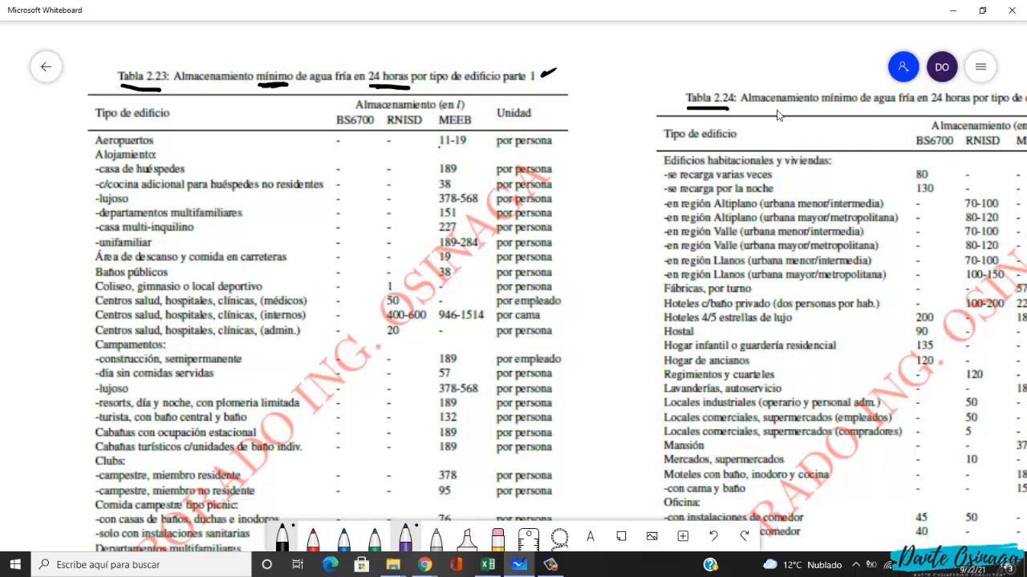
mouse_move(438, 150)
mouse_down()
mouse_move(472, 153)
mouse_move(437, 150)
mouse_up()
drag(510, 148, 539, 150)
- Write 15 l/pers in black in the blank space above Tabla 2.23
scroll(485, 353, up, 1)
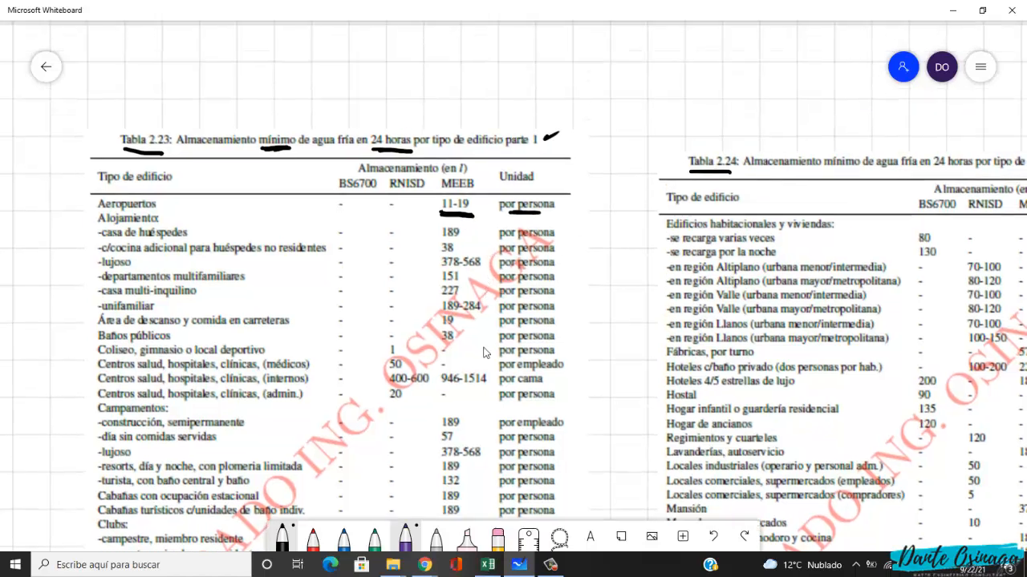
scroll(484, 352, up, 2)
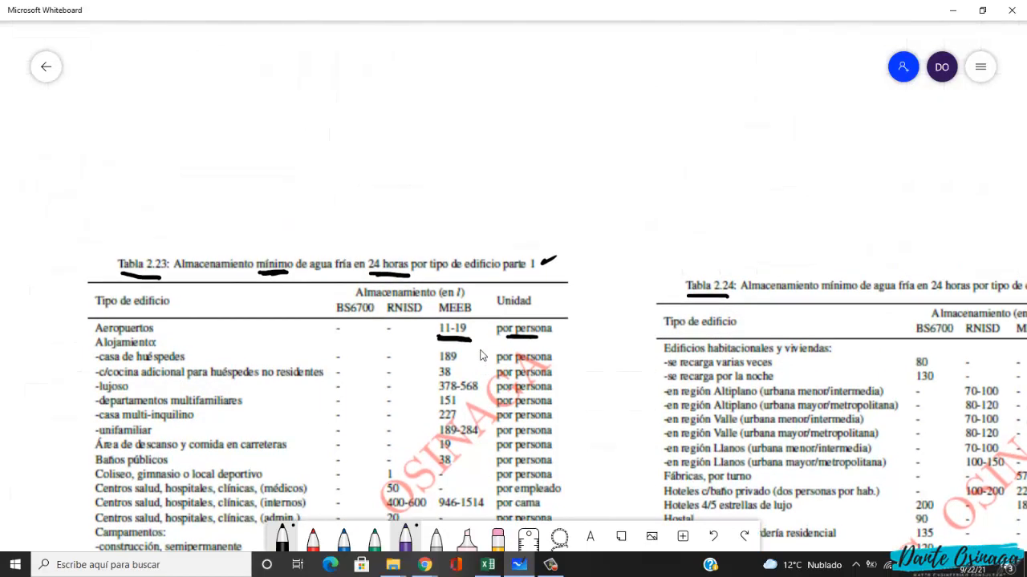
drag(345, 176, 345, 205)
mouse_move(364, 168)
mouse_down()
mouse_move(350, 199)
mouse_move(376, 183)
mouse_move(396, 205)
mouse_move(408, 188)
mouse_move(427, 186)
mouse_move(428, 171)
mouse_up()
drag(442, 165, 433, 181)
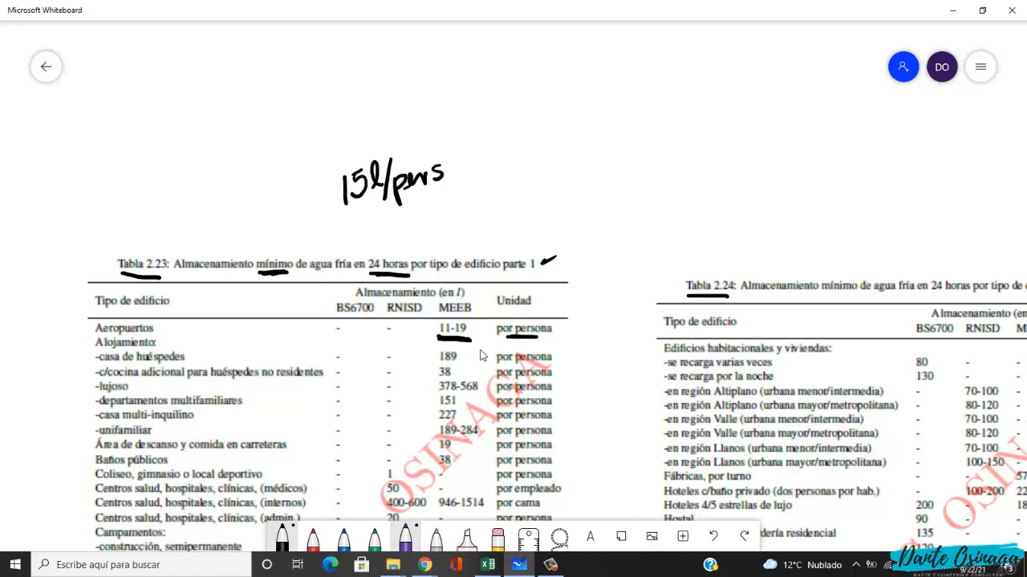
- Extend the 15 l/pers note with x # pers. and underline the number of persons
mouse_move(447, 142)
mouse_down()
mouse_move(471, 154)
mouse_move(459, 160)
mouse_up()
mouse_move(489, 123)
mouse_down()
mouse_move(482, 156)
mouse_move(500, 152)
mouse_move(497, 134)
mouse_up()
mouse_move(477, 151)
mouse_down()
mouse_move(521, 151)
mouse_move(539, 117)
mouse_up()
drag(536, 127, 561, 110)
mouse_move(562, 117)
mouse_down()
mouse_move(575, 104)
mouse_move(571, 124)
mouse_up()
click(581, 113)
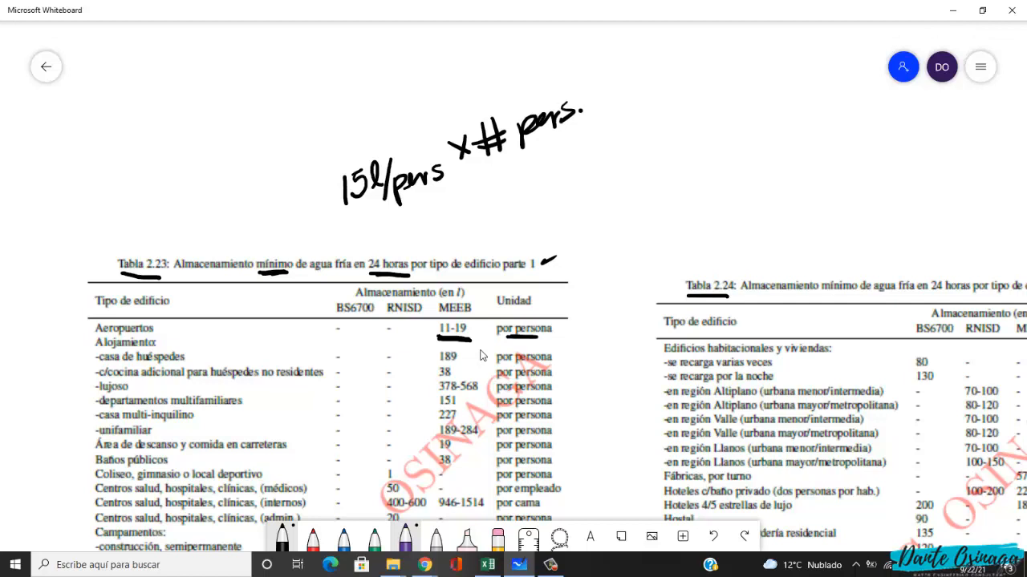
drag(497, 169, 563, 146)
- Examine the building types and their storage values and units in Tabla 2.23 and Tabla 2.24
scroll(651, 202, down, 1)
scroll(652, 202, right, 1)
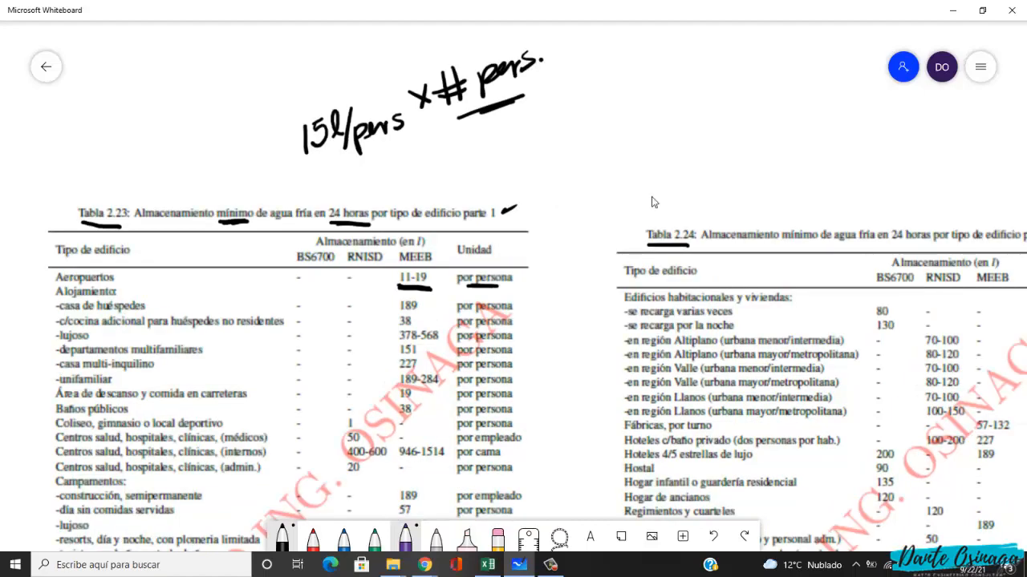
scroll(674, 311, down, 3)
scroll(673, 311, right, 2)
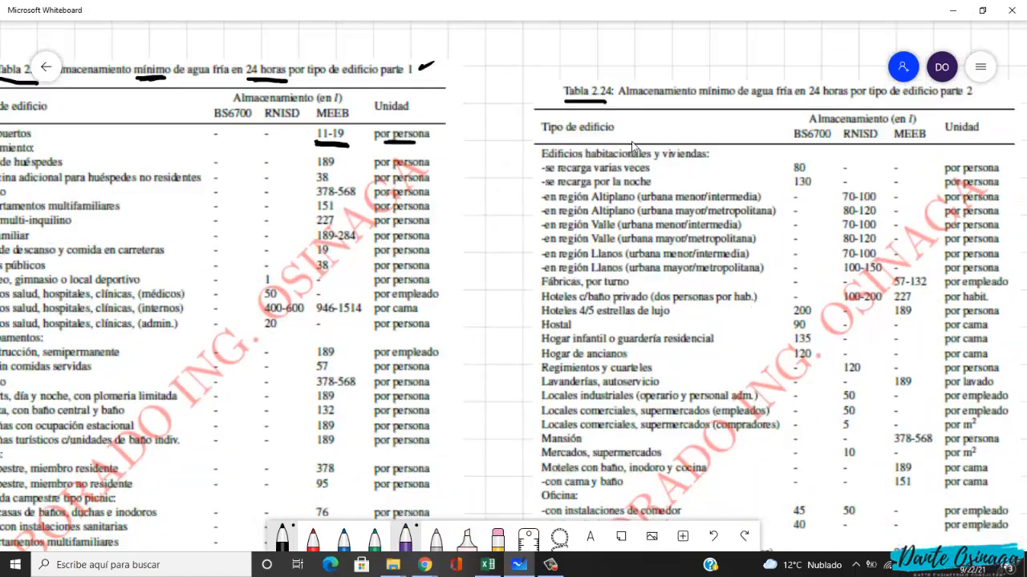
scroll(695, 138, down, 1)
scroll(695, 138, left, 2)
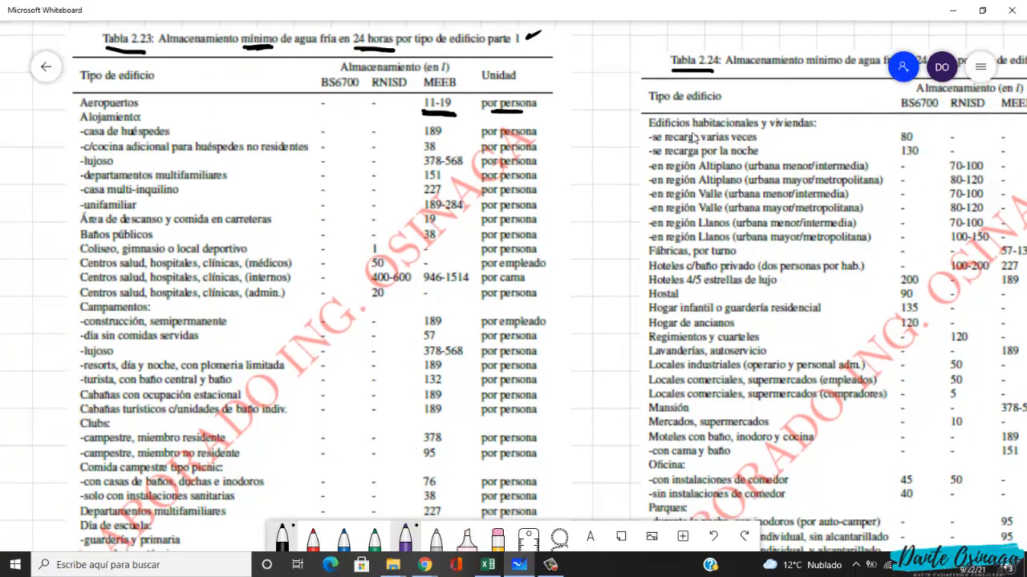
scroll(694, 138, right, 1)
scroll(685, 138, down, 1)
scroll(684, 138, right, 1)
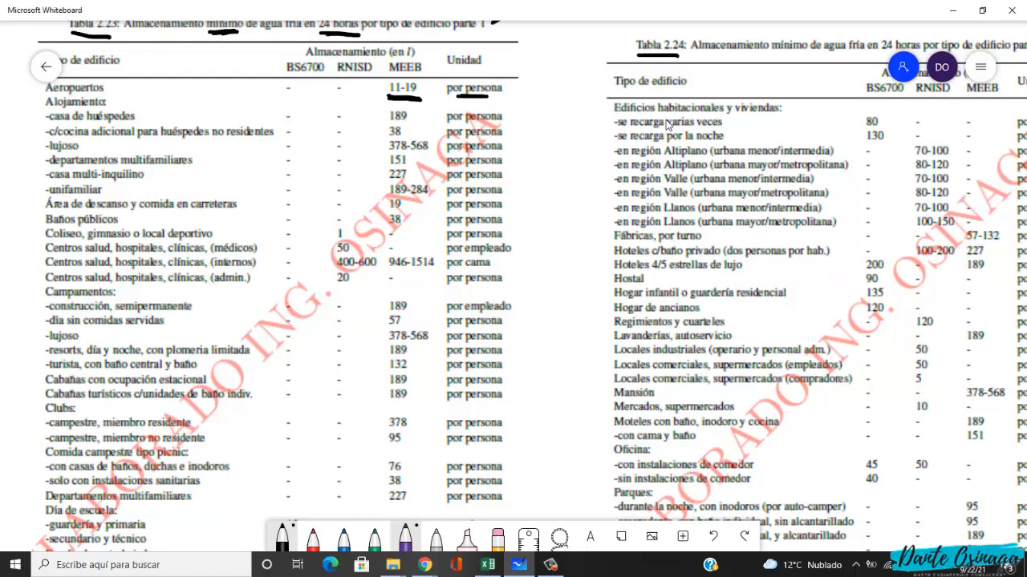
scroll(440, 295, down, 5)
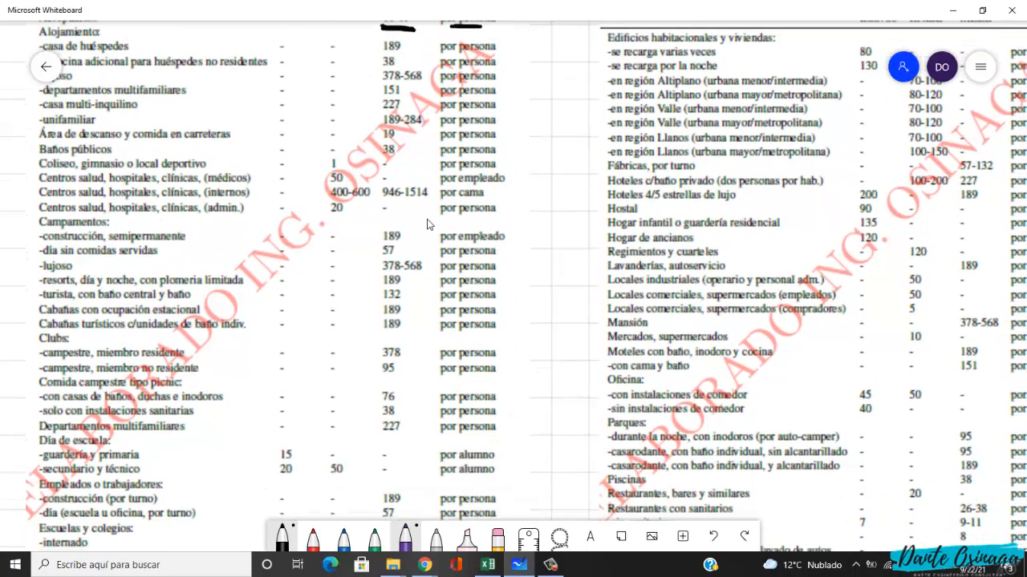
scroll(428, 224, up, 4)
scroll(428, 225, left, 4)
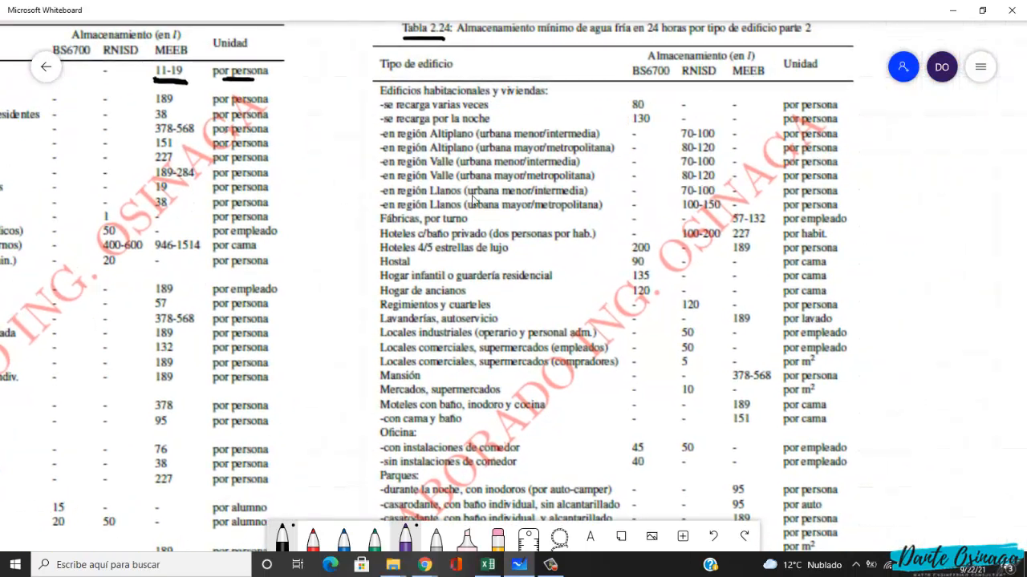
scroll(439, 311, down, 1)
scroll(439, 311, left, 1)
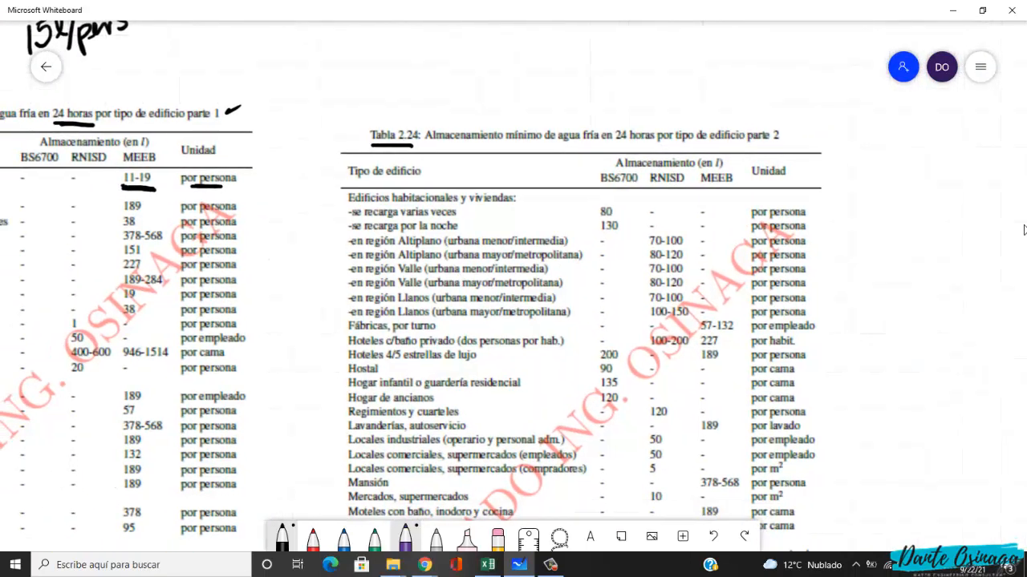
- Underline RNISD, BS6700, habitacionales and viviendas in Tabla 2.24, and underline and tick the 130 for se recarga por la noche
mouse_move(651, 191)
mouse_down()
mouse_move(689, 190)
mouse_move(659, 191)
mouse_up()
drag(384, 205, 478, 206)
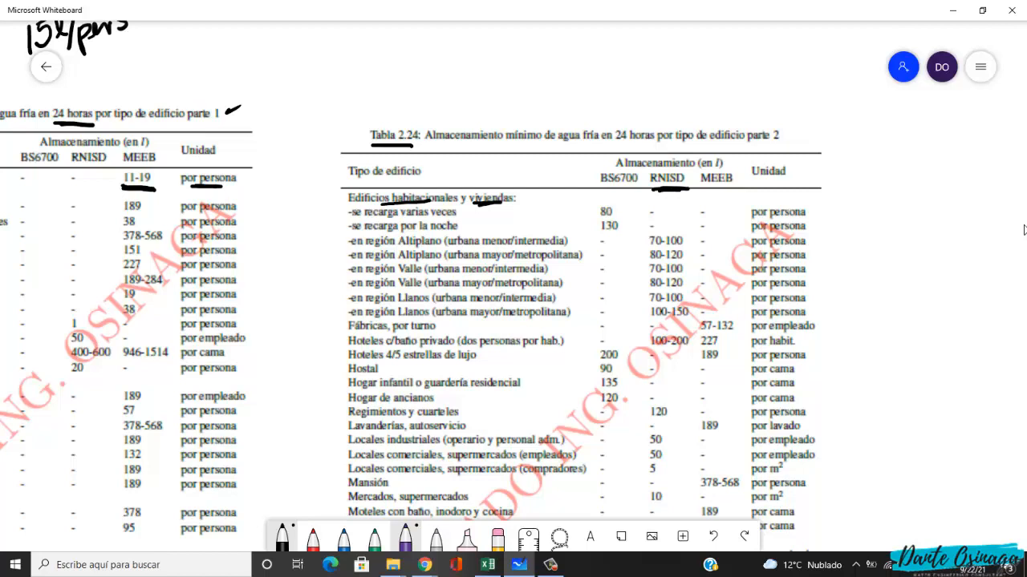
drag(603, 184, 640, 184)
drag(603, 231, 620, 233)
drag(625, 220, 648, 210)
- Write 130 l/pers. above Tabla 2.24 and underline por persona in the se recarga por la noche row
mouse_move(571, 61)
mouse_down()
mouse_move(566, 115)
mouse_move(593, 77)
mouse_move(582, 104)
mouse_up()
mouse_move(616, 59)
mouse_down()
mouse_move(614, 68)
mouse_move(665, 51)
mouse_move(674, 93)
mouse_up()
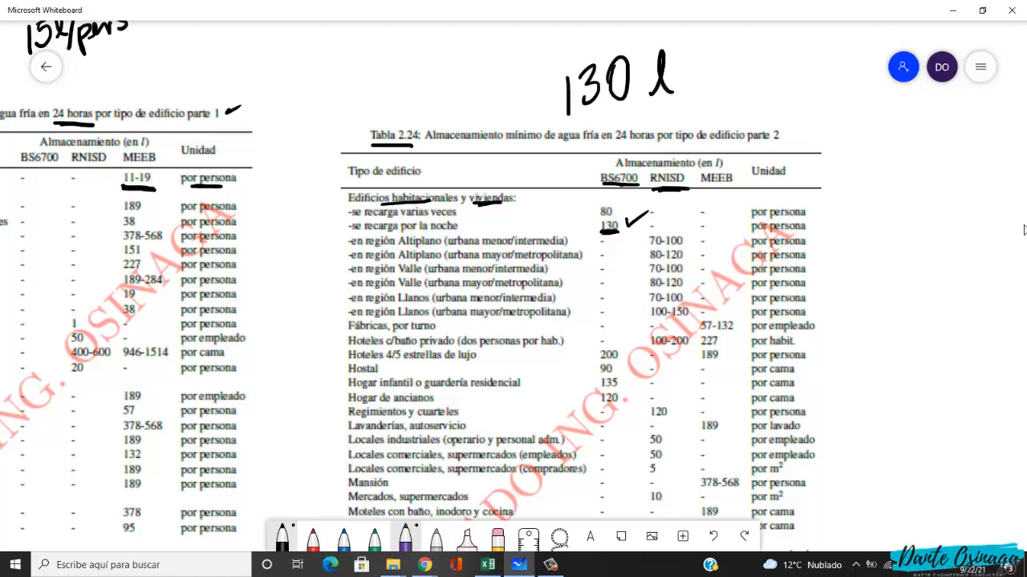
drag(754, 235, 789, 232)
mouse_move(695, 50)
mouse_down()
mouse_move(683, 109)
mouse_move(708, 111)
mouse_move(753, 68)
mouse_move(760, 86)
mouse_up()
click(782, 81)
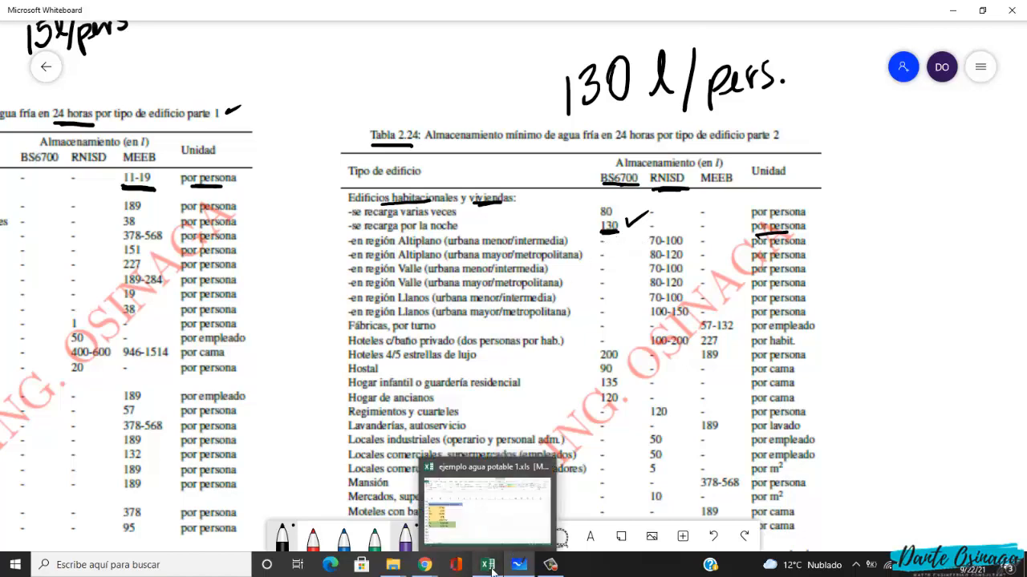
- Write D = 130 l/persona. in black below the question mark under the Cisterna
drag(555, 269, 825, 148)
scroll(824, 148, left, 10)
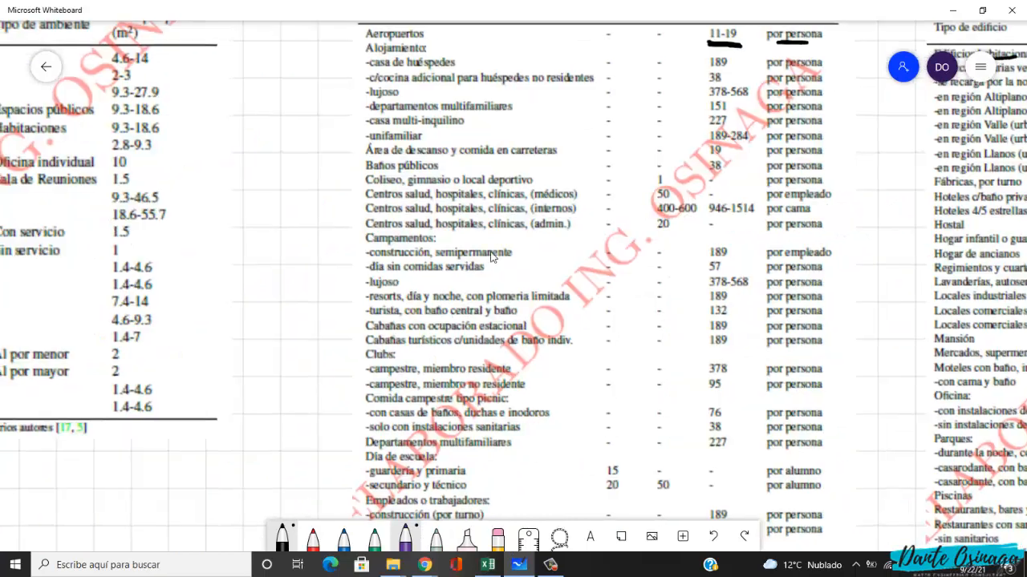
scroll(292, 272, left, 2)
scroll(292, 271, left, 15)
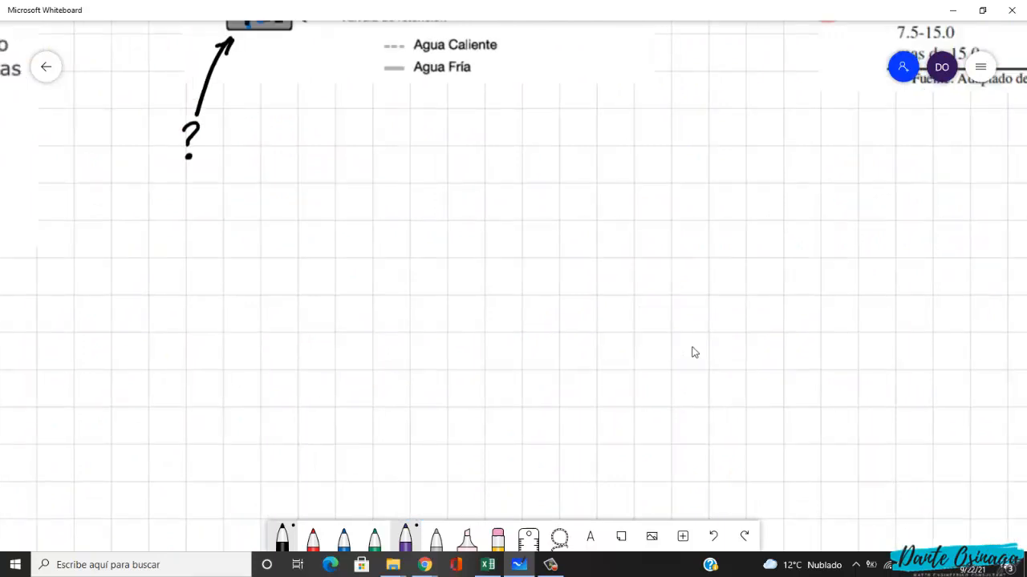
scroll(695, 353, up, 2)
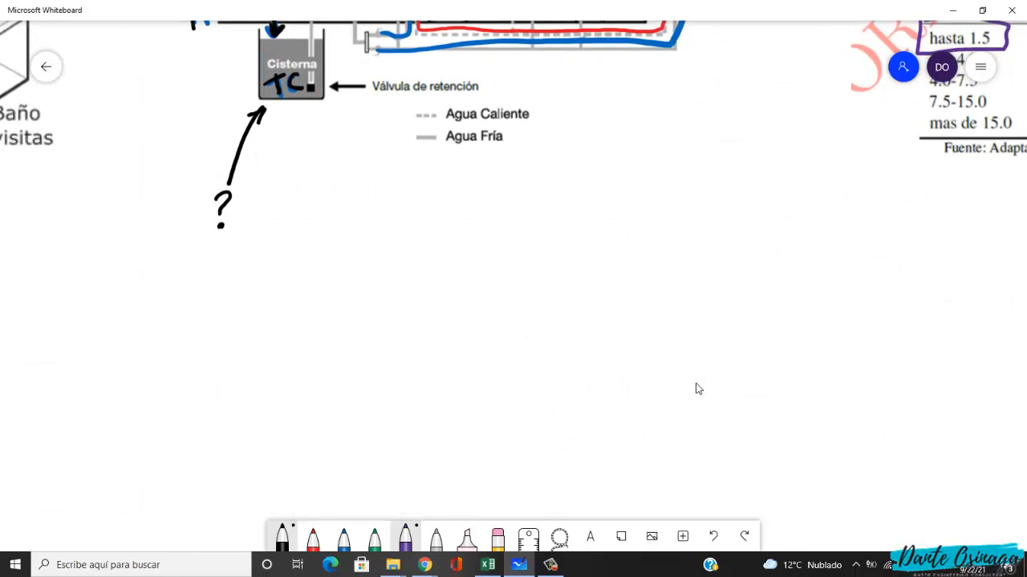
drag(226, 256, 226, 282)
mouse_move(215, 255)
mouse_down()
mouse_move(241, 252)
mouse_move(218, 286)
mouse_move(264, 262)
mouse_up()
drag(249, 273, 294, 279)
drag(326, 247, 377, 276)
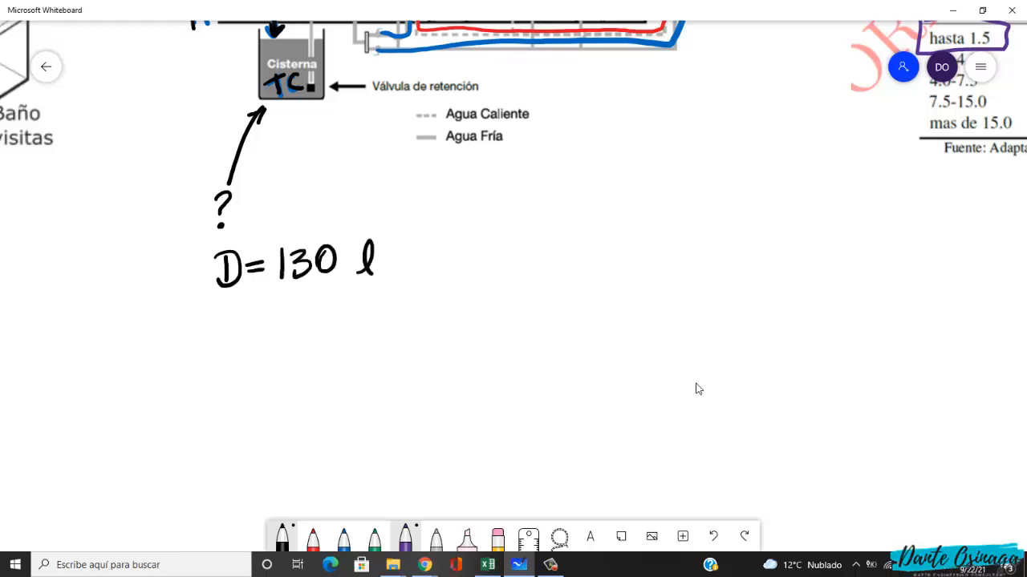
mouse_move(391, 233)
mouse_down()
mouse_move(384, 281)
mouse_move(442, 266)
mouse_up()
mouse_move(442, 270)
mouse_down()
mouse_move(454, 255)
mouse_move(459, 276)
mouse_move(480, 264)
mouse_up()
drag(492, 261, 534, 278)
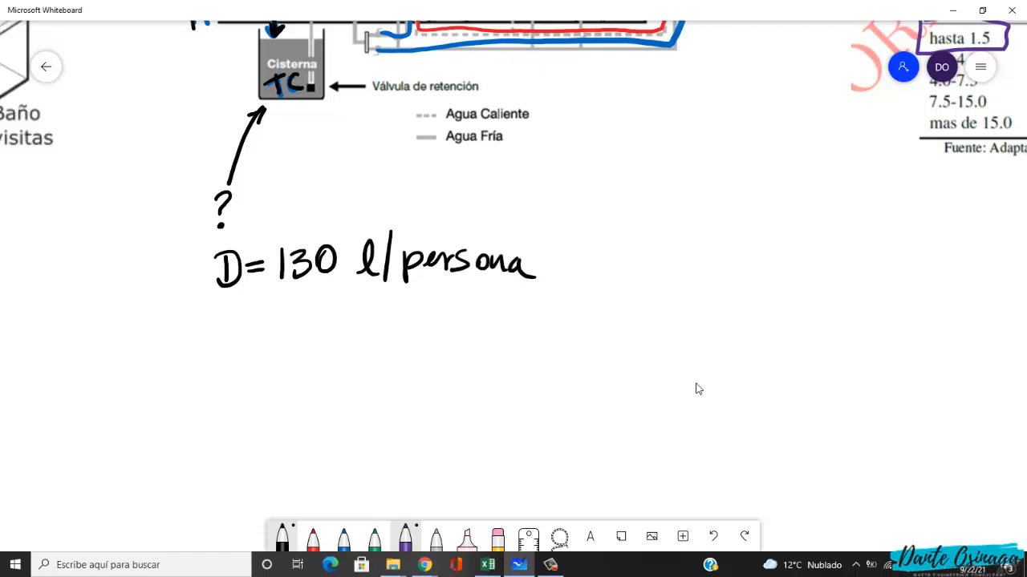
click(558, 271)
- Write # = on a new line beneath the 130 l/persona note
drag(226, 302, 239, 335)
drag(225, 318, 277, 310)
drag(263, 318, 277, 316)
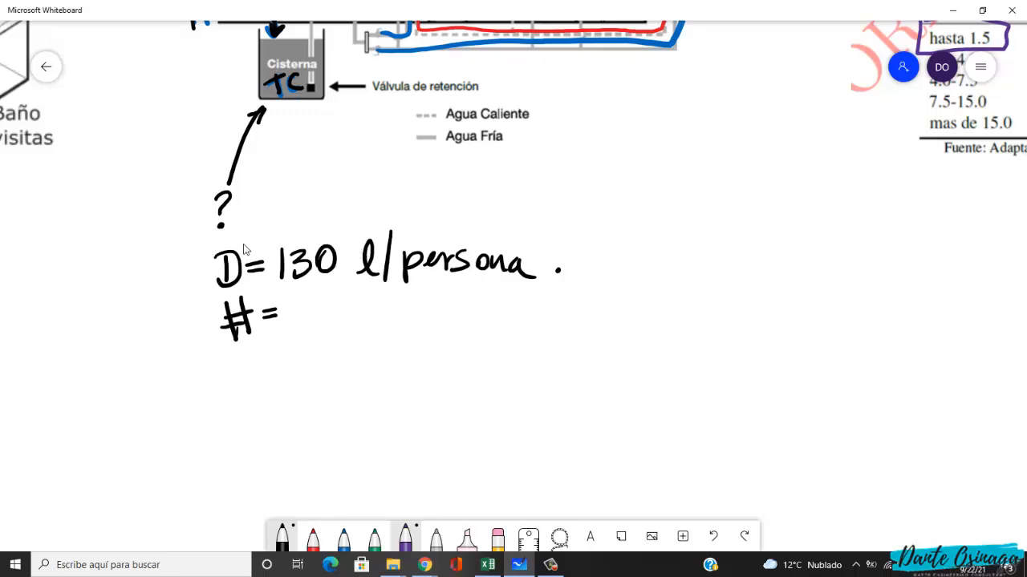
- Draw a row of black vertical tally strokes over the Baño principal label on the Casa ejemplo drawing
scroll(244, 250, left, 4)
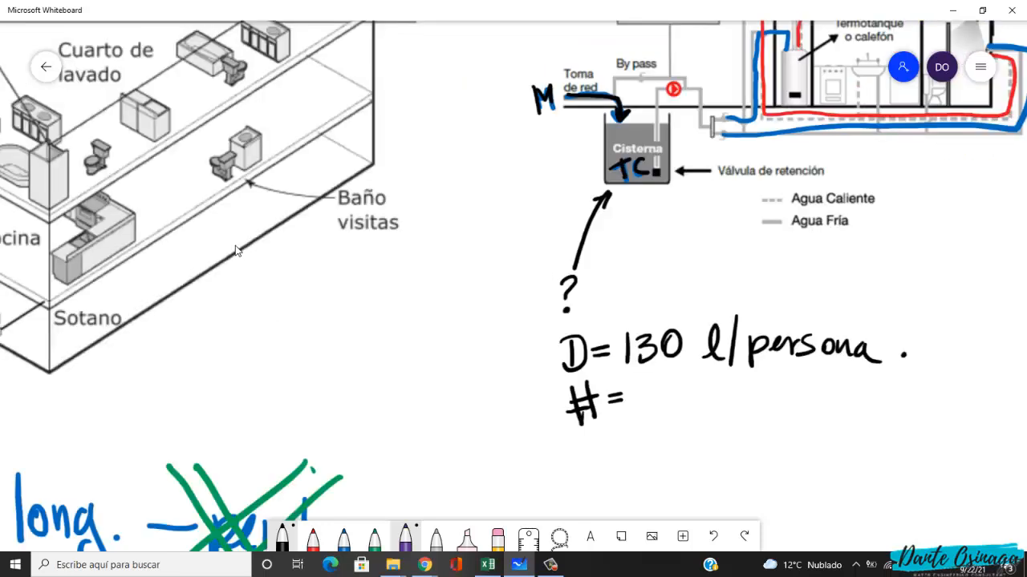
scroll(238, 247, left, 2)
scroll(417, 286, down, 2)
scroll(417, 286, right, 2)
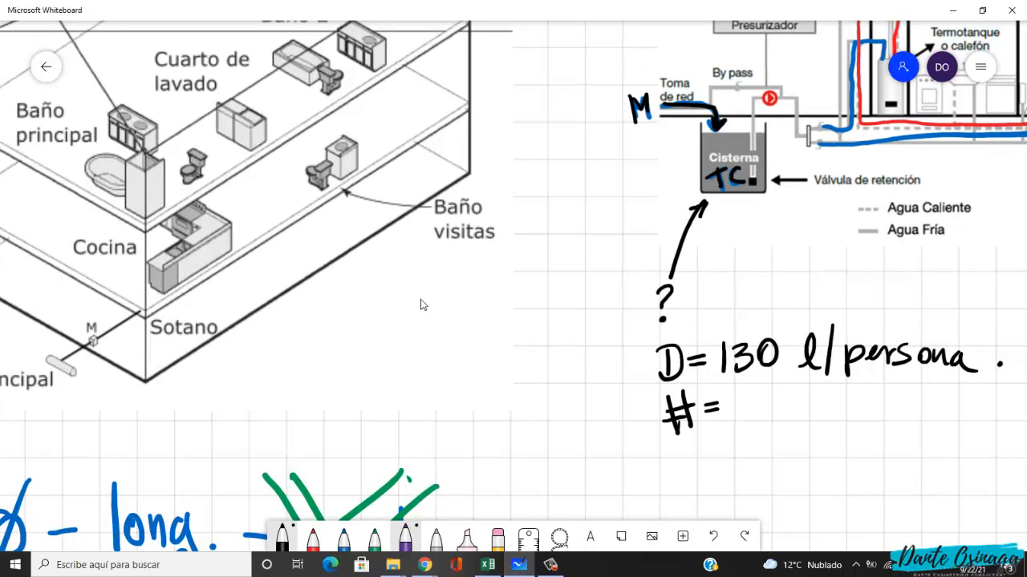
scroll(421, 300, up, 1)
scroll(421, 300, left, 1)
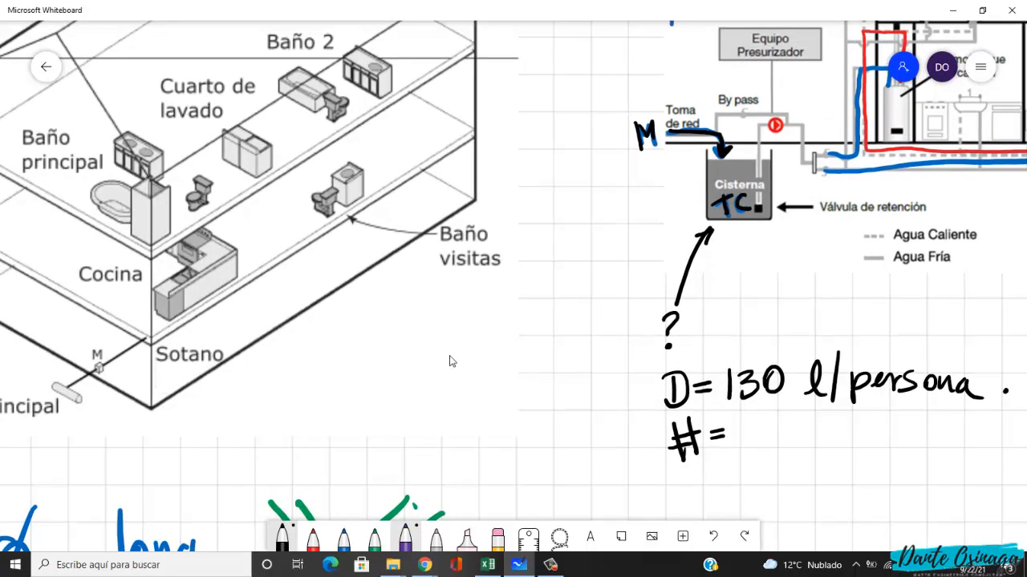
scroll(447, 362, up, 2)
scroll(448, 361, left, 2)
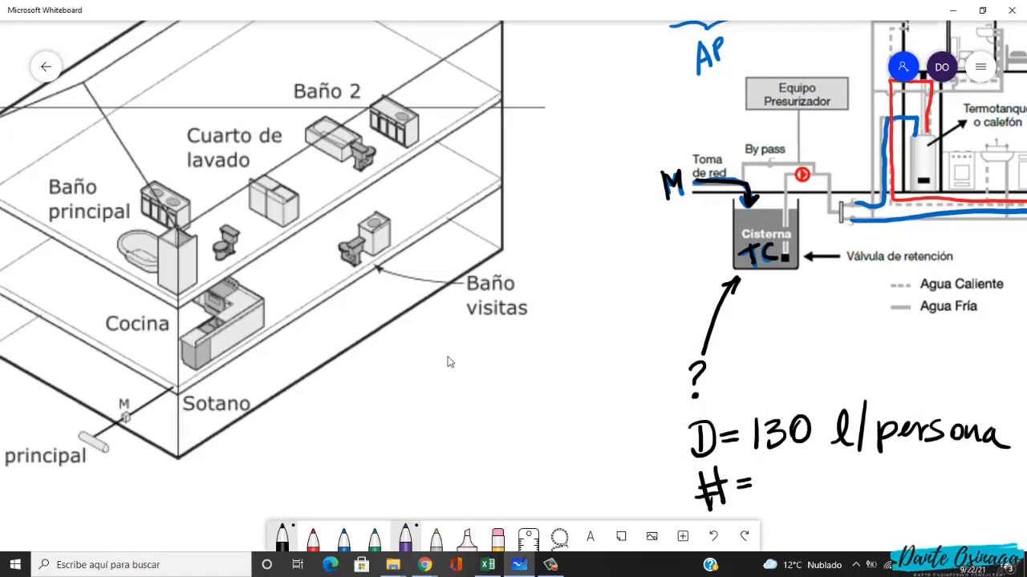
drag(60, 146, 58, 207)
drag(79, 132, 73, 218)
drag(87, 150, 84, 185)
mouse_move(105, 134)
mouse_down()
mouse_move(97, 201)
mouse_move(112, 197)
mouse_up()
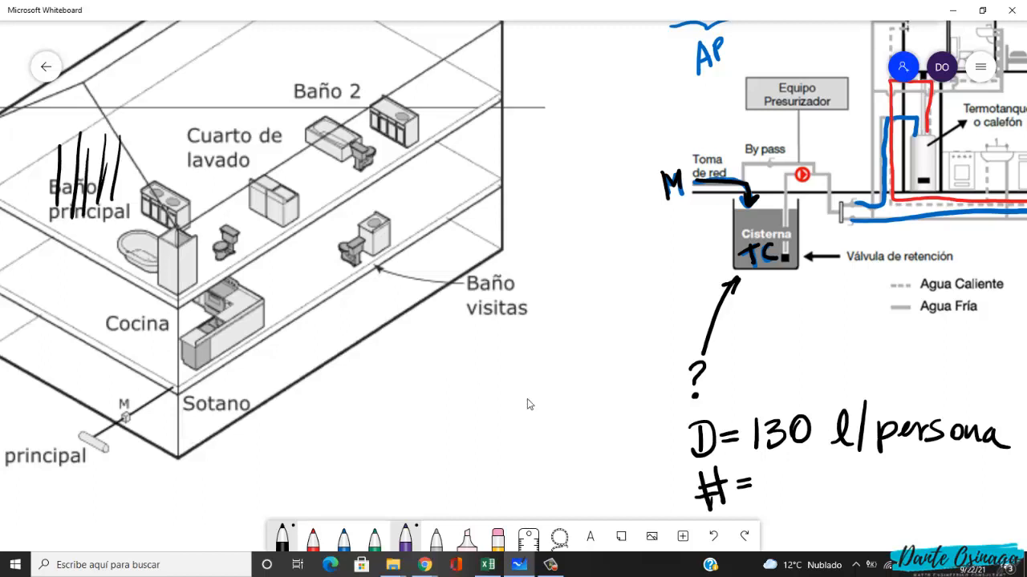
drag(458, 217, 484, 270)
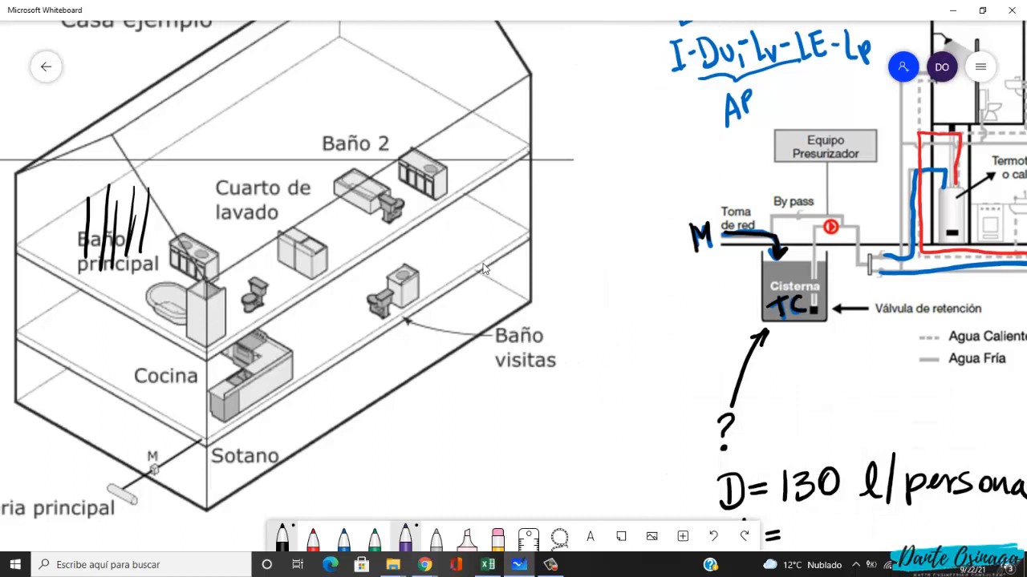
- Complete the black tally marks over Baño principal and draw similar groups above Cuarto de lavado and Baño 2 on the house drawing
drag(124, 190, 146, 237)
mouse_move(248, 98)
mouse_down()
mouse_move(236, 169)
mouse_move(258, 153)
mouse_up()
drag(270, 111, 281, 150)
drag(293, 97, 296, 162)
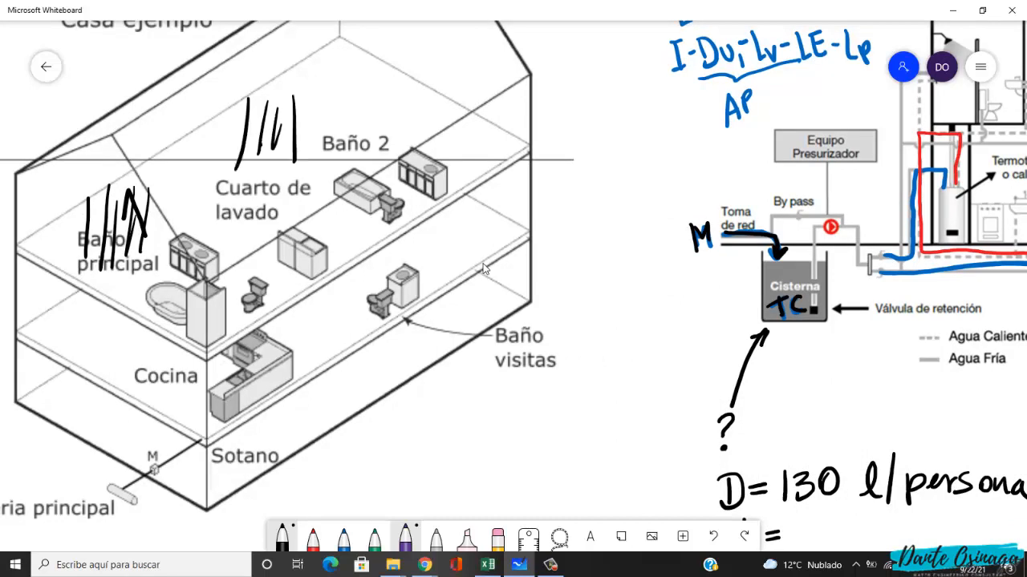
drag(262, 118, 306, 144)
mouse_move(356, 50)
mouse_down()
mouse_move(343, 104)
mouse_move(393, 122)
mouse_move(377, 93)
mouse_move(399, 120)
mouse_up()
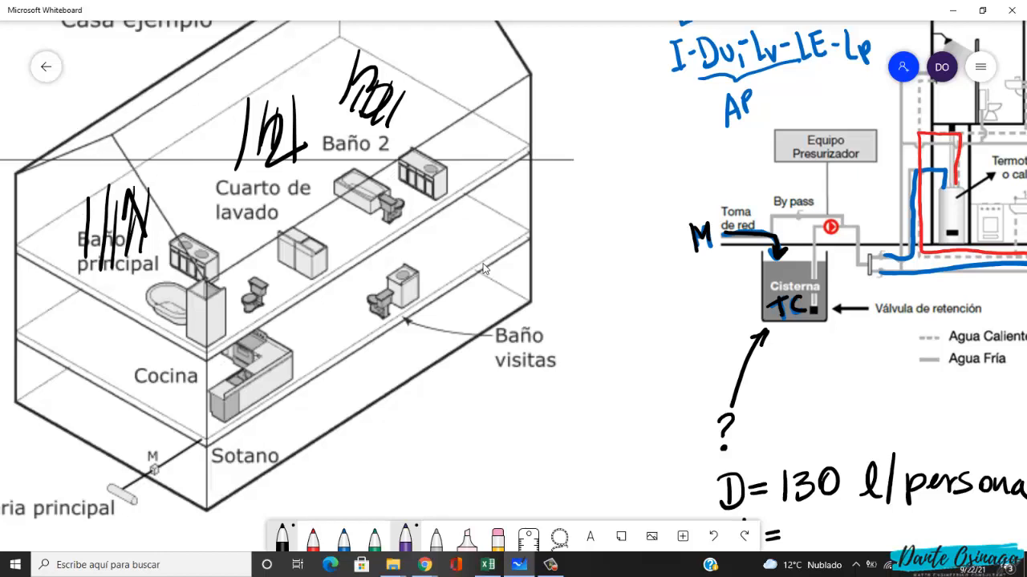
- Draw a group of black tally strokes followed by a 4 above the Baño visitas fixtures
drag(447, 207, 435, 270)
mouse_move(460, 211)
mouse_down()
mouse_move(449, 266)
mouse_move(461, 266)
mouse_up()
drag(485, 211, 475, 264)
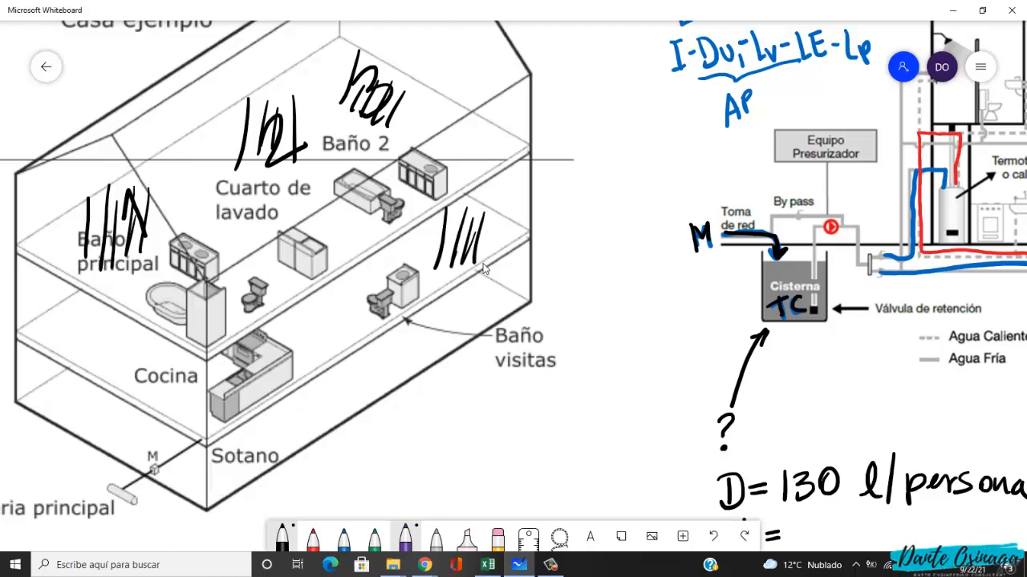
mouse_move(505, 221)
mouse_down()
mouse_move(487, 265)
mouse_move(524, 247)
mouse_up()
drag(507, 223, 516, 285)
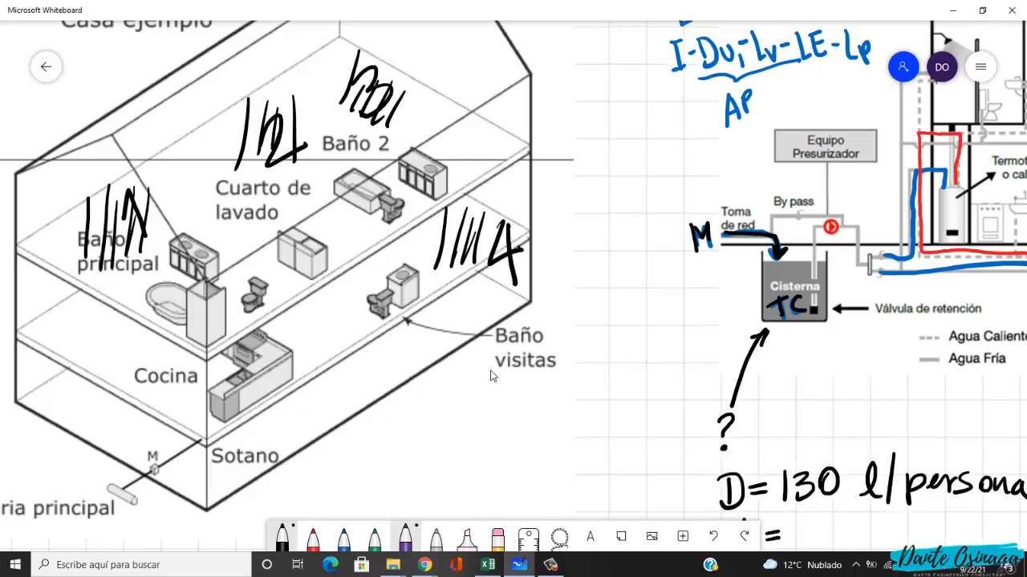
- Write 3 dor x 2 per/dor after # = under the 130 l/persona line
scroll(495, 339, down, 3)
scroll(482, 328, right, 3)
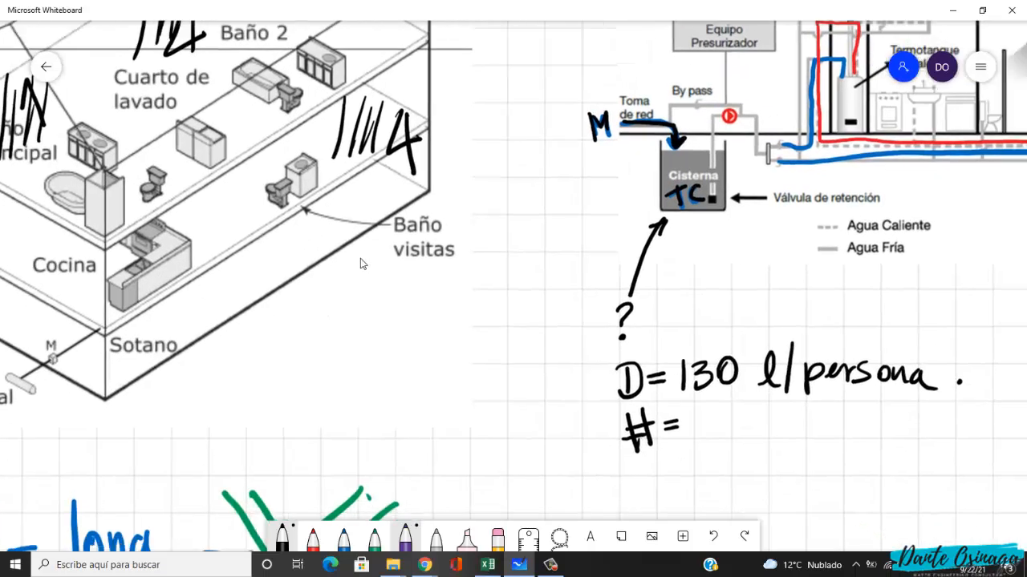
scroll(361, 264, down, 2)
scroll(361, 264, right, 3)
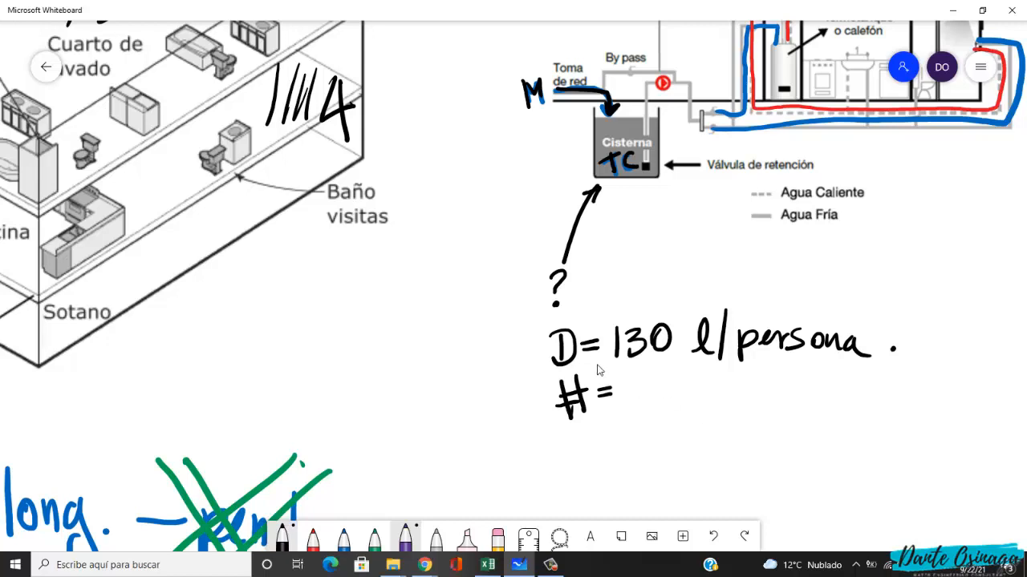
mouse_move(589, 363)
mouse_down()
mouse_move(510, 346)
mouse_move(376, 292)
mouse_move(414, 307)
mouse_up()
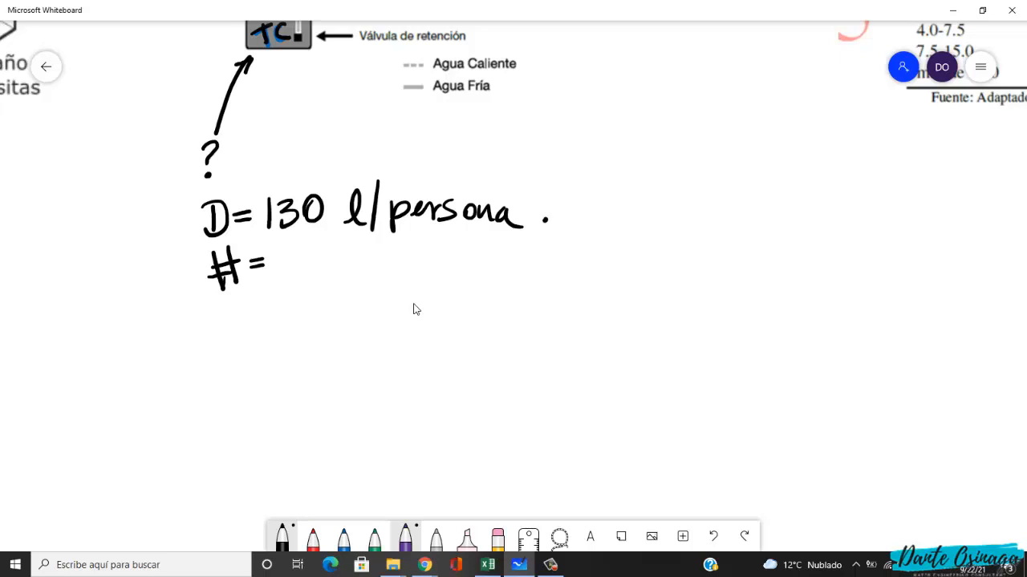
mouse_move(314, 262)
mouse_down()
mouse_move(331, 252)
mouse_move(315, 294)
mouse_up()
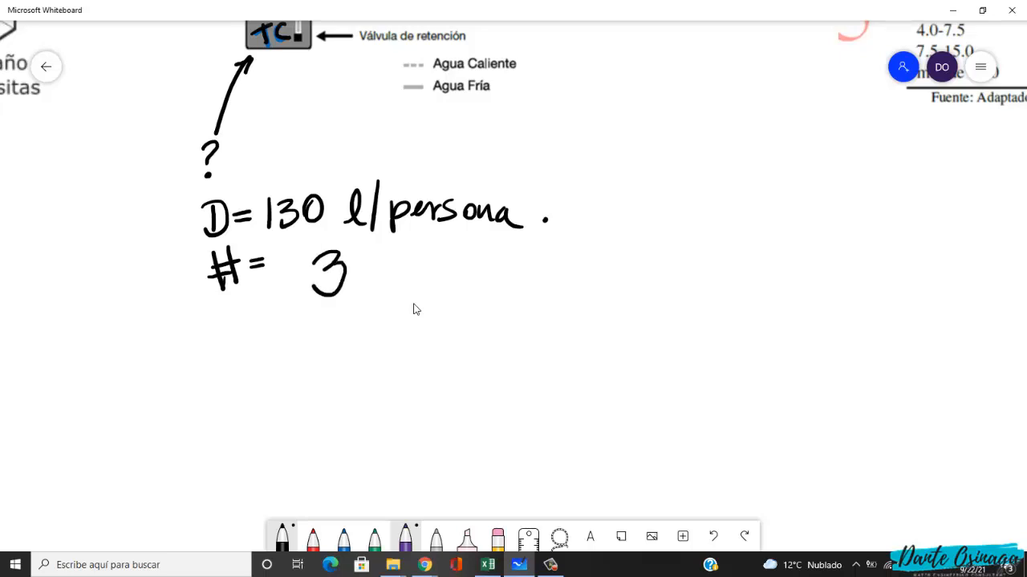
mouse_move(382, 250)
mouse_down()
mouse_move(377, 295)
mouse_move(367, 295)
mouse_move(432, 274)
mouse_move(475, 293)
mouse_move(457, 293)
mouse_up()
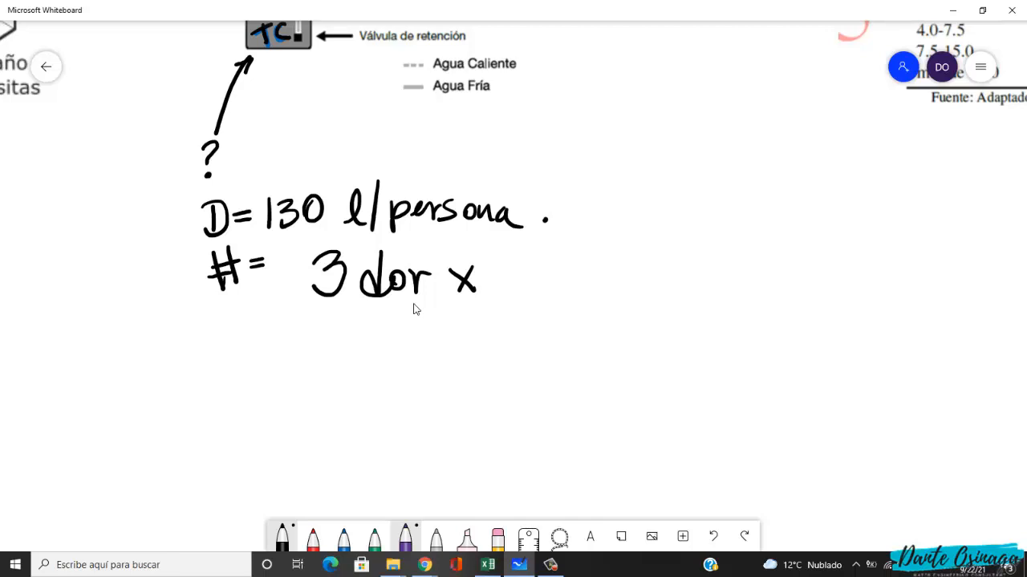
mouse_move(503, 258)
mouse_down()
mouse_move(523, 251)
mouse_move(498, 289)
mouse_move(532, 284)
mouse_move(549, 303)
mouse_move(552, 284)
mouse_move(597, 263)
mouse_up()
mouse_move(543, 307)
mouse_down()
mouse_move(607, 293)
mouse_move(572, 346)
mouse_up()
mouse_move(576, 326)
mouse_down()
mouse_move(569, 345)
mouse_move(592, 325)
mouse_up()
mouse_move(603, 317)
mouse_down()
mouse_move(604, 327)
mouse_move(616, 322)
mouse_up()
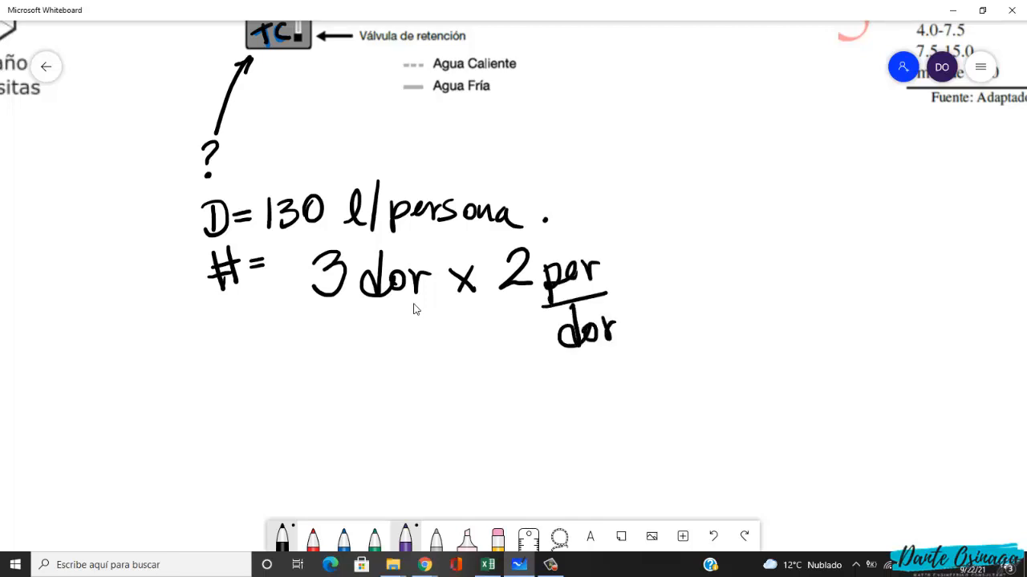
- Extend the # expression with + 1 dors x 1 per/dors
drag(643, 262, 648, 318)
mouse_move(635, 289)
mouse_down()
mouse_move(683, 290)
mouse_move(703, 311)
mouse_up()
mouse_move(725, 265)
mouse_down()
mouse_move(725, 308)
mouse_move(737, 291)
mouse_move(763, 289)
mouse_move(794, 318)
mouse_move(777, 320)
mouse_up()
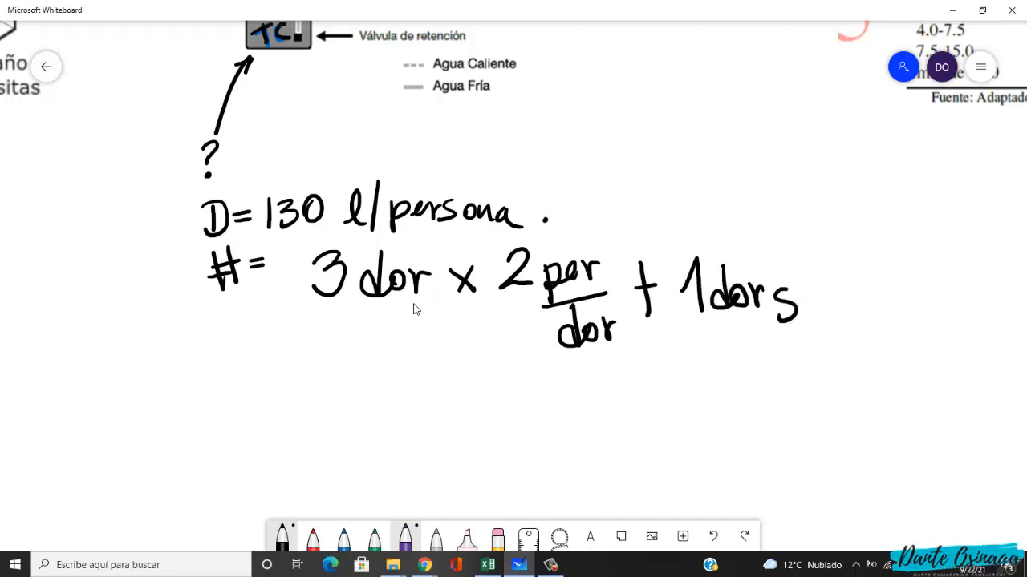
mouse_move(811, 279)
mouse_down()
mouse_move(833, 313)
mouse_move(815, 309)
mouse_up()
mouse_move(870, 281)
mouse_down()
mouse_move(887, 254)
mouse_move(883, 305)
mouse_move(900, 313)
mouse_move(905, 299)
mouse_move(945, 299)
mouse_move(955, 283)
mouse_up()
mouse_move(892, 324)
mouse_down()
mouse_move(952, 303)
mouse_move(918, 324)
mouse_move(907, 353)
mouse_move(967, 341)
mouse_move(955, 363)
mouse_up()
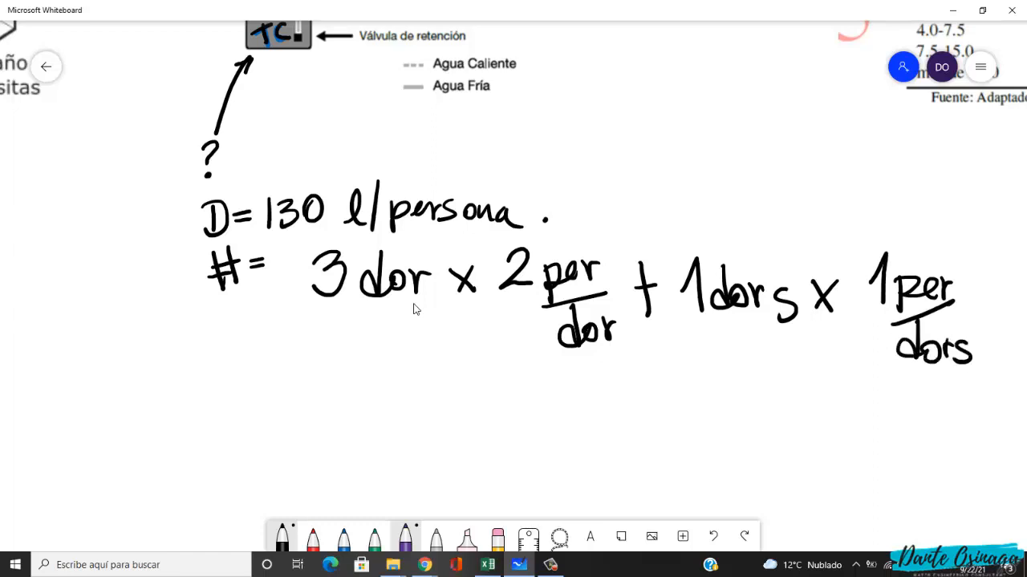
- Strike through the cancelling dor and dors units in both products of the # expression
drag(334, 321, 456, 257)
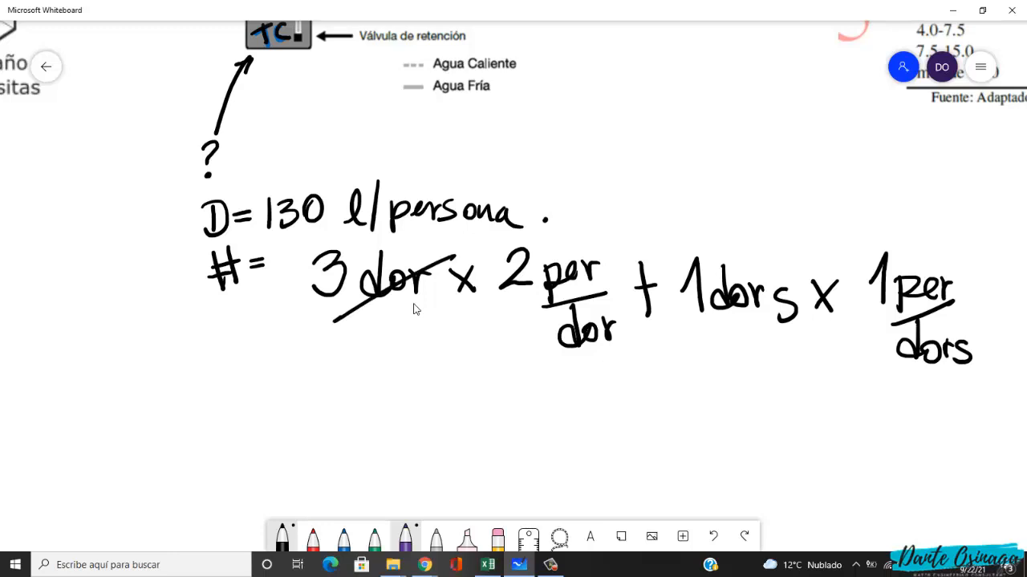
drag(565, 363, 631, 304)
drag(799, 265, 730, 326)
drag(983, 328, 906, 379)
- Write the result # = 7 personas on a new line below the # expression
drag(238, 376, 227, 419)
drag(253, 362, 248, 414)
drag(224, 394, 268, 379)
drag(229, 408, 305, 393)
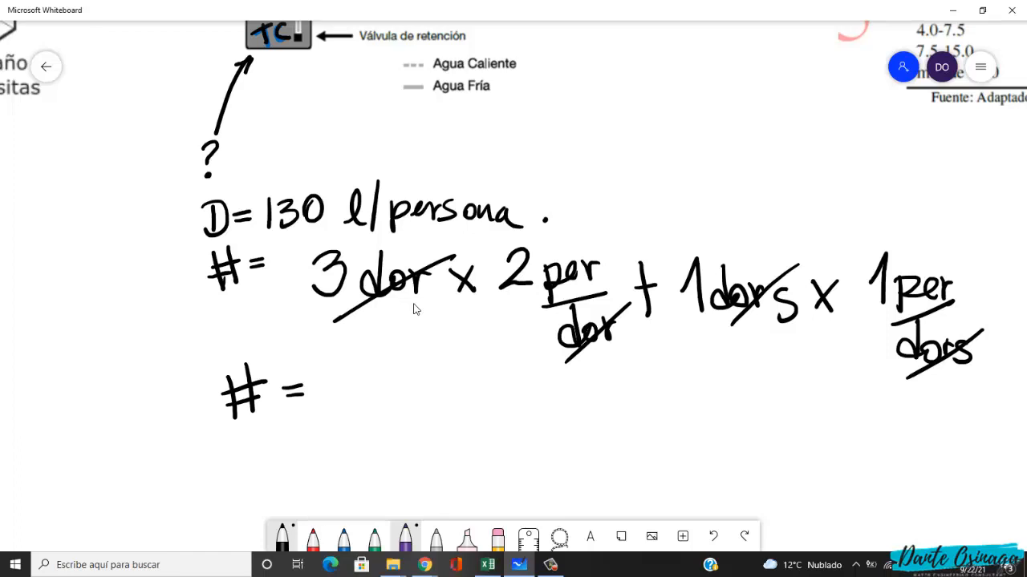
mouse_move(328, 377)
mouse_down()
mouse_move(369, 370)
mouse_move(354, 420)
mouse_move(364, 394)
mouse_move(388, 440)
mouse_up()
mouse_move(389, 401)
mouse_down()
mouse_move(390, 422)
mouse_move(447, 401)
mouse_up()
mouse_move(468, 397)
mouse_down()
mouse_move(451, 417)
mouse_move(483, 398)
mouse_move(533, 423)
mouse_up()
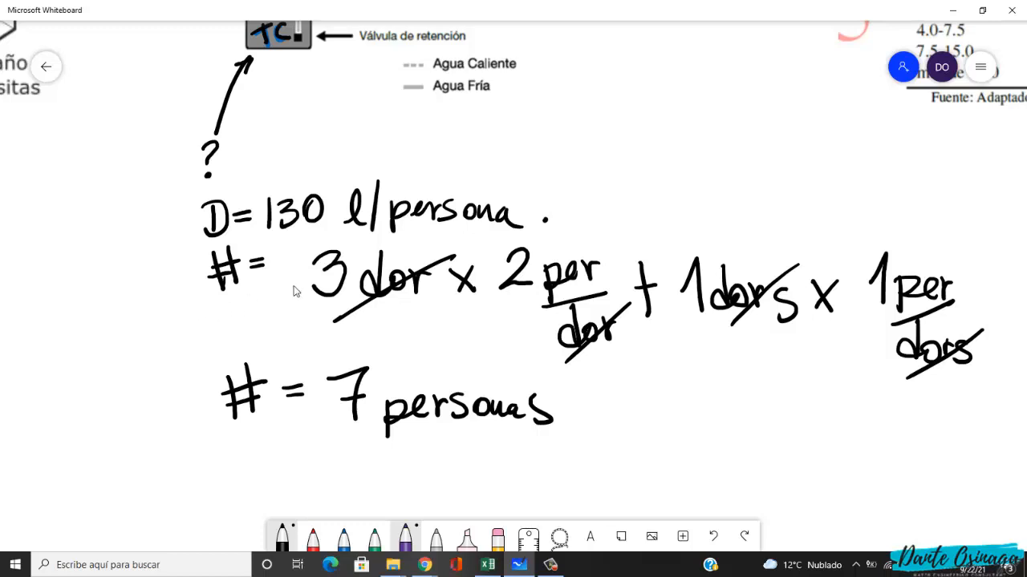
- Write the volume formula V = 130 l/per x 7 per below the 7 personas line
scroll(295, 292, down, 3)
scroll(296, 291, left, 3)
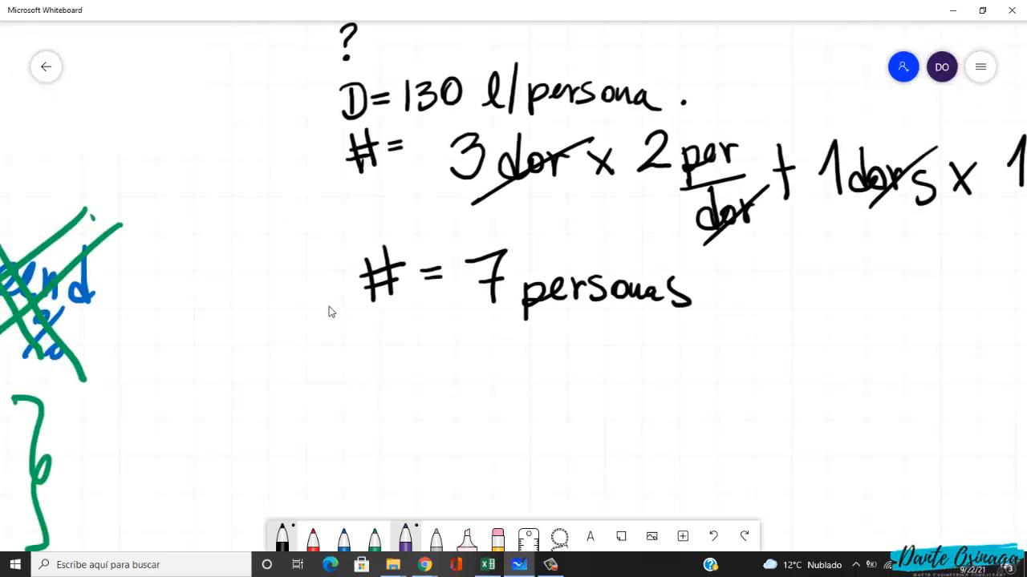
scroll(329, 313, up, 1)
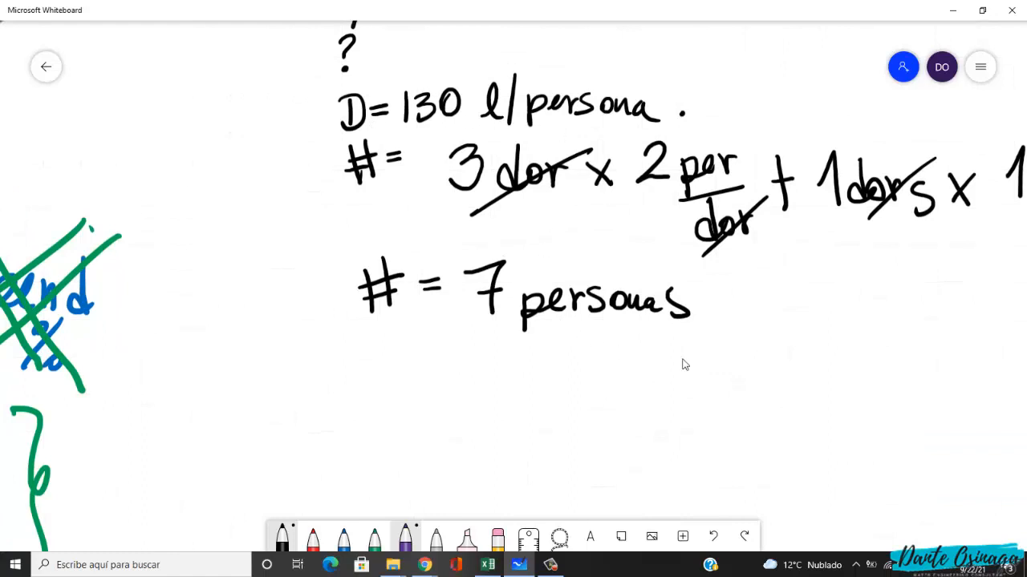
scroll(580, 343, down, 1)
scroll(571, 339, right, 3)
scroll(575, 323, down, 1)
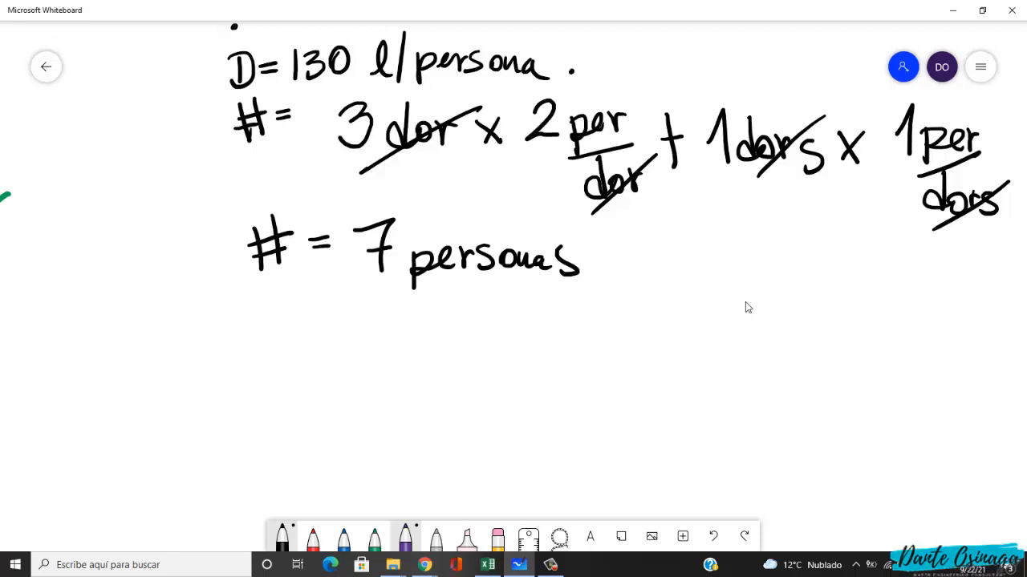
mouse_move(260, 343)
mouse_down()
mouse_move(279, 377)
mouse_move(286, 337)
mouse_move(344, 369)
mouse_up()
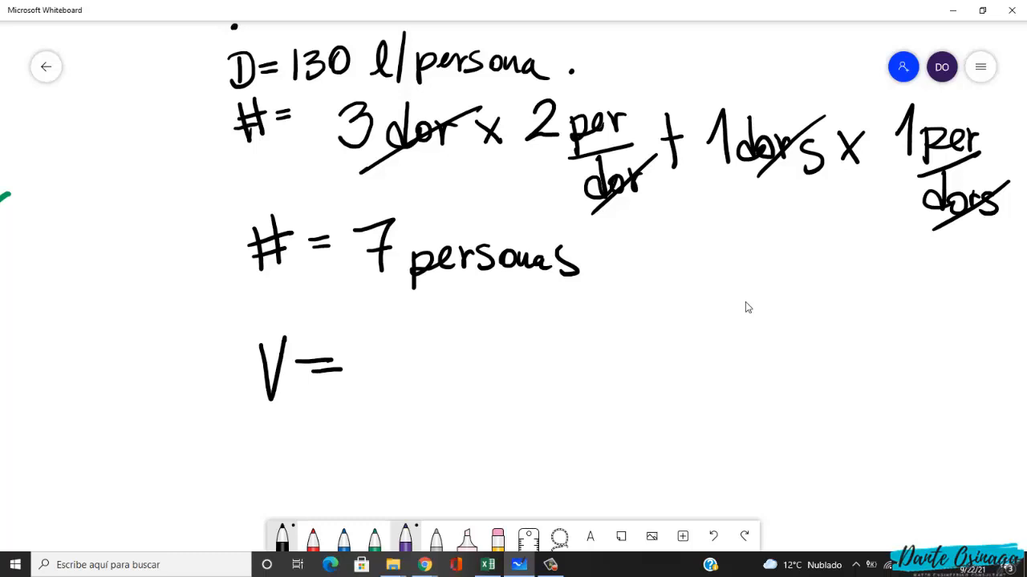
mouse_move(371, 348)
mouse_down()
mouse_move(369, 390)
mouse_move(399, 367)
mouse_move(387, 385)
mouse_up()
mouse_move(433, 353)
mouse_down()
mouse_move(422, 382)
mouse_move(433, 353)
mouse_move(481, 346)
mouse_move(488, 392)
mouse_up()
drag(523, 351, 496, 412)
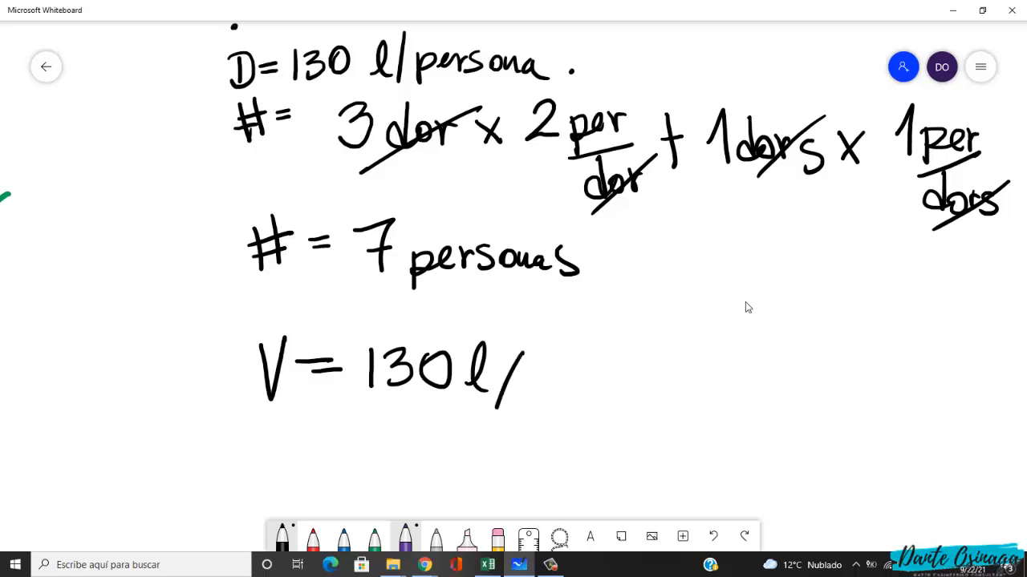
drag(523, 375, 522, 413)
mouse_move(523, 382)
mouse_down()
mouse_move(552, 392)
mouse_move(616, 386)
mouse_move(599, 387)
mouse_up()
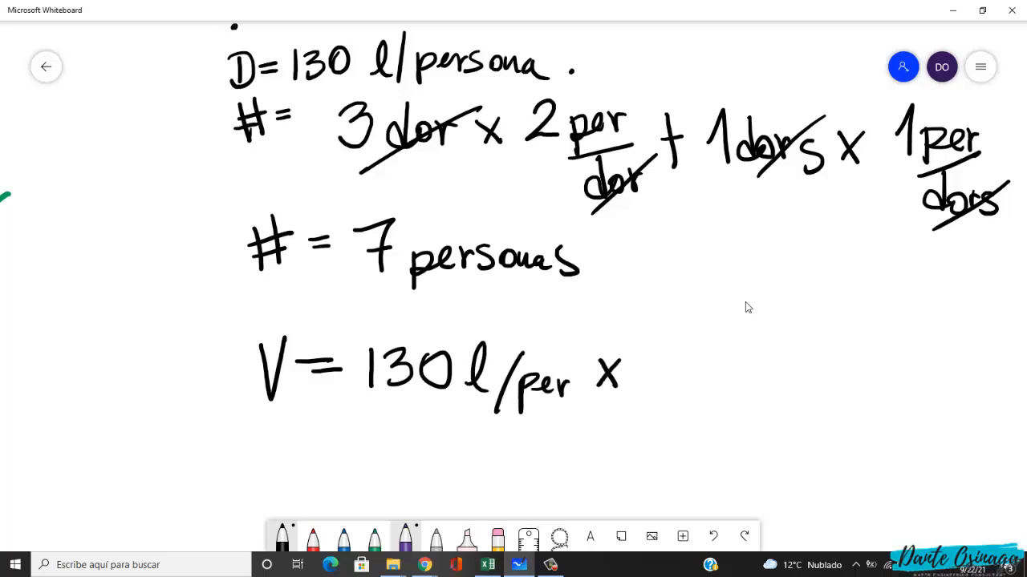
mouse_move(648, 346)
mouse_down()
mouse_move(664, 398)
mouse_move(697, 383)
mouse_move(698, 409)
mouse_up()
mouse_move(700, 374)
mouse_down()
mouse_move(718, 388)
mouse_move(759, 379)
mouse_up()
- Strike through both per units in the volume formula and write V = on the line below
drag(687, 406, 775, 336)
drag(563, 352, 511, 414)
mouse_move(256, 431)
mouse_down()
mouse_move(290, 421)
mouse_move(338, 434)
mouse_move(343, 446)
mouse_up()
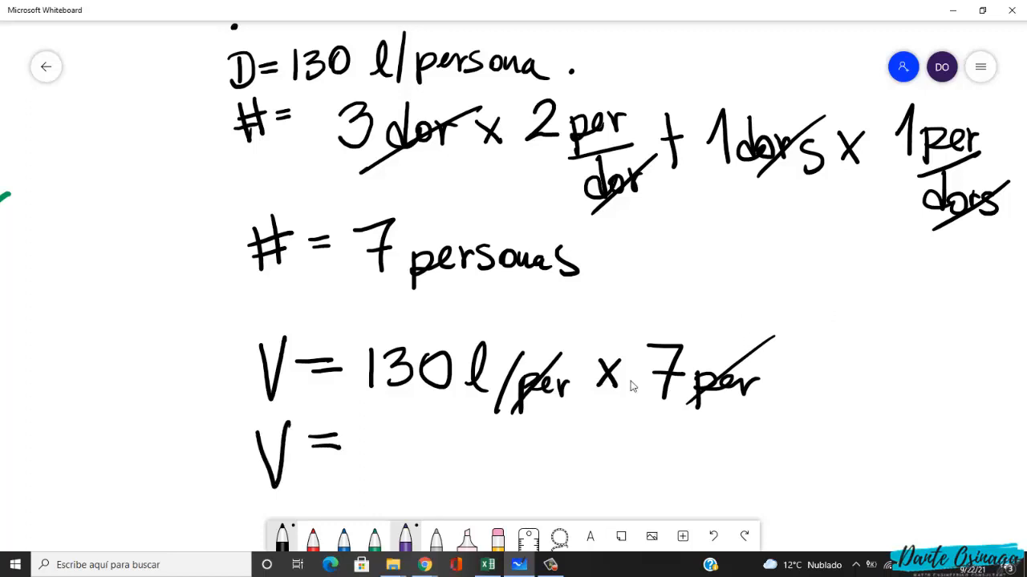
- Switch to the Excel workbook ejemplo agua potable 1.xls and enter the heading Dimensionamiento del TC para agua potable in cell A100
mouse_move(487, 571)
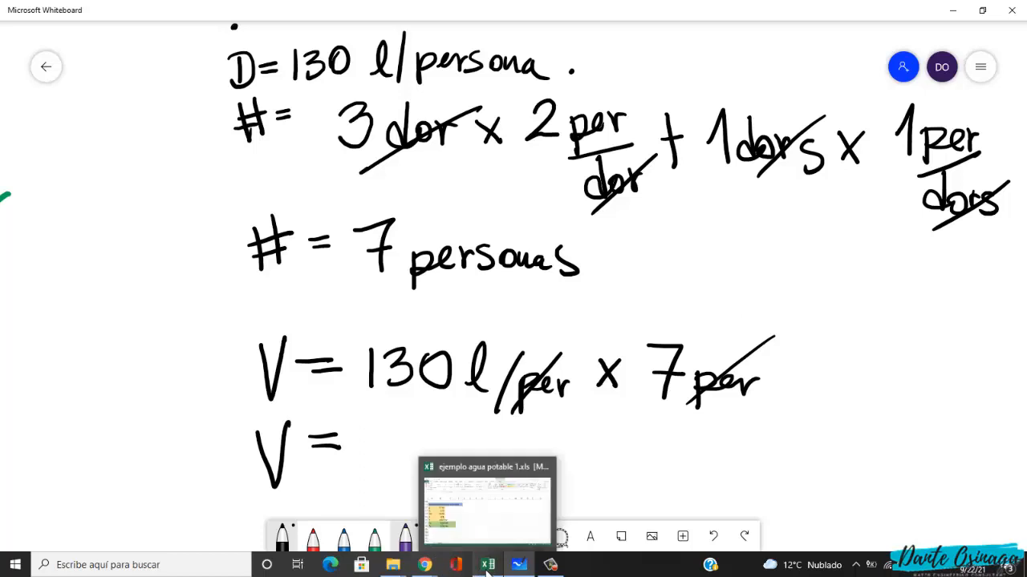
click(487, 571)
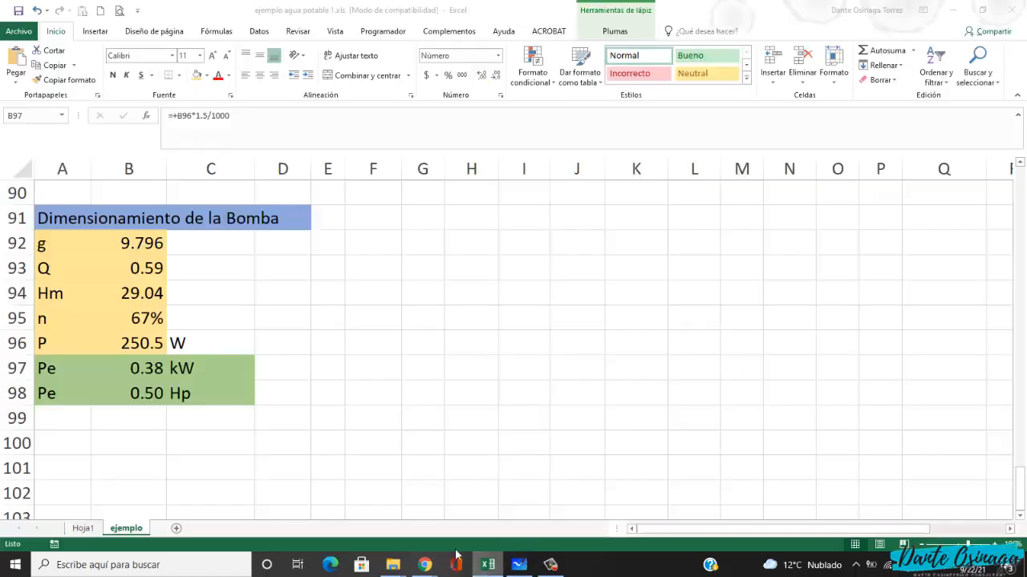
click(64, 465)
click(60, 446)
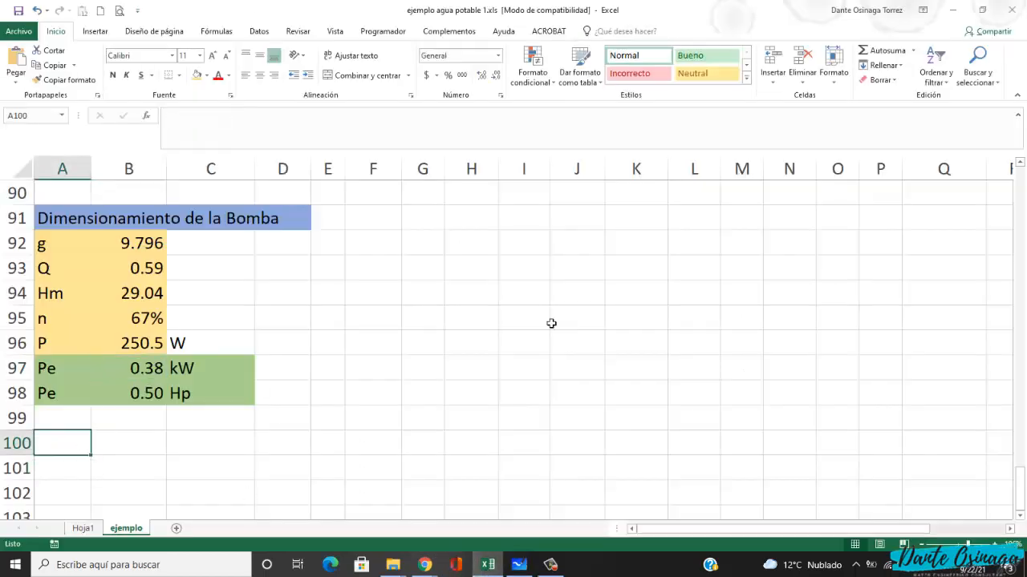
text(Dim)
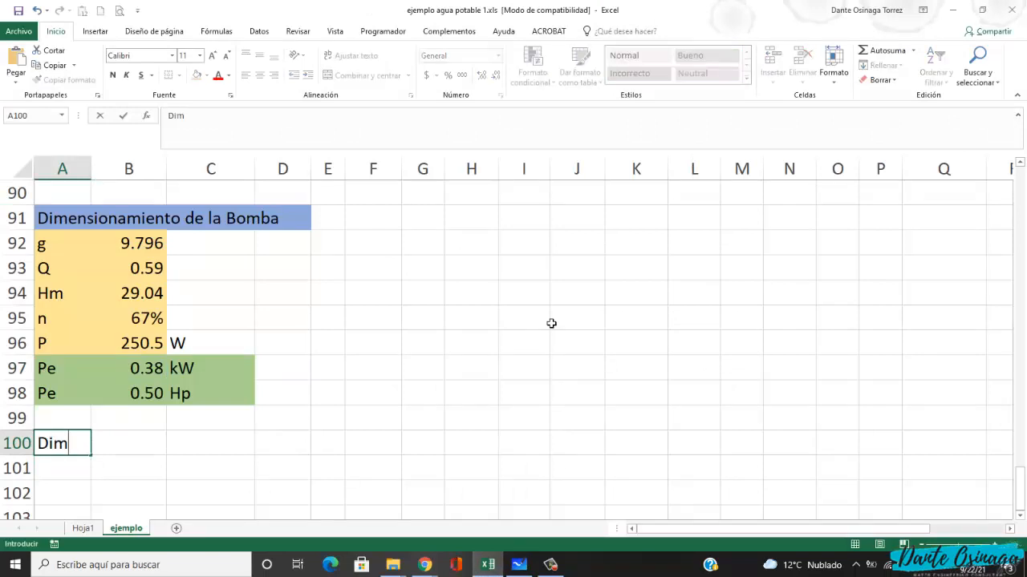
text(ensionamienrto)
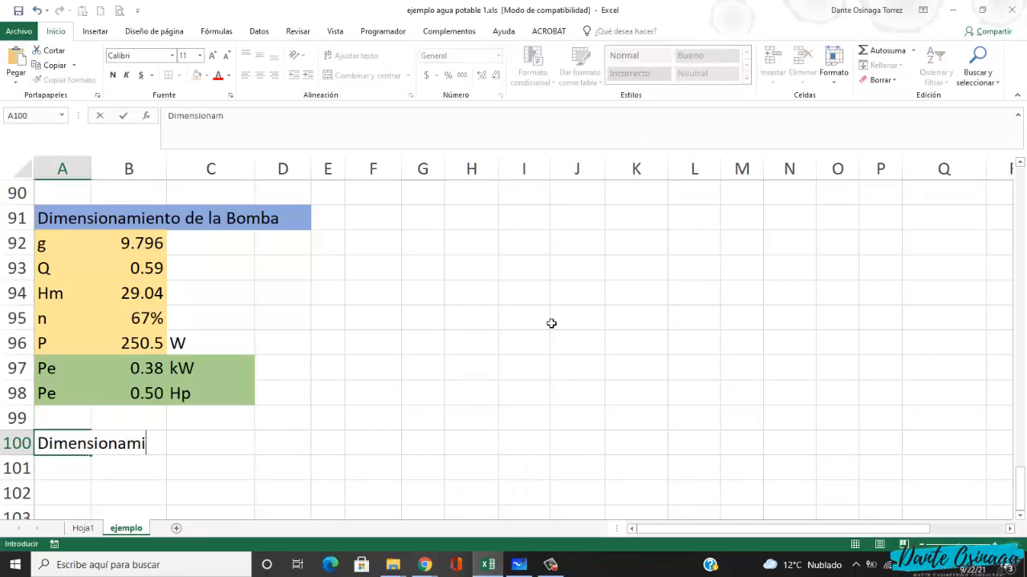
key(BackSpace)
key(BackSpace)
key(BackSpace)
key(BackSpace)
text(nto del TC)
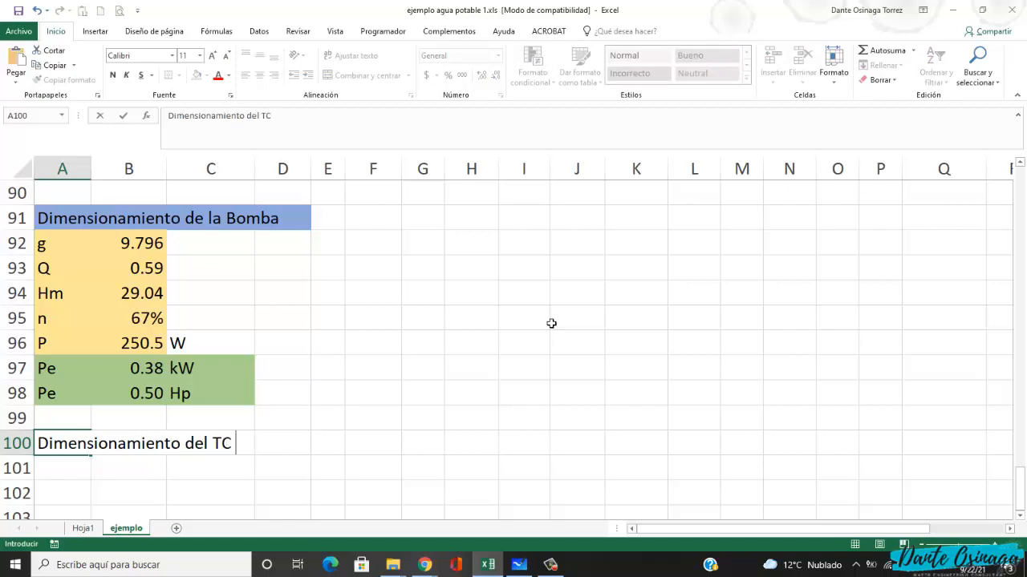
text( para agua potable)
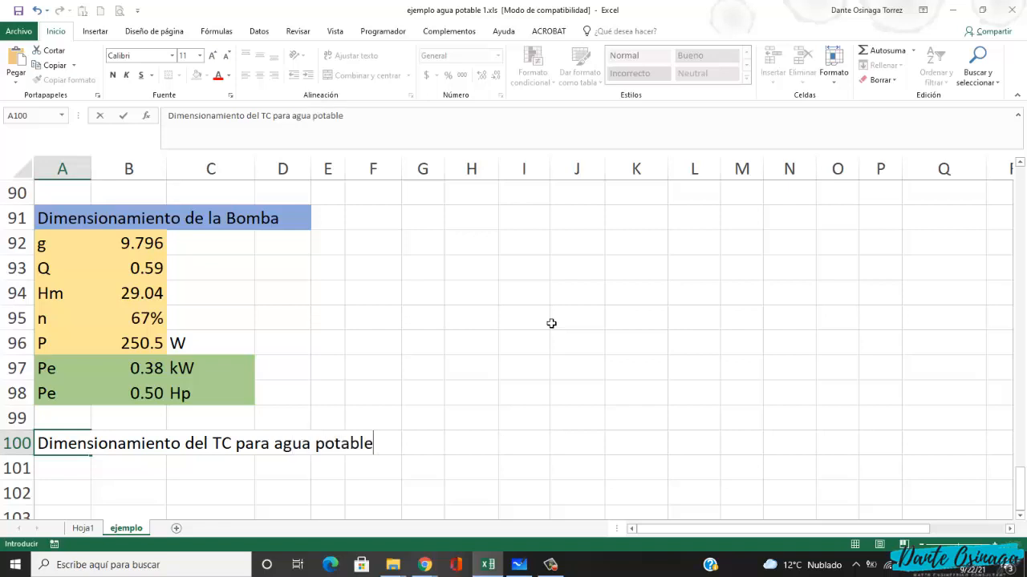
key(Return)
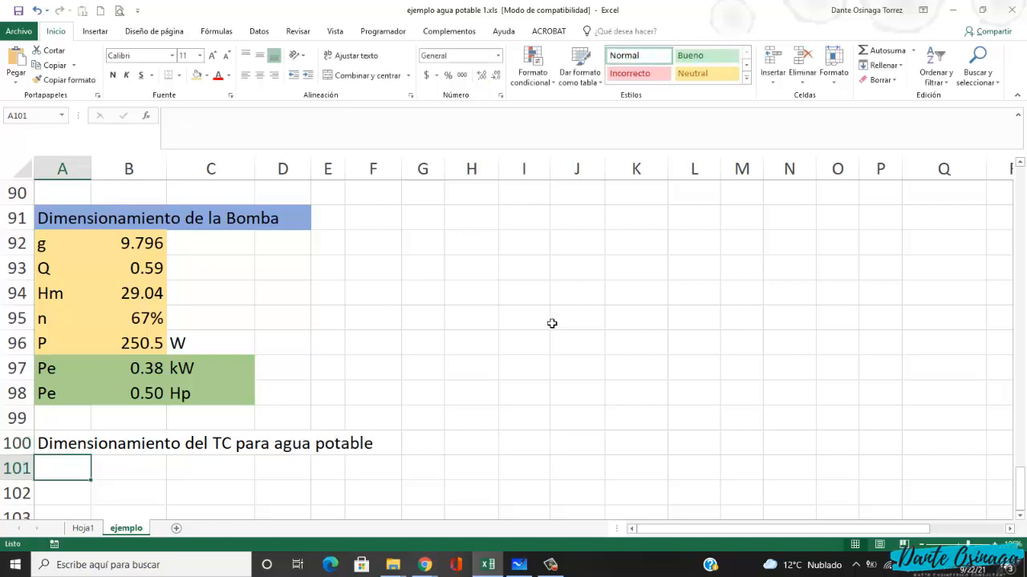
- Fill cells A100:F100 with the same blue as the Dimensionamiento de la Bomba heading, and select cell A102
key(Up)
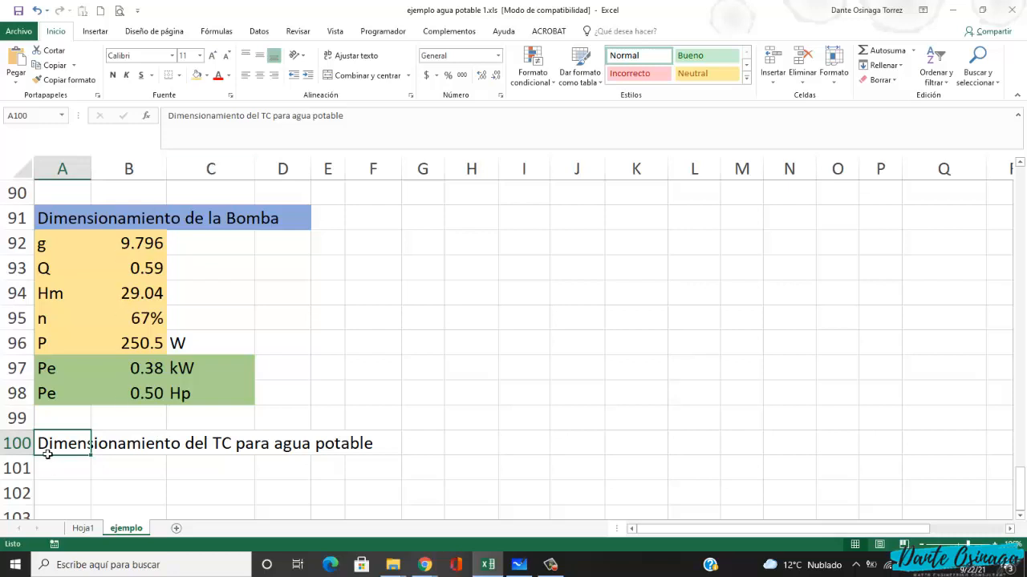
drag(46, 452, 362, 456)
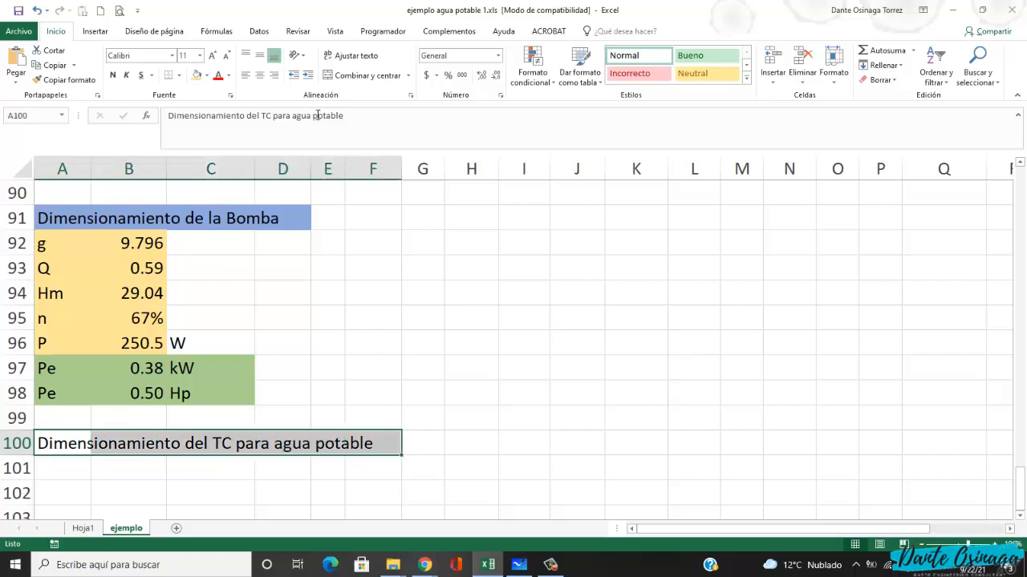
click(206, 75)
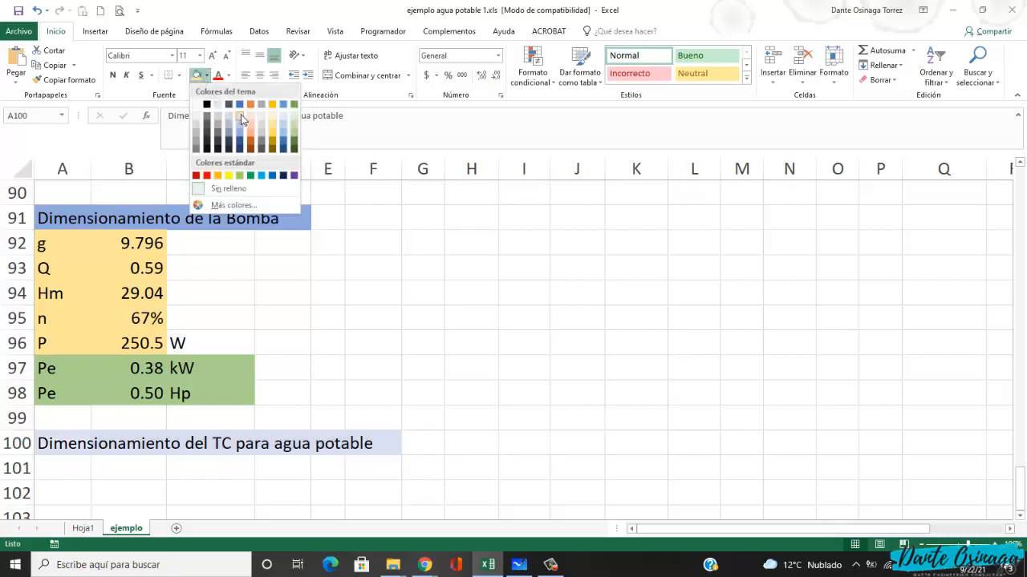
click(239, 135)
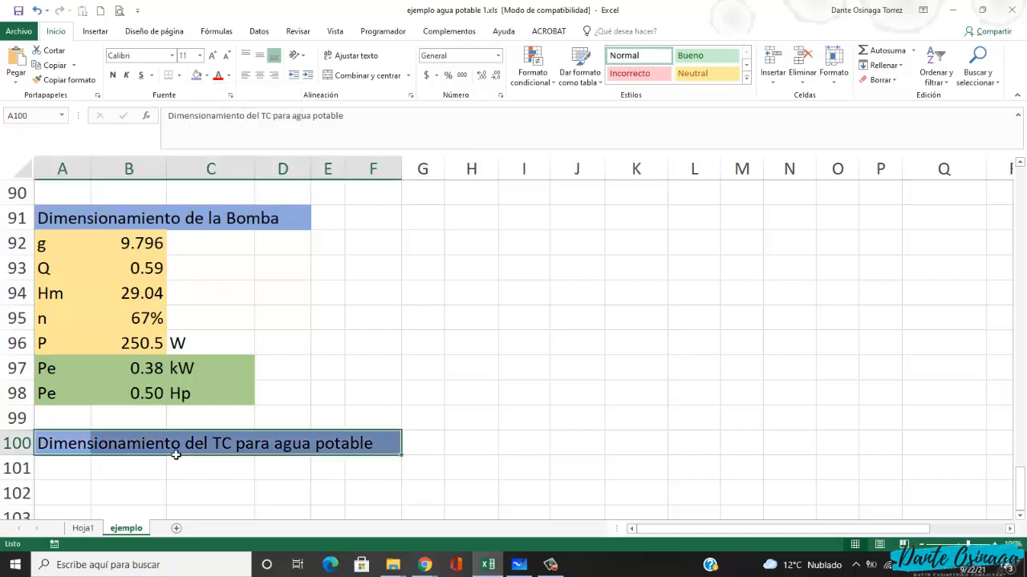
click(81, 471)
key(Down)
key(Down)
key(Up)
key(Up)
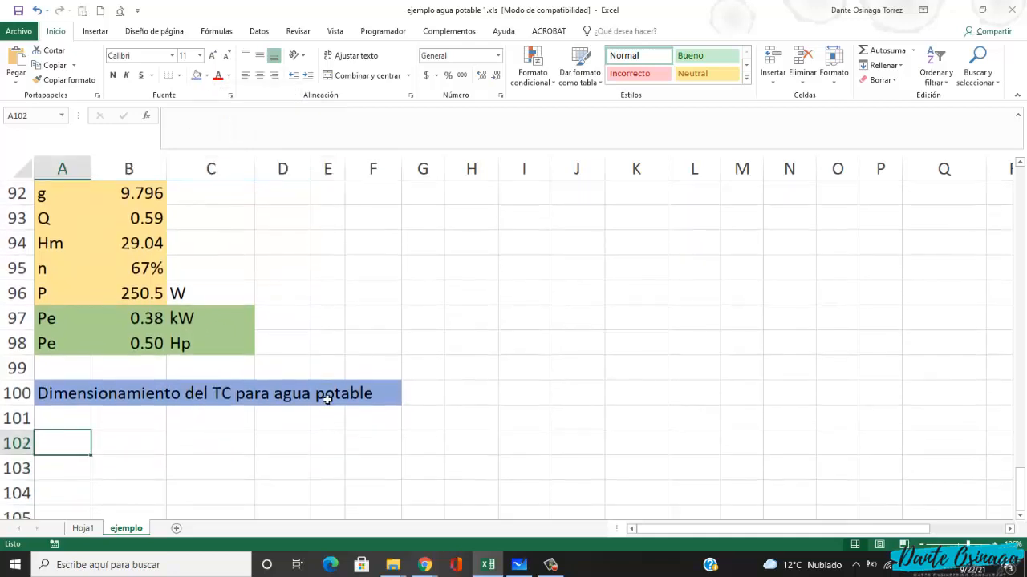
- Enter the label No. in A101 and fill row 102 with D, 130 and l/hab-dia in A102:C102
text(No.)
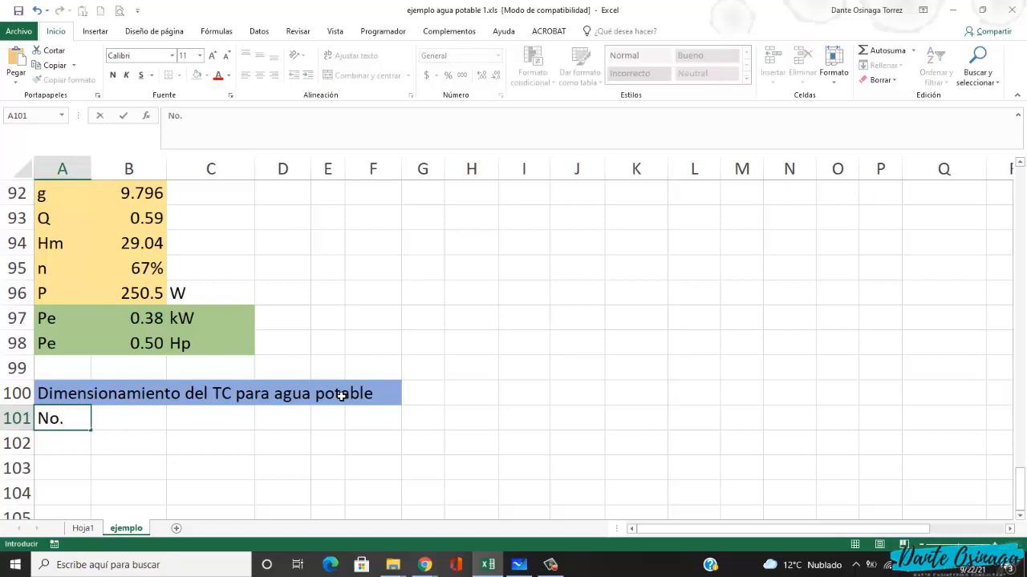
key(Return)
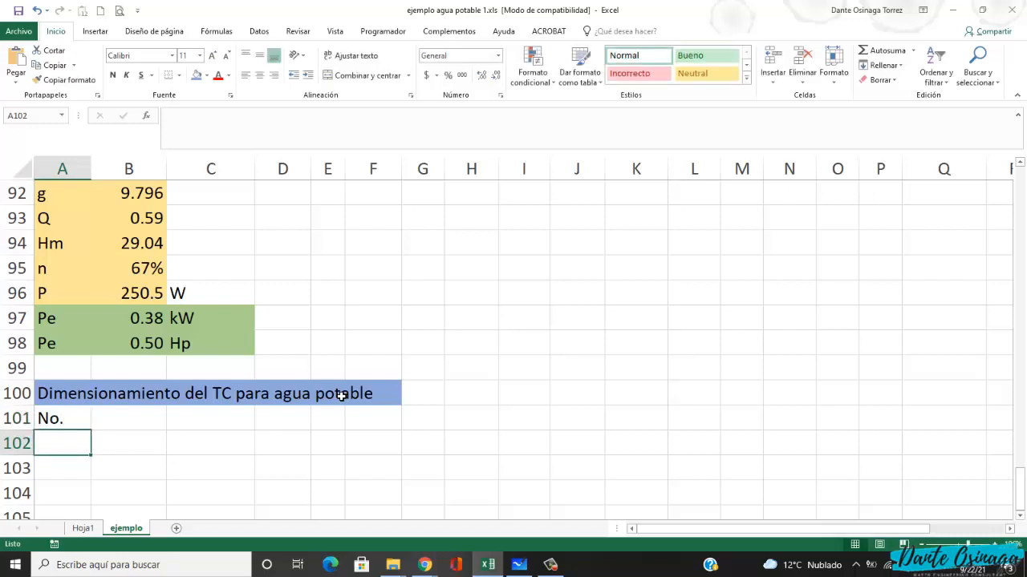
text(D)
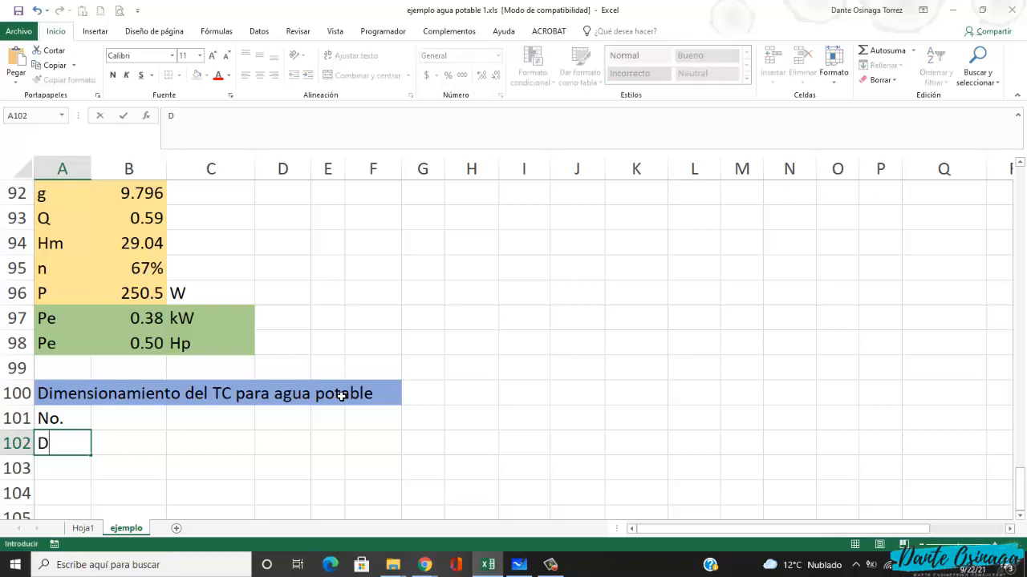
key(Tab)
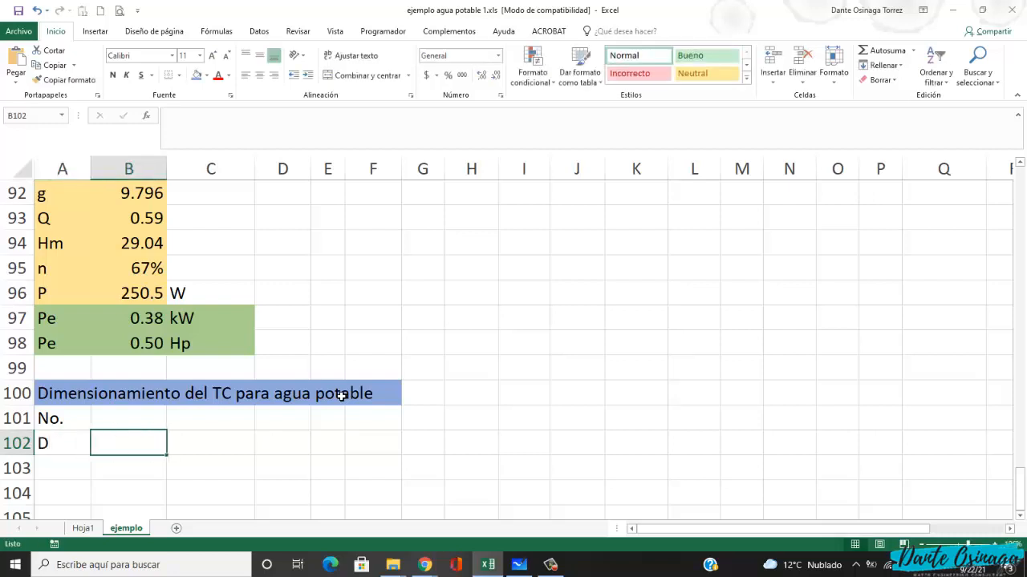
text(130)
key(Tab)
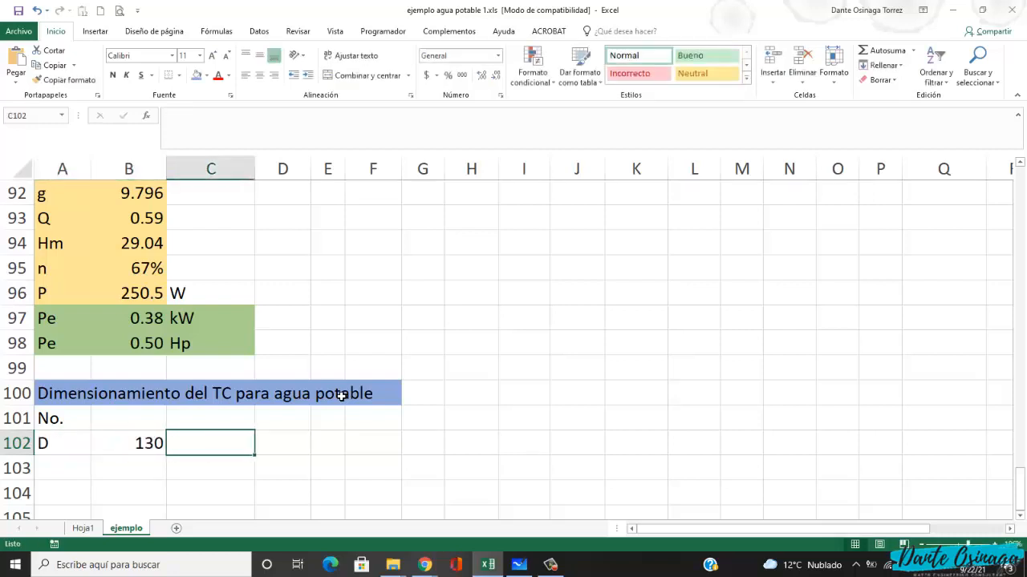
text(l)
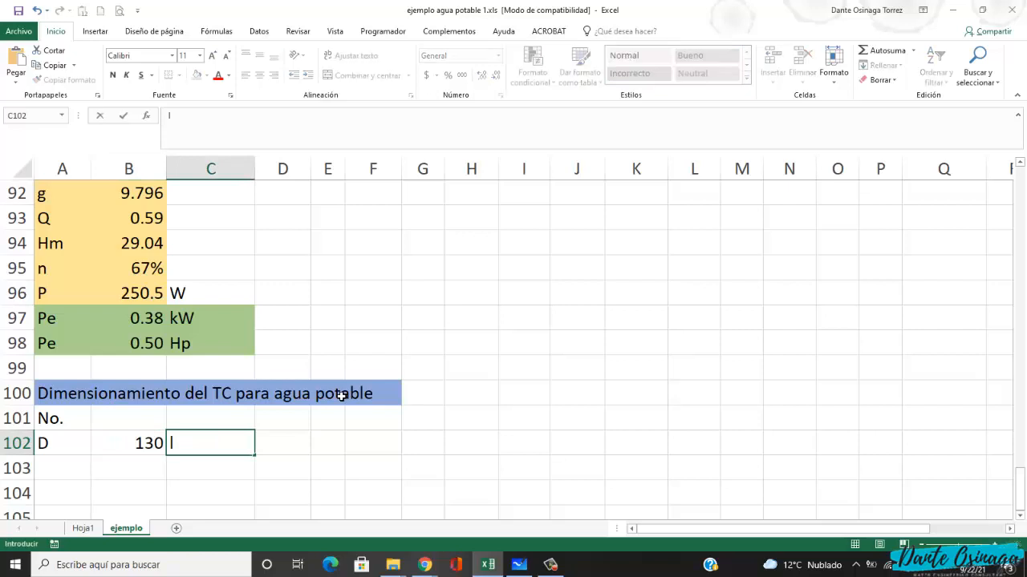
text(/hab-dia)
key(Return)
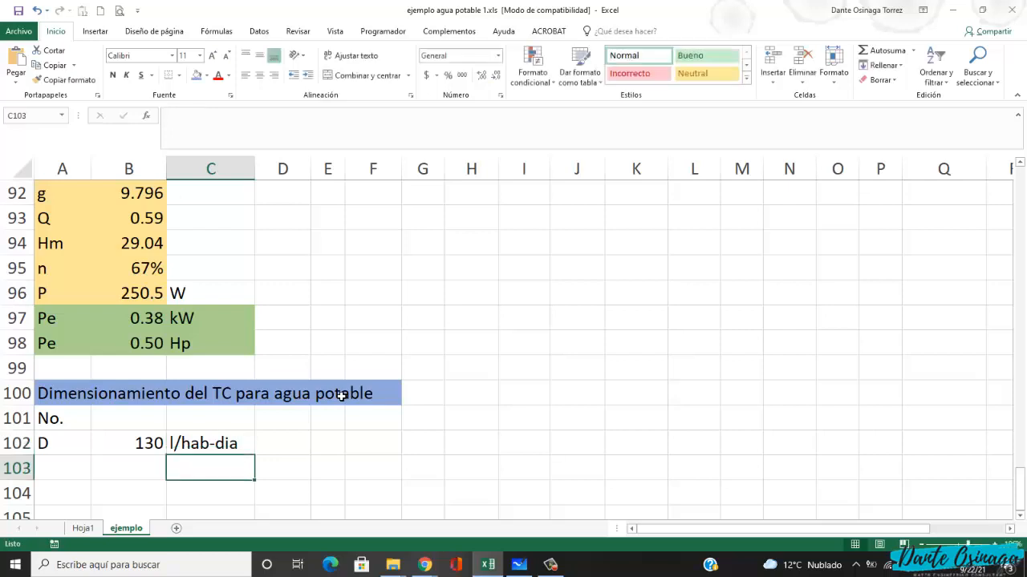
- Complete the No. row with the unit hab in C101 and the value 7 in B101
key(Up)
key(Up)
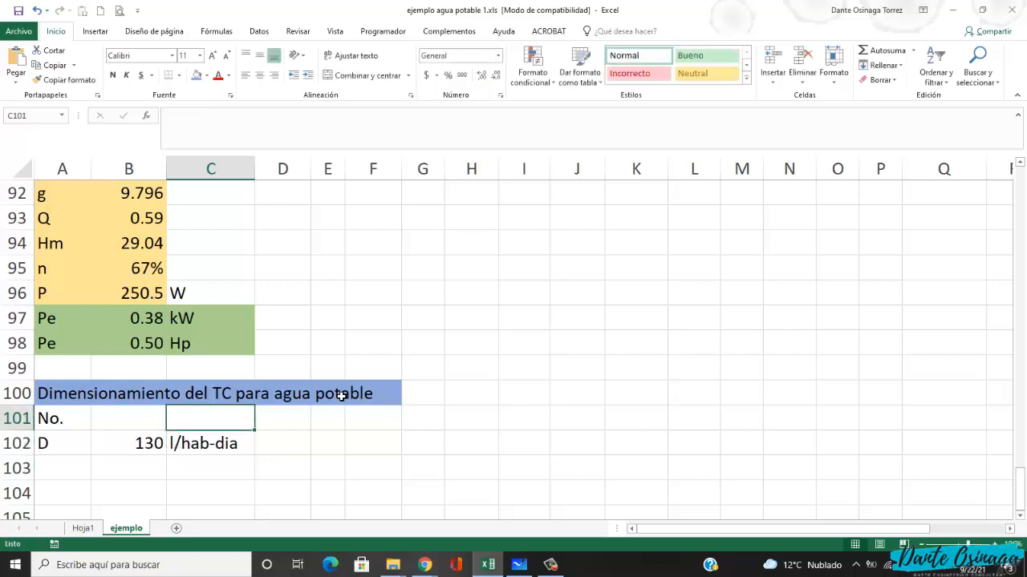
text(hab)
key(Return)
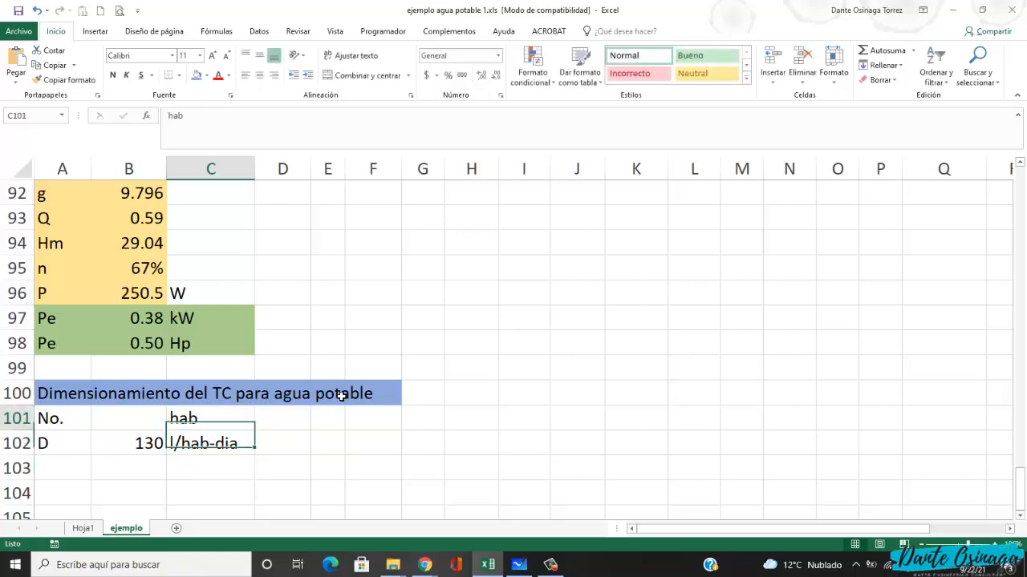
key(Left)
text(7)
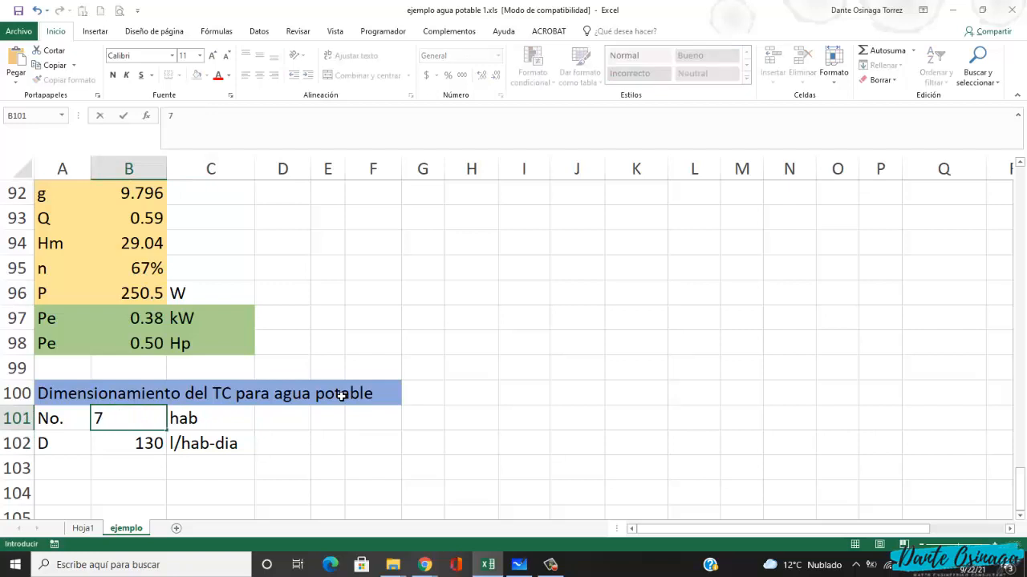
key(Return)
- Label A103 as V and enter the formula +B101*B102 in B103
key(Down)
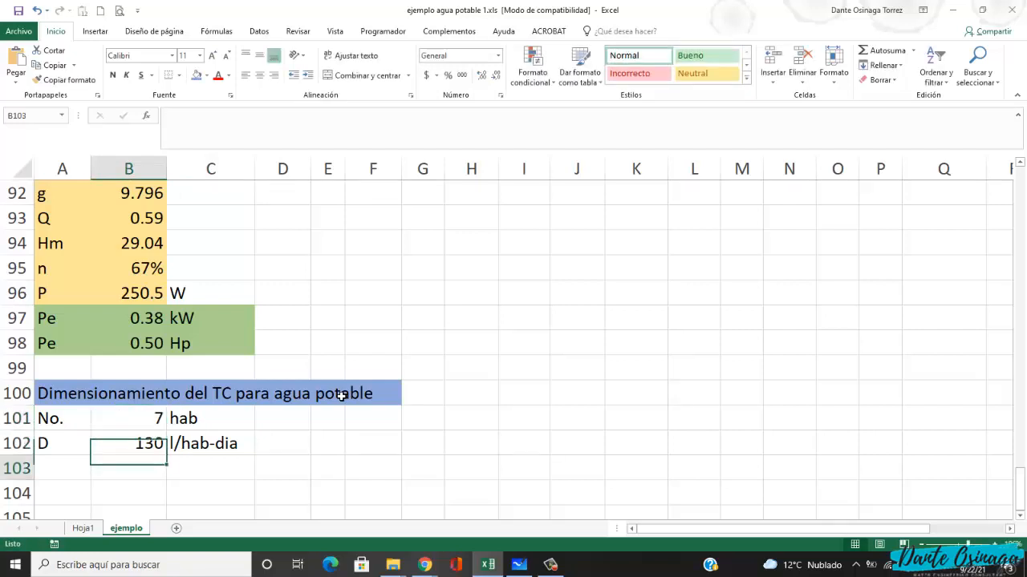
key(Down)
key(Up)
key(Left)
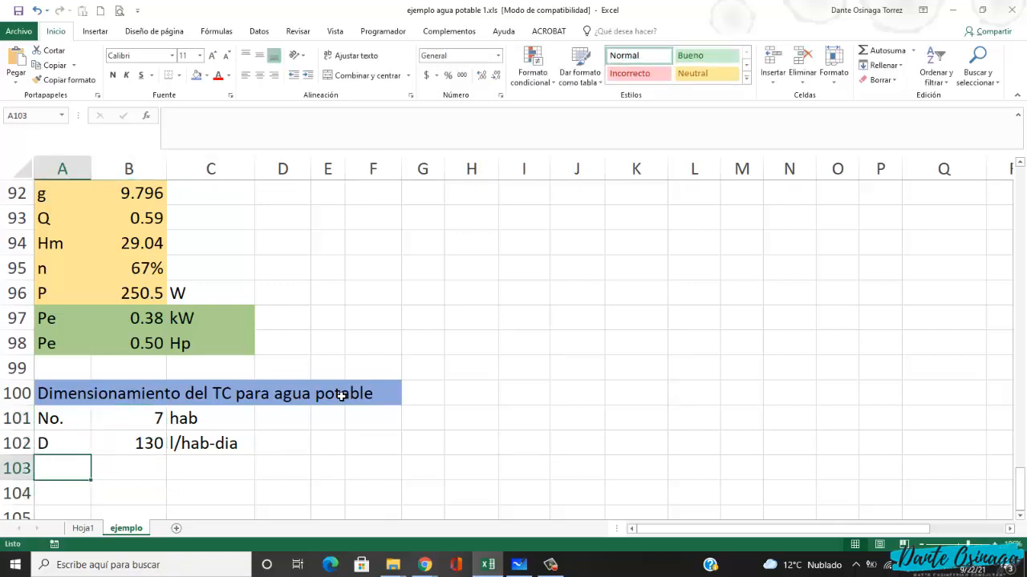
text(V)
key(Tab)
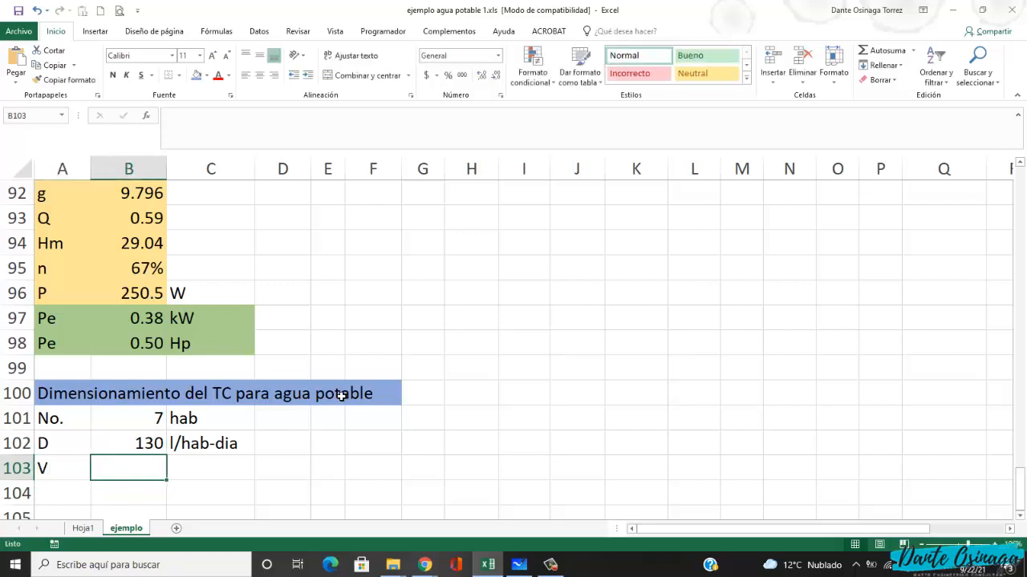
key(Right)
key(Left)
text(+)
click(155, 426)
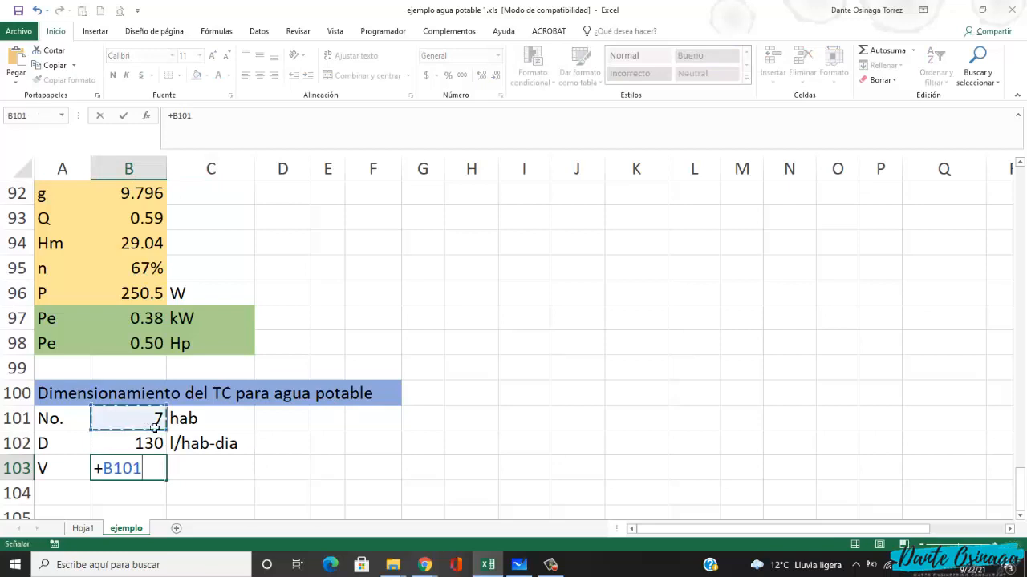
text(*)
click(139, 454)
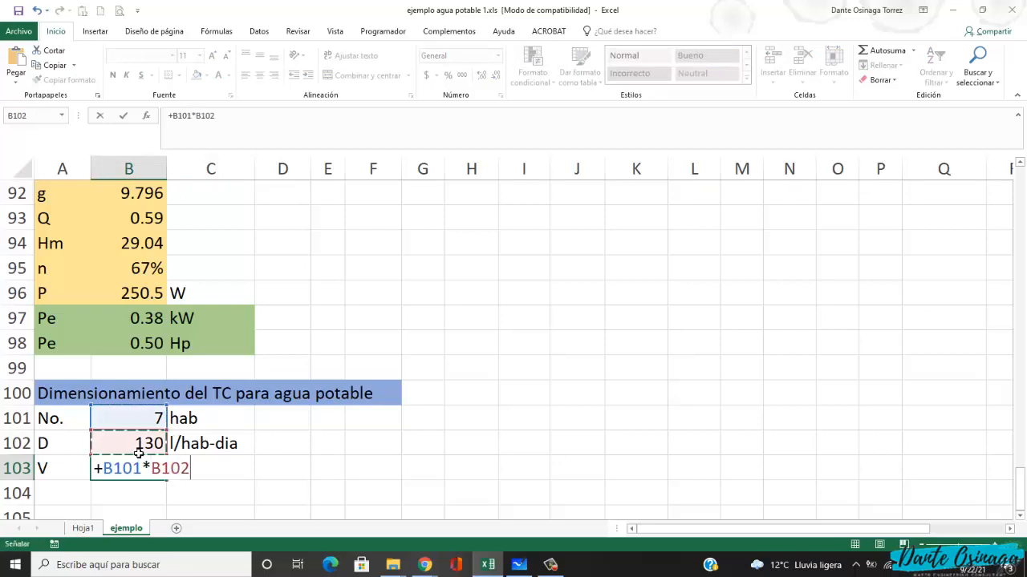
key(Return)
- Enter the unit l in C103 and fill A103:C103 with the same green as the Pe rows
click(232, 471)
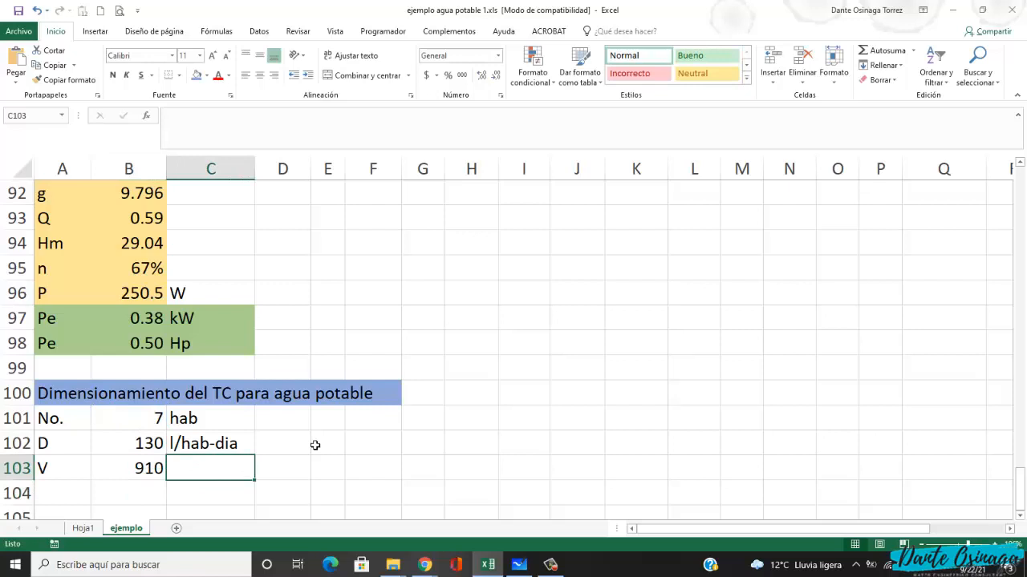
text(l)
key(Delete)
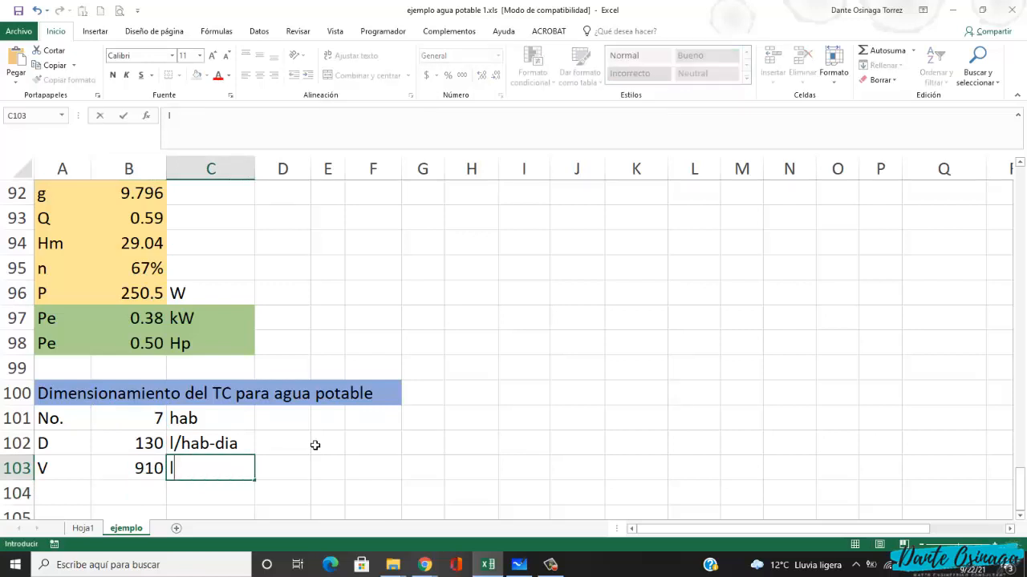
key(Return)
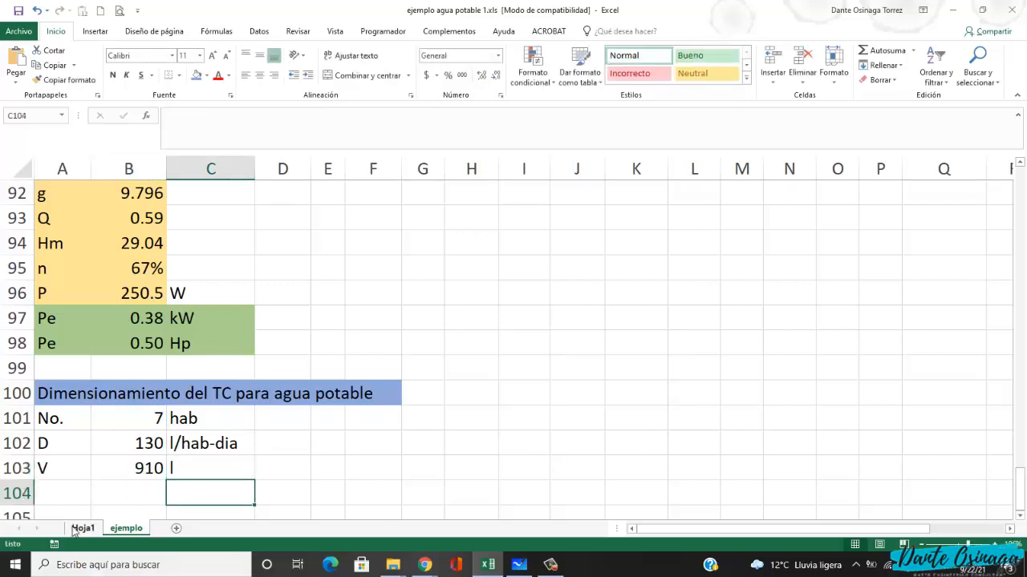
drag(67, 476, 208, 477)
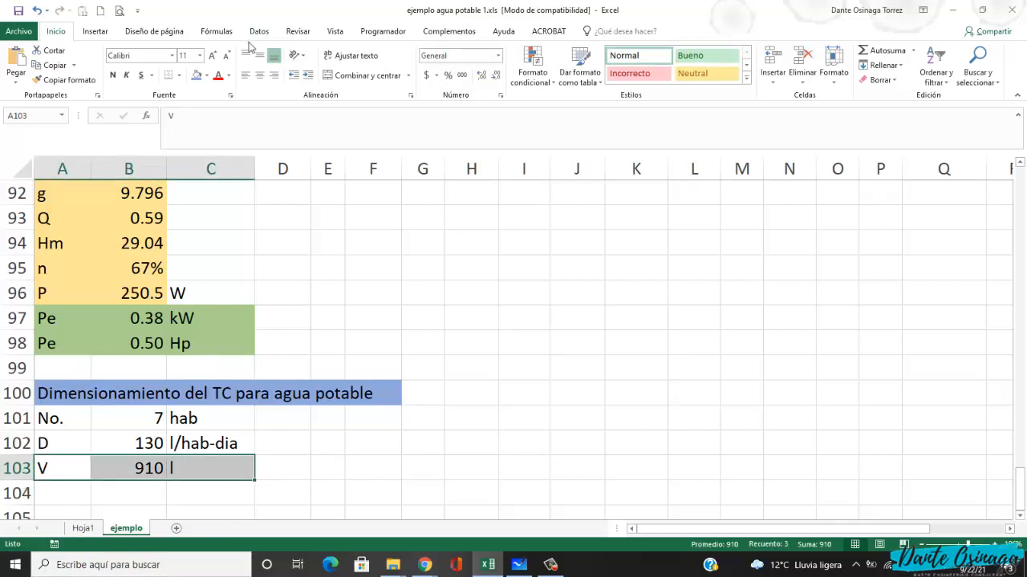
click(207, 75)
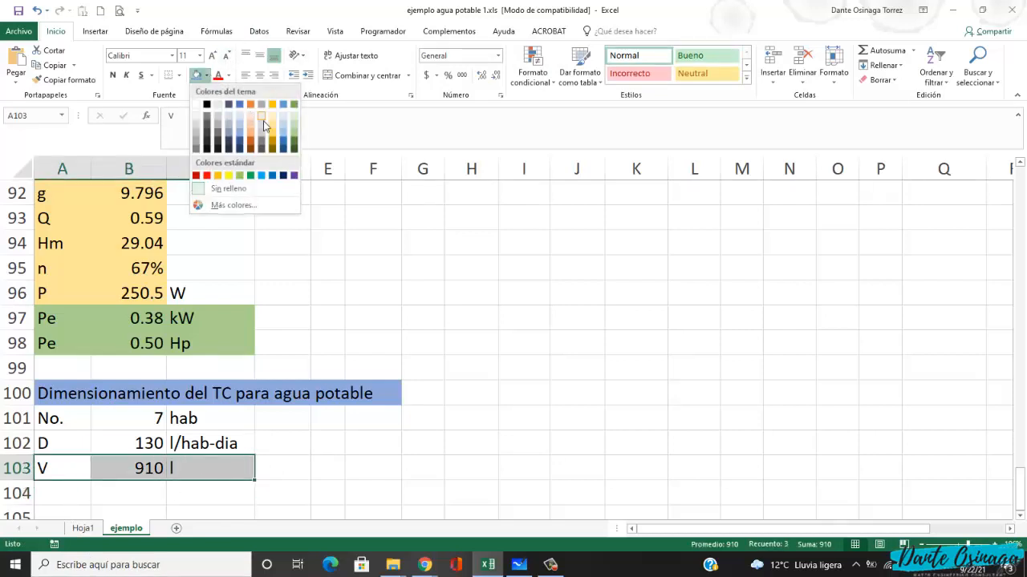
click(297, 138)
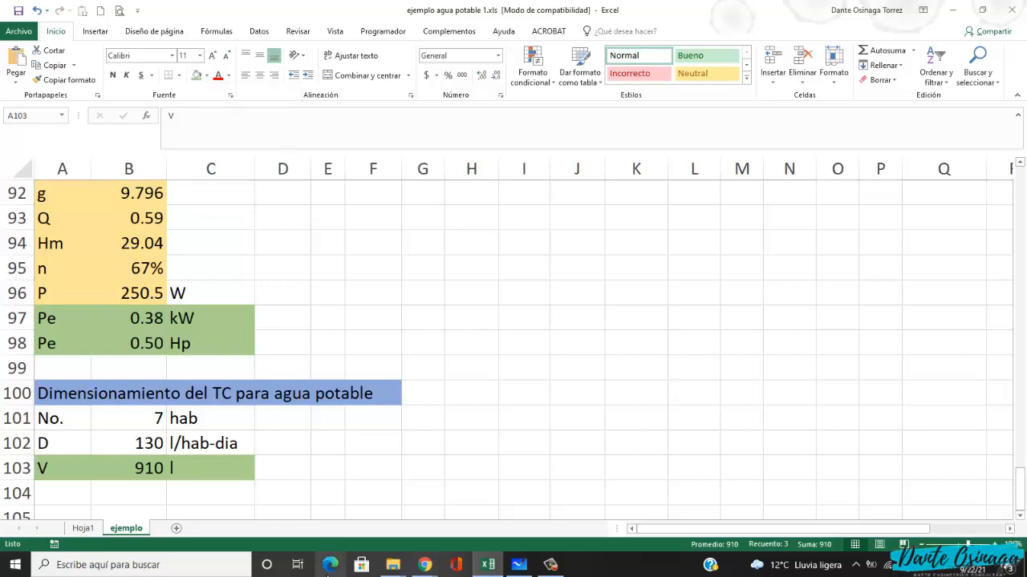
click(328, 468)
- Enter the label Vadop in A104 below the V row and select cell B104
scroll(325, 468, down, 1)
click(62, 423)
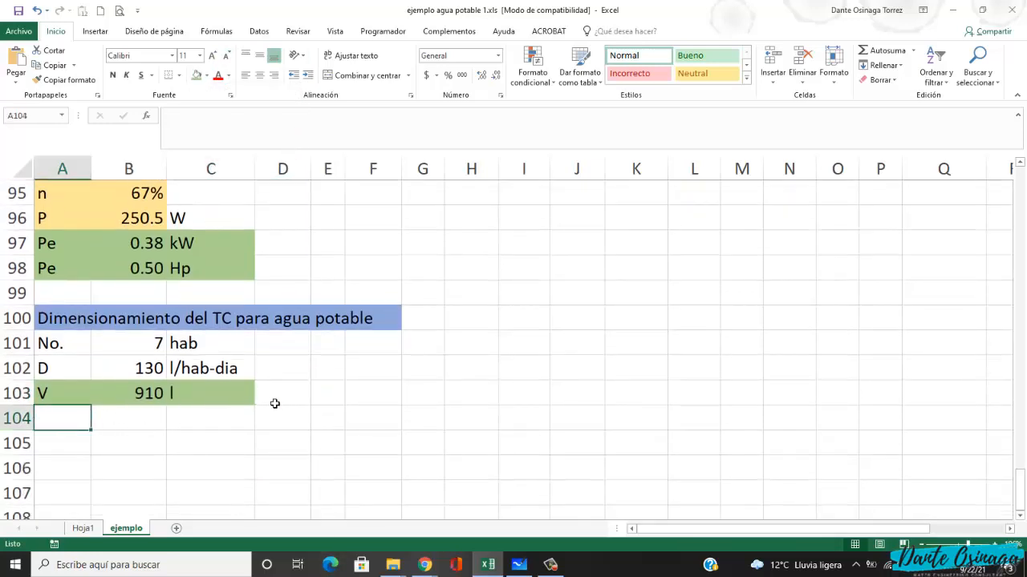
text(Vad)
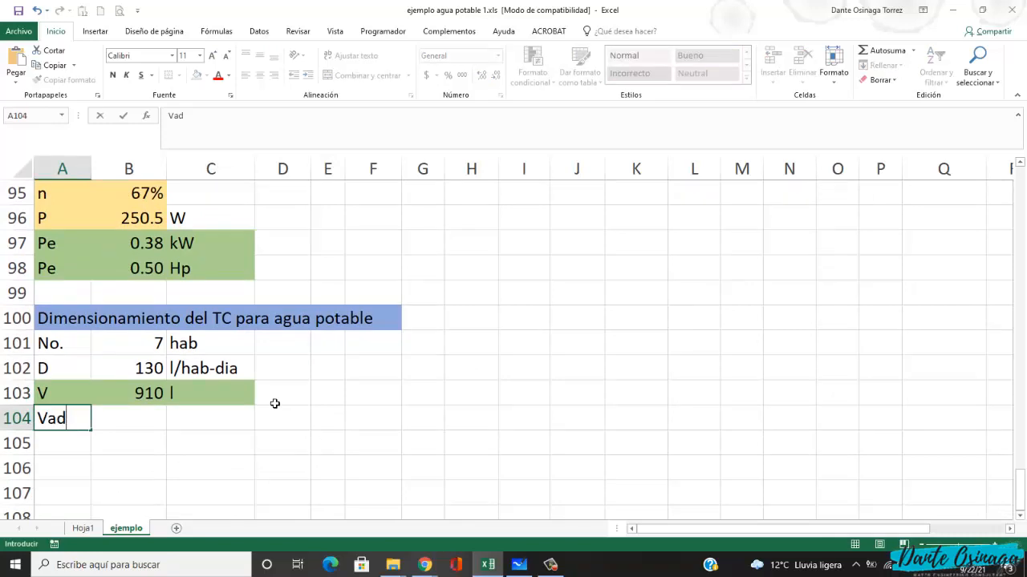
text(op)
key(Return)
key(Up)
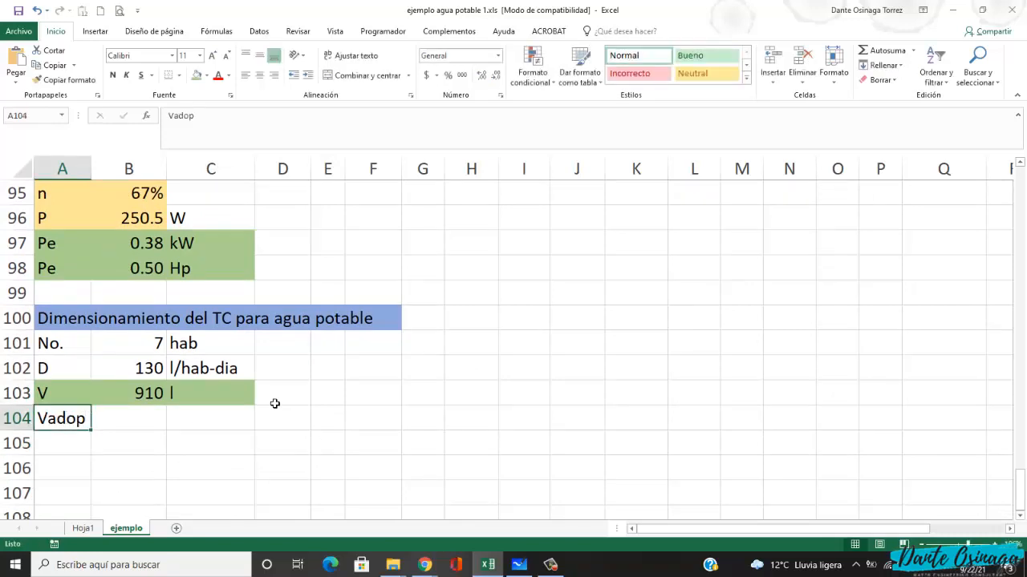
key(Right)
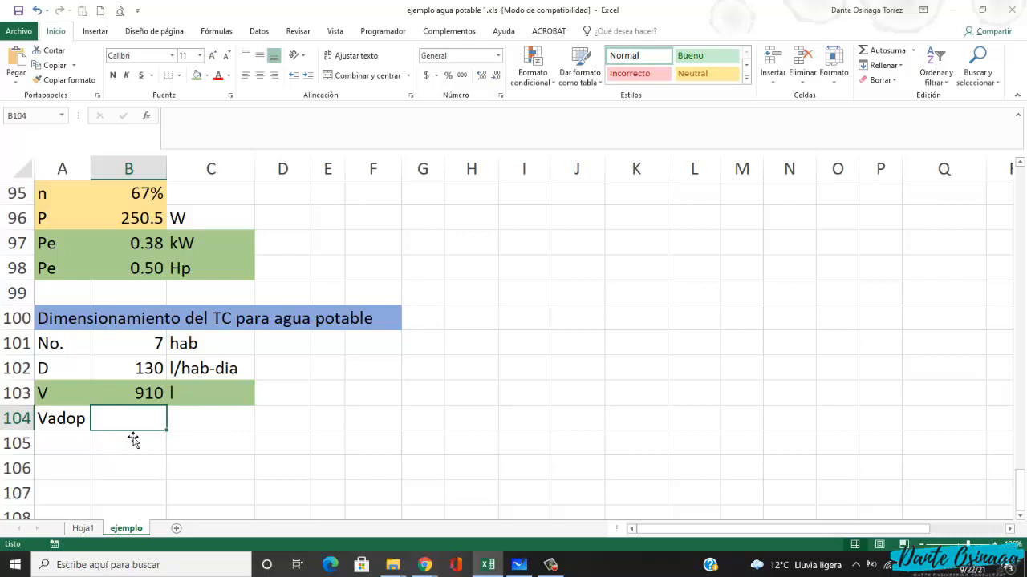
key(Up)
key(Down)
key(Right)
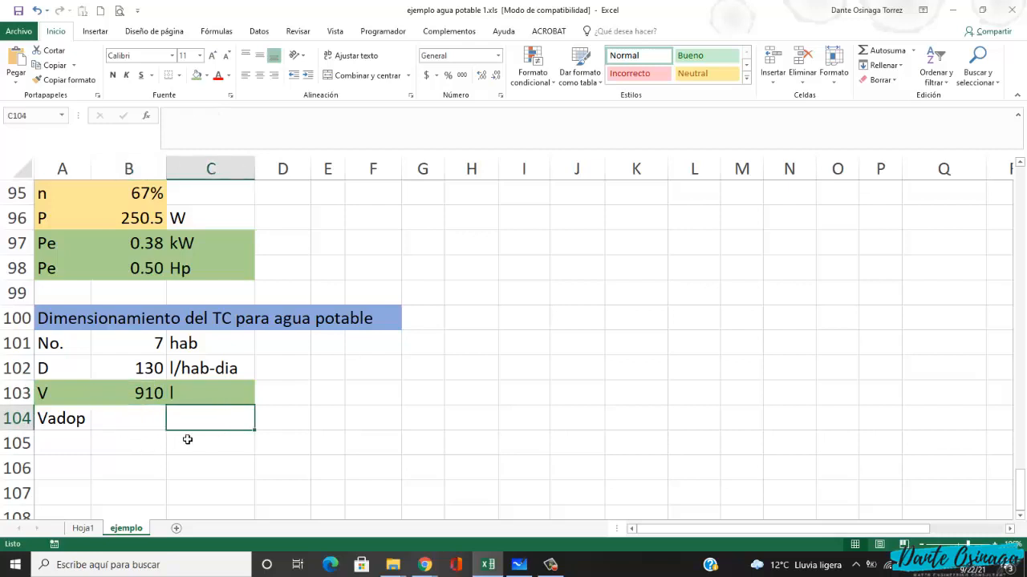
key(Left)
key(Up)
key(Down)
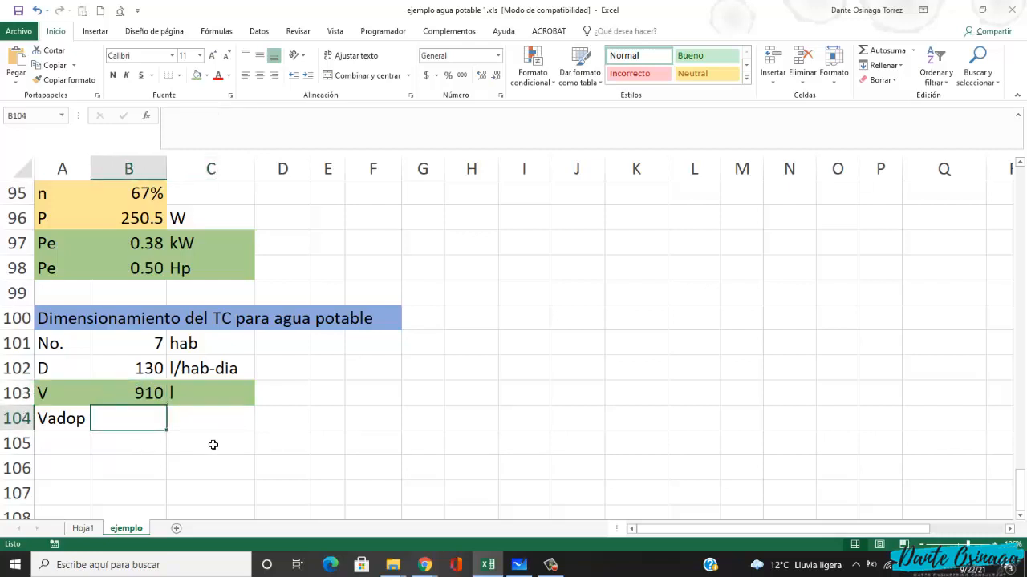
key(Down)
key(Up)
key(Up)
key(Down)
key(Down)
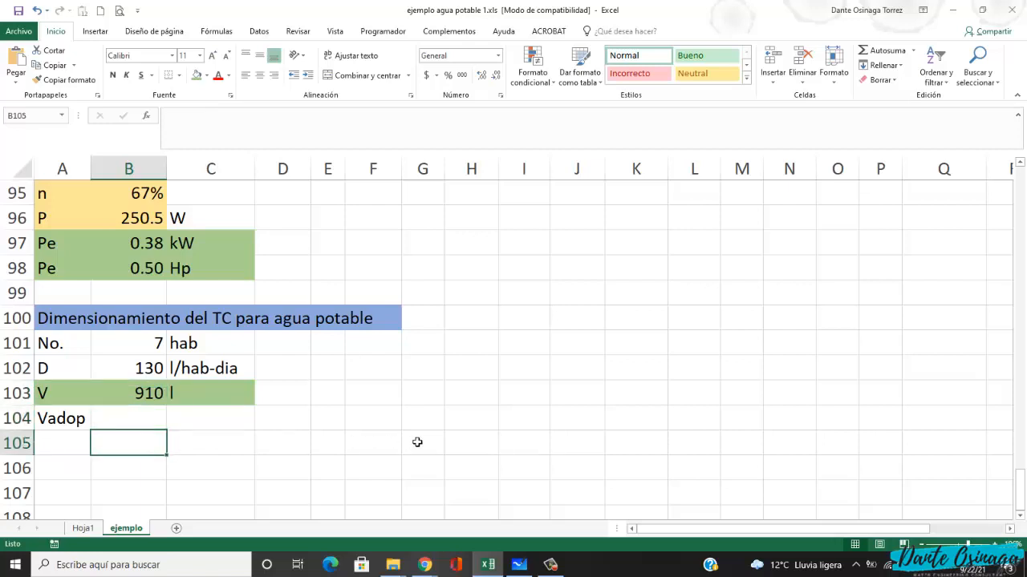
key(Up)
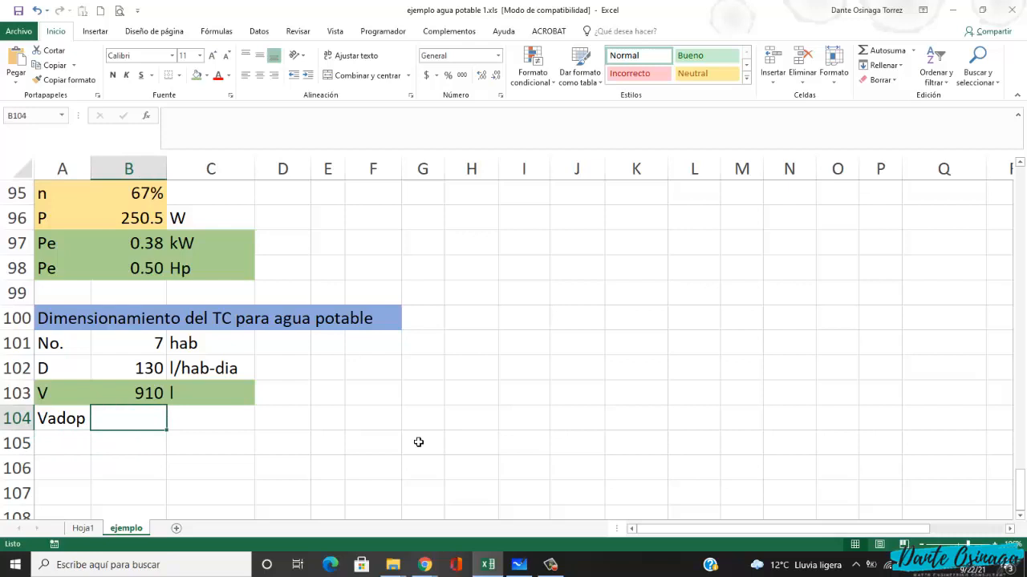
- Enter 1000 in B104 and the unit l in C104
text(1000)
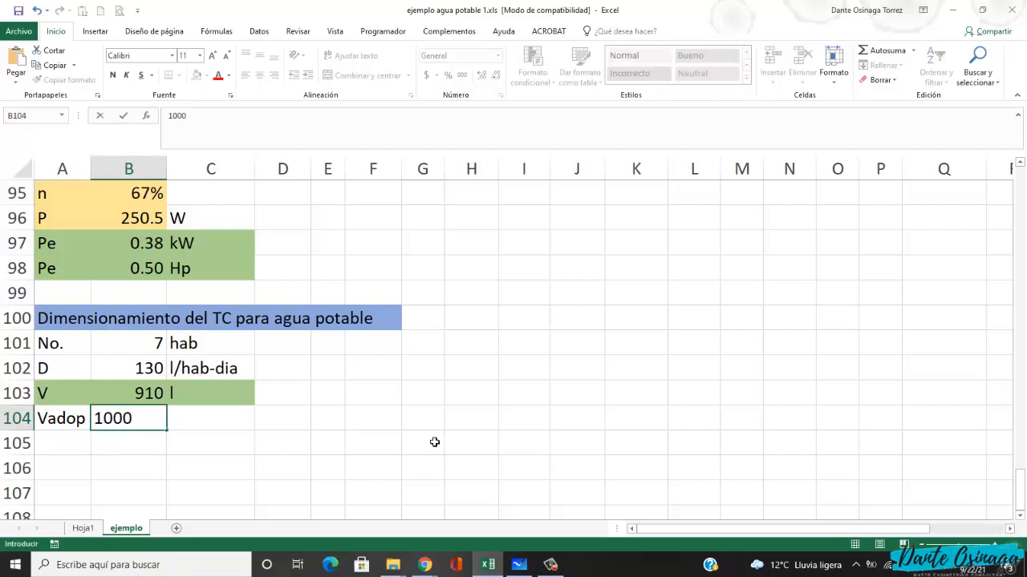
key(Right)
text(l)
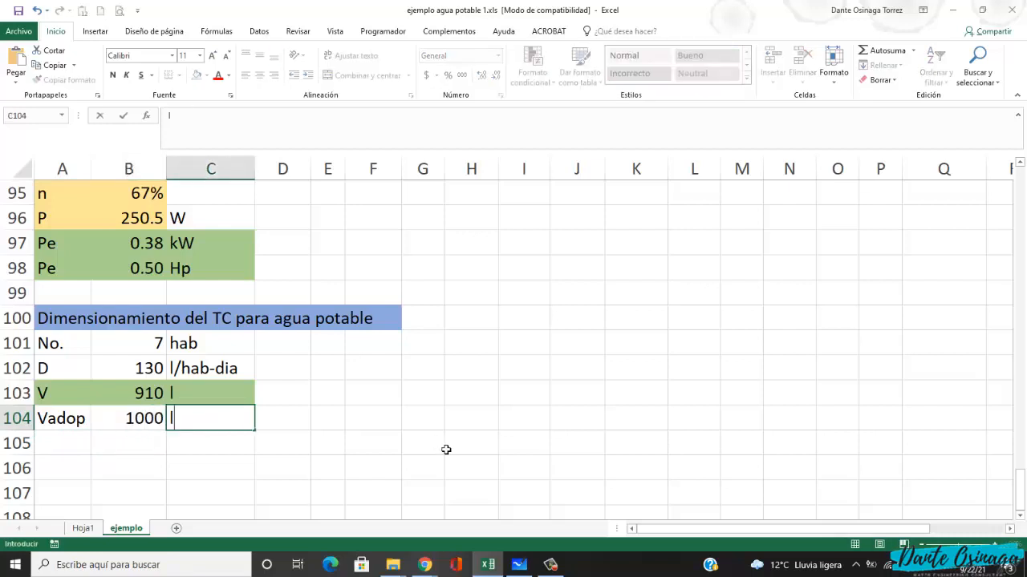
key(Return)
- Fill A104:C104 with the same green as the V row and select cell B104
drag(84, 425, 206, 429)
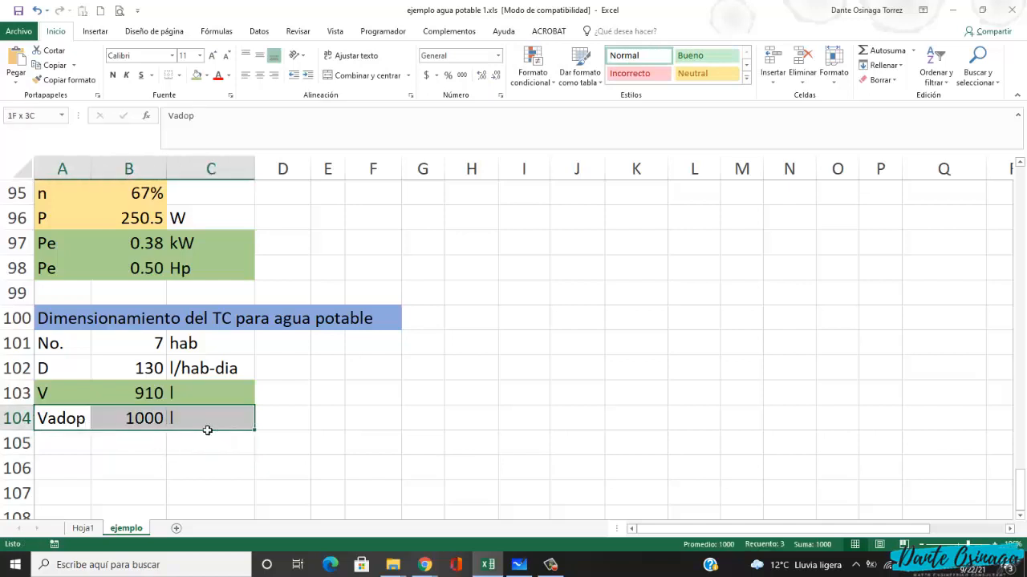
click(197, 75)
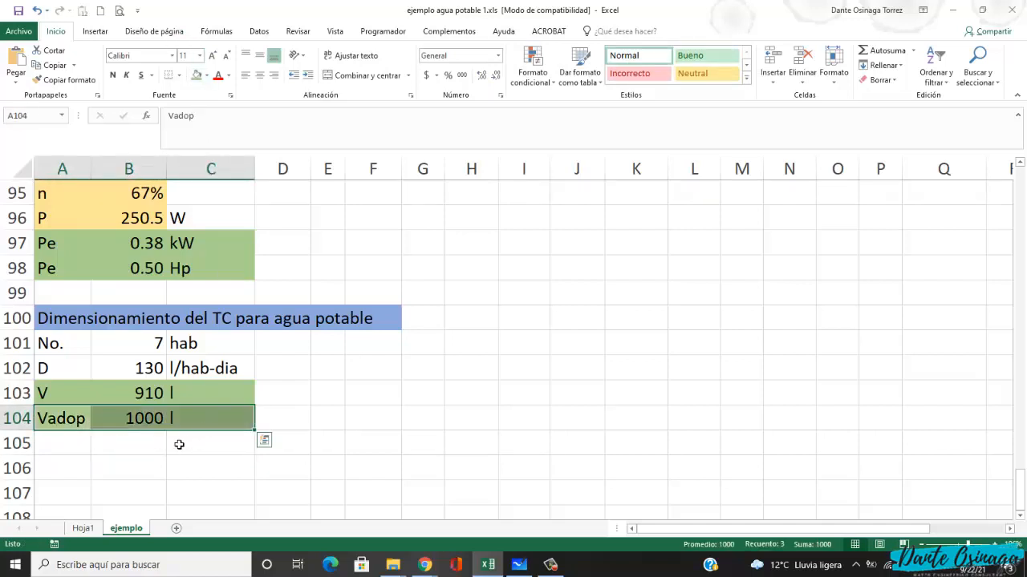
click(157, 468)
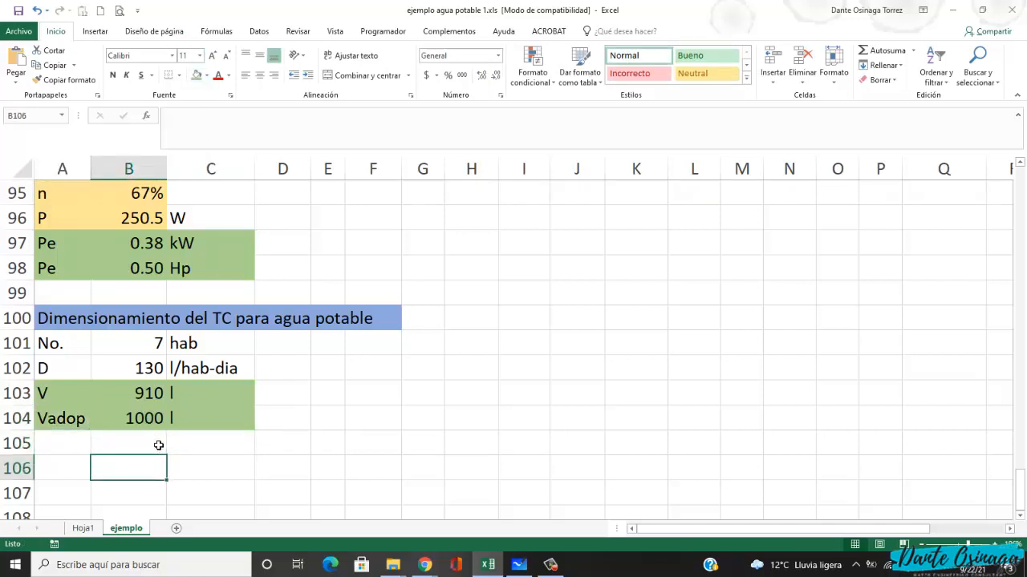
key(Up)
key(Up)
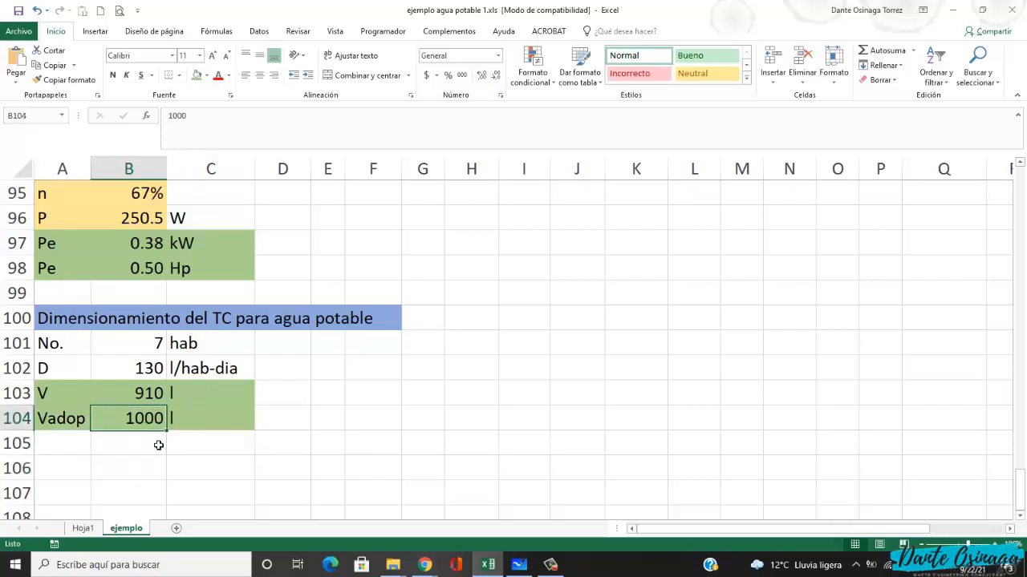
key(Right)
key(Left)
key(Left)
key(Down)
key(Down)
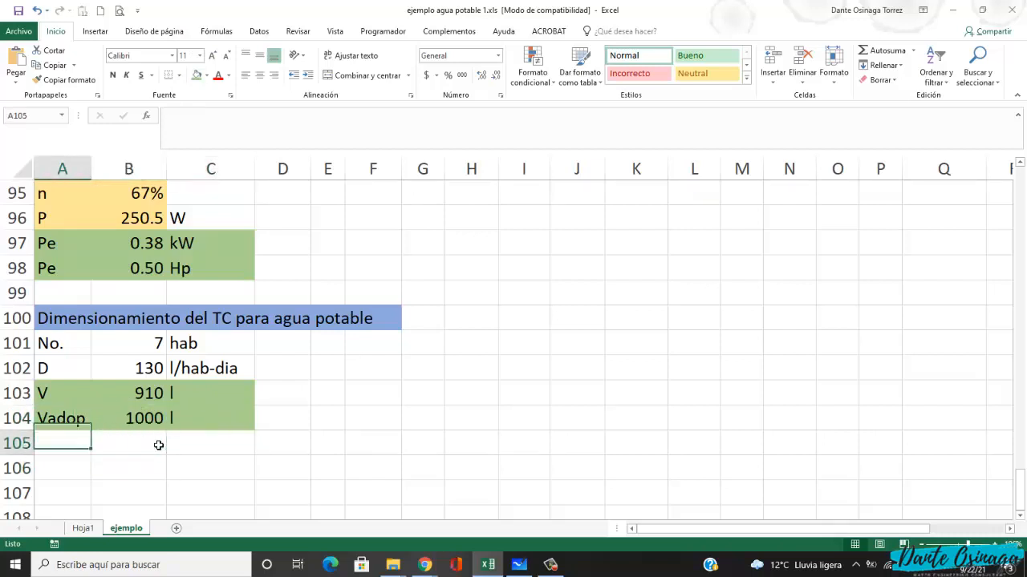
key(Up)
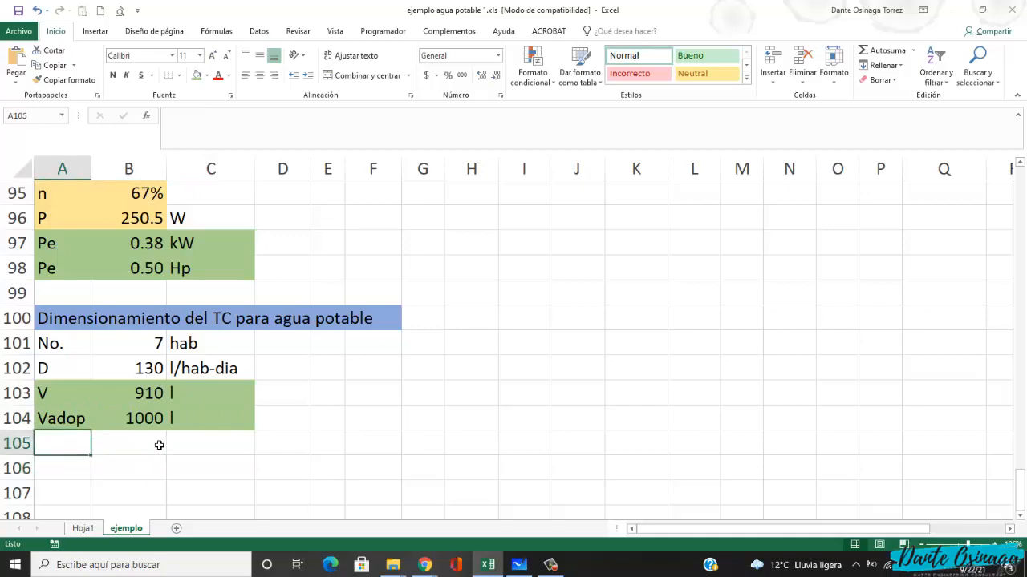
- Switch to Microsoft Whiteboard and handwrite 910 after the unfinished "V =" at the end of the volume calculation
key(alt+Tab)
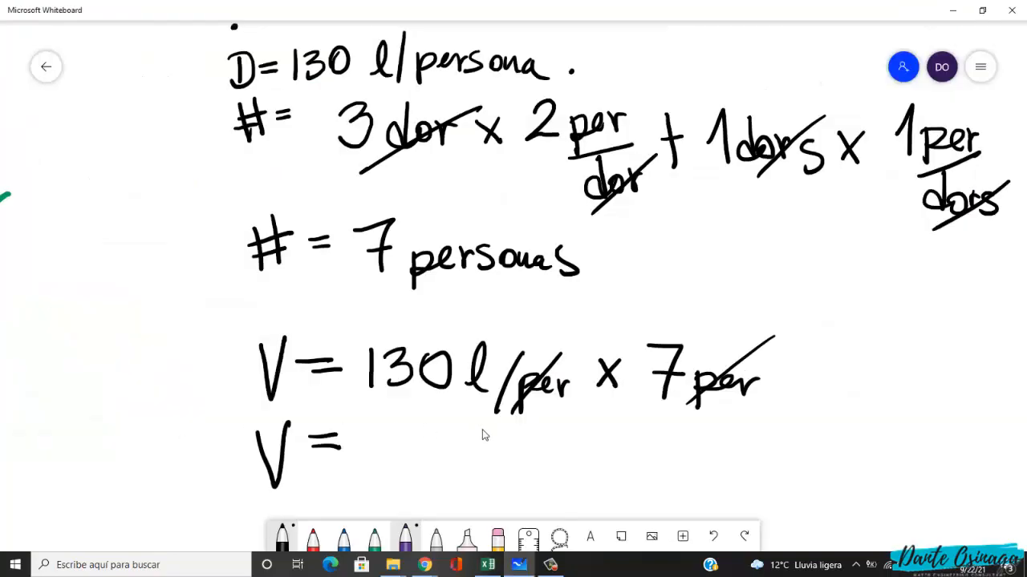
drag(384, 426, 383, 460)
drag(406, 424, 406, 460)
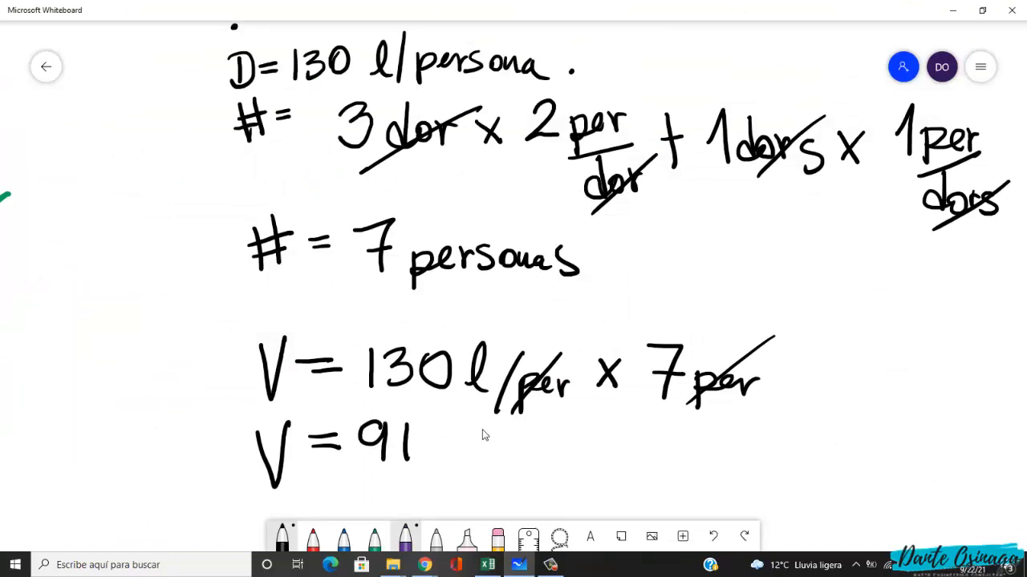
drag(440, 425, 438, 426)
- Draw a wavy arrow from the 910 result and handwrite "Vadop = 1000 lt." beside it in black
drag(585, 434, 590, 462)
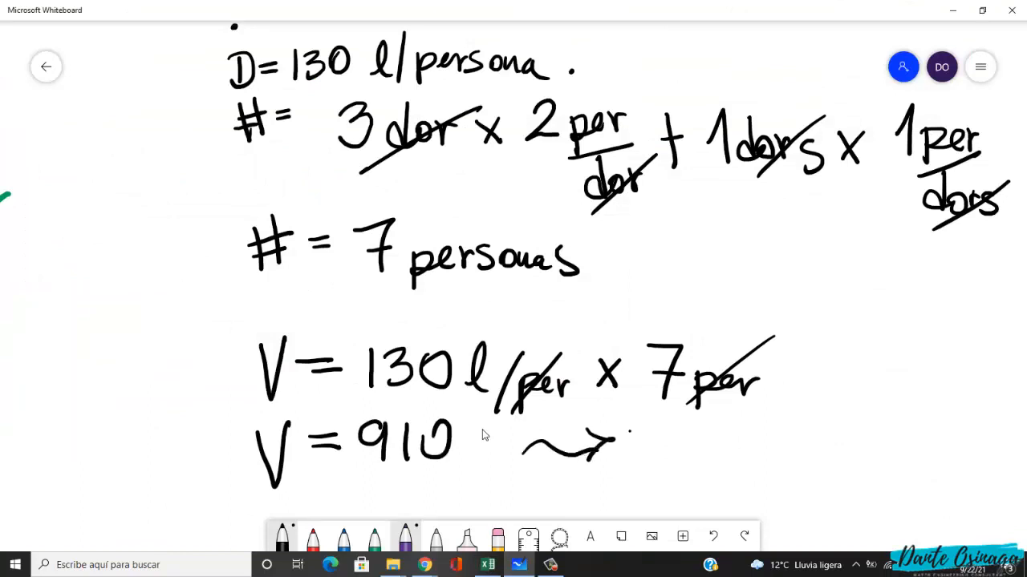
mouse_move(627, 429)
mouse_down()
mouse_move(651, 421)
mouse_move(671, 466)
mouse_move(709, 456)
mouse_up()
mouse_move(717, 454)
mouse_down()
mouse_move(717, 480)
mouse_move(719, 467)
mouse_up()
drag(737, 441, 770, 451)
mouse_move(787, 432)
mouse_down()
mouse_move(784, 465)
mouse_move(806, 441)
mouse_up()
mouse_move(839, 443)
mouse_down()
mouse_move(834, 464)
mouse_move(848, 436)
mouse_move(943, 463)
mouse_up()
drag(969, 425, 948, 468)
click(979, 467)
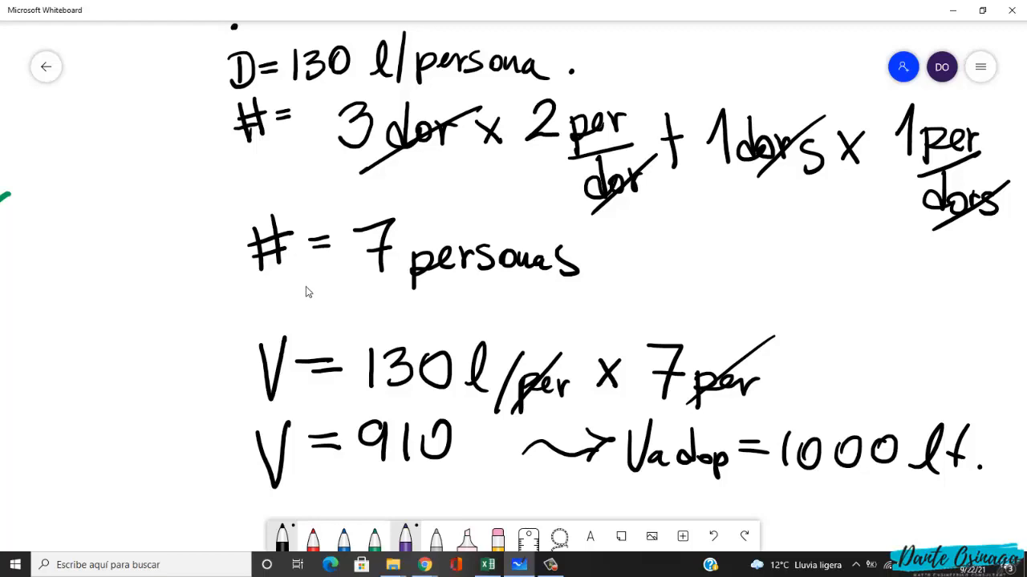
- Review the handwritten tank sizing, from the cistern diagram and per-person supply down to the adopted volume
scroll(305, 291, down, 2)
scroll(306, 297, down, 1)
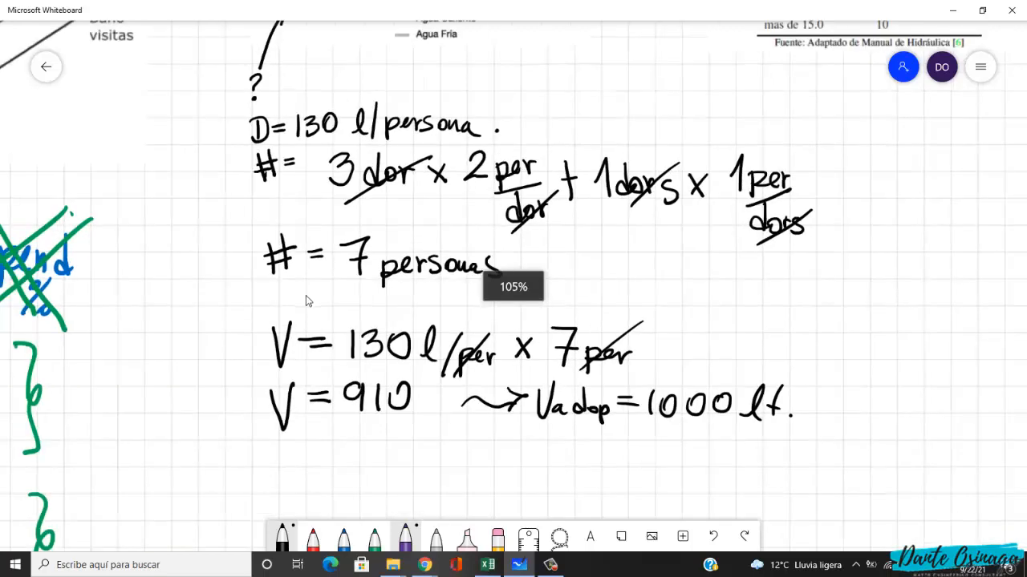
scroll(616, 289, up, 2)
scroll(618, 299, up, 2)
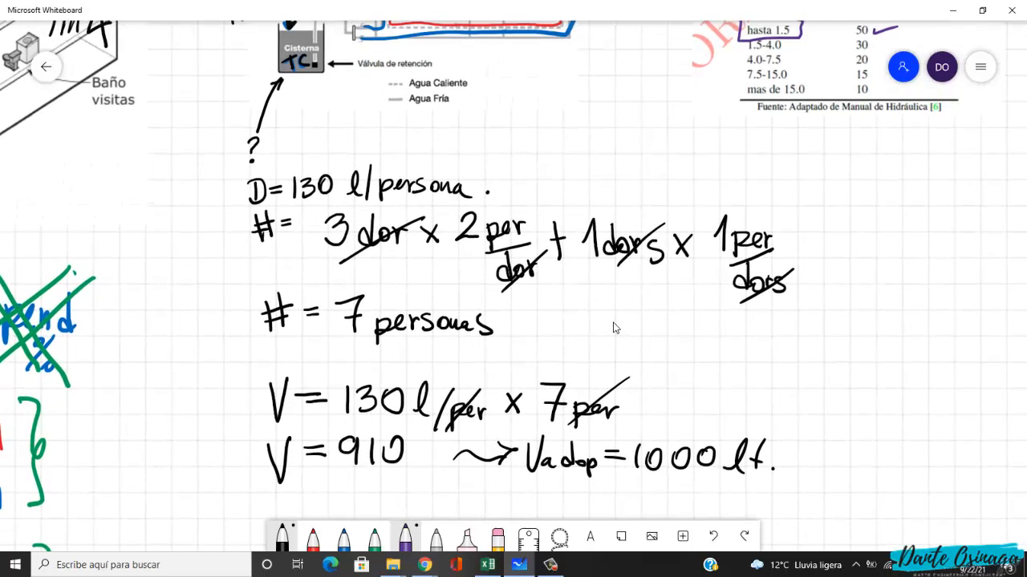
scroll(611, 336, up, 2)
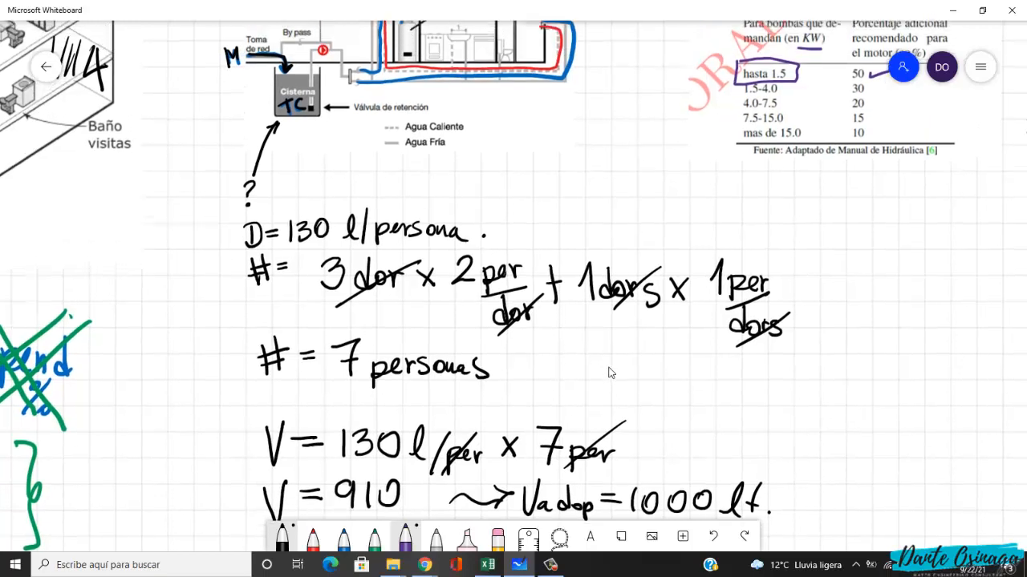
scroll(608, 338, down, 3)
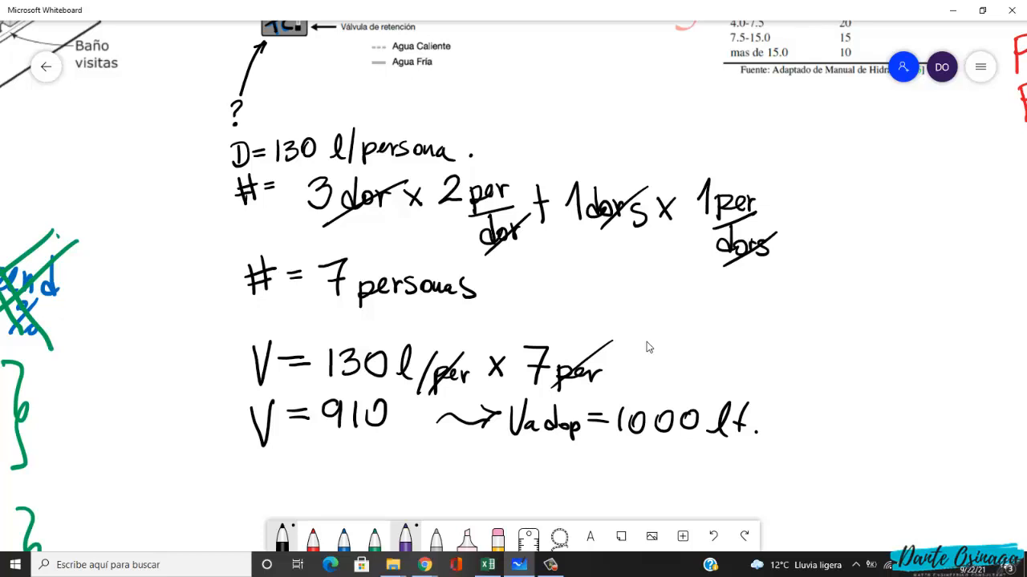
scroll(648, 347, up, 2)
scroll(649, 347, left, 1)
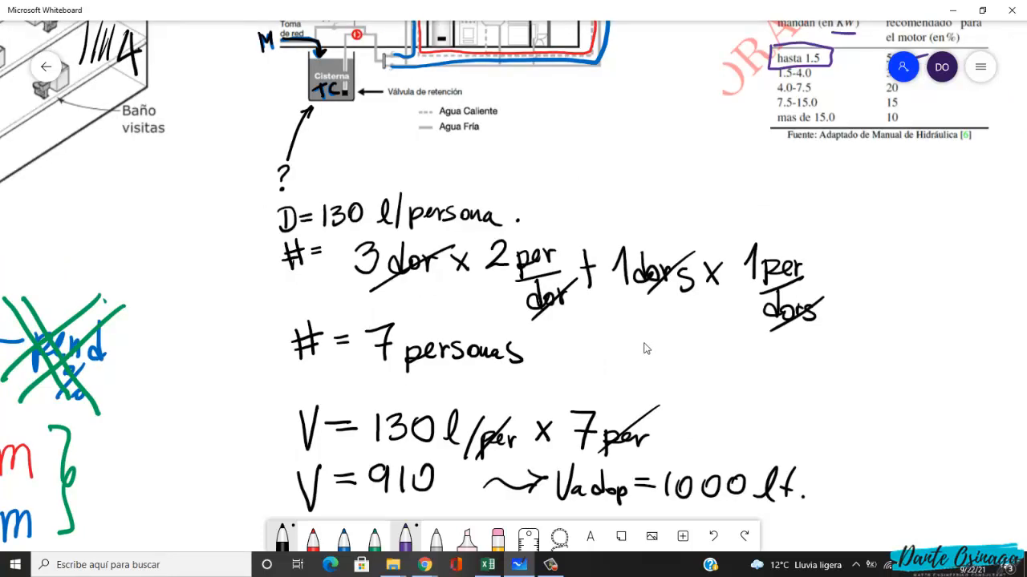
scroll(639, 334, down, 5)
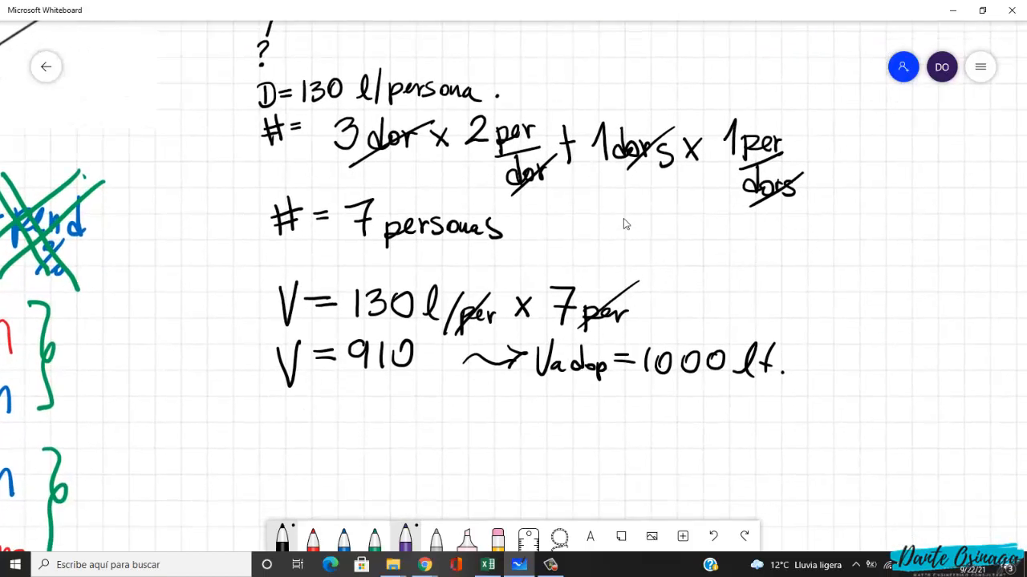
- Handwrite the heading "tiempo de llenado Tc" in black in the blank area below the volume calculation
scroll(664, 177, down, 2)
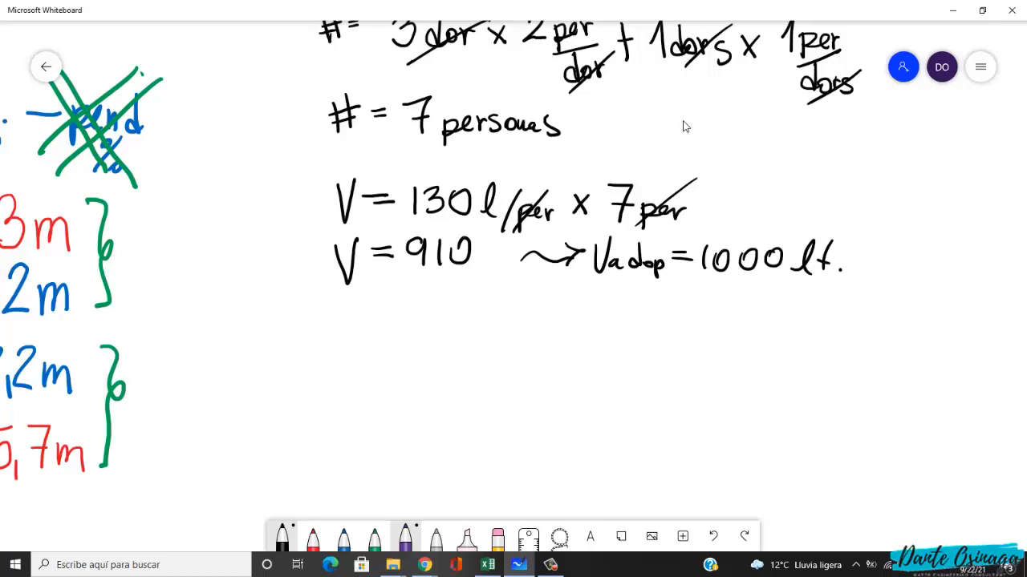
mouse_move(338, 336)
mouse_down()
mouse_move(341, 377)
mouse_move(361, 383)
mouse_move(358, 352)
mouse_move(372, 380)
mouse_move(481, 374)
mouse_up()
drag(492, 369, 501, 374)
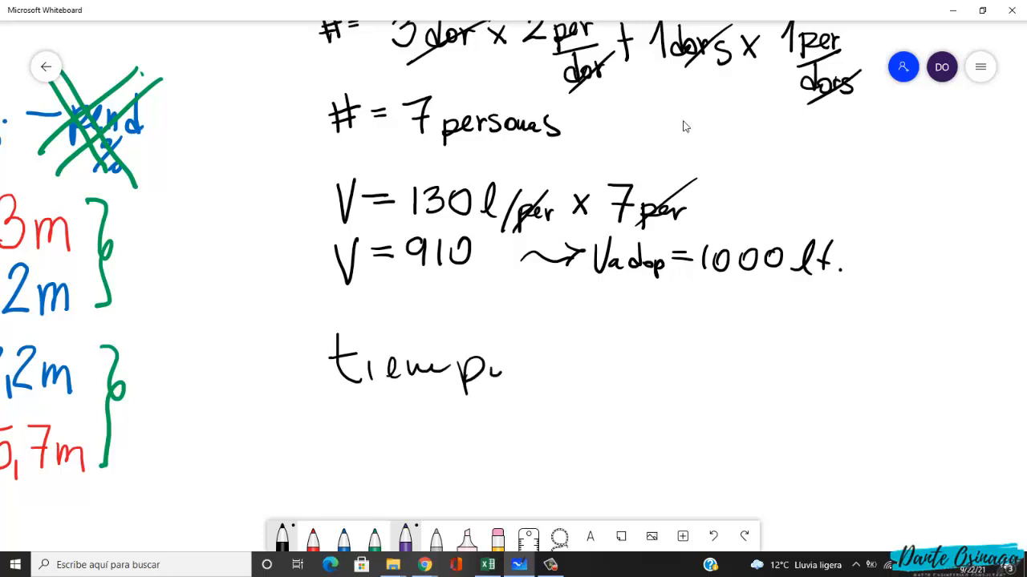
drag(565, 332, 565, 376)
drag(576, 374, 597, 379)
drag(612, 339, 617, 380)
mouse_move(631, 329)
mouse_down()
mouse_move(633, 383)
mouse_move(656, 380)
mouse_up()
mouse_move(659, 361)
mouse_down()
mouse_move(679, 375)
mouse_move(720, 379)
mouse_up()
mouse_move(736, 335)
mouse_down()
mouse_move(739, 383)
mouse_move(757, 377)
mouse_up()
drag(808, 340, 810, 382)
mouse_move(780, 344)
mouse_down()
mouse_move(829, 337)
mouse_move(861, 375)
mouse_up()
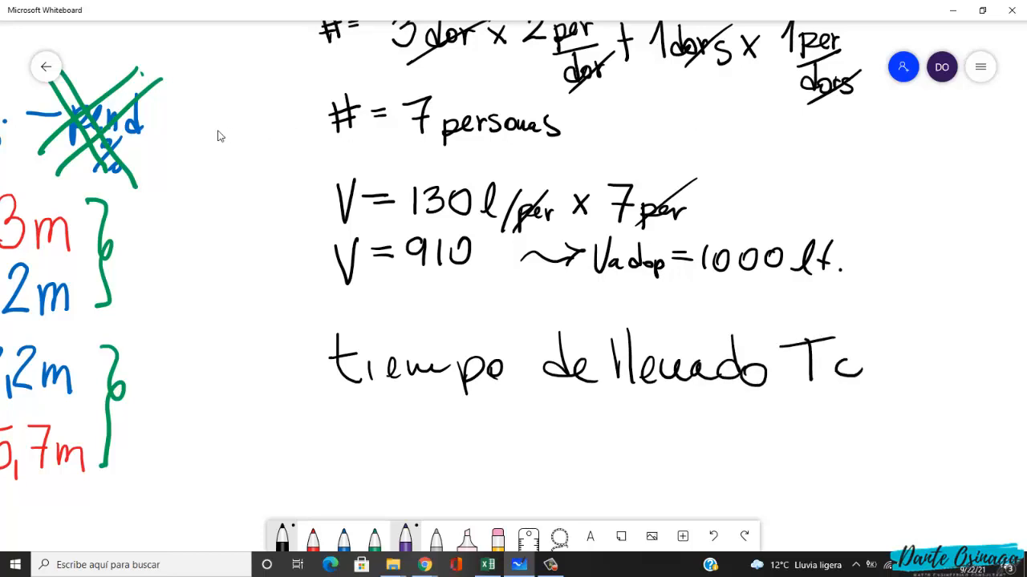
- Dot the first i in "tiempo" and handwrite "max =" on the line below the filling-time heading
scroll(270, 176, down, 2)
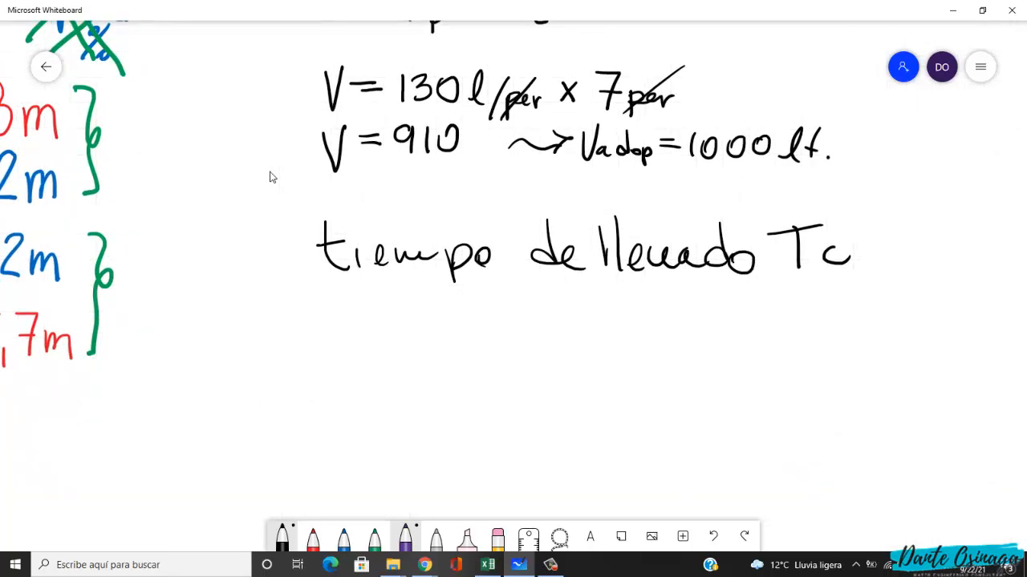
click(356, 230)
mouse_move(368, 307)
mouse_down()
mouse_move(371, 321)
mouse_move(415, 326)
mouse_move(460, 305)
mouse_move(491, 324)
mouse_move(461, 341)
mouse_up()
drag(550, 312, 578, 310)
drag(553, 320, 586, 319)
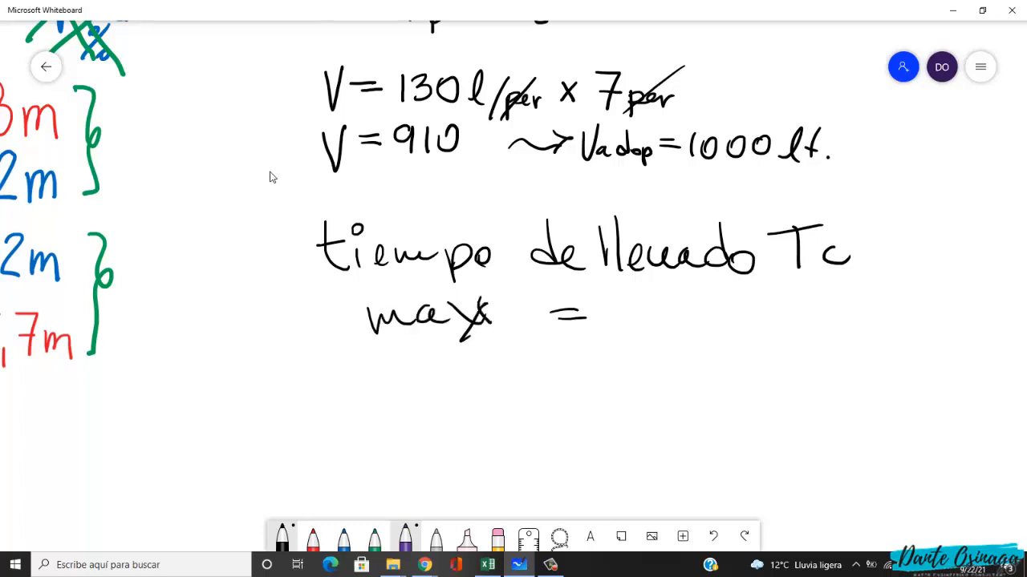
- Handwrite "6 hrs." as the maximum filling time and underline it twice
drag(657, 295, 640, 327)
mouse_move(684, 291)
mouse_down()
mouse_move(684, 327)
mouse_move(706, 337)
mouse_up()
mouse_move(718, 311)
mouse_down()
mouse_move(720, 335)
mouse_move(735, 314)
mouse_move(741, 333)
mouse_up()
click(774, 338)
drag(640, 361, 746, 350)
drag(746, 353, 662, 363)
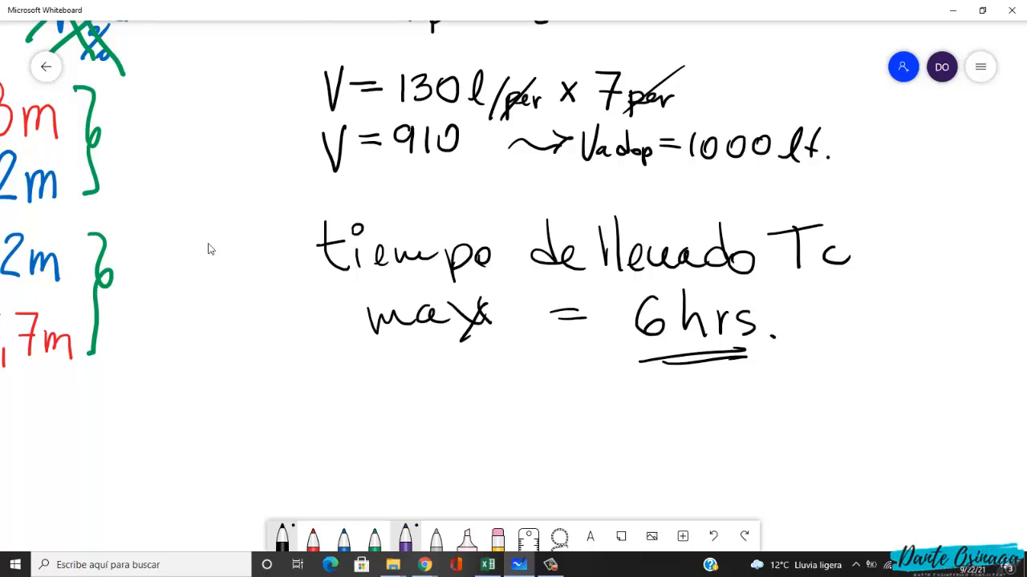
drag(518, 422, 496, 381)
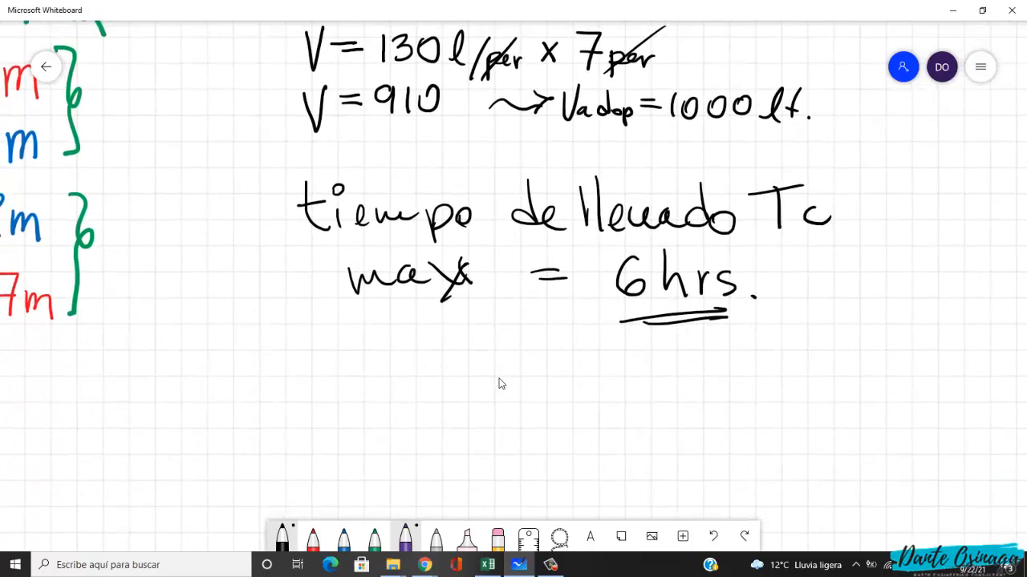
drag(511, 378, 509, 360)
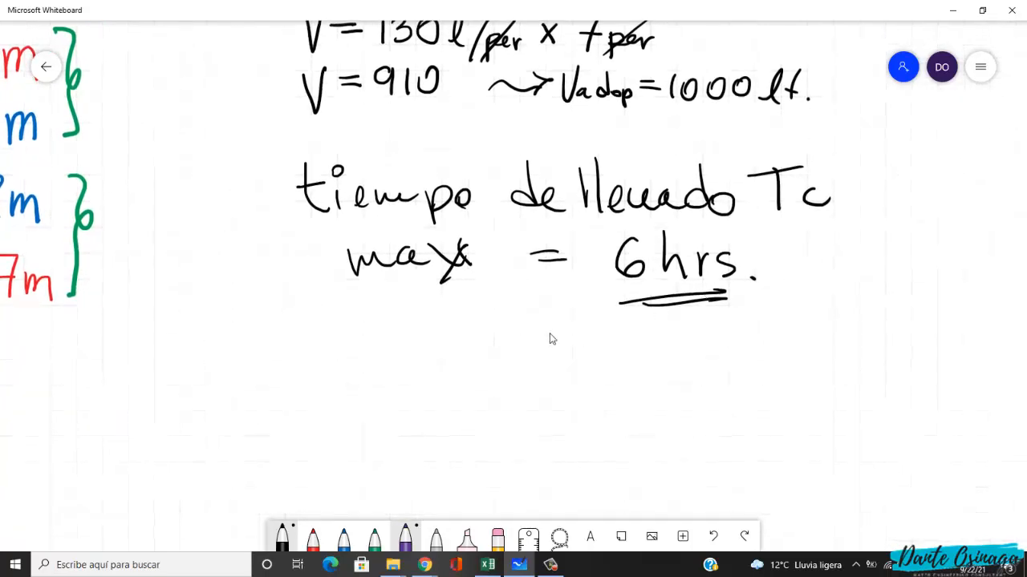
- Switch to the Excel workbook "ejemplo agua potable 1.xls" and locate the last pipe row, 41-33, of the advanced pressure pipe table
scroll(562, 378, up, 3)
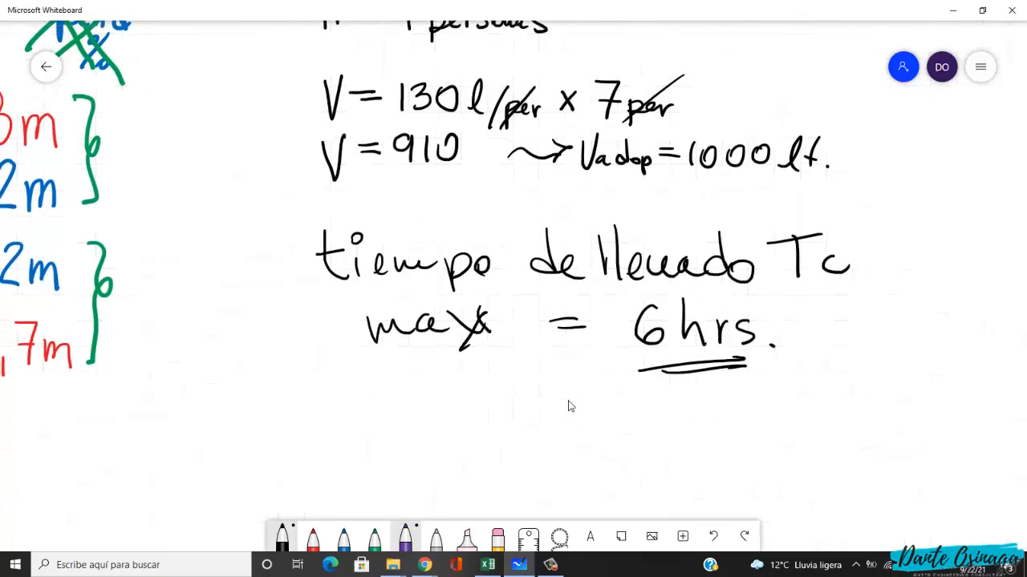
key(alt+Tab)
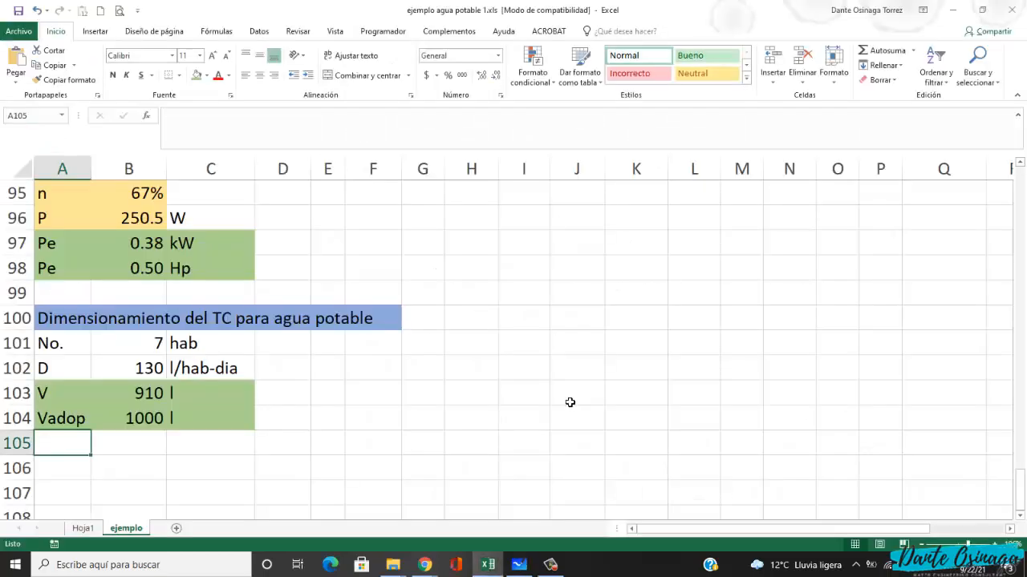
scroll(418, 432, up, 13)
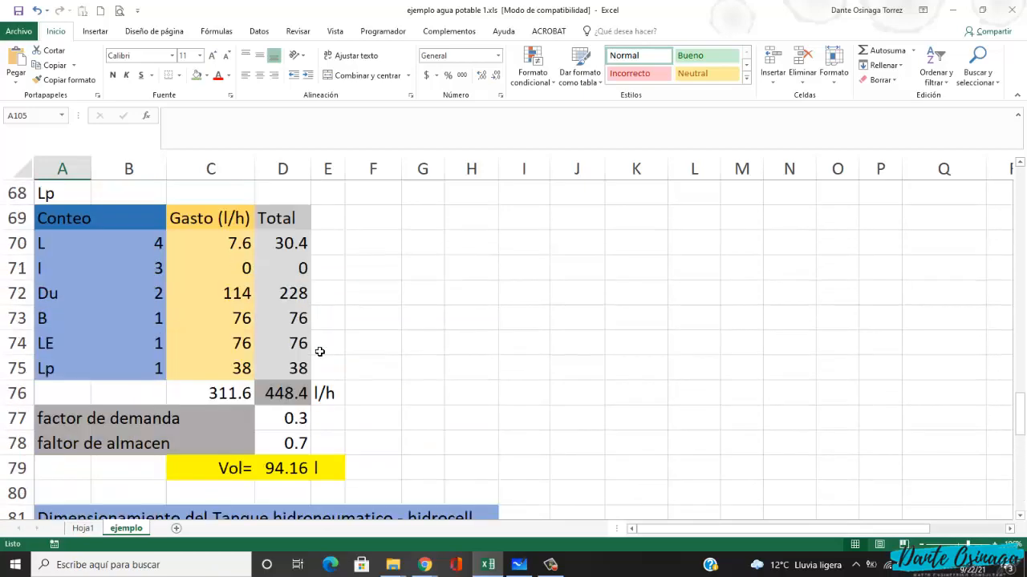
scroll(319, 354, up, 8)
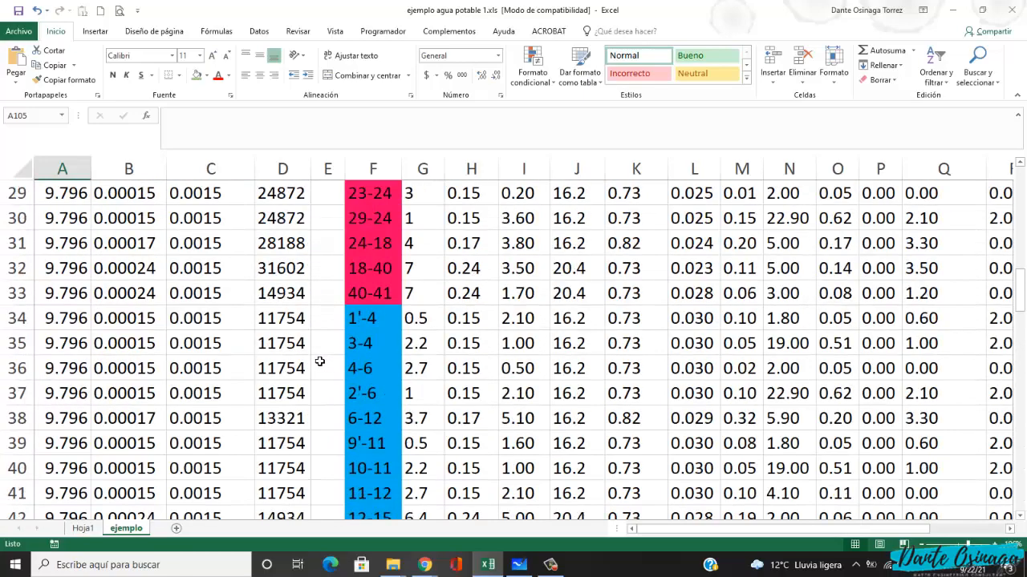
scroll(320, 364, down, 7)
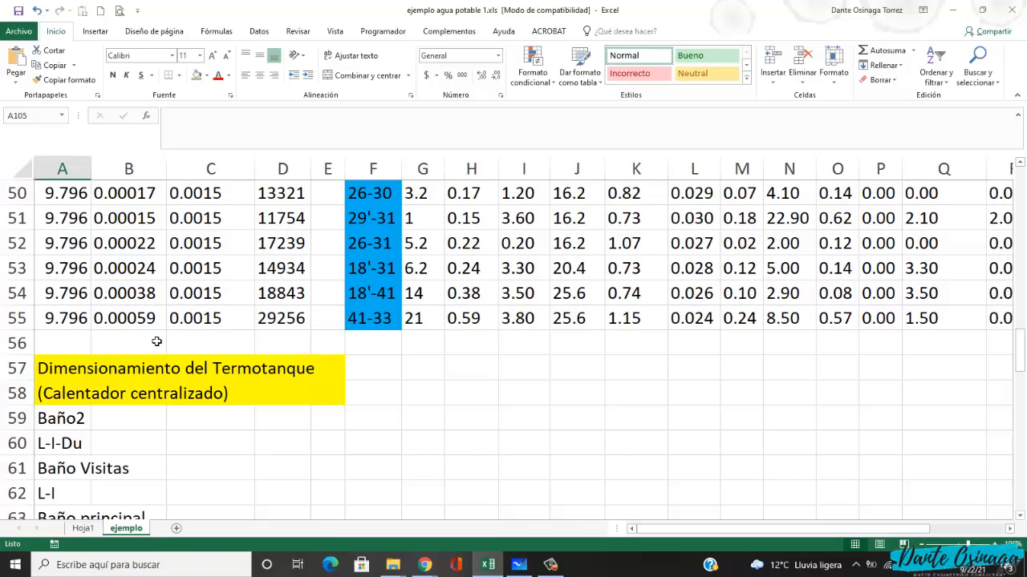
- Copy the 41-33 pipe row, columns A to T of row 55, into the sheet starting at cell A107
click(69, 323)
drag(78, 323, 881, 321)
key(ctrl+c)
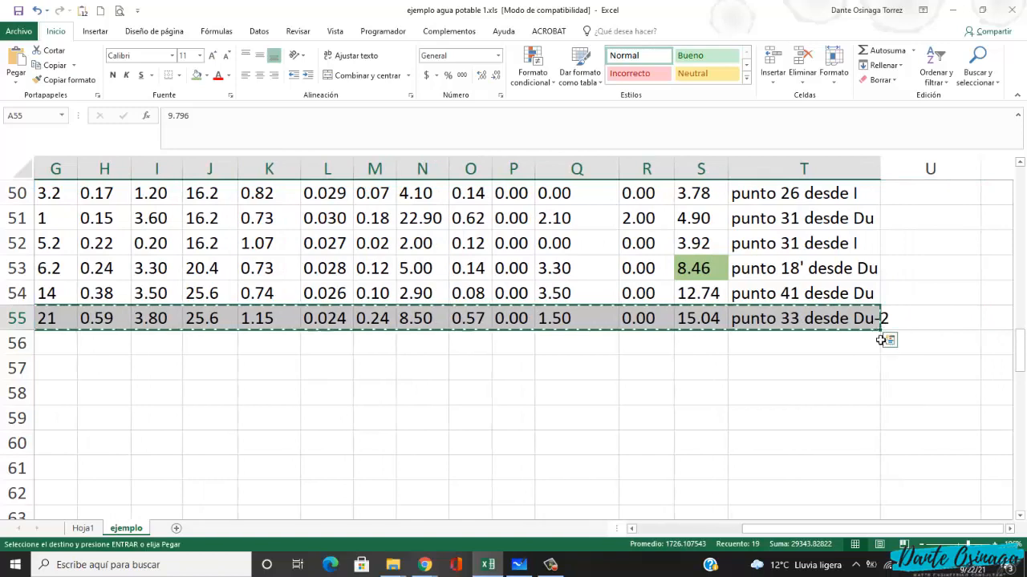
drag(927, 529, 822, 529)
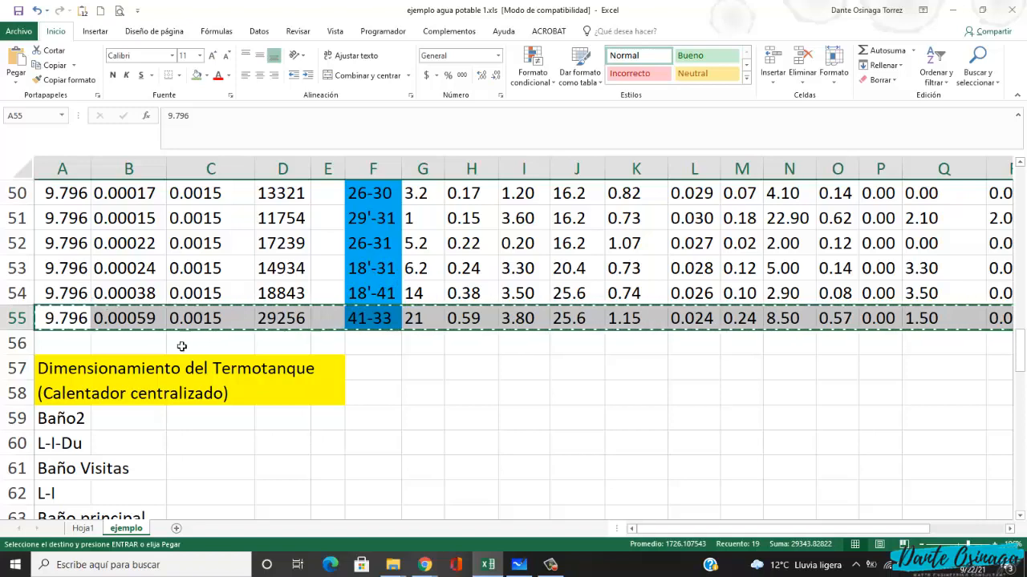
scroll(463, 349, down, 6)
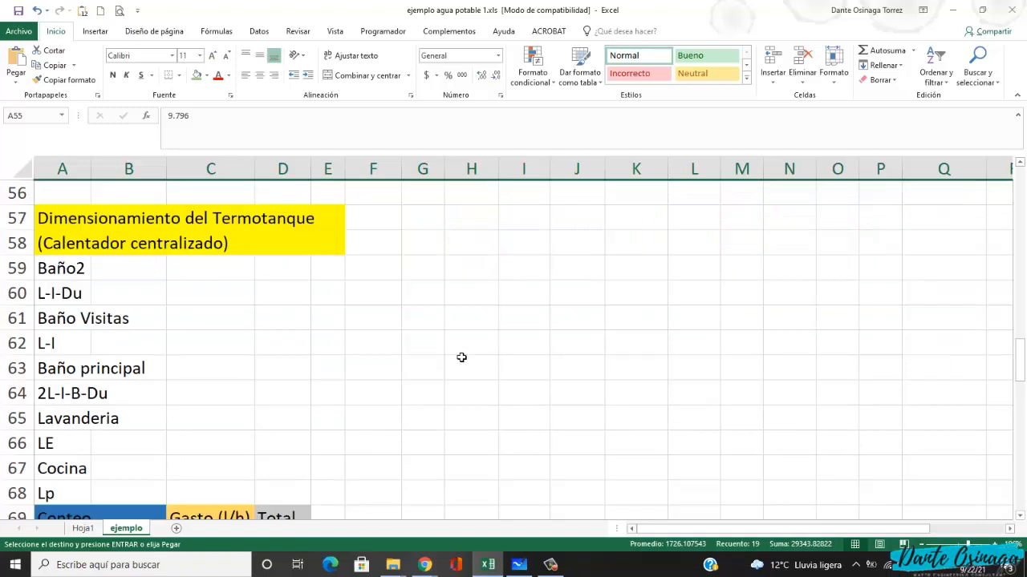
scroll(458, 358, down, 10)
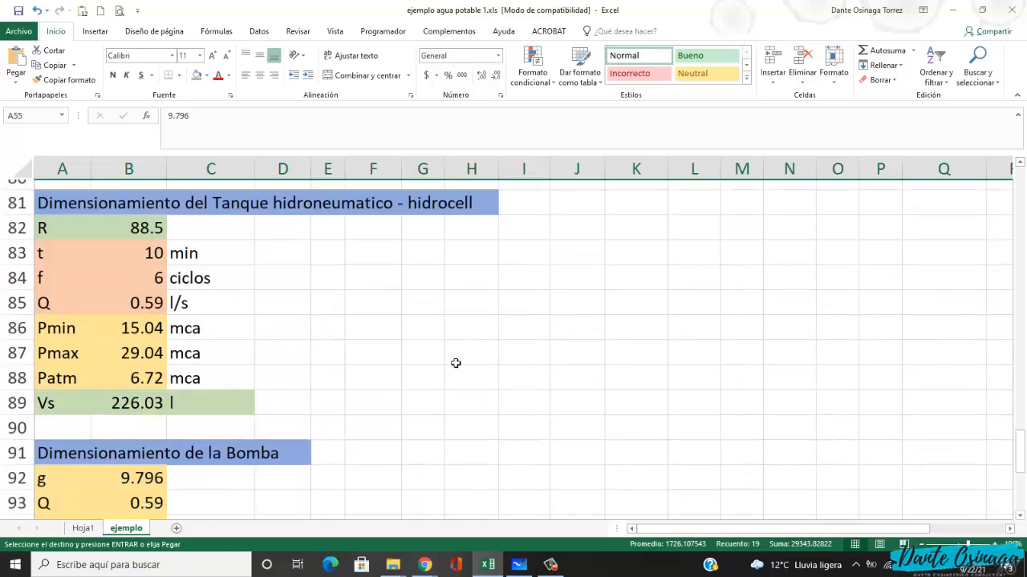
click(75, 347)
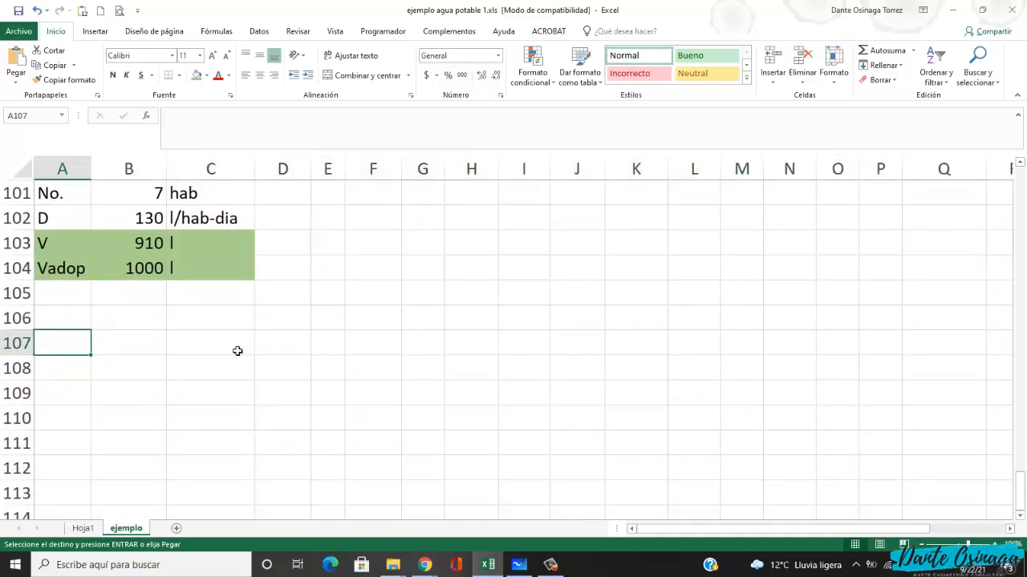
key(ctrl+v)
- Copy the advanced pipe table's header block with its first data row, A13 to T18, to cell A106 below the TC sizing
scroll(257, 369, up, 20)
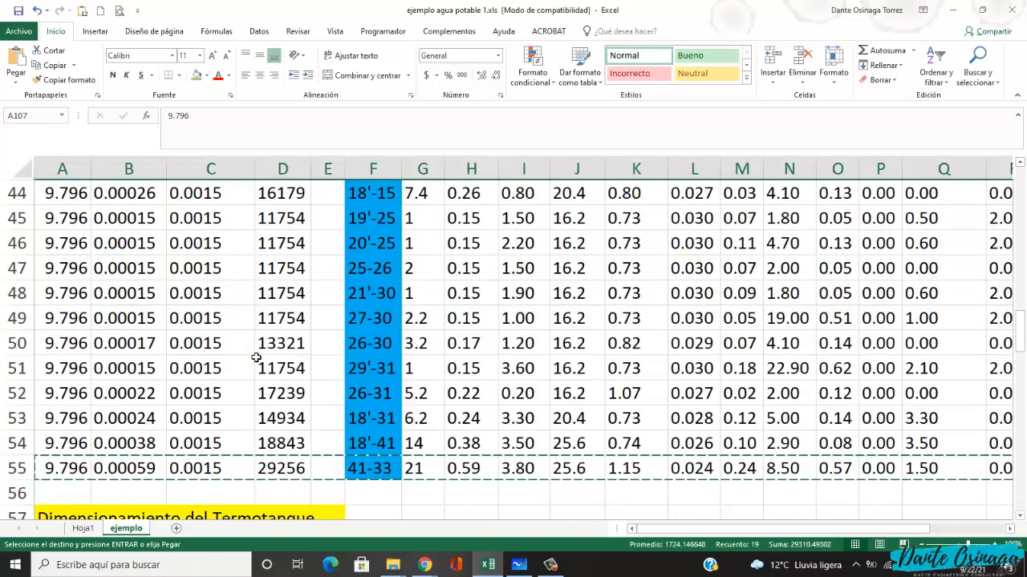
scroll(255, 357, up, 11)
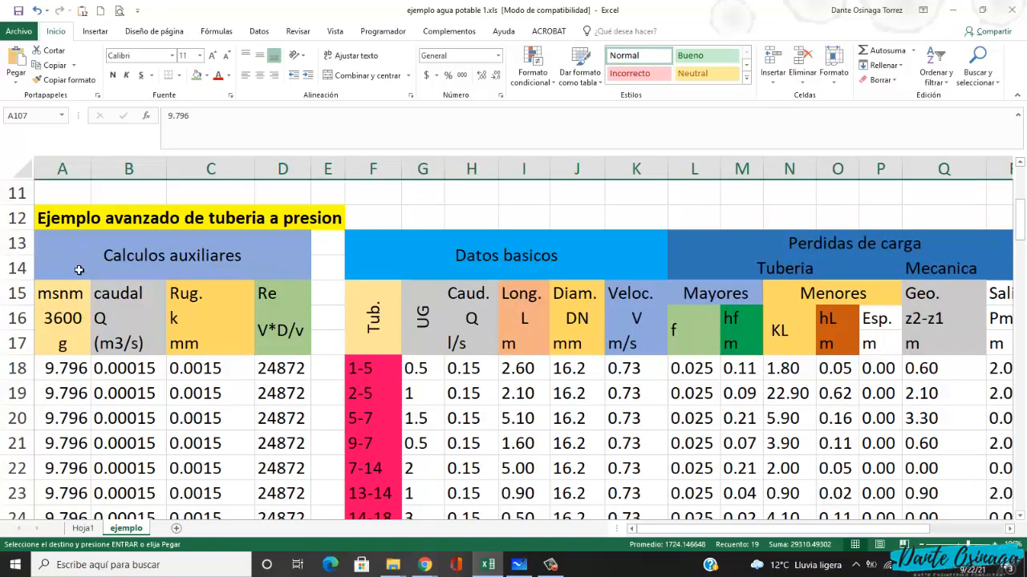
click(66, 258)
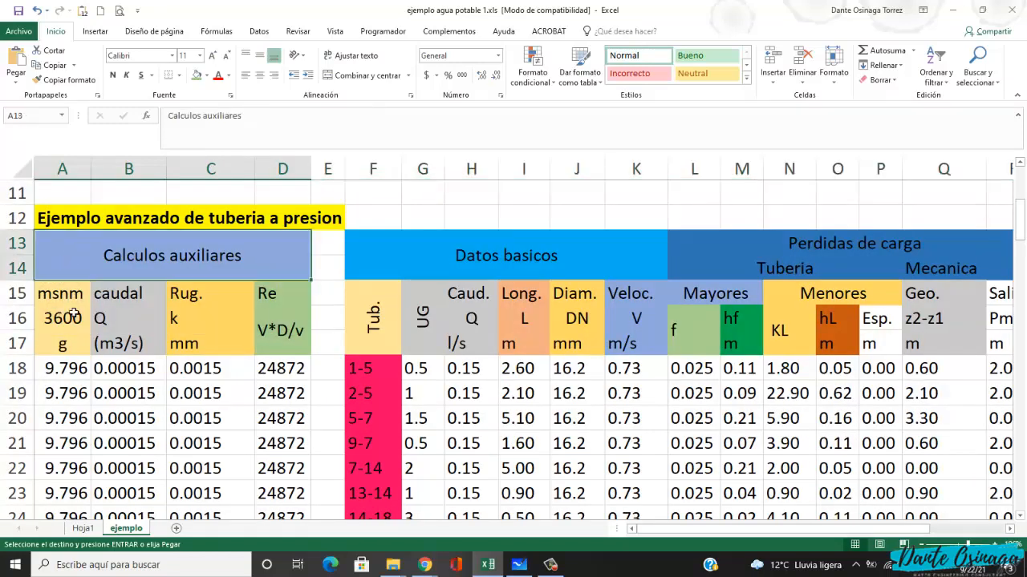
drag(74, 315, 754, 370)
scroll(802, 385, up, 3)
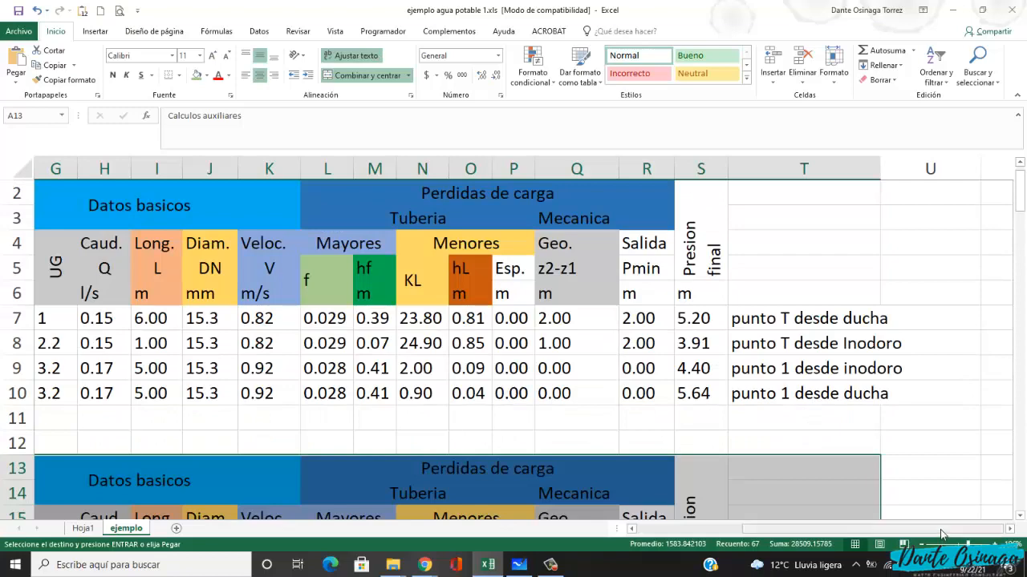
scroll(818, 510, down, 3)
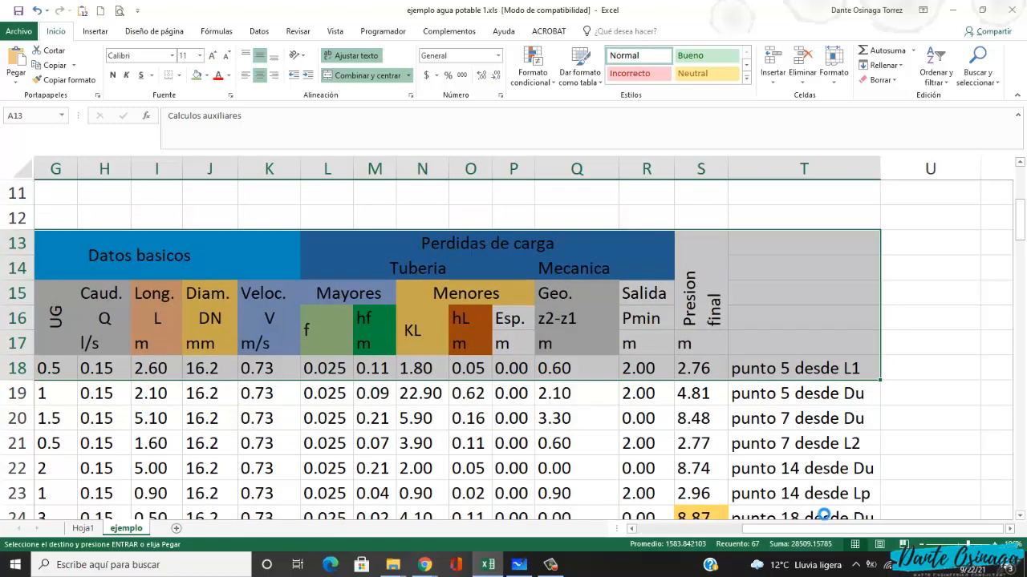
key(ctrl+c)
drag(817, 529, 714, 529)
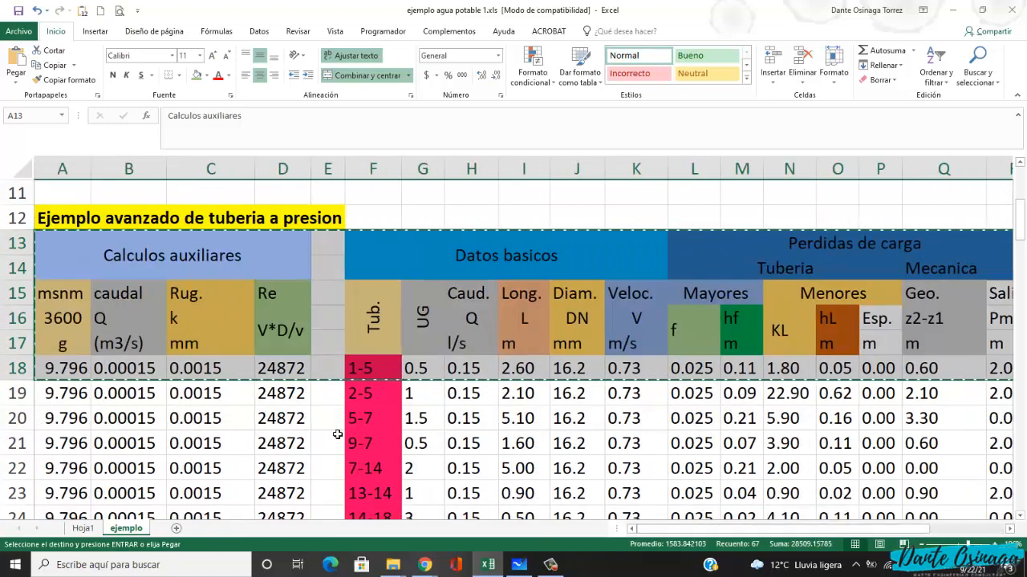
scroll(313, 434, down, 14)
scroll(313, 434, down, 16)
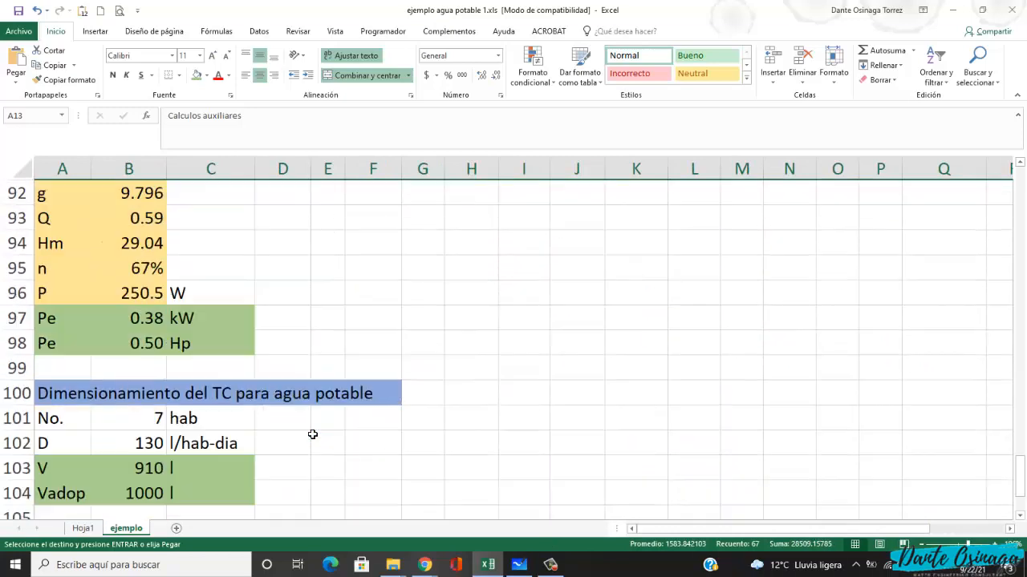
click(76, 327)
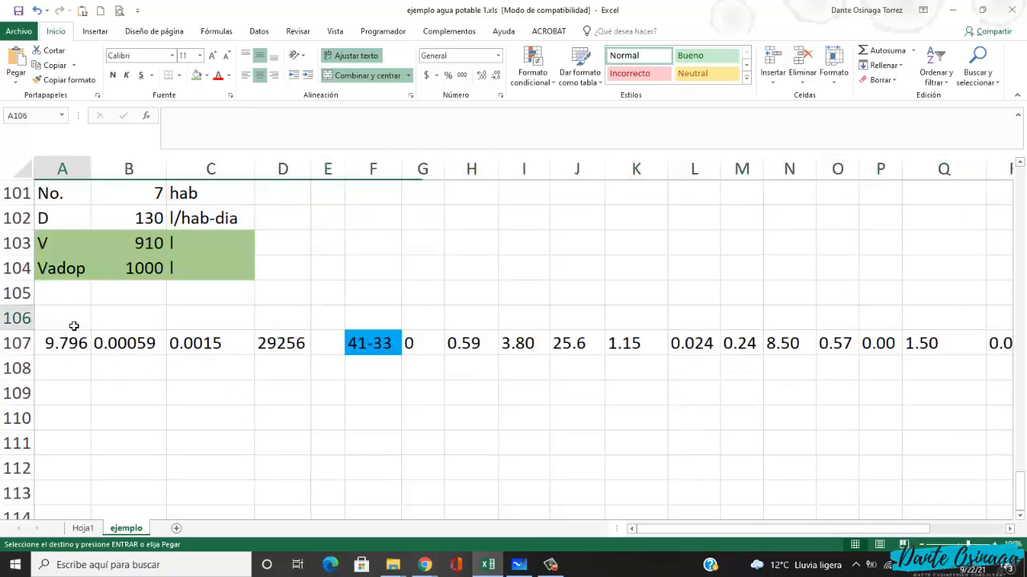
key(ctrl+v)
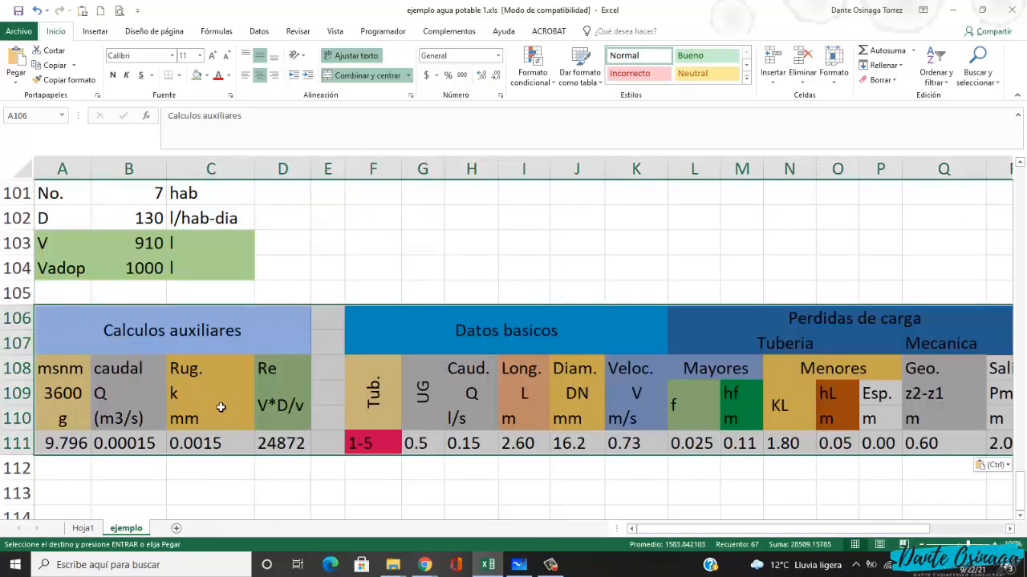
- Replace the copied table's data row 111 with the 41-33 pipe row, copied from columns A to S of row 55
scroll(215, 406, up, 7)
scroll(209, 396, up, 10)
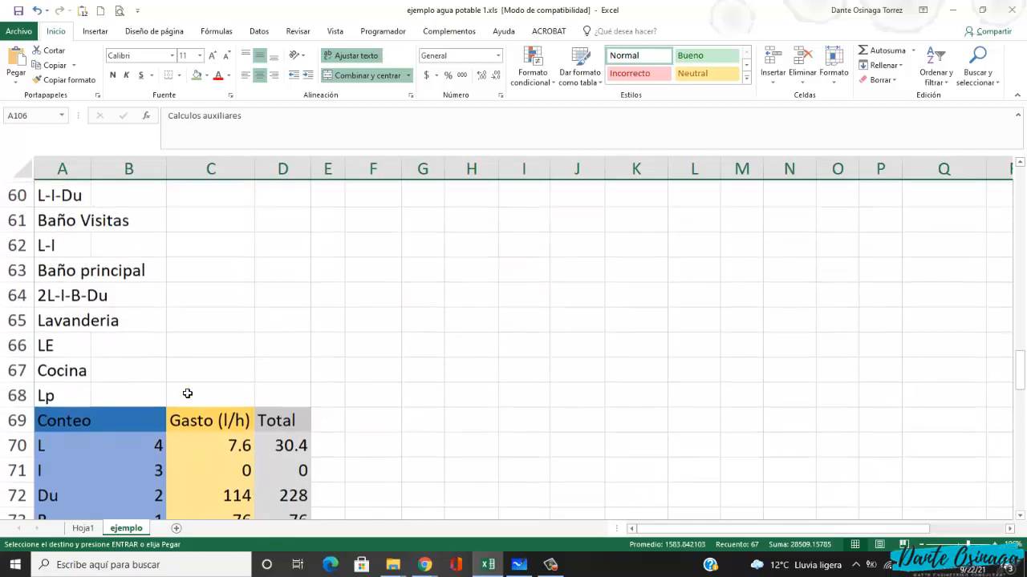
drag(68, 320, 711, 324)
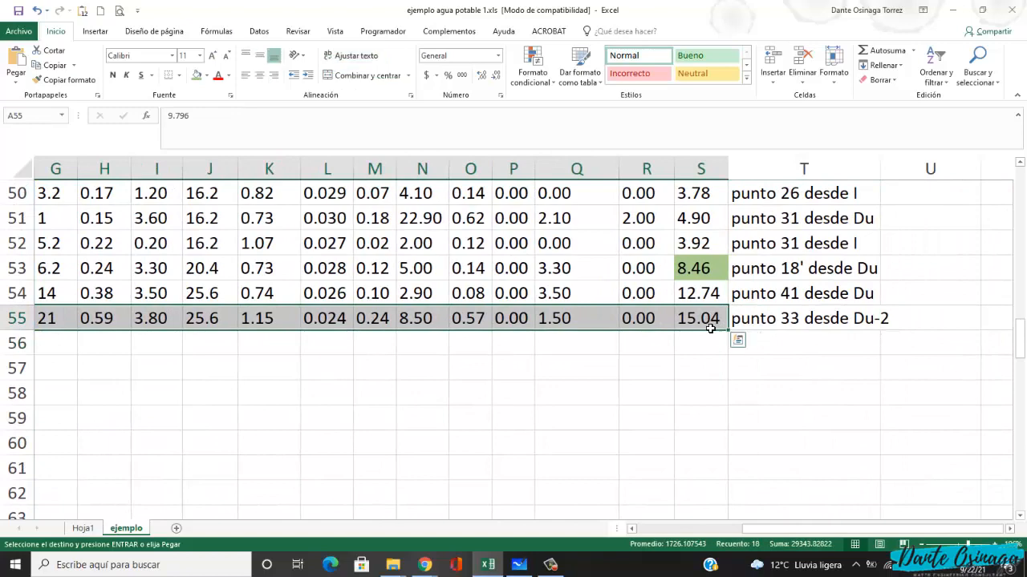
key(ctrl+c)
scroll(565, 388, down, 2)
scroll(565, 387, down, 14)
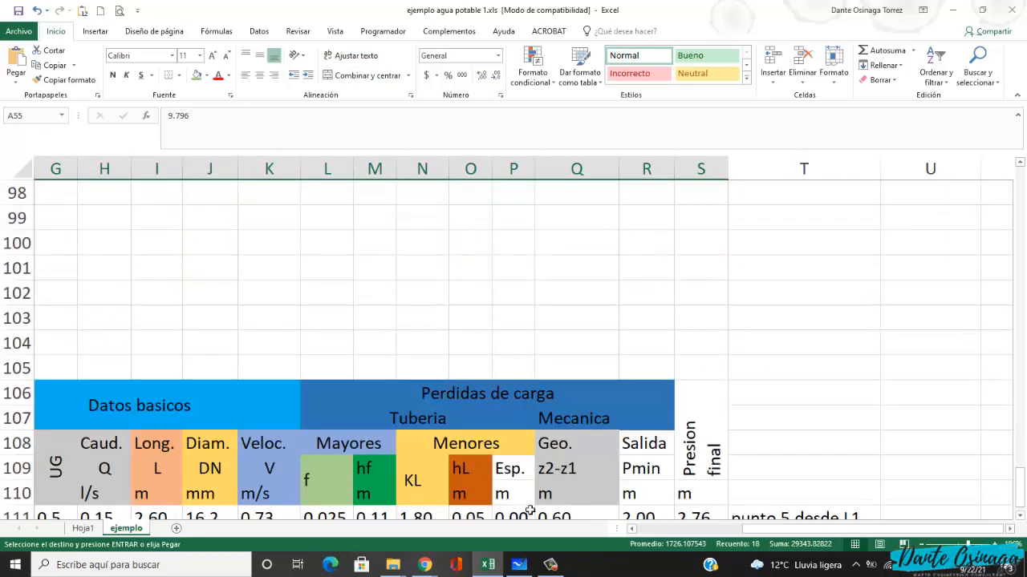
click(661, 533)
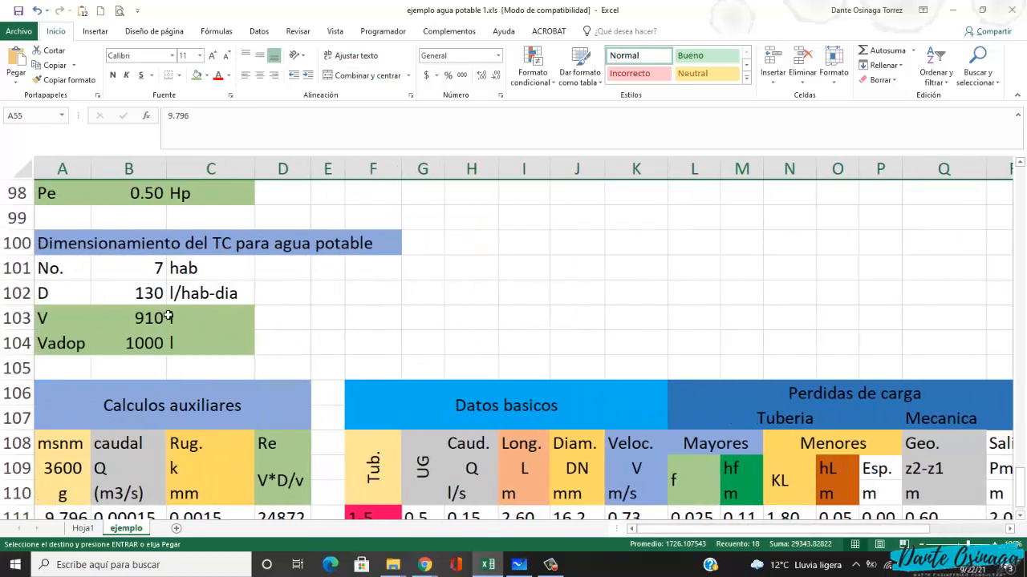
scroll(186, 326, down, 5)
scroll(186, 326, up, 2)
click(80, 295)
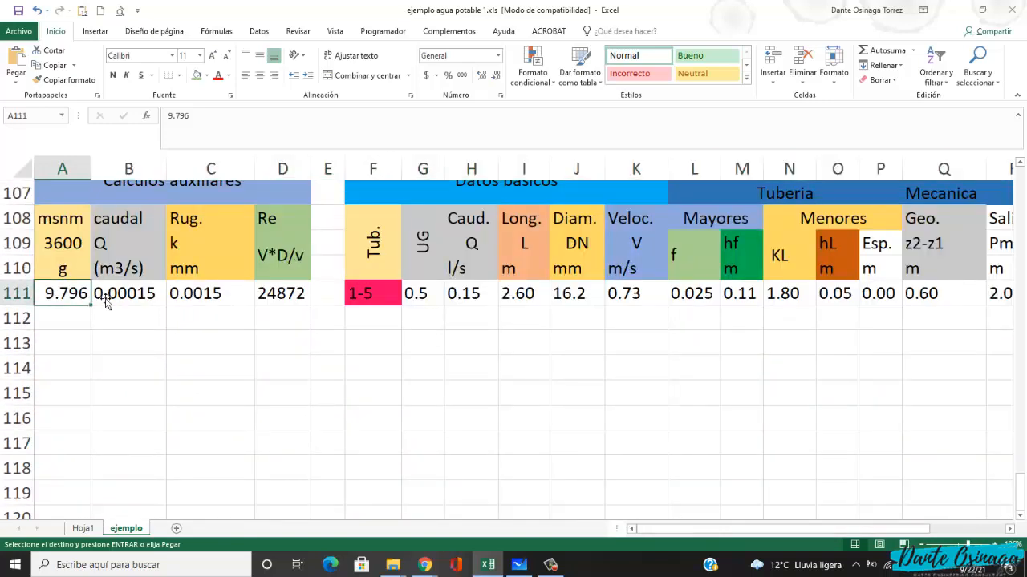
key(ctrl+v)
click(398, 346)
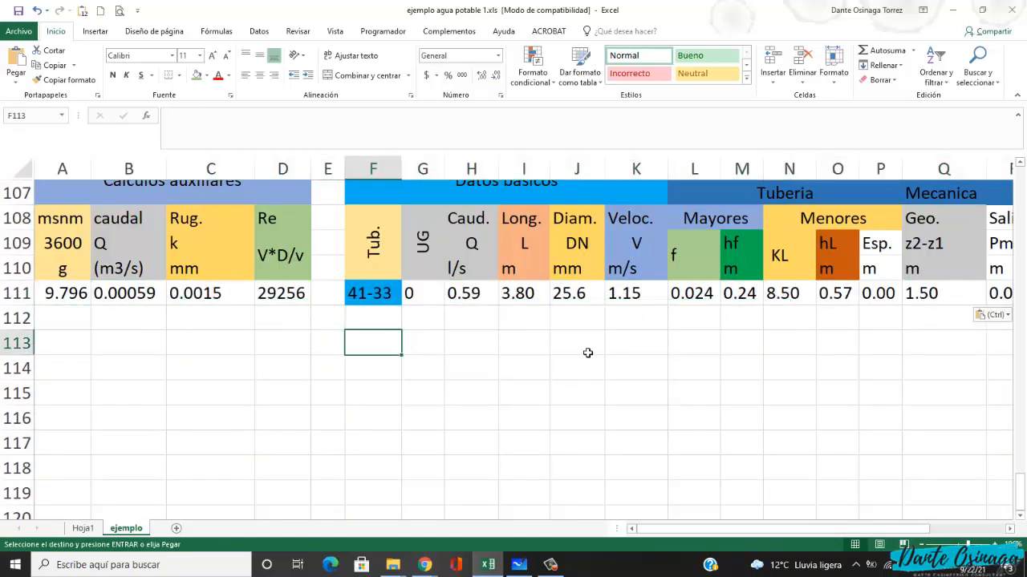
click(489, 397)
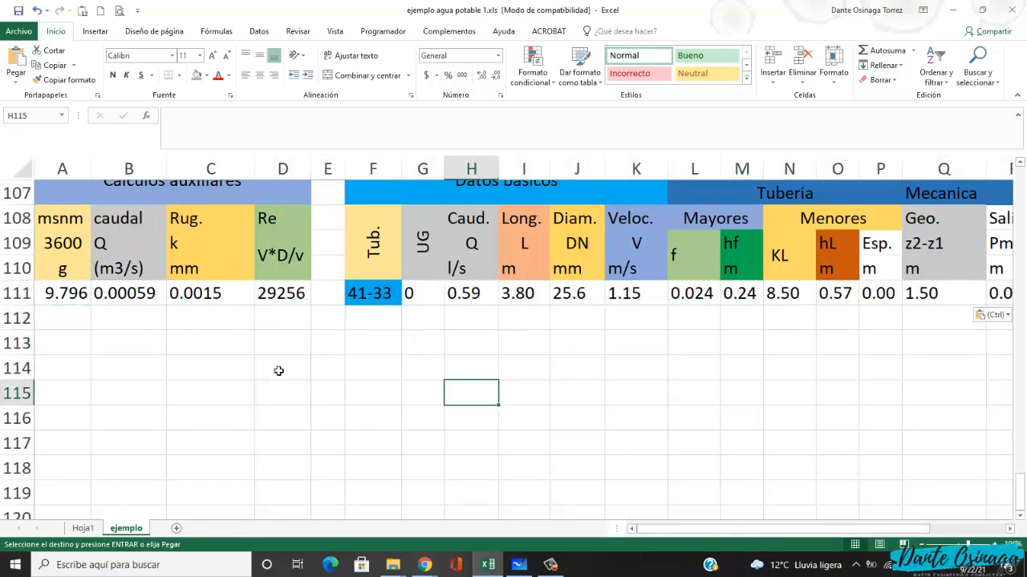
- Insert a blank row at row 105, between the Vadop row and the copied table header
scroll(192, 342, up, 2)
click(80, 296)
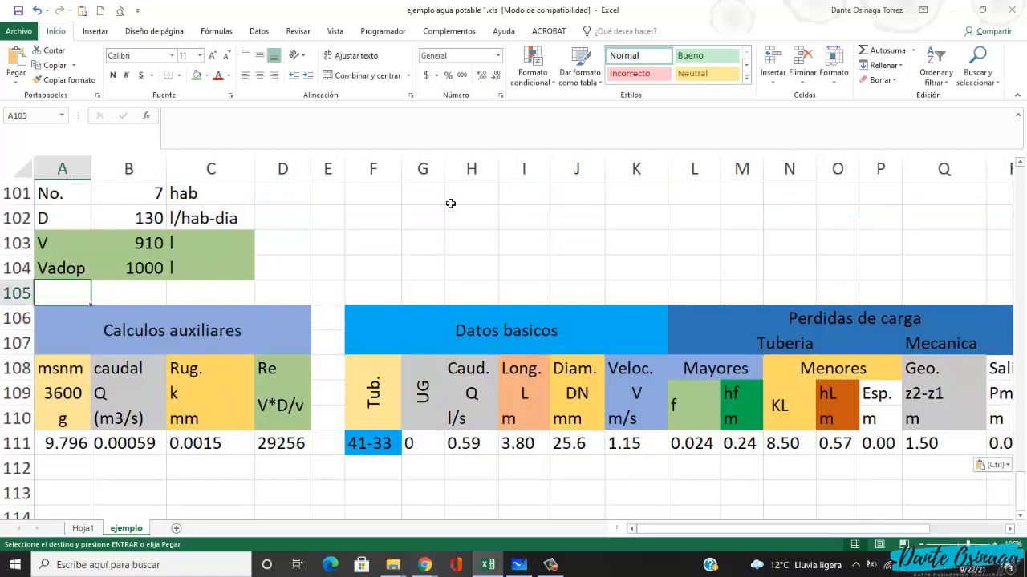
click(31, 302)
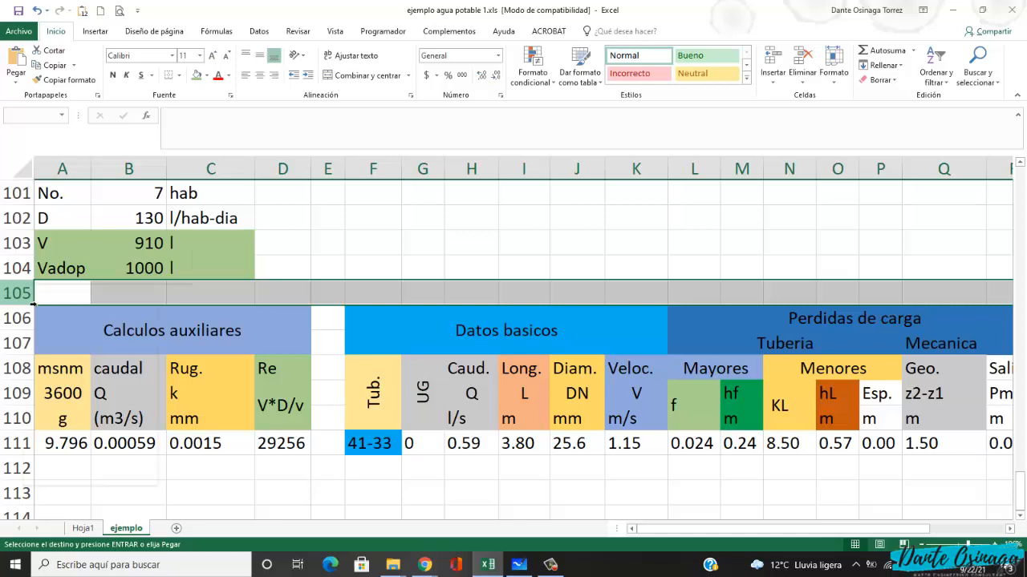
right_click(33, 304)
click(68, 383)
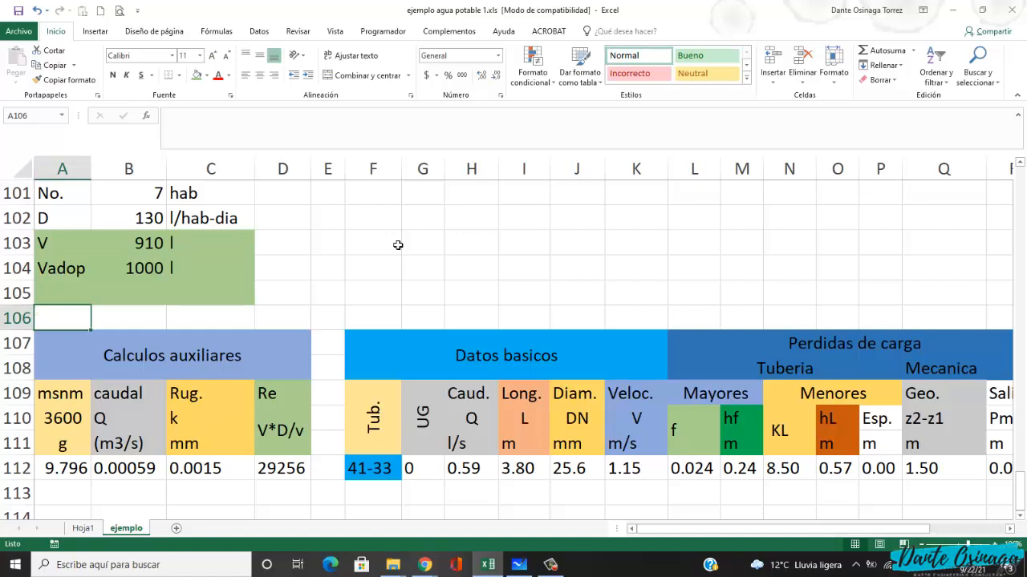
- Enter the title "Tuberia Acometida o de ingreso del Medidor al TC" in cell A106 above the copied table
text(Tuber)
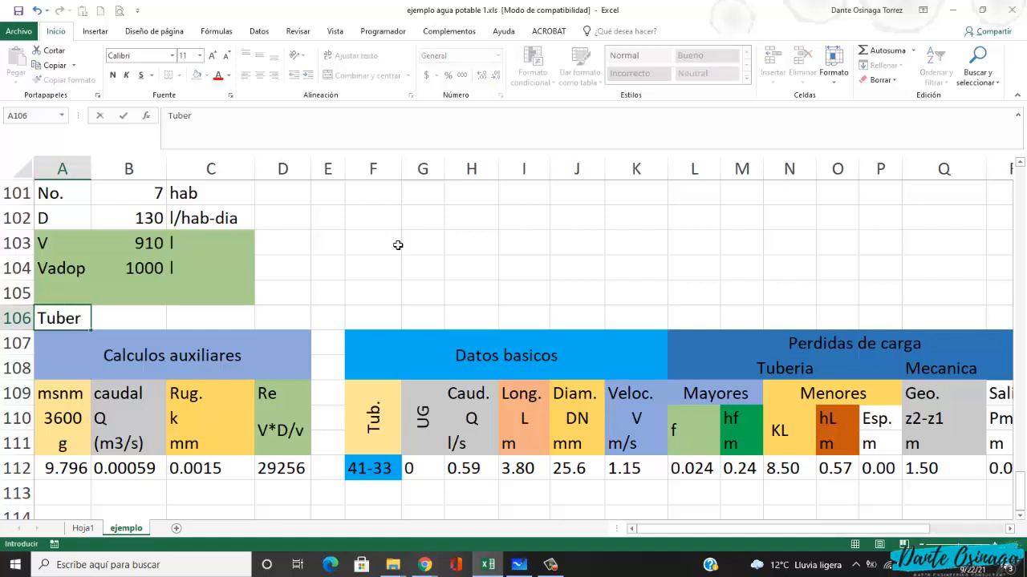
text(ia Acomet)
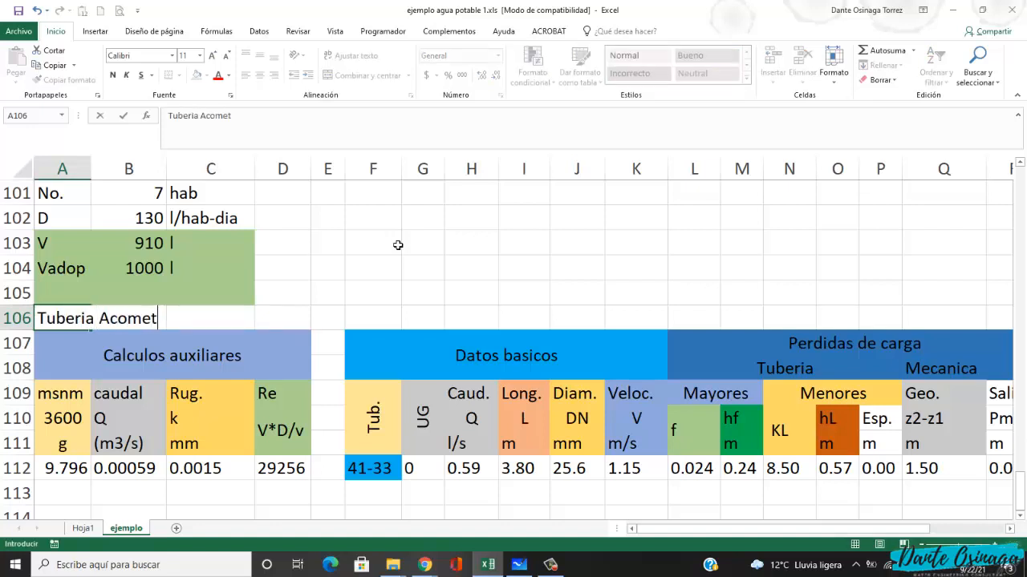
text(ida o de ingreso )
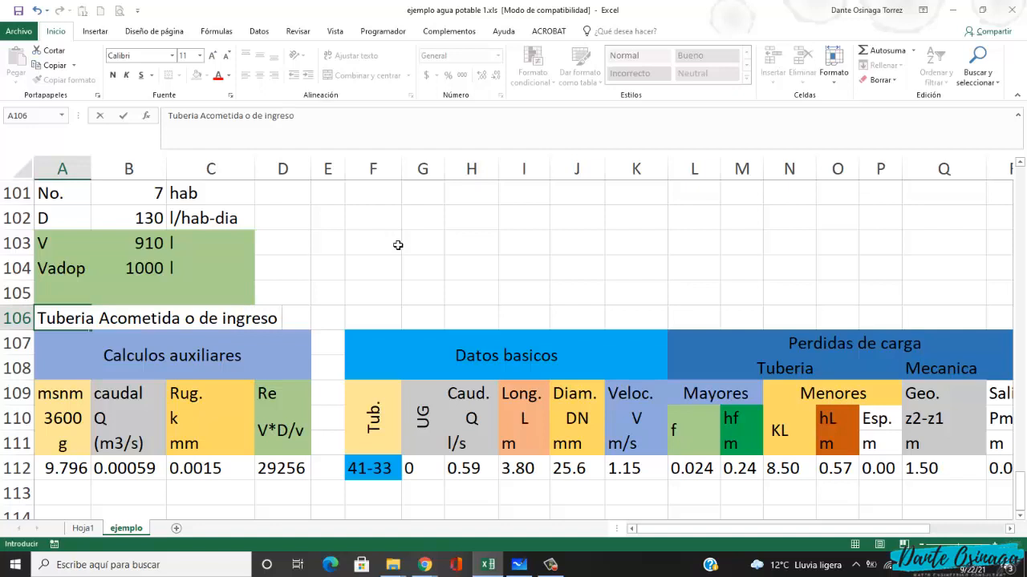
text(del Med)
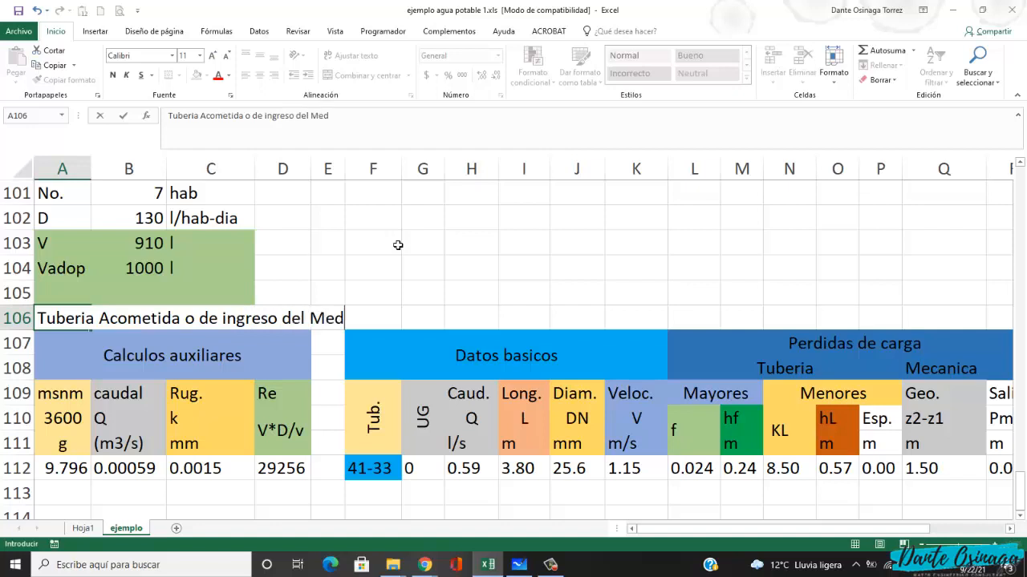
text(idor al TC)
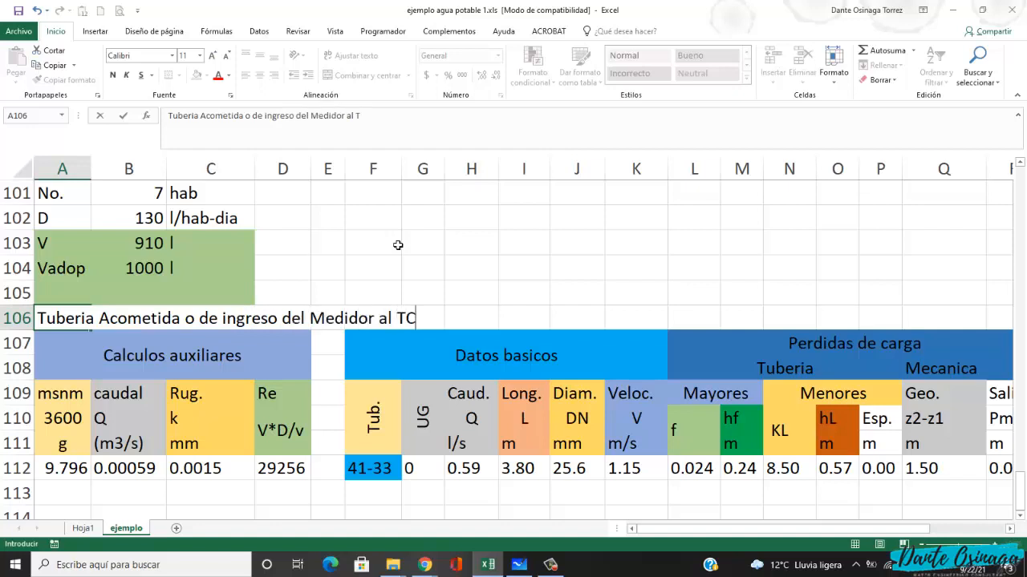
key(Return)
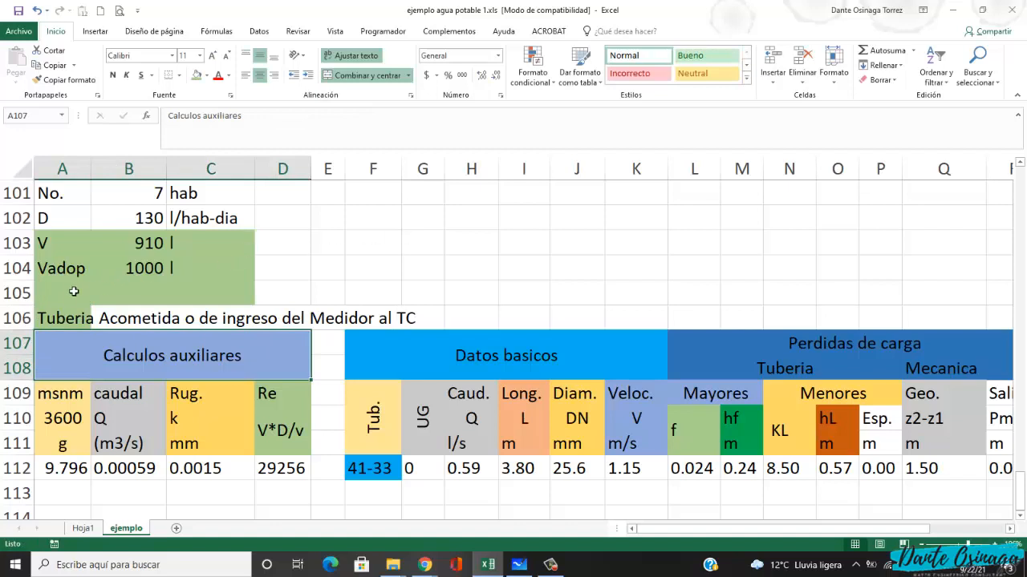
- Remove the fill colour from cells A105 to C106, around the inlet pipe table's title
drag(74, 291, 254, 317)
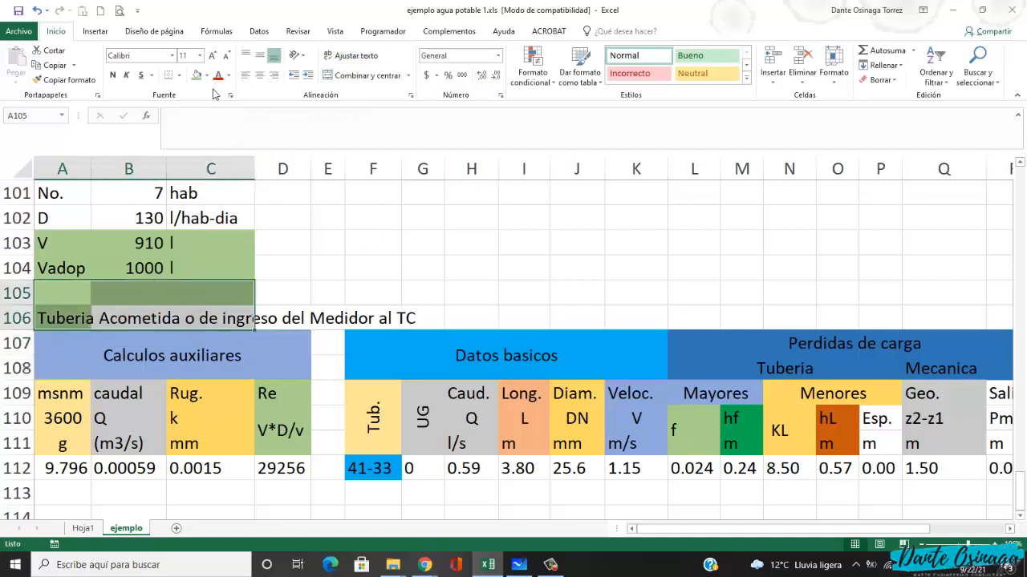
click(206, 75)
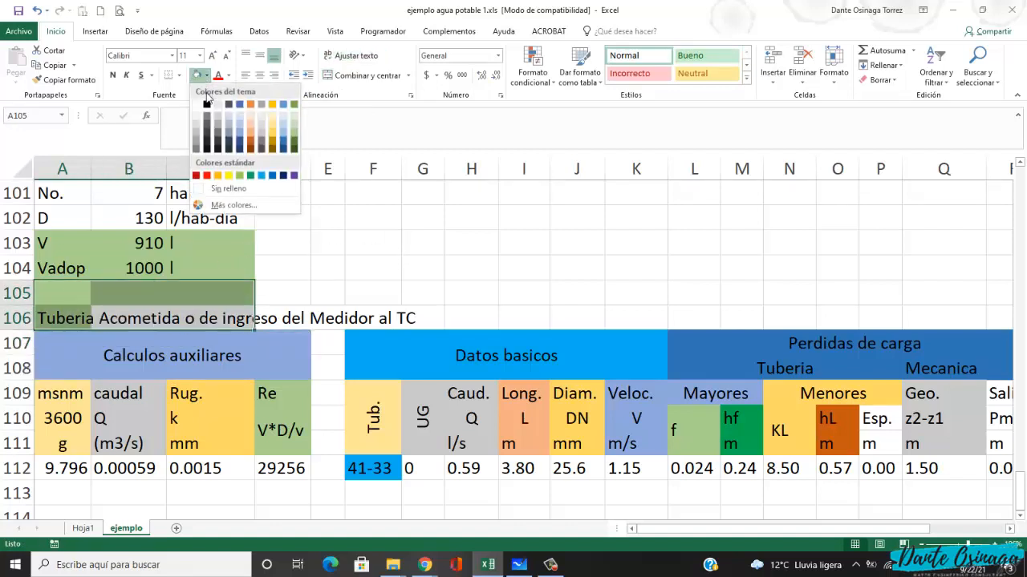
click(215, 188)
click(230, 302)
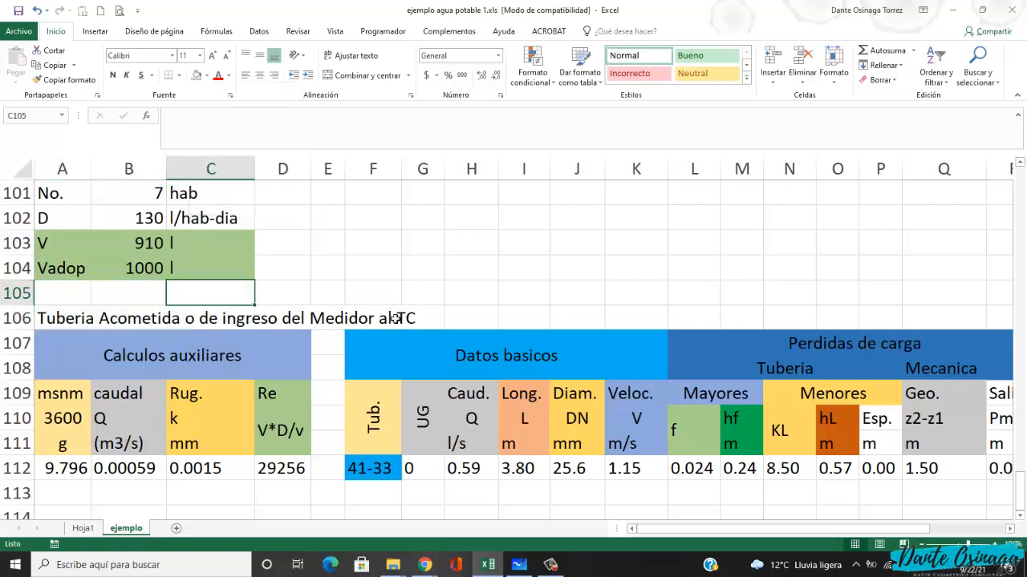
- Switch to Microsoft Whiteboard and check the node numbers of the pipe from the meter to the TC in the isometric diagram
click(107, 353)
scroll(108, 353, down, 1)
click(78, 399)
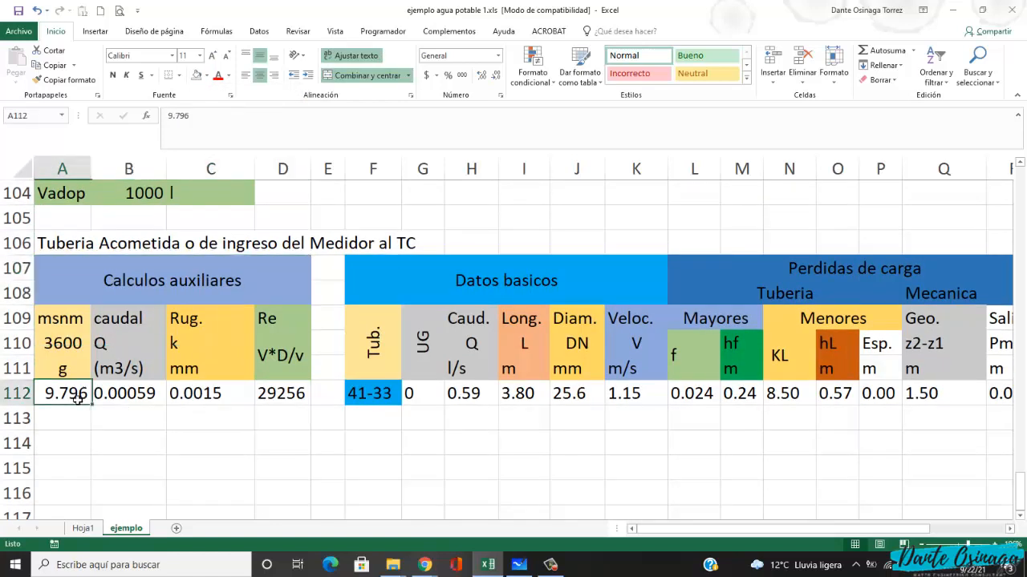
click(365, 402)
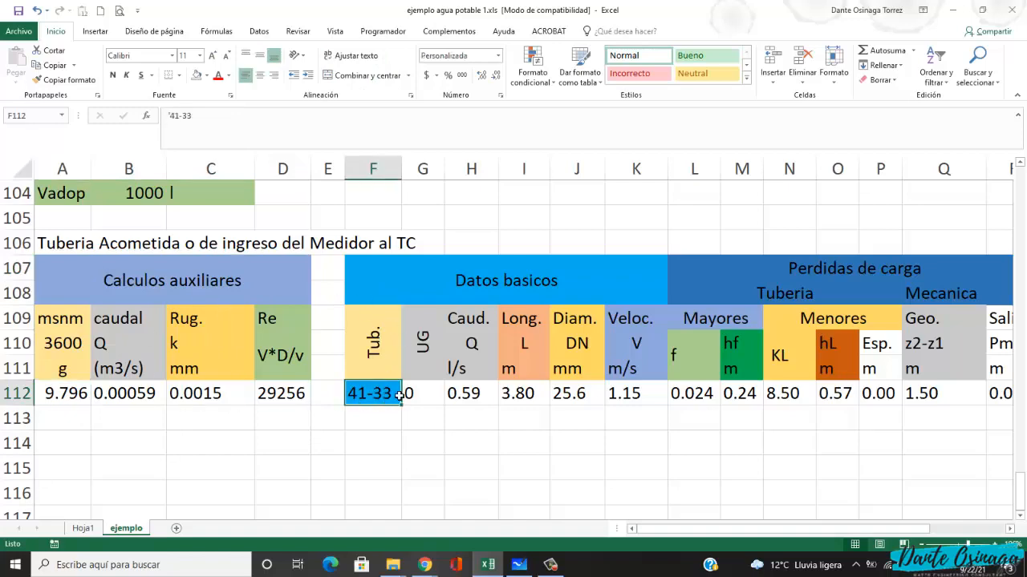
key(alt+Tab)
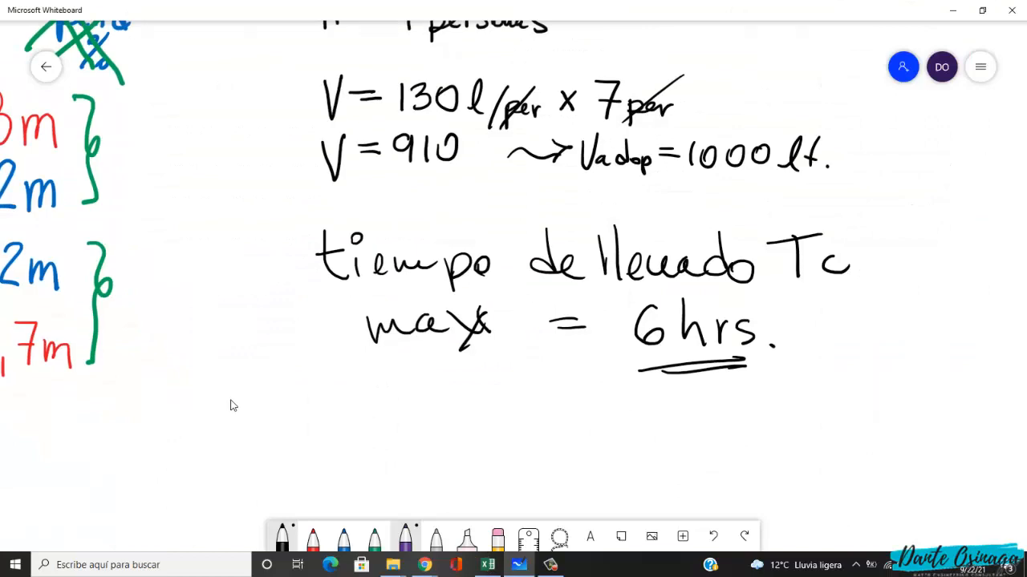
scroll(230, 405, down, 5)
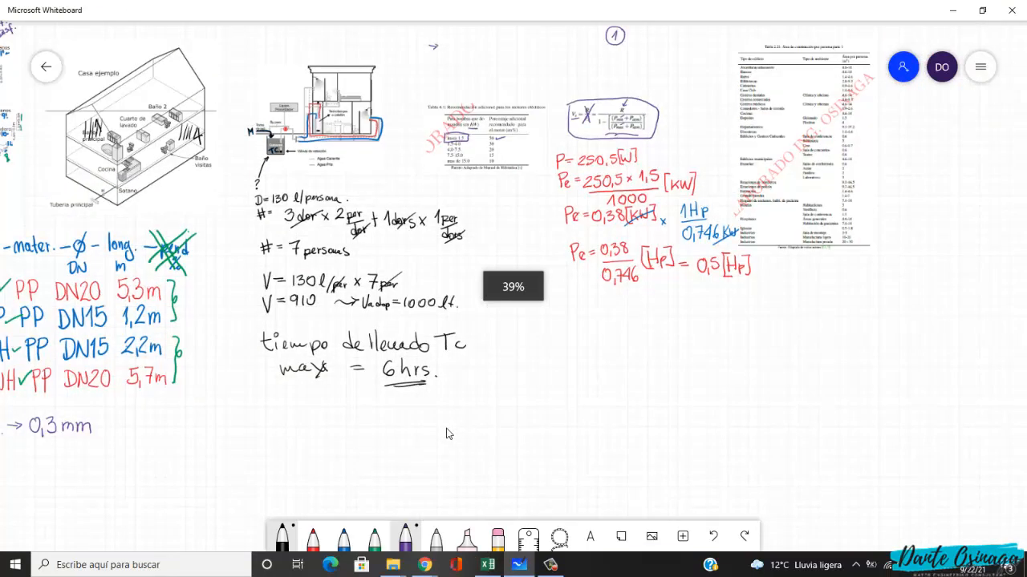
scroll(447, 434, down, 3)
scroll(481, 429, up, 2)
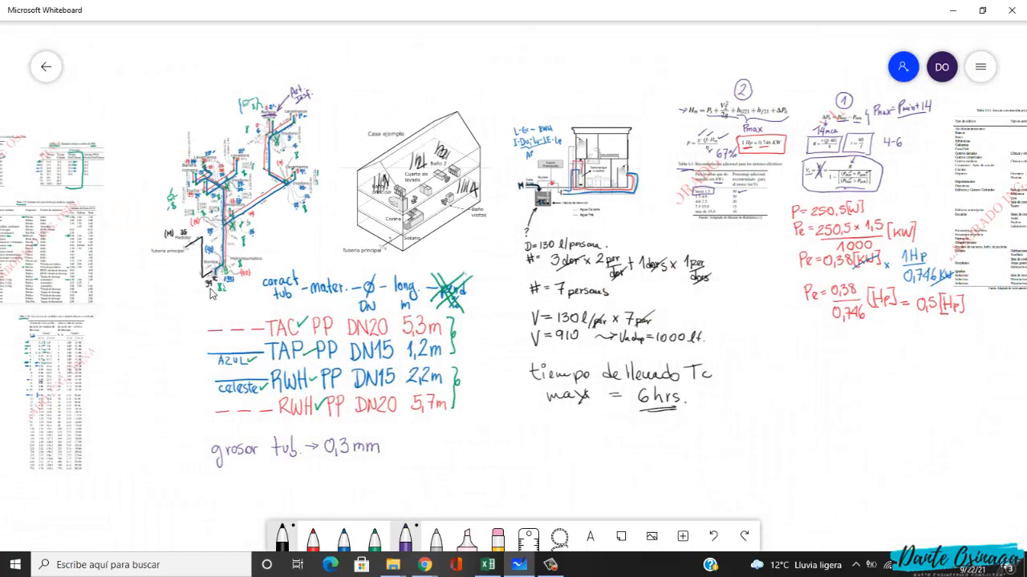
scroll(213, 293, up, 1)
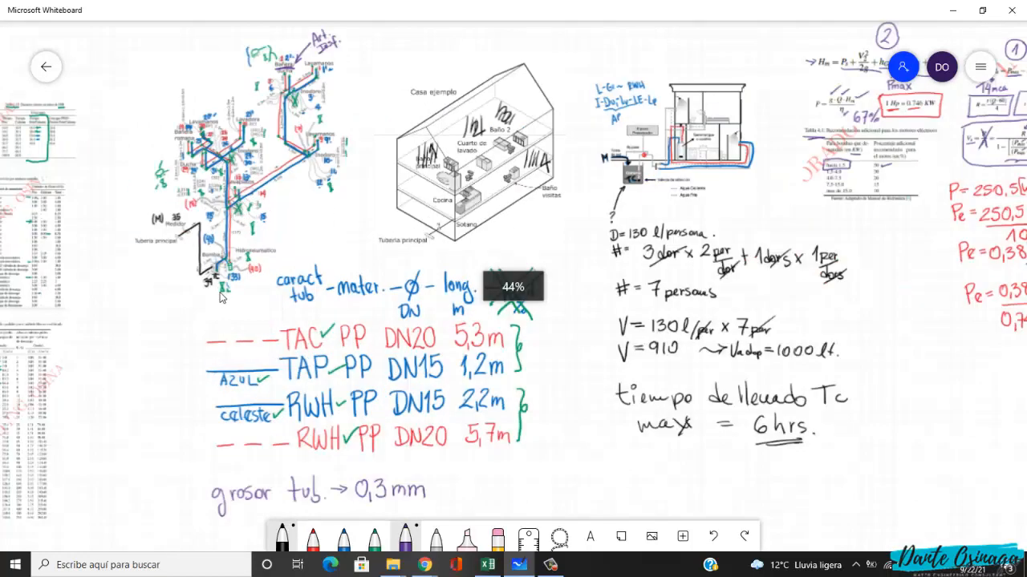
scroll(221, 297, up, 1)
- Return to Excel and change the pipe label in cell F112 to 35-34
key(alt+Tab)
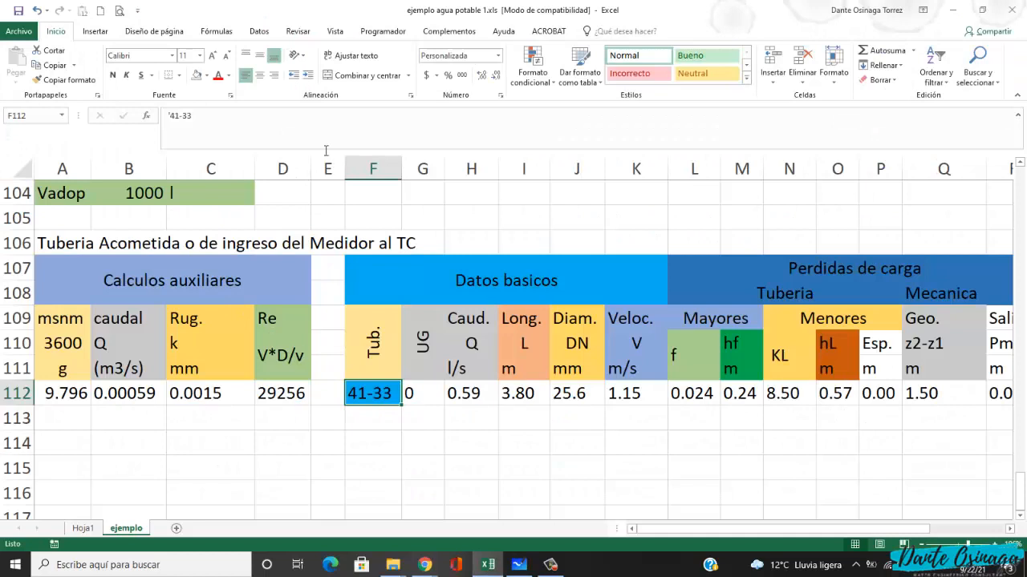
click(248, 124)
key(BackSpace)
key(BackSpace)
key(BackSpace)
key(BackSpace)
key(BackSpace)
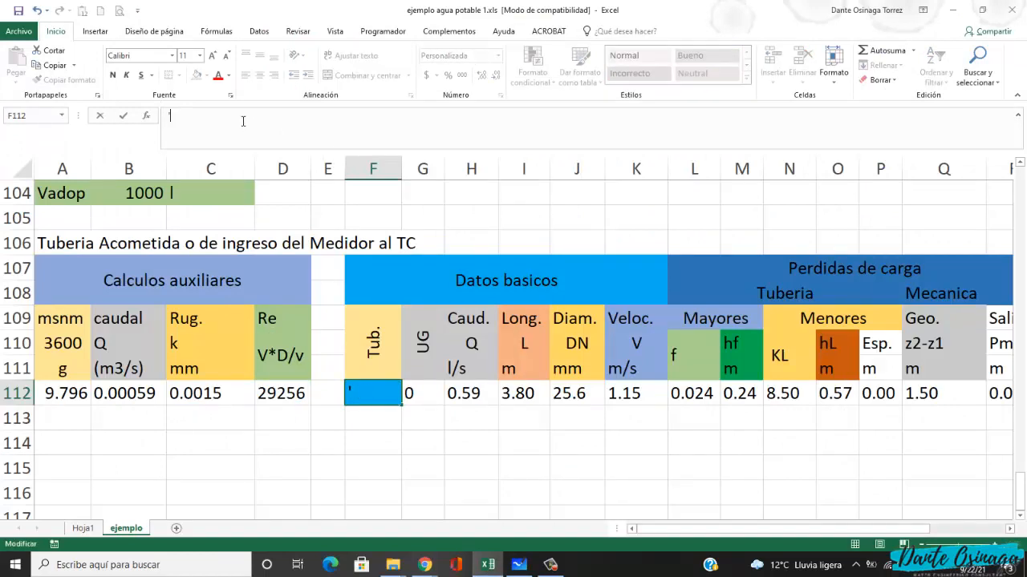
text(35-34)
key(Tab)
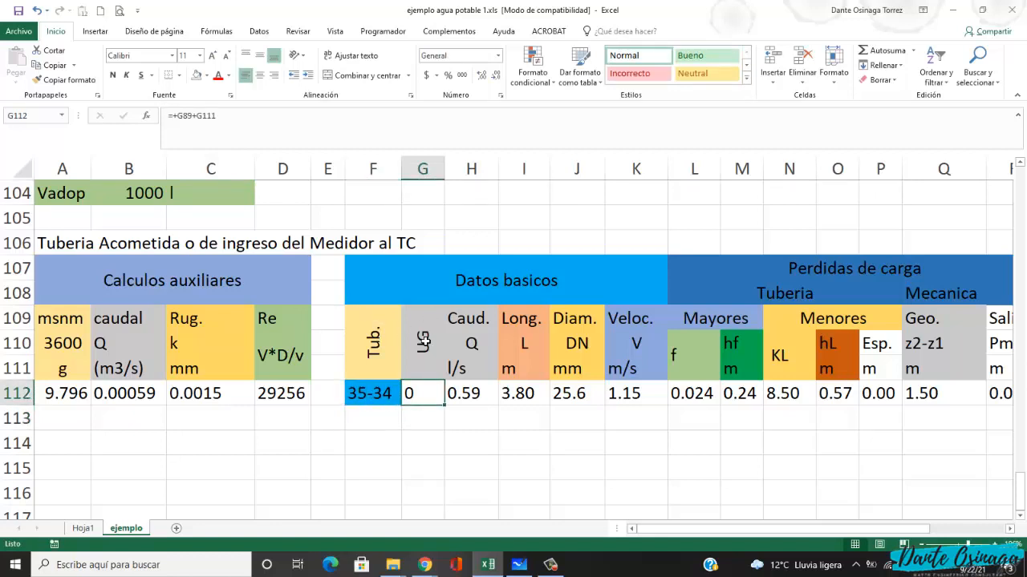
- Replace the UG formula of pipe 35-34 in cell G112 with a dash
key(Right)
key(Left)
key(F2)
key(BackSpace)
key(BackSpace)
key(BackSpace)
key(BackSpace)
key(BackSpace)
key(BackSpace)
key(BackSpace)
key(BackSpace)
key(BackSpace)
key(BackSpace)
text(-)
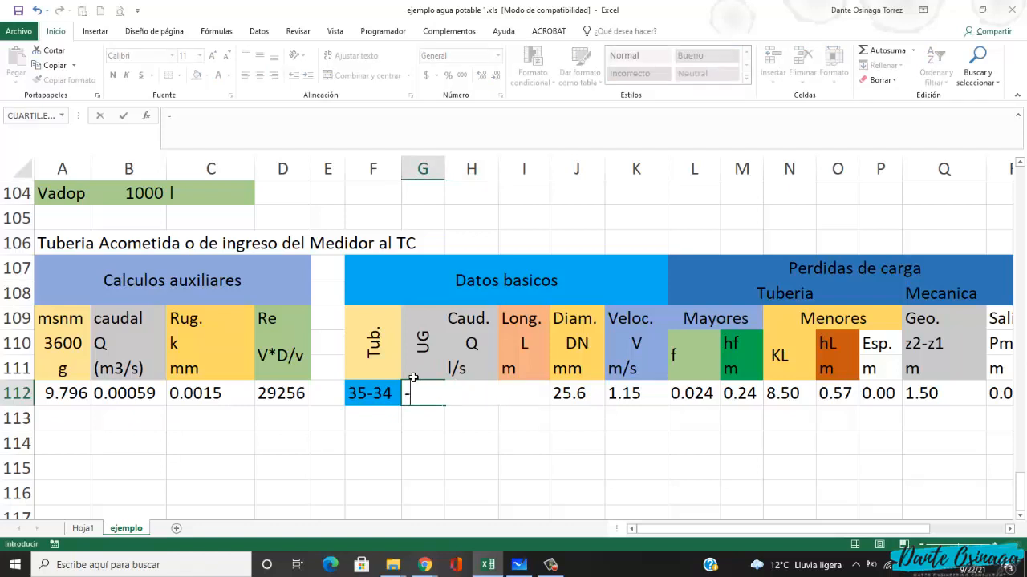
key(Return)
key(Up)
key(Up)
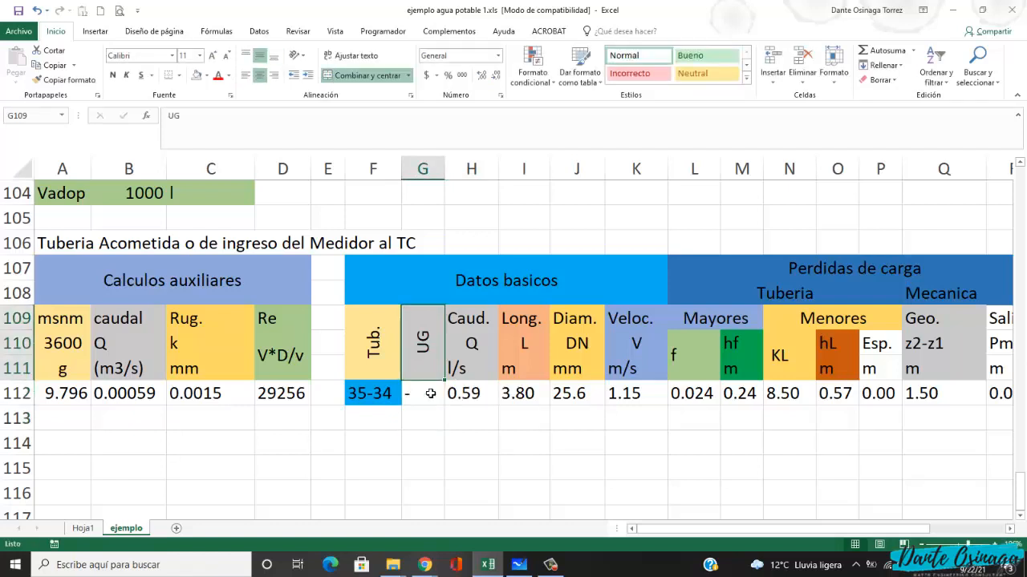
- Examine the cells of row 112 from the flow column H to the hf column M
key(Down)
key(Right)
key(Right)
key(Right)
key(Right)
key(Right)
key(Right)
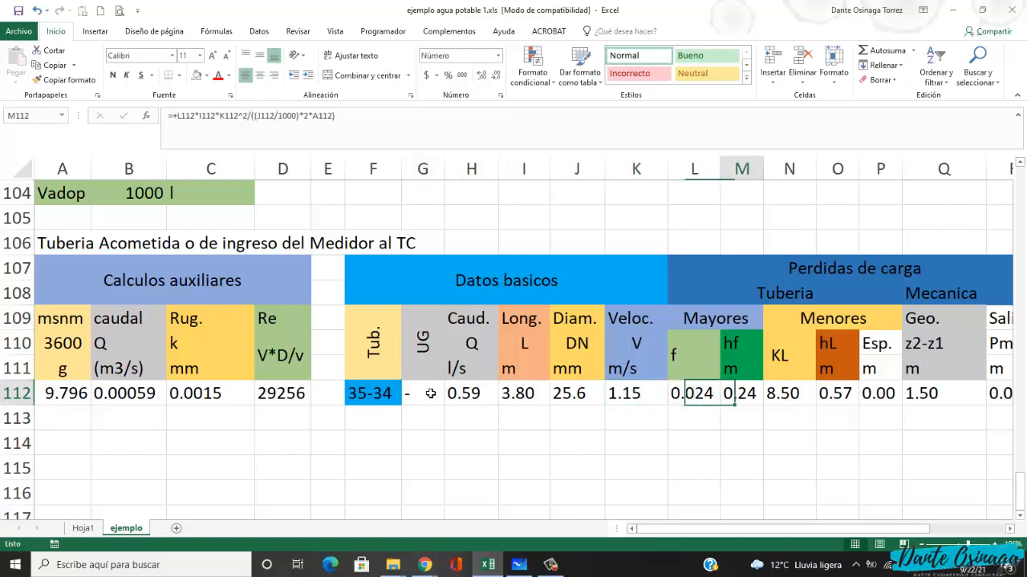
key(Left)
key(Left)
key(Left)
key(Left)
key(Left)
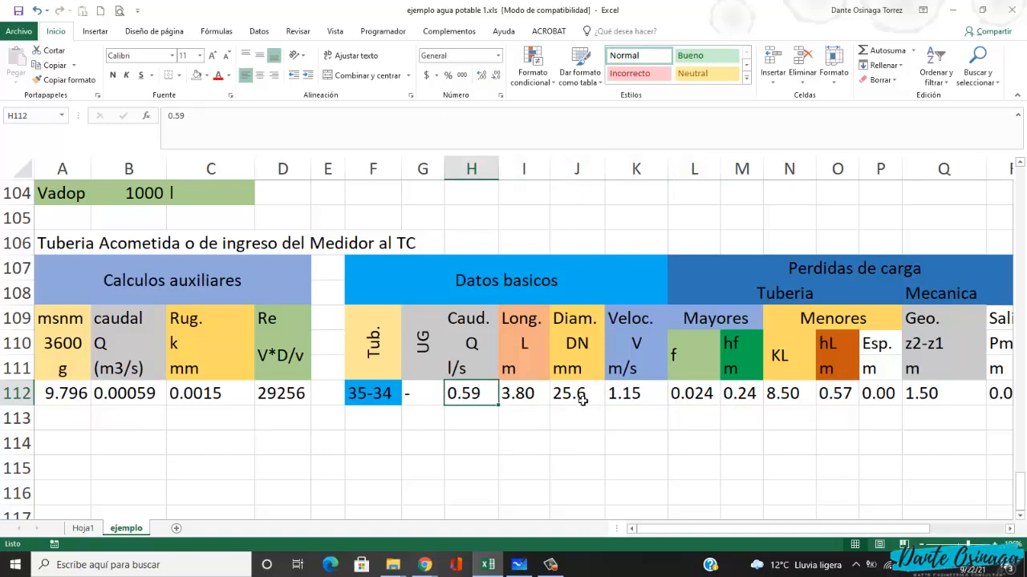
- Switch to Microsoft Whiteboard and handwrite Q = V/t = 1000 lt / 6 hrs below the maximum filling time note
key(alt+Tab)
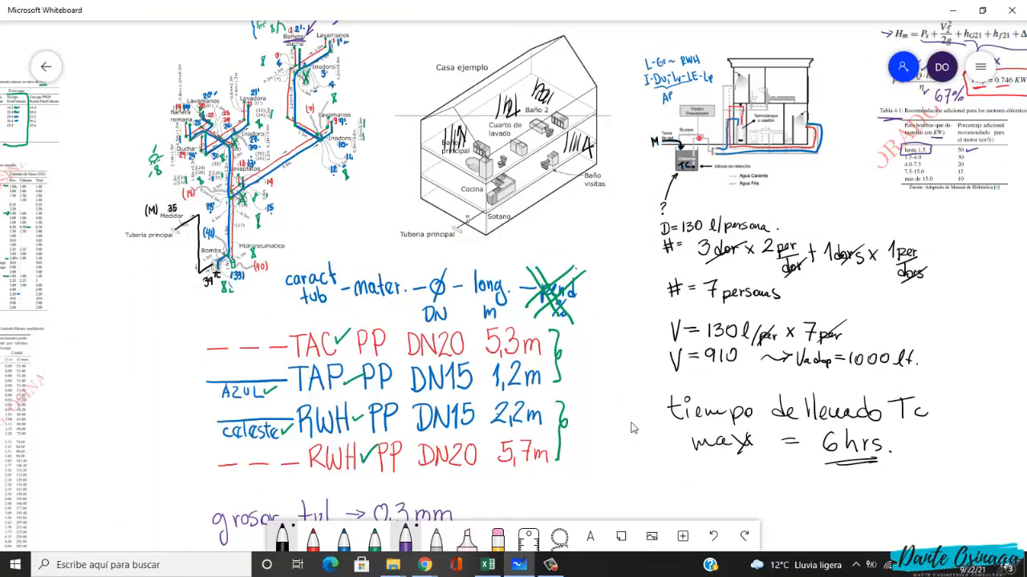
scroll(573, 292, down, 2)
scroll(572, 293, right, 1)
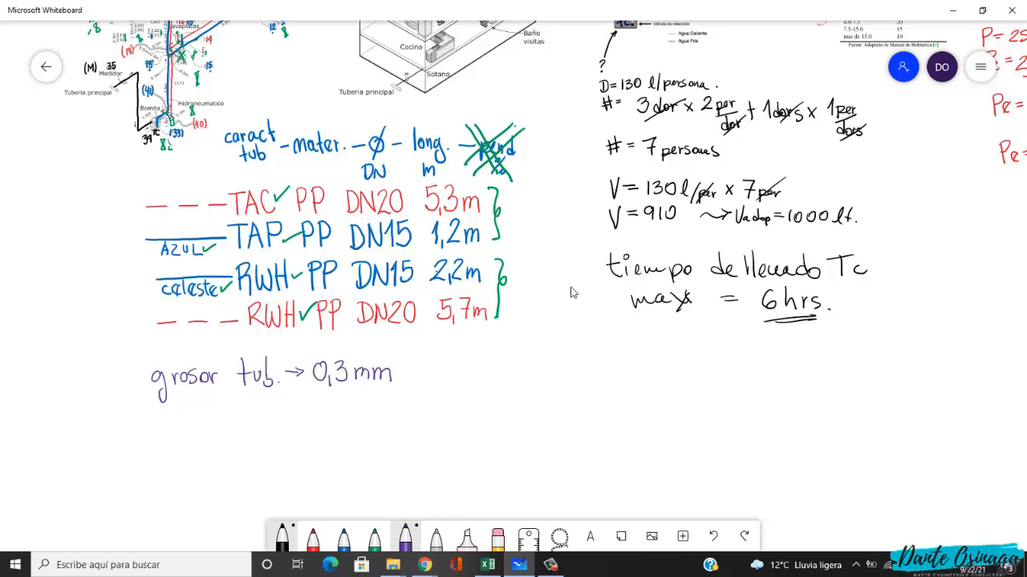
mouse_move(632, 346)
mouse_down()
mouse_move(628, 378)
mouse_move(640, 390)
mouse_up()
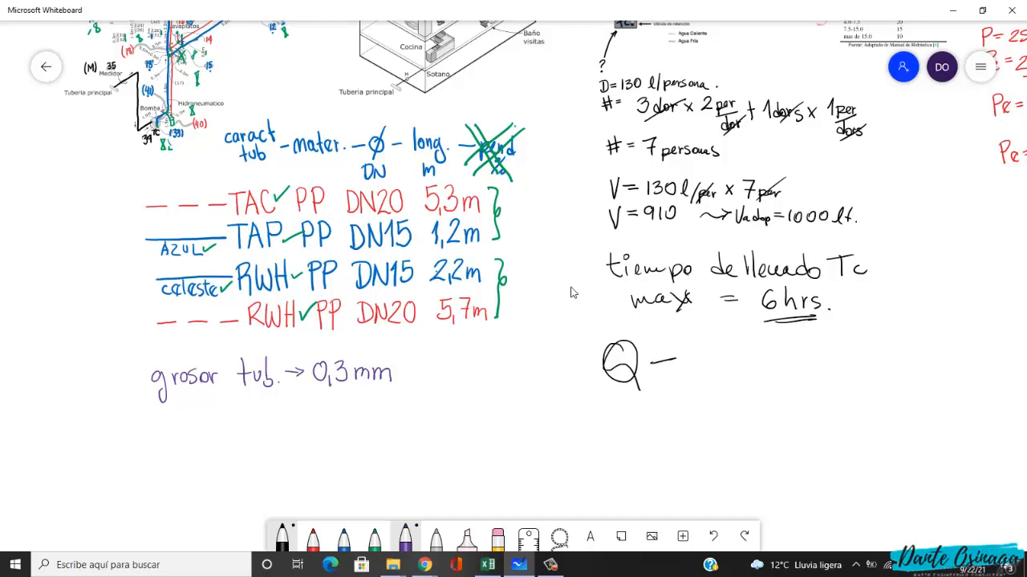
drag(696, 348, 719, 348)
mouse_move(695, 387)
mouse_down()
mouse_move(736, 377)
mouse_move(741, 421)
mouse_up()
drag(709, 401, 738, 399)
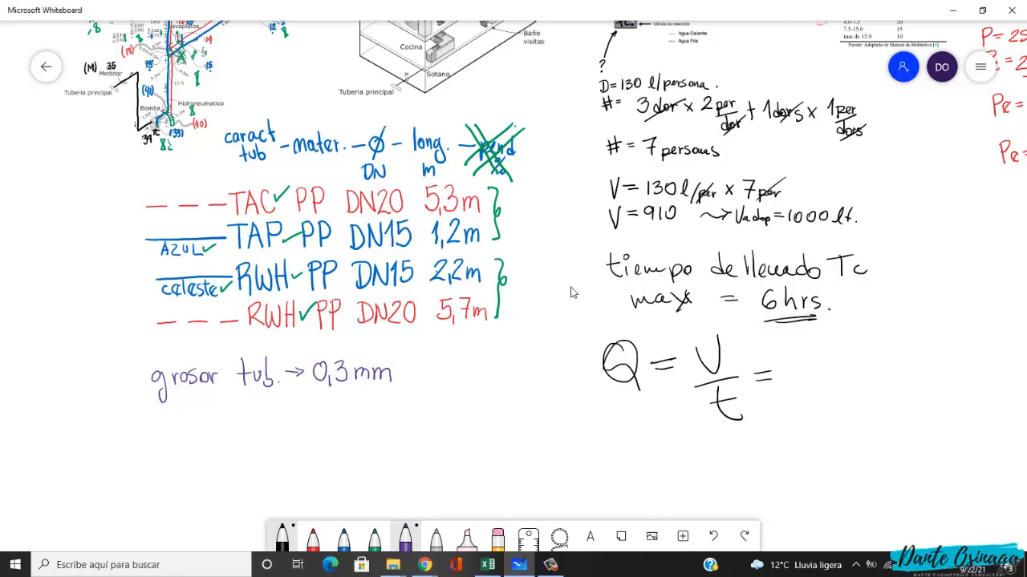
mouse_move(817, 348)
mouse_down()
mouse_move(866, 345)
mouse_move(906, 365)
mouse_up()
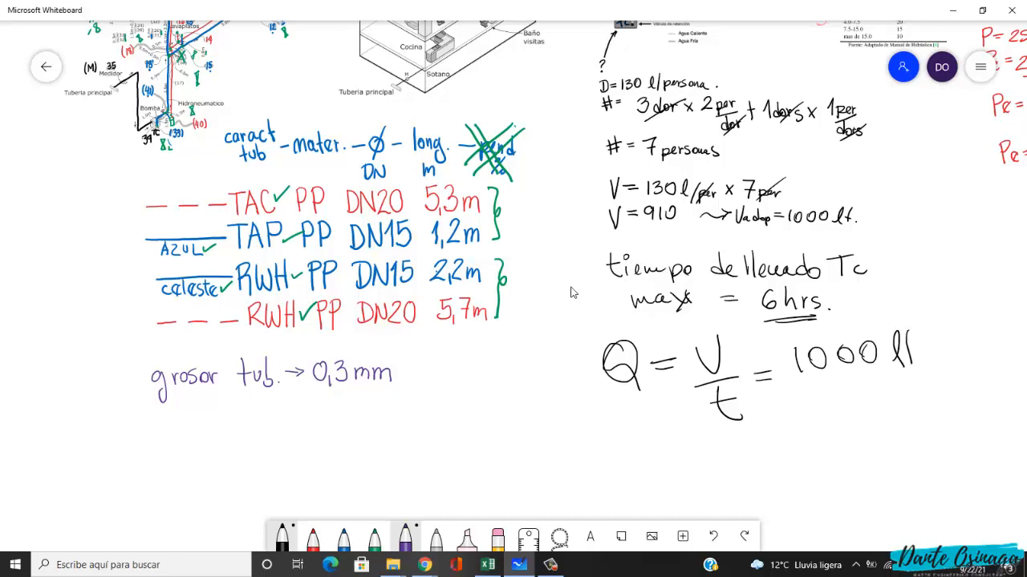
drag(823, 382, 917, 373)
drag(842, 390, 826, 408)
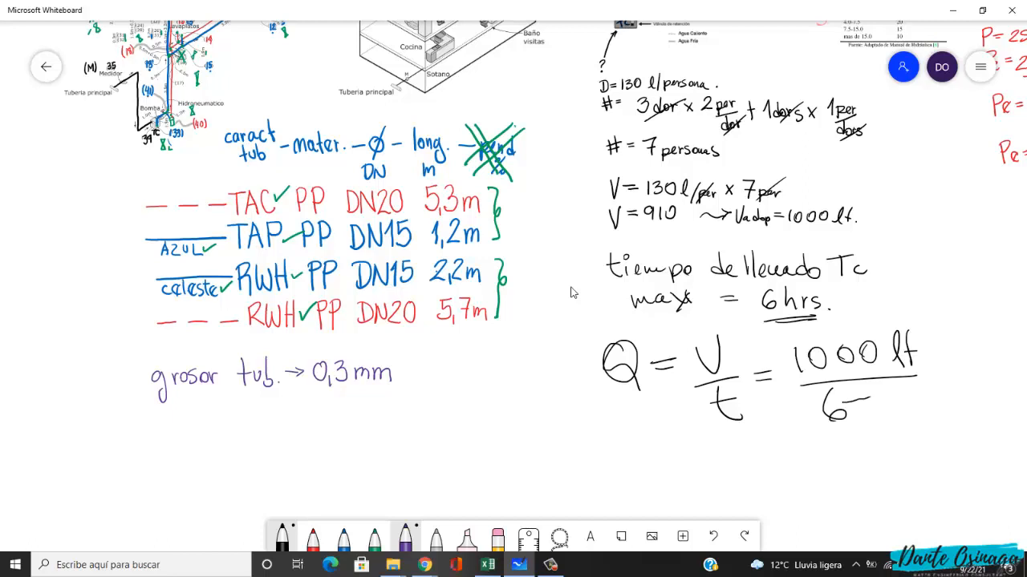
drag(903, 411, 913, 399)
- Extend the flow expression after 1000 lt / 6 hrs with a multiplication by 1 hr over 24
scroll(561, 446, down, 2)
scroll(521, 445, right, 8)
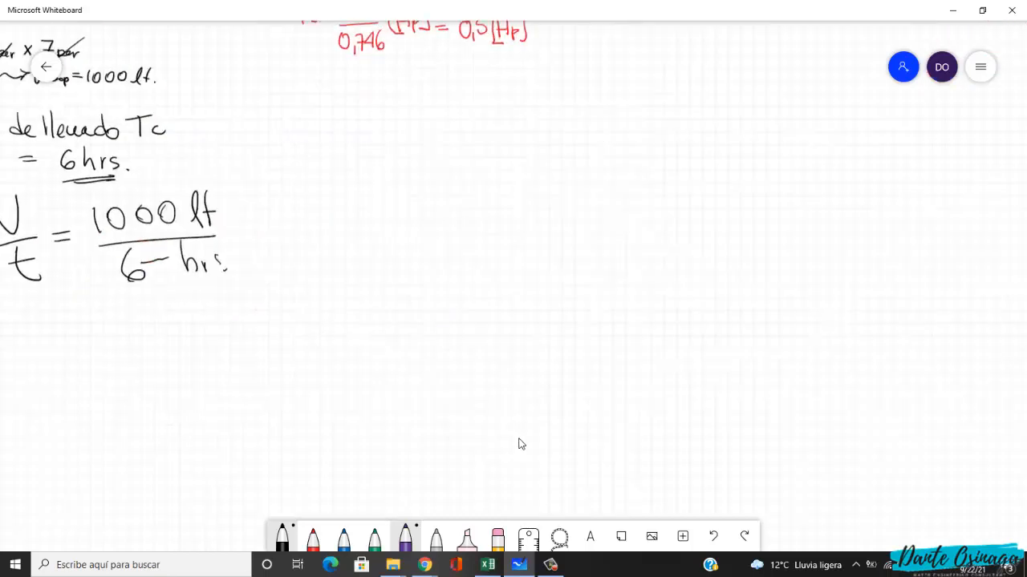
drag(517, 446, 735, 449)
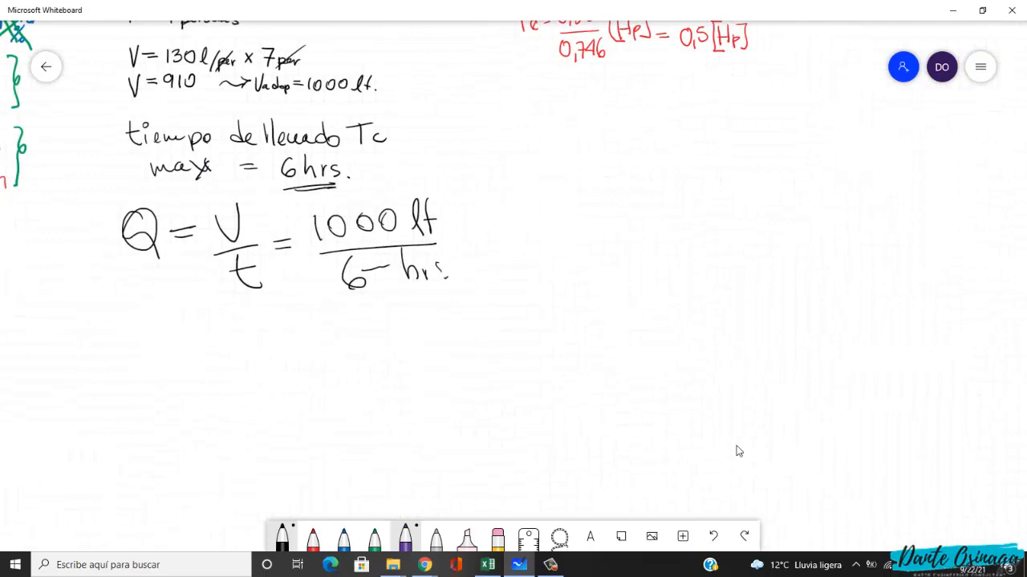
drag(474, 241, 481, 250)
drag(481, 234, 470, 253)
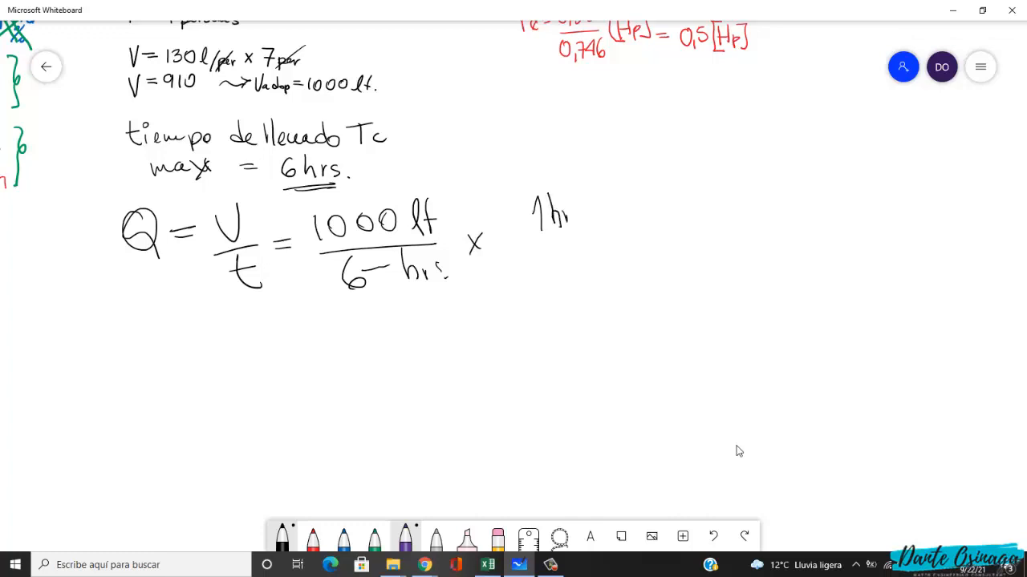
drag(529, 239, 570, 230)
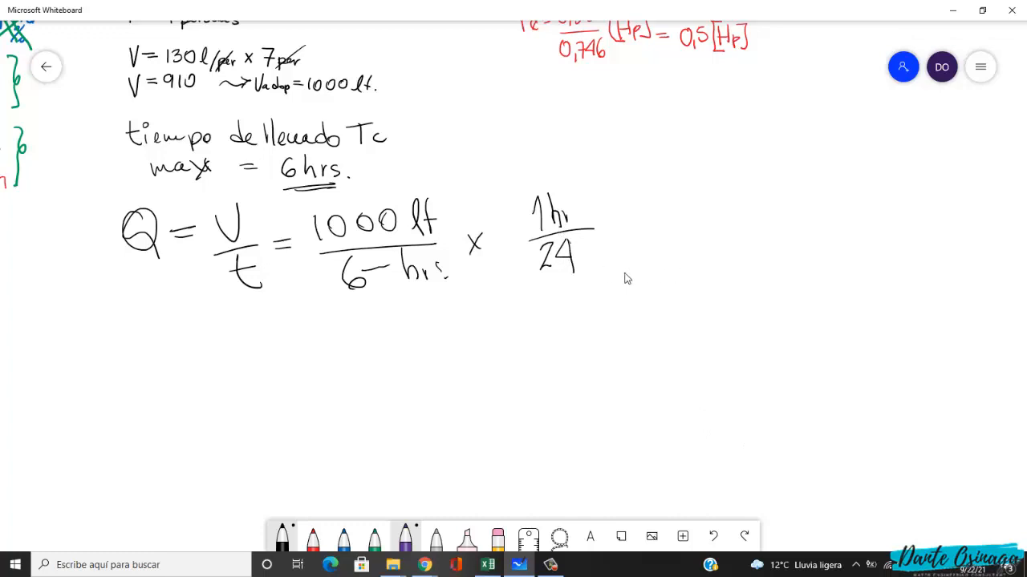
- Replace the denominator 24 with 60 min and multiply by a second conversion factor, 1 min / 60 seg
click(563, 259)
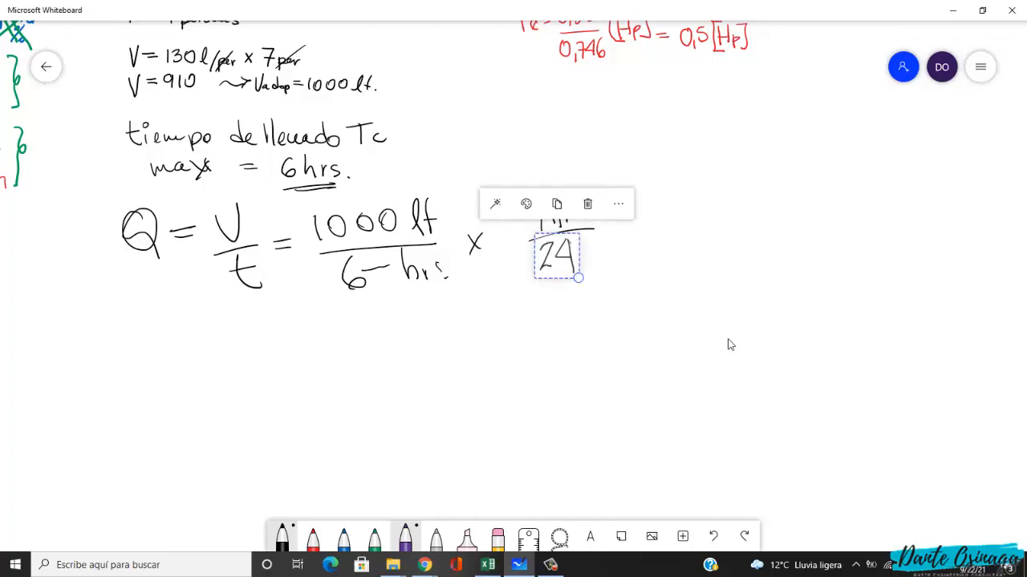
key(Delete)
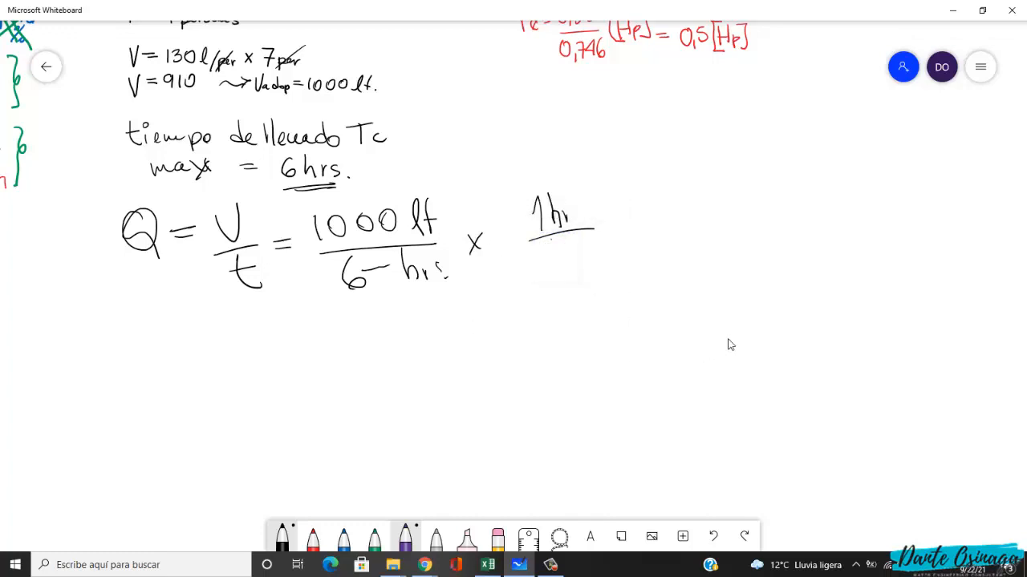
mouse_move(552, 240)
mouse_down()
mouse_move(539, 261)
mouse_move(567, 244)
mouse_up()
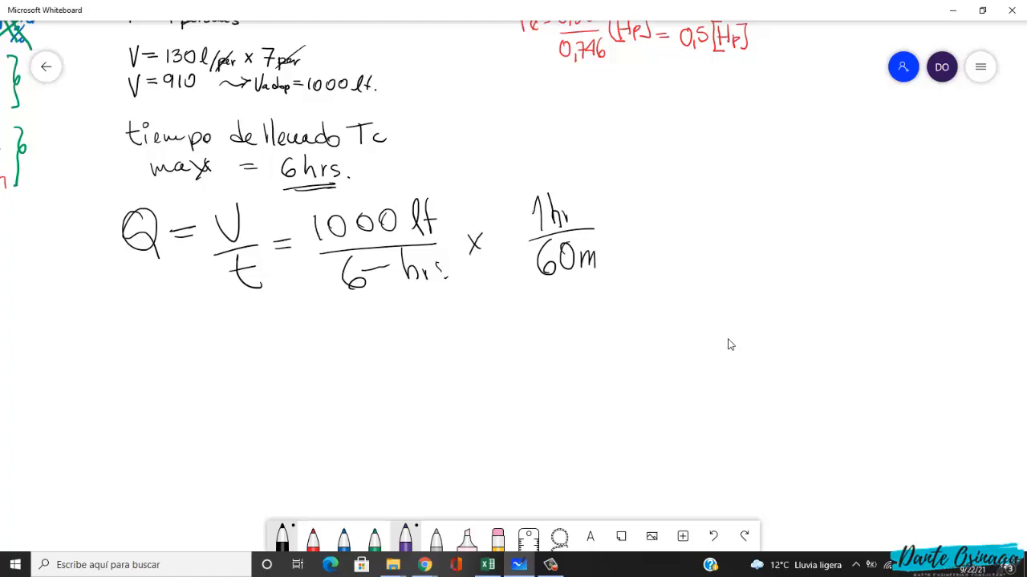
drag(608, 271, 617, 272)
mouse_move(678, 200)
mouse_down()
mouse_move(686, 227)
mouse_move(716, 210)
mouse_move(743, 232)
mouse_move(695, 263)
mouse_move(717, 247)
mouse_move(730, 273)
mouse_move(766, 289)
mouse_up()
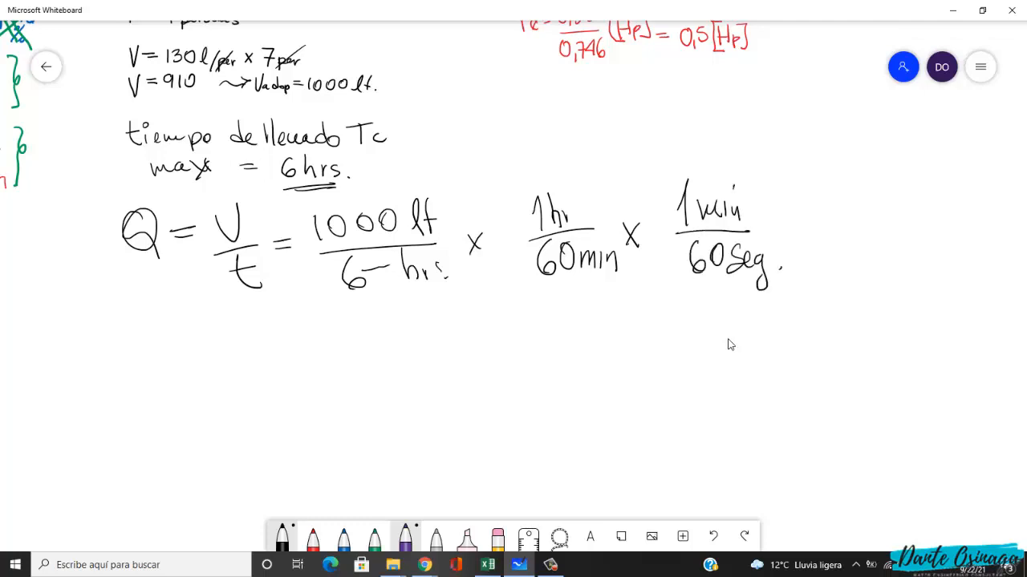
- Strike out the cancelling min and hr units in the flow expression
drag(579, 279, 619, 250)
drag(698, 227, 755, 198)
drag(547, 223, 576, 206)
drag(402, 279, 463, 252)
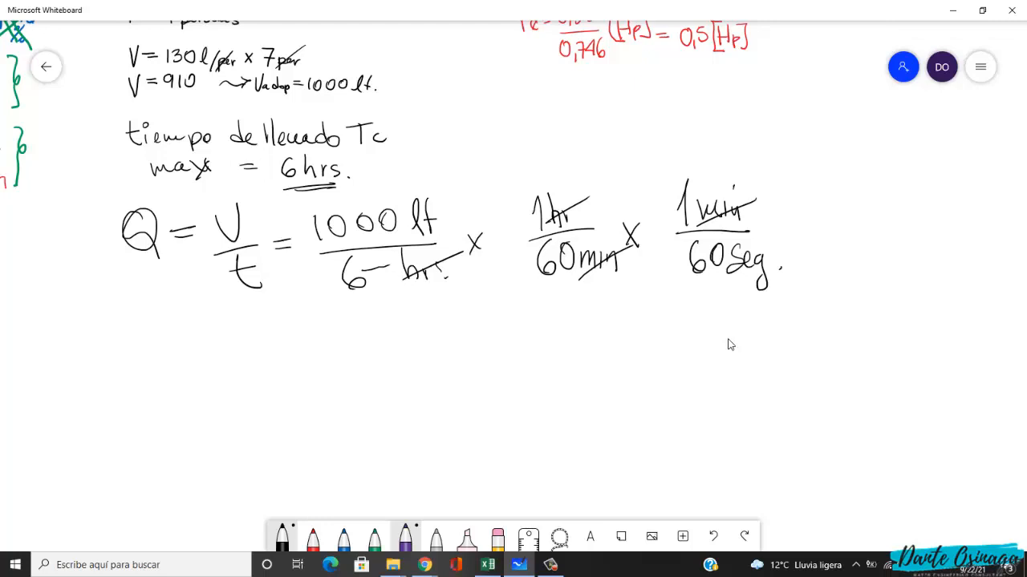
- Write the resulting unit lt/seg in parentheses after the conversion factors and underline the 6 hrs denominator
mouse_move(848, 199)
mouse_down()
mouse_move(842, 242)
mouse_move(871, 239)
mouse_up()
mouse_move(857, 226)
mouse_down()
mouse_move(883, 226)
mouse_move(850, 276)
mouse_move(892, 265)
mouse_move(882, 291)
mouse_up()
drag(904, 218, 895, 289)
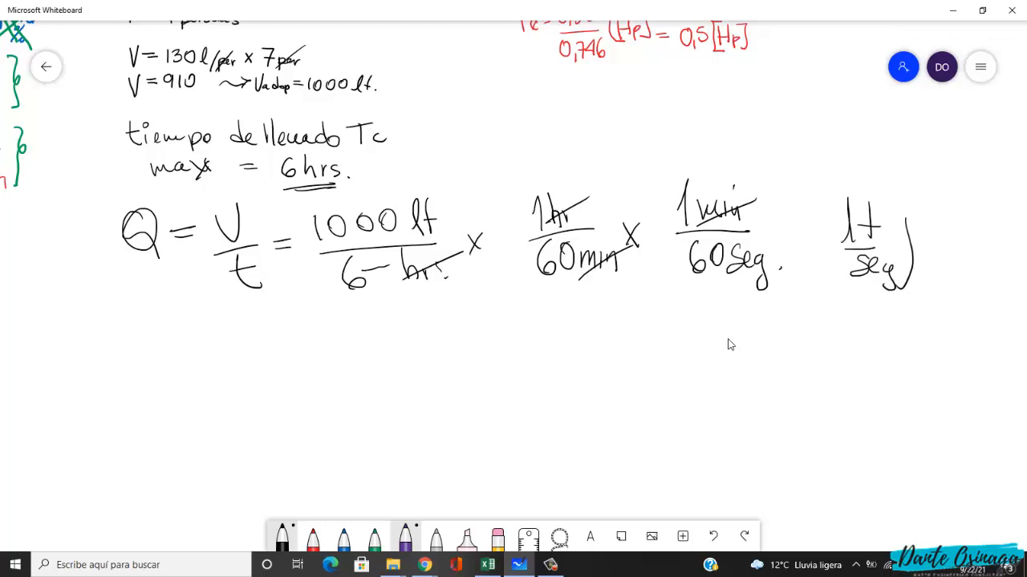
drag(837, 209, 839, 284)
mouse_move(357, 290)
mouse_down()
mouse_move(377, 298)
mouse_move(443, 289)
mouse_up()
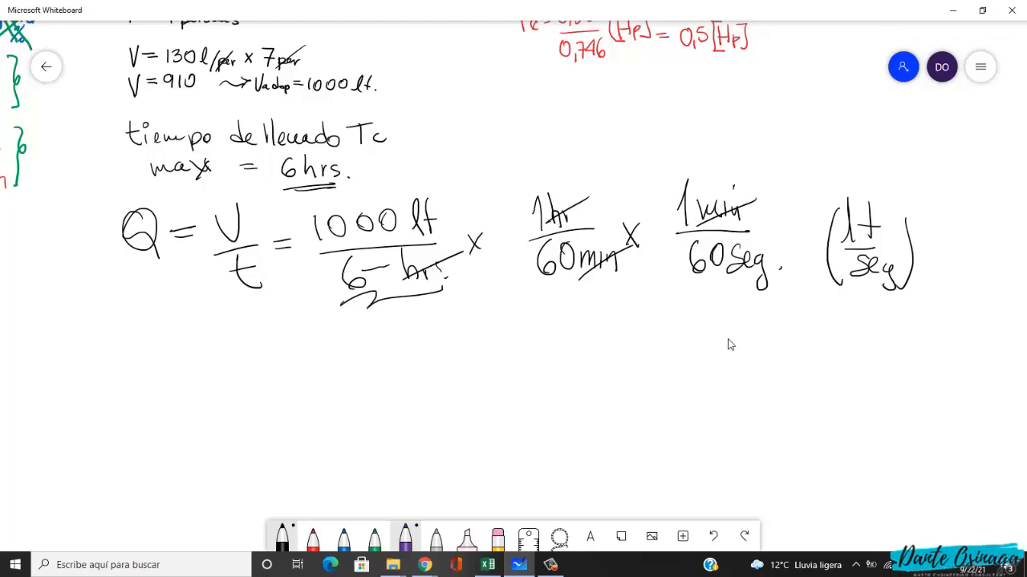
- Switch to the Excel workbook and replace the flow of pipe 35-34 with the formula 1000/6/60/60
click(488, 565)
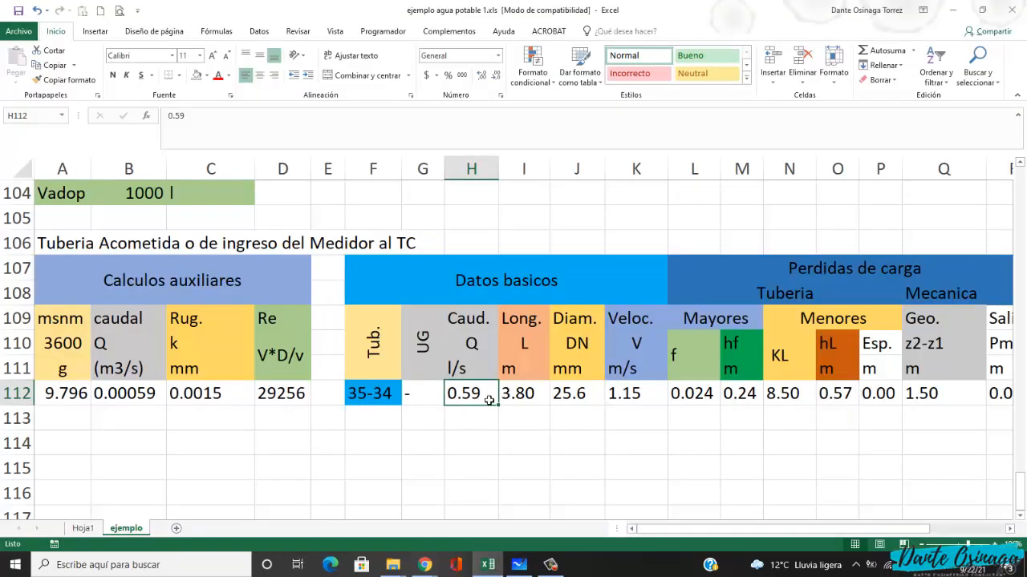
key(Delete)
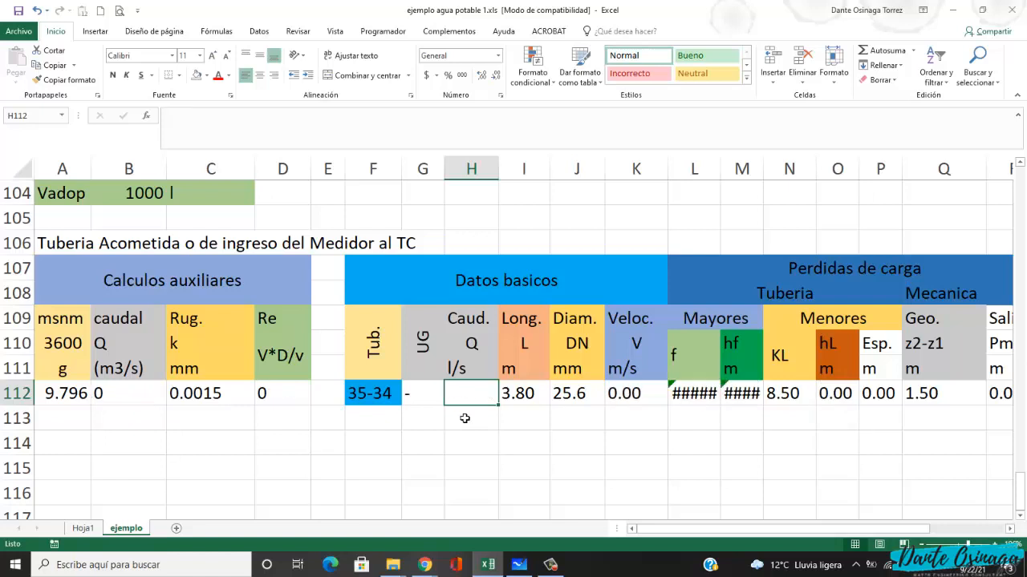
text(+)
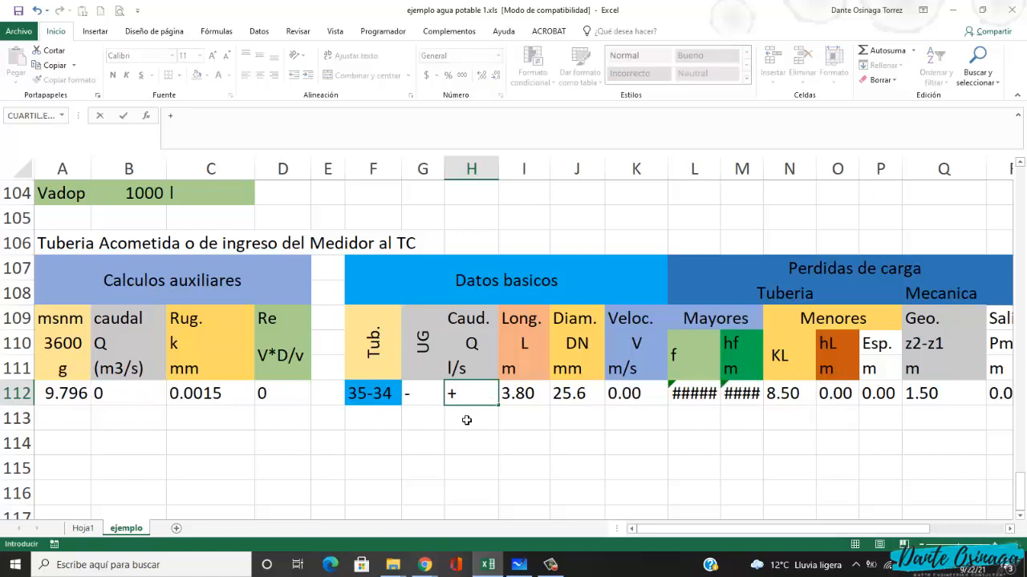
text(1000)
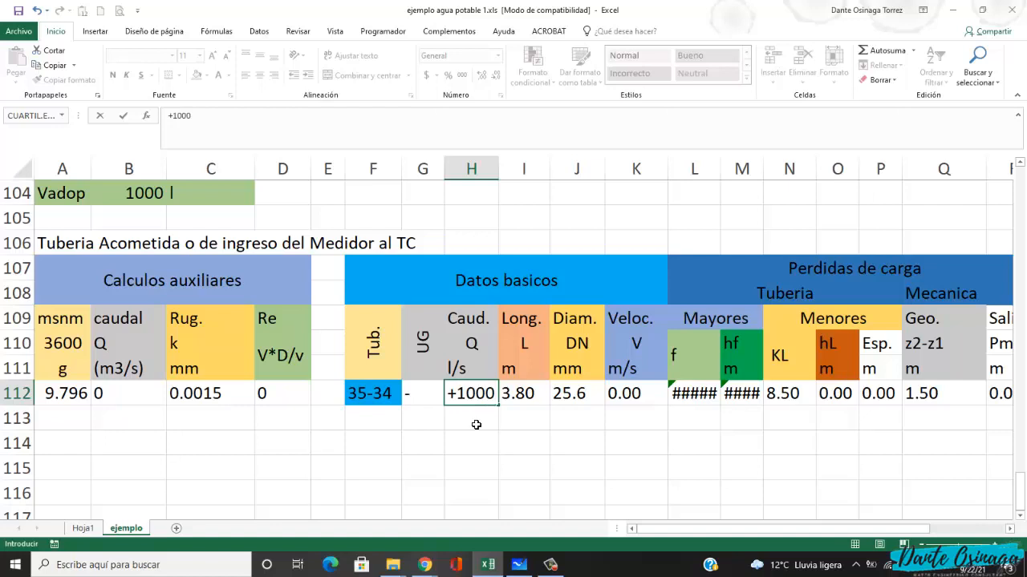
text(/)
text(6/60/60)
key(Return)
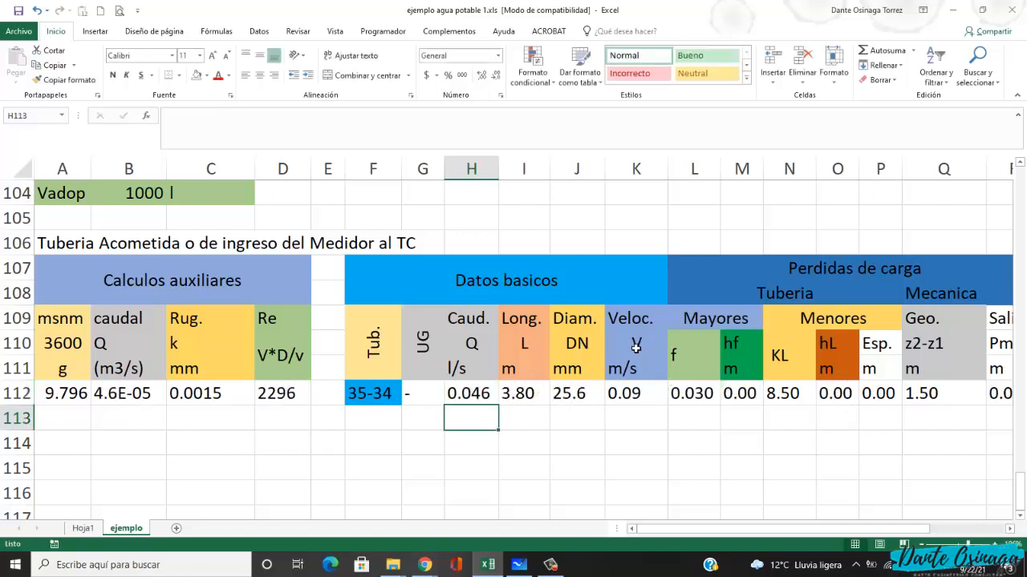
- Switch to the whiteboard and examine the pipe run from meter 35 to tank inlet 34 on the isometric diagram
key(Up)
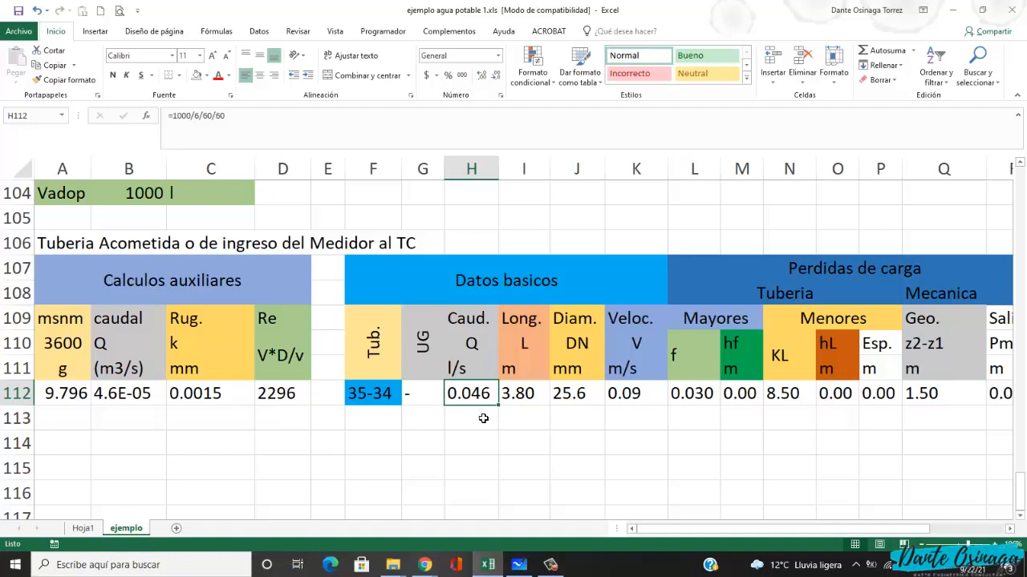
key(Right)
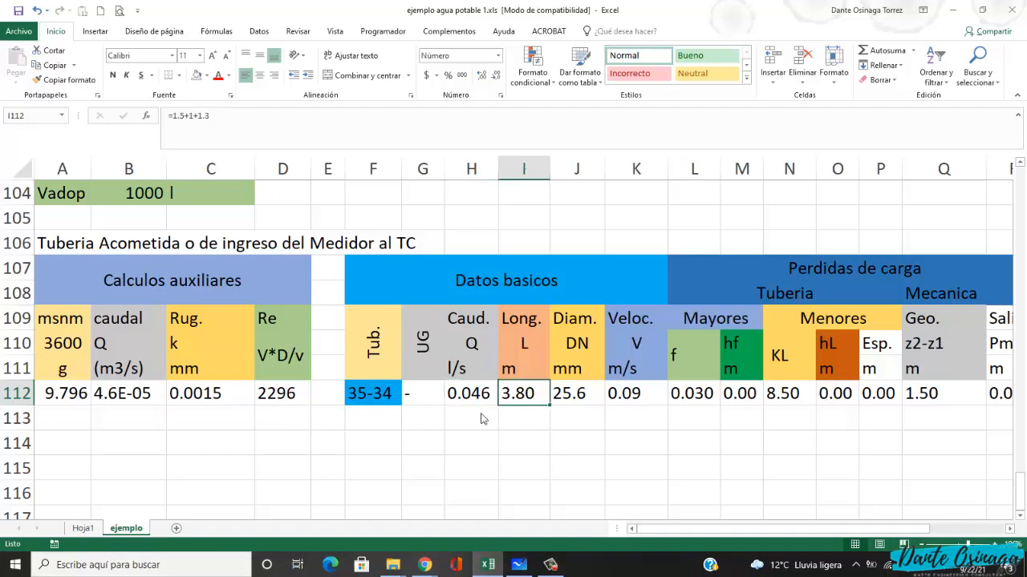
key(alt+Tab)
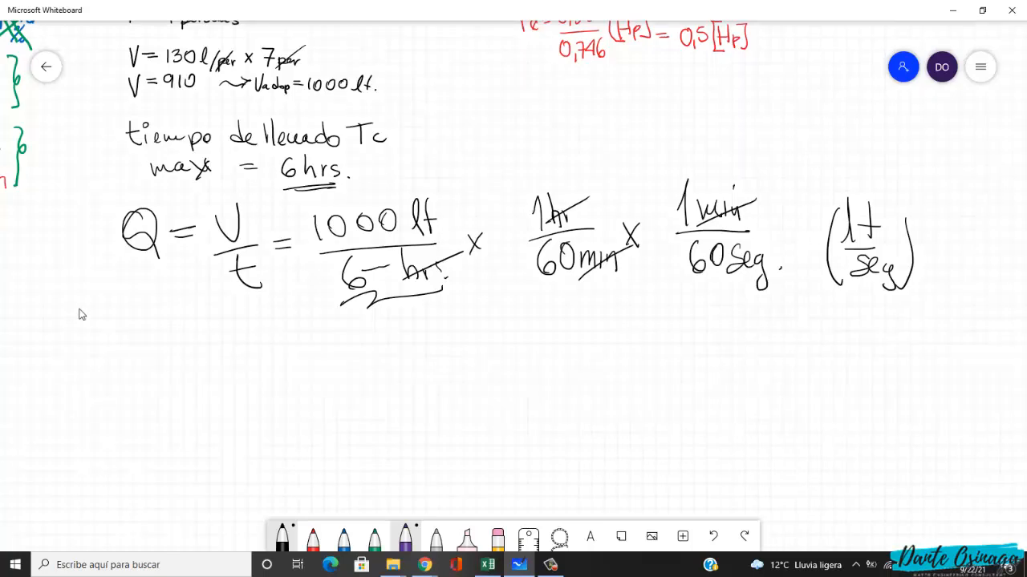
scroll(240, 329, left, 5)
scroll(240, 329, up, 1)
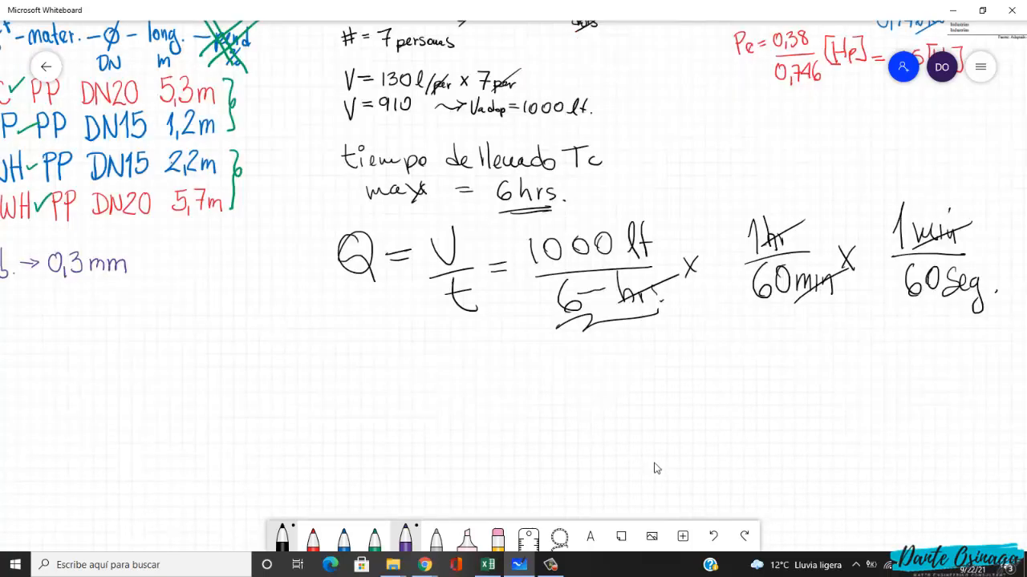
scroll(656, 471, left, 1)
scroll(233, 365, left, 10)
scroll(233, 365, up, 4)
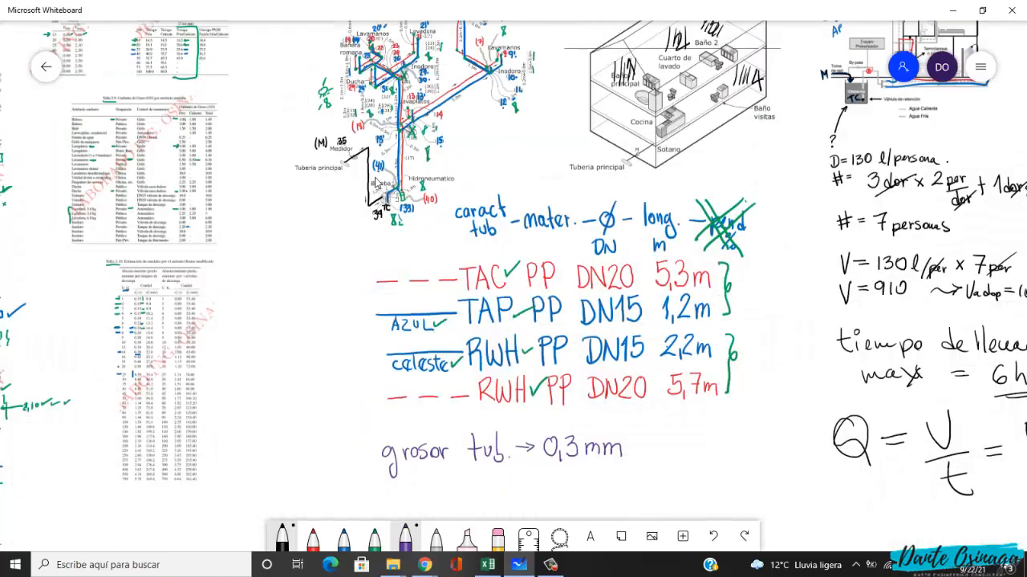
scroll(401, 204, up, 4)
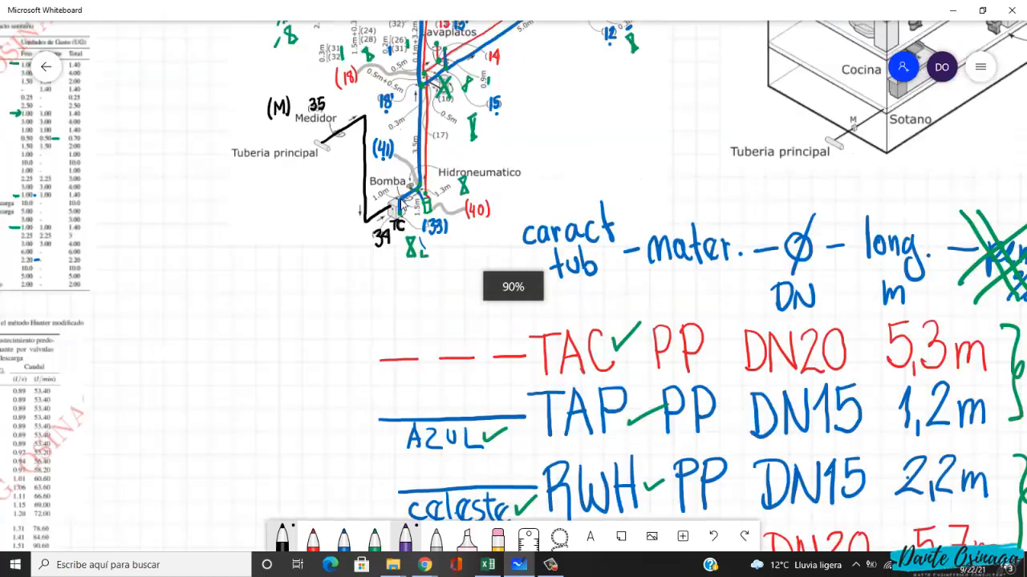
scroll(403, 208, up, 1)
scroll(404, 229, up, 1)
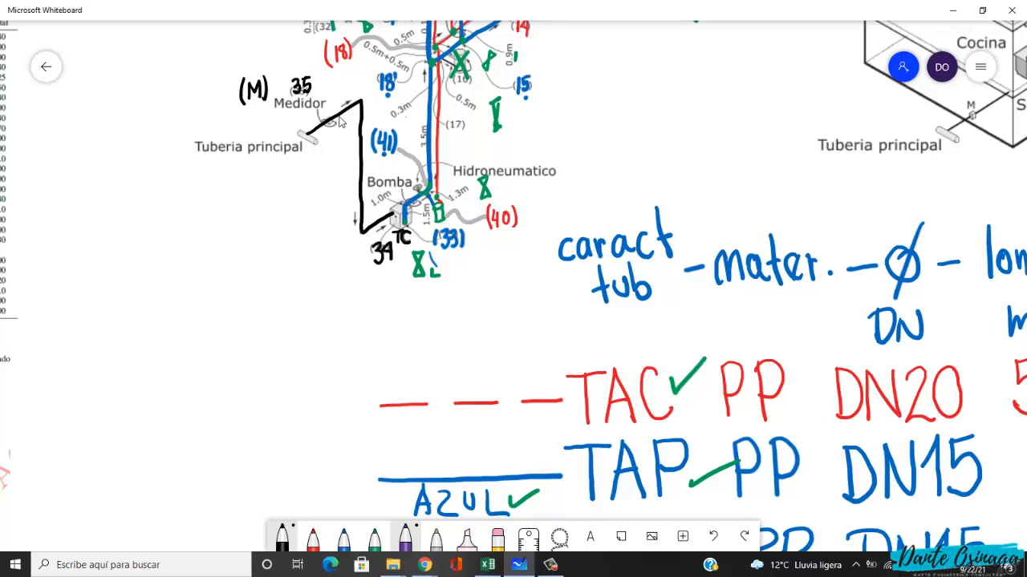
- Switch back to the Excel workbook and set the length of pipe 35-34 with the formula 3.5+2+2
key(alt+Tab)
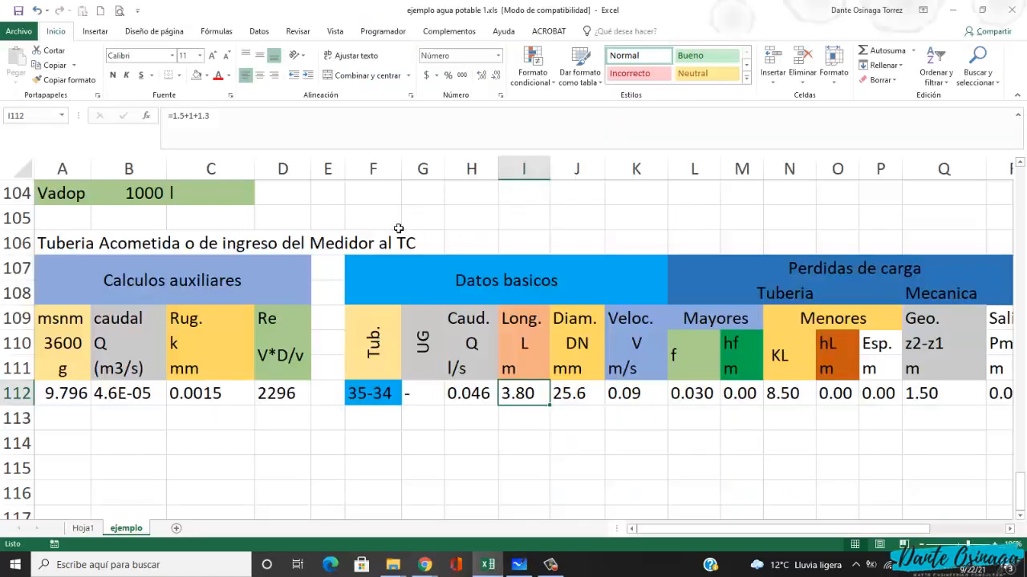
text(+)
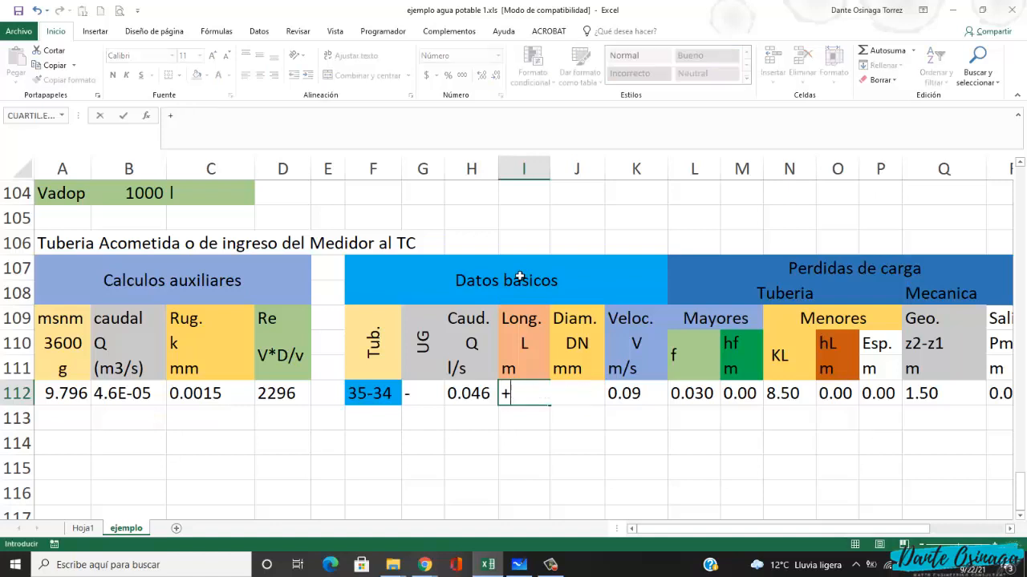
text(3.5+2+2)
key(Return)
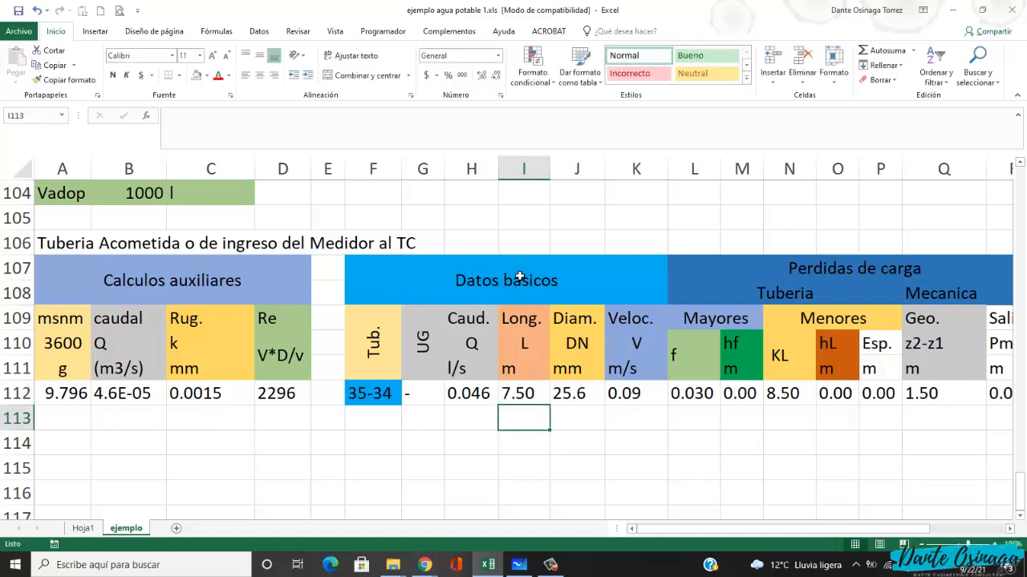
- Copy the 16.2 mm diameter from the row of pipe 26-30 into the diameter cell of pipe 35-34
key(Up)
key(Right)
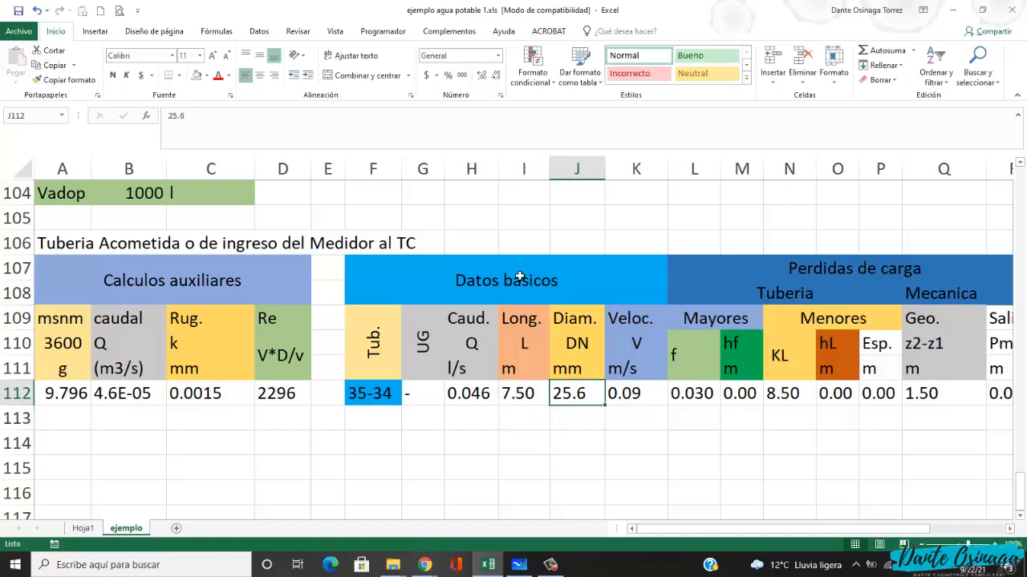
scroll(557, 394, up, 6)
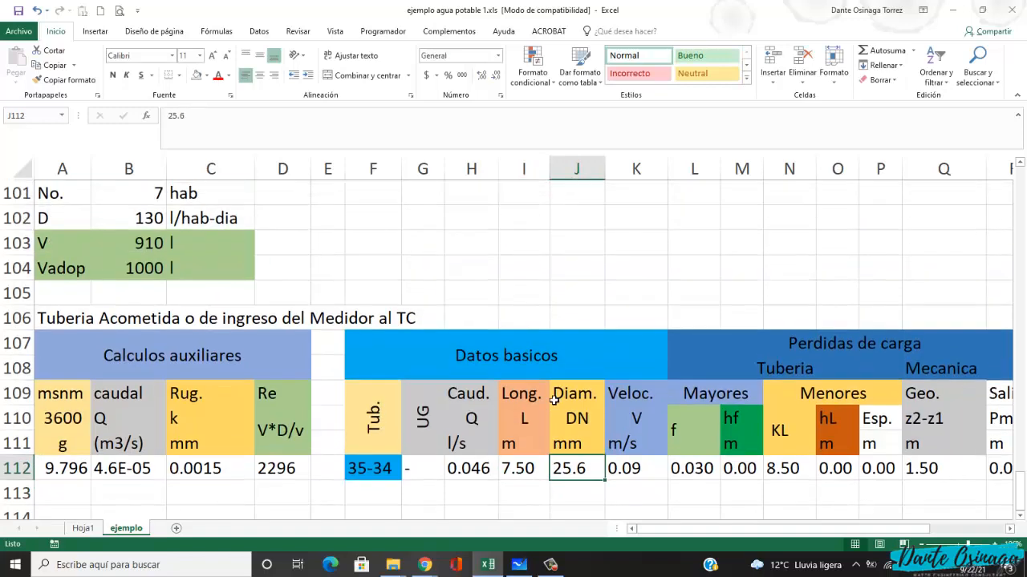
scroll(557, 393, up, 13)
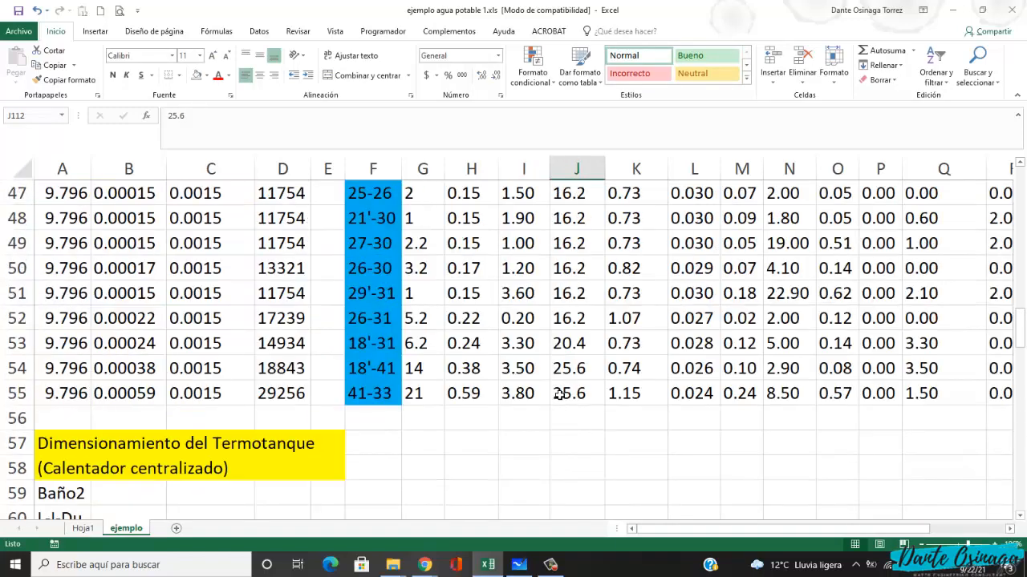
click(570, 269)
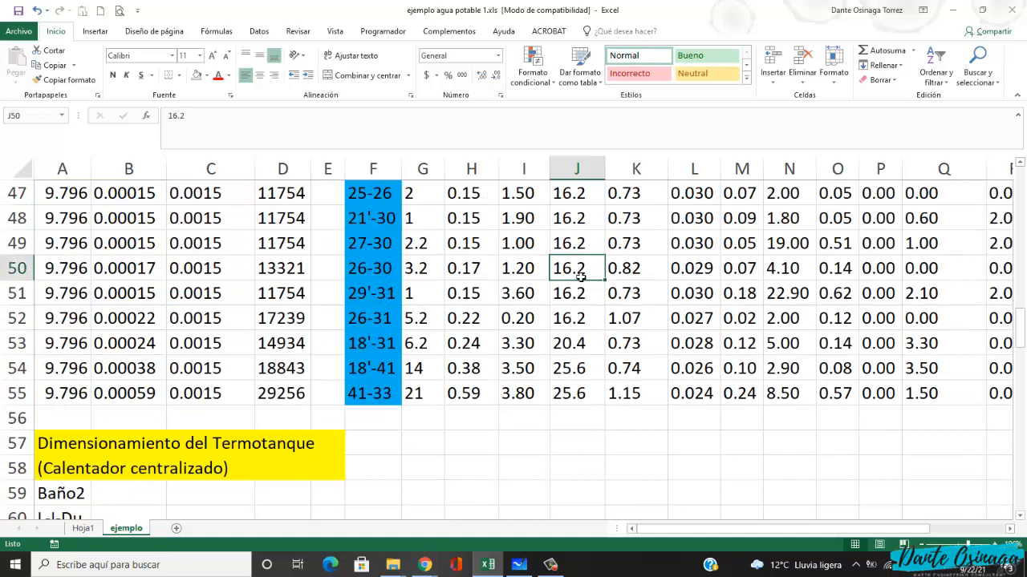
key(ctrl+c)
scroll(590, 384, down, 16)
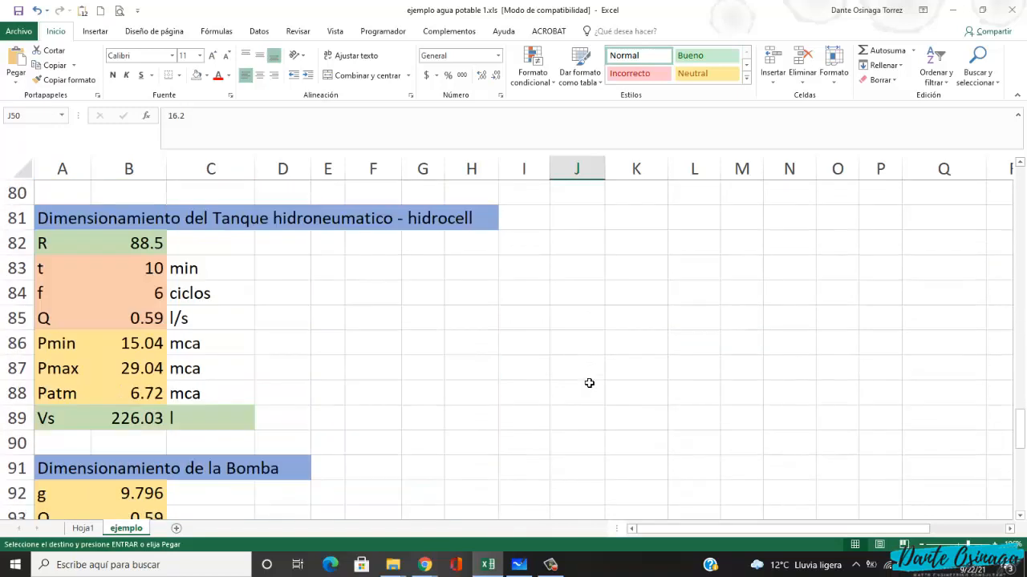
scroll(589, 383, down, 4)
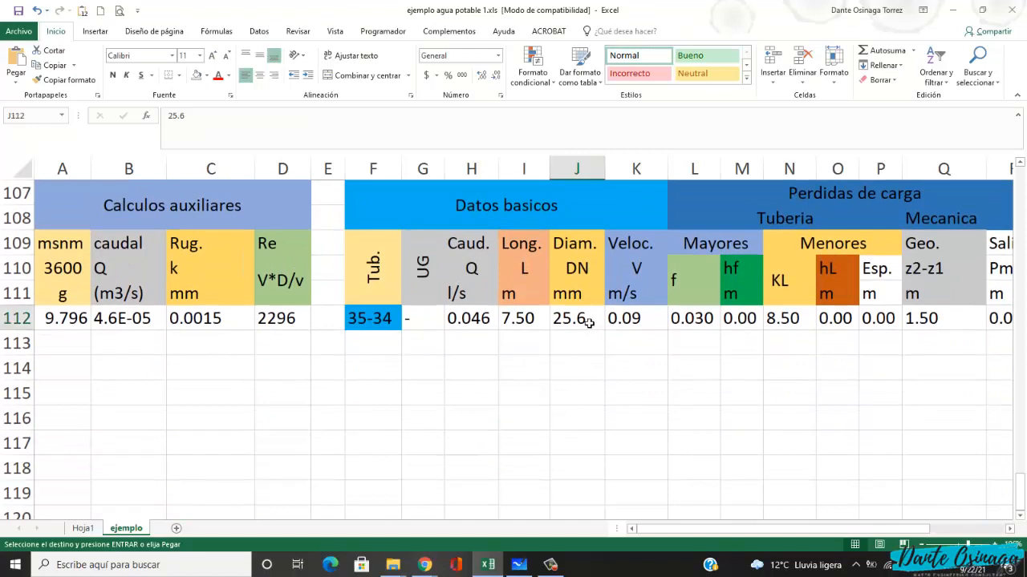
click(585, 321)
key(ctrl+v)
click(584, 346)
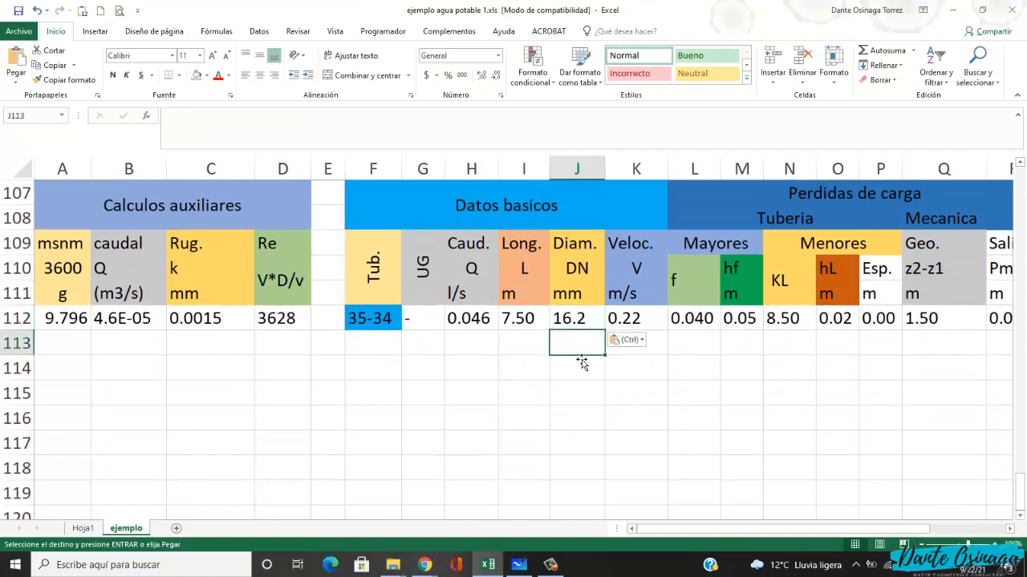
key(Right)
key(Right)
key(Right)
key(Right)
key(Right)
key(Right)
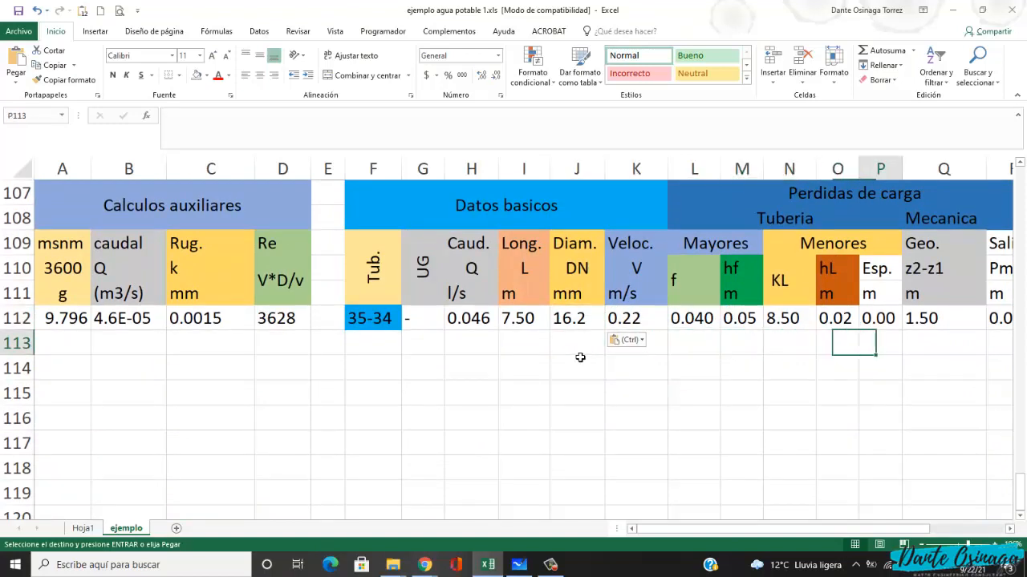
key(Right)
click(646, 380)
key(Escape)
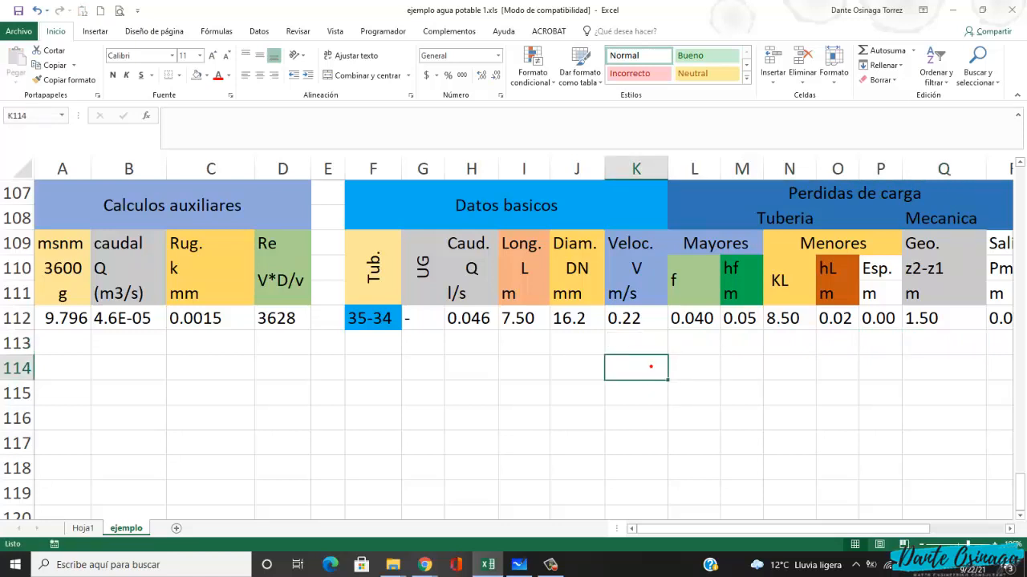
- Circle the velocity of pipe 35-34 on screen, mark it with a cross and note < 0,6 beneath it
mouse_move(631, 297)
mouse_down()
mouse_move(650, 324)
mouse_move(627, 338)
mouse_up()
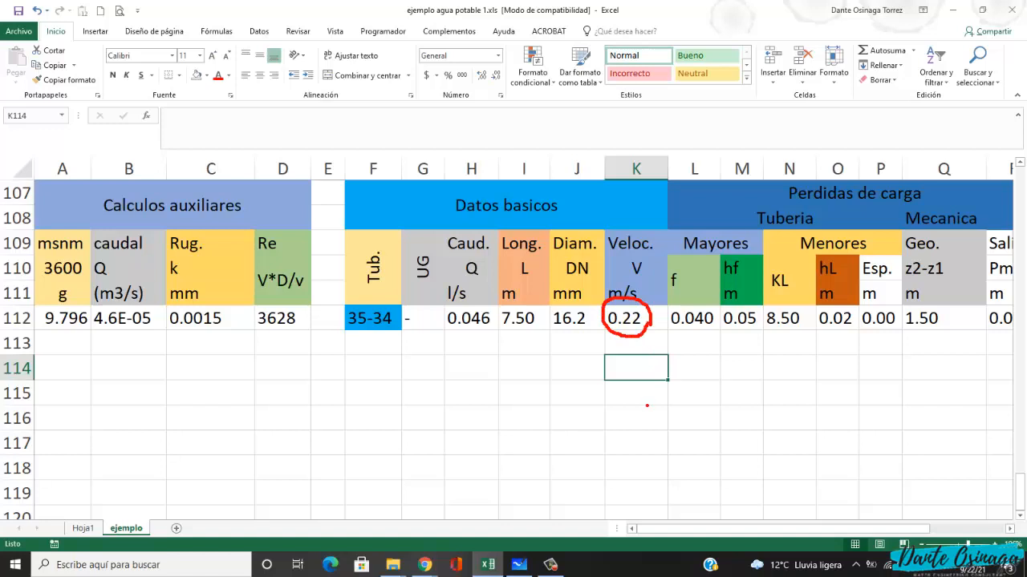
drag(651, 332, 669, 354)
mouse_move(647, 385)
mouse_down()
mouse_move(647, 403)
mouse_move(662, 383)
mouse_move(690, 422)
mouse_up()
mouse_move(710, 362)
mouse_down()
mouse_move(703, 401)
mouse_move(706, 388)
mouse_up()
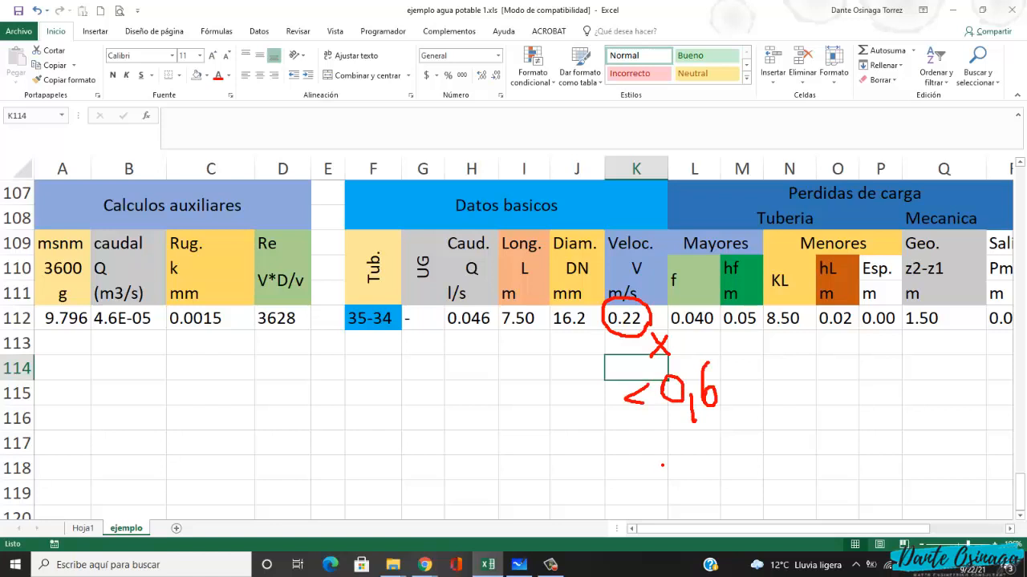
key(Escape)
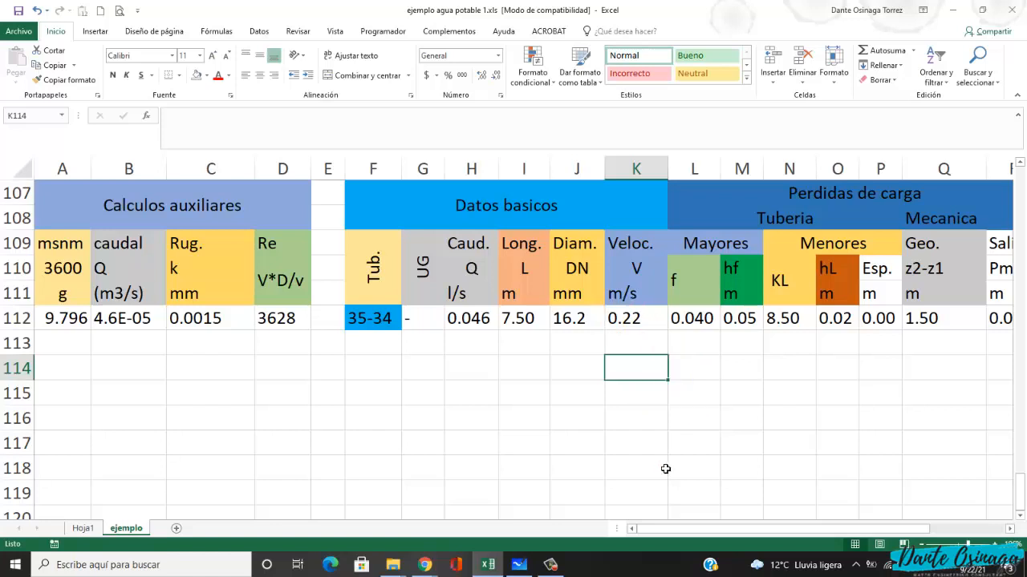
click(66, 323)
drag(66, 324, 872, 320)
click(105, 358)
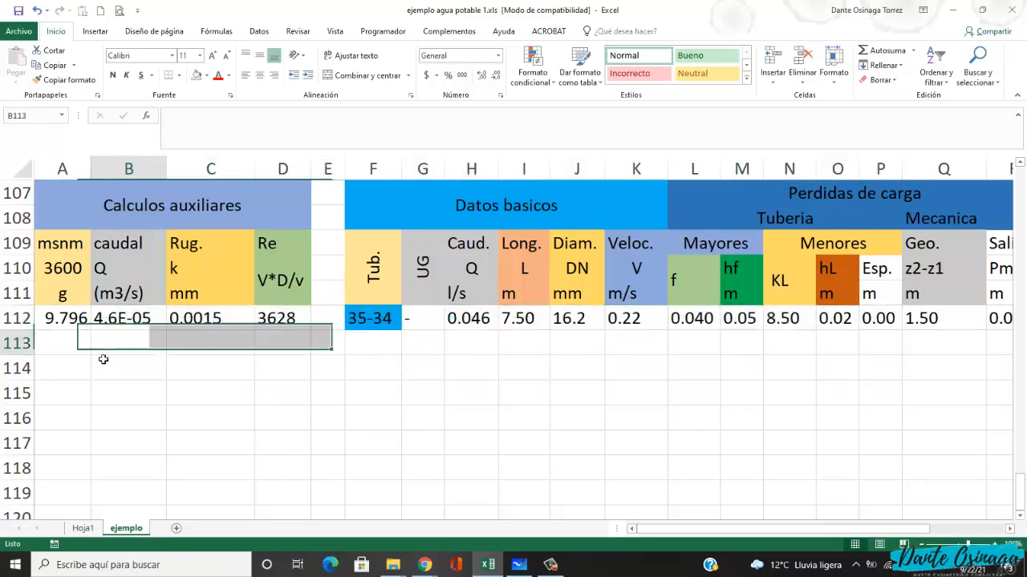
click(66, 324)
drag(66, 324, 771, 324)
key(ctrl+c)
click(782, 345)
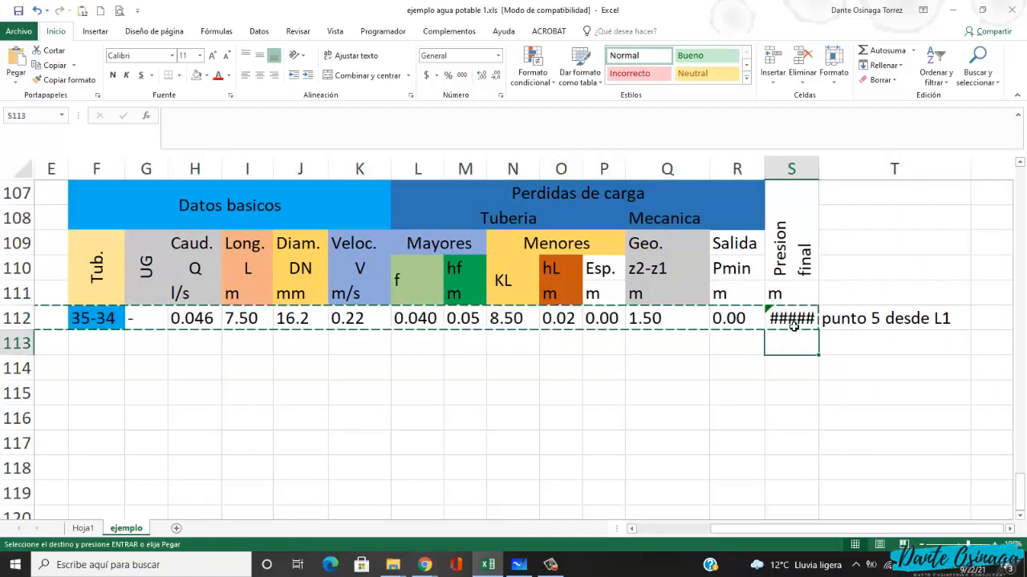
- Remove the +S111 term from the final pressure formula of pipe 35-34 and clear the note "punto 5 desde L1" beside it
click(792, 325)
click(360, 129)
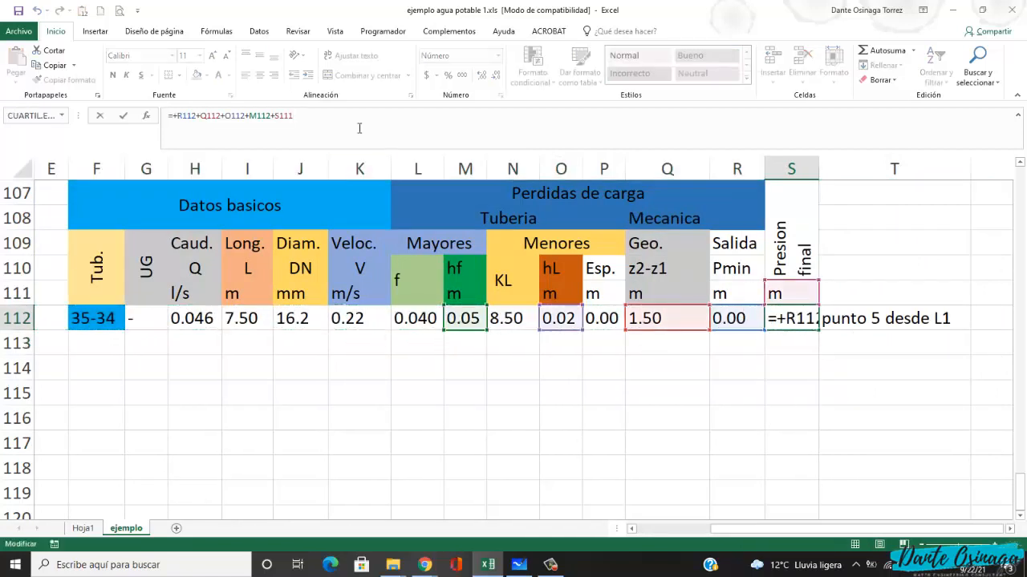
key(BackSpace)
key(BackSpace)
key(BackSpace)
key(BackSpace)
key(BackSpace)
key(Return)
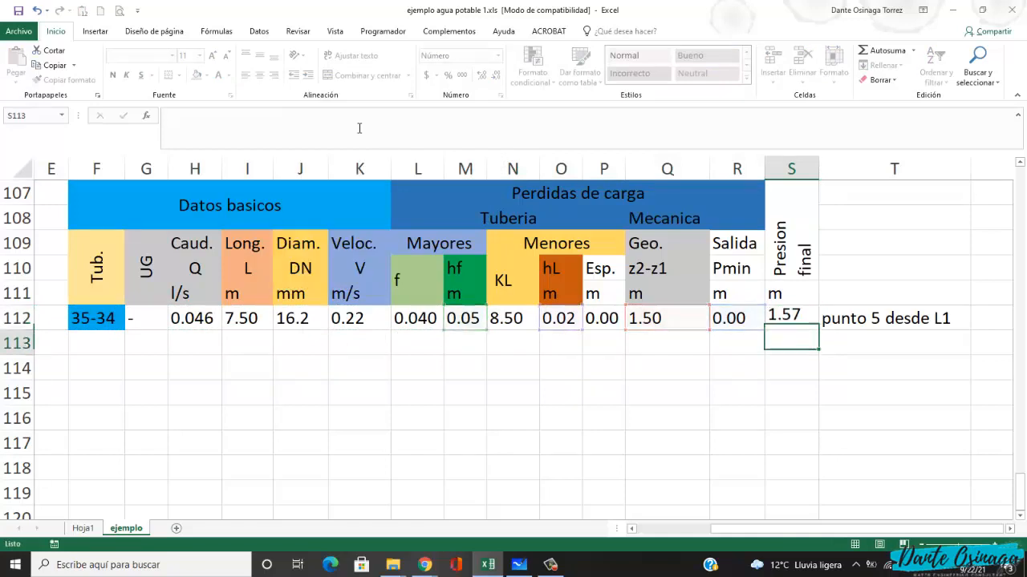
click(837, 325)
key(Delete)
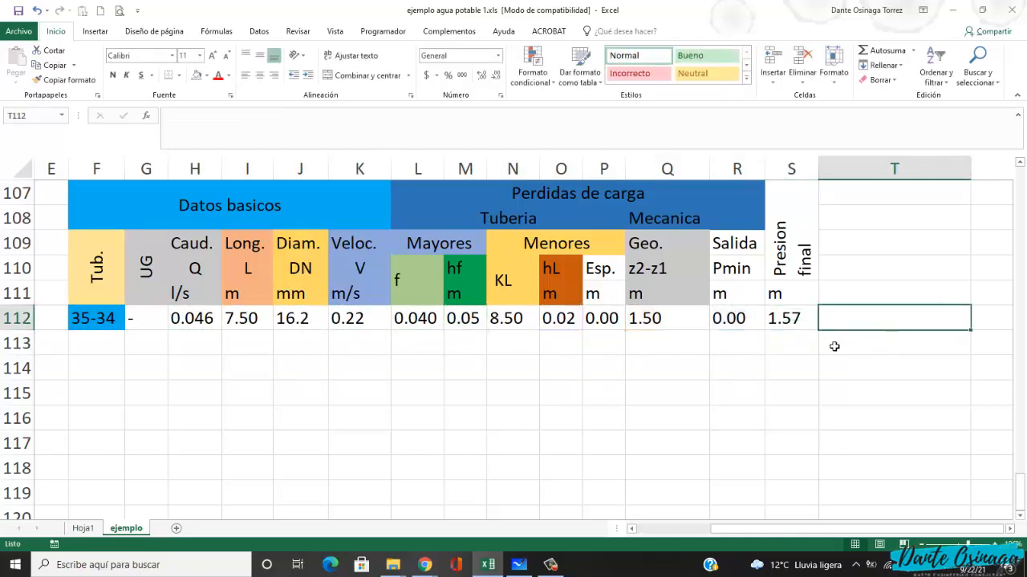
key(Left)
key(Left)
key(Left)
key(Left)
key(Left)
key(Left)
key(Left)
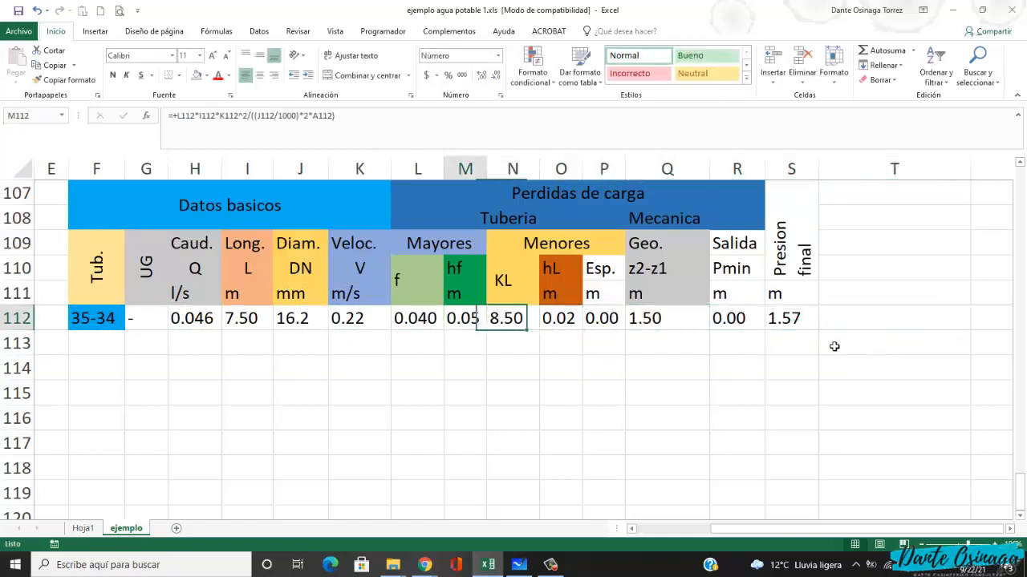
key(Left)
key(Left)
key(Left)
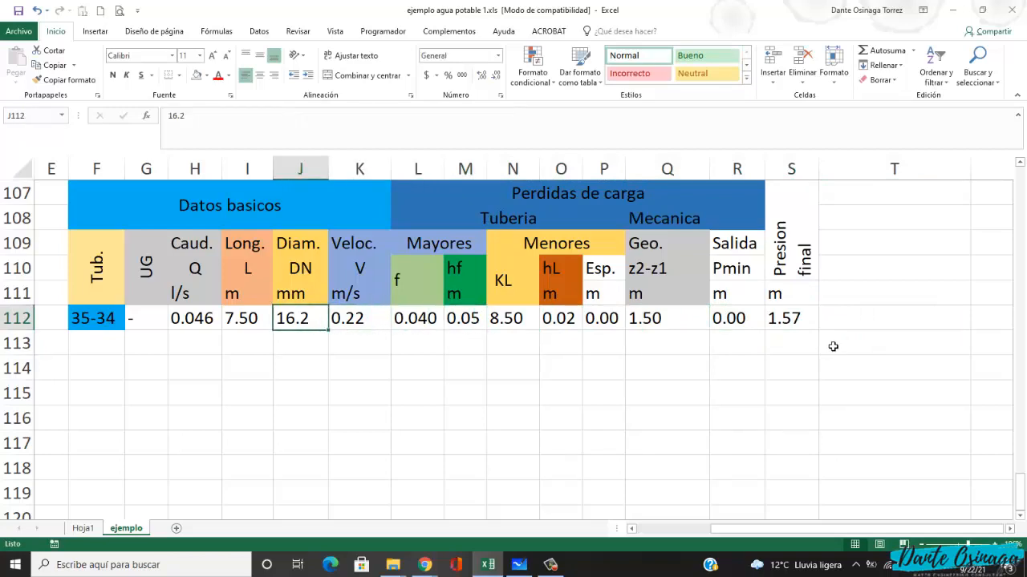
key(Home)
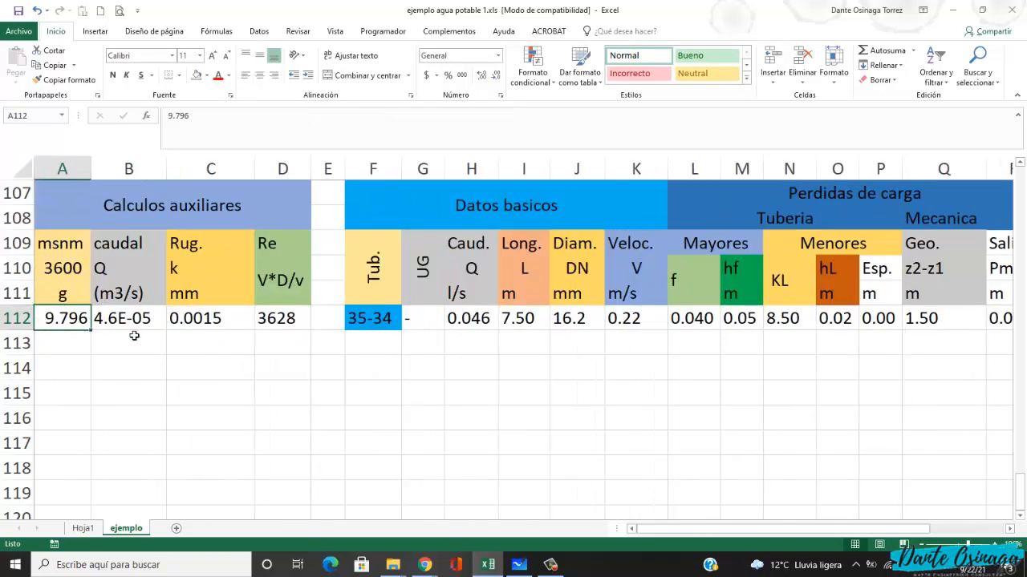
- Copy the pipe 35-34 row, from A112 to the final pressure column, into row 113
drag(61, 318, 817, 320)
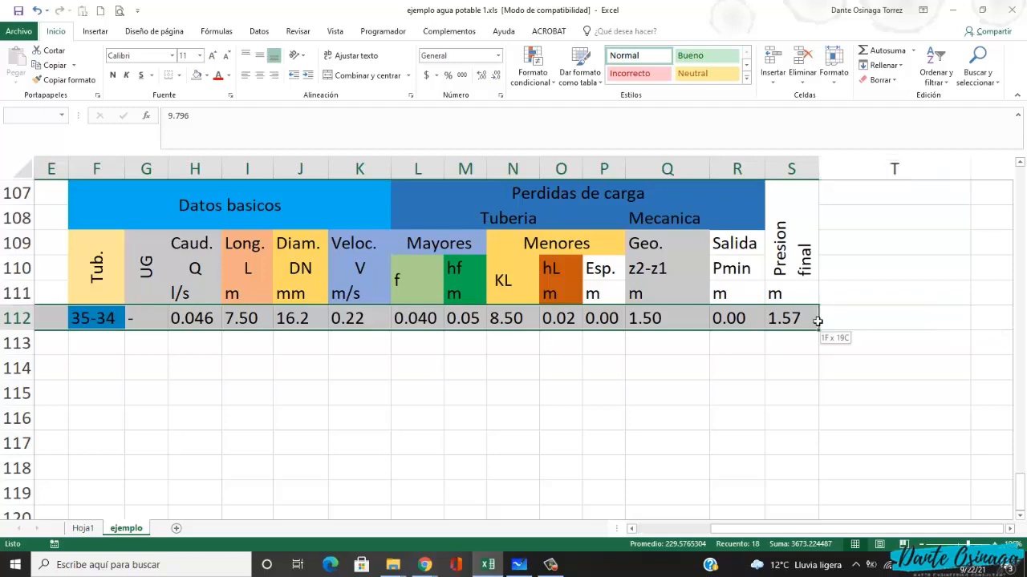
key(ctrl+c)
click(166, 347)
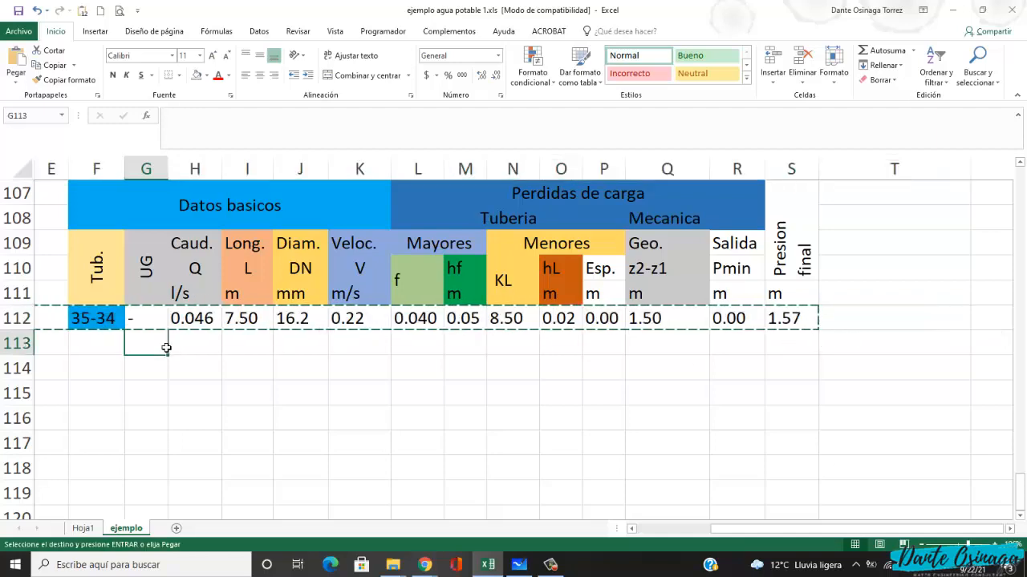
key(Left)
key(Home)
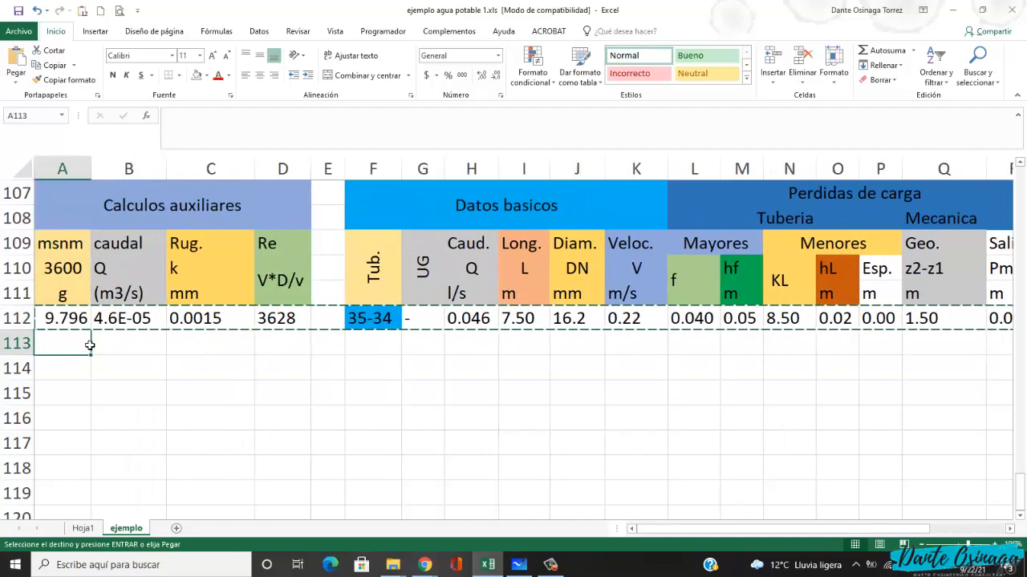
key(ctrl+v)
- Paste the copied pipe 35-34 row into rows 114 and 115 as well
click(81, 367)
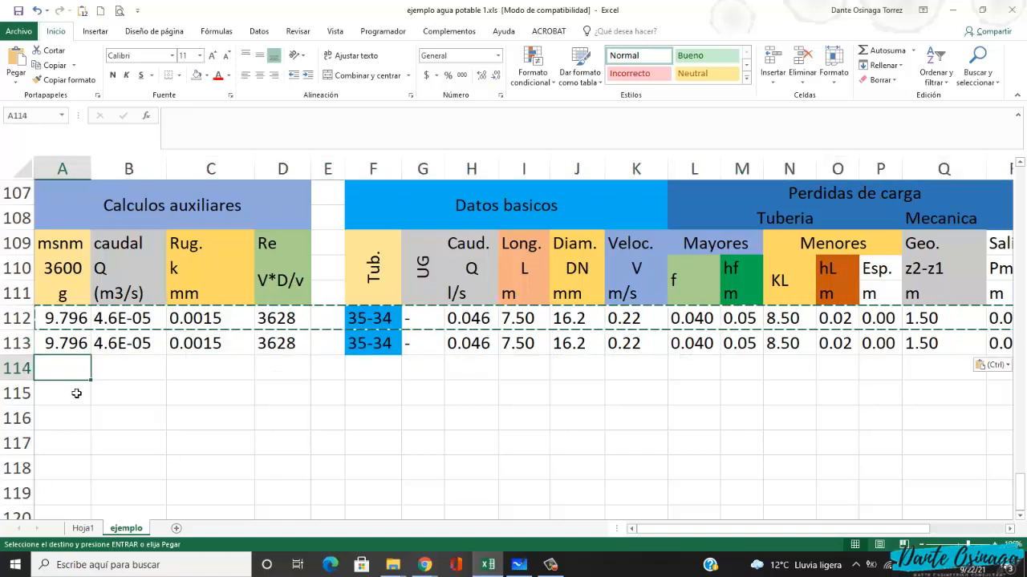
key(ctrl+b)
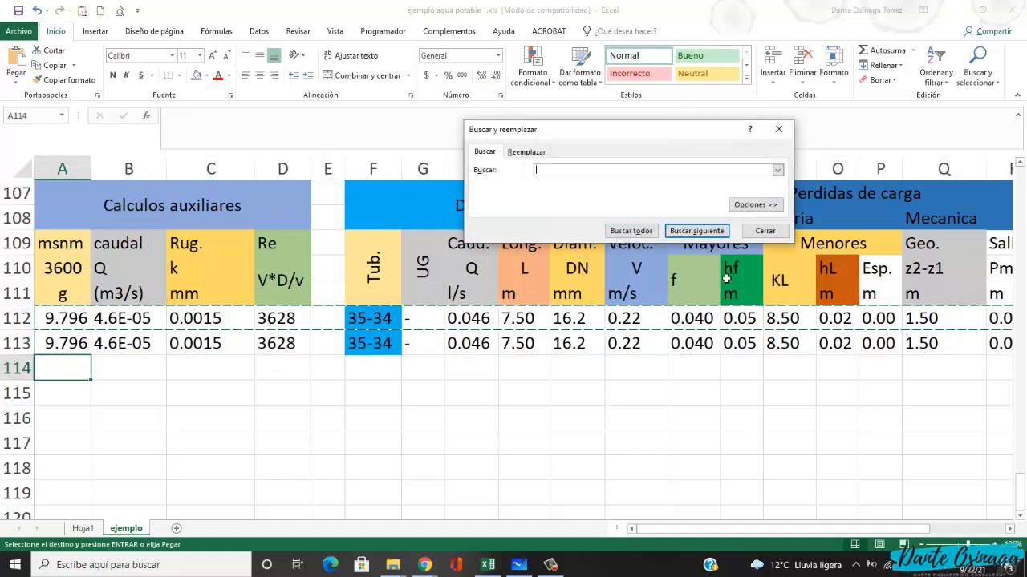
click(766, 230)
key(shift+space)
key(ctrl+v)
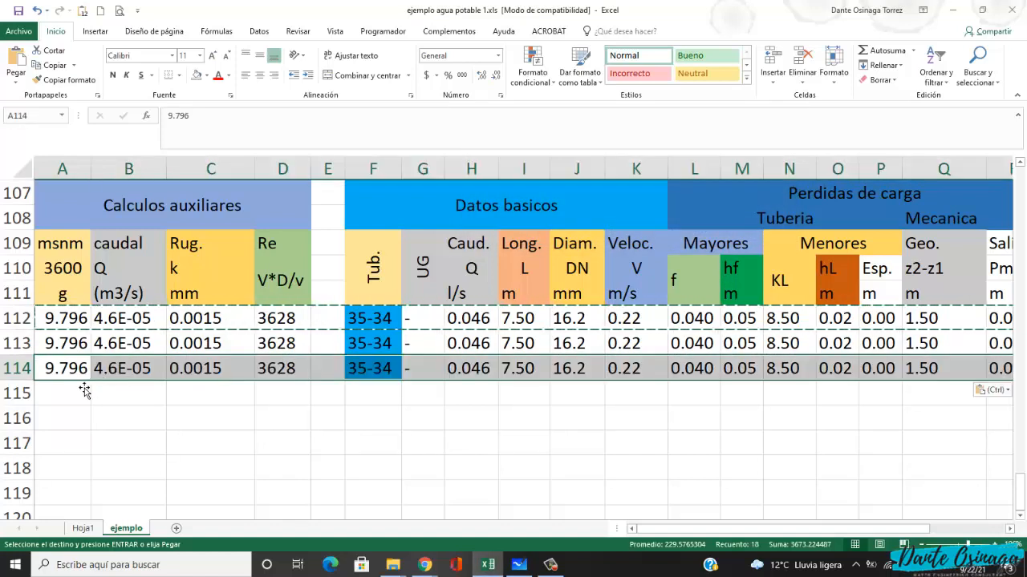
click(85, 391)
key(shift+space)
key(ctrl+v)
click(349, 439)
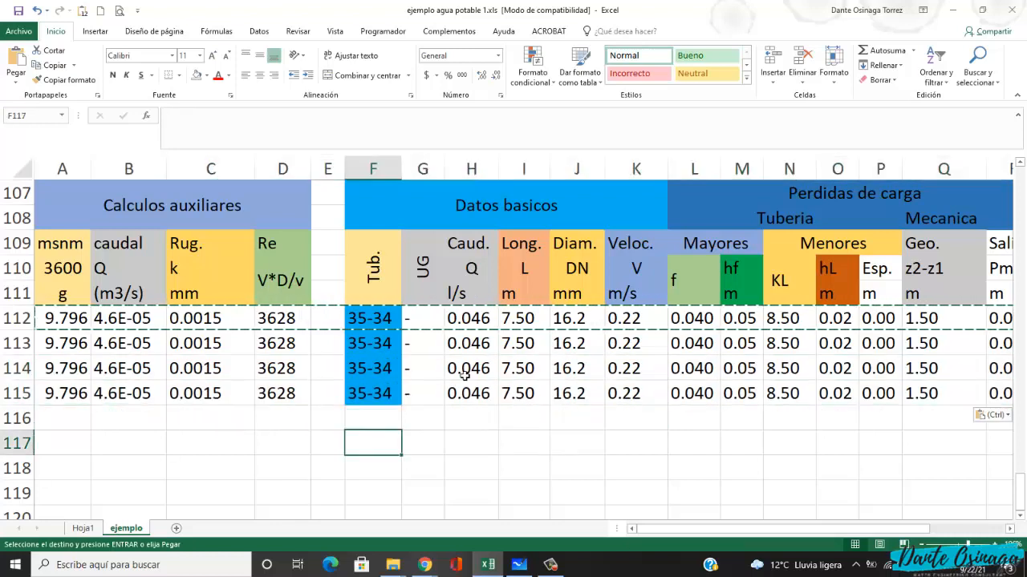
- Change the flow formula in H113 to =1000/4/60/60
click(480, 346)
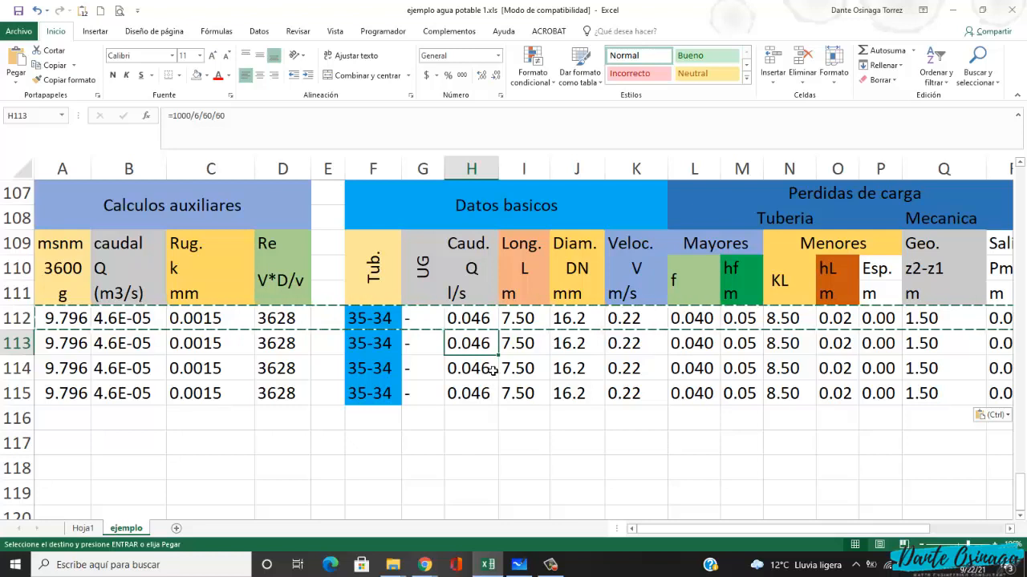
click(233, 120)
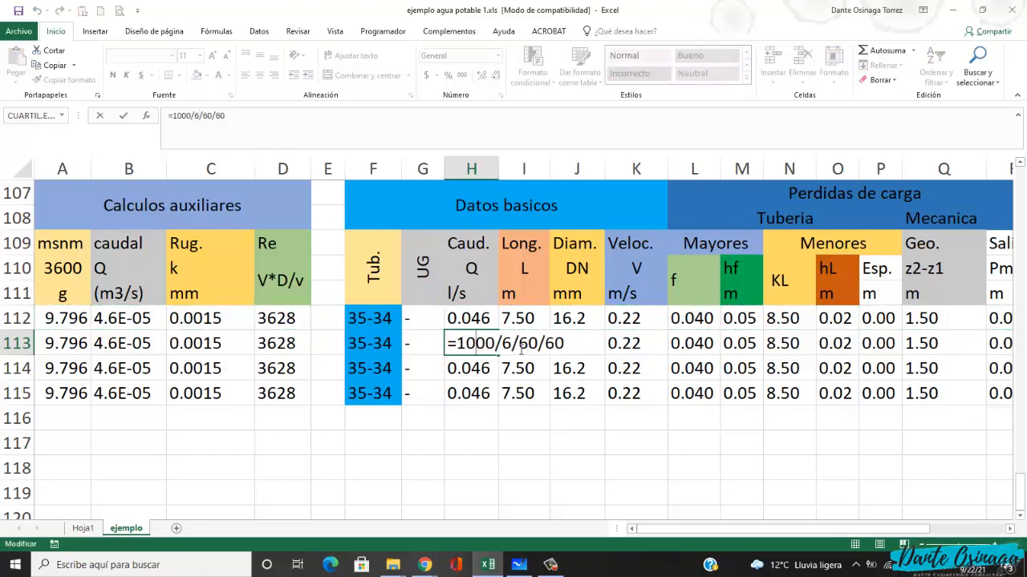
double_click(512, 343)
text(4)
key(Return)
click(475, 345)
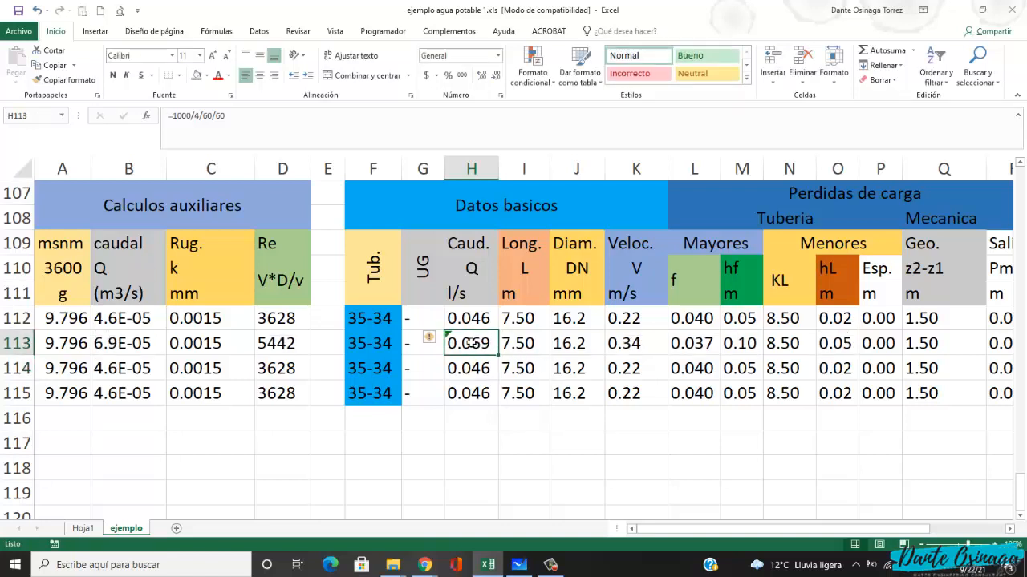
- Ignore the inconsistent-formula error in H113, and circle the velocity of row 113 on screen with a cross beside it
click(432, 340)
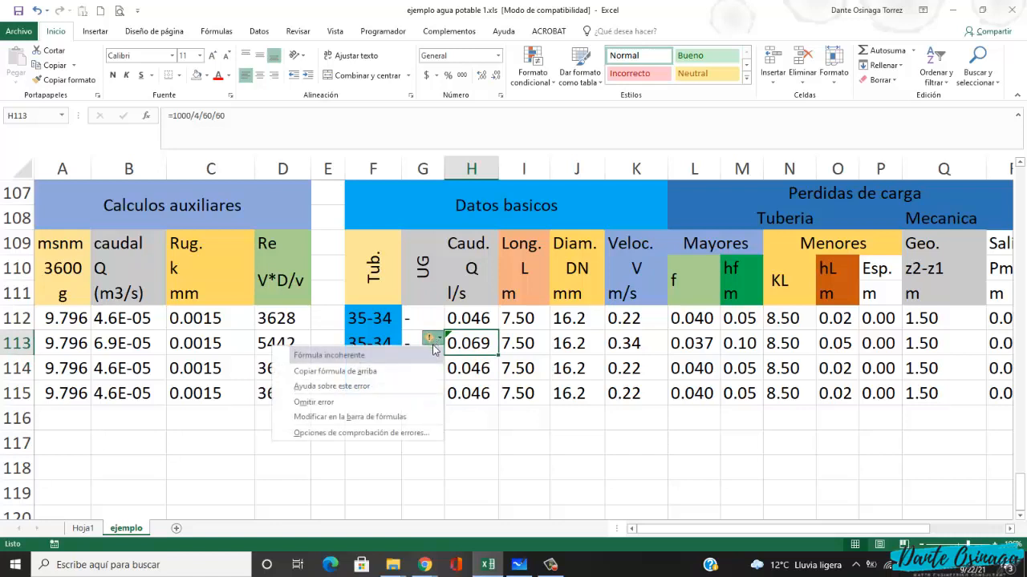
click(409, 402)
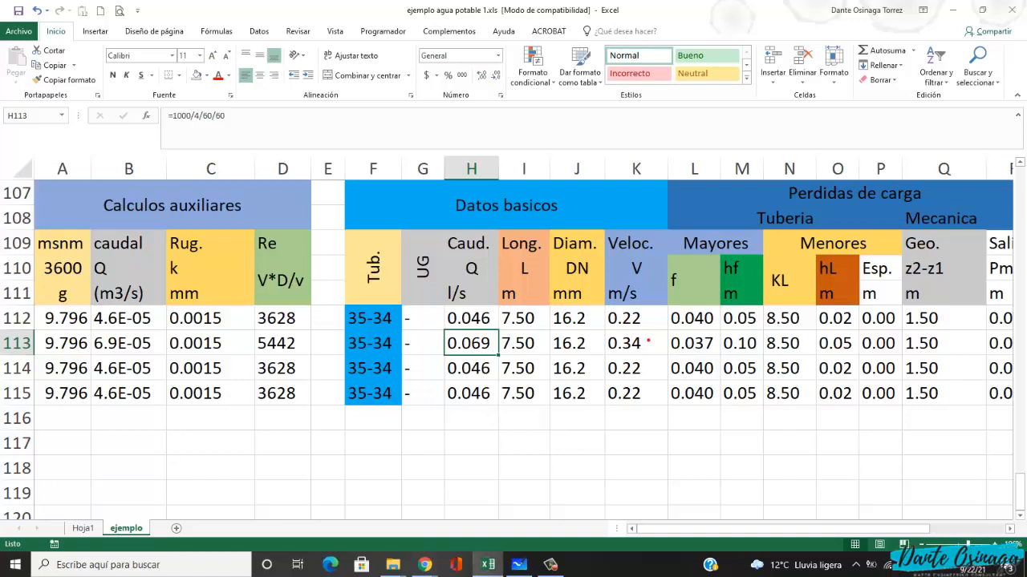
mouse_move(648, 343)
mouse_down()
mouse_move(632, 328)
mouse_move(600, 332)
mouse_move(624, 359)
mouse_move(670, 350)
mouse_move(659, 351)
mouse_up()
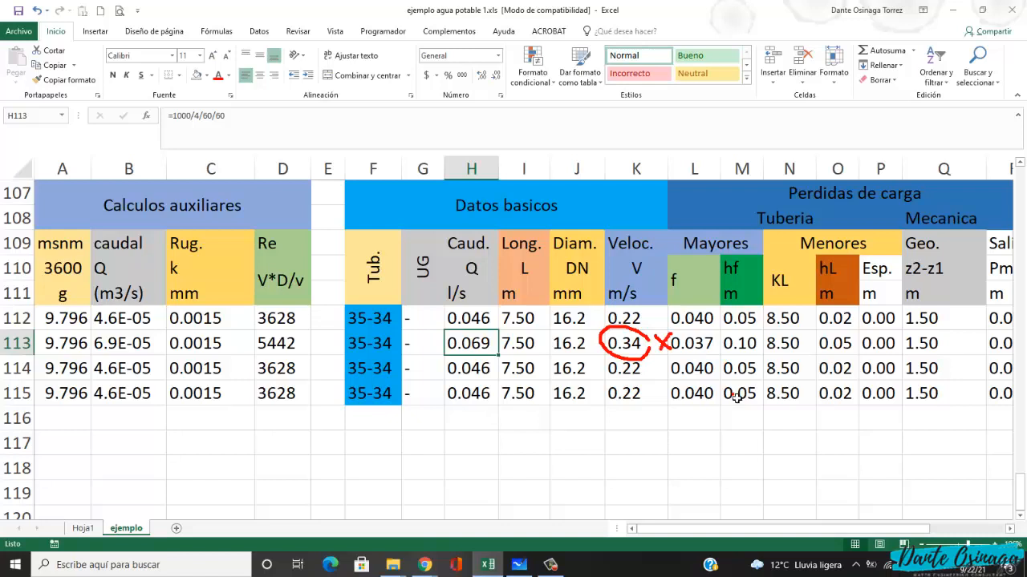
key(Escape)
- Change the flow formula in H114 to =1000/2/60/60, and circle the velocity of row 114 on screen with a check mark
key(Down)
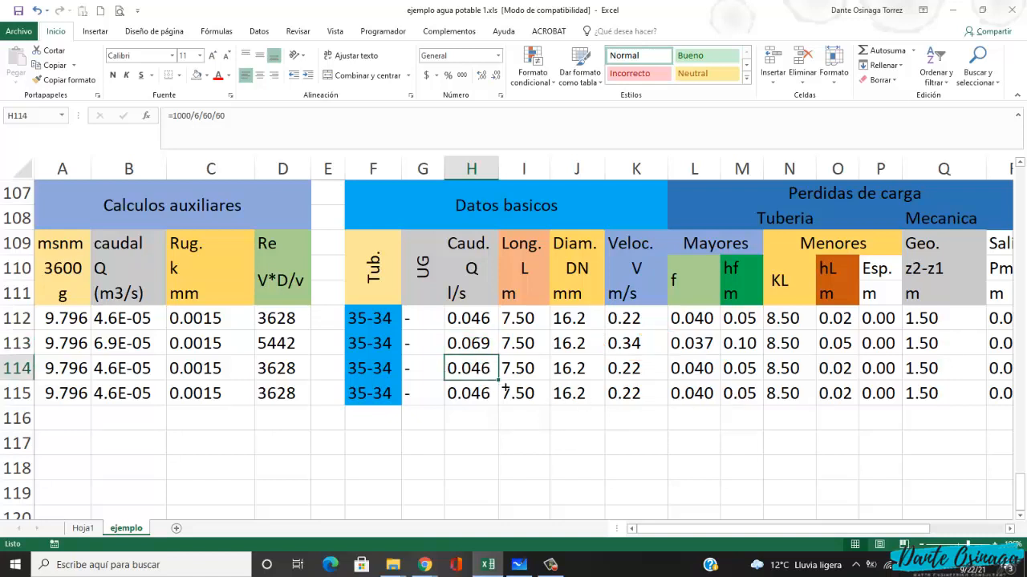
click(202, 120)
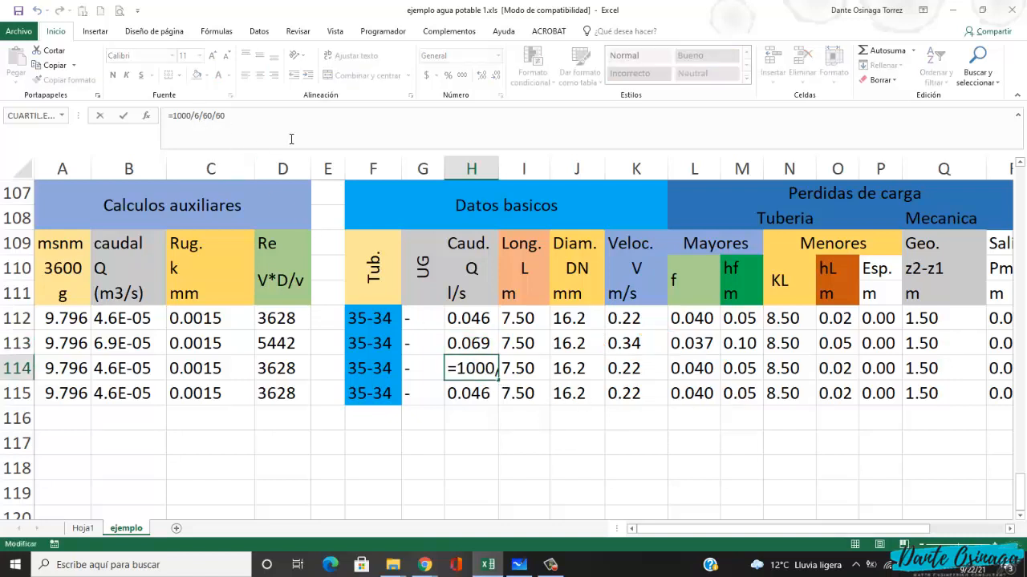
click(493, 375)
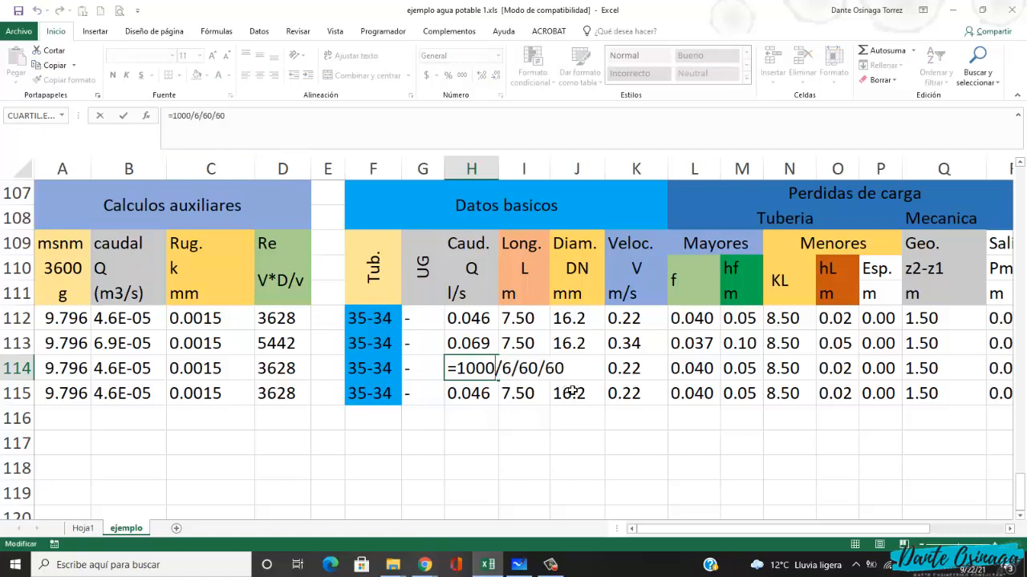
key(BackSpace)
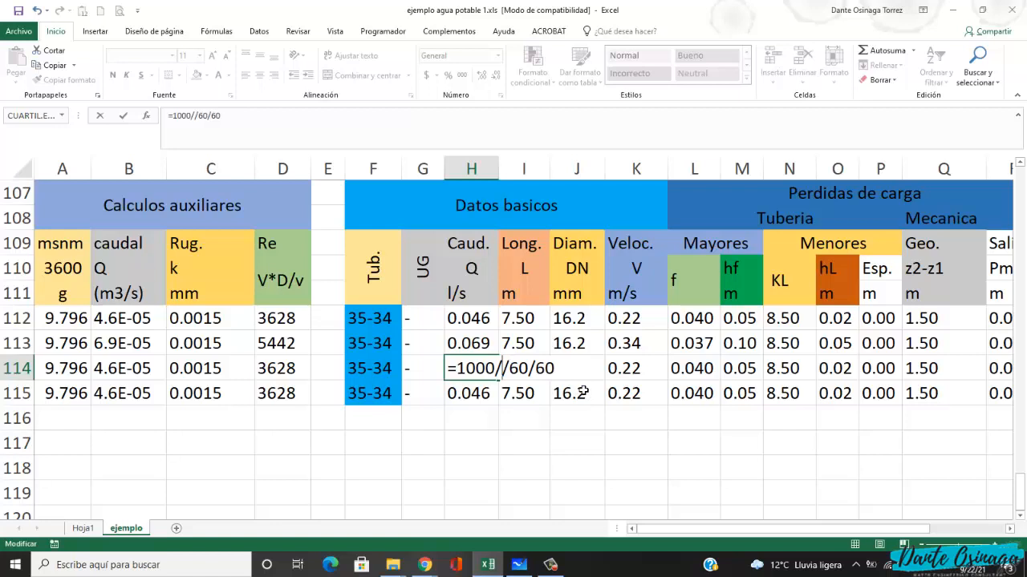
text(2)
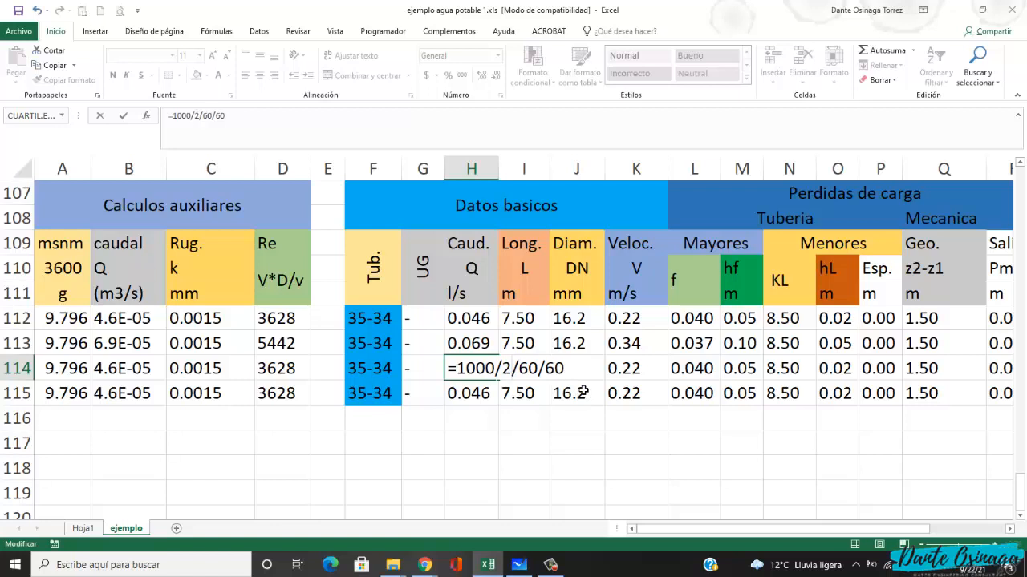
key(Return)
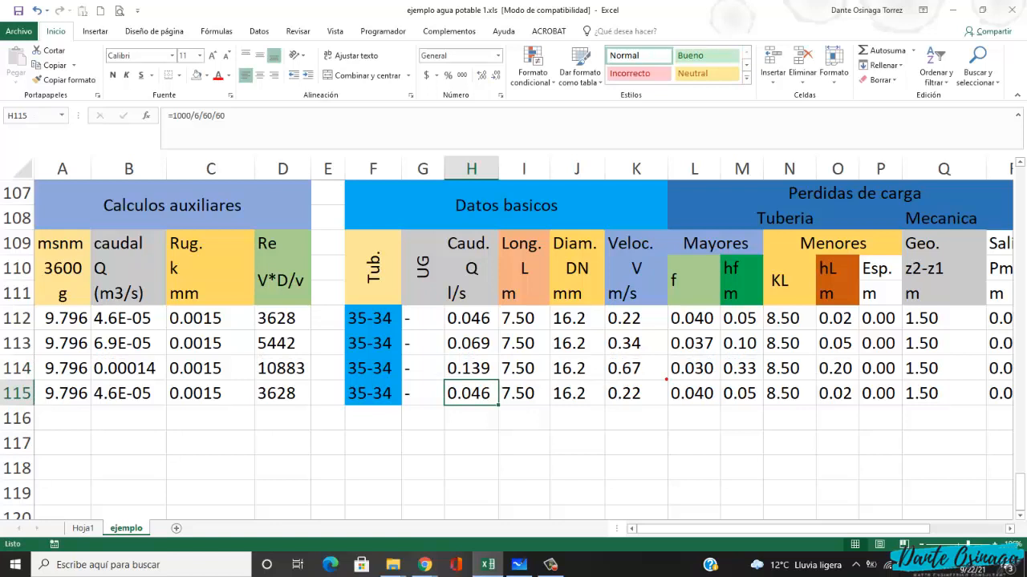
mouse_move(653, 370)
mouse_down()
mouse_move(625, 356)
mouse_move(602, 369)
mouse_move(638, 381)
mouse_move(662, 373)
mouse_move(678, 340)
mouse_up()
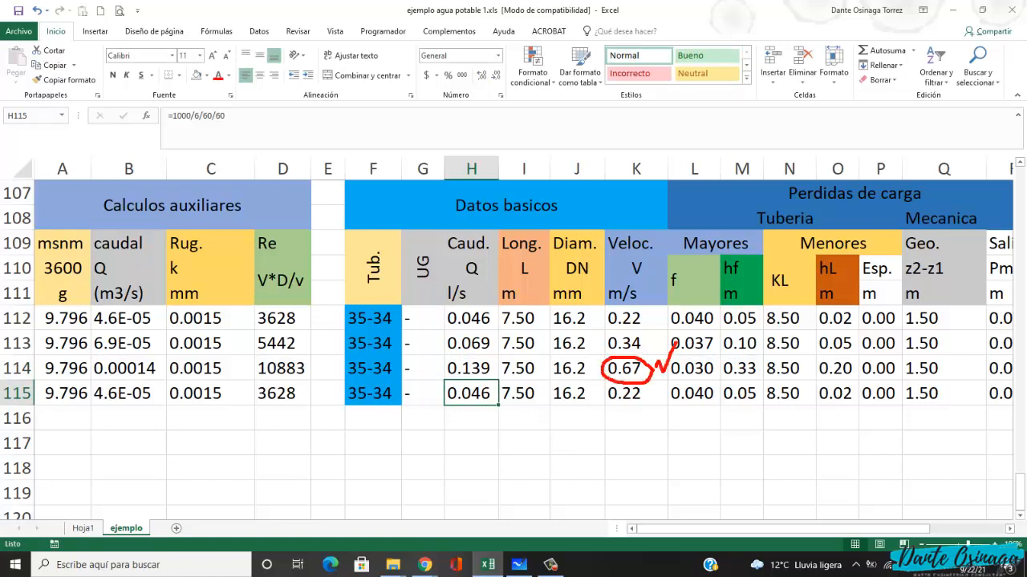
key(Escape)
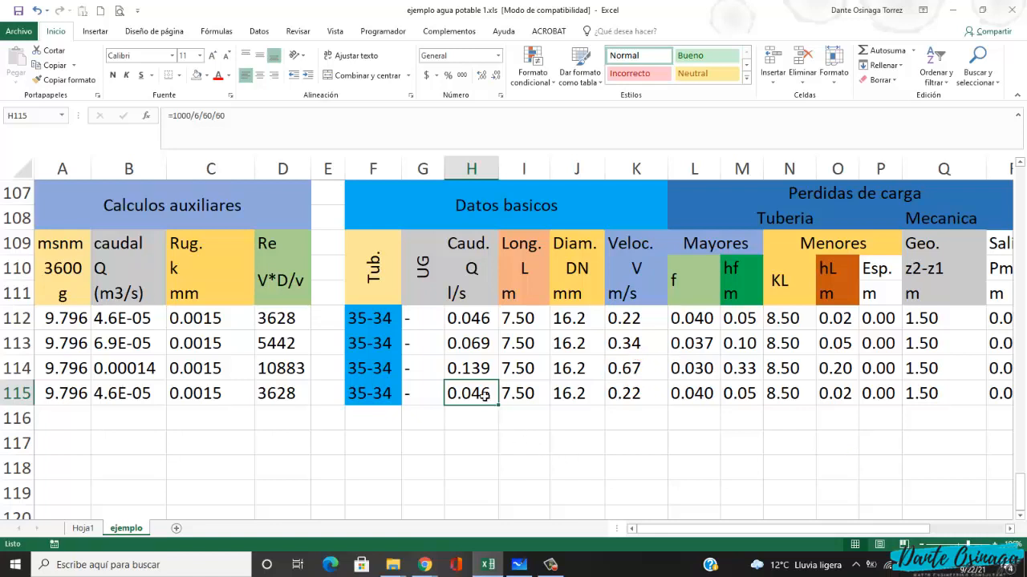
- Change the flow formula in H115 to =1000/1/60/60
click(481, 376)
click(482, 394)
click(246, 122)
click(483, 400)
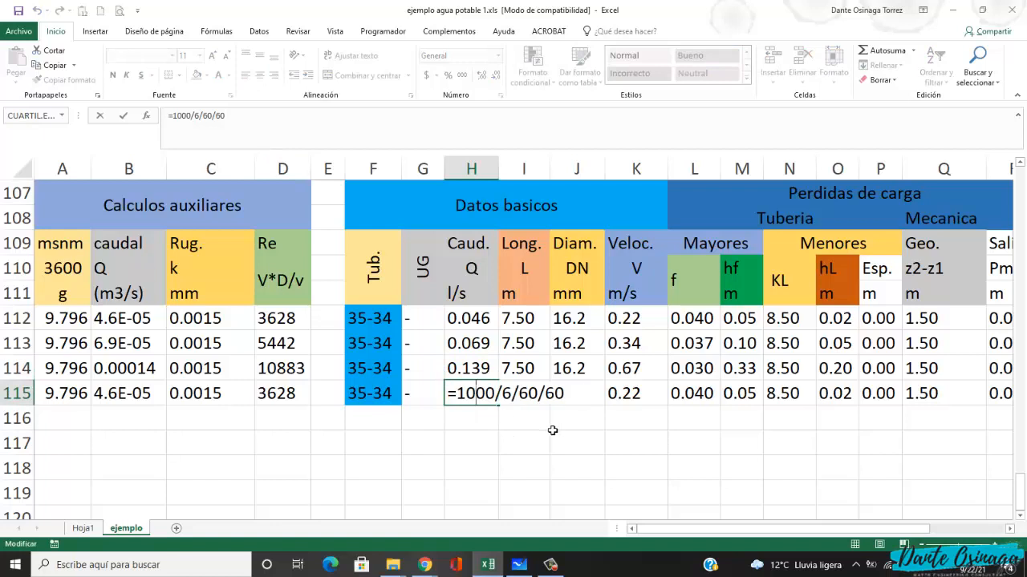
key(Right)
key(Right)
key(BackSpace)
text(1)
key(Return)
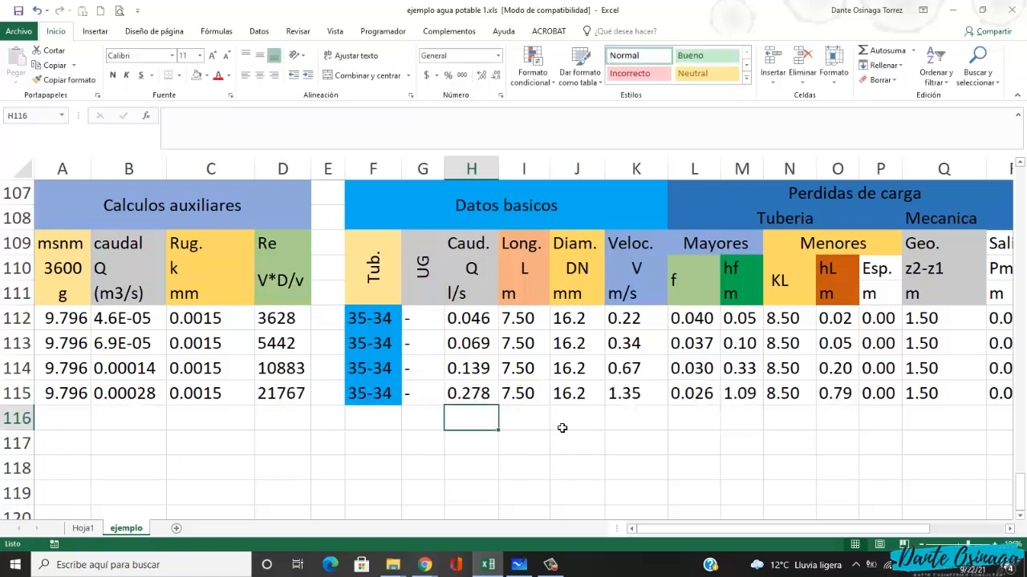
- Examine the velocity and diameter of pipe 35-34 in row 115
key(Up)
key(Right)
key(Right)
key(Right)
key(Right)
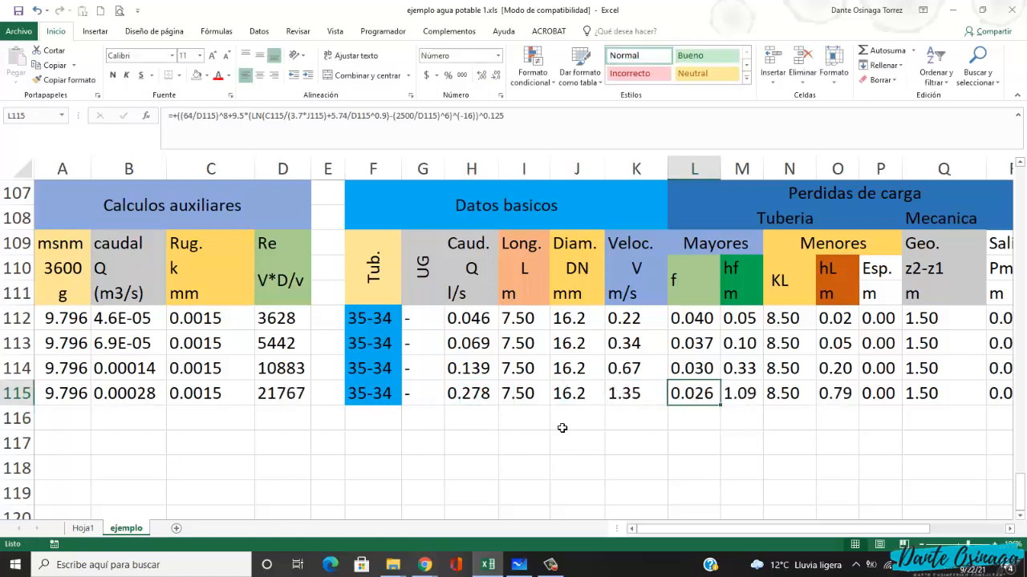
key(Left)
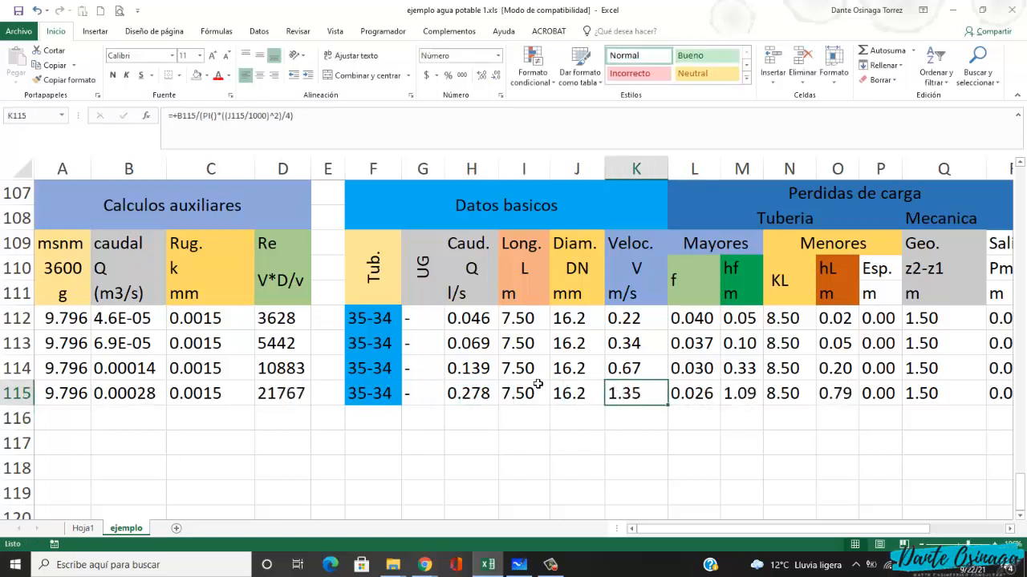
click(588, 397)
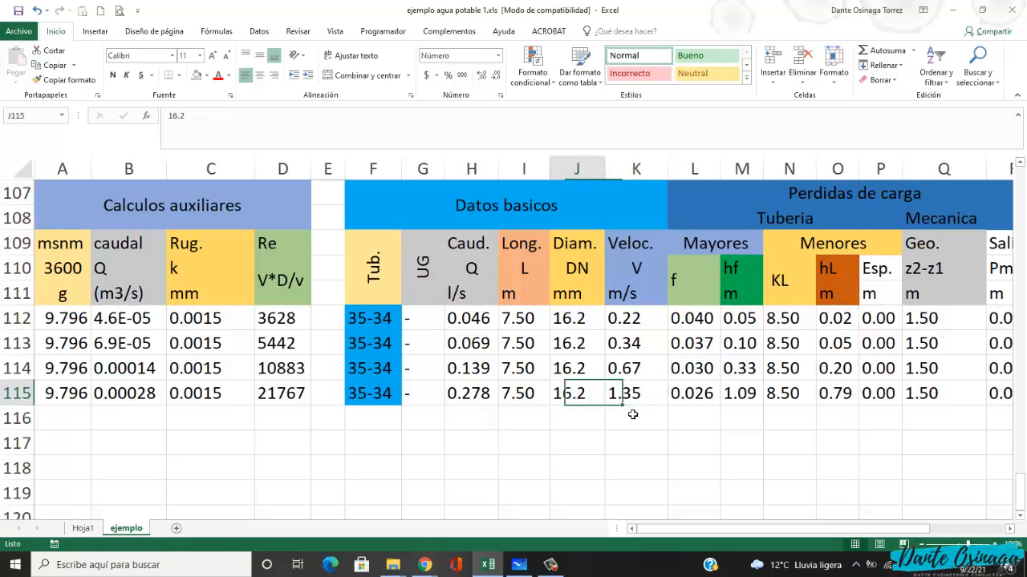
key(Left)
key(Right)
key(Right)
key(Left)
key(Right)
key(Left)
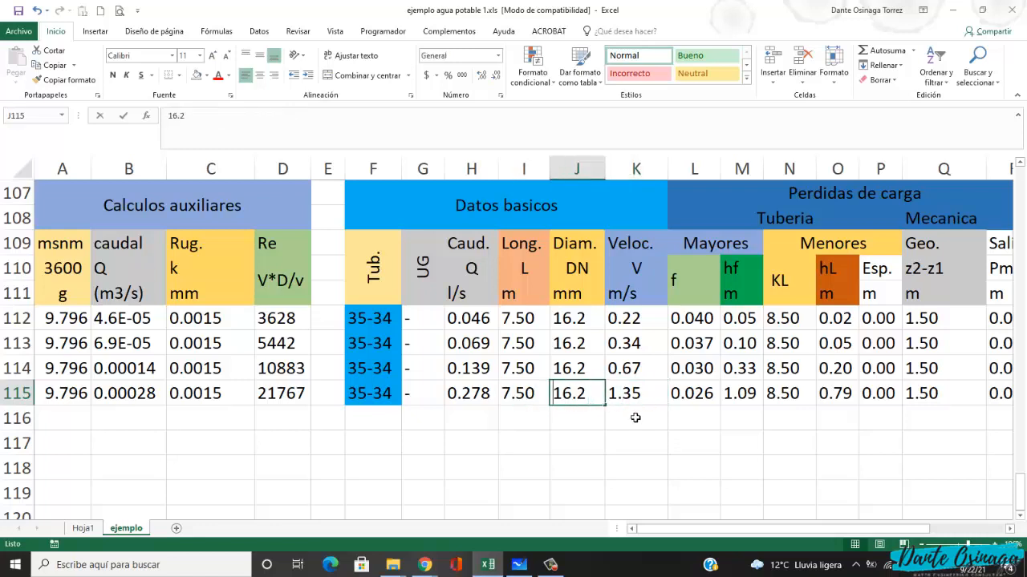
text(0)
key(Escape)
key(Right)
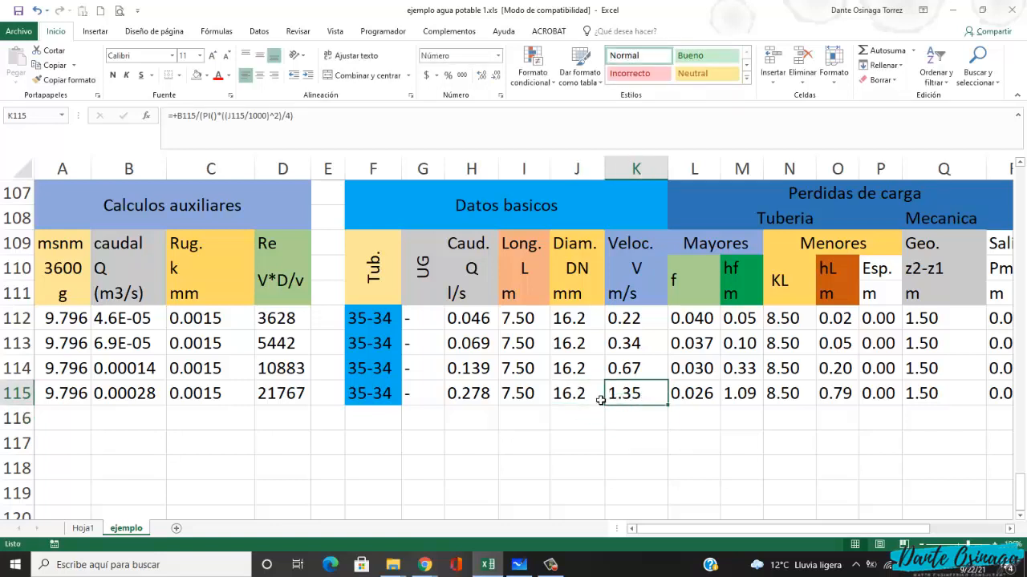
key(Left)
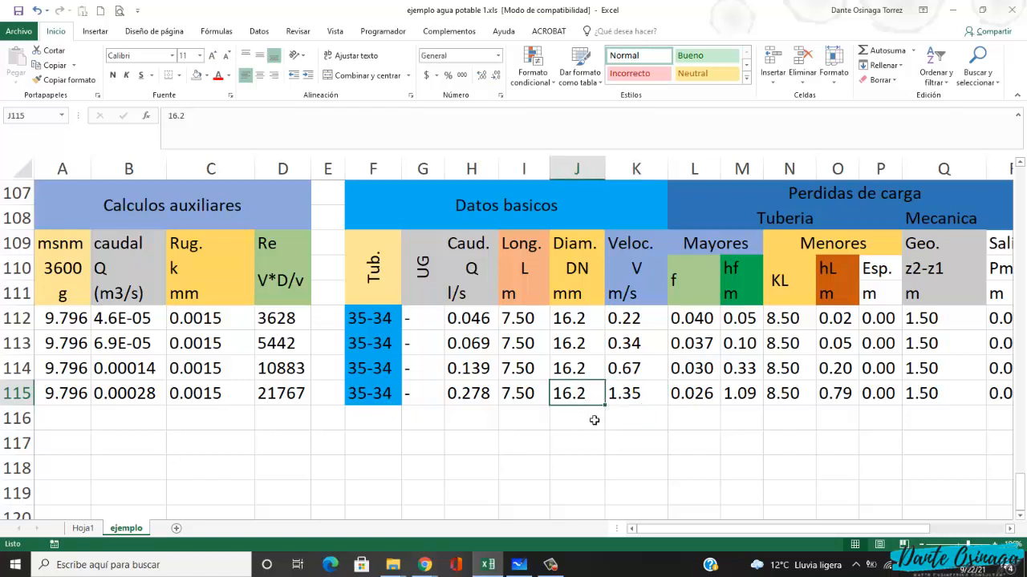
click(658, 396)
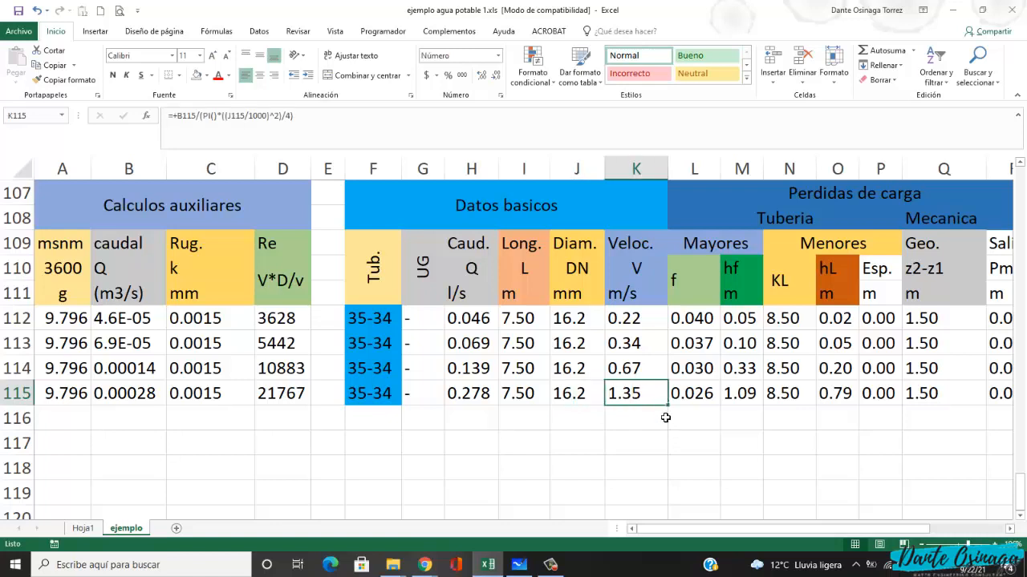
- Mark the velocities on screen with crosses for rows 112 and 113 and check marks for rows 114 and 115
key(Right)
key(Right)
key(Right)
key(Right)
key(Right)
key(Right)
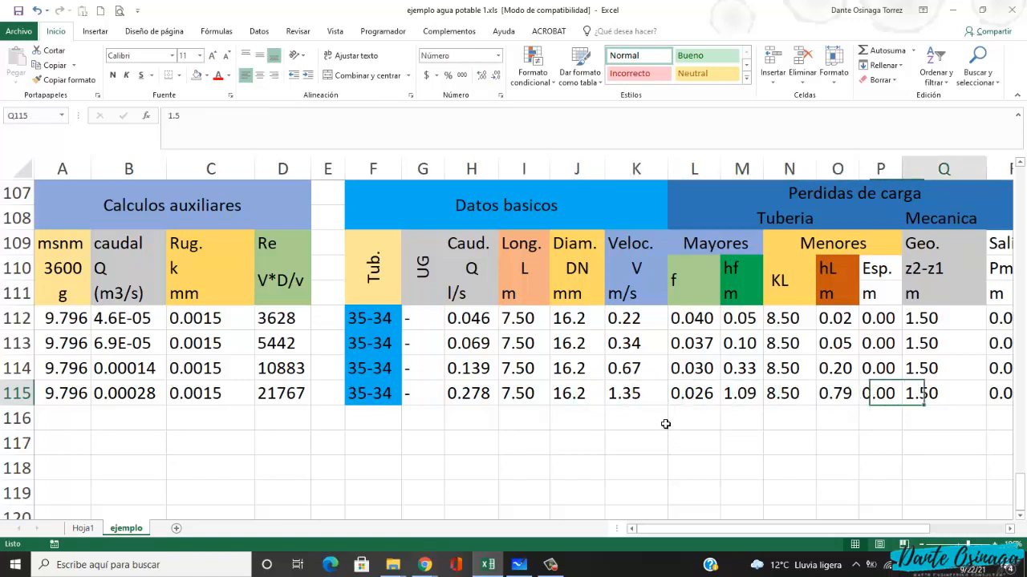
key(Right)
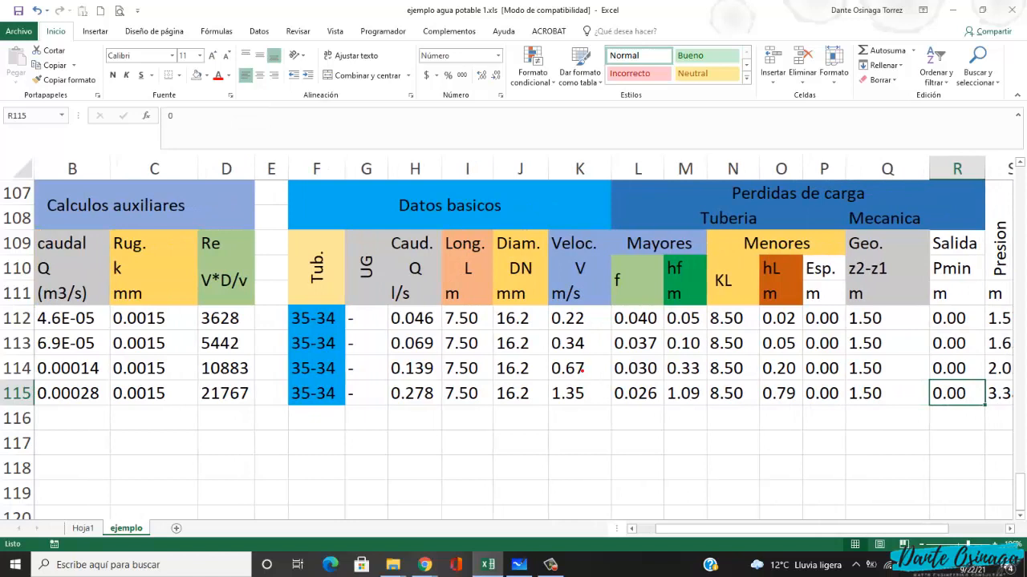
mouse_move(591, 366)
mouse_down()
mouse_move(596, 377)
mouse_move(611, 359)
mouse_up()
mouse_move(595, 393)
mouse_down()
mouse_move(599, 424)
mouse_move(616, 388)
mouse_up()
mouse_move(590, 308)
mouse_down()
mouse_move(604, 323)
mouse_move(592, 325)
mouse_move(605, 346)
mouse_move(590, 346)
mouse_up()
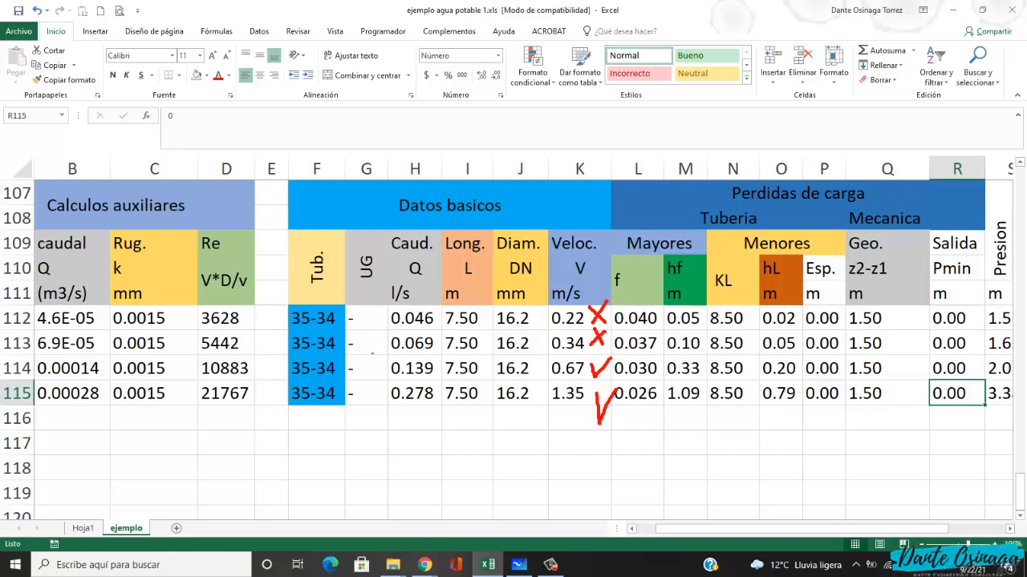
- Write 6, 4, 2 and 1 on screen over the UG cells of rows 112 to 115, and box the 2 and 1
mouse_move(367, 304)
mouse_down()
mouse_move(377, 321)
mouse_move(369, 345)
mouse_move(382, 343)
mouse_move(366, 381)
mouse_move(379, 380)
mouse_move(377, 416)
mouse_up()
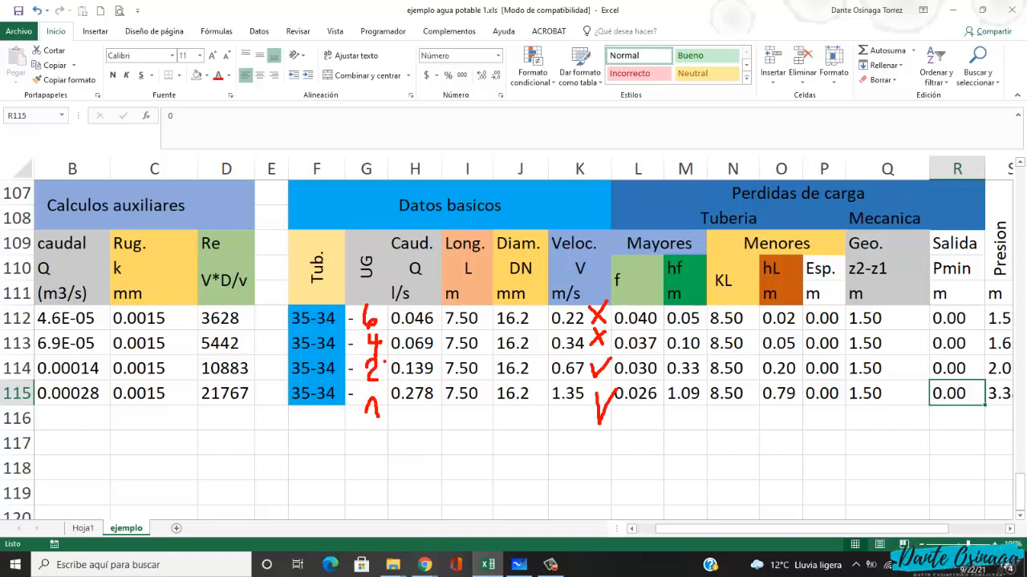
mouse_move(386, 359)
mouse_down()
mouse_move(354, 353)
mouse_move(356, 422)
mouse_move(388, 435)
mouse_move(390, 366)
mouse_up()
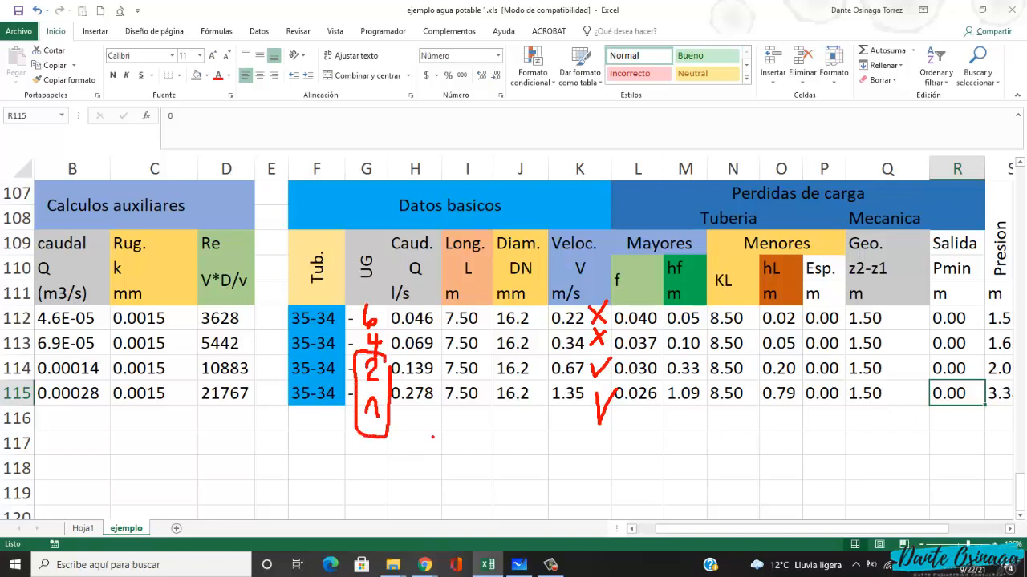
- Clear the handwritten marks from the sheet and examine the velocity, loss and final pressure values of row 115
key(Escape)
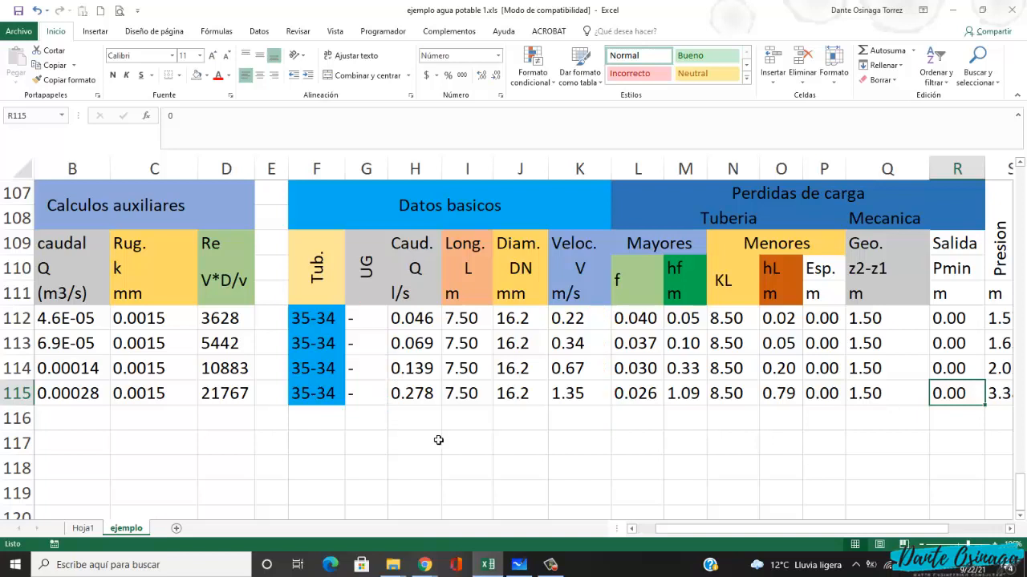
click(625, 392)
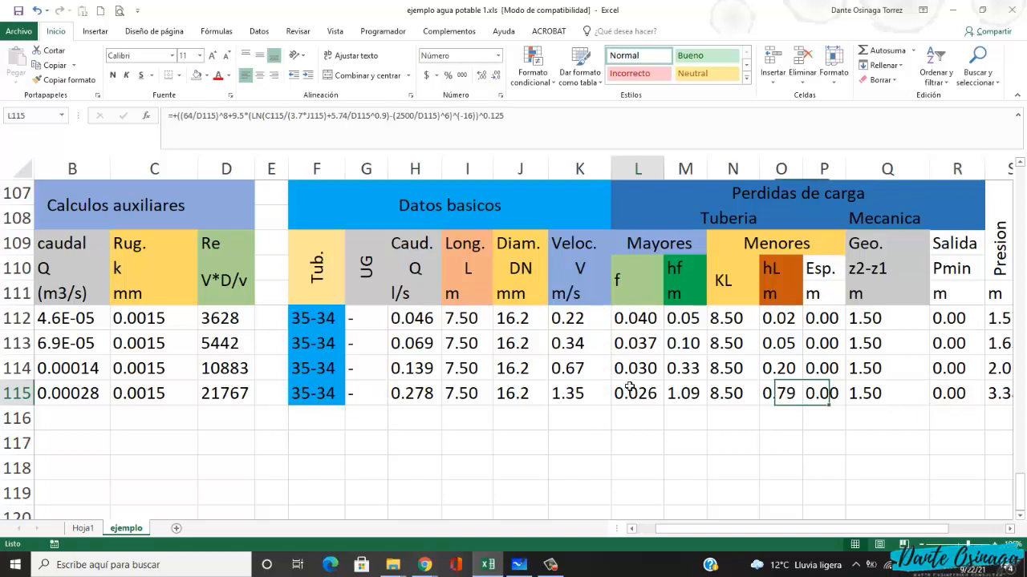
key(Right)
key(Right)
key(Right)
key(Right)
key(Right)
key(Right)
key(Right)
key(Right)
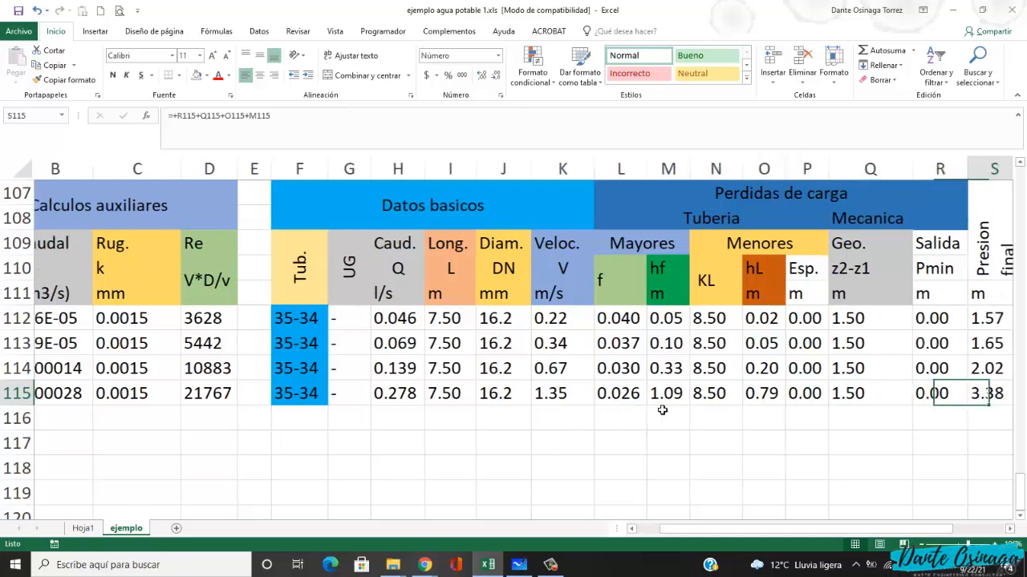
key(Left)
key(Left)
key(Left)
key(Left)
key(Left)
key(Left)
key(Left)
key(Left)
key(Left)
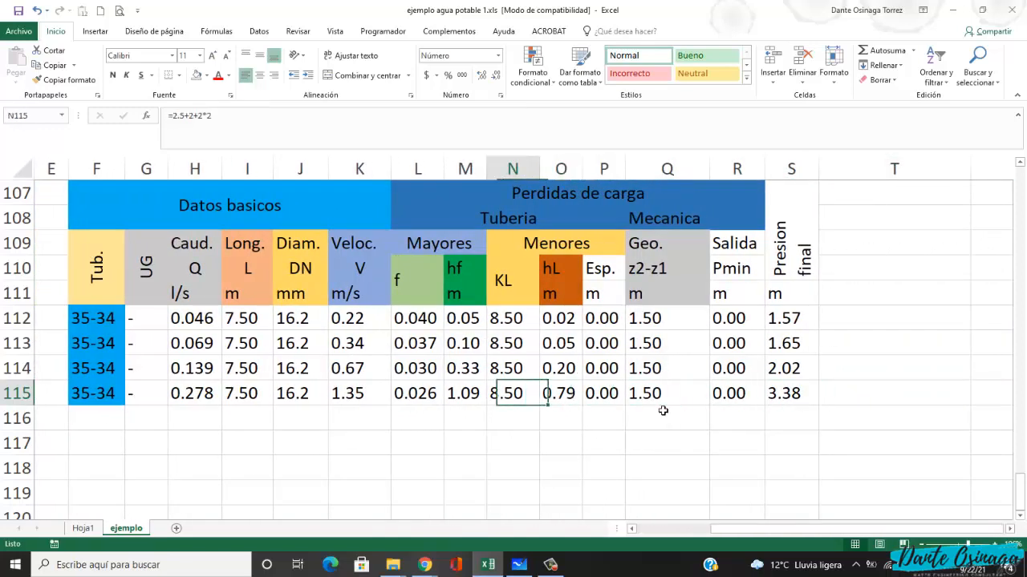
key(Left)
key(Right)
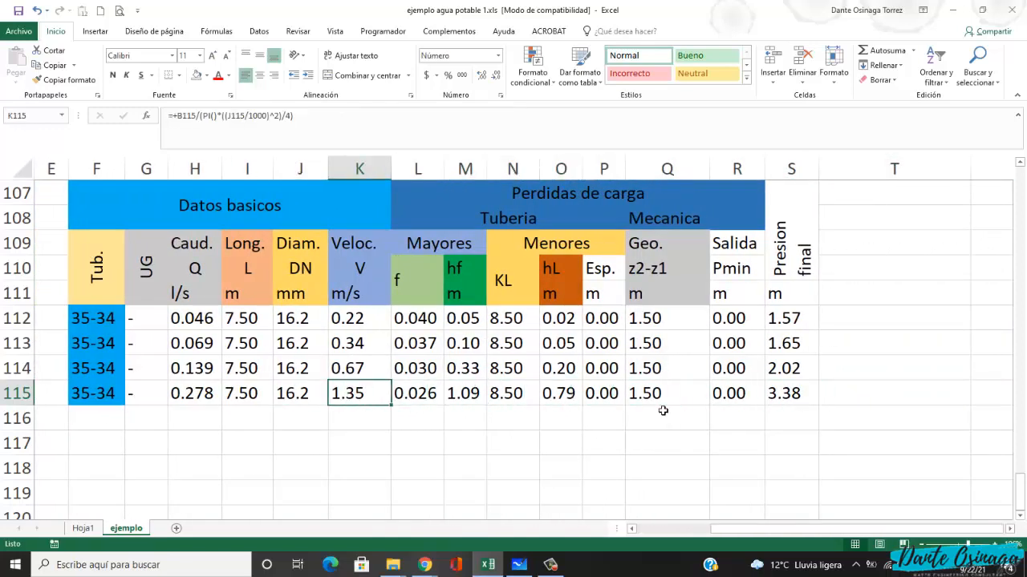
- Examine the length, flow and loss values of row 114, up to its KL formula
key(Left)
key(Left)
key(Up)
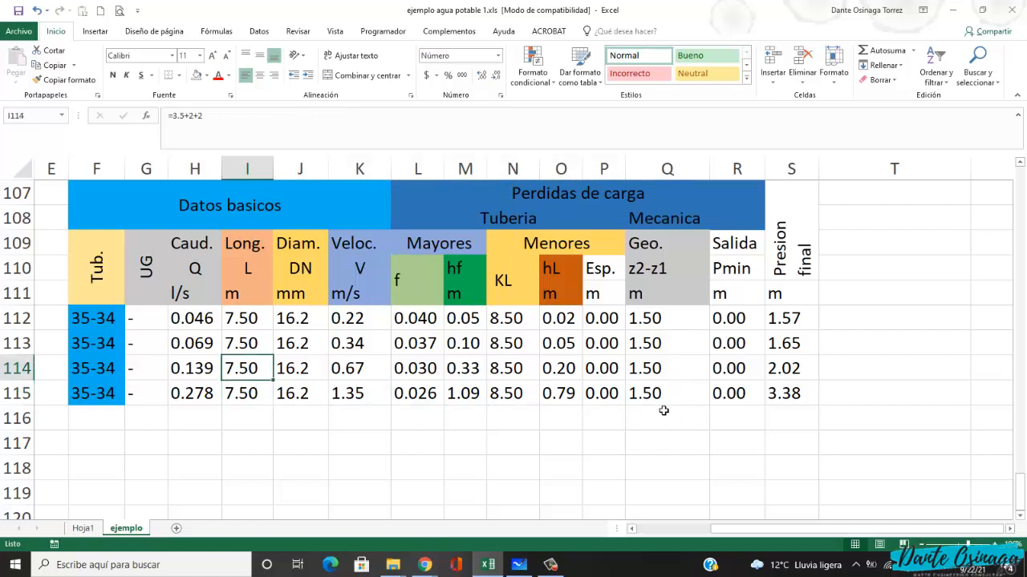
key(Left)
key(Left)
key(Right)
key(Right)
key(Right)
key(Right)
key(Right)
key(Right)
key(Right)
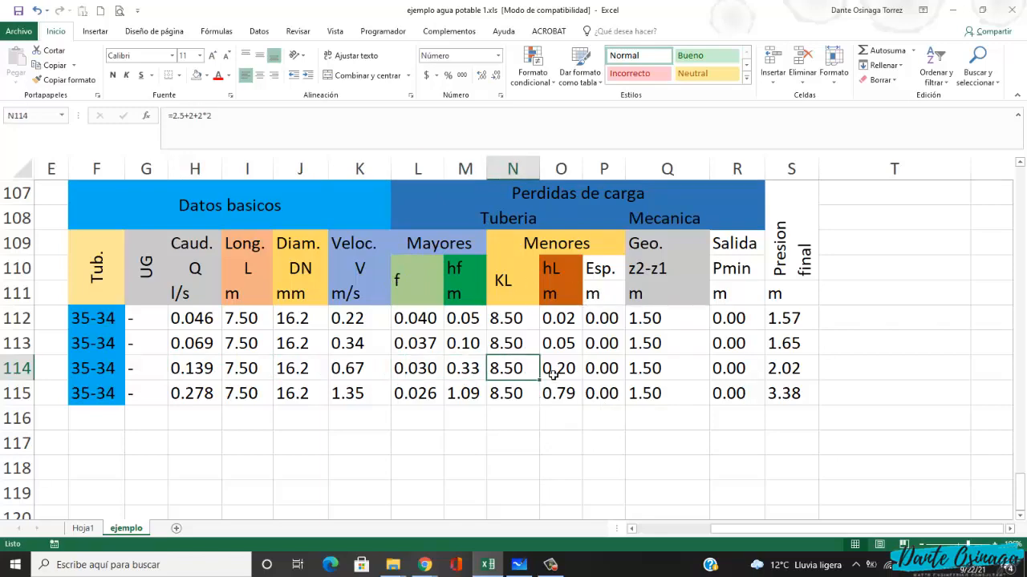
- Switch to Microsoft Whiteboard and mark green dots at both bends and the tank inlet of black pipe 35-34
key(alt+Tab)
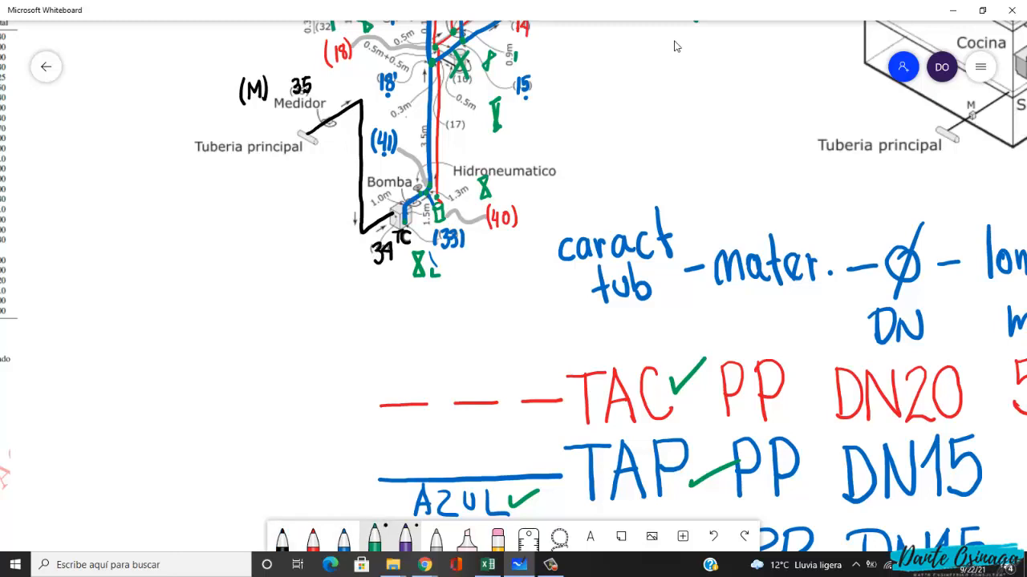
drag(357, 102, 364, 99)
drag(361, 233, 364, 232)
drag(392, 213, 398, 210)
- Draw a green arrow to the pipe near the meter with a valve symbol labelled "llp.", and underline Medidor
mouse_move(325, 126)
mouse_down()
mouse_move(337, 136)
mouse_move(347, 118)
mouse_up()
mouse_move(343, 136)
mouse_down()
mouse_move(286, 234)
mouse_move(249, 272)
mouse_move(279, 257)
mouse_move(252, 269)
mouse_move(267, 306)
mouse_up()
drag(277, 270, 281, 302)
mouse_move(290, 285)
mouse_down()
mouse_move(292, 315)
mouse_move(294, 300)
mouse_up()
click(309, 295)
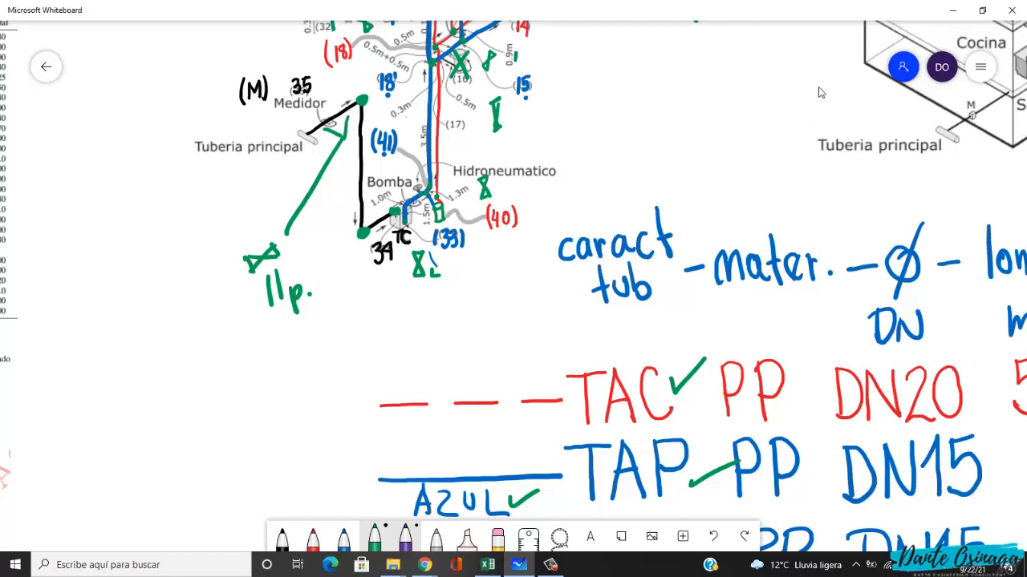
drag(279, 115, 303, 110)
- Return to Excel and start a new KL formula in N114 with +2*.9+2.1*2+
key(alt+Tab)
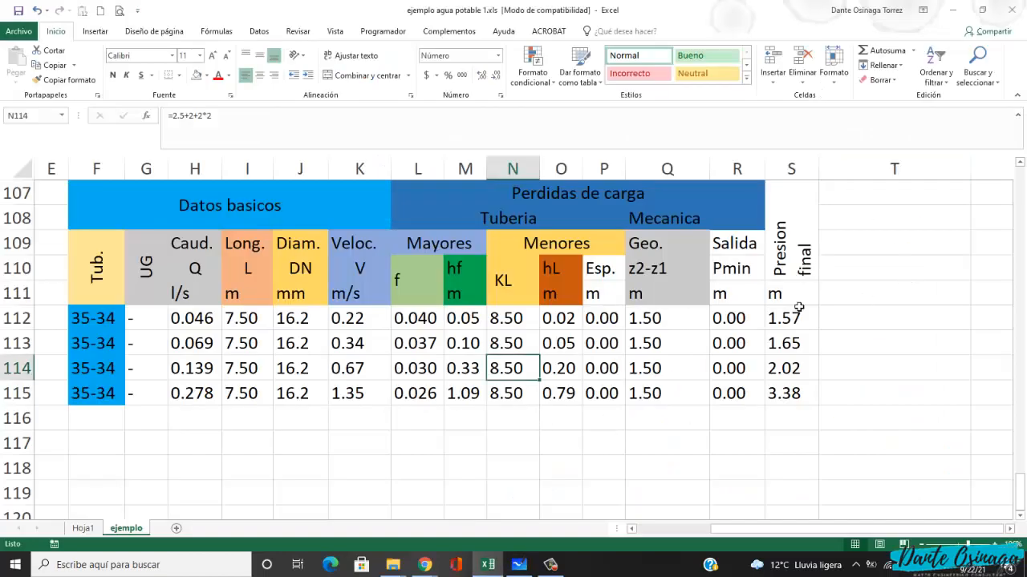
key(F2)
text(+)
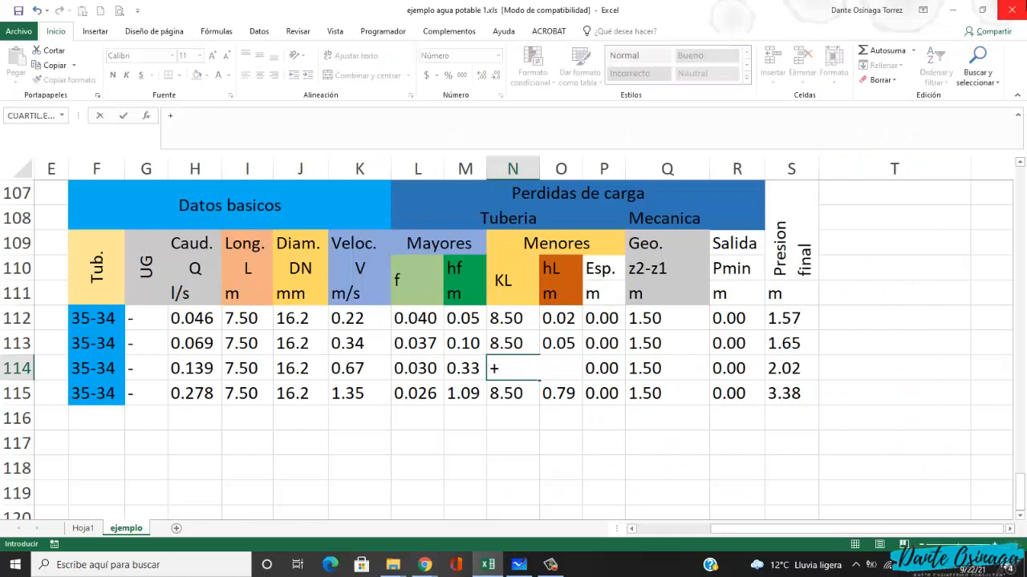
text(2*.9+)
text(2.1)
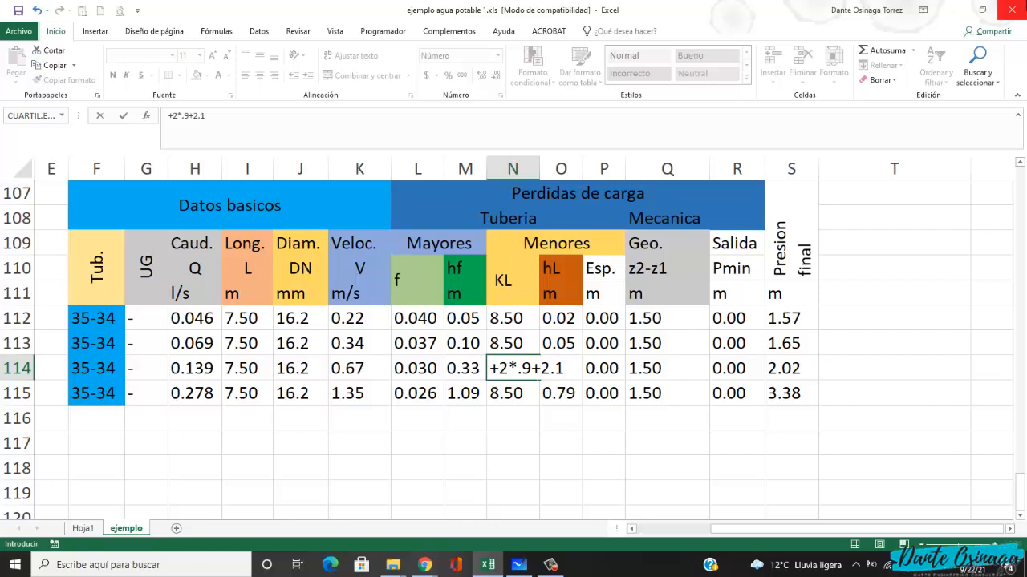
text(*)
text(2+)
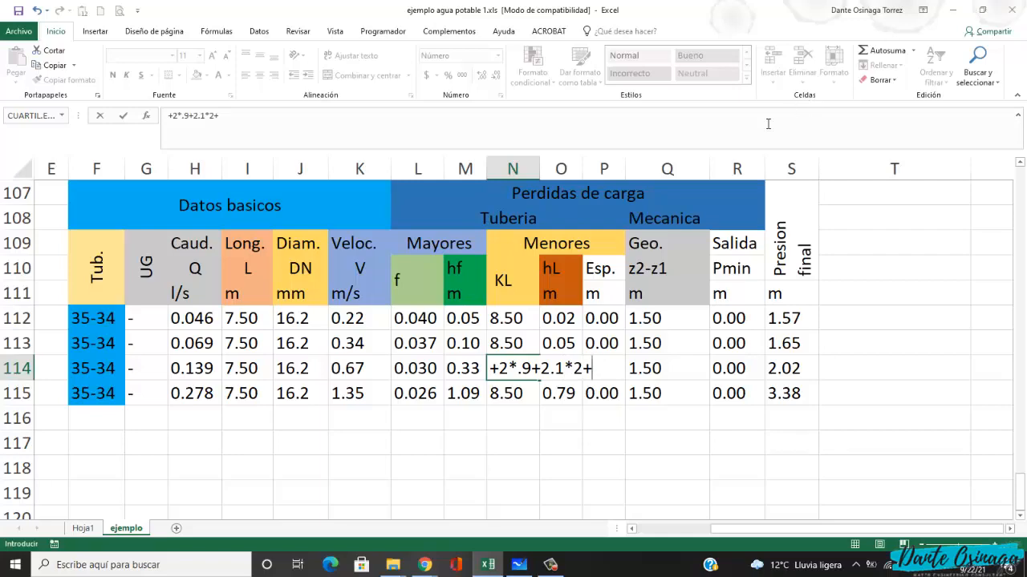
- Look up the float-operated valve and water meter coefficients in Tabla 2.8 on the whiteboard
key(alt+Tab)
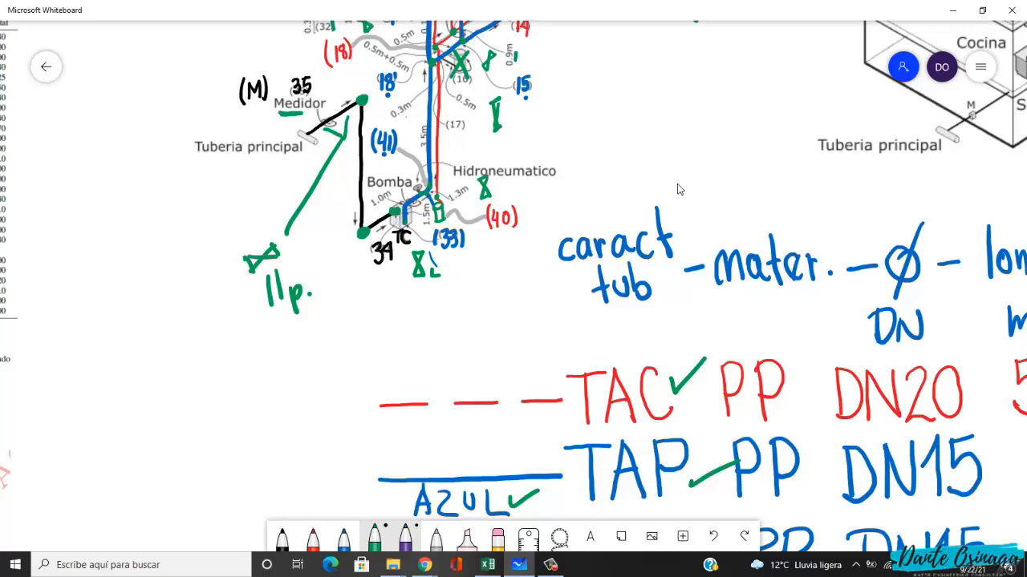
scroll(365, 365, down, 2)
scroll(361, 361, left, 1)
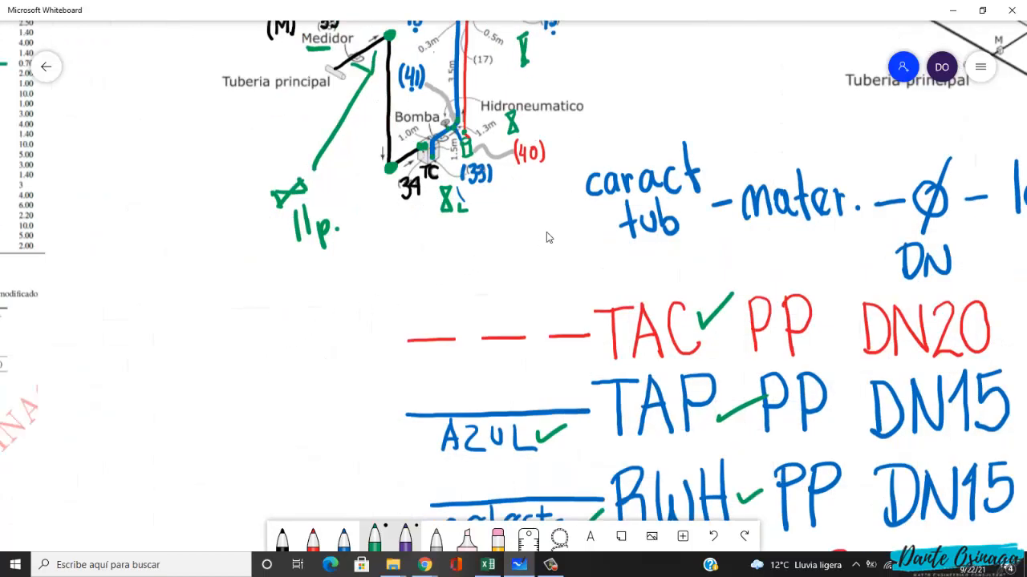
scroll(552, 236, down, 2)
scroll(608, 227, left, 4)
scroll(608, 227, down, 2)
scroll(618, 226, left, 2)
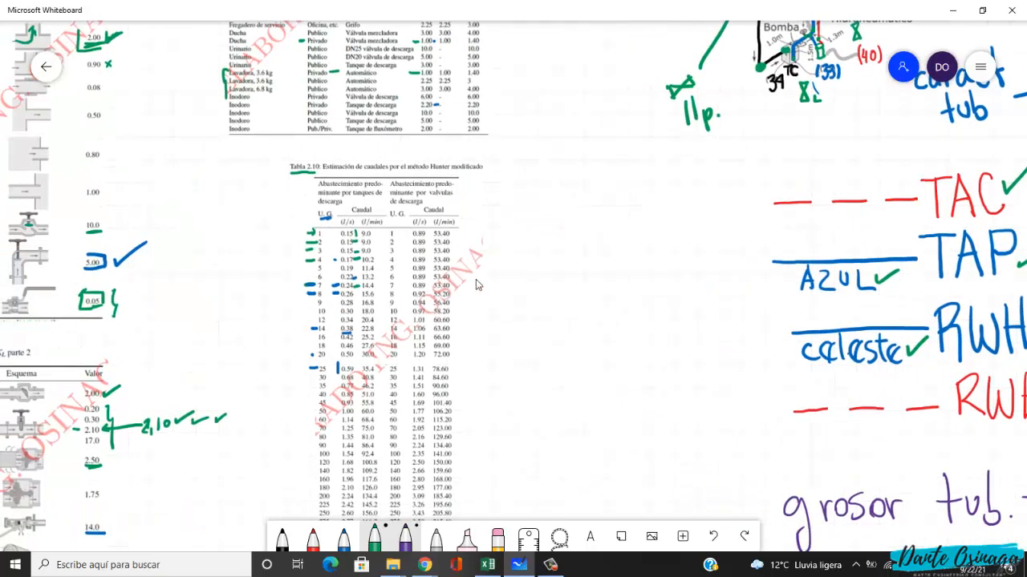
scroll(541, 288, left, 4)
scroll(543, 272, down, 1)
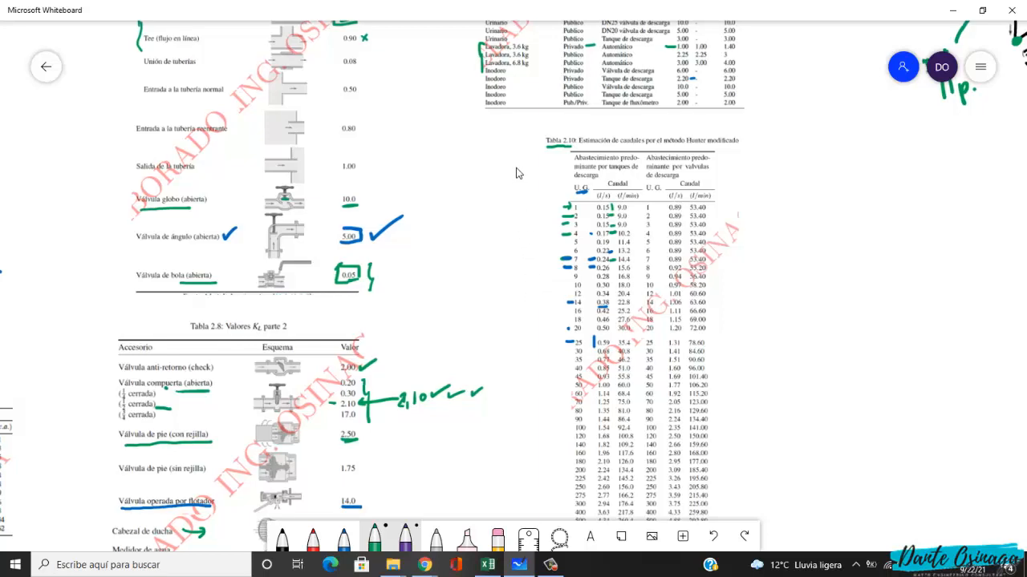
scroll(518, 200, down, 4)
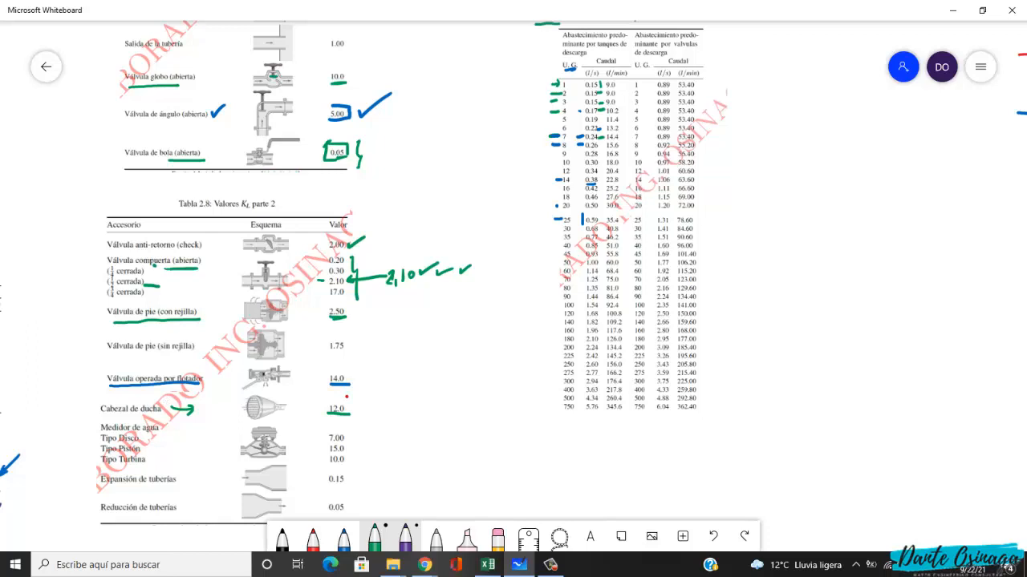
- Circle the float valve's 14.0, box the disc meter's 7.00 and underline Tipo Disco in red, clearing the marks at the end
mouse_move(326, 396)
mouse_down()
mouse_move(363, 367)
mouse_move(324, 391)
mouse_up()
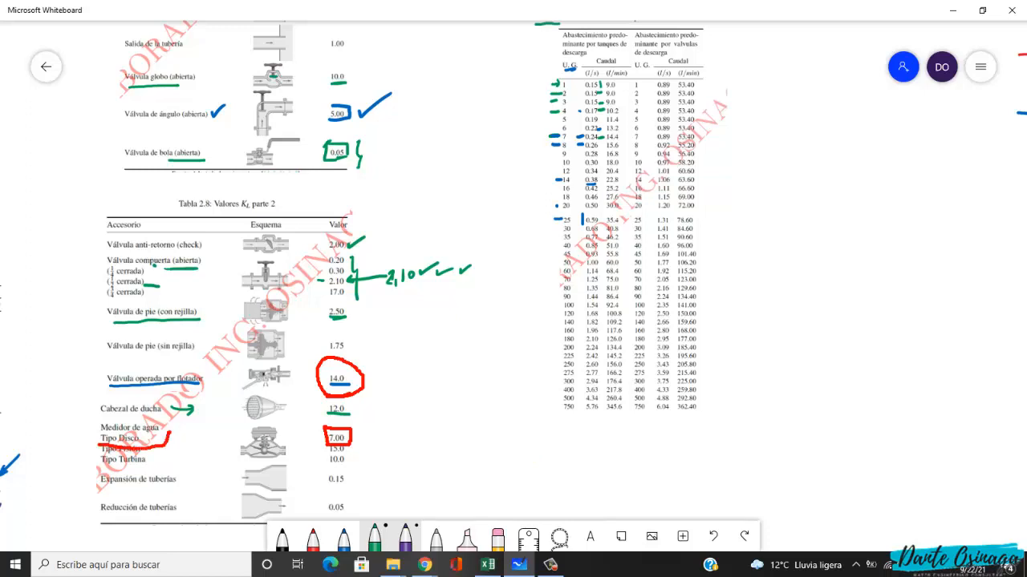
drag(165, 425, 106, 416)
key(Escape)
- Complete the KL formula in N114 with 14 for the float-operated valve
key(alt+Tab)
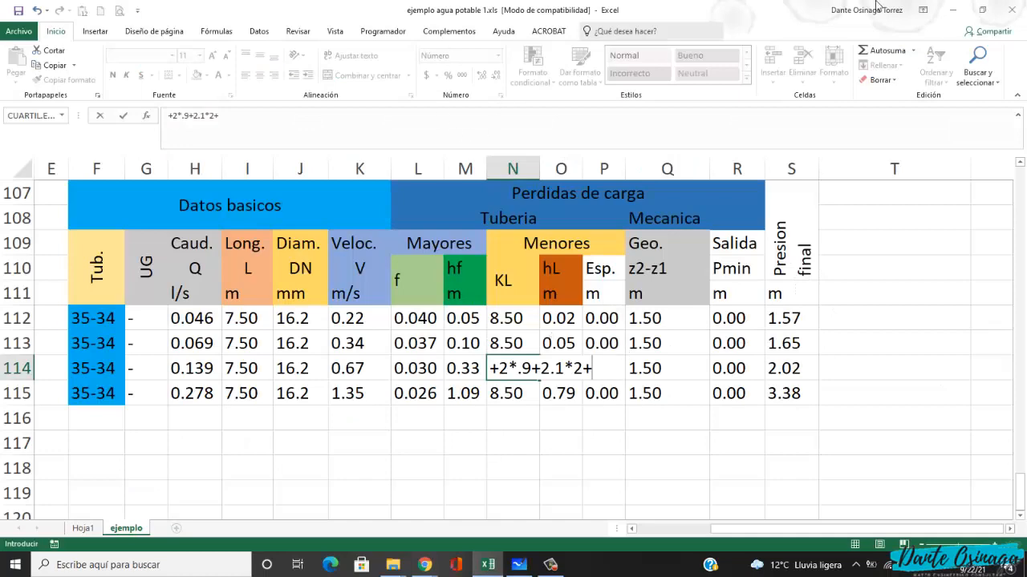
key(alt+Tab)
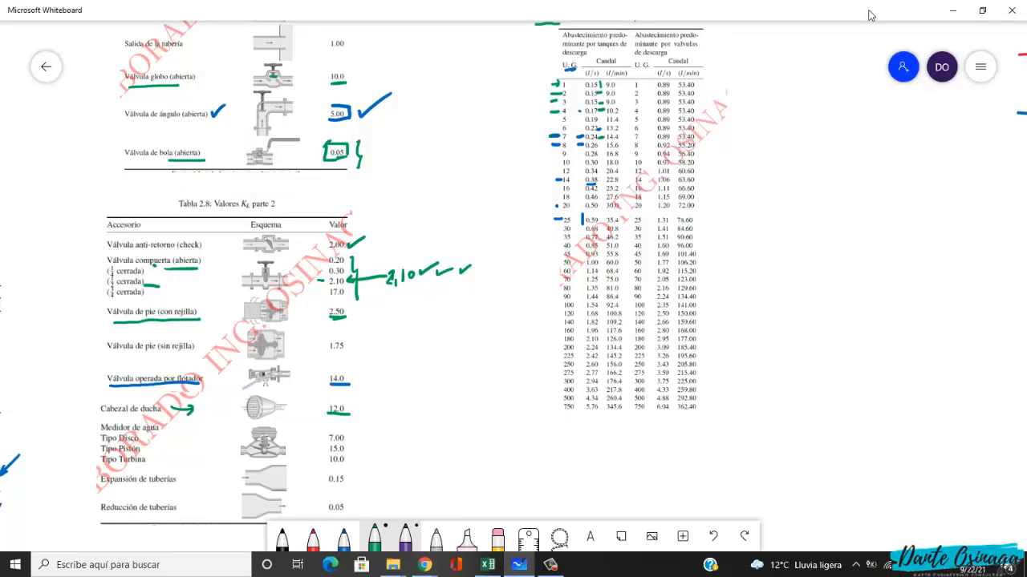
key(alt+Tab)
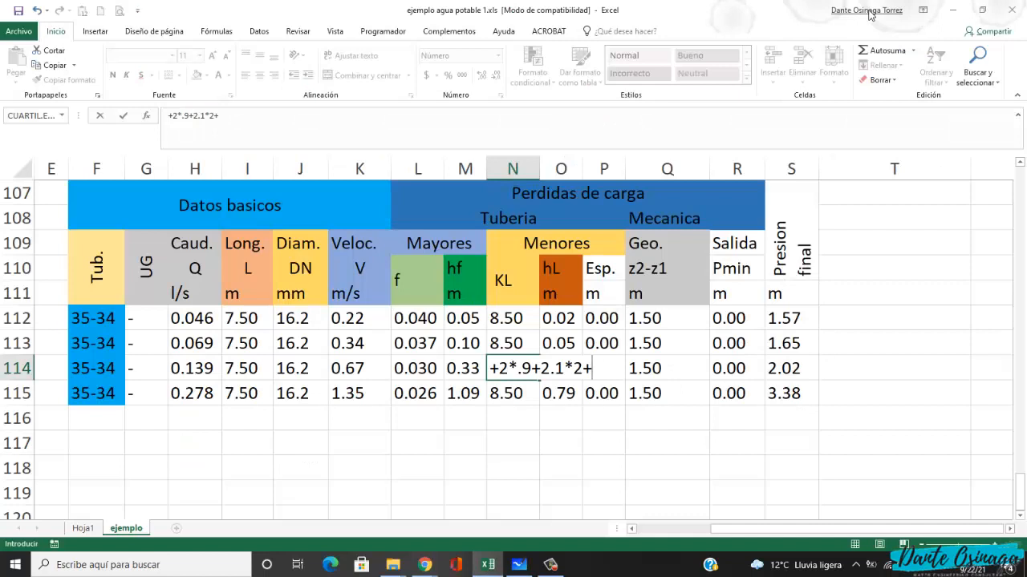
text(14)
key(Return)
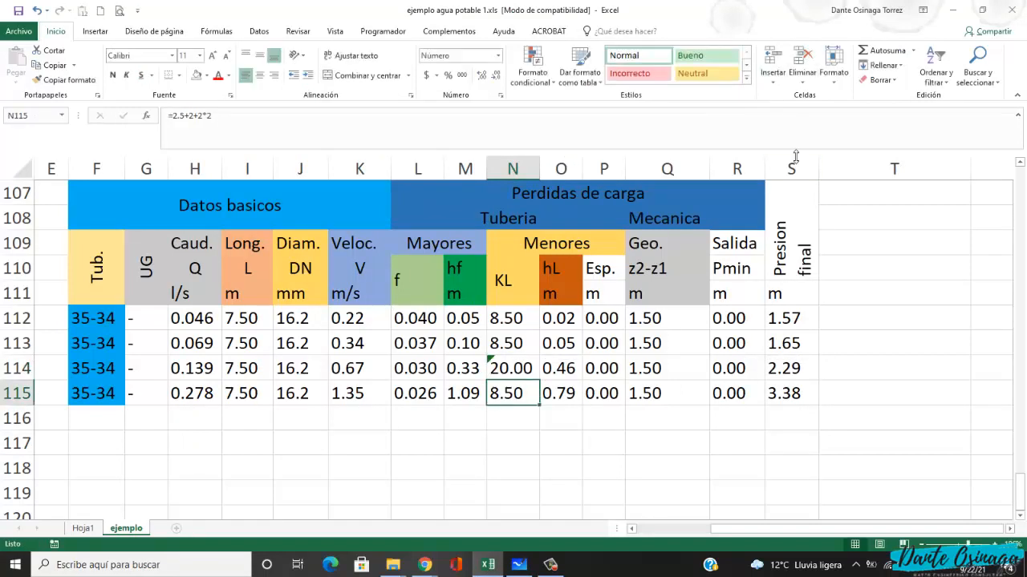
- Examine the KL, hL and Esp. cells of row 114 to check where the meter's loss belongs
key(Up)
key(Right)
key(Right)
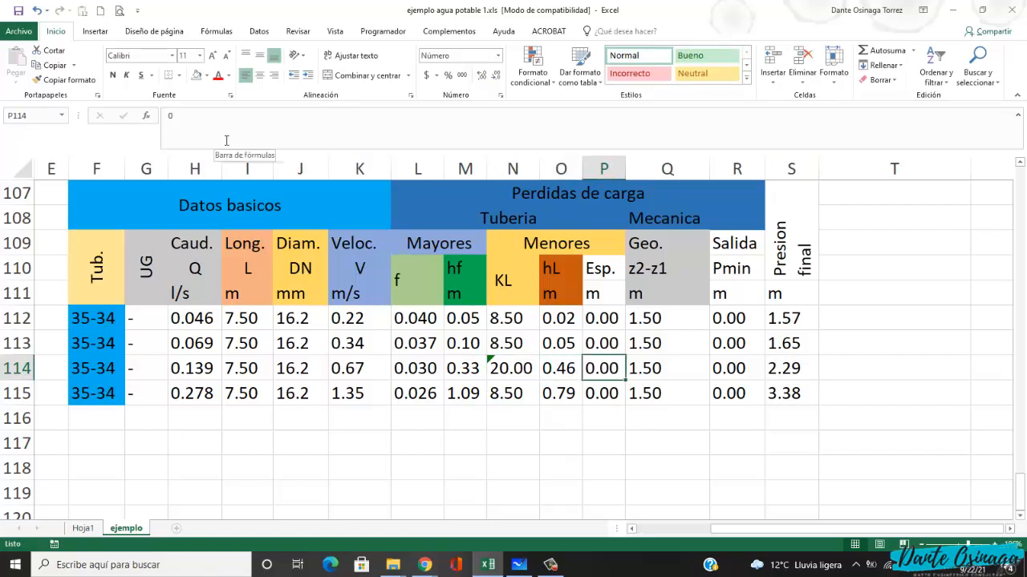
key(Left)
key(Left)
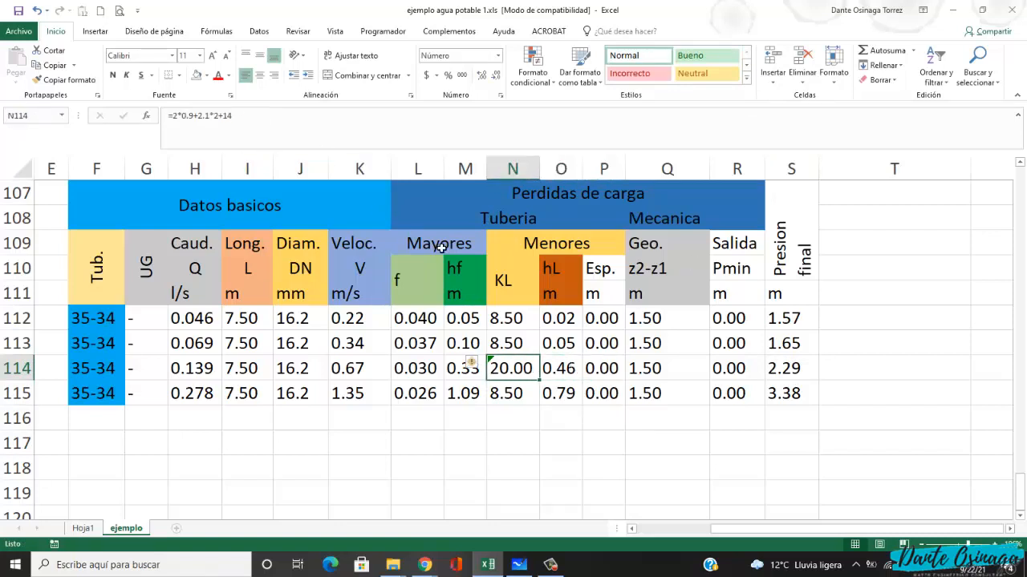
drag(598, 269, 606, 393)
click(608, 371)
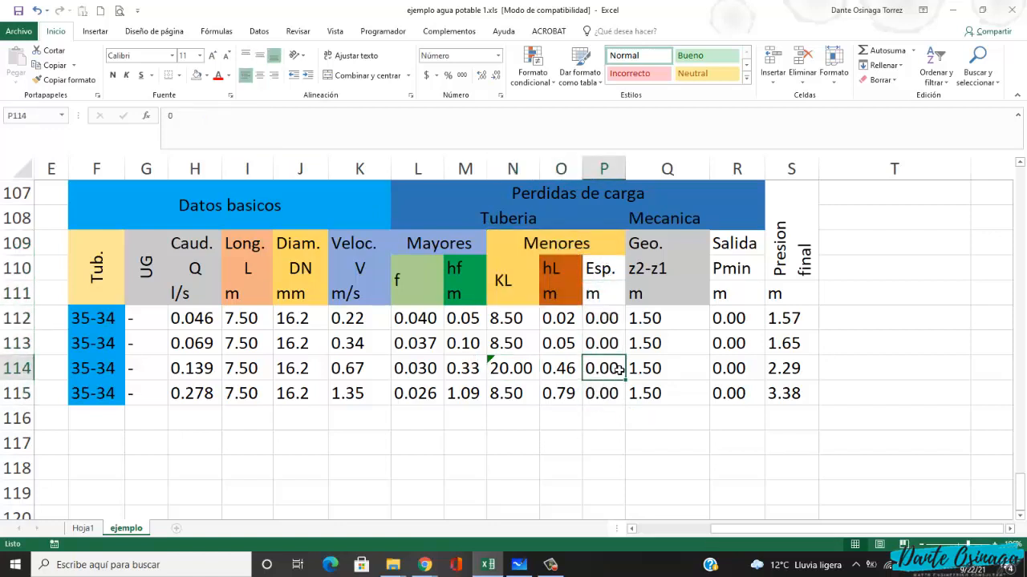
click(524, 369)
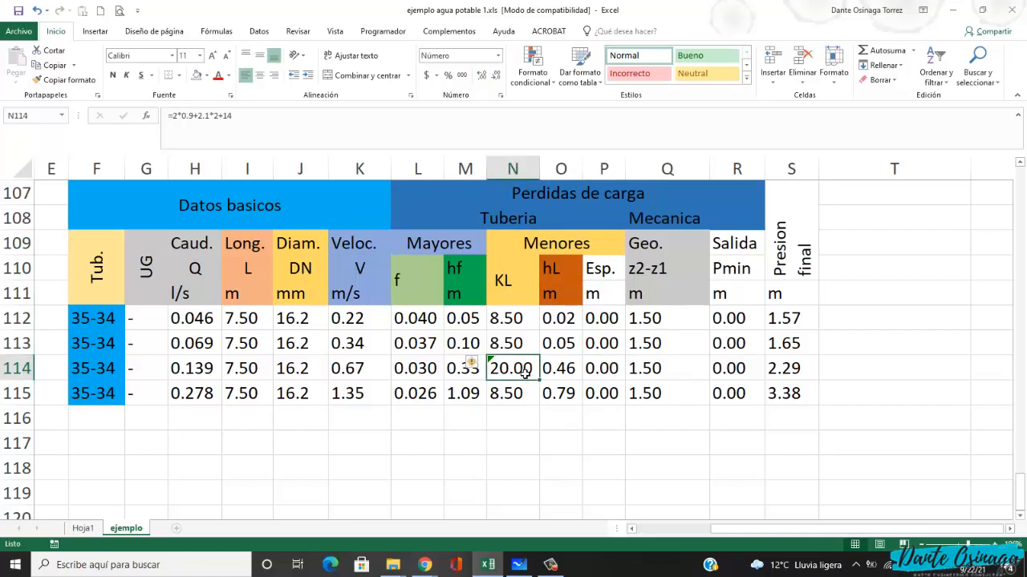
key(Right)
key(Right)
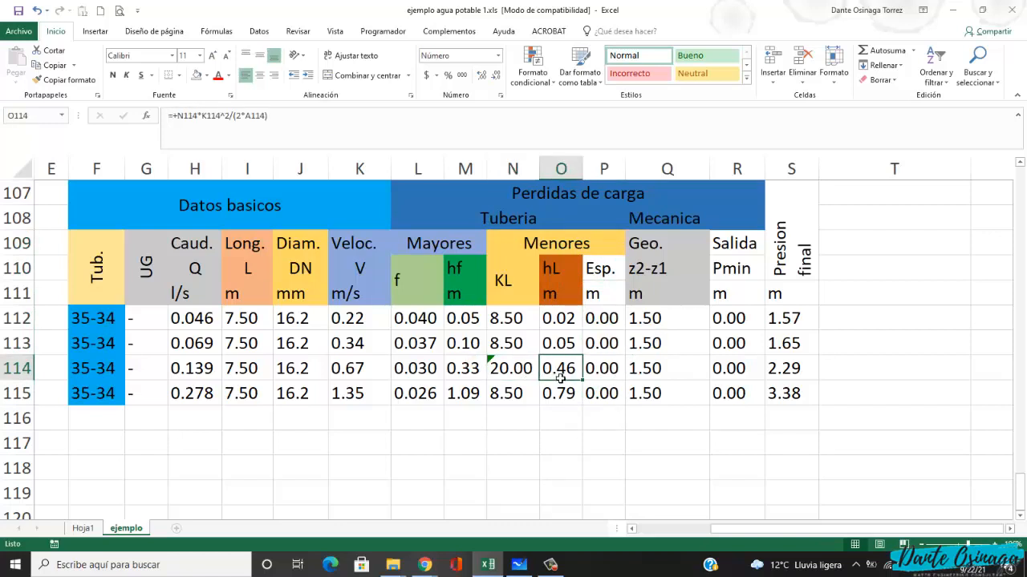
key(Left)
key(Left)
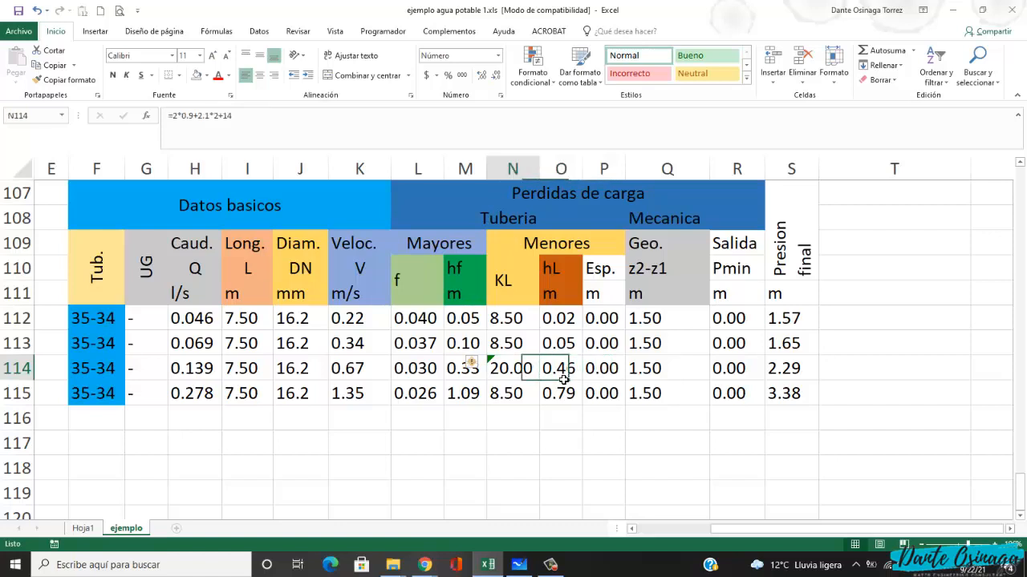
- Add 7 for the disc water meter to the end of the KL formula in N114
click(249, 121)
text(+)
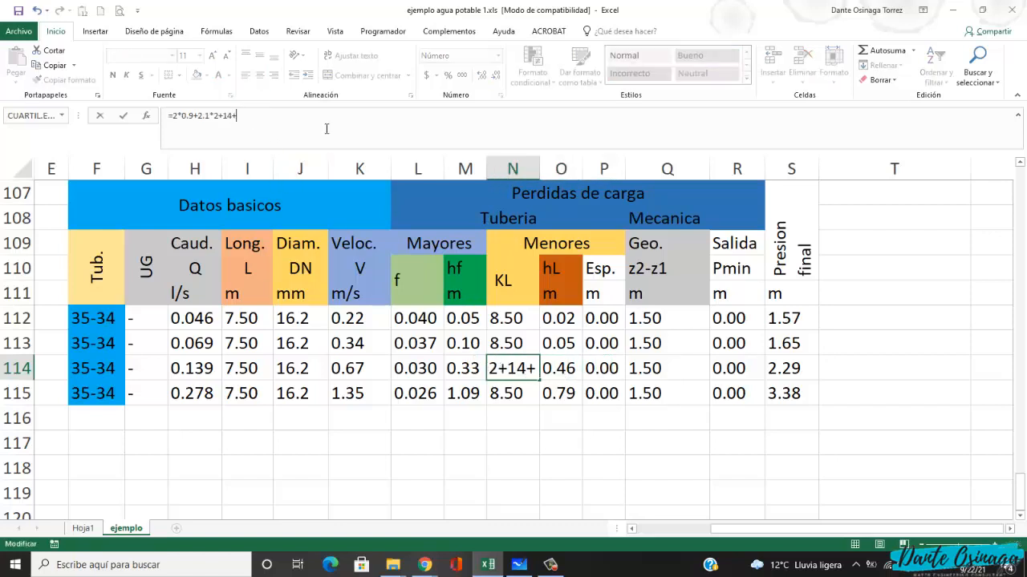
text(7)
key(Return)
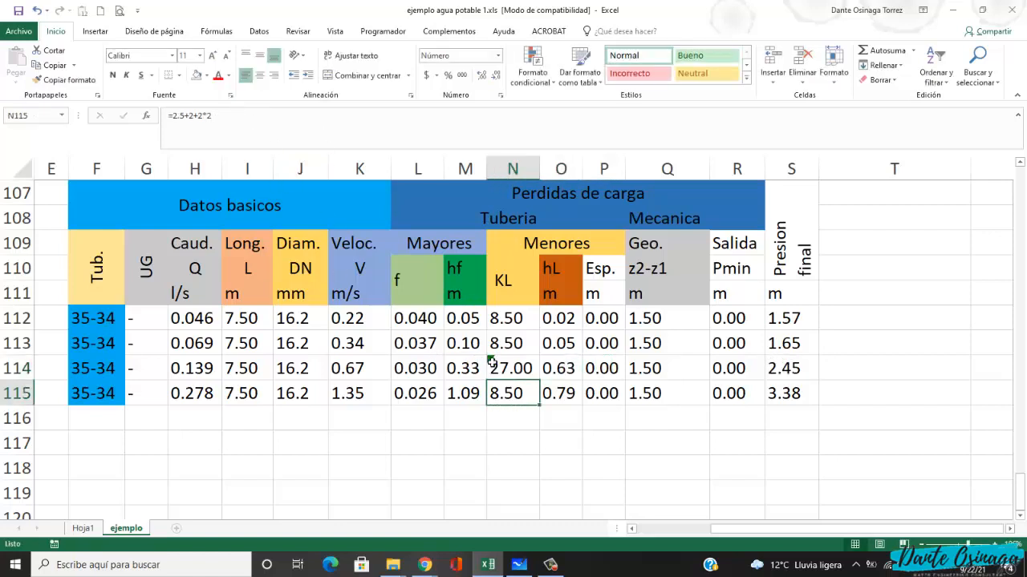
- Ignore the inconsistent formula error flagged in N114
click(529, 369)
click(471, 363)
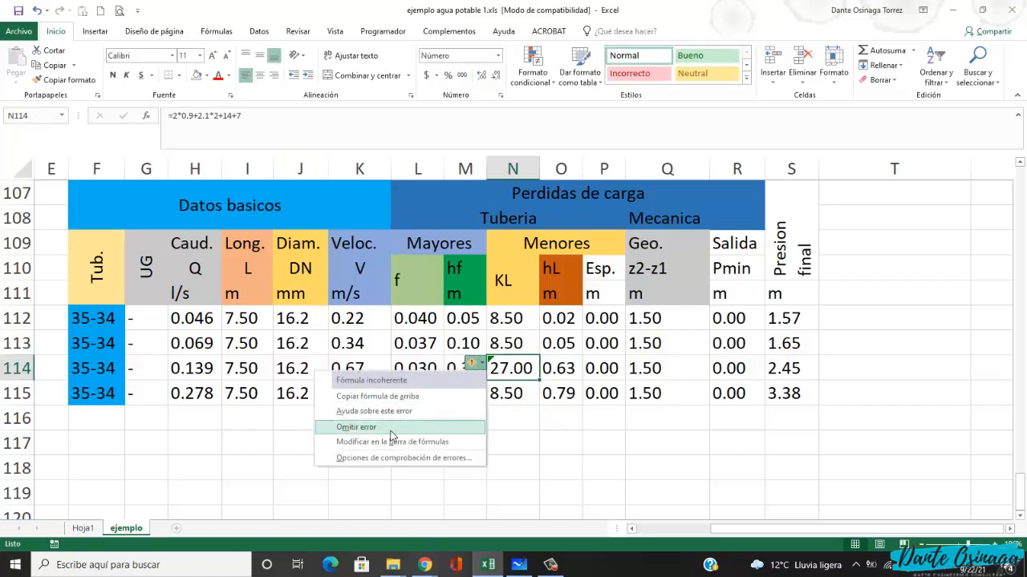
click(449, 426)
click(522, 399)
- Copy the KL formula from N114 into N112, N113 and N115
click(526, 371)
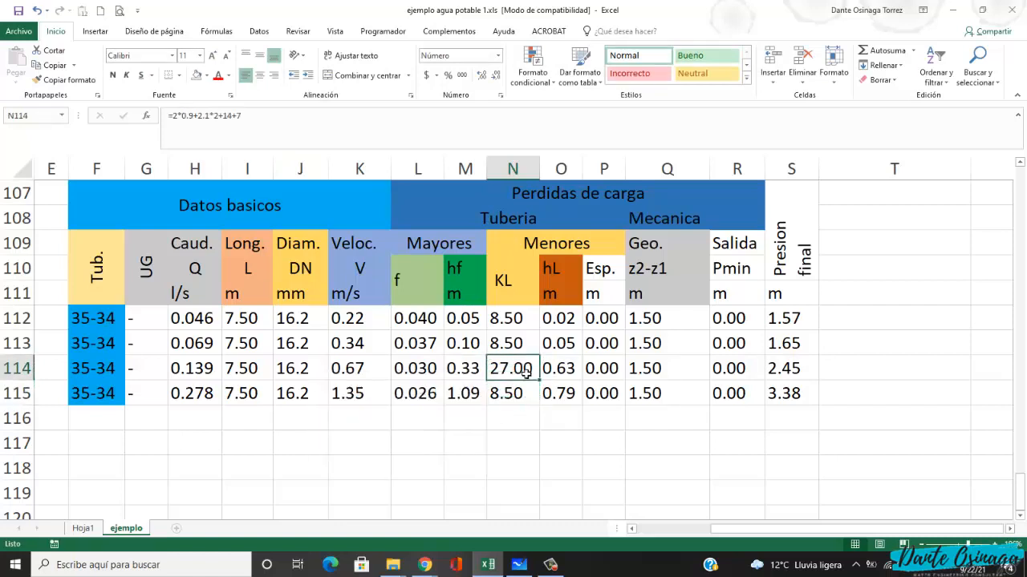
key(ctrl+c)
click(520, 322)
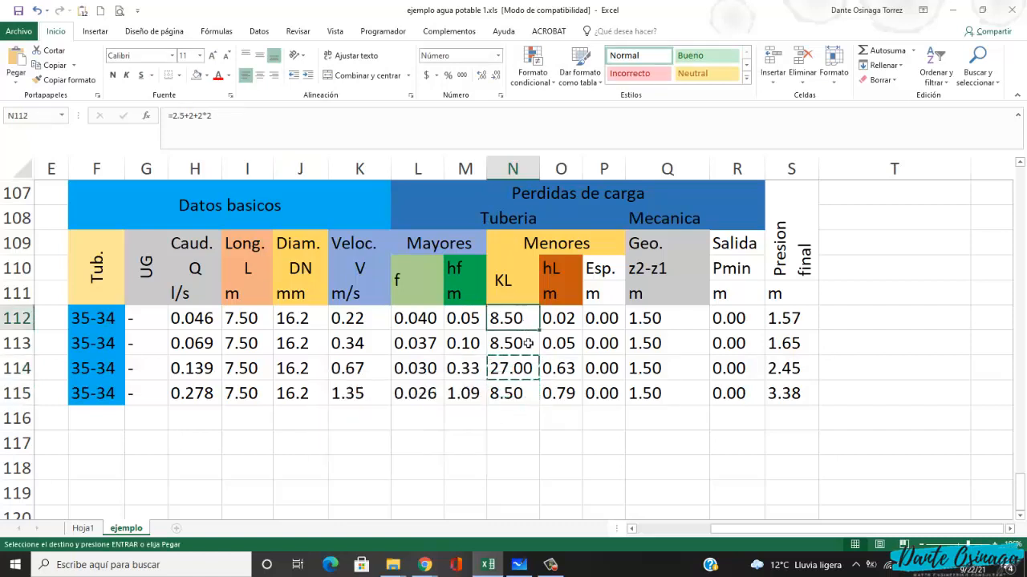
key(ctrl+v)
click(525, 347)
key(ctrl+v)
click(517, 393)
key(ctrl+v)
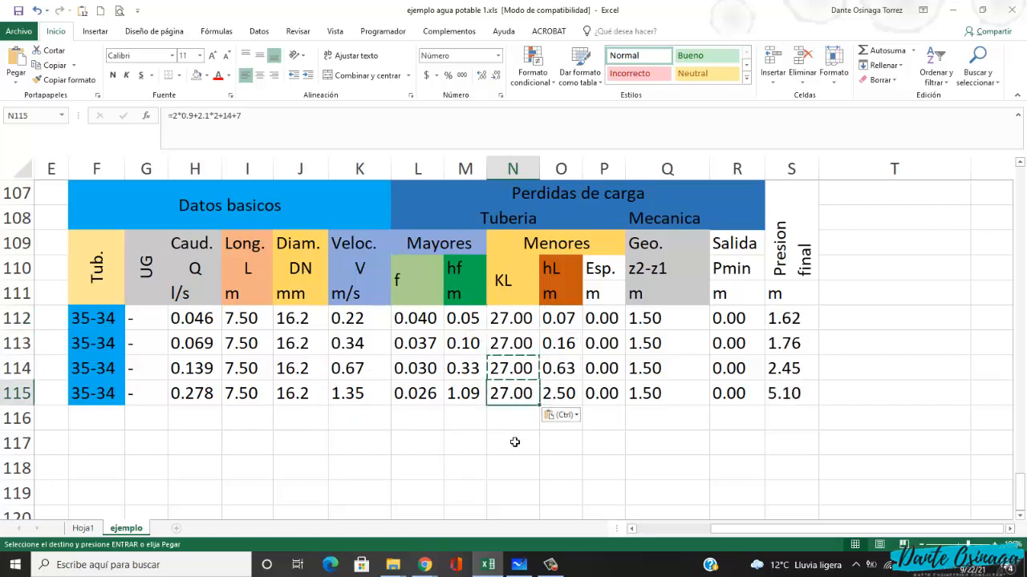
- Set the geometric height difference z2-z1 to -3.5 m in Q112 through Q115
click(523, 439)
key(Escape)
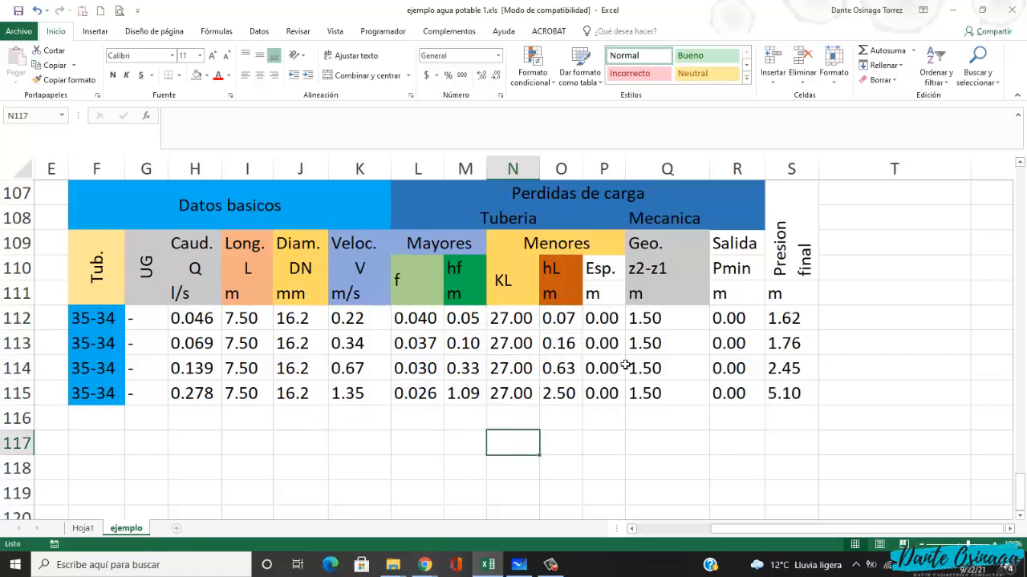
click(666, 320)
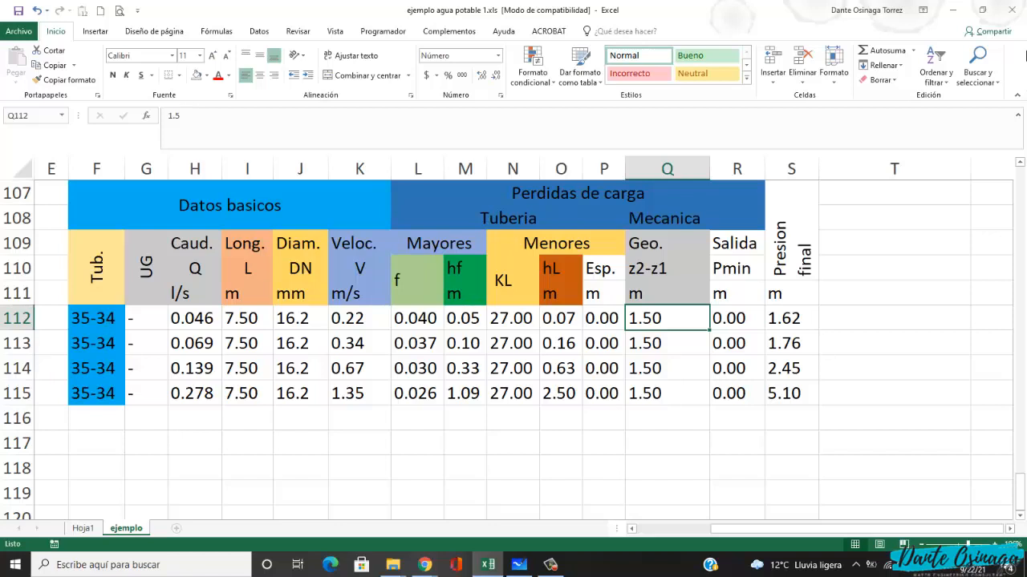
text(-3.5)
key(Return)
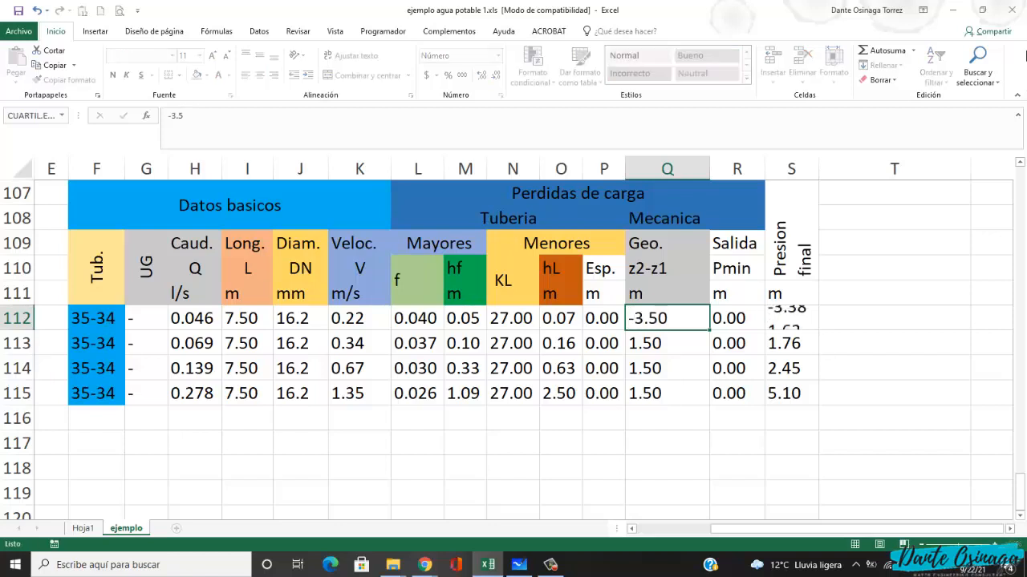
text(-3.5)
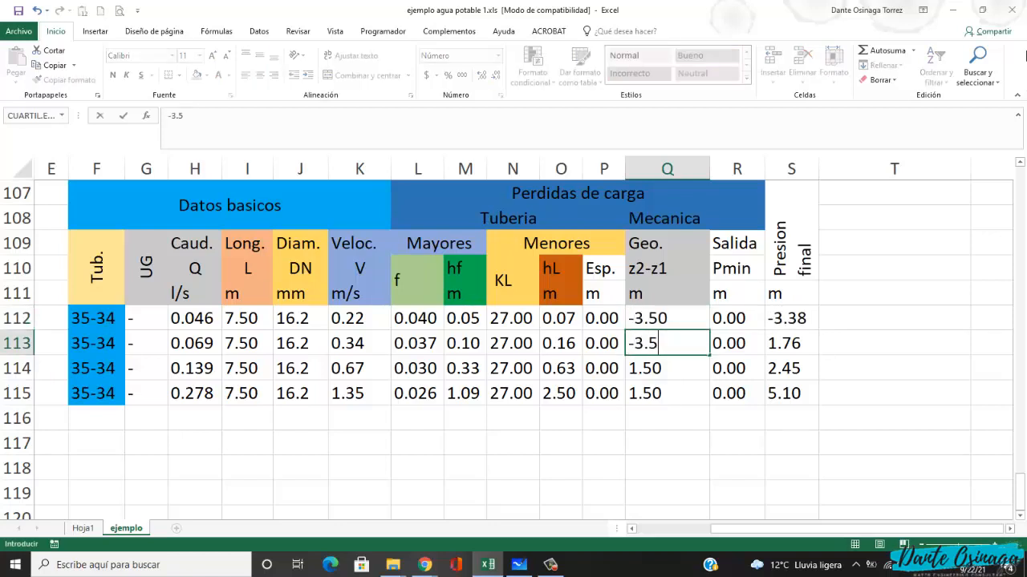
key(Return)
text(-3.5)
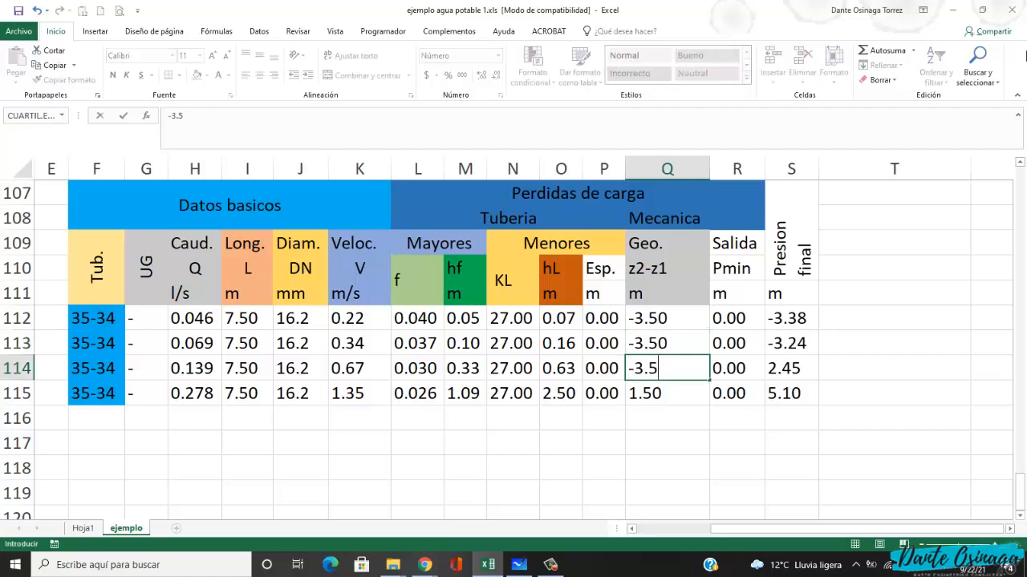
key(Return)
text(-3.5)
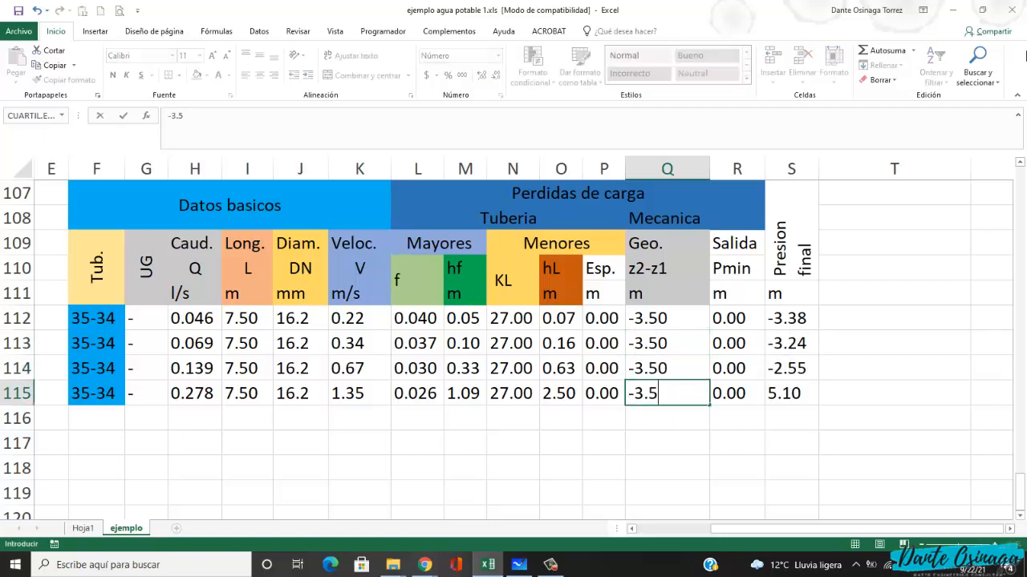
key(Return)
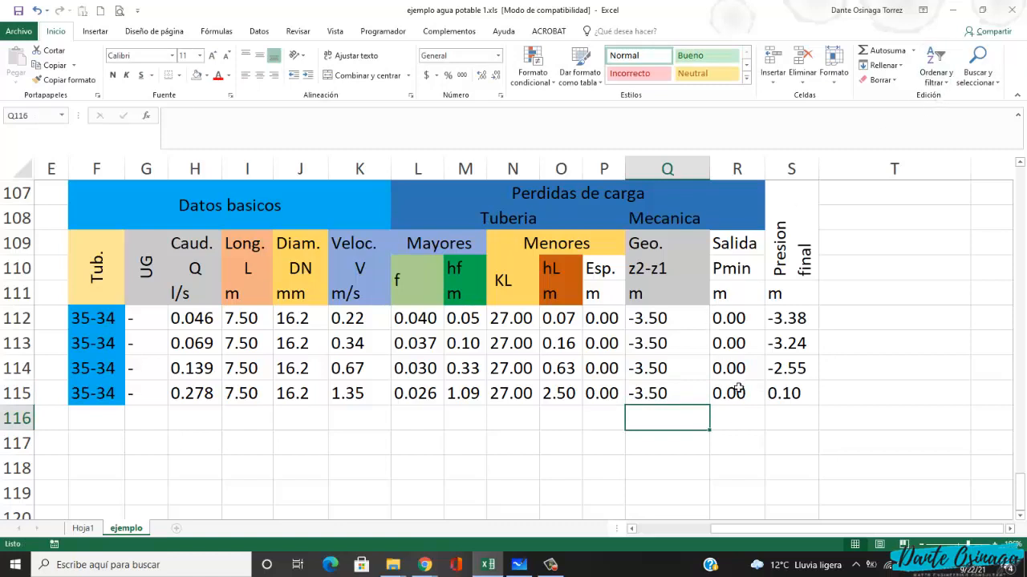
- Set the minimum outlet pressure Pmin to 2 m in R112 through R115
click(750, 329)
text(2)
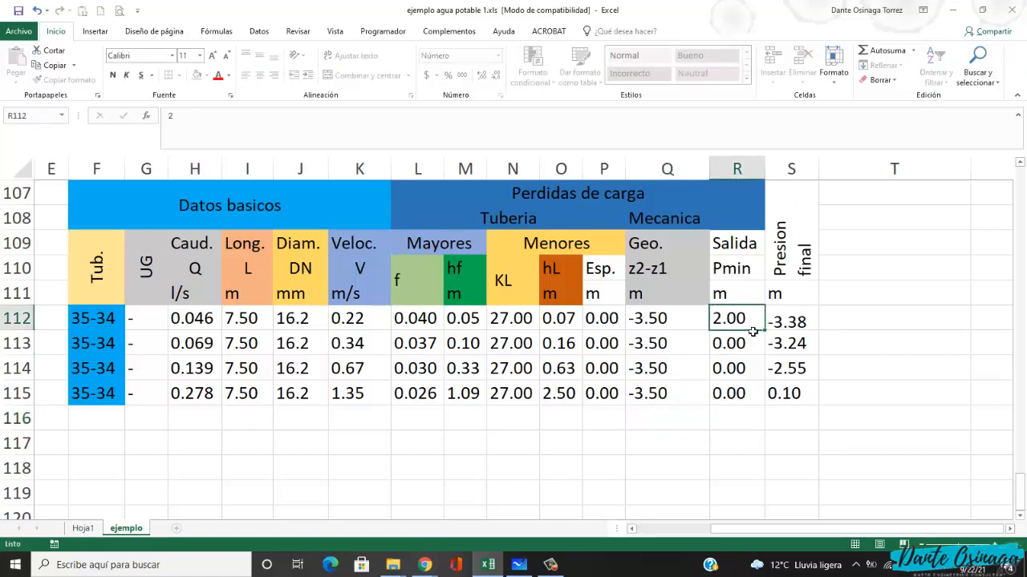
key(Return)
text(2)
key(Return)
text(2)
key(Return)
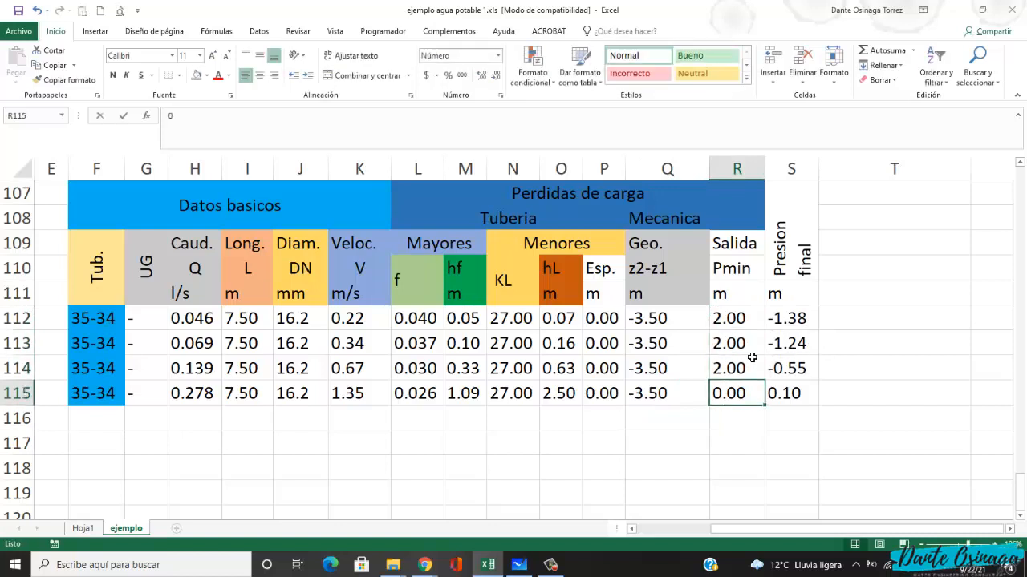
text(2)
key(Return)
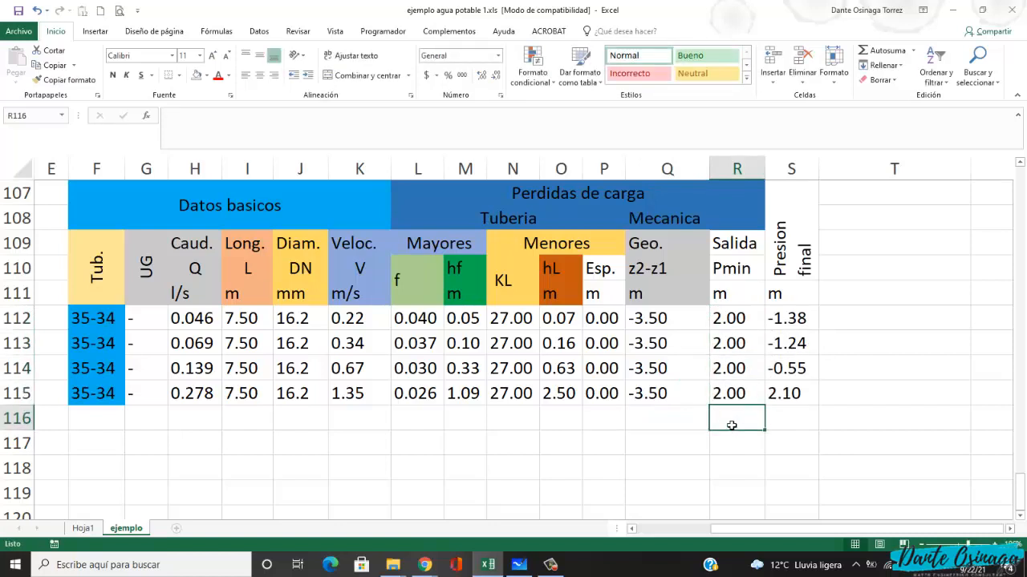
- Check which cells the final pressure formula in S112 adds up
click(798, 325)
click(306, 130)
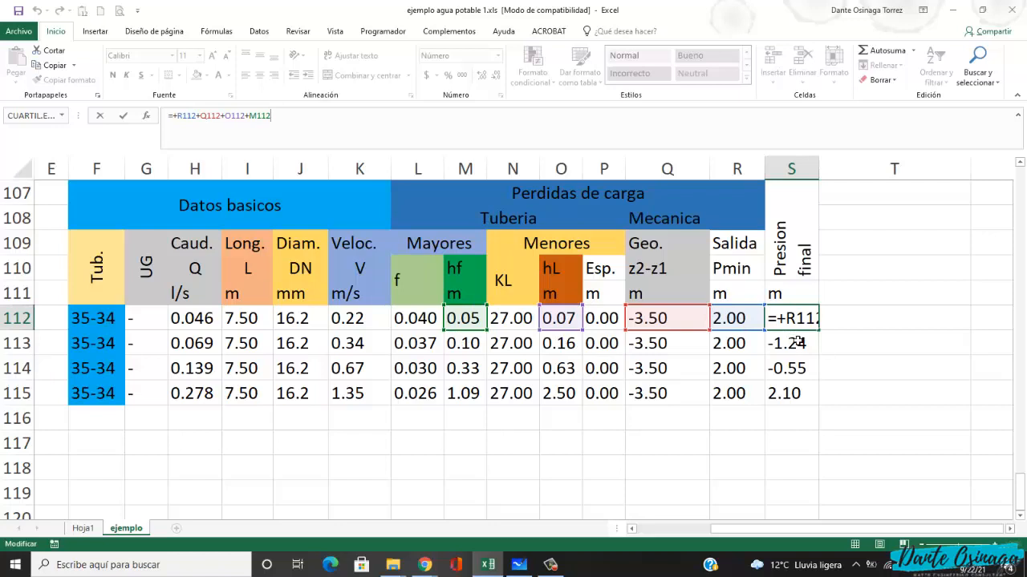
key(Escape)
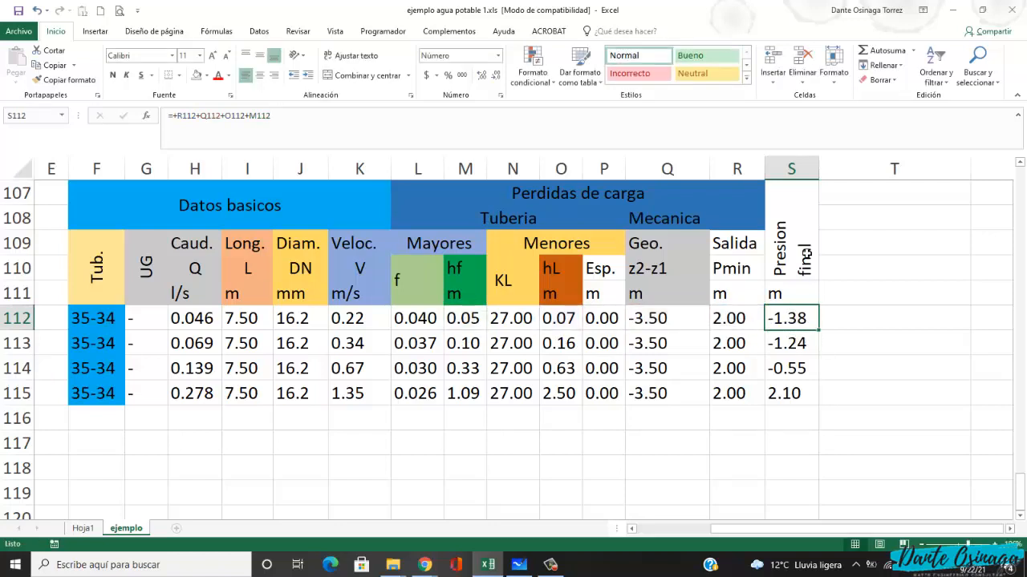
click(806, 341)
click(788, 320)
click(269, 129)
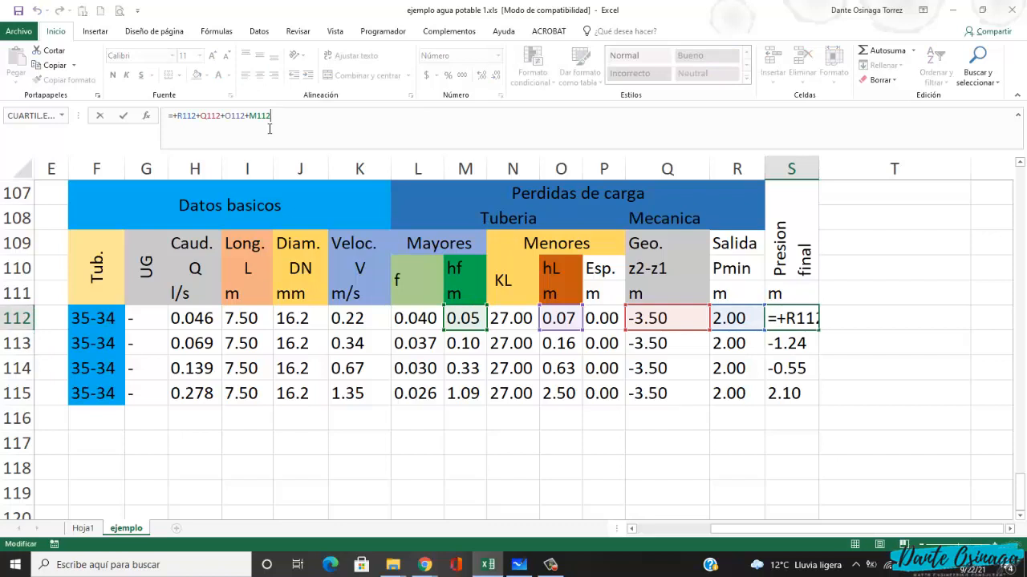
key(ctrl+Return)
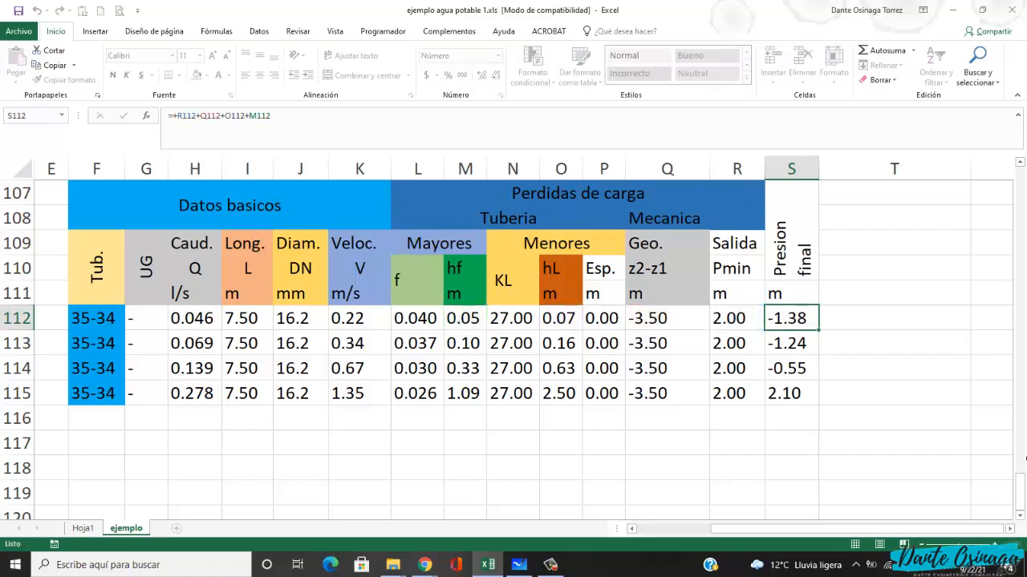
- Compare the final pressures in S112 through S115, inspect the S115 formula and circle that cell in red
click(805, 347)
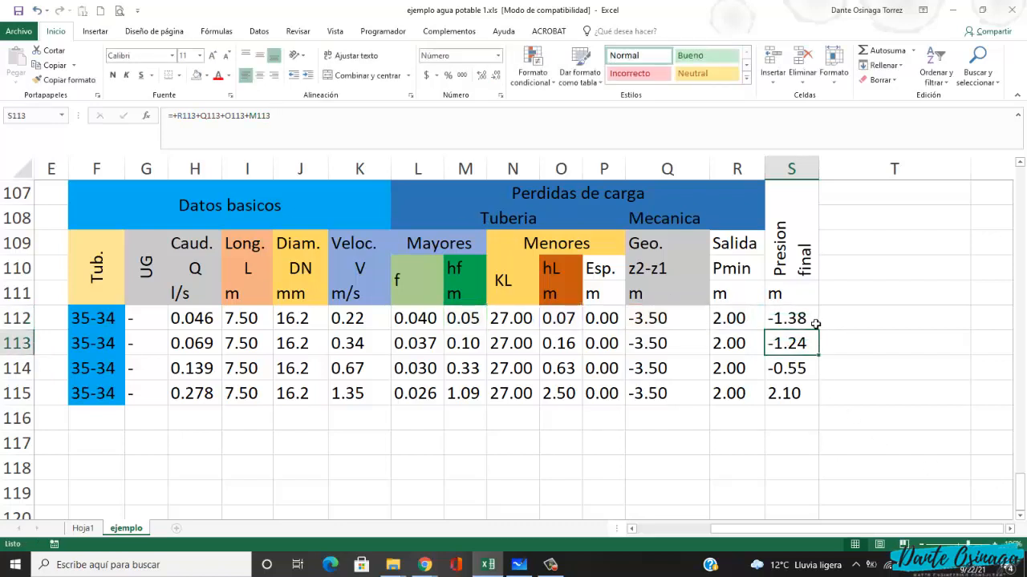
click(822, 321)
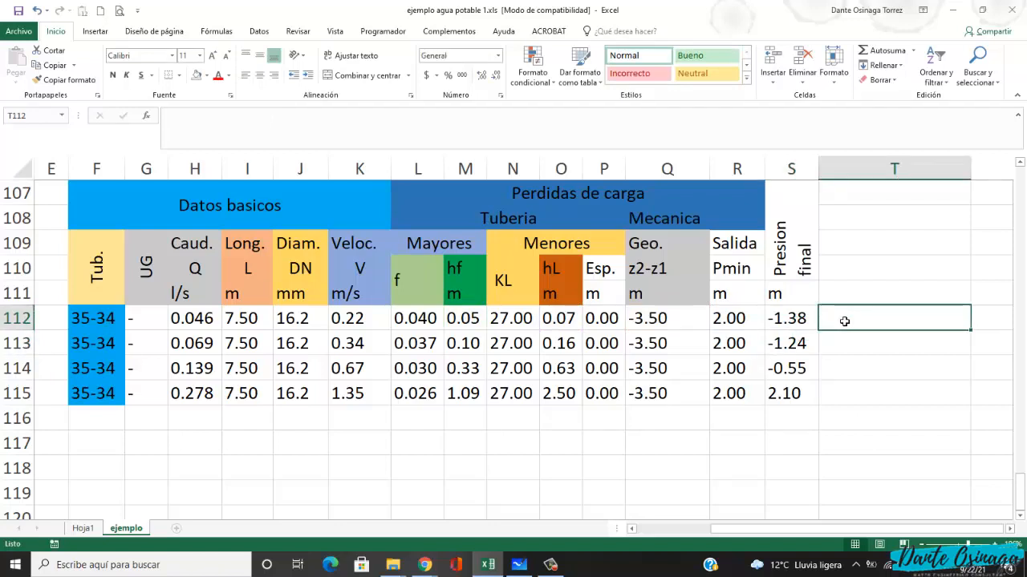
click(808, 325)
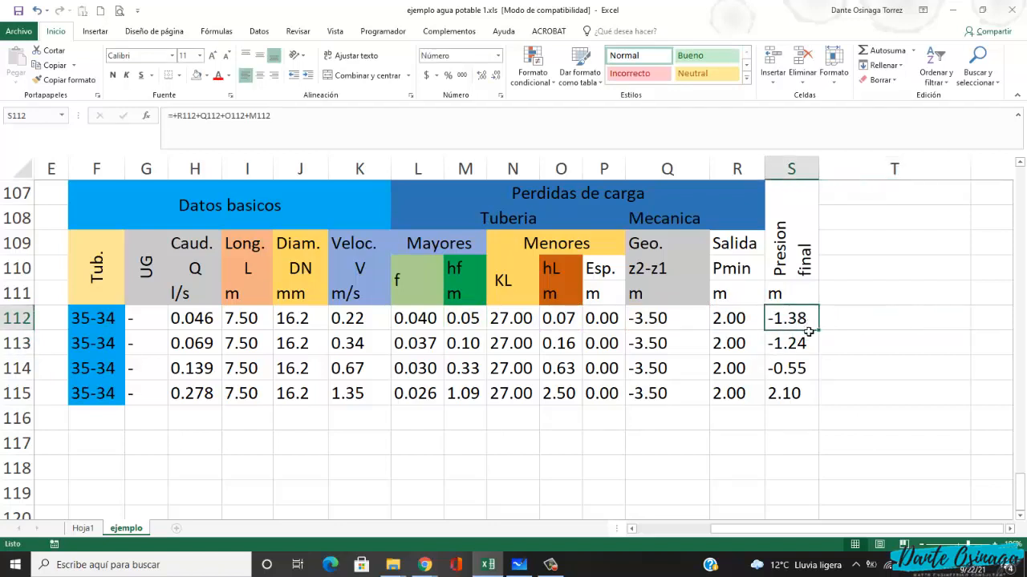
click(808, 347)
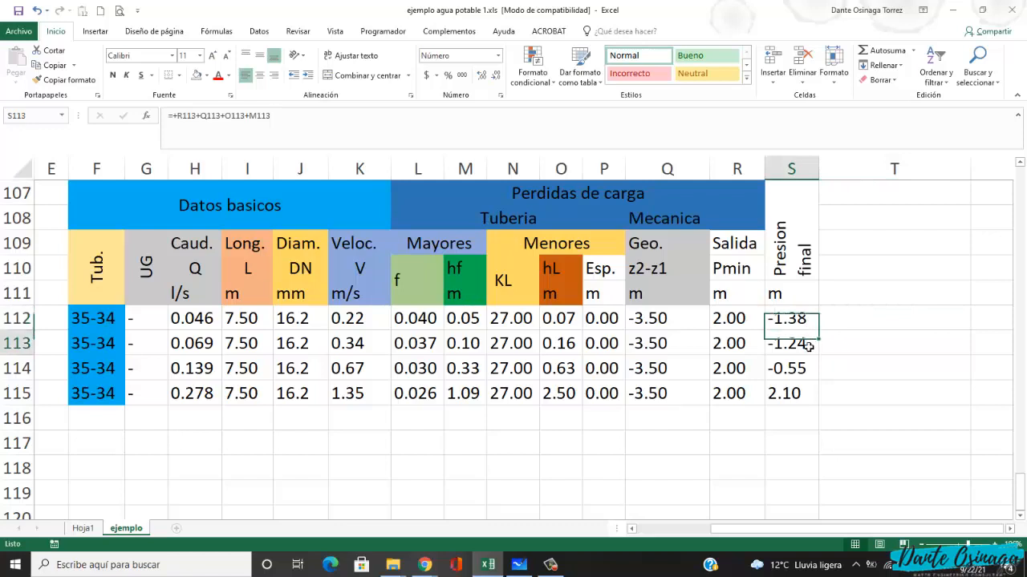
click(802, 369)
click(801, 393)
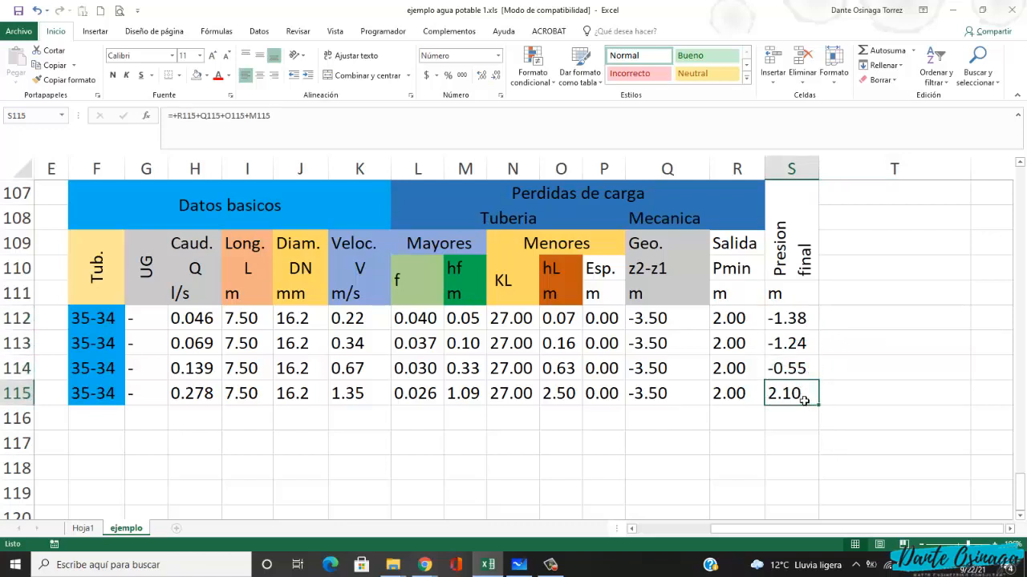
double_click(802, 397)
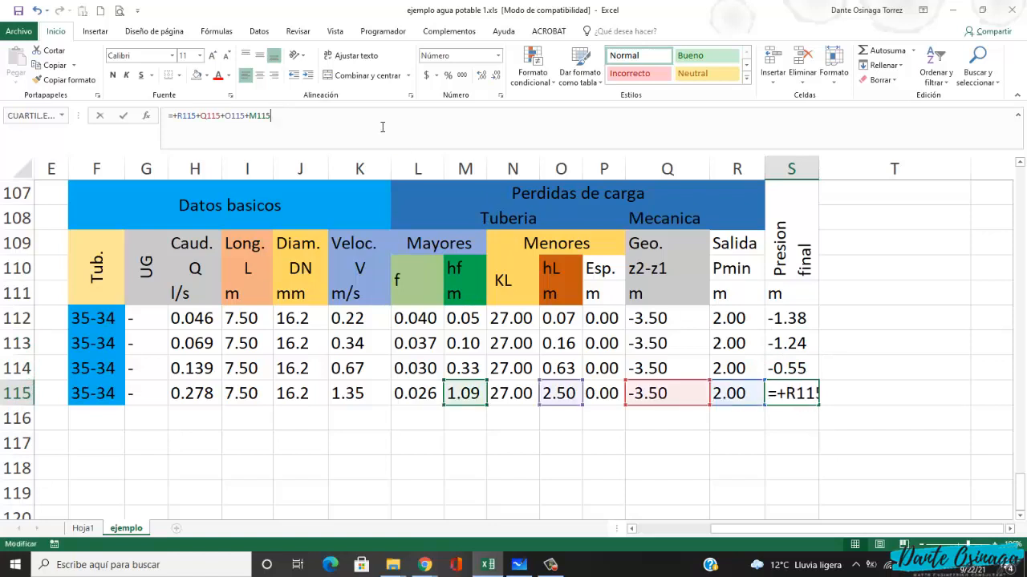
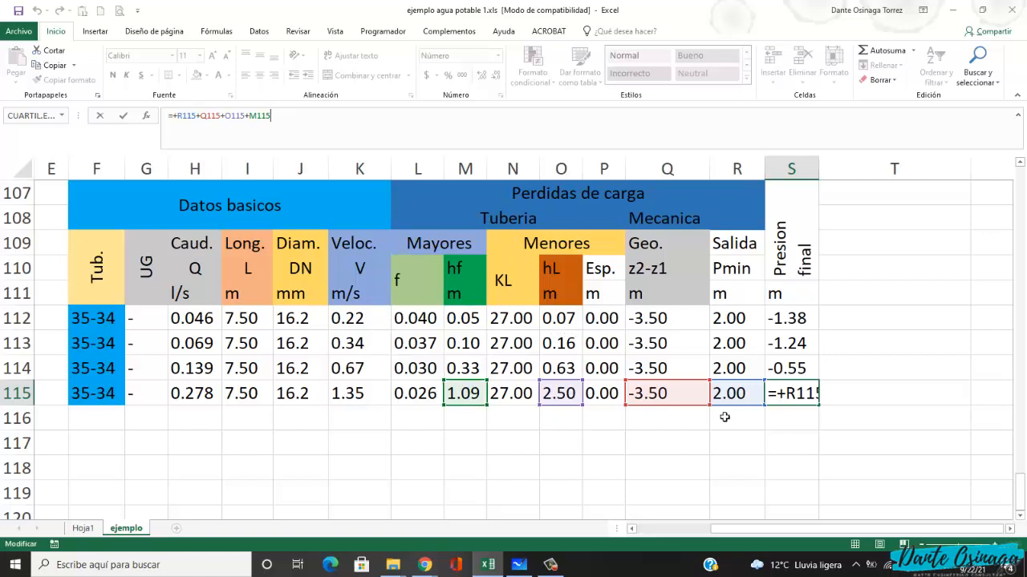
key(ctrl+Return)
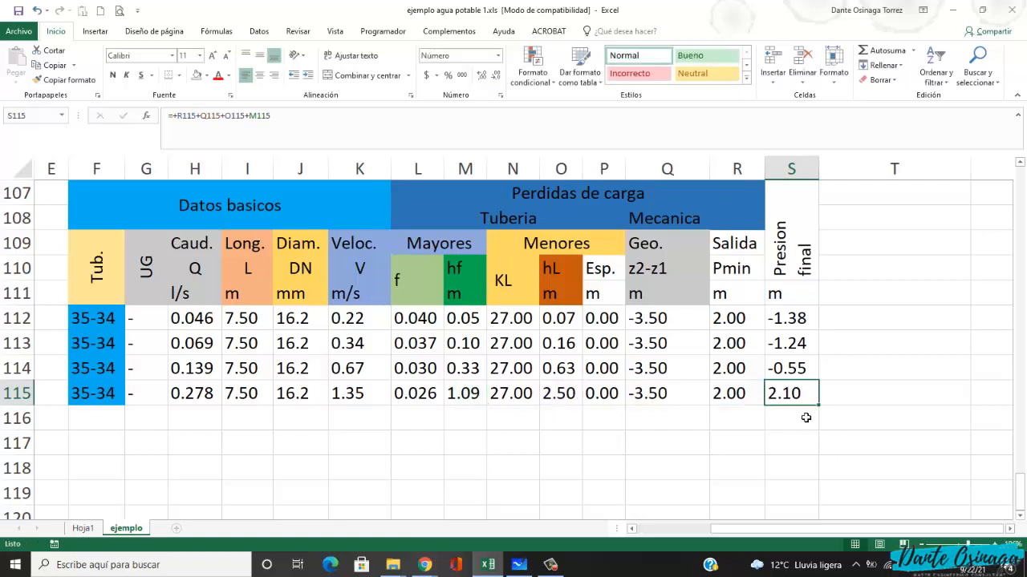
mouse_move(816, 414)
mouse_down()
mouse_move(775, 368)
mouse_move(807, 409)
mouse_up()
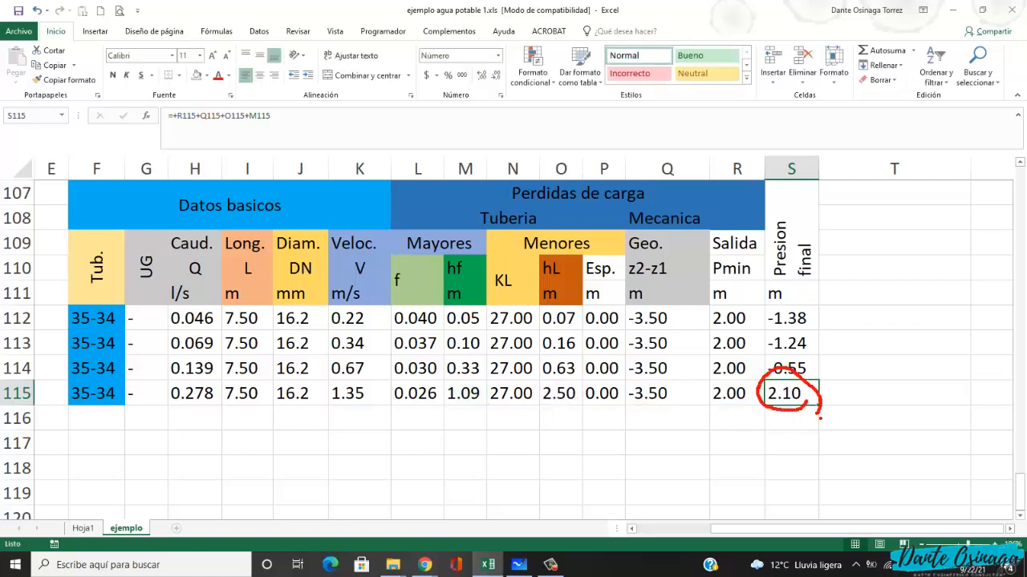
click(864, 398)
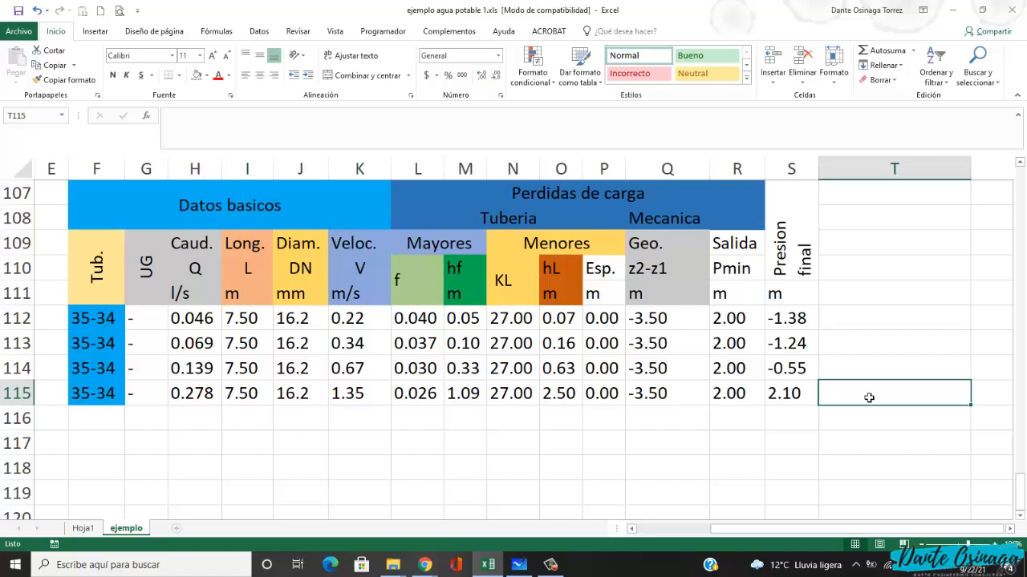
- Review the final pressures against the outlet pressure in R115 and mark row 114 with a red line
click(794, 393)
click(795, 342)
click(794, 321)
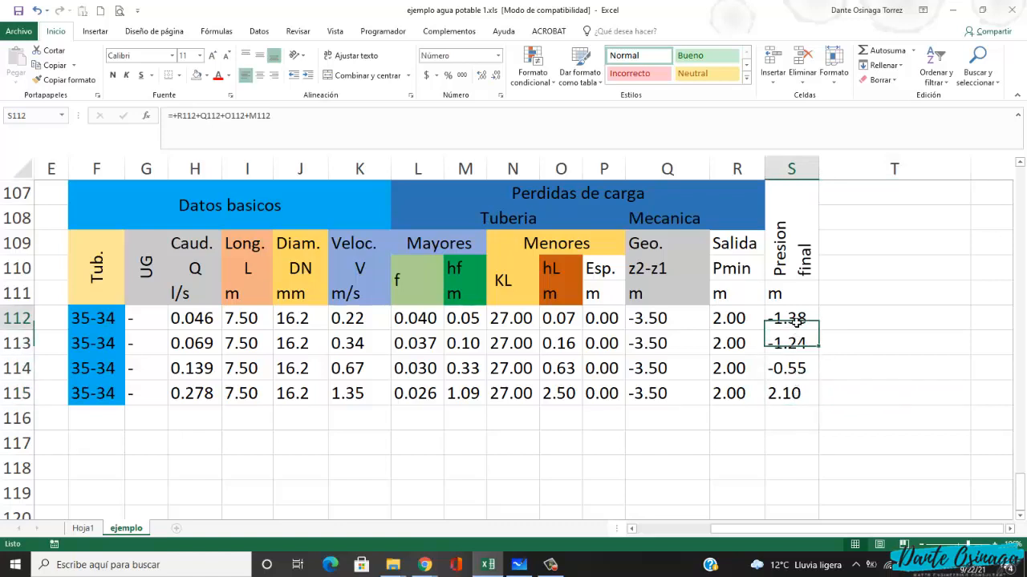
click(798, 396)
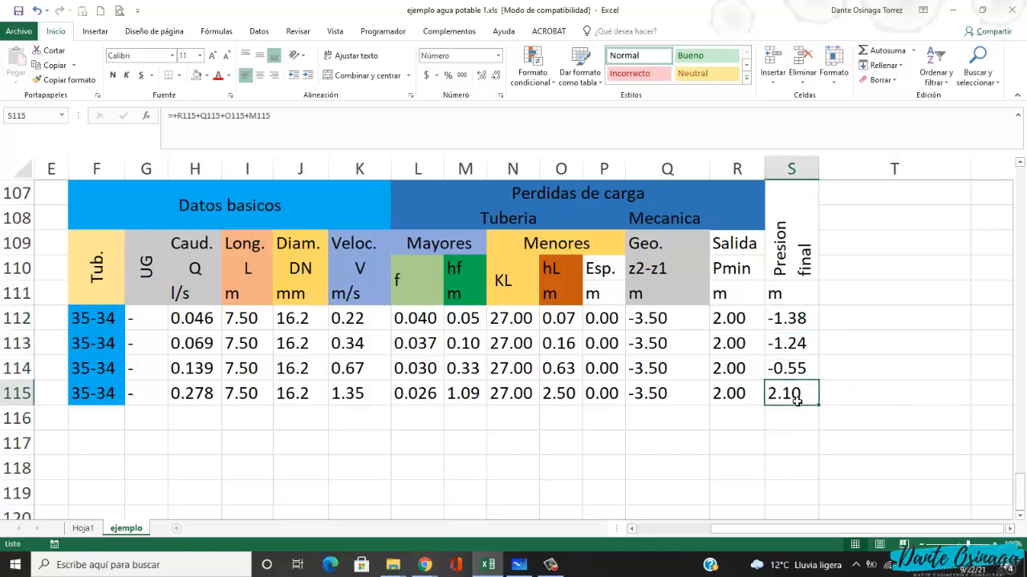
click(736, 393)
click(793, 394)
click(802, 377)
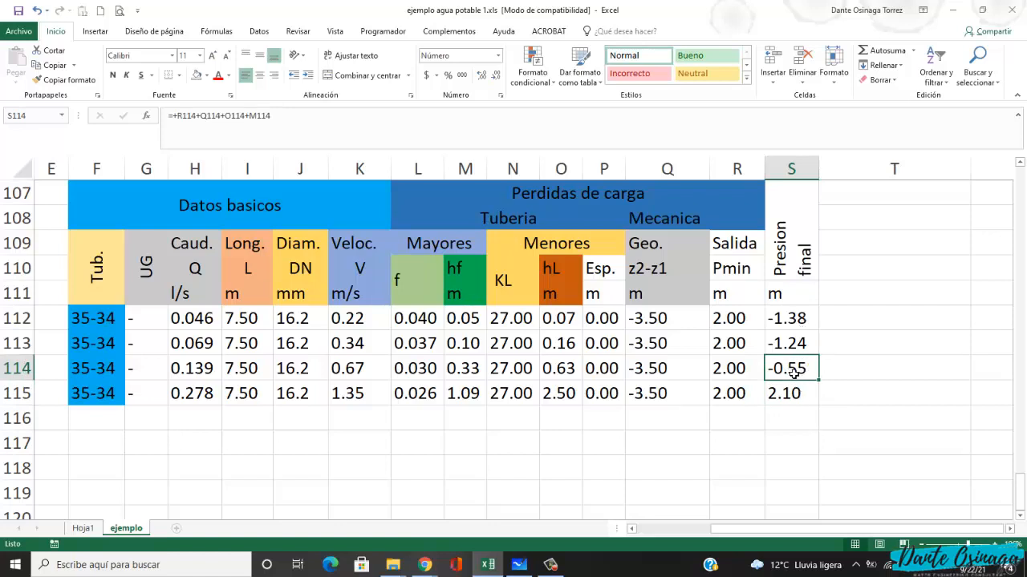
mouse_move(662, 371)
mouse_down()
mouse_move(828, 360)
mouse_move(184, 373)
mouse_move(763, 361)
mouse_up()
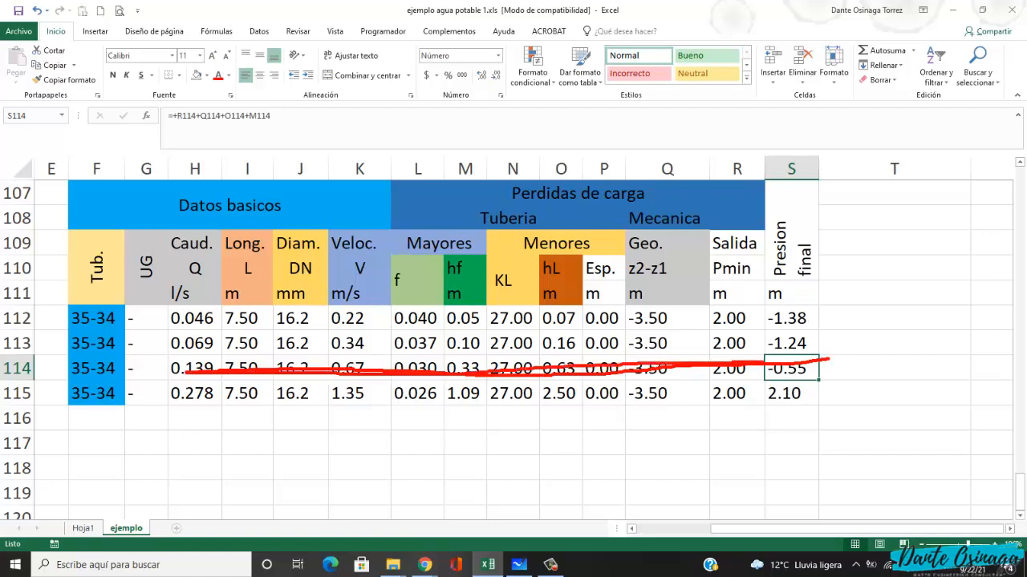
key(Escape)
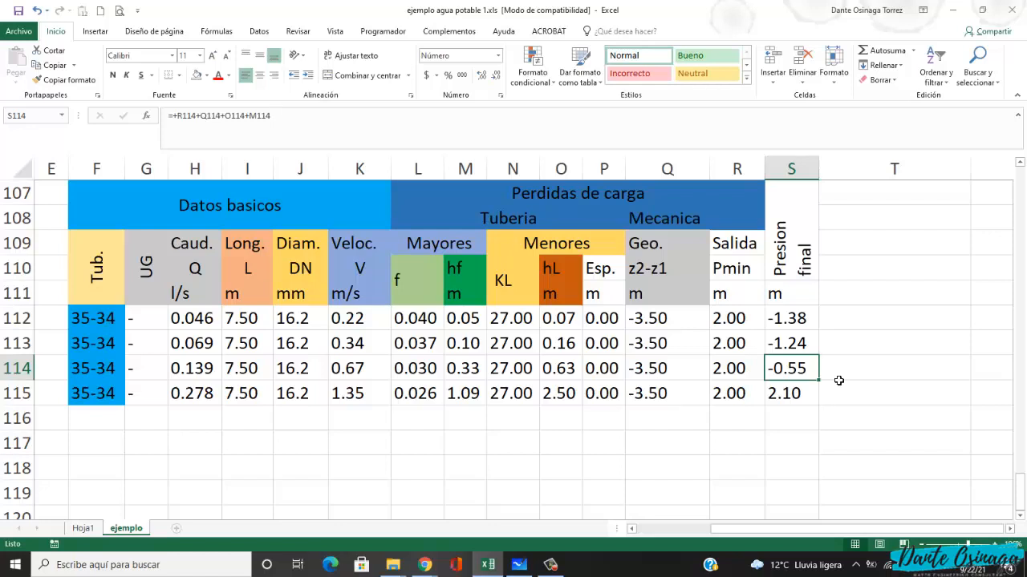
click(847, 370)
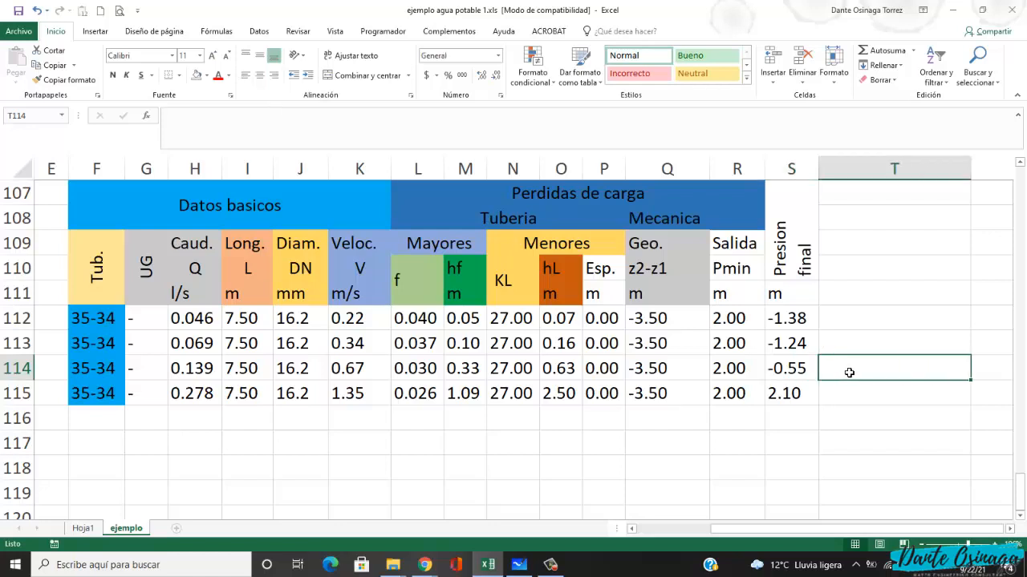
- Examine the diameter of pipe 35-34 in row 114, circling J114 in red, and review the auxiliary calculations
click(269, 443)
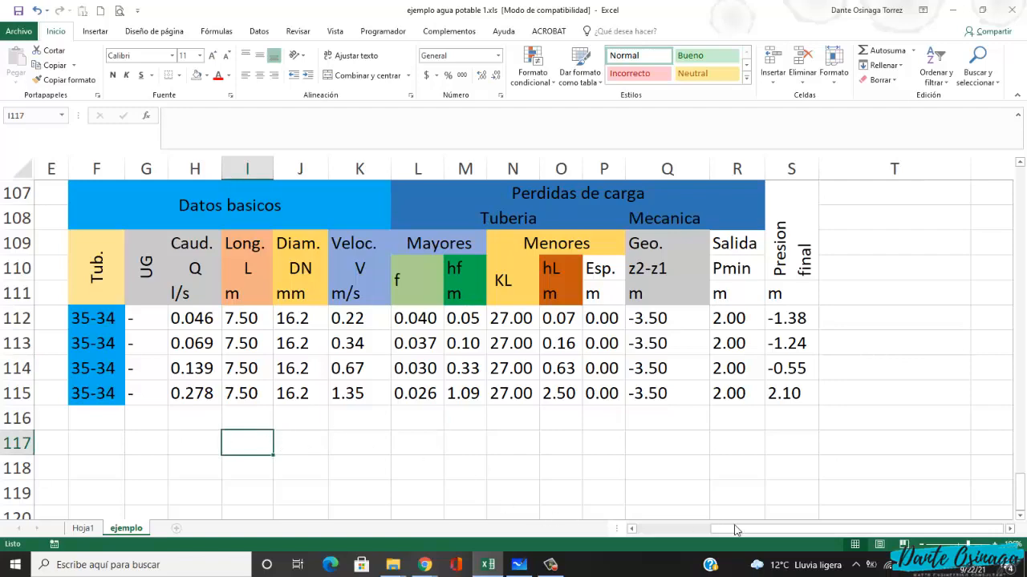
drag(736, 529, 662, 548)
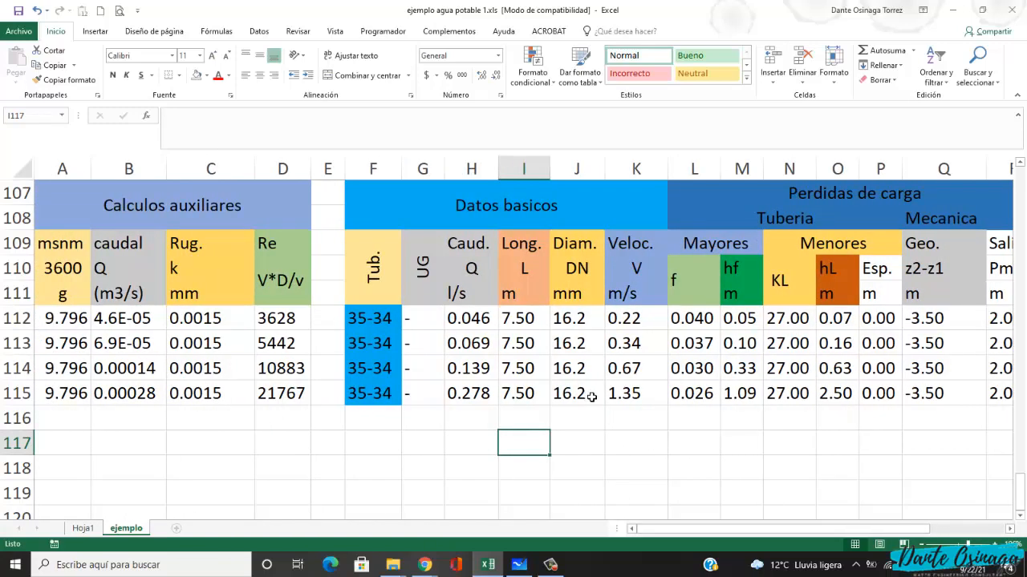
mouse_move(594, 374)
mouse_down()
mouse_move(558, 354)
mouse_move(549, 368)
mouse_move(553, 381)
mouse_move(602, 383)
mouse_up()
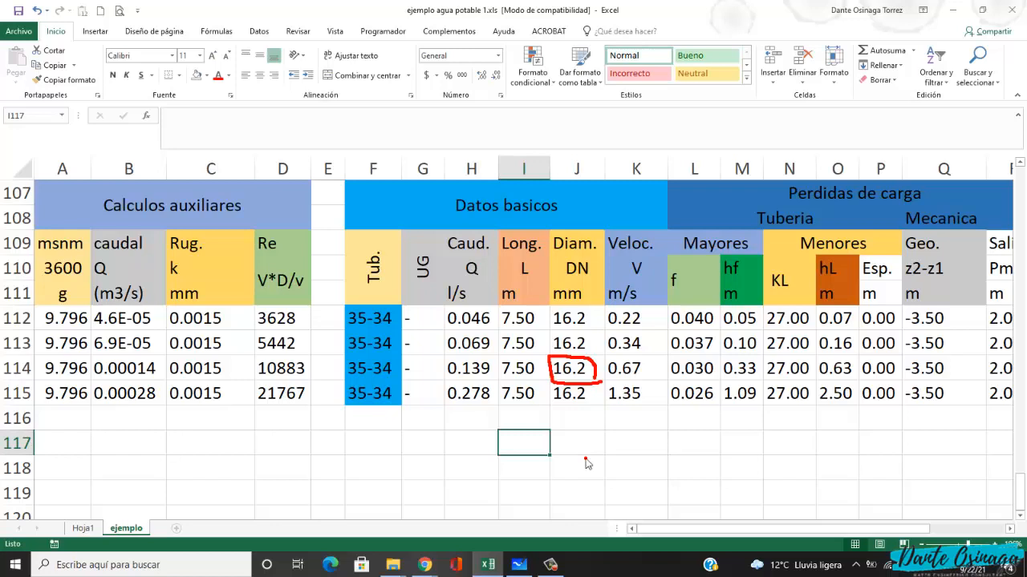
key(Escape)
click(750, 473)
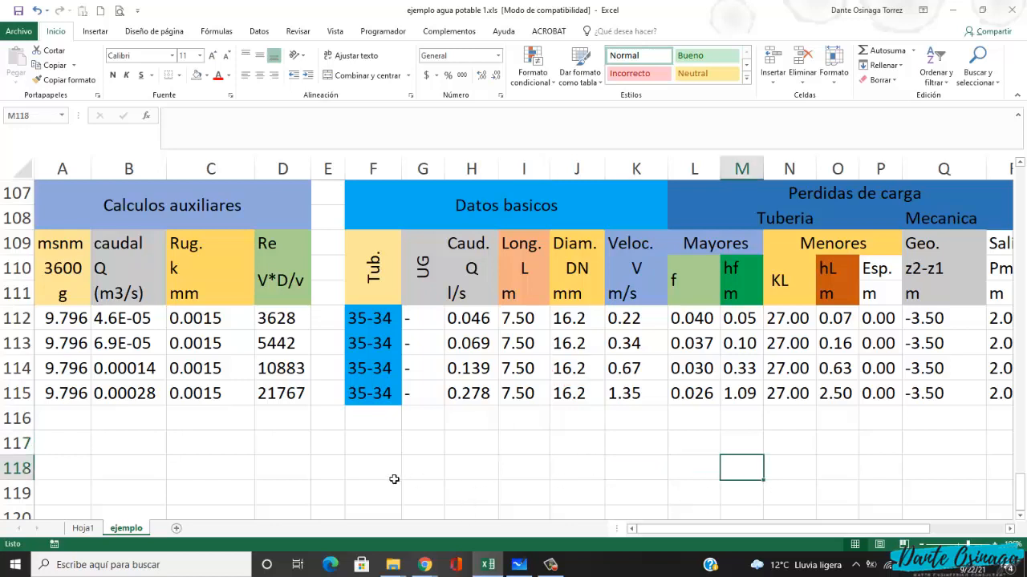
scroll(255, 385, up, 1)
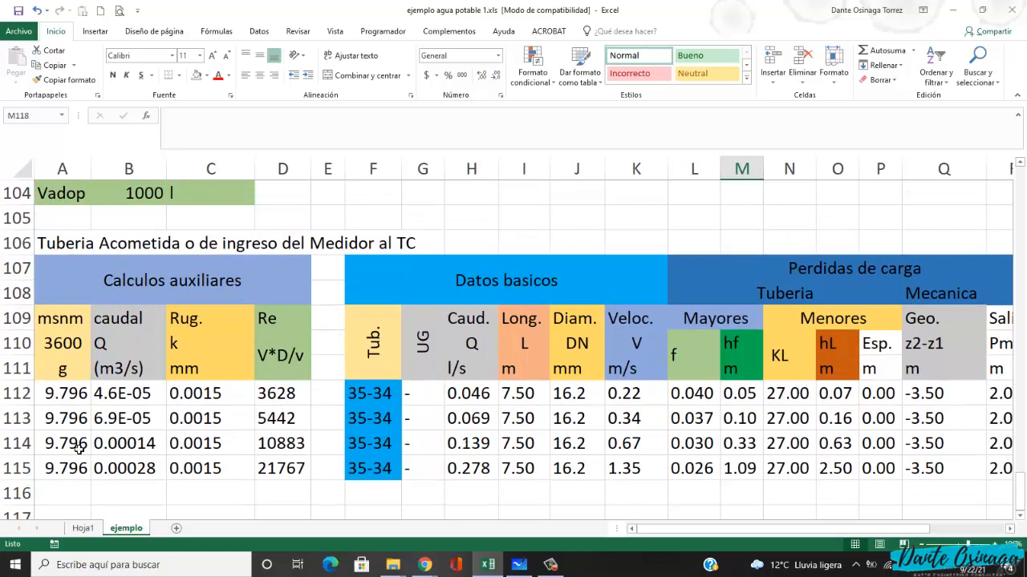
- Highlight row 114 of the pipe 35-34 table with yellow fill from column A through column S
drag(67, 446, 133, 446)
drag(341, 457, 789, 446)
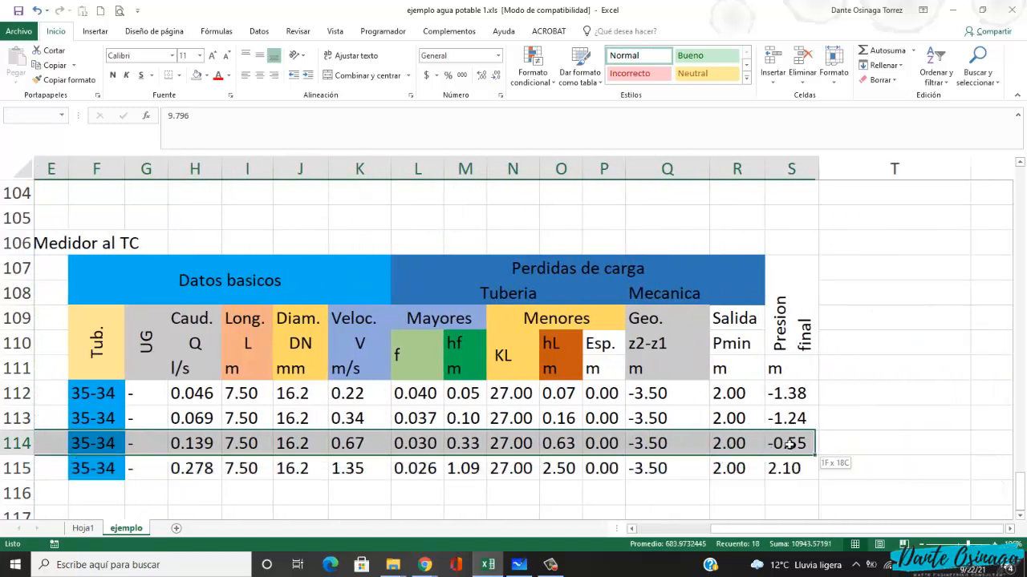
click(207, 75)
click(230, 177)
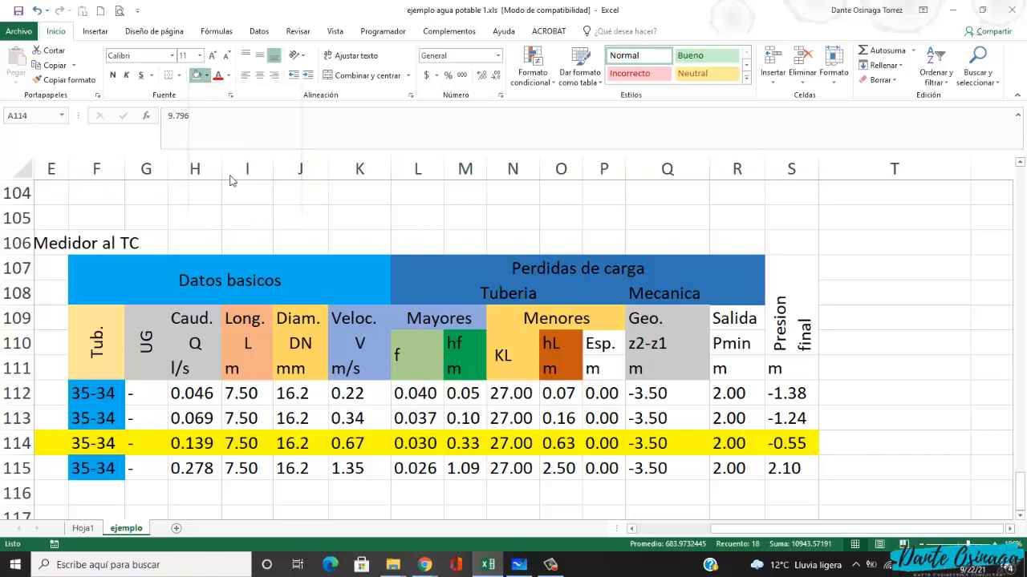
scroll(561, 505, left, 2)
click(558, 513)
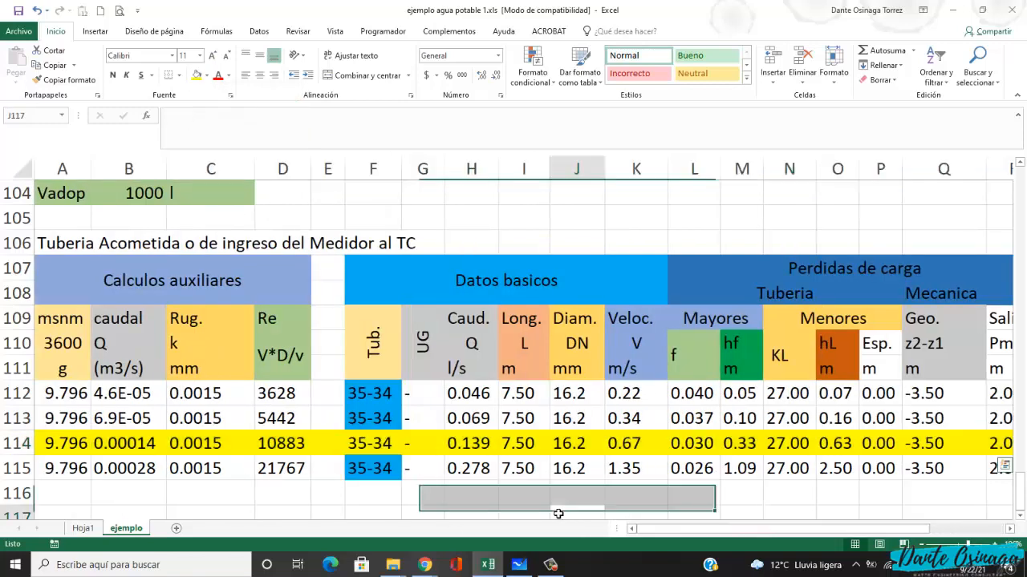
- Review the flow, diameter and velocity of pipe 35-34 in the highlighted row 114, including the K114 velocity formula
click(437, 489)
click(469, 450)
click(584, 451)
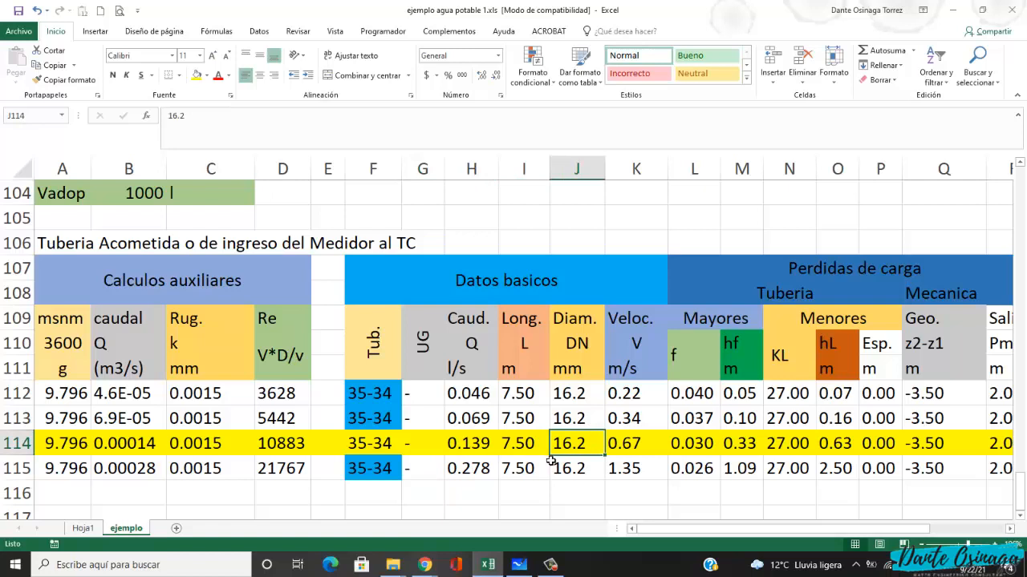
click(633, 449)
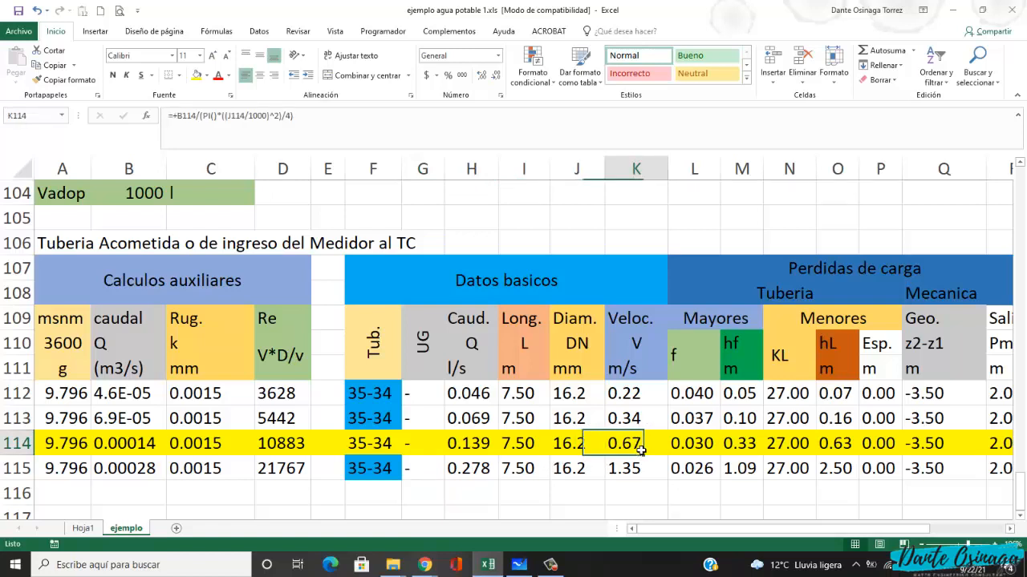
drag(728, 530, 754, 536)
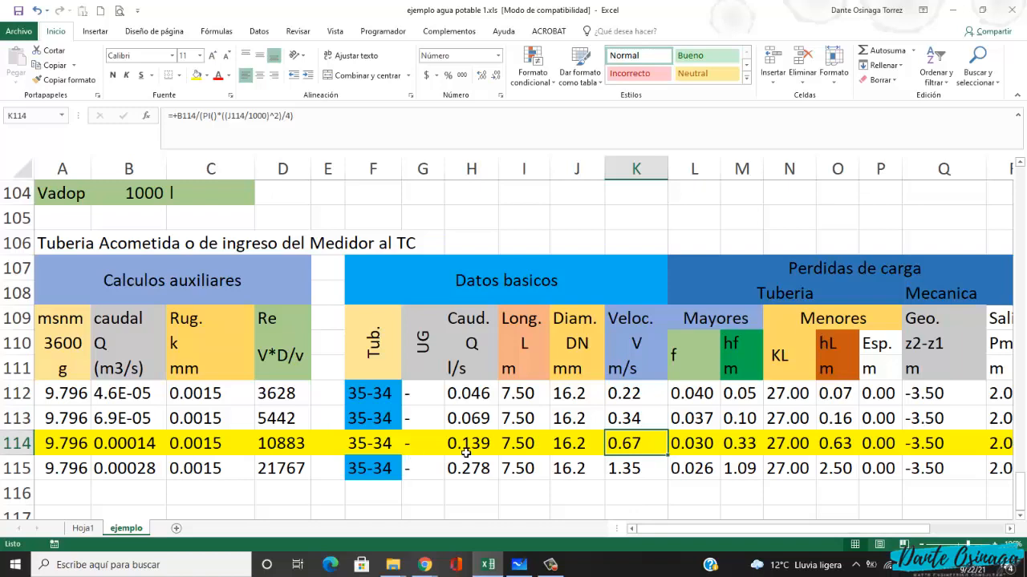
scroll(464, 455, up, 2)
scroll(464, 454, down, 4)
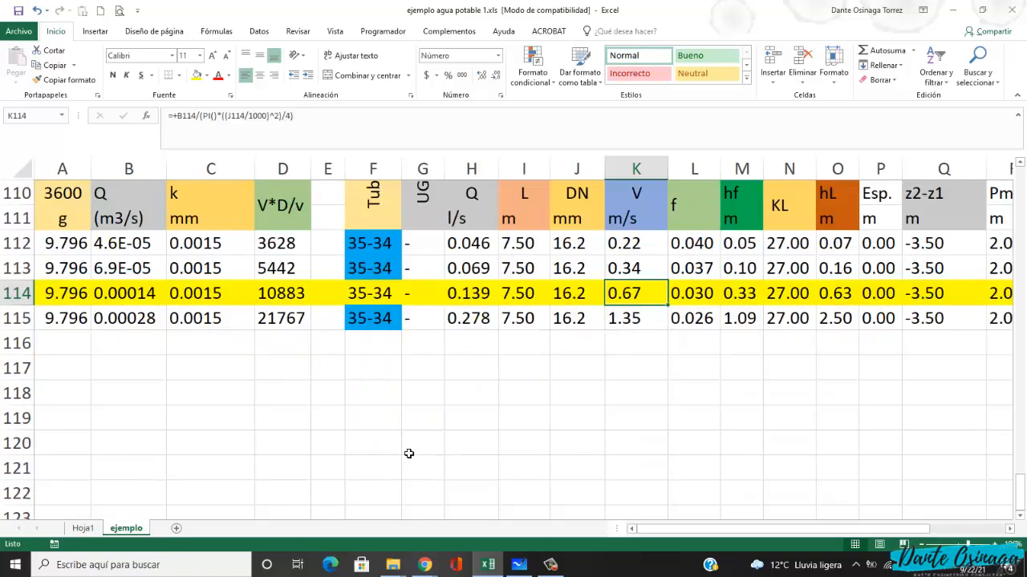
click(79, 377)
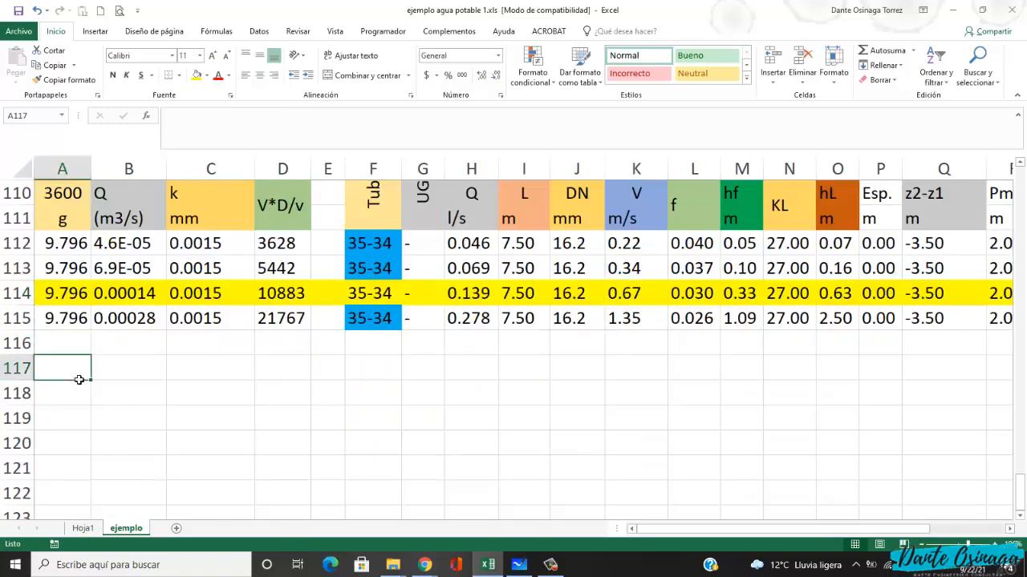
- Enter the tank dimension labels H, B and L in cells I100 to I102, beside the TC sizing block
scroll(194, 388, up, 5)
scroll(194, 388, up, 1)
scroll(194, 388, down, 2)
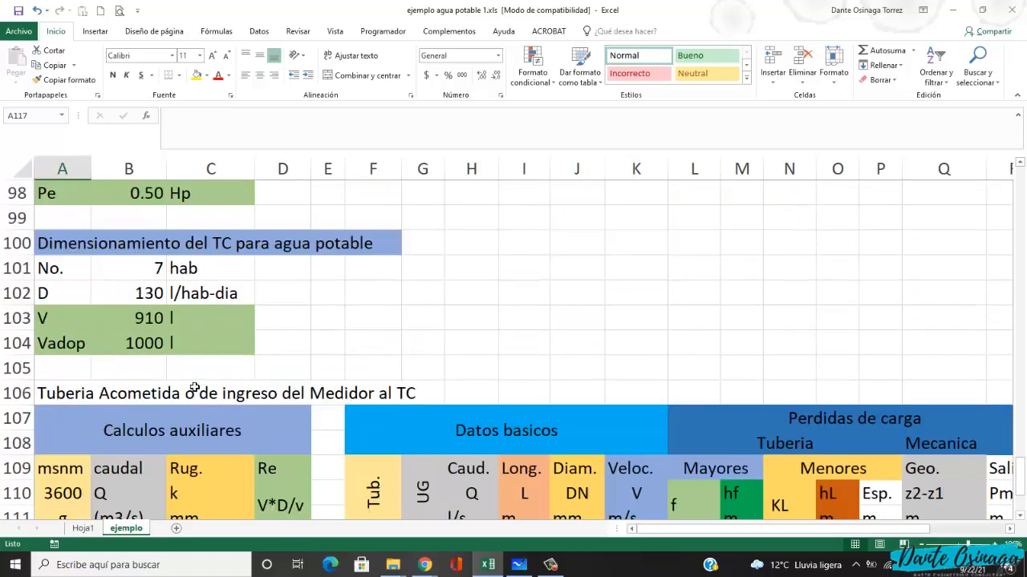
click(530, 243)
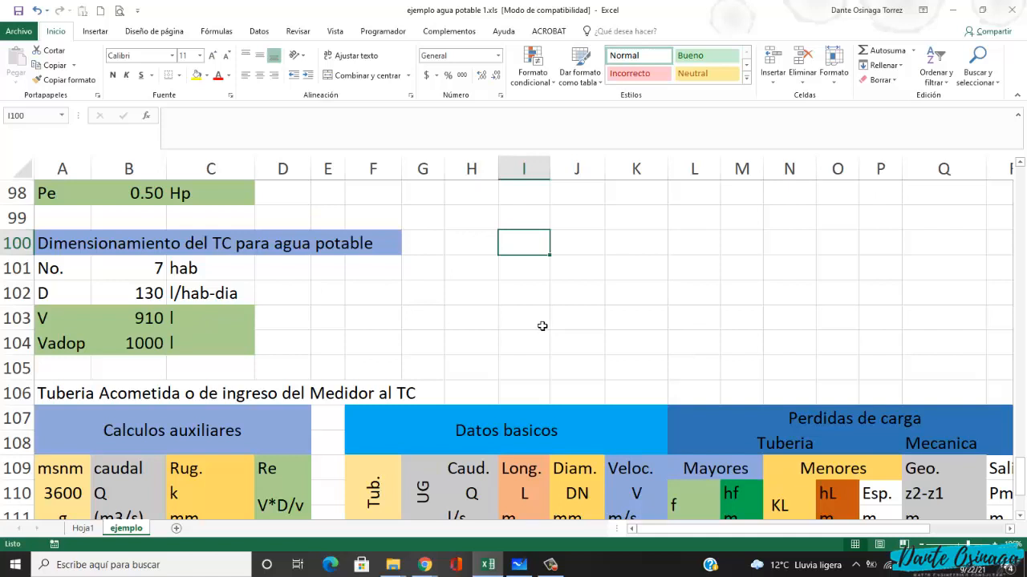
text(H)
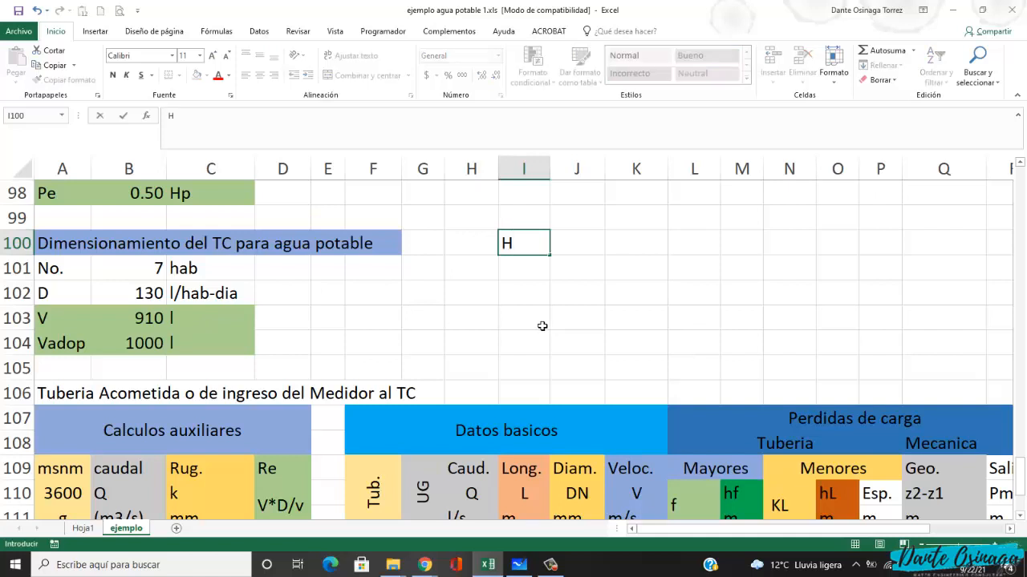
key(Return)
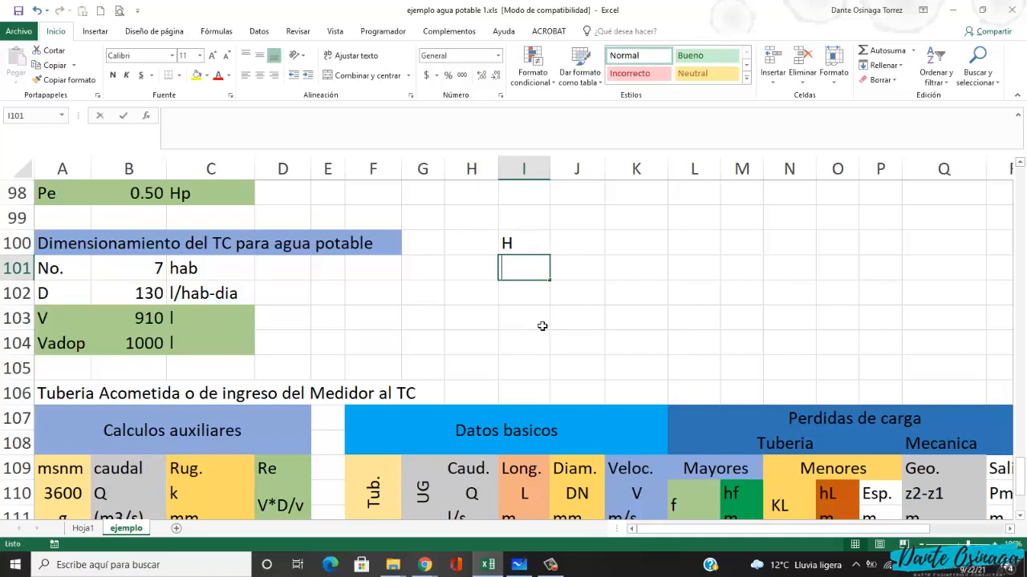
text(B)
key(Return)
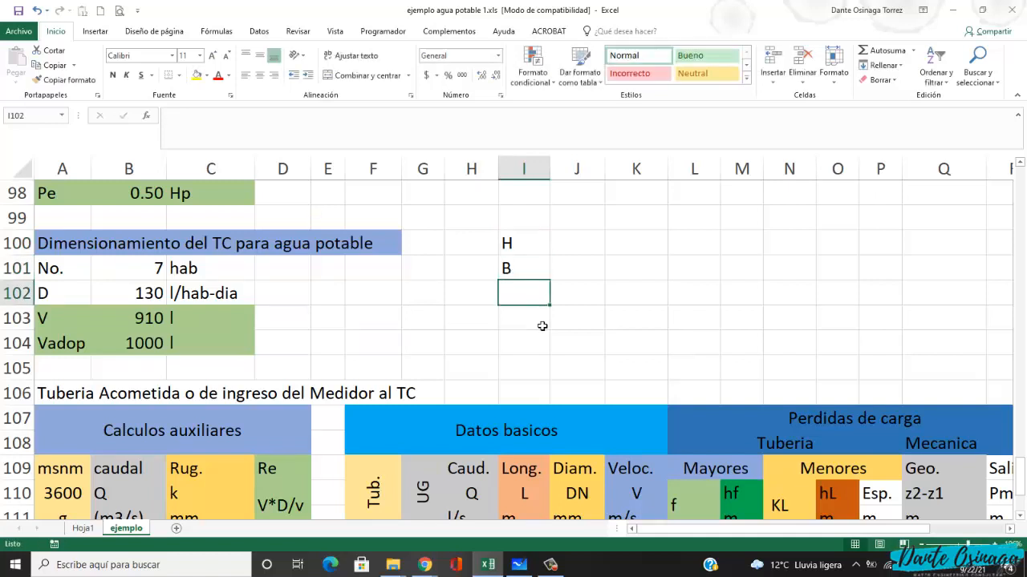
text(L)
key(Tab)
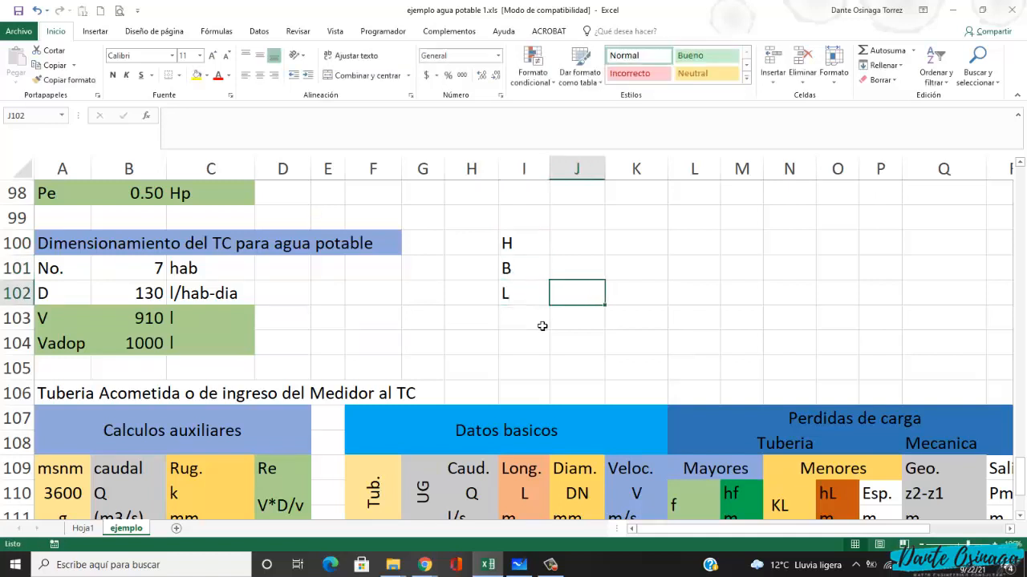
- Enter the tank height H as 1.5 in J100 with the unit m in K100
key(Up)
key(Up)
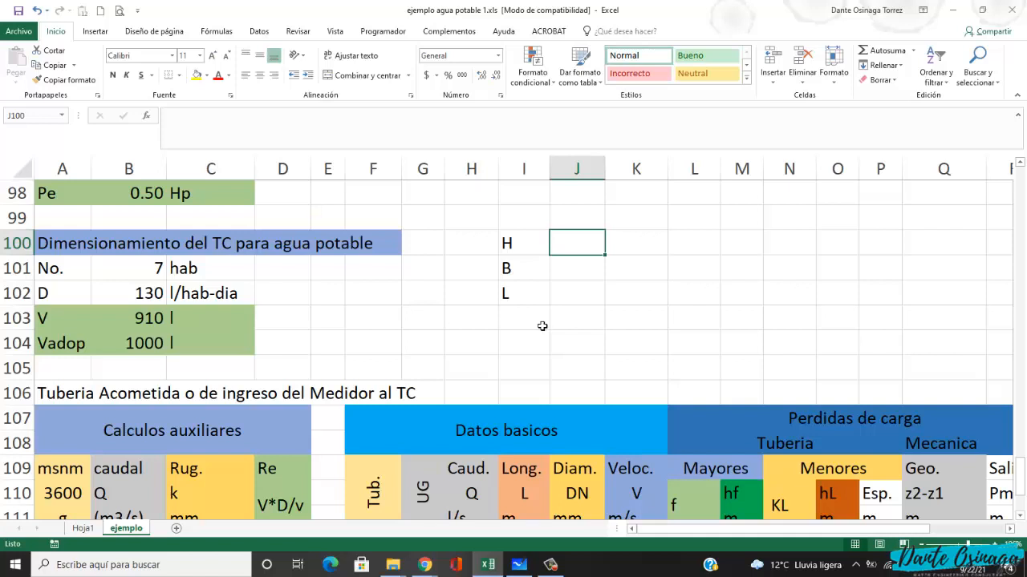
text(1.5)
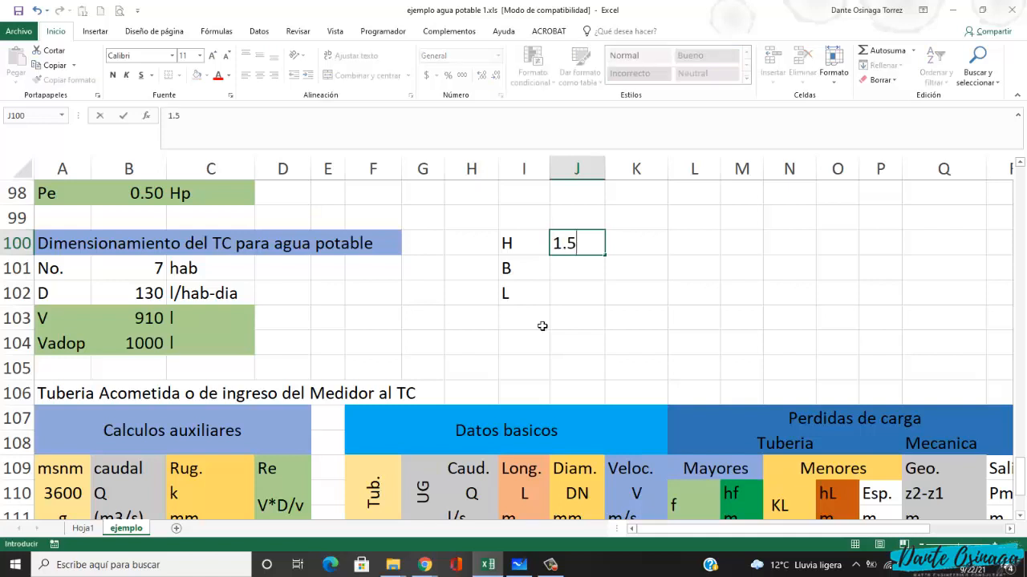
key(Return)
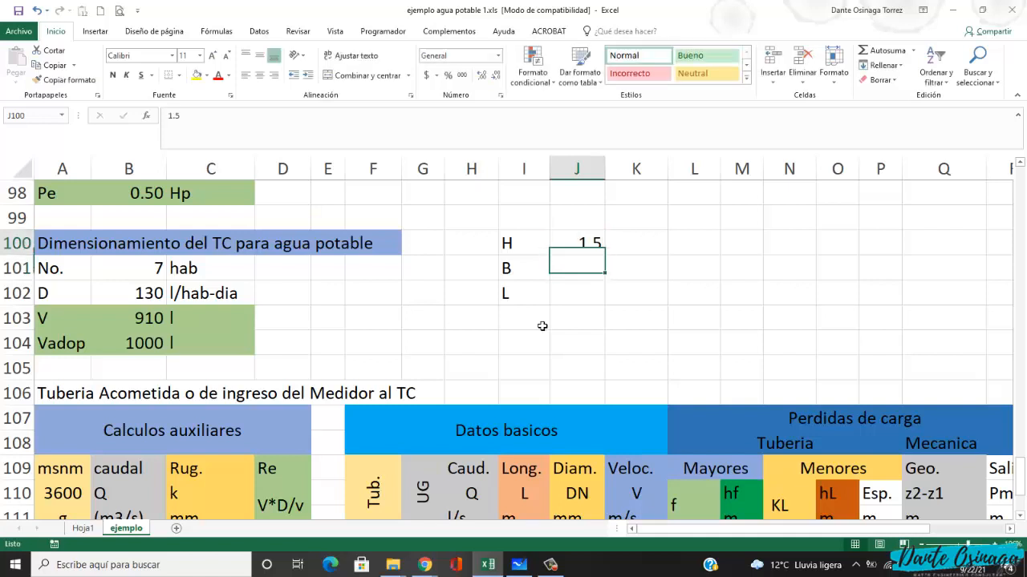
key(Up)
key(Right)
text(m)
key(Return)
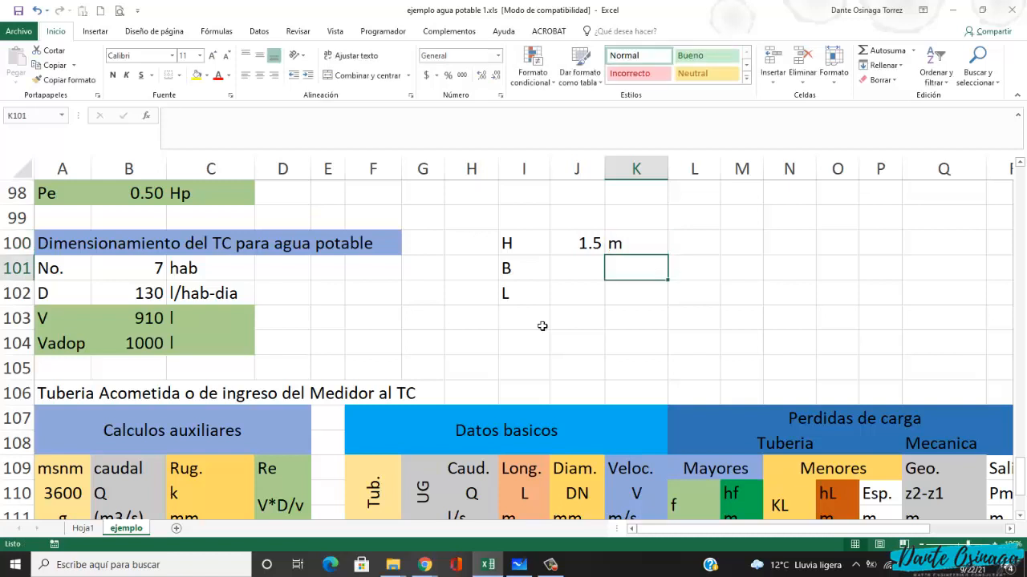
key(Up)
key(Left)
key(Down)
key(Left)
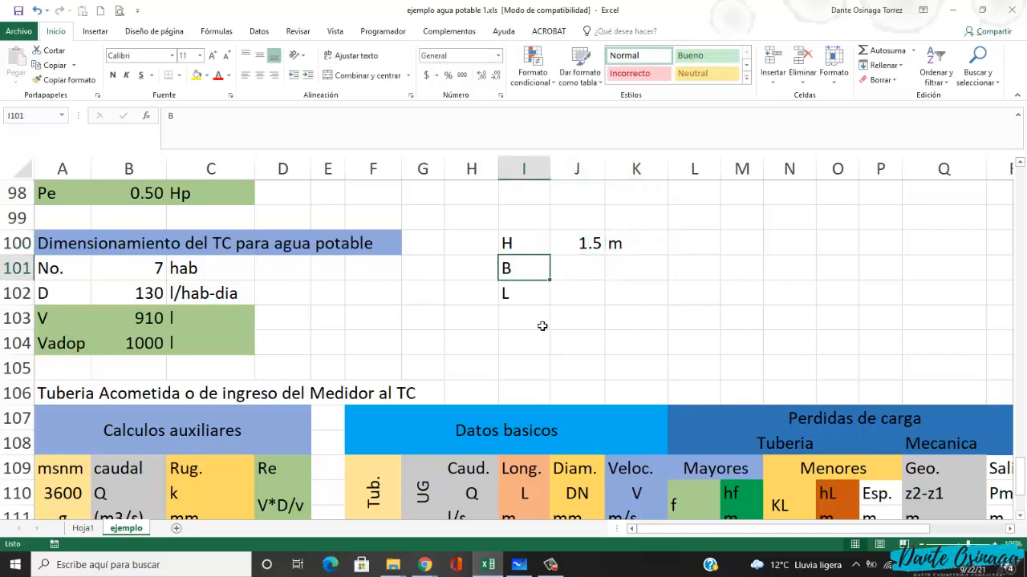
key(Right)
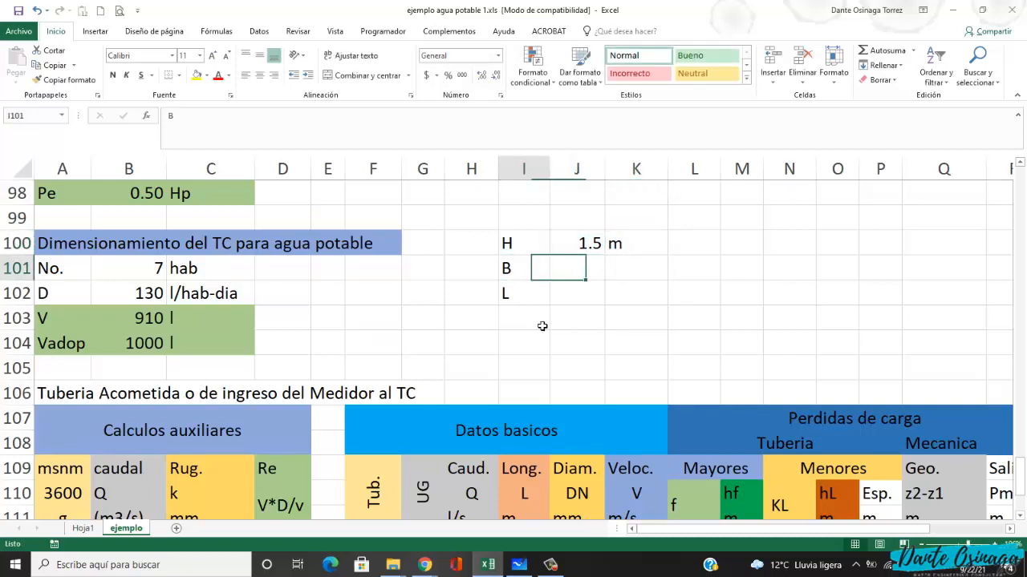
key(Up)
key(Up)
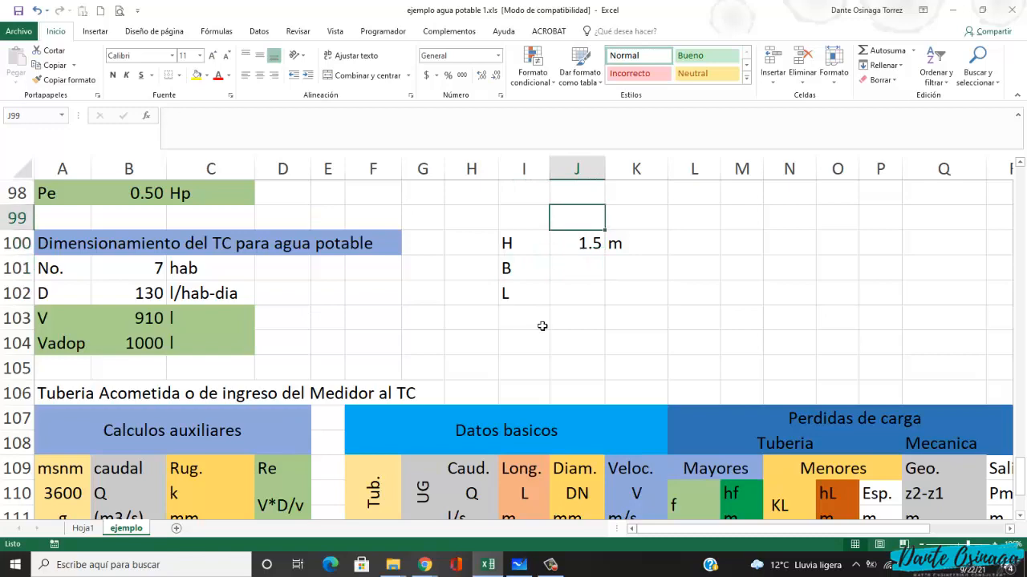
- Switch to Microsoft Whiteboard and handwrite L = 2B in green below the Q = V/t flow calculation
key(alt+Tab)
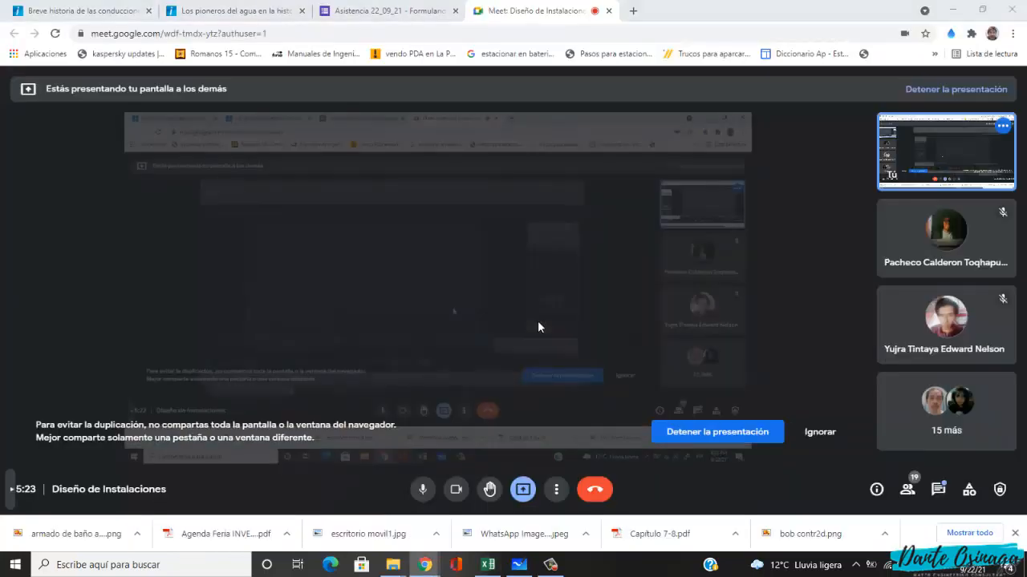
key(alt+Tab)
key(alt+Tab)
key(Tab)
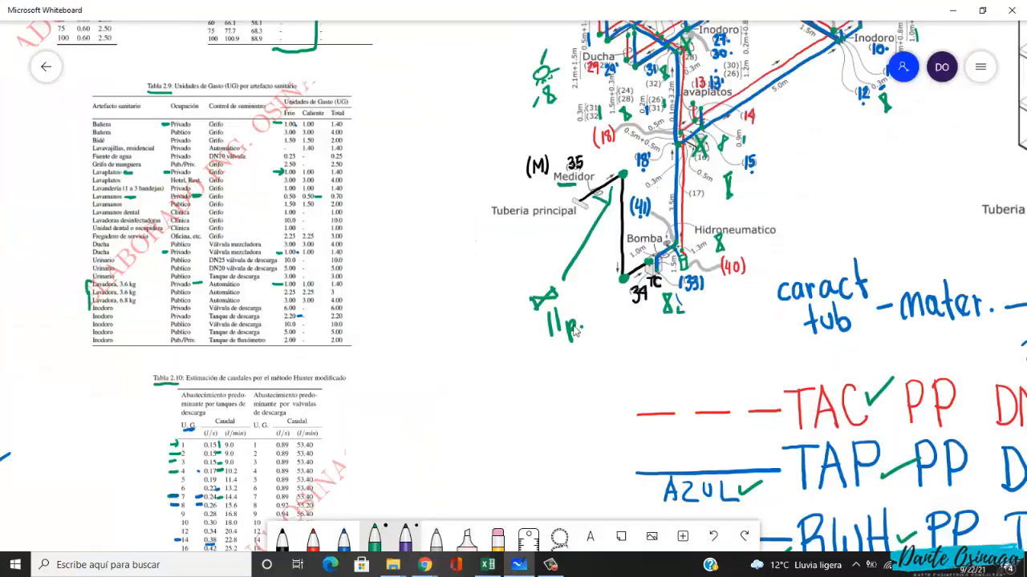
scroll(906, 265, right, 3)
scroll(906, 265, down, 1)
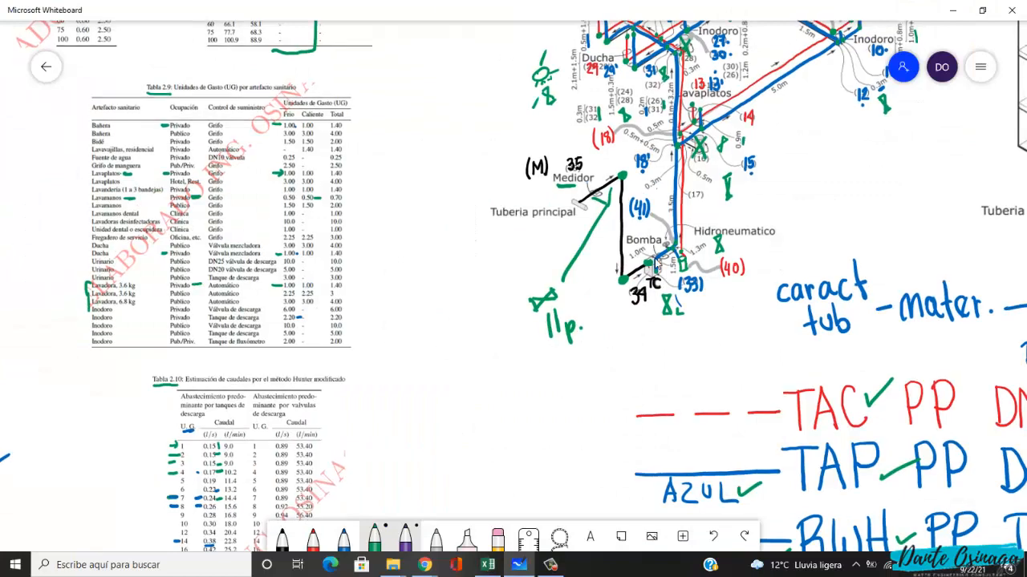
drag(960, 259, 618, 133)
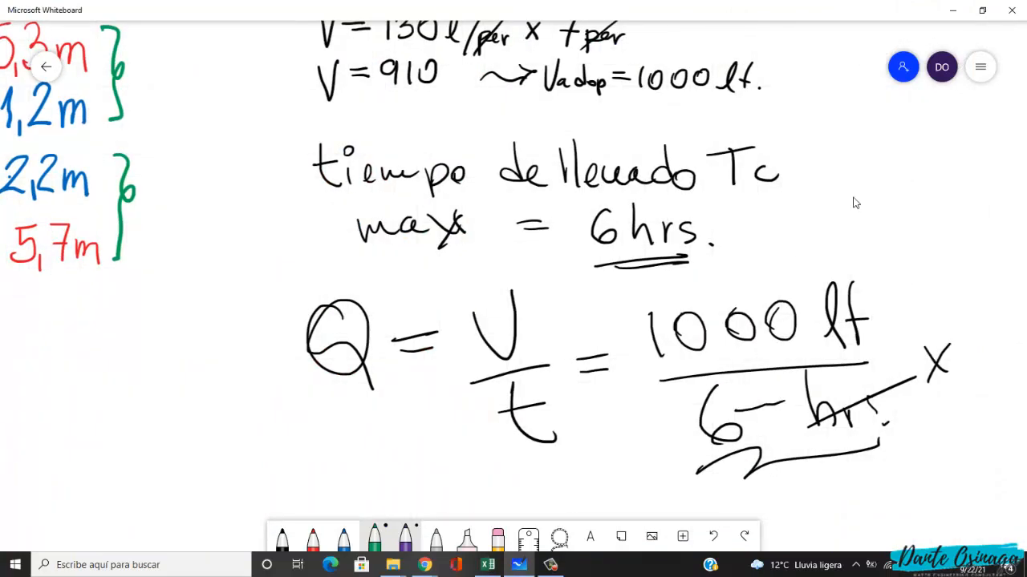
drag(903, 251, 842, 28)
scroll(726, 412, right, 5)
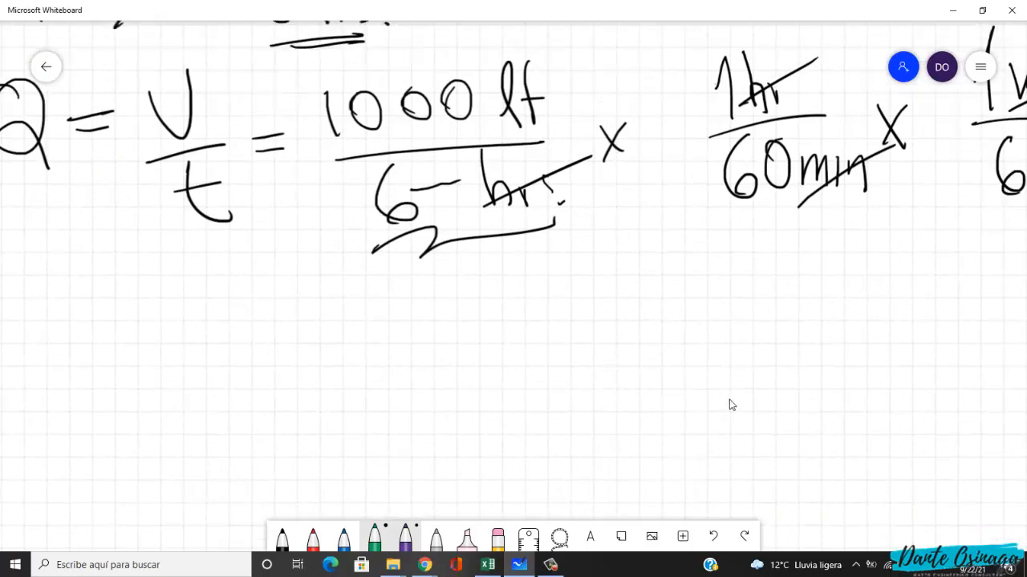
scroll(750, 401, down, 2)
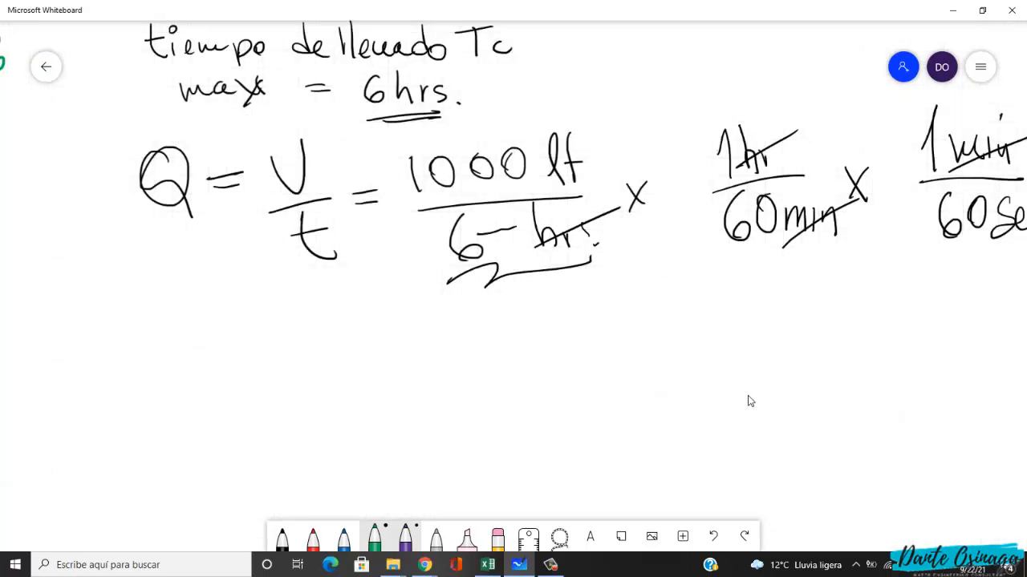
mouse_move(216, 335)
mouse_down()
mouse_move(207, 405)
mouse_move(244, 395)
mouse_up()
mouse_move(255, 361)
mouse_down()
mouse_move(343, 357)
mouse_move(350, 389)
mouse_up()
drag(363, 342, 364, 392)
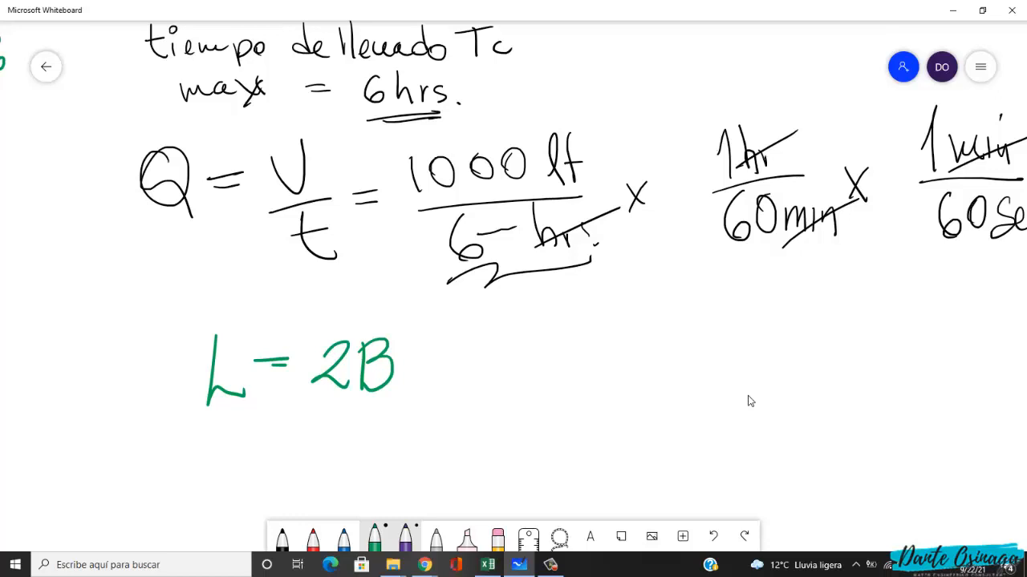
- Handwrite the tank volume formula V = H x B x L in green below L = 2B
mouse_move(219, 422)
mouse_down()
mouse_move(242, 425)
mouse_move(249, 414)
mouse_up()
mouse_move(260, 425)
mouse_down()
mouse_move(285, 427)
mouse_move(332, 462)
mouse_up()
mouse_move(354, 414)
mouse_down()
mouse_move(354, 457)
mouse_move(353, 435)
mouse_move(393, 446)
mouse_up()
mouse_move(393, 425)
mouse_down()
mouse_move(375, 447)
mouse_move(418, 447)
mouse_up()
mouse_move(463, 420)
mouse_down()
mouse_move(479, 441)
mouse_move(460, 444)
mouse_up()
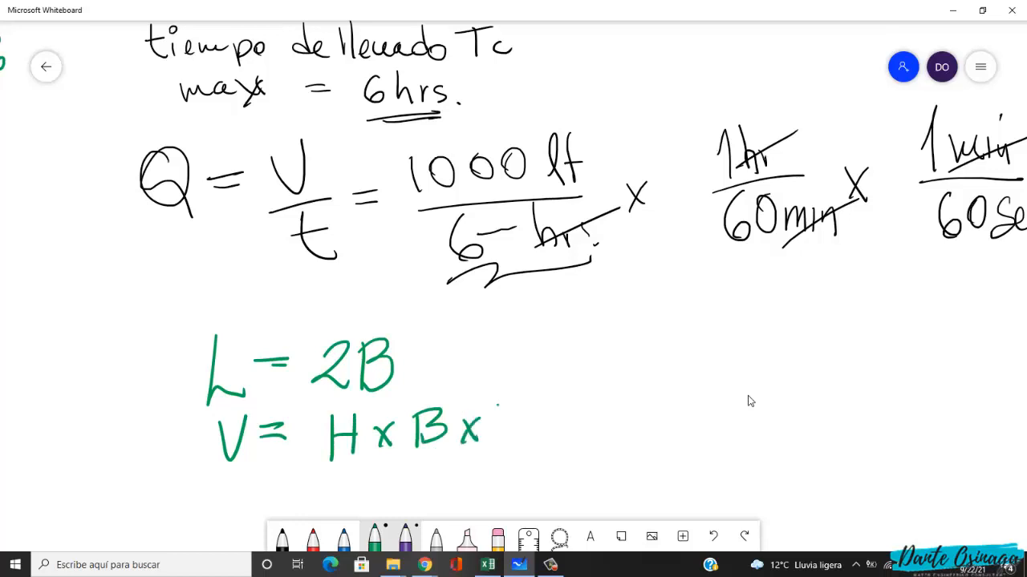
mouse_move(494, 404)
mouse_down()
mouse_move(526, 454)
mouse_move(573, 422)
mouse_up()
- Continue the volume formula with the substitution = 1,5 x B x 2B on the same line
drag(547, 433, 609, 446)
drag(626, 426, 620, 451)
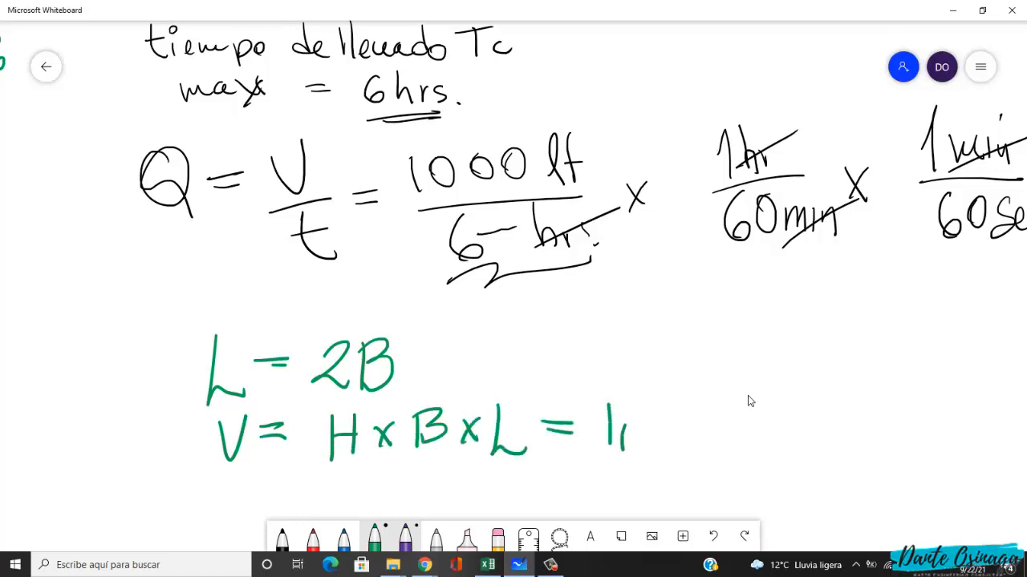
mouse_move(662, 406)
mouse_down()
mouse_move(662, 432)
mouse_move(640, 441)
mouse_up()
drag(685, 415, 705, 440)
drag(704, 414, 682, 441)
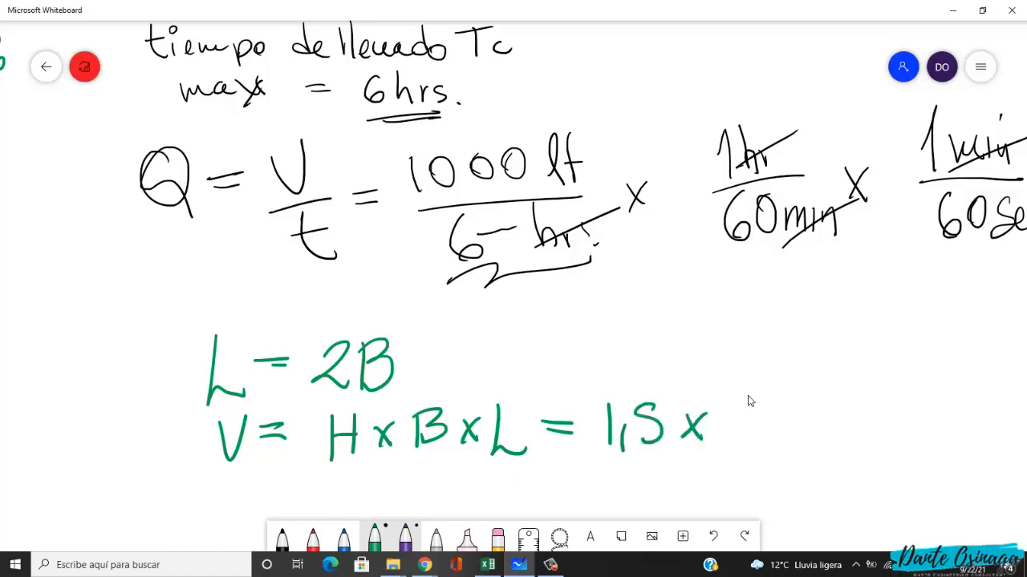
drag(721, 398, 721, 441)
mouse_move(721, 402)
mouse_down()
mouse_move(733, 404)
mouse_move(723, 438)
mouse_up()
mouse_move(768, 414)
mouse_down()
mouse_move(781, 428)
mouse_move(761, 430)
mouse_move(821, 437)
mouse_up()
drag(839, 403, 837, 438)
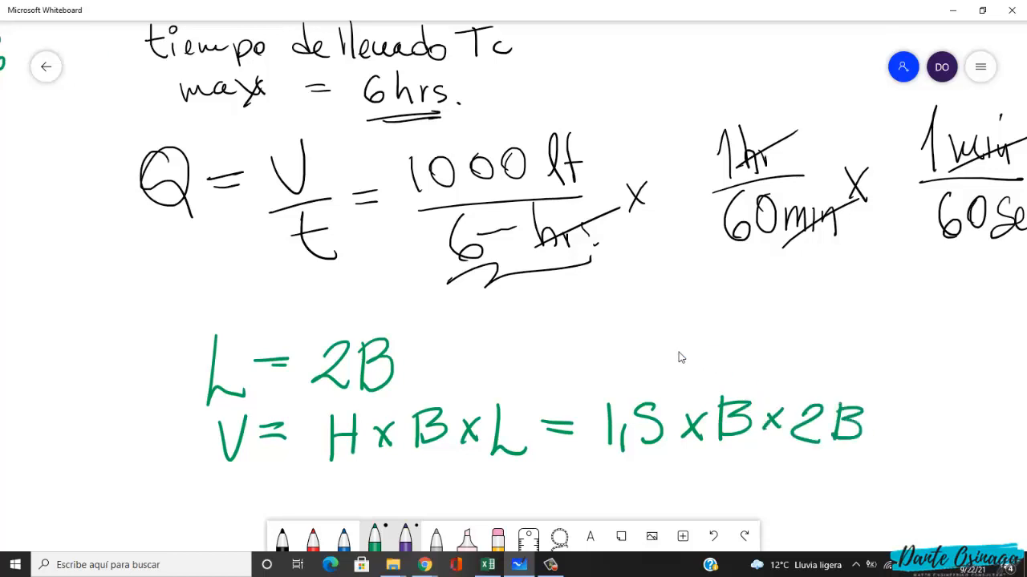
- Handwrite the simplified volume equation V = 3B² in green below the substituted formula
scroll(648, 254, down, 1)
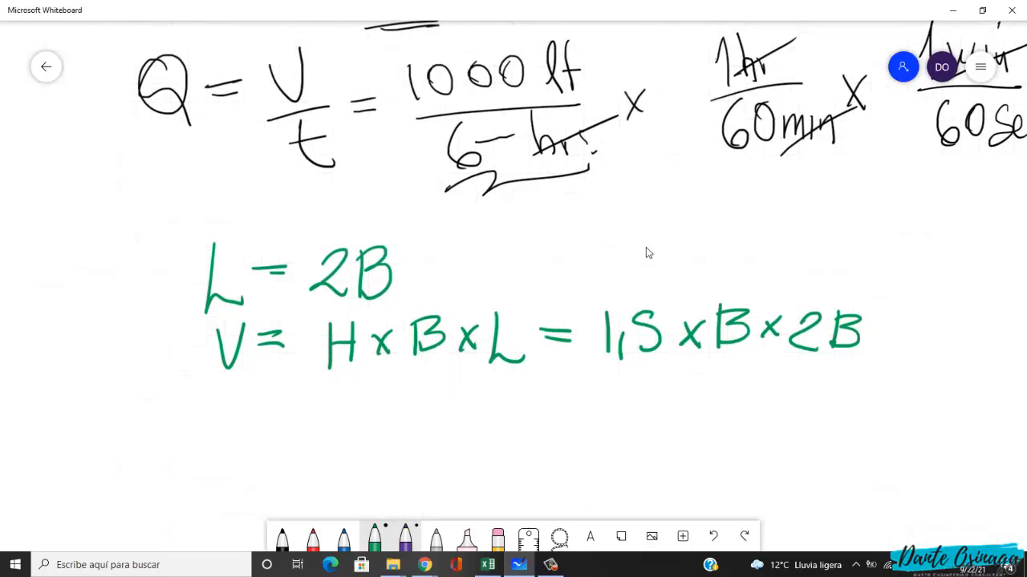
click(215, 394)
drag(257, 403, 287, 402)
drag(262, 415, 296, 415)
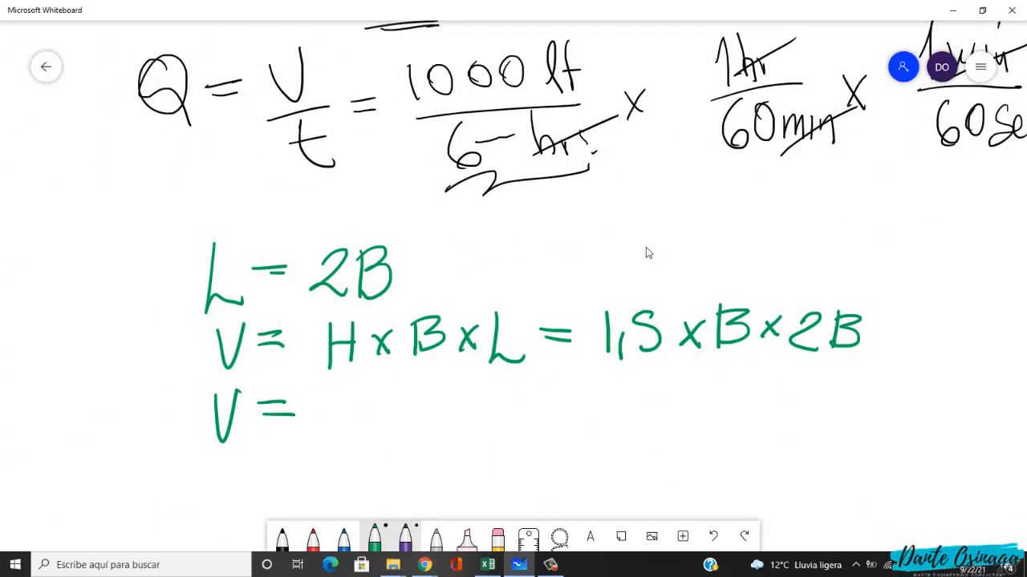
mouse_move(327, 398)
mouse_down()
mouse_move(347, 425)
mouse_move(323, 433)
mouse_up()
drag(377, 393, 376, 436)
mouse_move(372, 403)
mouse_down()
mouse_move(383, 411)
mouse_move(375, 435)
mouse_up()
drag(413, 390, 430, 413)
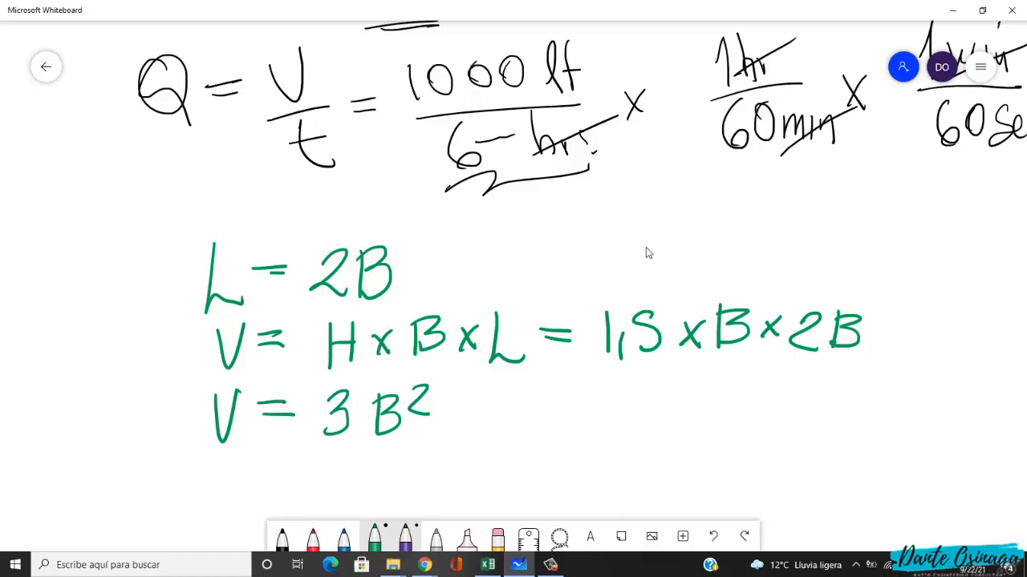
- Handwrite the solved equation B = √(V/3) in green below V = 3B²
scroll(640, 346, down, 3)
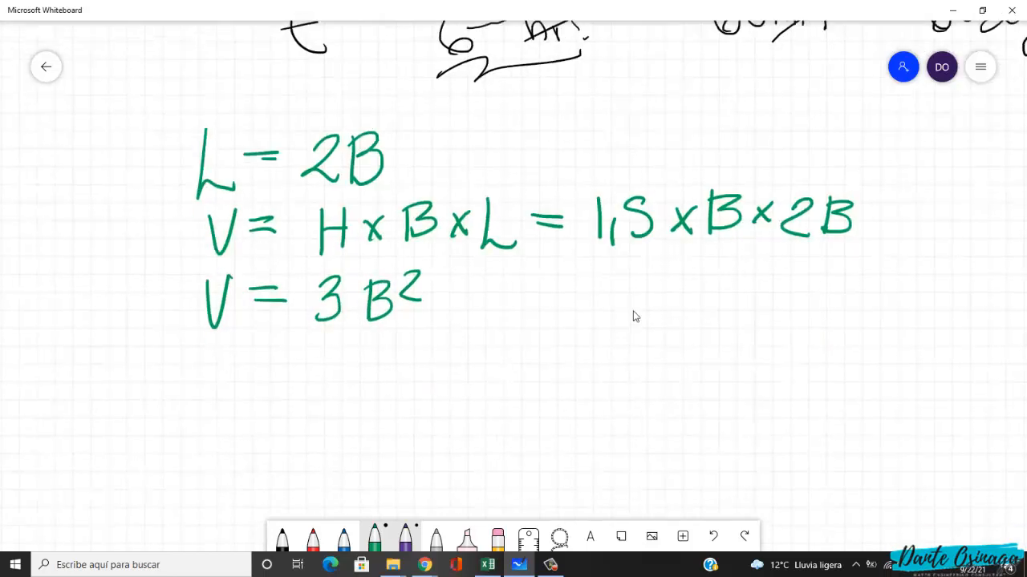
drag(223, 358, 221, 406)
mouse_move(220, 357)
mouse_down()
mouse_move(244, 366)
mouse_move(223, 402)
mouse_up()
drag(283, 368, 320, 368)
drag(289, 378, 317, 378)
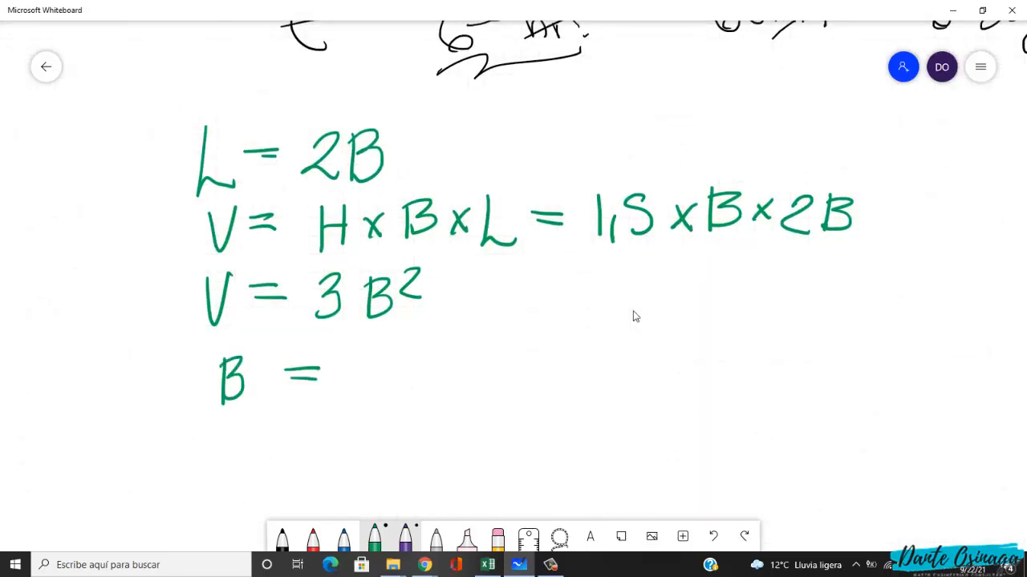
mouse_move(400, 352)
mouse_down()
mouse_move(413, 394)
mouse_move(435, 348)
mouse_up()
mouse_move(386, 403)
mouse_down()
mouse_move(441, 399)
mouse_move(405, 437)
mouse_up()
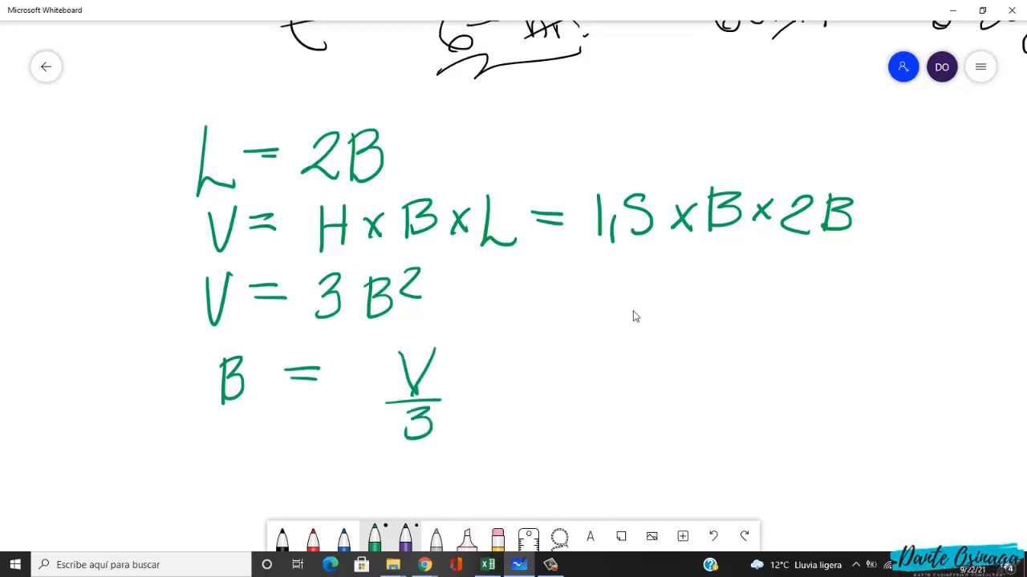
mouse_move(356, 374)
mouse_down()
mouse_move(374, 353)
mouse_move(457, 386)
mouse_up()
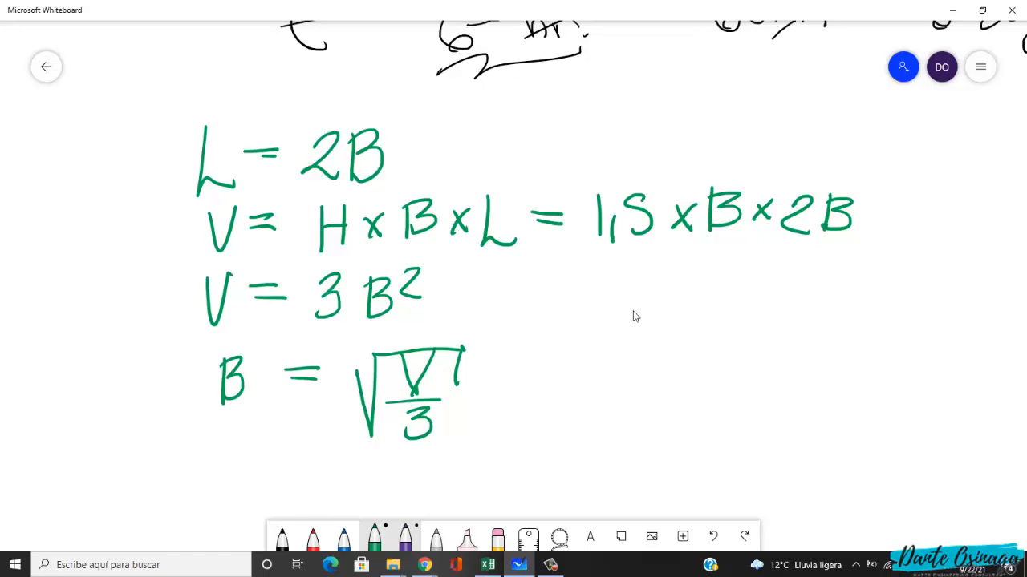
- Switch to the Excel workbook and select the value cell J101 for the tank width B
key(alt+Tab)
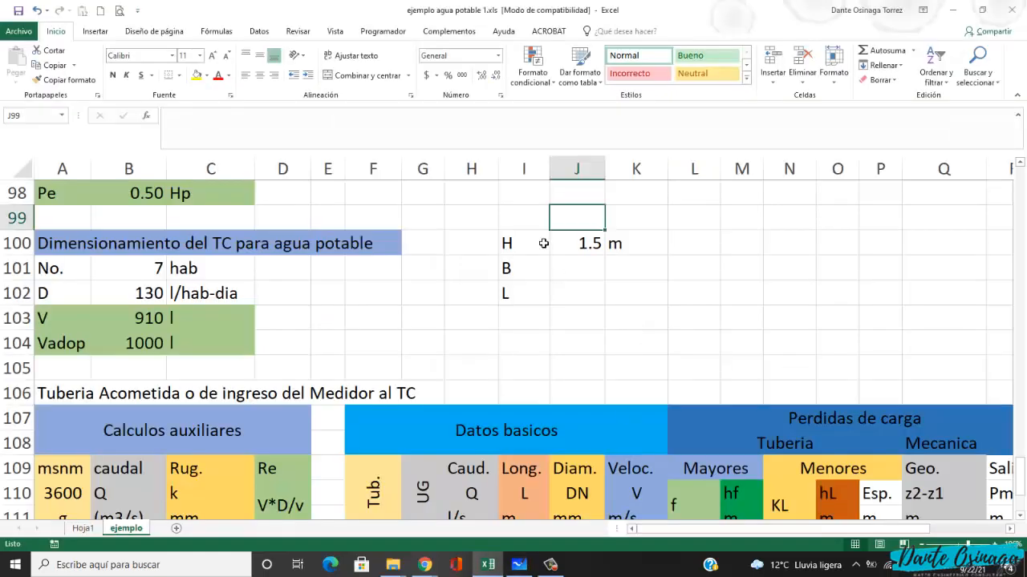
key(Down)
key(Down)
key(alt+Tab)
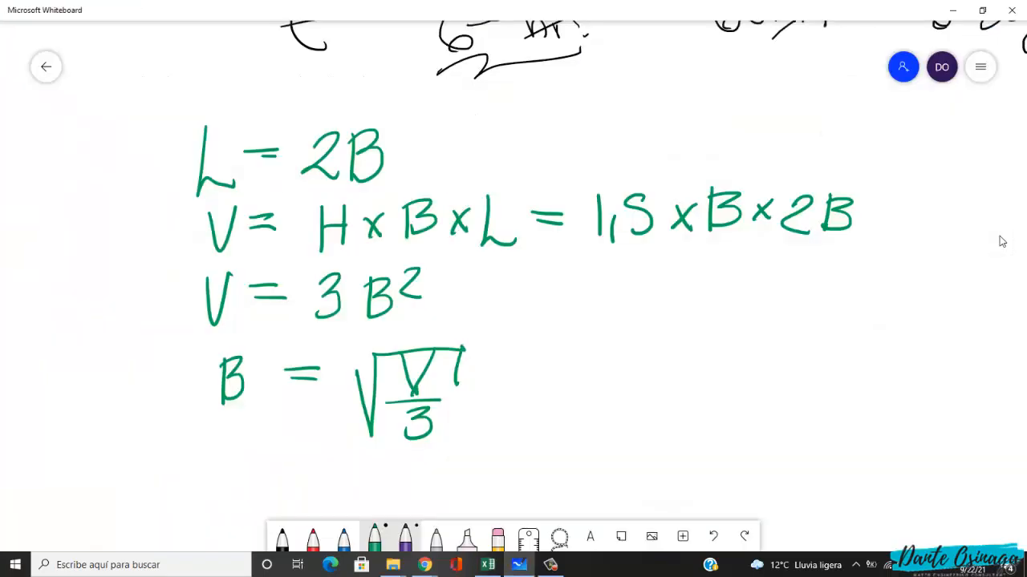
key(alt+Tab)
text(+)
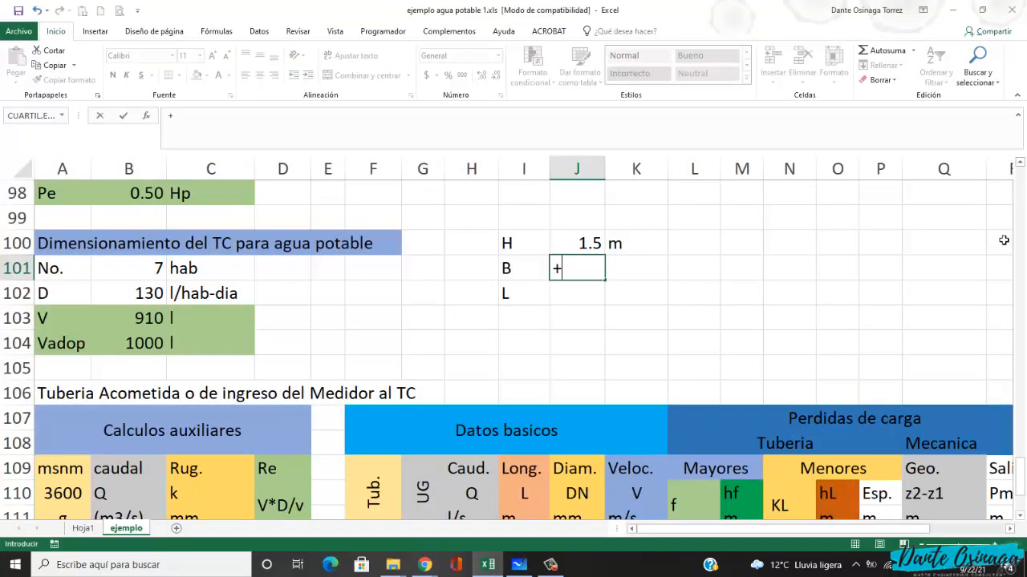
key(Left)
key(Left)
key(Left)
key(Left)
key(Left)
key(Left)
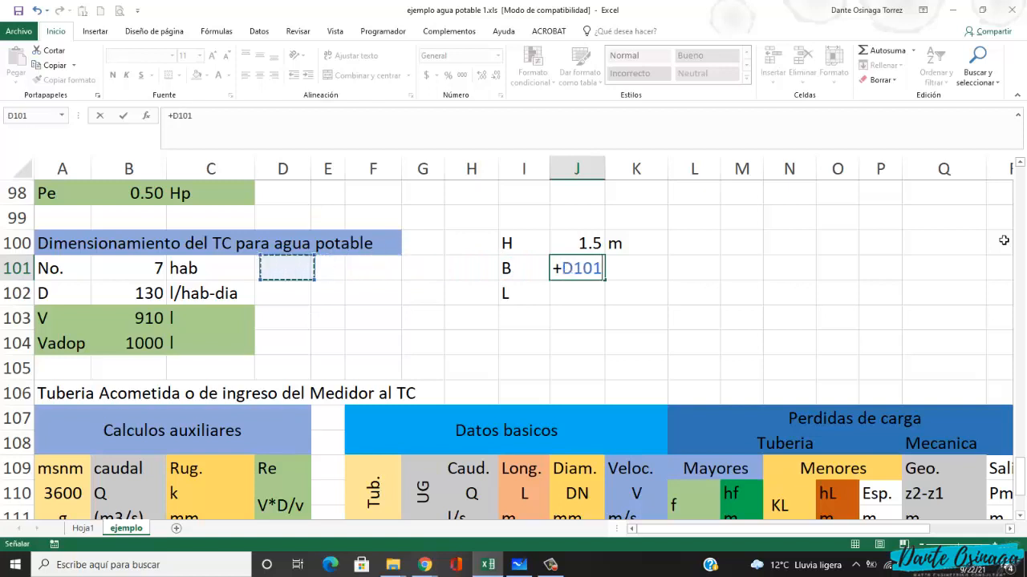
key(Left)
key(Left)
key(Left)
key(Down)
key(Down)
key(Down)
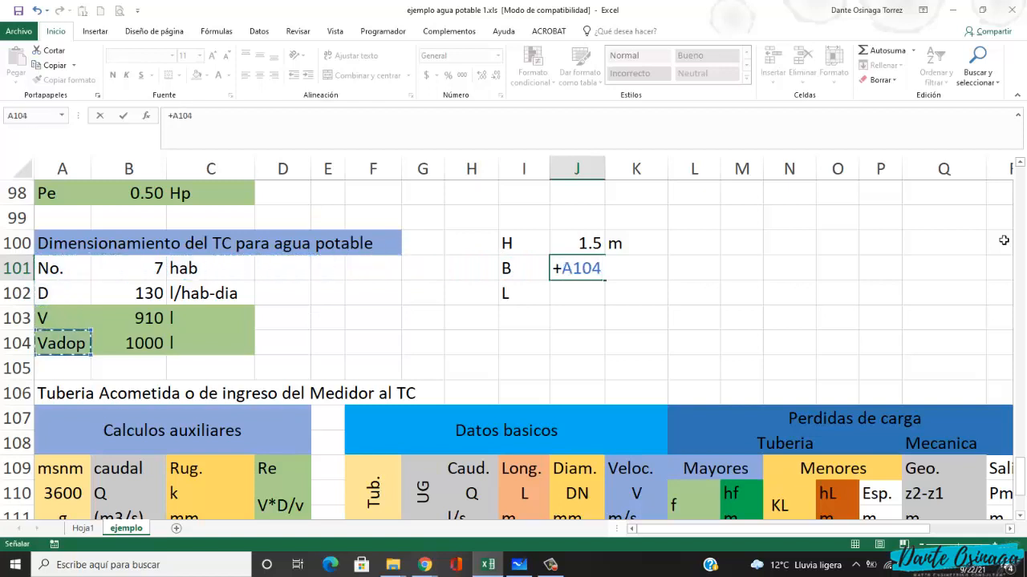
text(0)
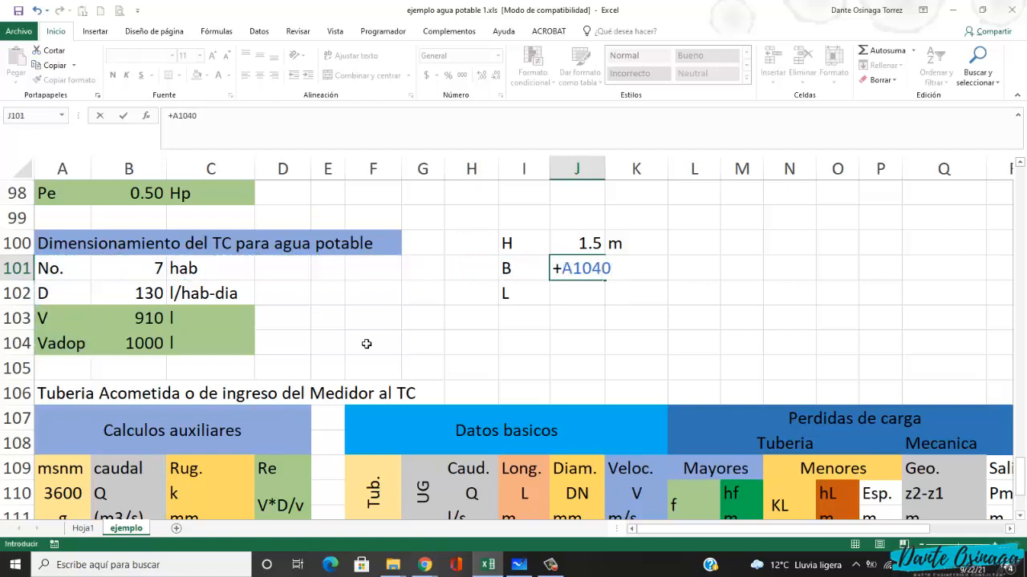
click(152, 345)
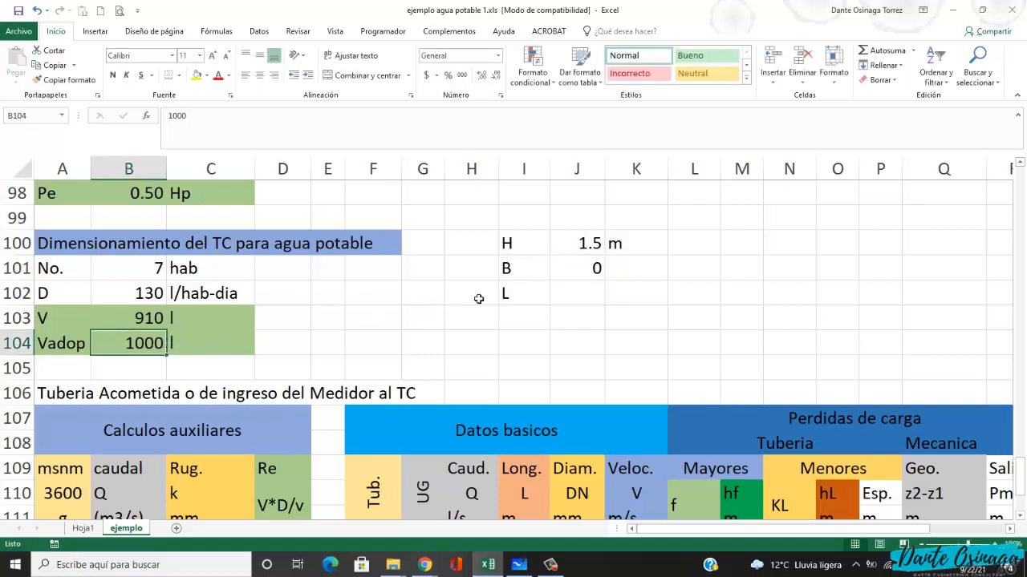
- Start the formula for B in J101 with the adopted volume converted from litres to cubic metres, +(B104/1000)
click(558, 273)
text(+)
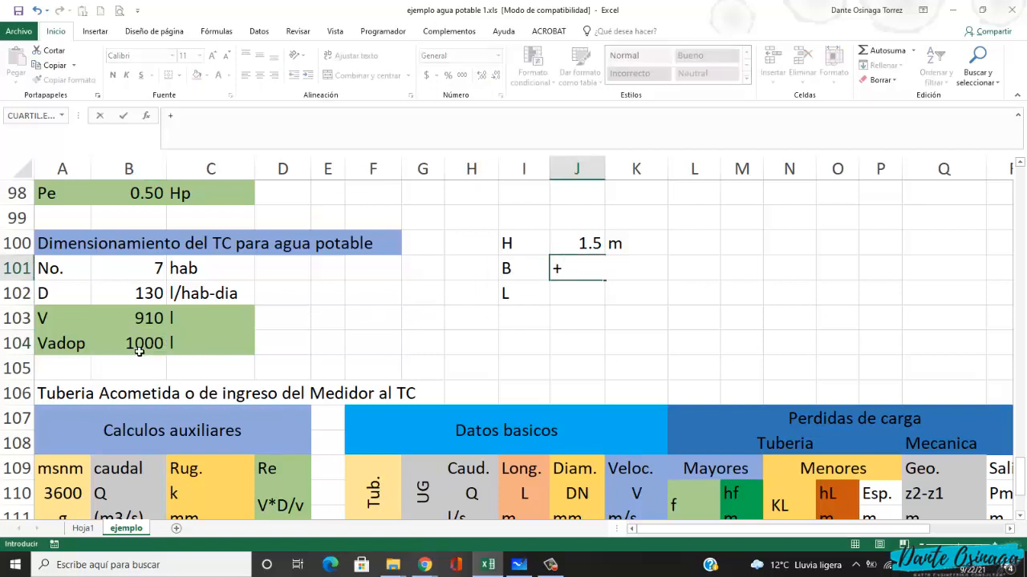
click(139, 351)
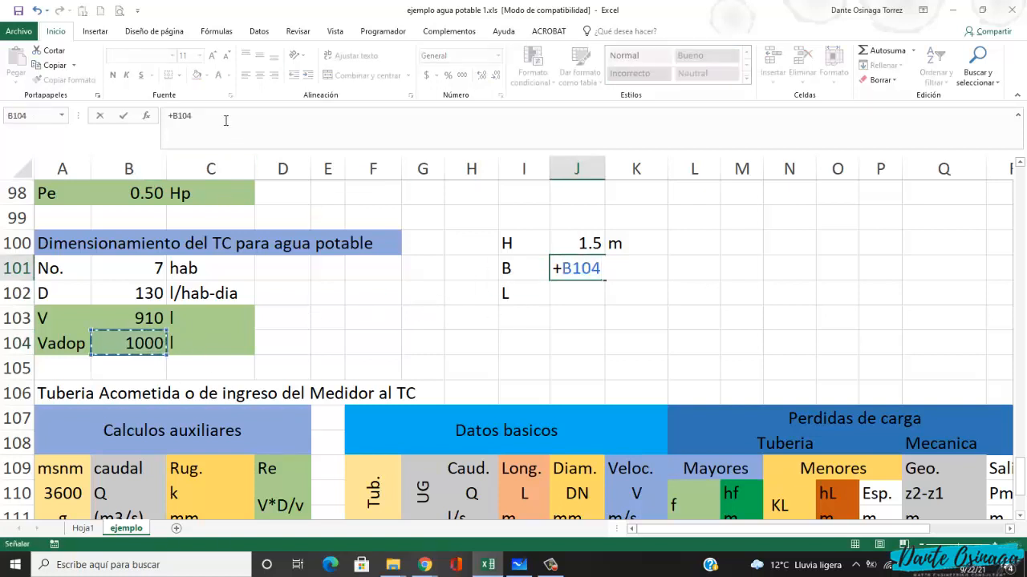
click(228, 120)
text(/1)
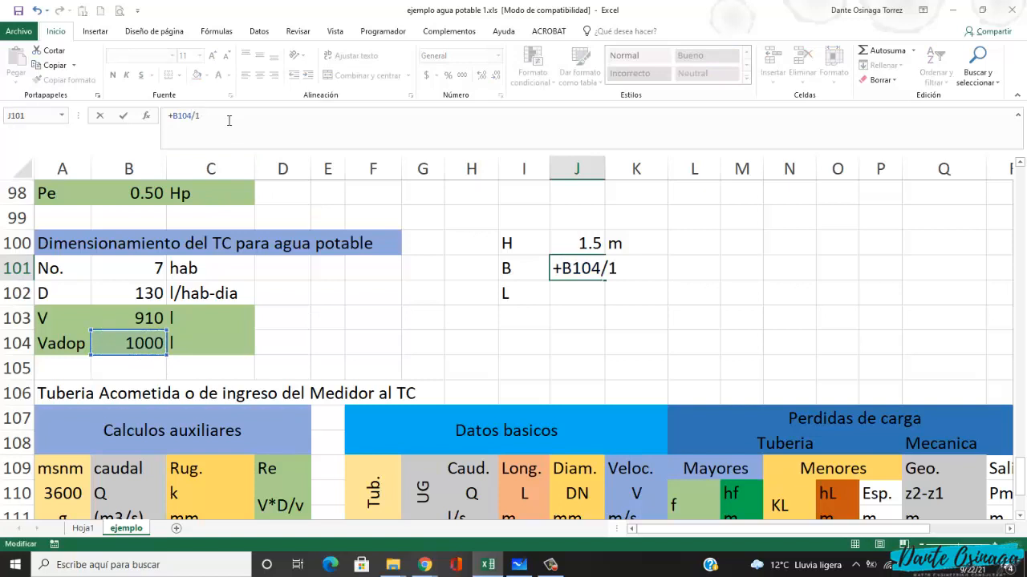
text(000)
key(Home)
key(Right)
text(()
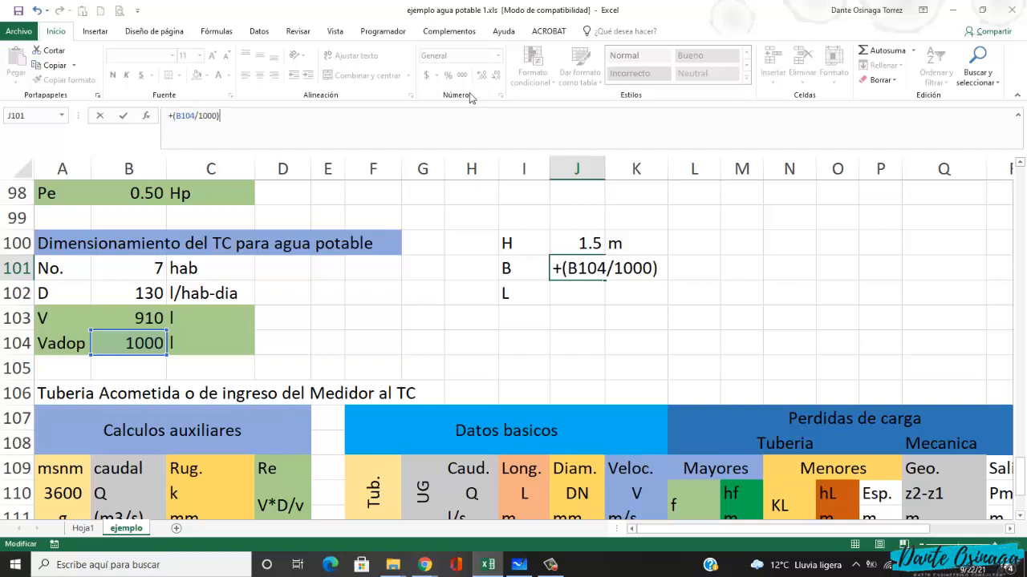
text())
- Complete the formula for B, following the whiteboard equation, as +raiz((B104/1000)/3) and enter it
key(alt+Tab)
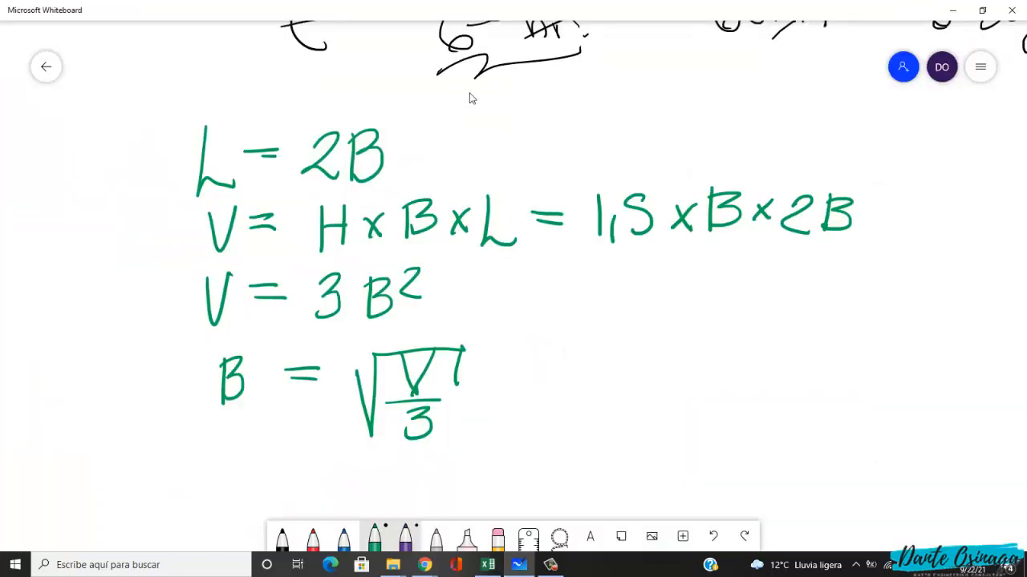
key(alt+Tab)
text(/)
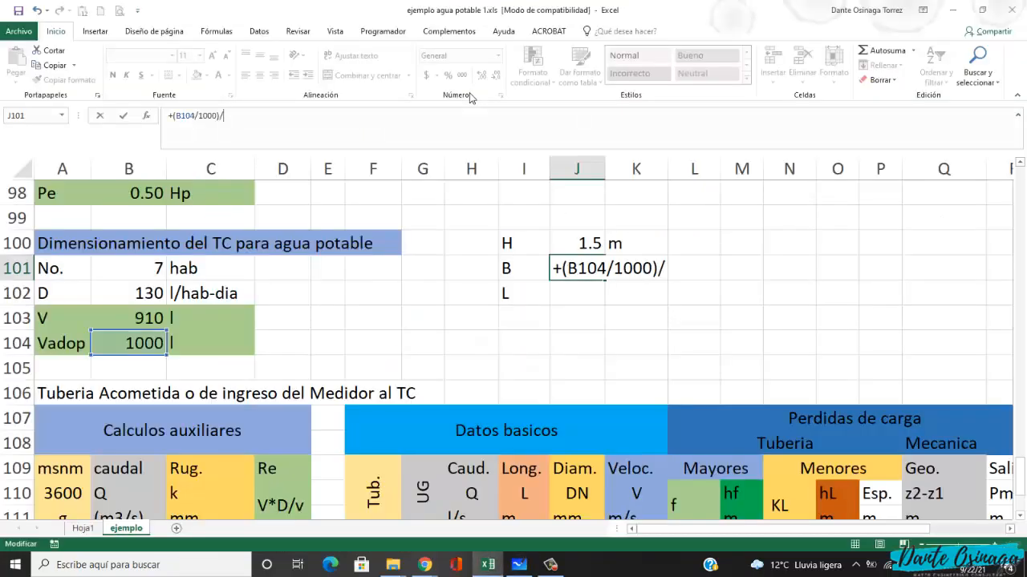
text(3)
click(569, 273)
text(raiz)
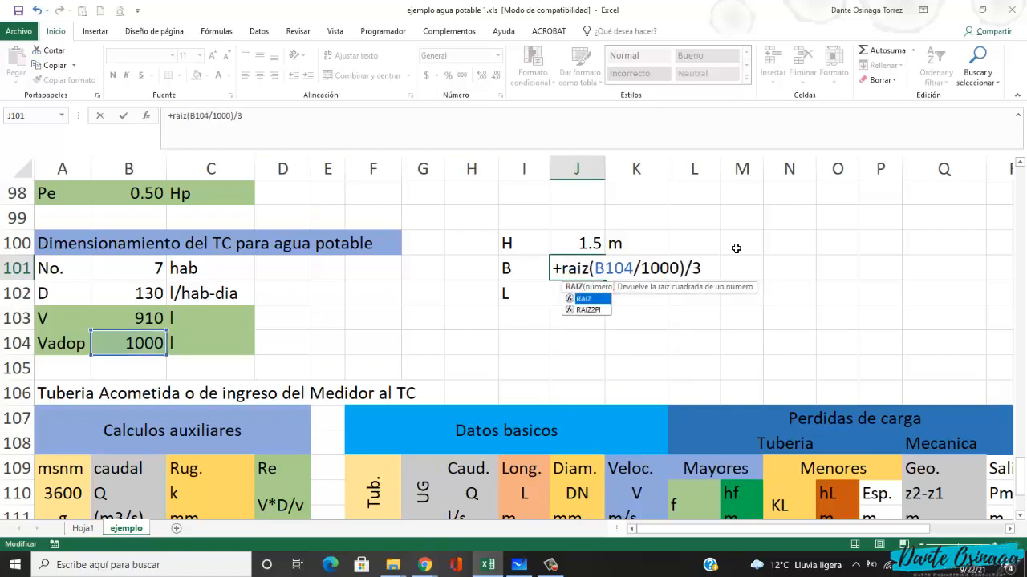
text(()
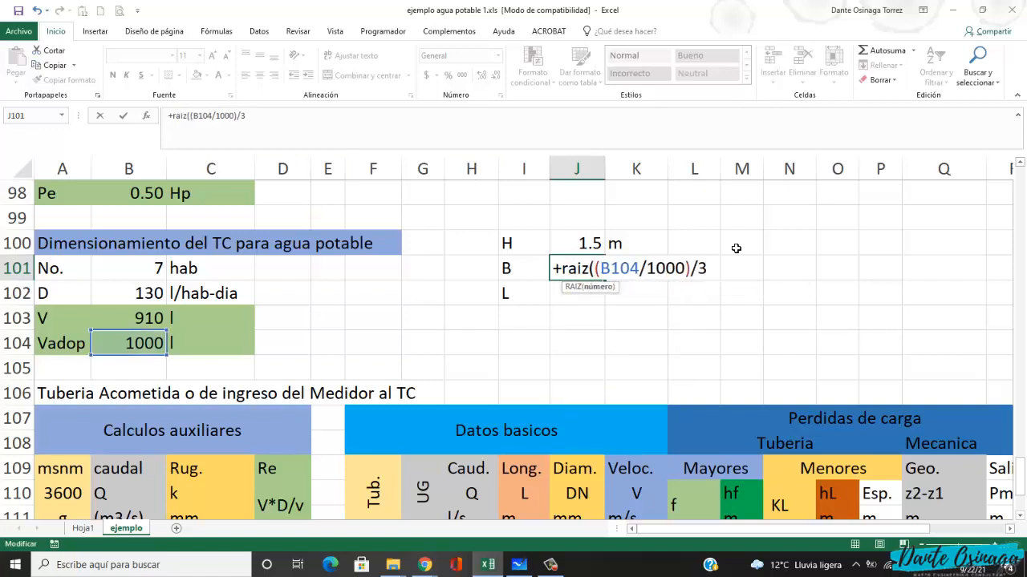
click(709, 271)
text())
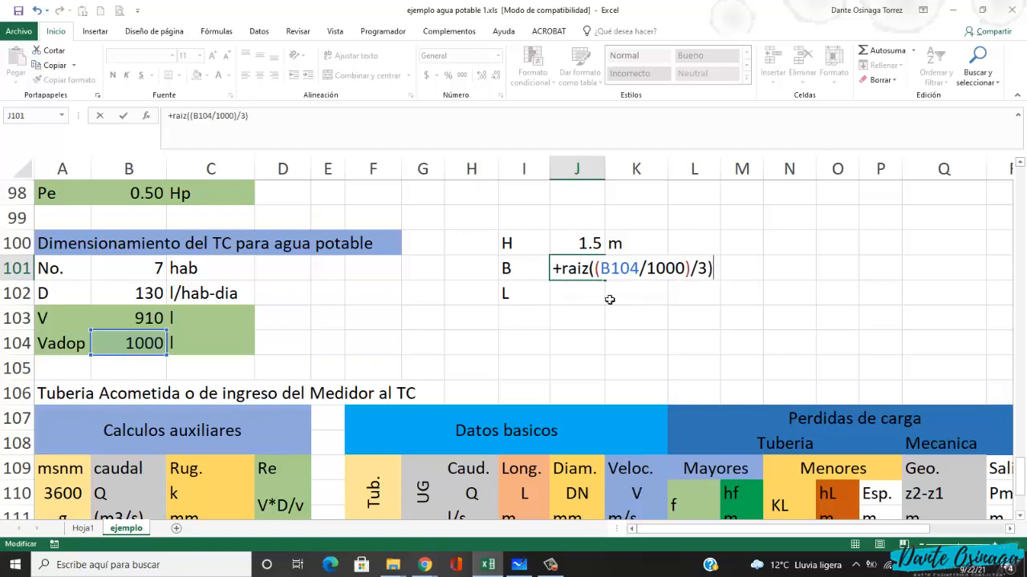
key(Return)
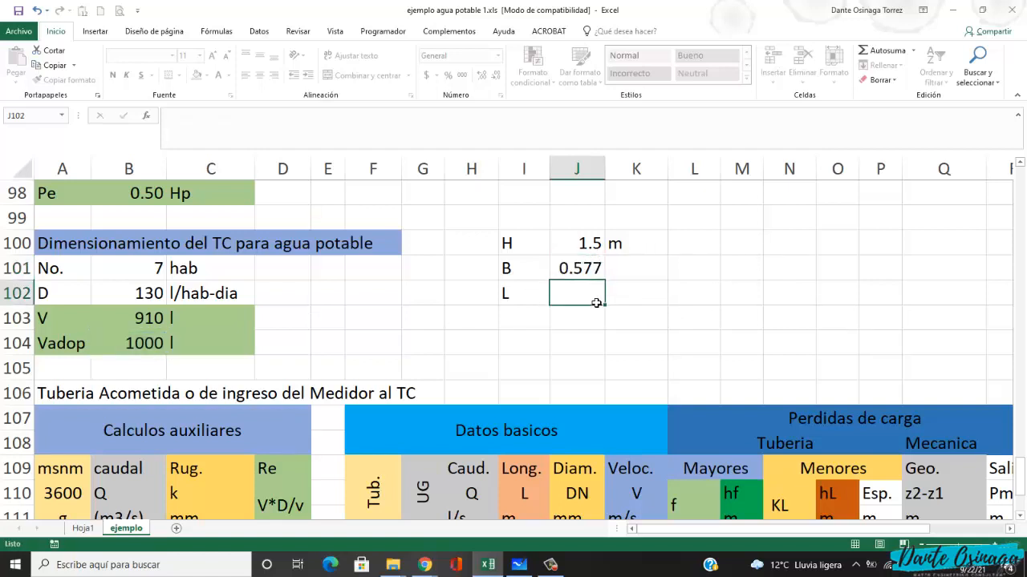
- Show the B value with two decimals and enter its unit m in K101
click(620, 282)
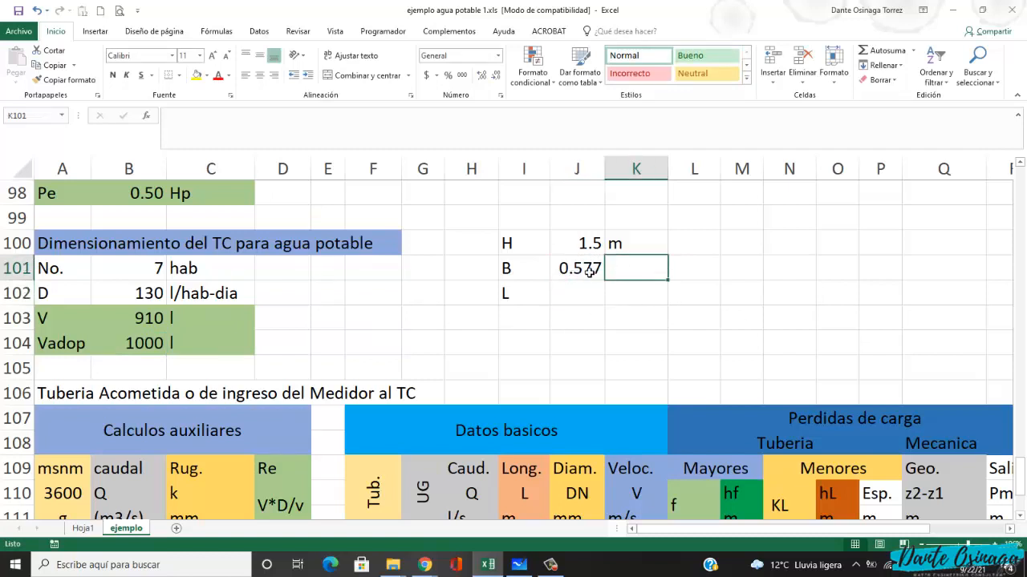
click(590, 273)
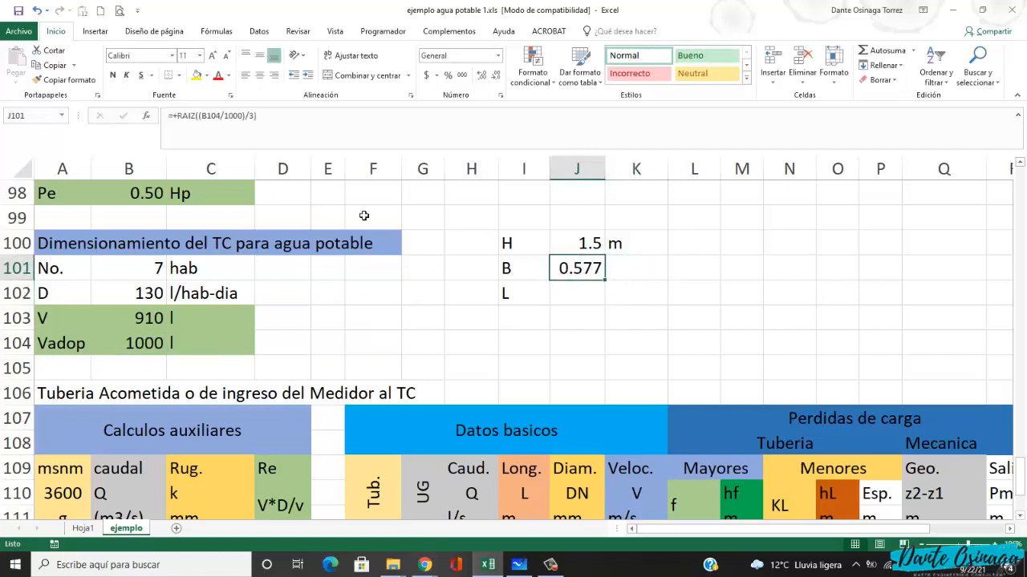
click(496, 75)
click(624, 278)
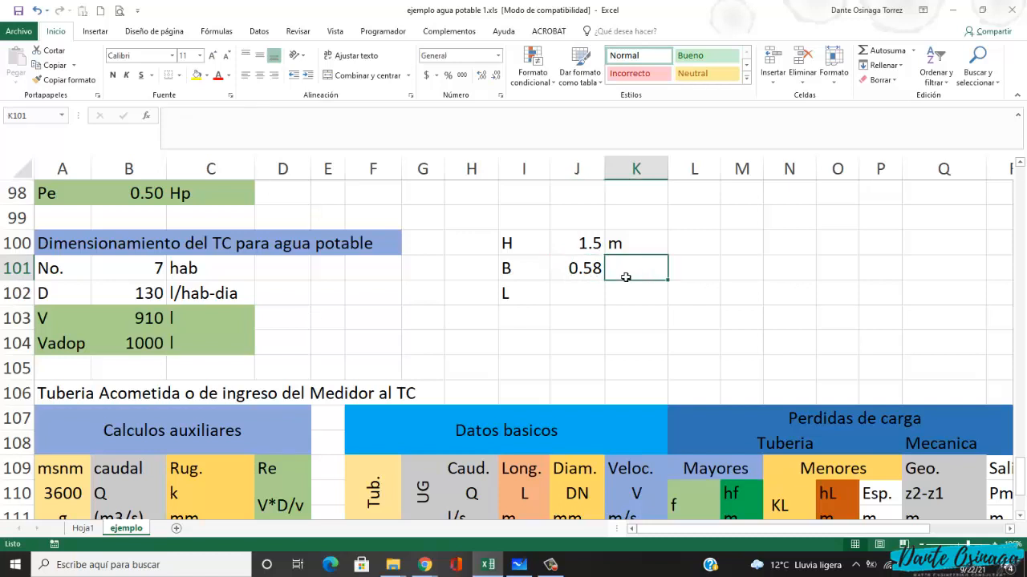
double_click(627, 279)
text(m)
key(Return)
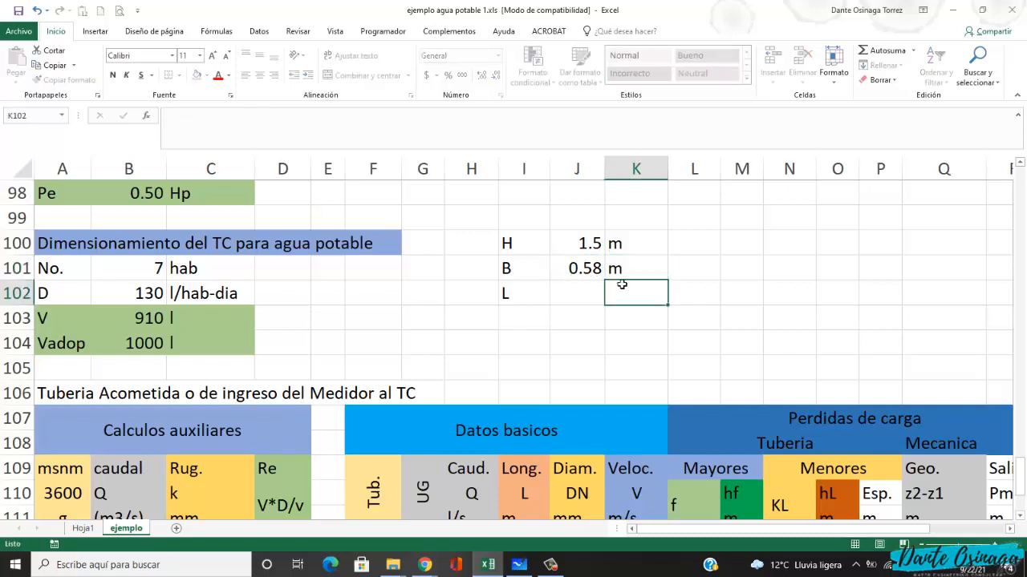
- Calculate the tank length L in J102 as twice B with the formula +J101*2, following the whiteboard relation L = 2B
click(593, 295)
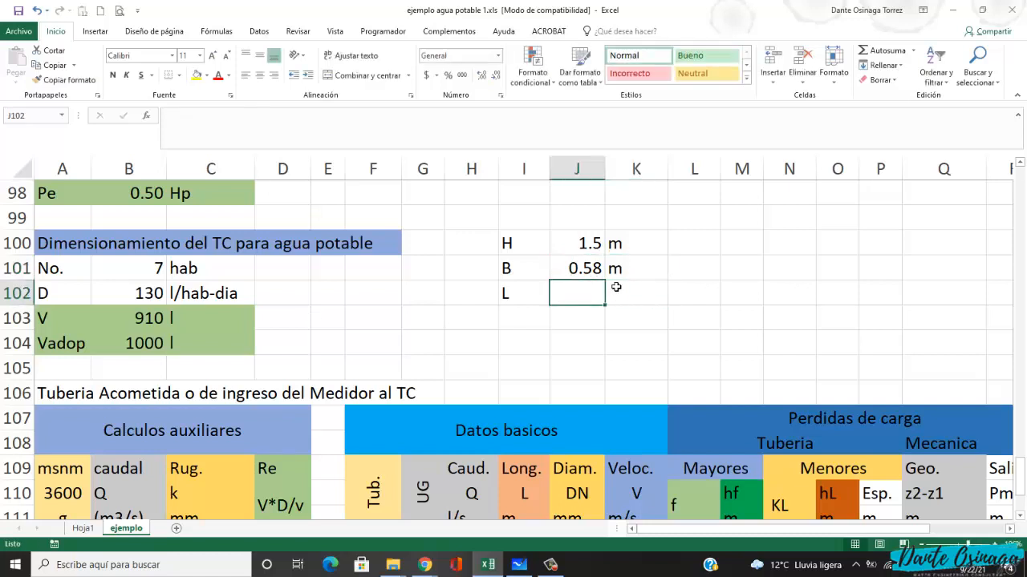
key(alt+Tab)
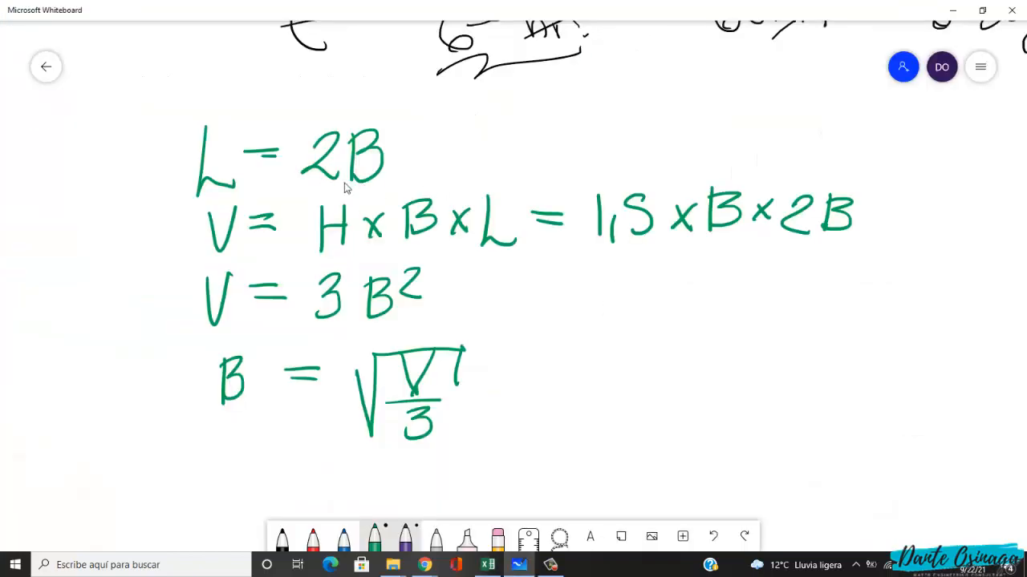
key(alt+Tab)
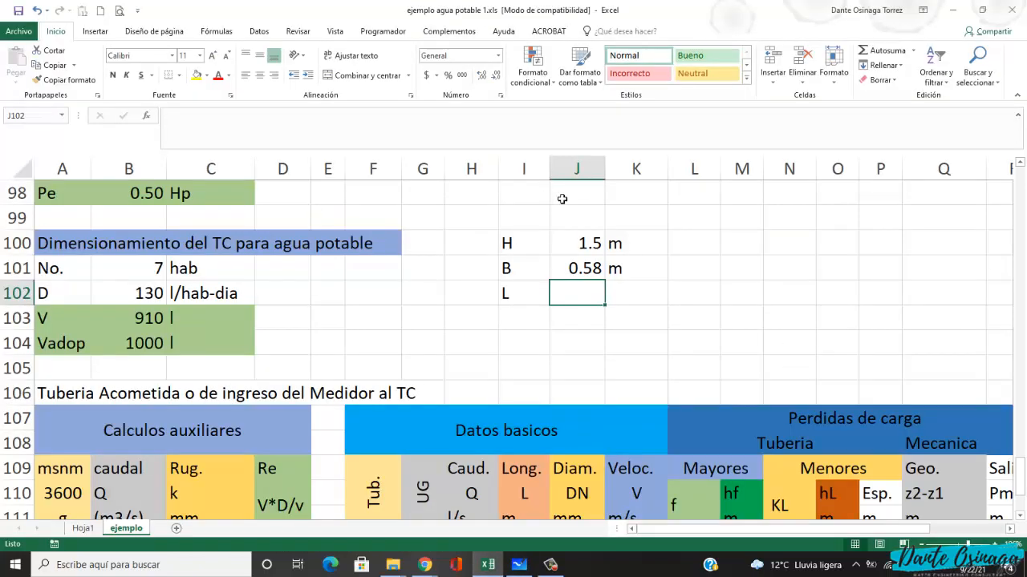
text(+)
click(579, 277)
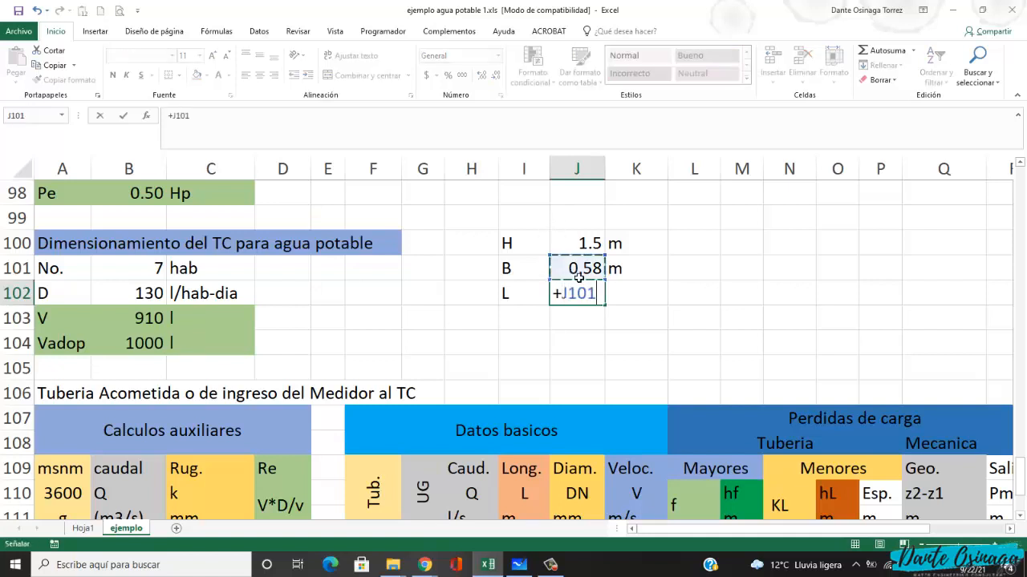
text(*2)
key(Return)
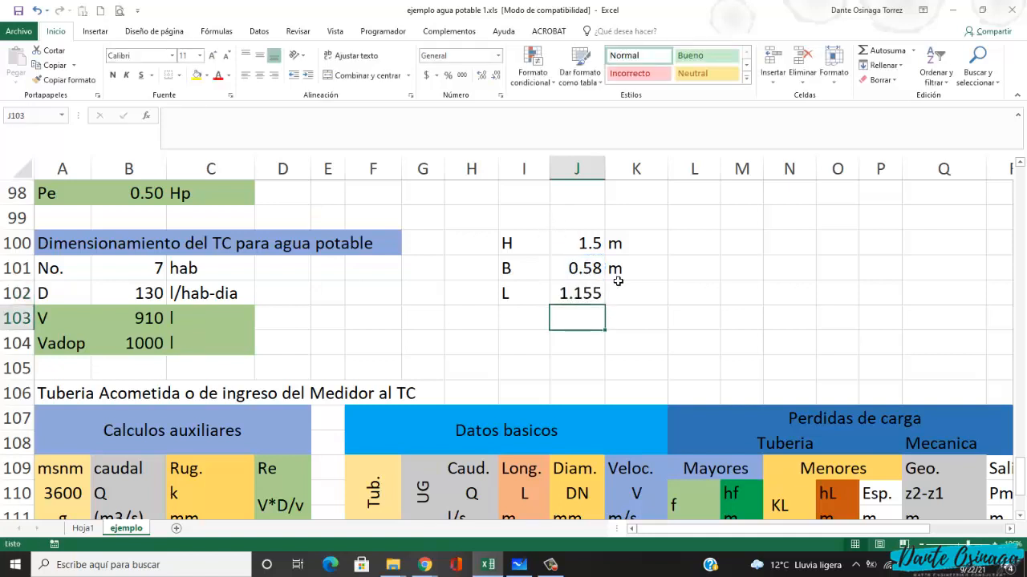
- Enter the unit m for L in K102 and show the L value with two decimals
click(632, 295)
text(m)
key(Return)
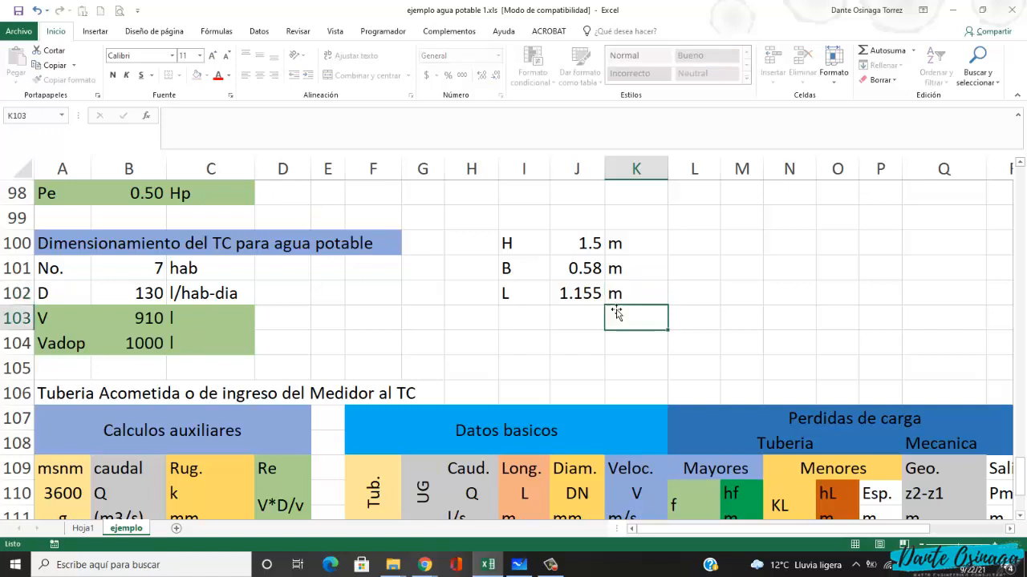
click(589, 295)
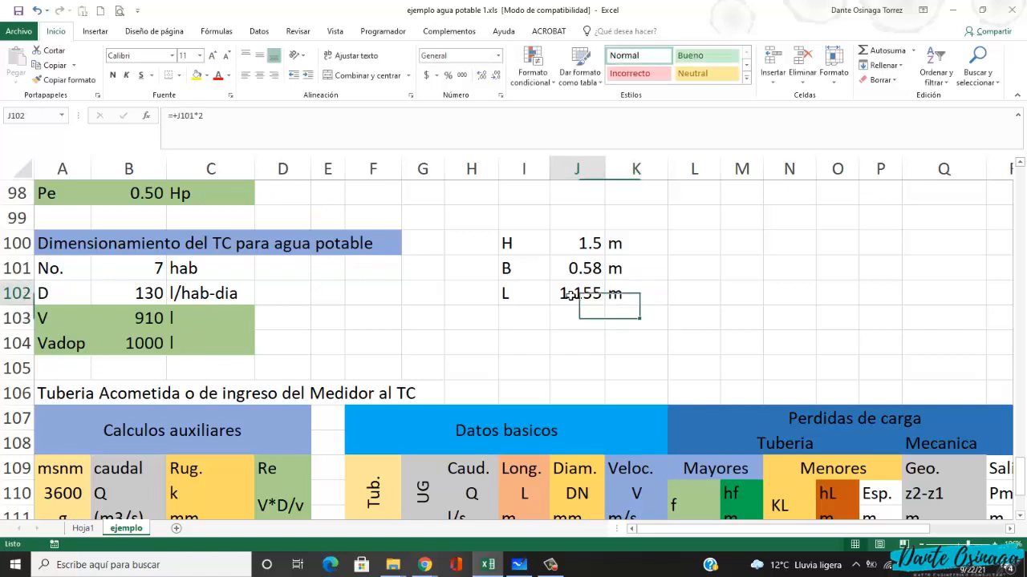
click(489, 80)
key(Down)
key(Up)
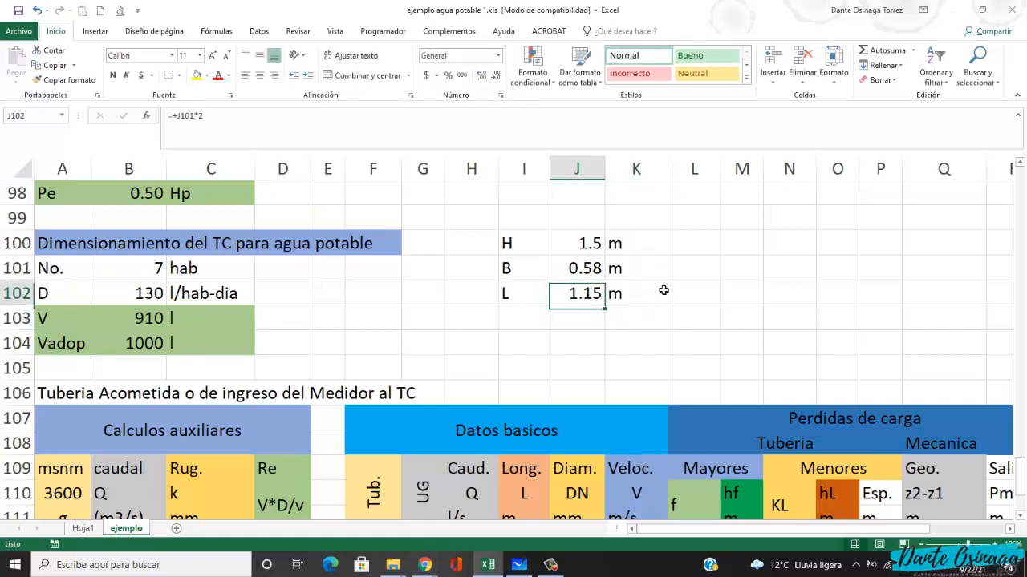
- Fill the H, B and L dimension block in I100:K102 with a light gold background colour
key(Up)
key(Up)
drag(517, 245, 611, 296)
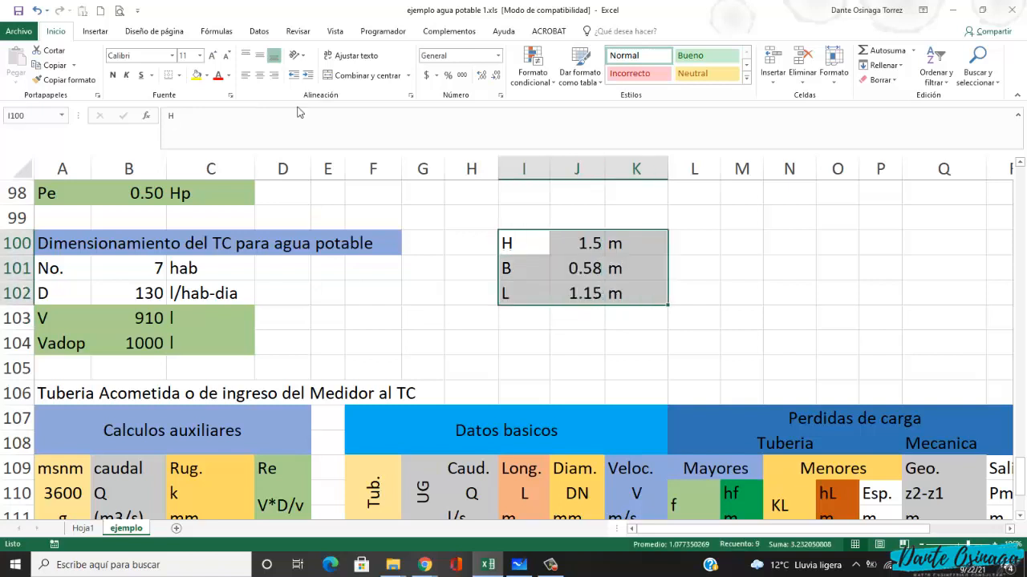
click(206, 76)
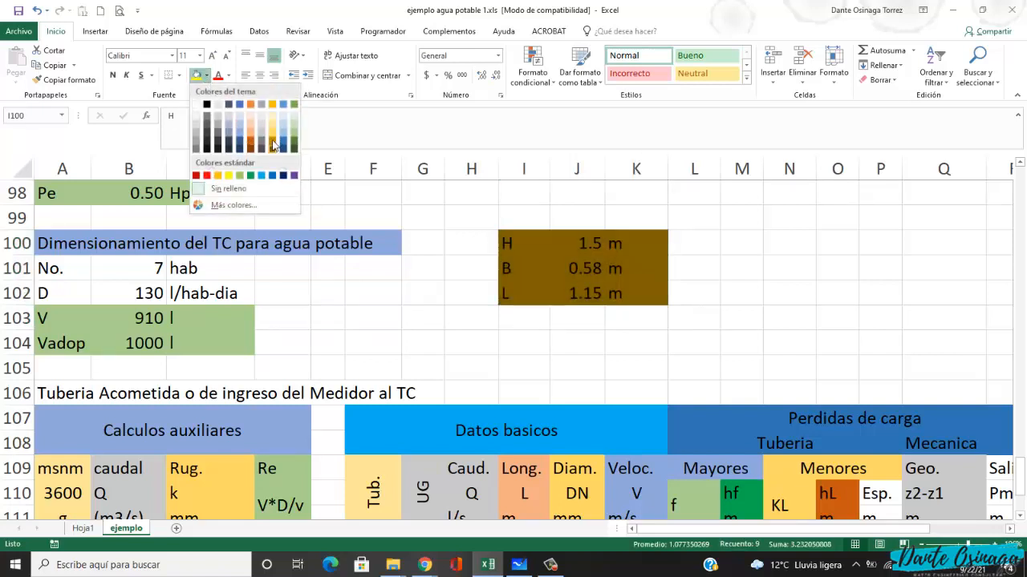
click(271, 124)
click(702, 284)
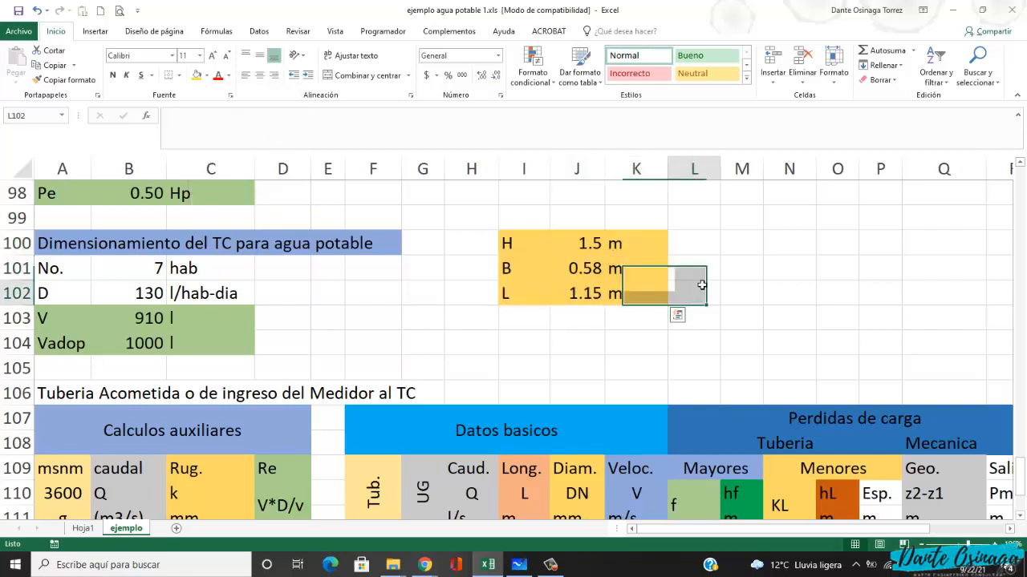
key(Right)
key(Left)
key(Left)
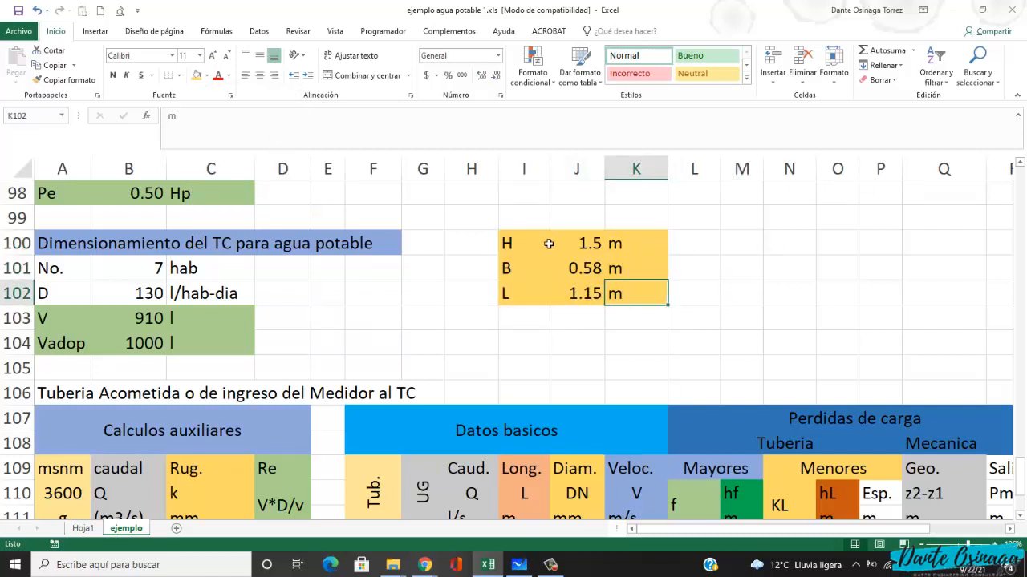
- Move the H, B and L dimension block to E102:G104, beside the TC volume data, and check its values and formulas
drag(549, 244, 451, 342)
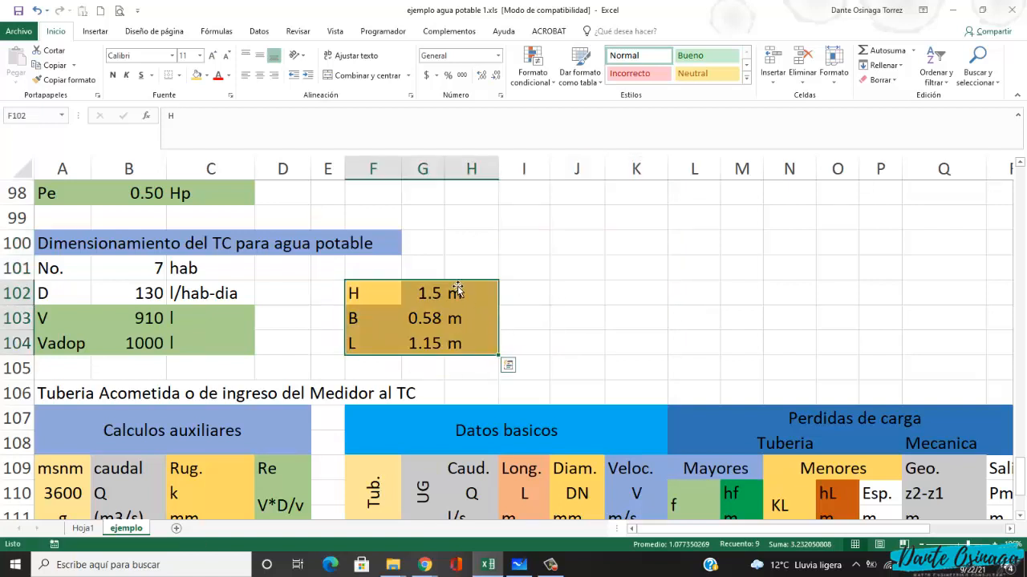
drag(457, 291, 416, 300)
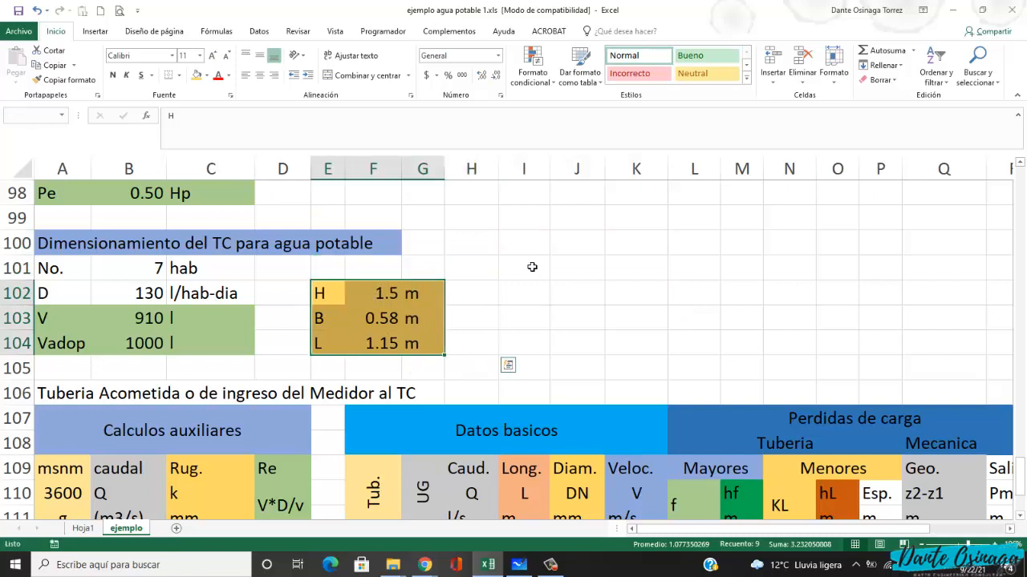
click(534, 267)
click(377, 302)
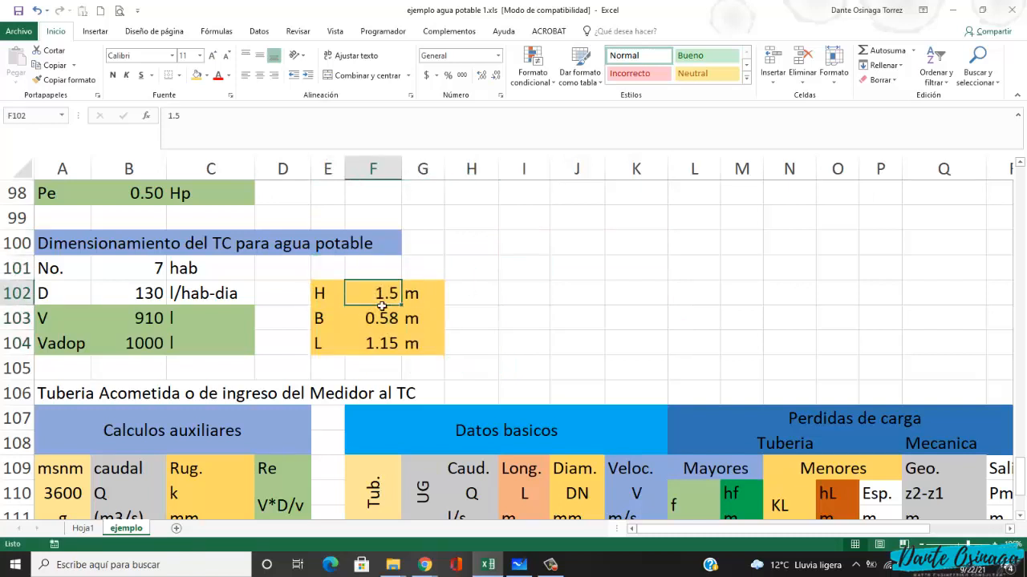
click(371, 328)
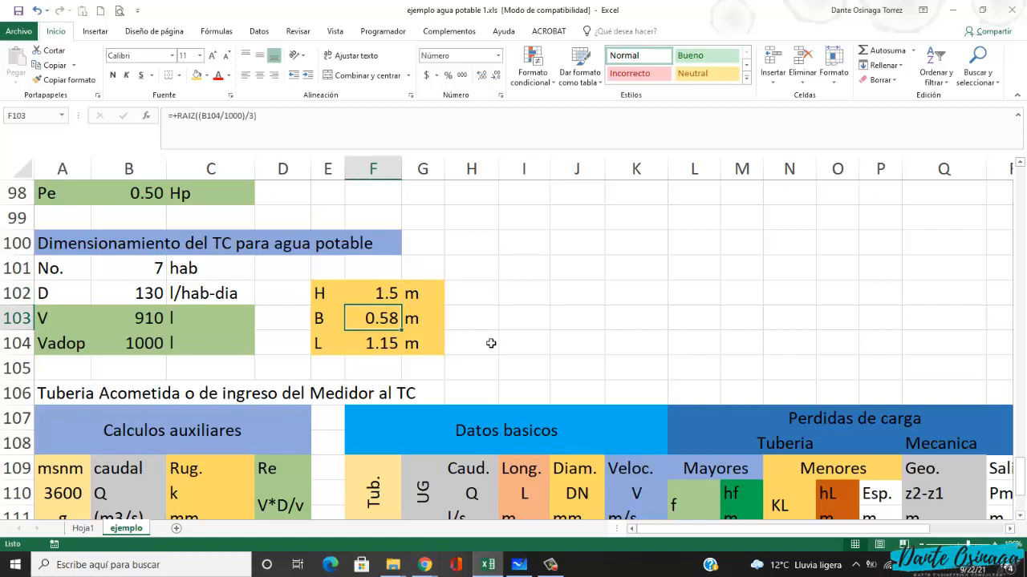
click(366, 351)
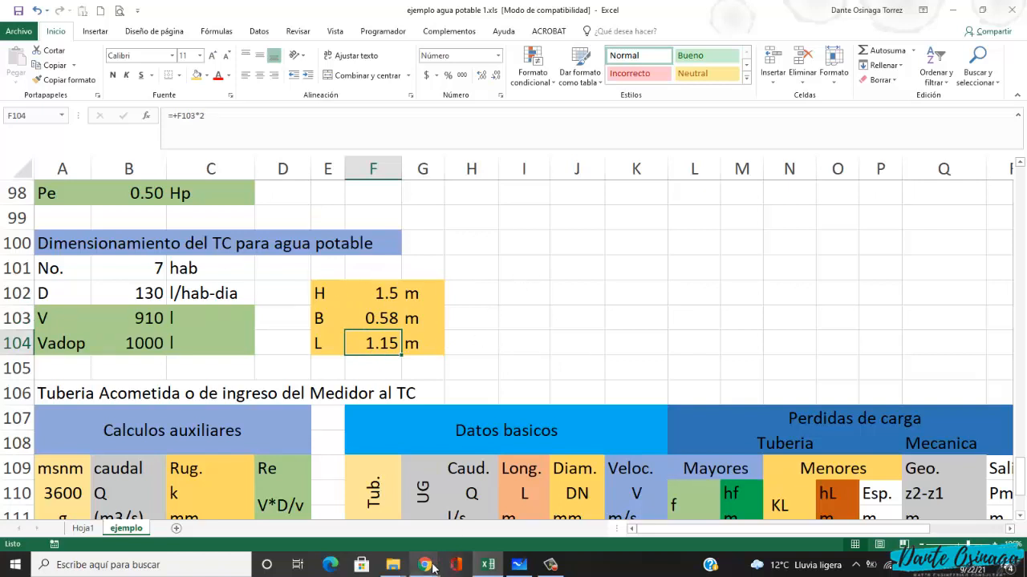
mouse_move(431, 565)
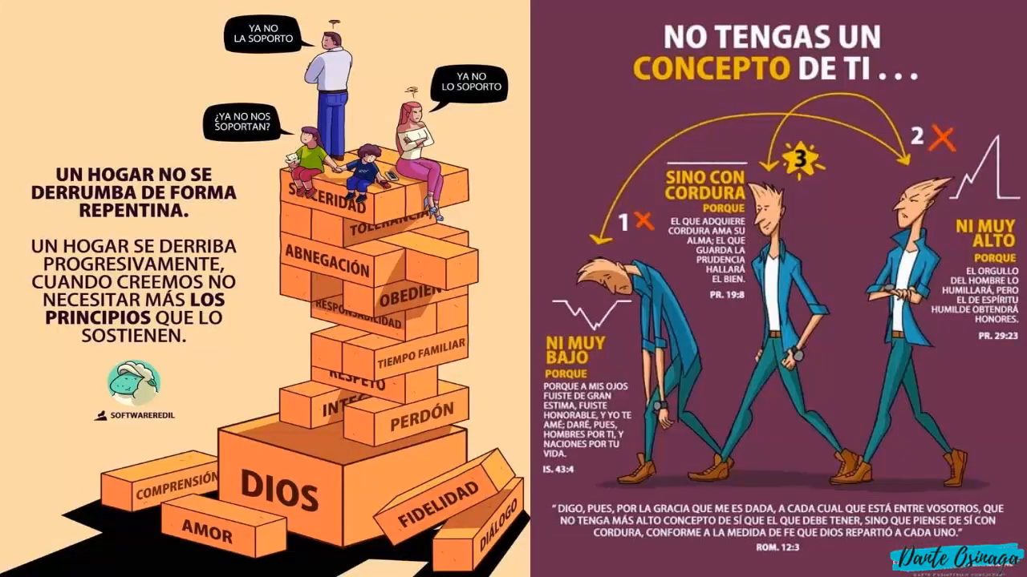